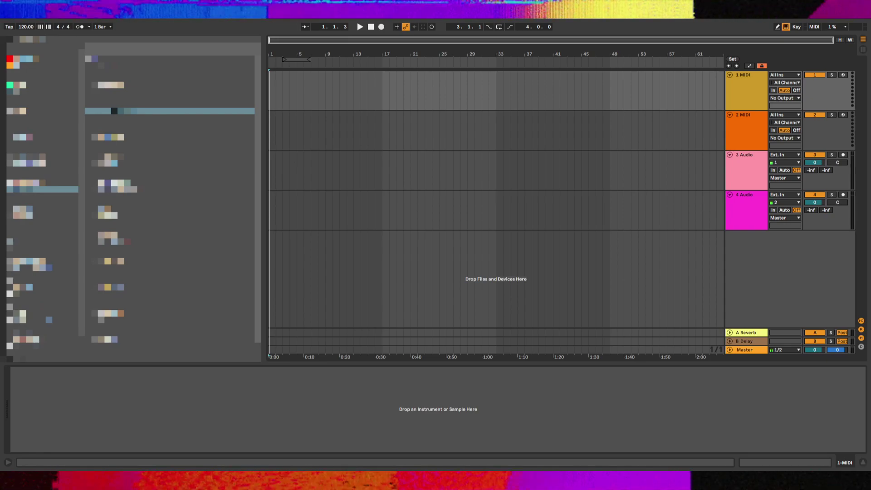
Place the Track (7) sample at bar 17 on the first audio track, open its clip and play it
left_click_drag(136, 111, 383, 170)
double_click(396, 154)
key("space")
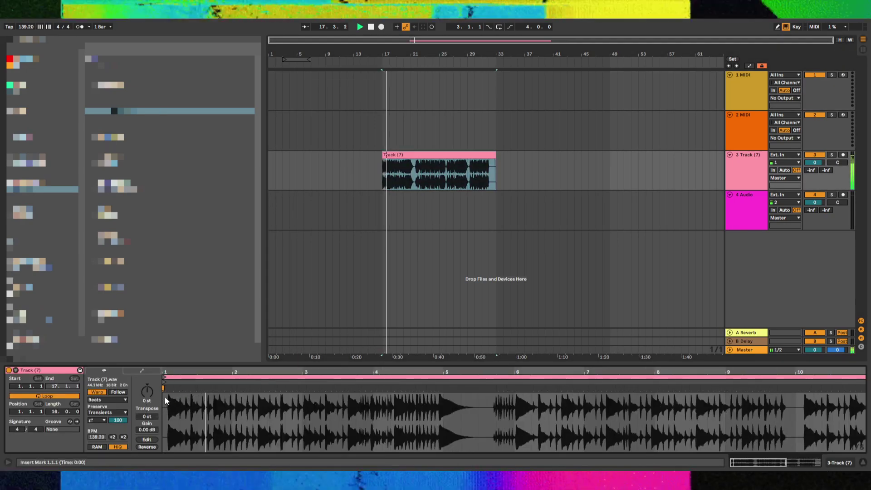
Align the Track (7) clip's opening transient to beat 1.1.1 with a warp marker and audition it from before bar 6
double_click(177, 388)
double_click(163, 389)
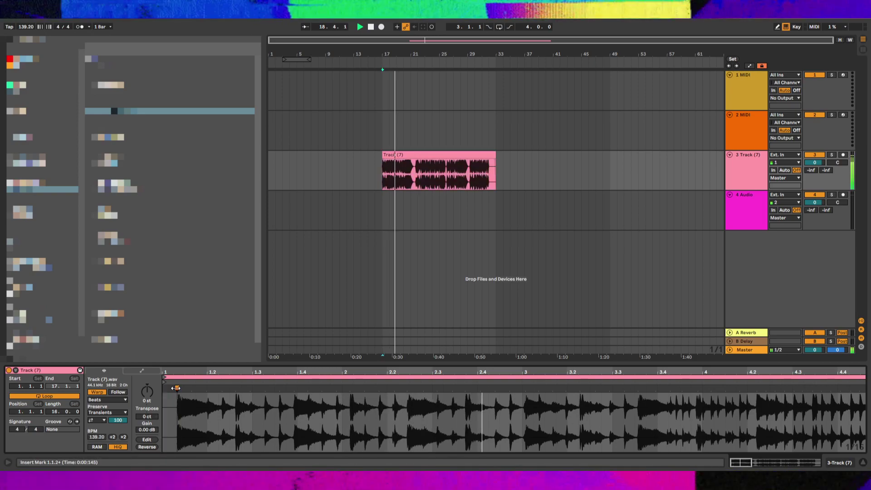
left_click_drag(177, 387, 166, 385)
scroll(213, 383, "down", 8)
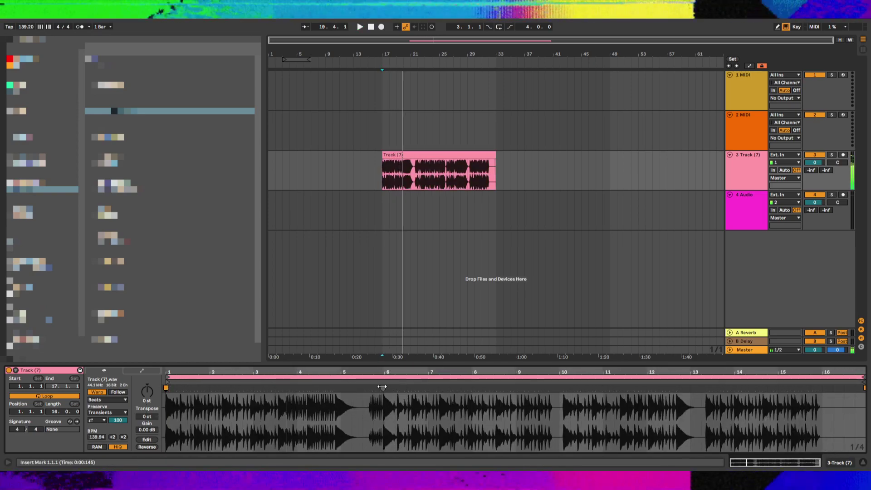
left_click(380, 380)
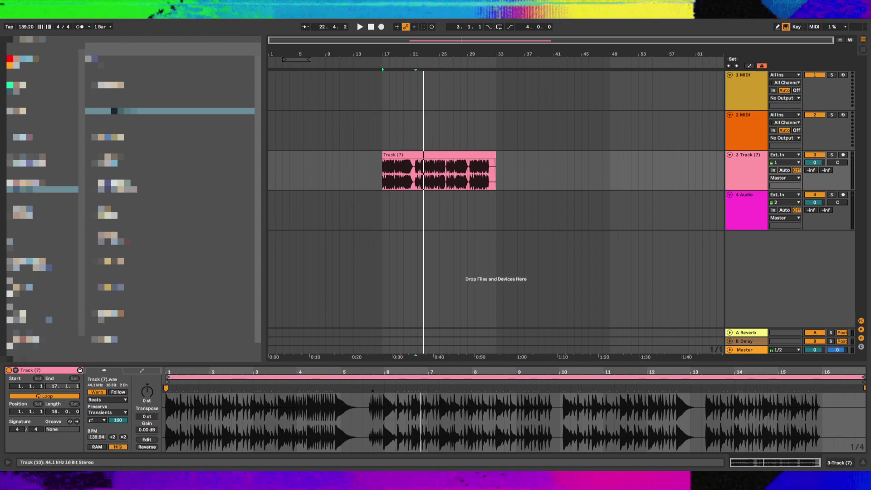
Replace the clip at bar 17 with the Track (10) sample and play it from near its start
left_click_drag(136, 111, 399, 150)
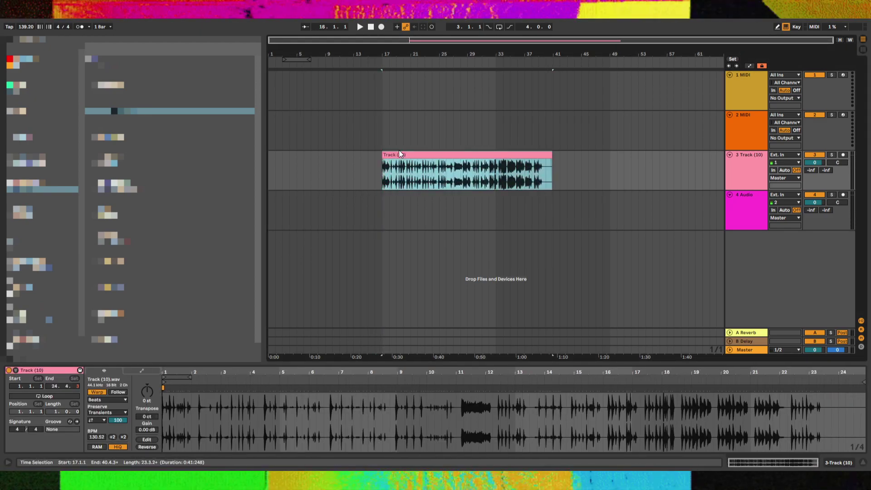
key("space")
left_click(183, 397)
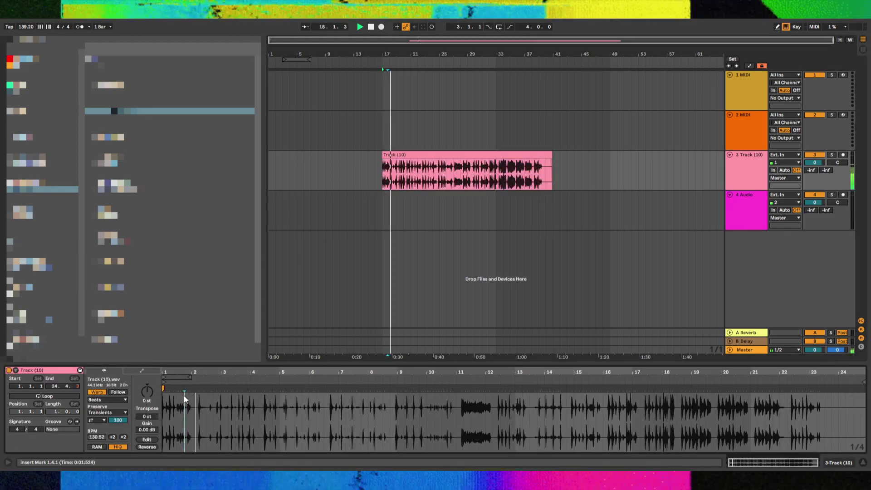
Add a warp marker on the drum hit near 2.1.4 in Track (10), move it to 1.1.1 and play the clip
key("plus")
key("plus")
key("plus")
left_click(246, 387)
left_click_drag(246, 387, 236, 390)
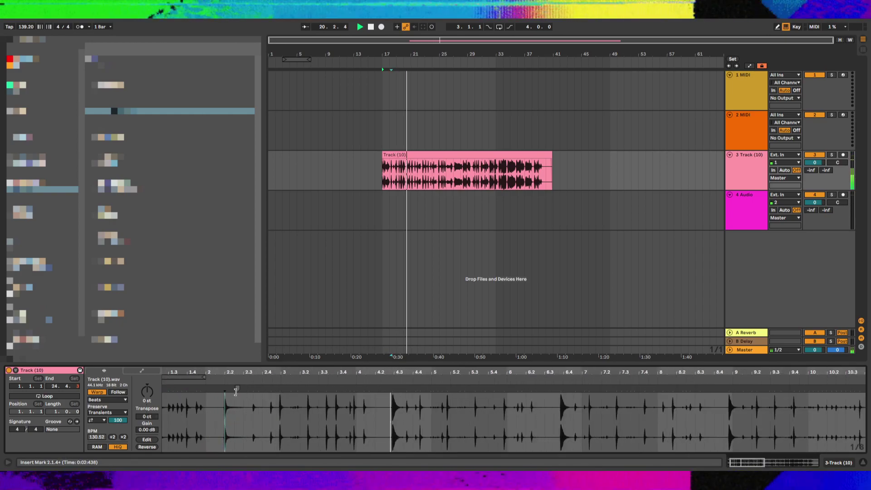
scroll(226, 390, "down", 2)
double_click(224, 388)
scroll(202, 387, "down", 5)
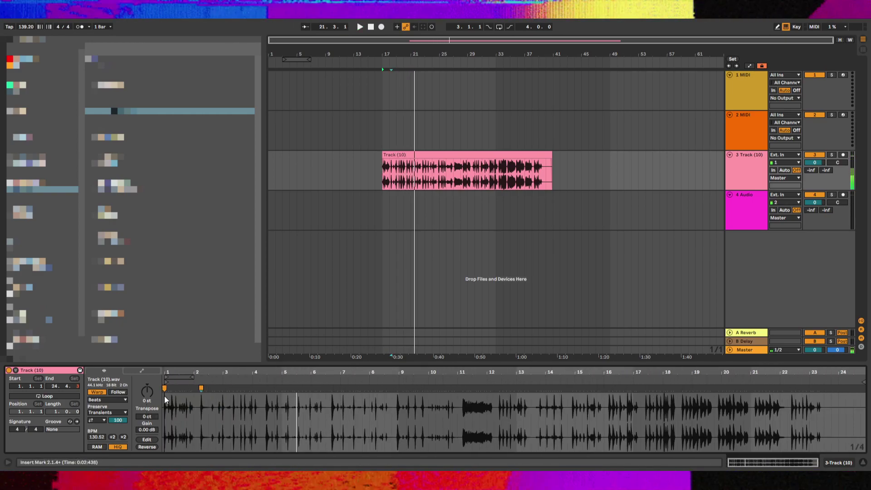
left_click_drag(201, 390, 164, 389)
key("space")
Fine-tune the Track (10) warping to 132.15 BPM by shifting the hit near the end of bar 2, and play it
key("plus")
key("plus")
key("plus")
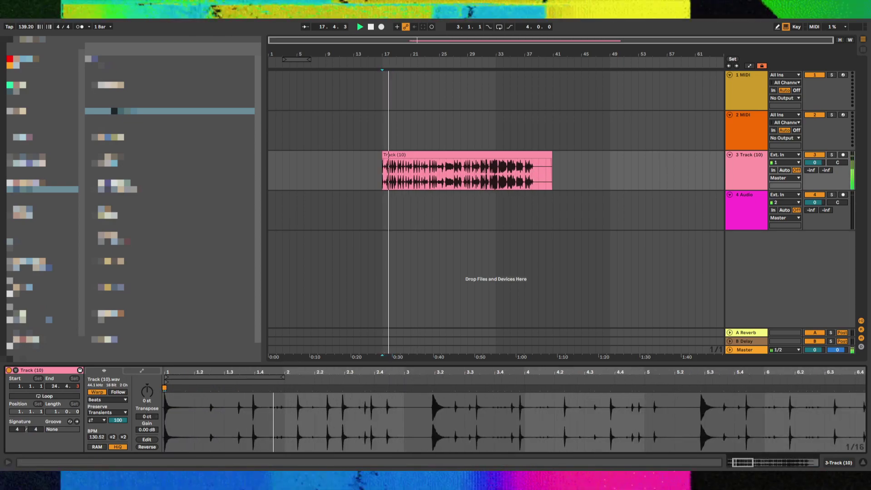
left_click_drag(389, 388, 391, 388)
key("space")
key("space")
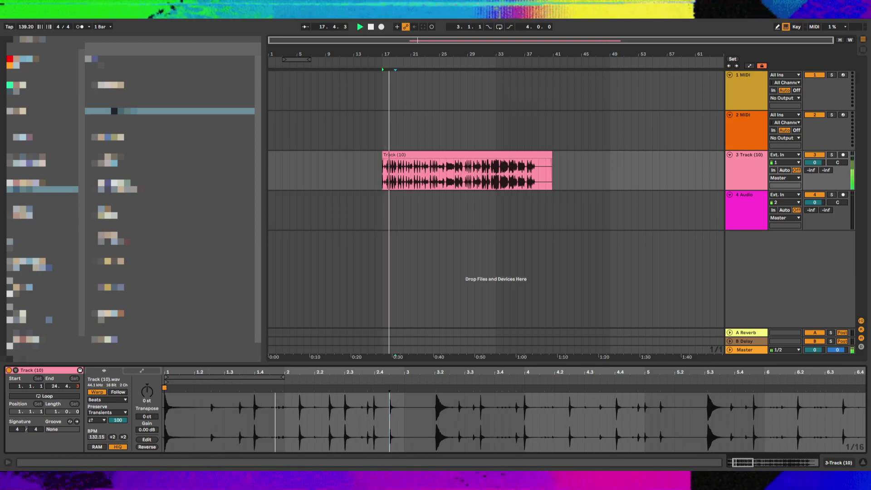
Turn on the metronome and set the project tempo to 139 BPM
left_click(82, 27)
key("space")
key("space")
left_click(22, 27)
type("139")
key("Return")
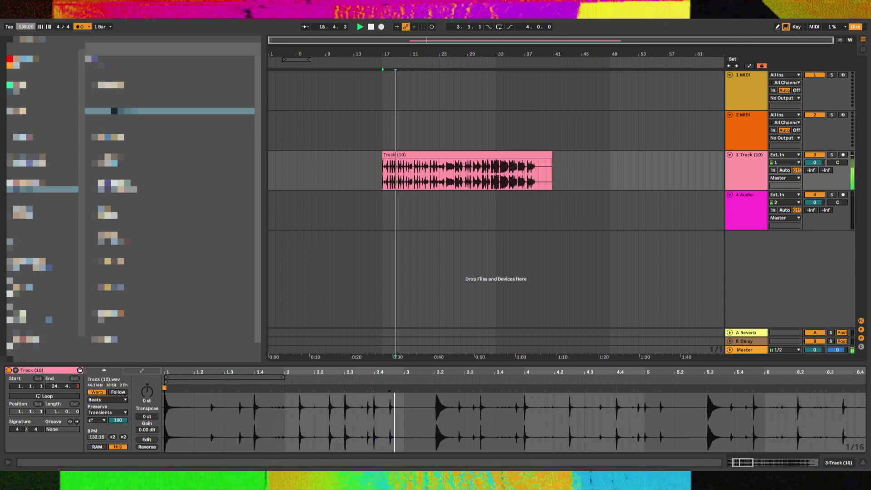
Replay the Track (10) clip, then turn on its loop and extend the loop to two bars
key("space")
key("space")
left_click(73, 396)
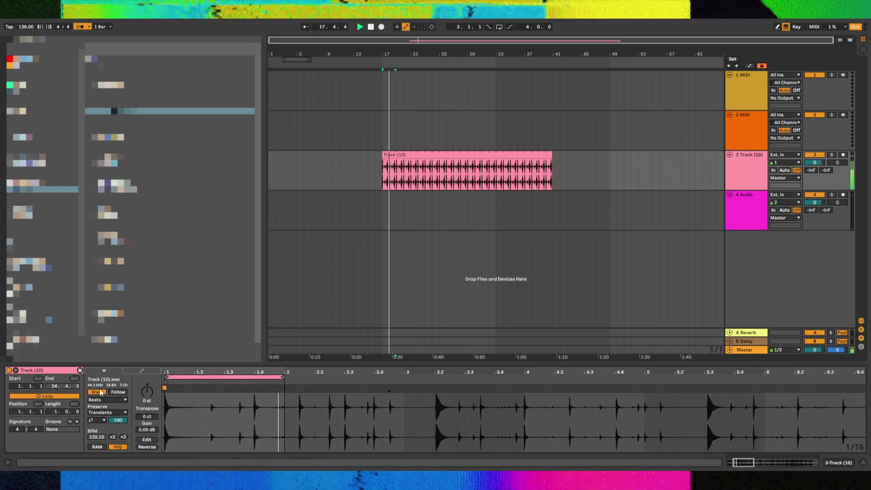
left_click_drag(283, 373, 405, 384)
Insert an audio track below Track (10) and place the Breath Vox (Black Skinhead) sample on it at 17.1.1
key("ctrl+t")
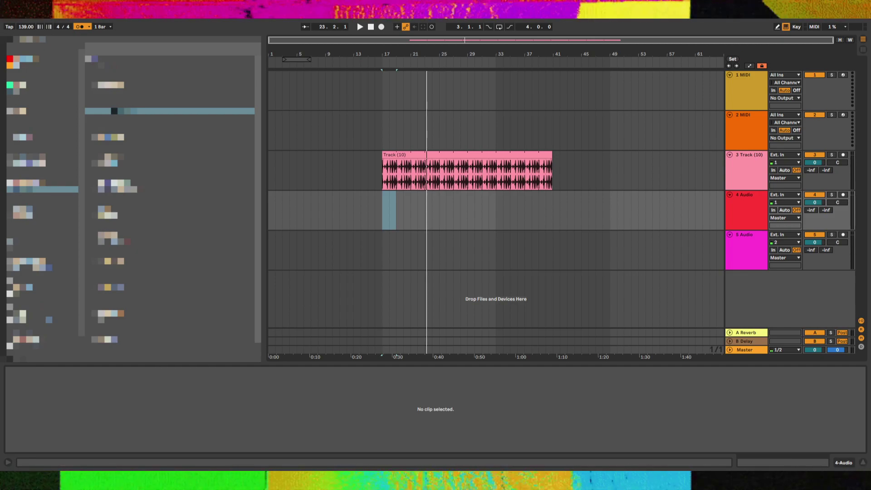
left_click(440, 210)
left_click(382, 209)
key("ctrl+v")
key("plus")
key("plus")
key("plus")
key("plus")
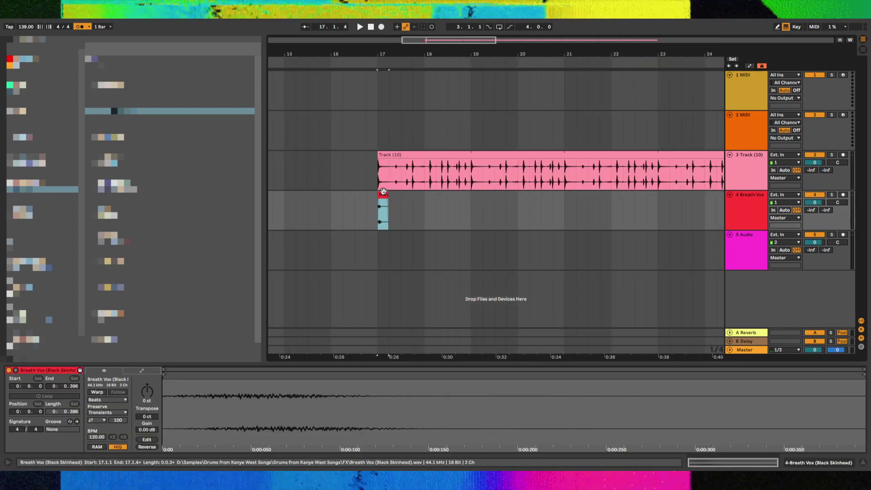
Play the Breath Vox clip with the drums and move it to 17.1.3
key("space")
key("space")
key("space")
scroll(383, 192, "up", 2)
left_click_drag(383, 194, 392, 194)
left_click(357, 207)
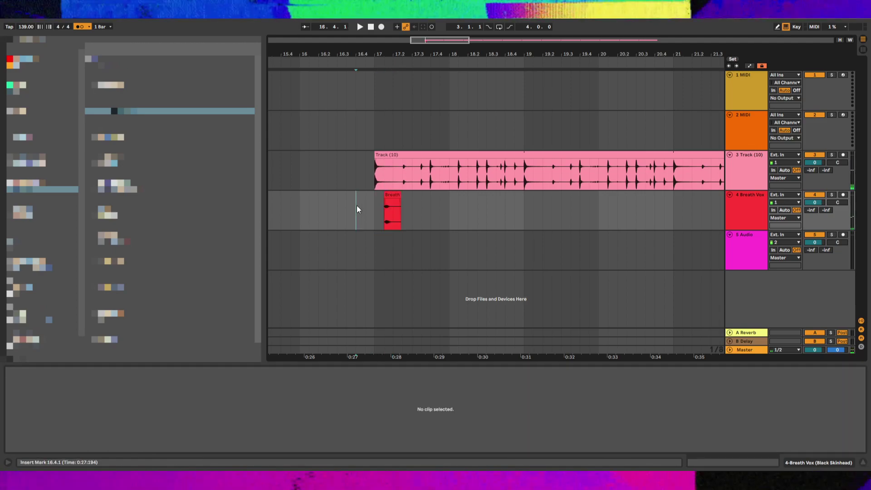
Try duplicating the Breath Vox clip directly after itself during playback
left_click(395, 194)
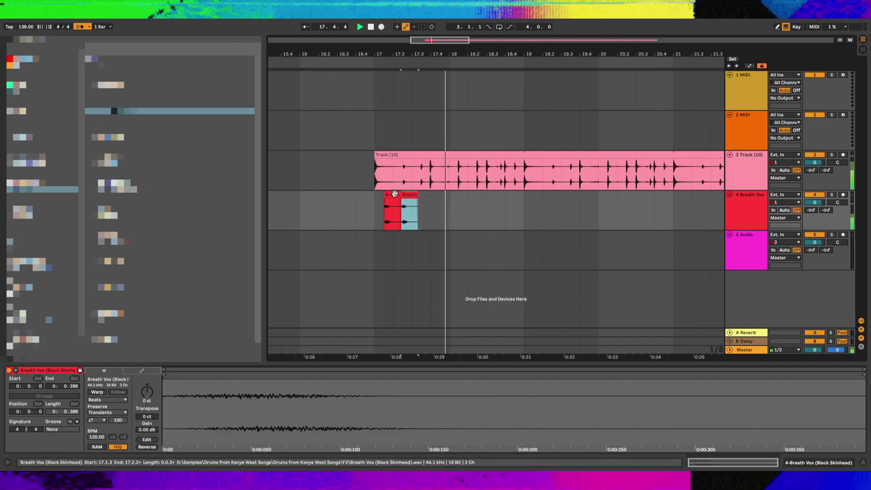
left_click(397, 193)
left_click(402, 195)
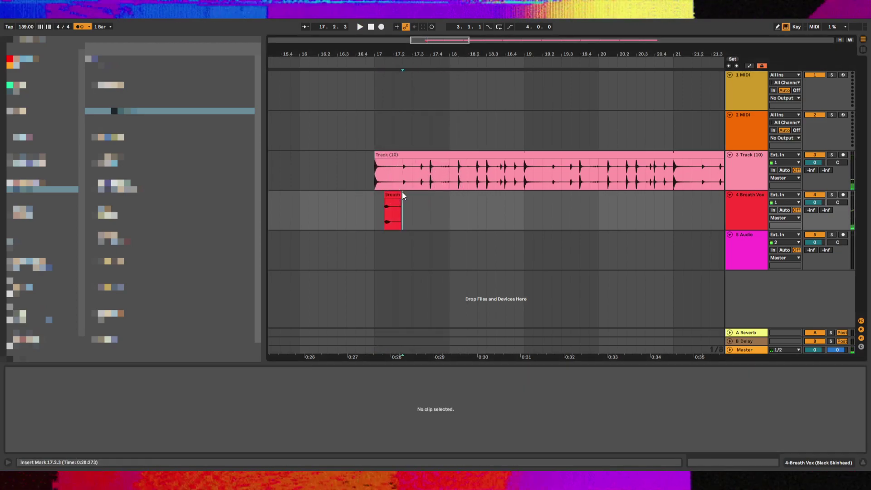
left_click(399, 195)
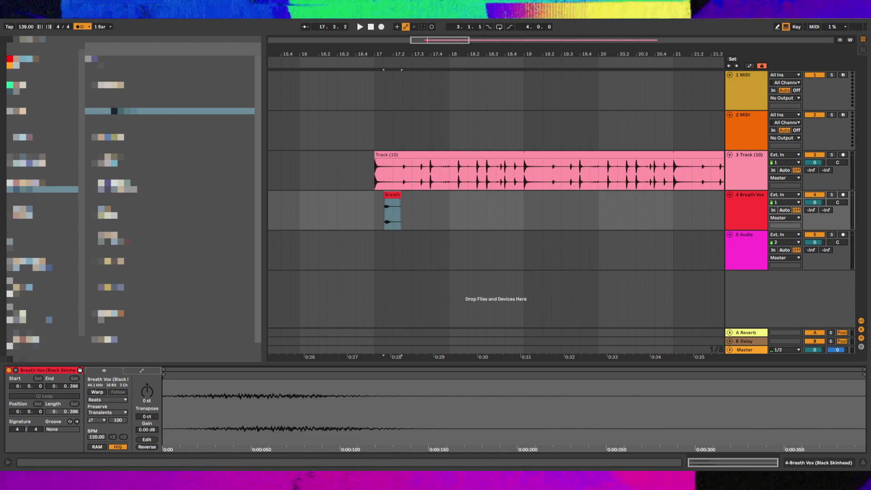
Replace the Breath Vox clip with the ini_VOX_breathing sample at 17.1.3 and play it
left_click_drag(118, 111, 387, 217)
key("space")
key("space")
Split the ini_VOX_breathing clip at 17.2.3 and delete the part after the split
left_click(400, 217)
key("ctrl+e")
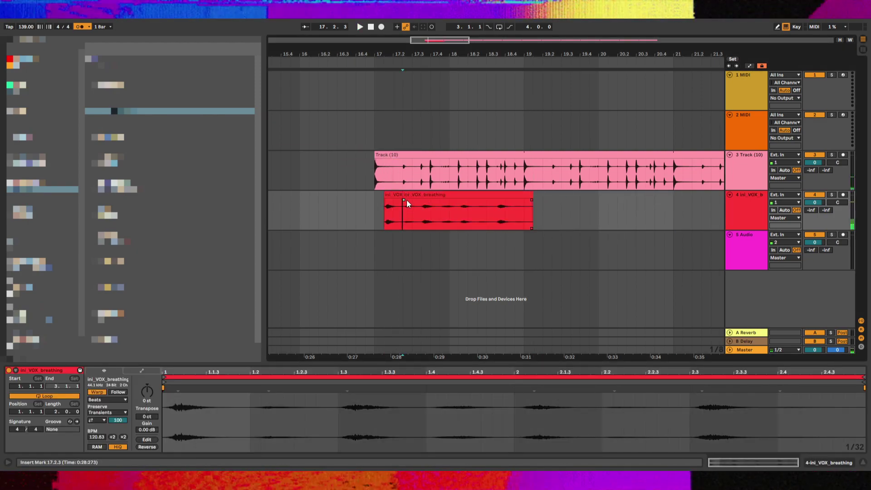
left_click(408, 199)
key("Delete")
Turn off warping for the short ini_VOX_breathing clip and play it with the drums
left_click(390, 204)
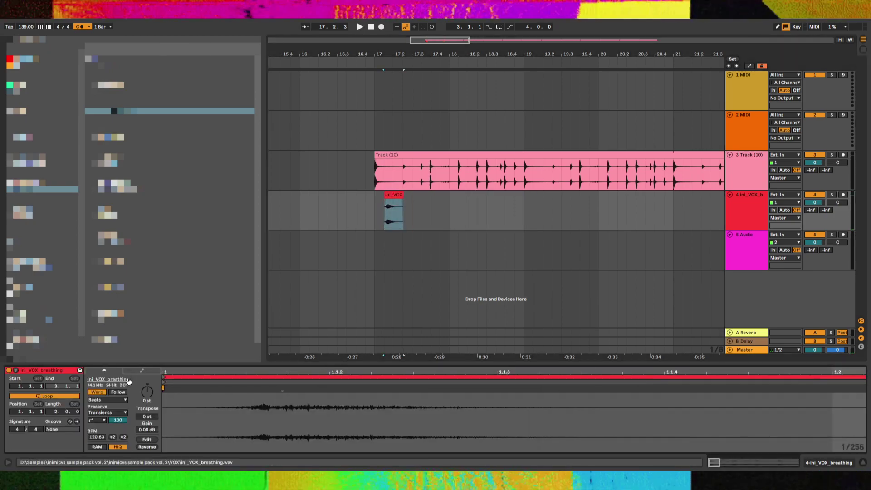
left_click(97, 392)
left_click(435, 155)
left_click(394, 196)
left_click(368, 200)
key("space")
left_click(393, 196)
key("space")
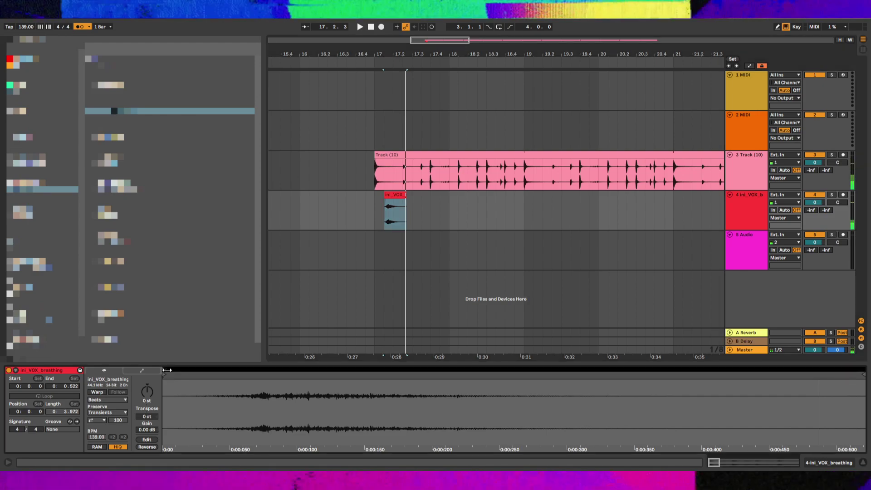
Trim the ini_VOX_breathing clip to start 30 ms into the sample and end at 17.2.3, fade it out and audition it
left_click_drag(164, 374, 204, 373)
mouse_move(402, 201)
left_mouse_down()
mouse_move(388, 201)
mouse_move(400, 194)
left_mouse_up()
left_click(371, 217)
key("space")
key("space")
key("space")
key("space")
left_click(391, 219)
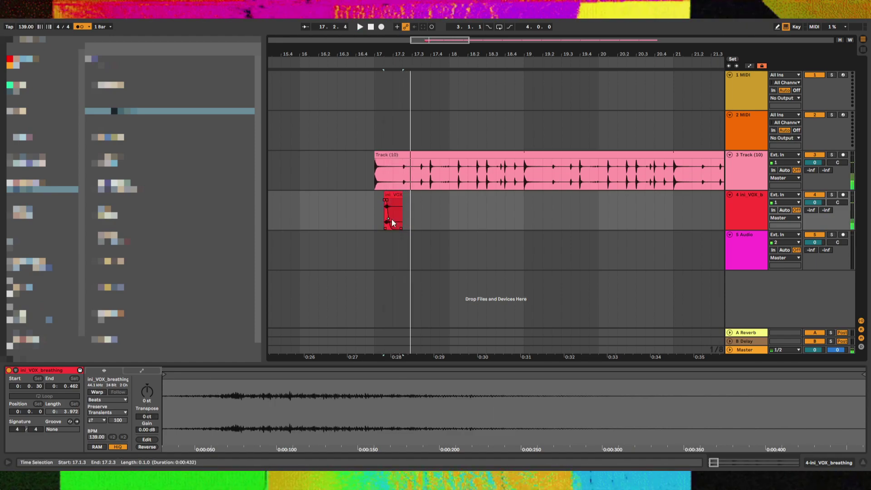
Duplicate the trimmed breathing clip end to end past 18.1.3 while the arrangement plays
left_click(391, 195)
key("space")
key("ctrl+d")
key("ctrl+d")
key("ctrl+d")
key("ctrl+d")
key("ctrl+d")
key("ctrl+d")
key("ctrl+d")
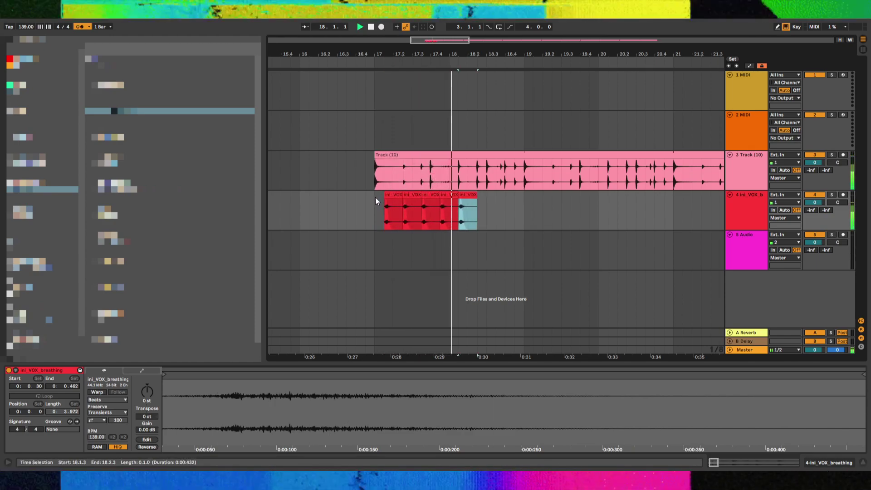
Select the eight breathing clips and duplicate the block repeatedly until it covers the full length of Track (10)
left_click(392, 193, "shift")
key("ctrl+d")
key("ctrl+d")
key("ctrl+d")
key("ctrl+d")
key("ctrl+d")
key("ctrl+d")
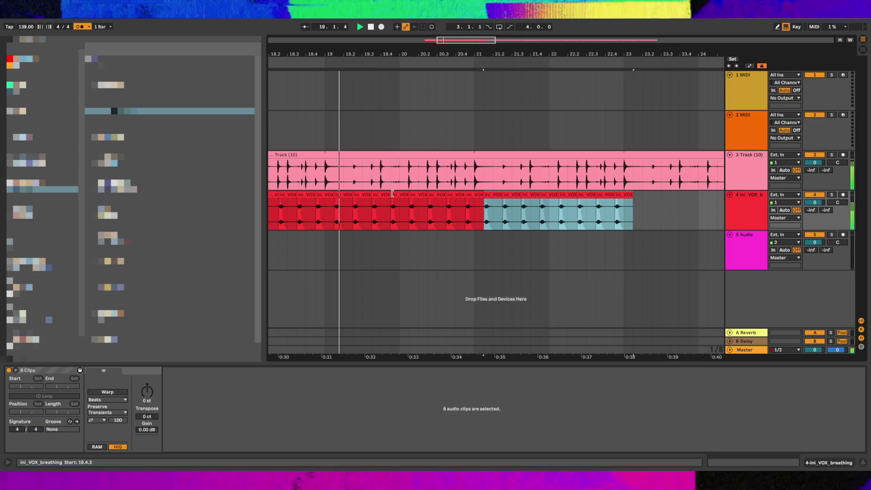
key("minus")
key("minus")
key("minus")
key("minus")
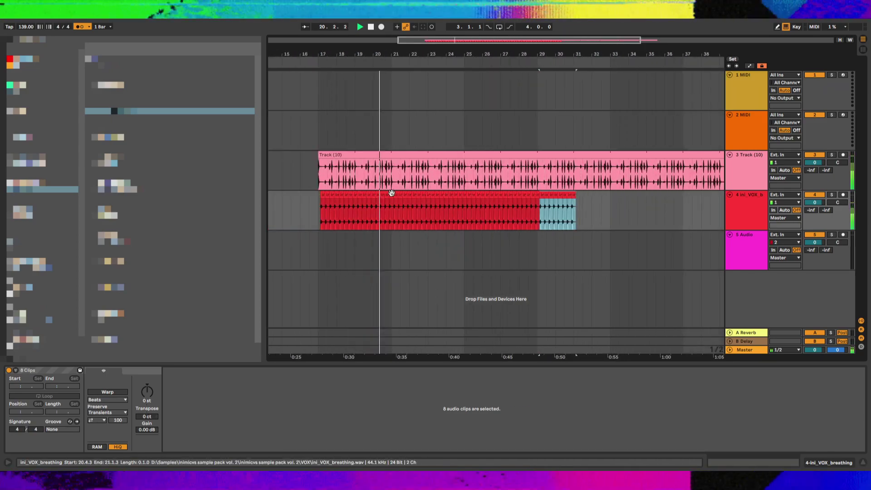
key("ctrl+d")
key("ctrl+d")
key("ctrl+d")
key("ctrl+d")
key("ctrl+d")
Delete everything from bar 33 onward on the audio tracks and set the playback start to bar 17
left_click_drag(521, 174, 655, 264)
key("Delete")
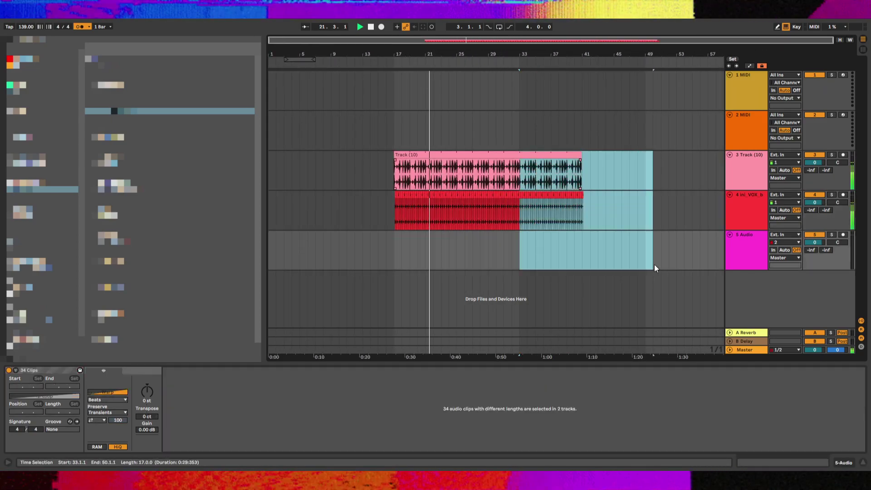
left_click(392, 178)
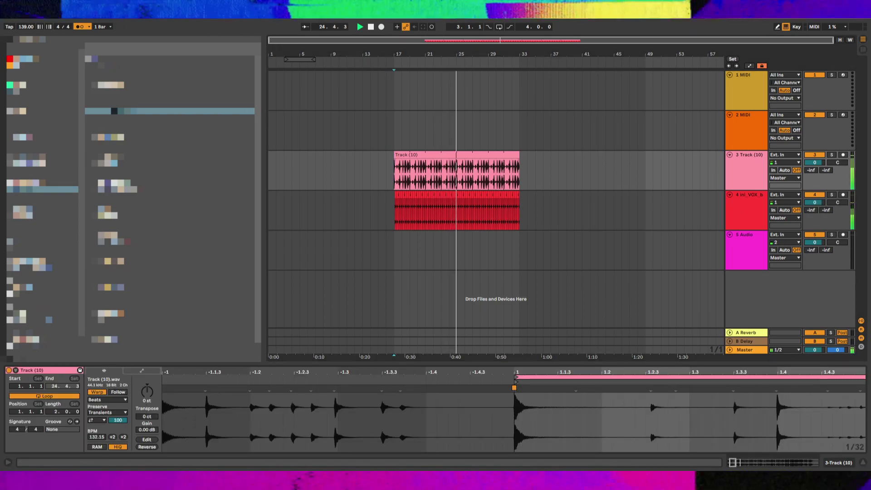
Stop playback and add an Auto Pan effect to the ini_VOX_breathing track
key("shift+Tab")
key("space")
left_click_drag(91, 372, 758, 209)
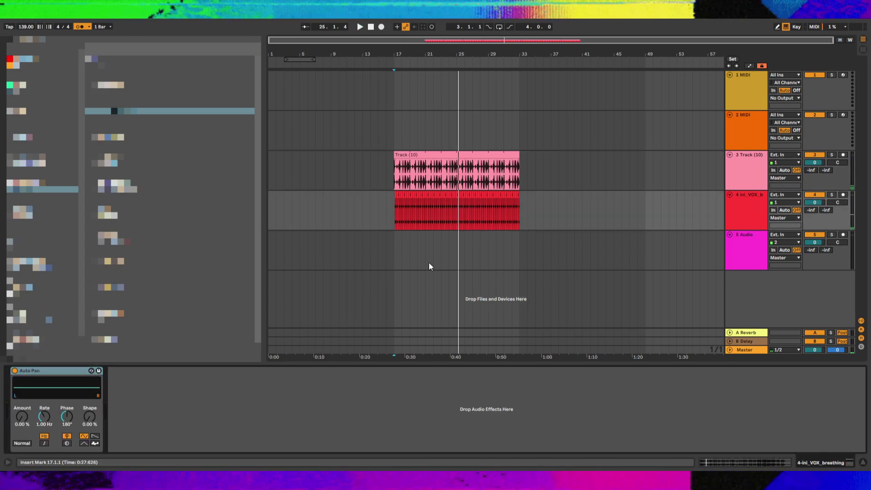
During playback, raise the Auto Pan amount to 82.9 % and switch its rate to tempo-synced note values
key("space")
left_click_drag(22, 417, 22, 380)
left_click(44, 443)
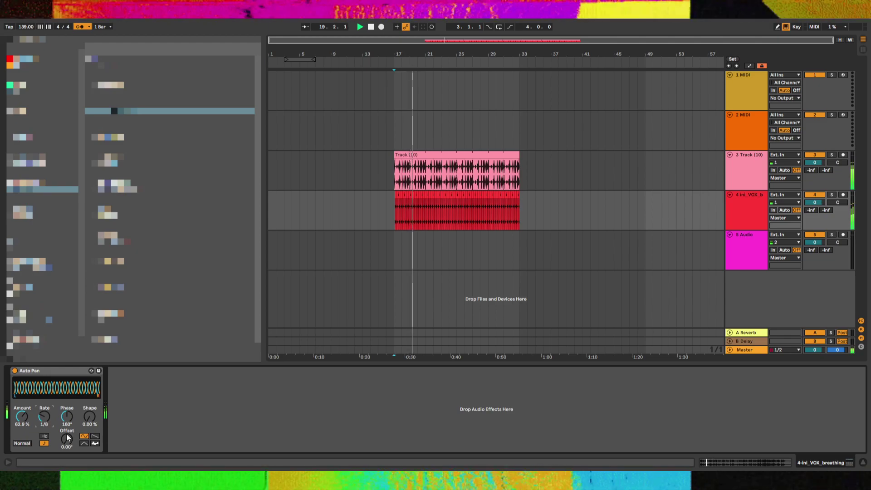
Set the Auto Pan amount to 100 %, rate to 1/2, phase to 180° and offset to 111°, and replay the arrangement
key("Up")
key("Up")
key("Up")
left_click_drag(25, 422, 45, 415)
double_click(66, 417)
key("space")
key("space")
key("space")
key("space")
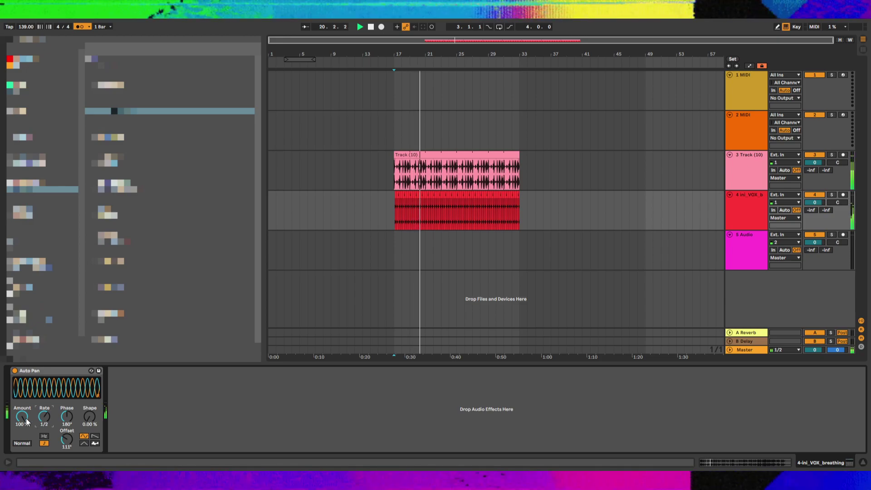
Bring the Auto Pan offset down to 0° and reduce its amount
left_click_drag(66, 439, 67, 448)
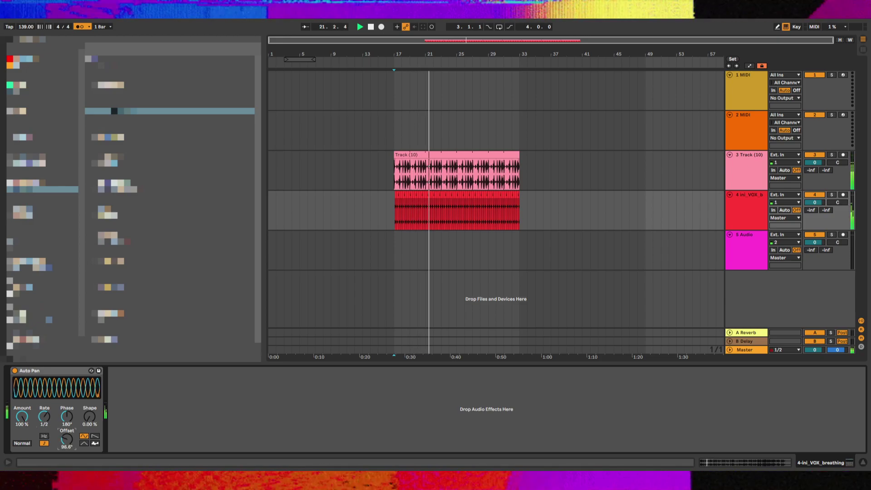
mouse_move(67, 449)
left_mouse_down()
mouse_move(67, 461)
mouse_move(65, 449)
left_mouse_up()
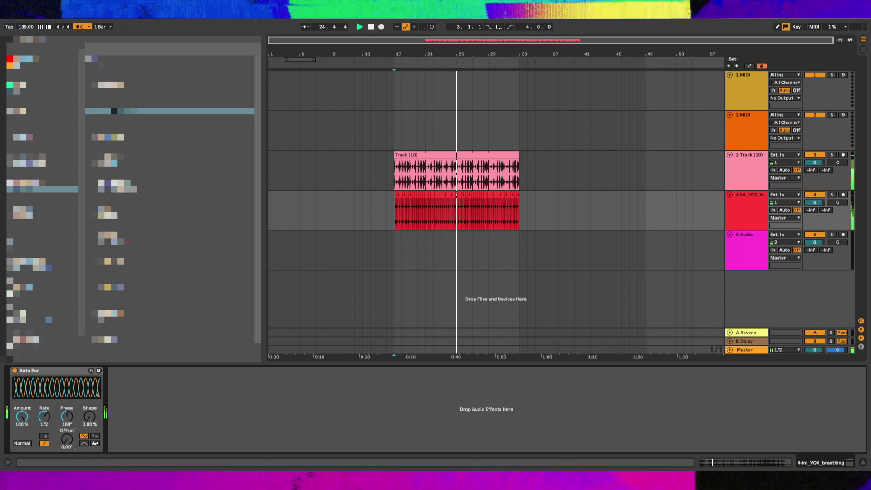
left_click_drag(22, 417, 22, 440)
Insert an audio track below the breathing track, place the cheese 808 sample on it at 17.1.1 and play it
key("ctrl+t")
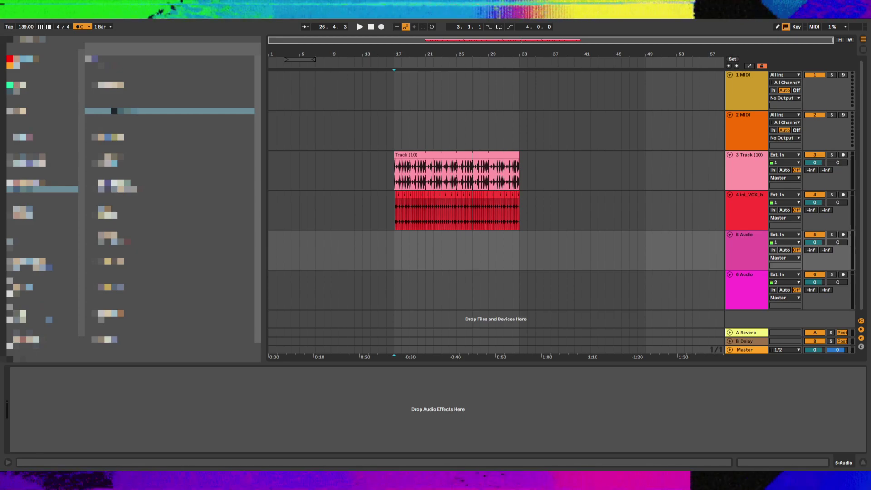
left_click_drag(127, 112, 397, 243)
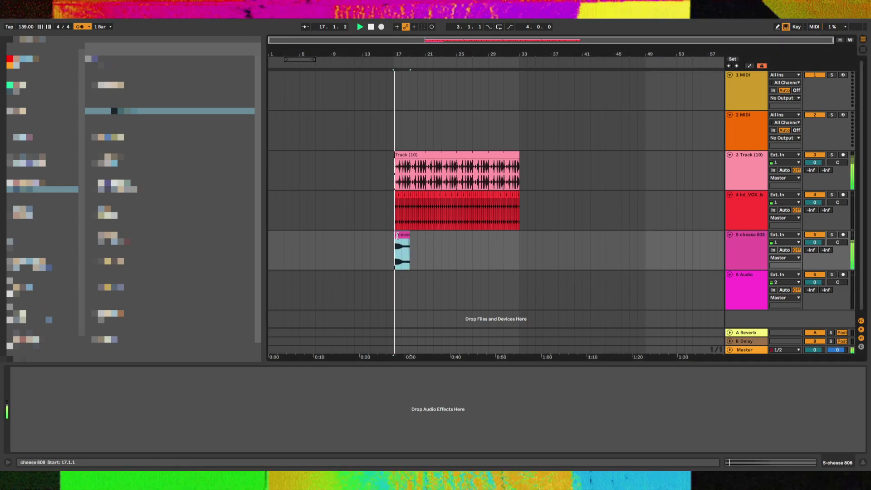
key("space")
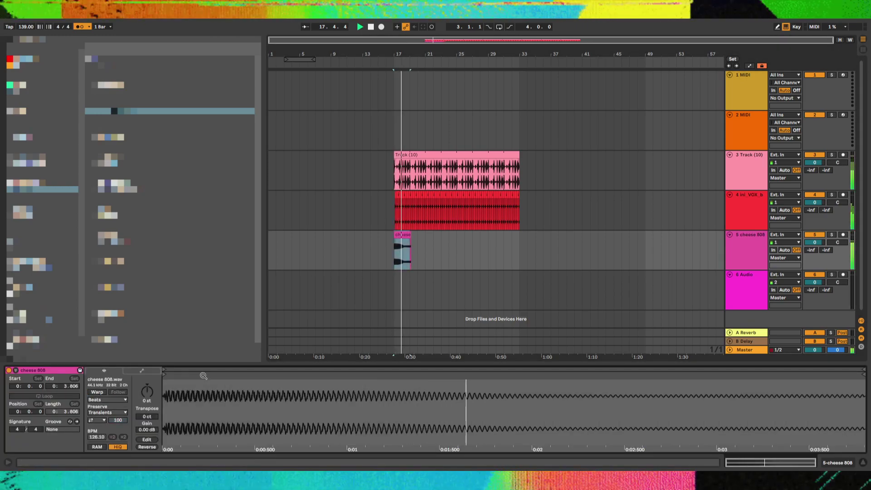
Trim the cheese 808 clip to end at 19.1.1, duplicate it up to bar 33 and select all the copies
left_click(420, 233)
left_click_drag(411, 235, 408, 234)
key("ctrl+d")
key("ctrl+d")
key("ctrl+d")
key("ctrl+d")
key("ctrl+d")
key("ctrl+d")
key("ctrl+d")
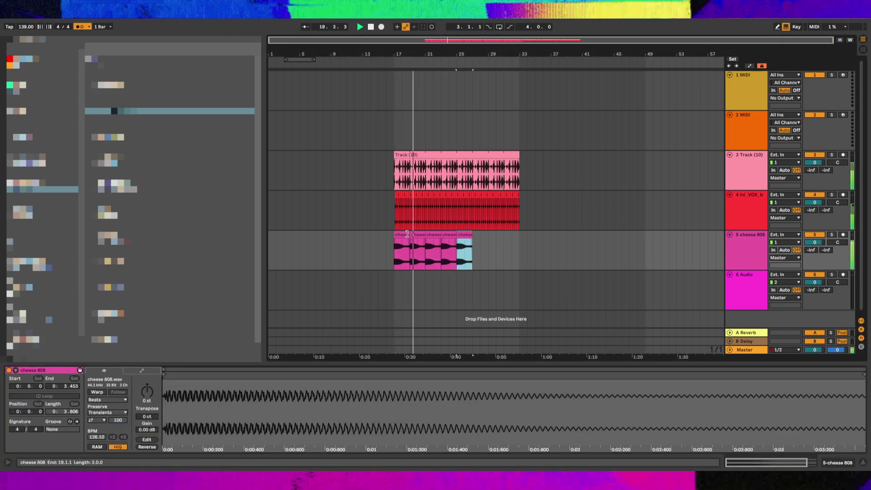
left_click(403, 235, "shift")
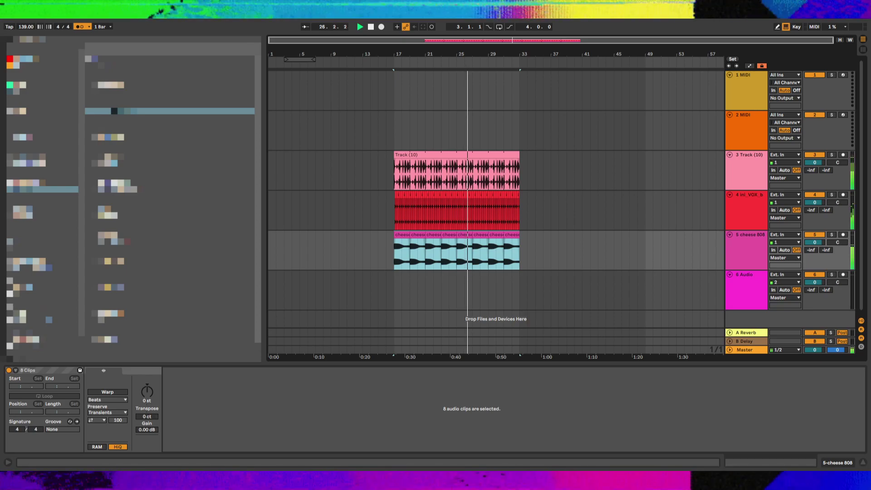
Turn off the metronome, insert an audio track between the breathing vocal and the 808, and replay the arrangement
key("ctrl+t")
left_click(82, 26)
key("space")
left_click(411, 257)
left_click(751, 216)
key("ctrl+t")
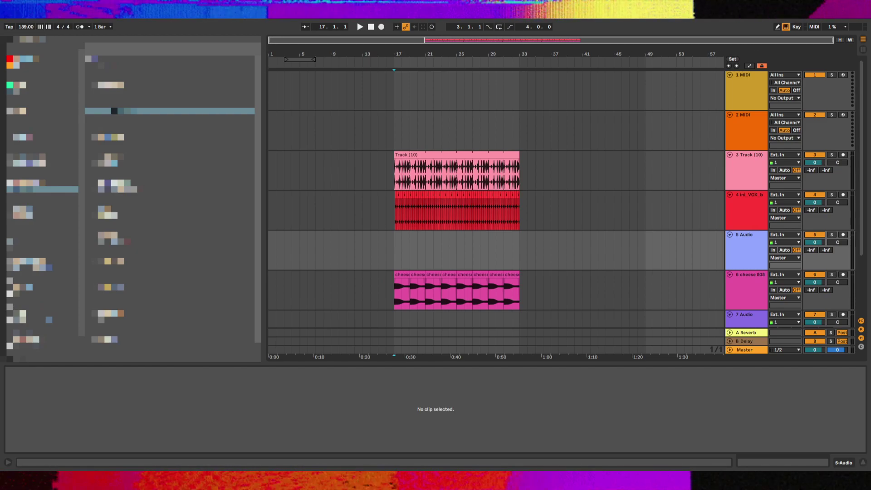
key("space")
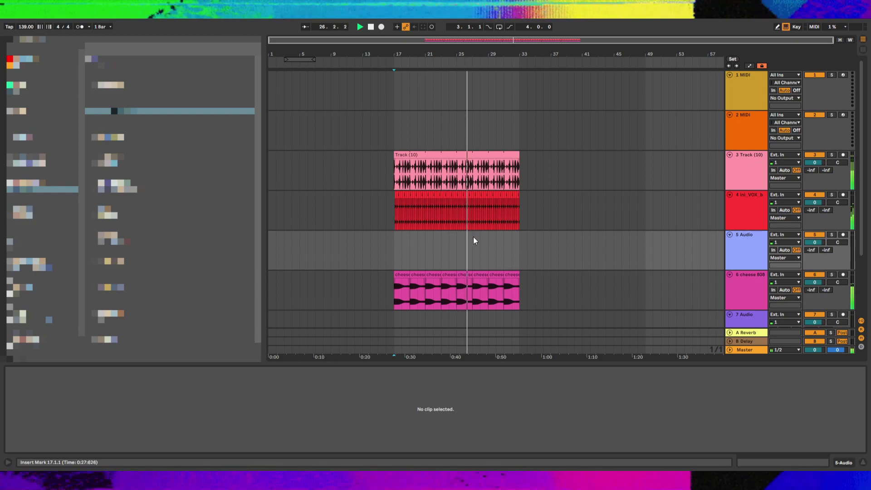
Insert another audio track above the 808 and place the MUS_121_RAW_LH_U87_10 loop on it from bar 17 to 33
left_click(733, 248)
key("space")
key("ctrl+z")
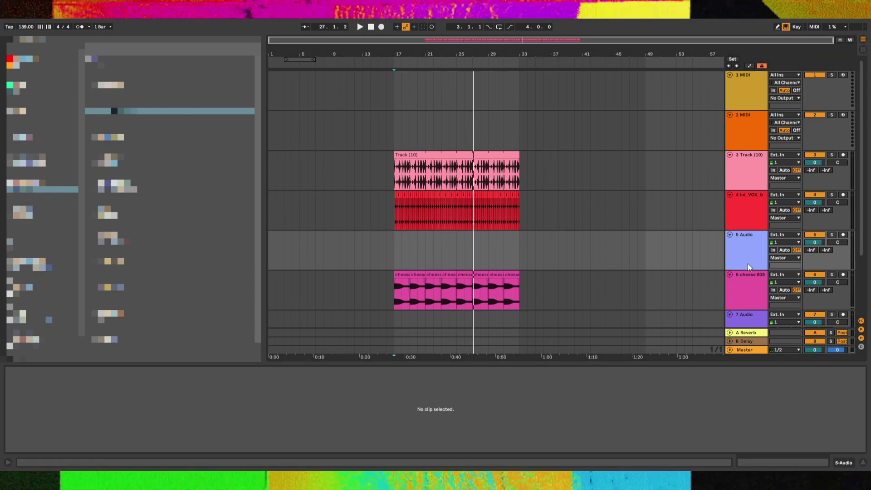
key("ctrl+t")
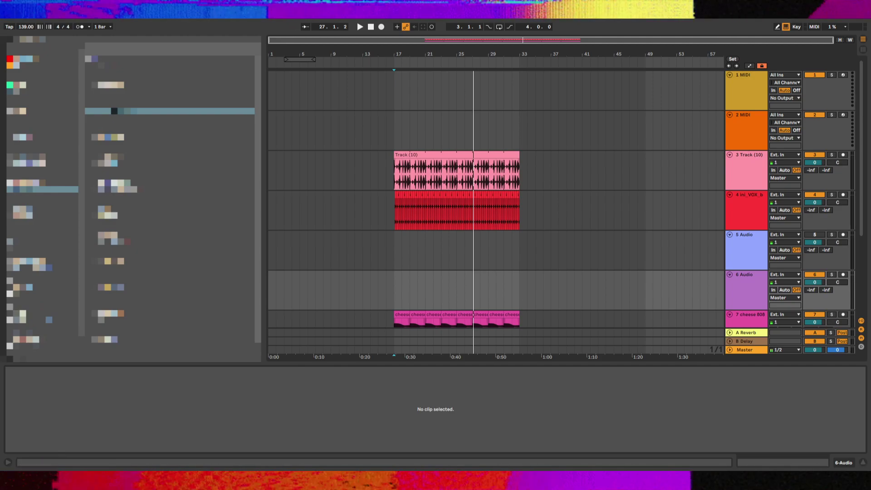
key("space")
left_click_drag(114, 111, 520, 280)
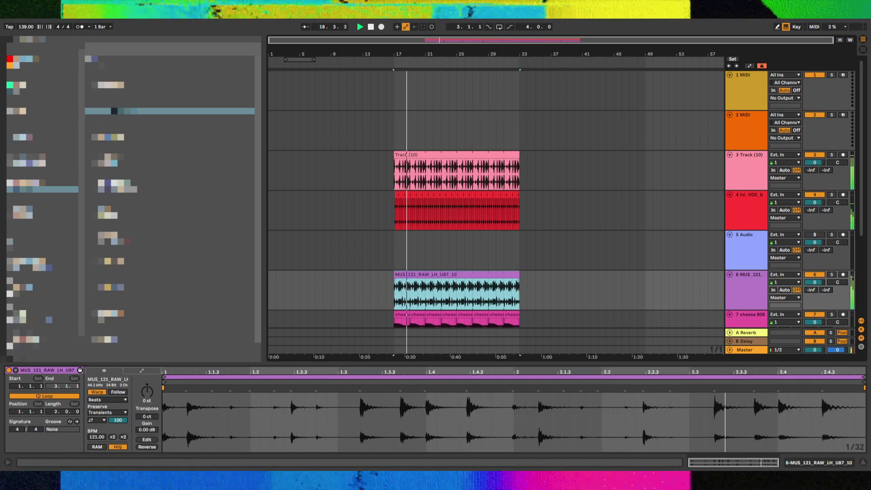
key("space")
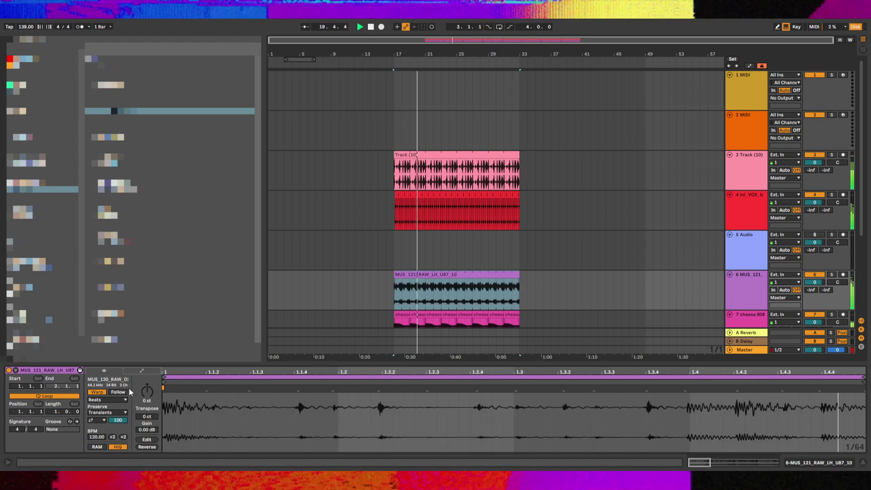
Detune the MUS loop to -49 ct and warp its transient near beat 1.4 slightly later
mouse_move(154, 393)
left_mouse_down()
mouse_move(146, 411)
mouse_move(147, 393)
left_mouse_up()
left_click(244, 395)
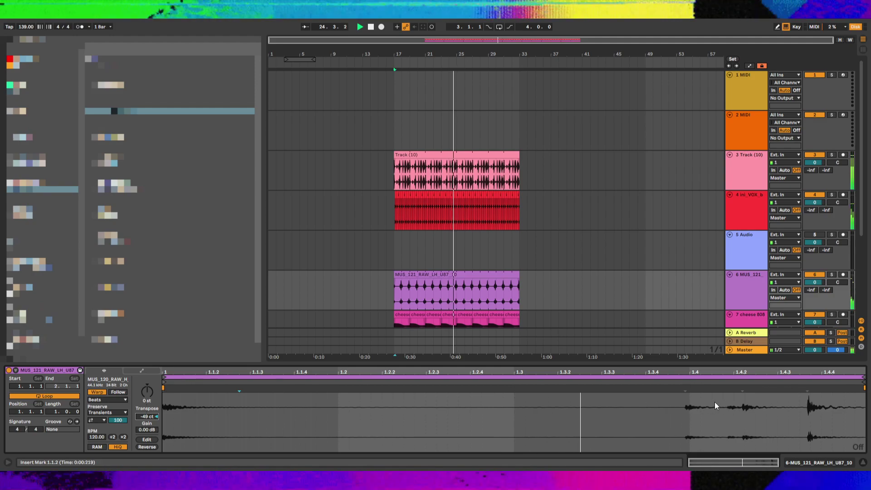
left_click(687, 392)
left_click_drag(687, 390, 698, 392)
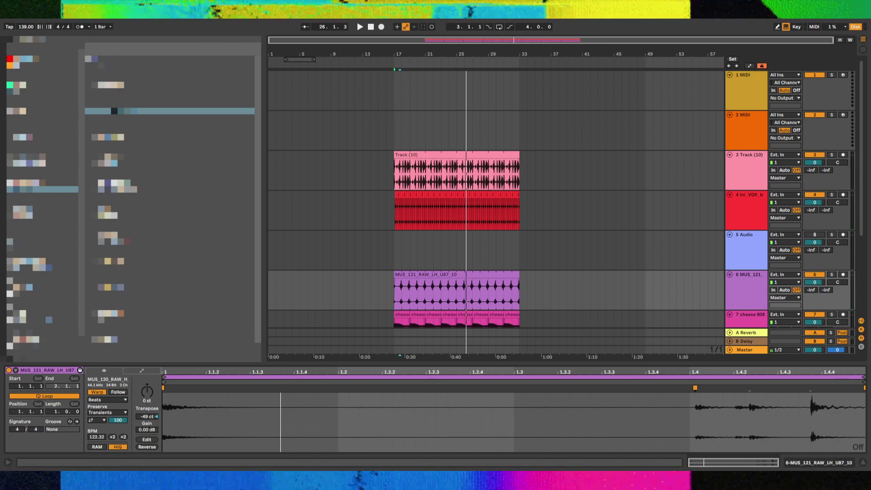
Place the 87_Tribal_KicknSnare sample at 17.1.1 on the empty track, split it at 17.2.3 and delete the remainder
left_click_drag(114, 111, 396, 265)
key("space")
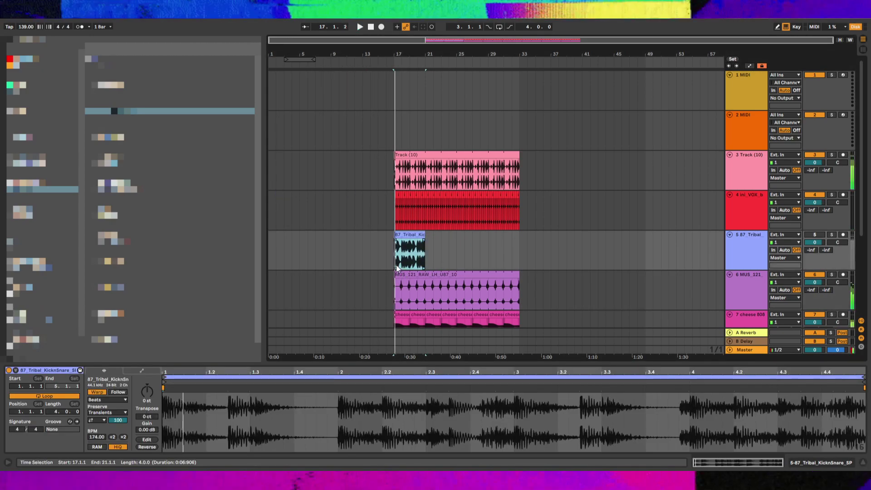
key("space")
left_click(396, 264)
key("plus")
key("plus")
key("plus")
key("plus")
left_click(413, 256)
key("ctrl+e")
left_click(420, 234)
key("Delete")
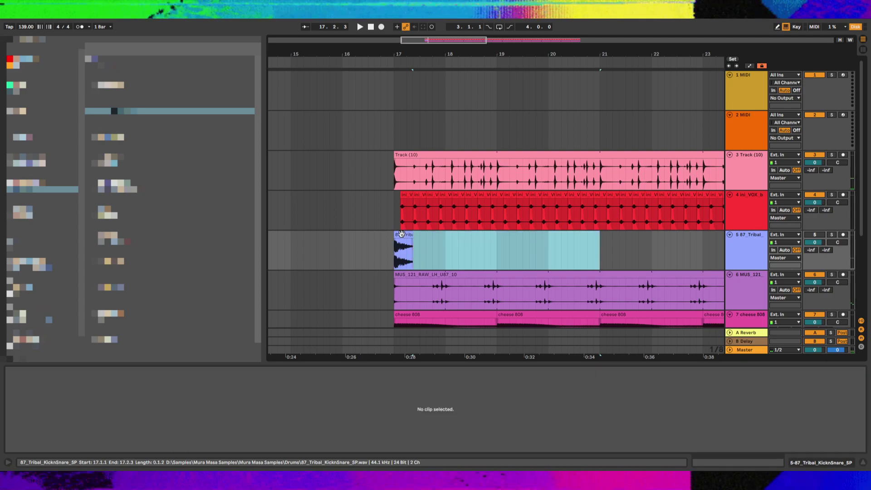
Duplicate the short Tribal kick slice twice and audition it with the other tracks
left_click(409, 235)
key("space")
key("ctrl+d")
key("ctrl+d")
left_click(368, 250)
key("space")
key("space")
left_click(443, 265)
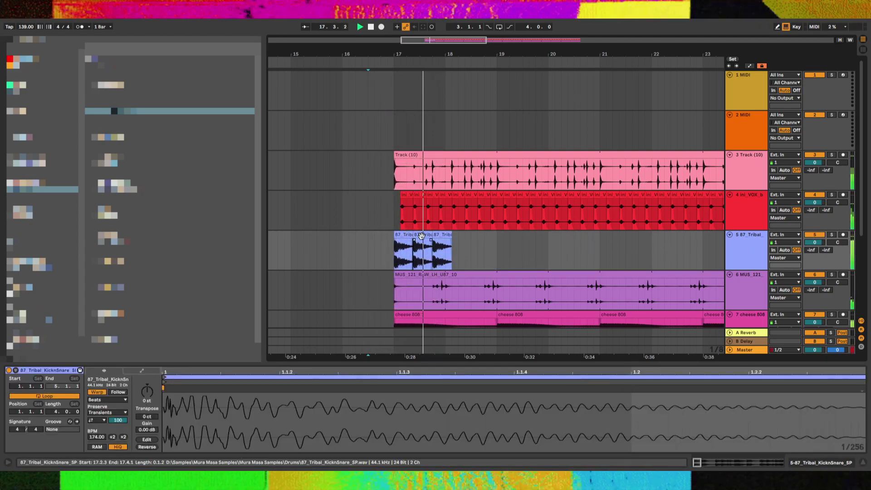
left_click(405, 235)
key("space")
key("space")
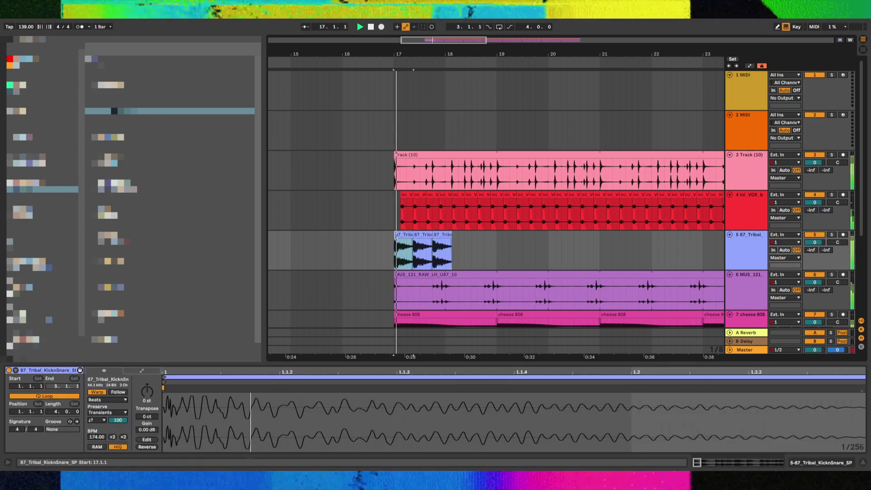
key("space")
Shorten the first Tribal kick slice to end at 17.1.4, repeat it along the track and audition the rhythm
scroll(418, 235, "up", 3)
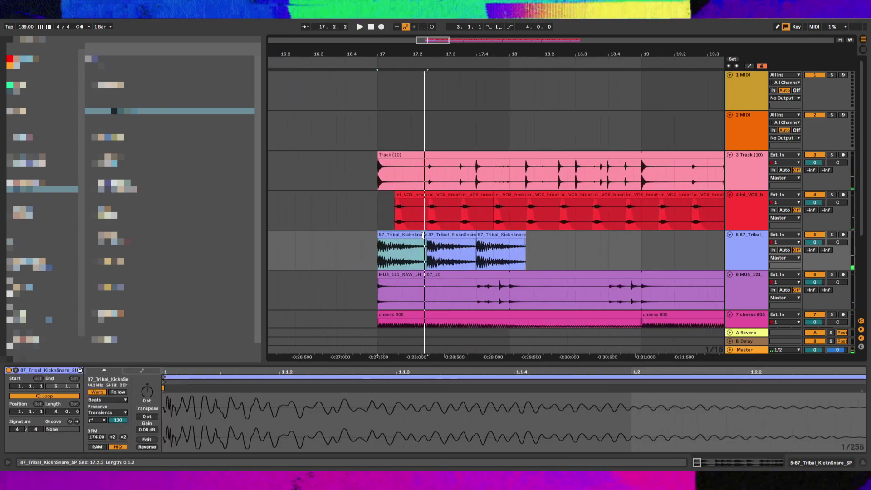
left_click_drag(426, 235, 504, 247)
key("space")
key("ctrl+d")
key("ctrl+d")
key("ctrl+d")
left_click(442, 235)
key("space")
key("space")
key("space")
Delete the surplus Tribal kick slices after bar 17 and audition the one-bar pattern
left_click(463, 235)
key("minus")
key("minus")
key("plus")
left_click(514, 249)
key("space")
key("Delete")
left_click(460, 252)
key("space")
key("space")
left_click(438, 254)
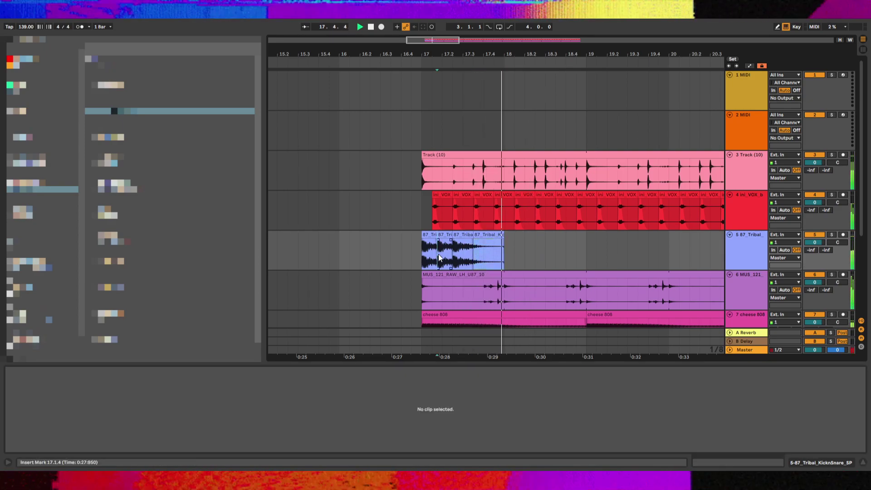
Select the whole one-bar kick pattern, extend it into bar 18 and undo the last change
left_click(426, 235)
key("space")
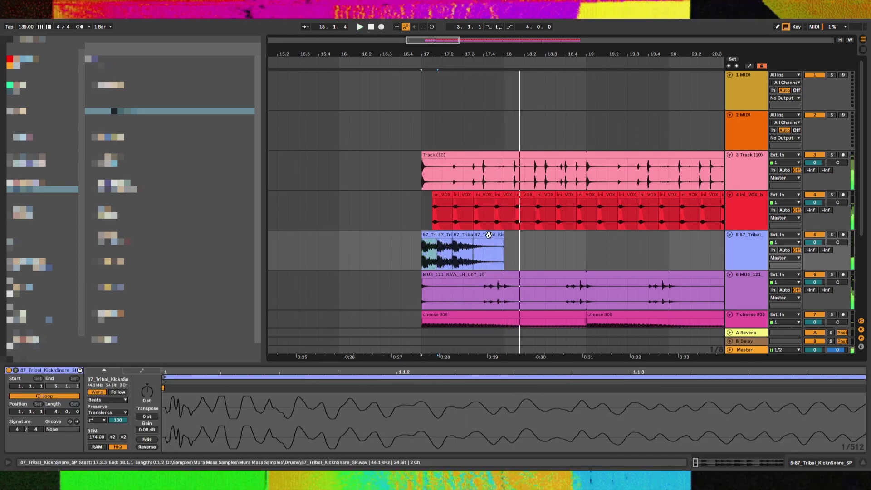
left_click(489, 235, "shift")
key("space")
key("ctrl+d")
mouse_move(503, 238)
left_mouse_down()
mouse_move(479, 252)
mouse_move(506, 252)
left_mouse_up()
key("ctrl+d")
left_click(453, 249)
key("ctrl+z")
Audition the kick pattern, duplicate slices to fill it out to two bars and replay from before bar 17
left_click(490, 252)
key("space")
key("space")
key("space")
key("space")
key("plus")
key("ctrl+d")
left_click(370, 257)
key("space")
key("space")
Select the Tribal kick pattern from 17.1.1 to 19.1.1 and duplicate it up to bar 33
key("minus")
left_click_drag(375, 258, 445, 255)
key("minus")
key("minus")
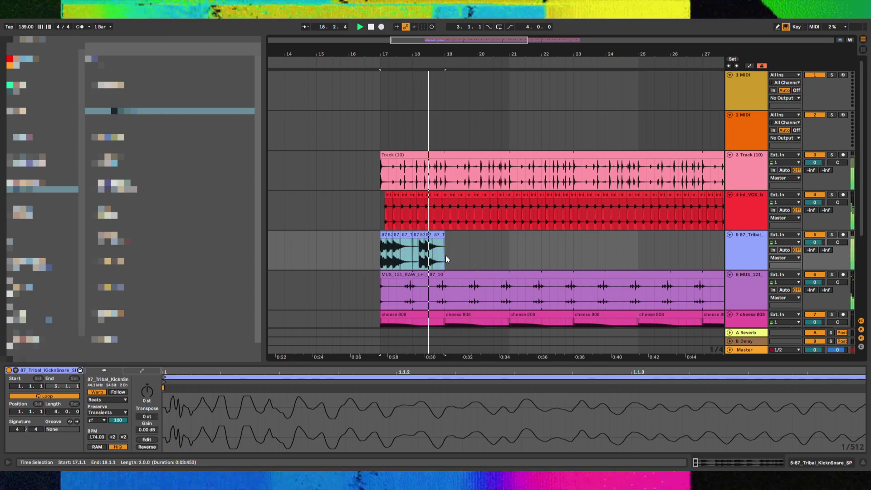
key("ctrl+d")
key("ctrl+d")
key("ctrl+d")
key("ctrl+d")
key("ctrl+d")
key("ctrl+d")
key("ctrl+d")
key("ctrl+d")
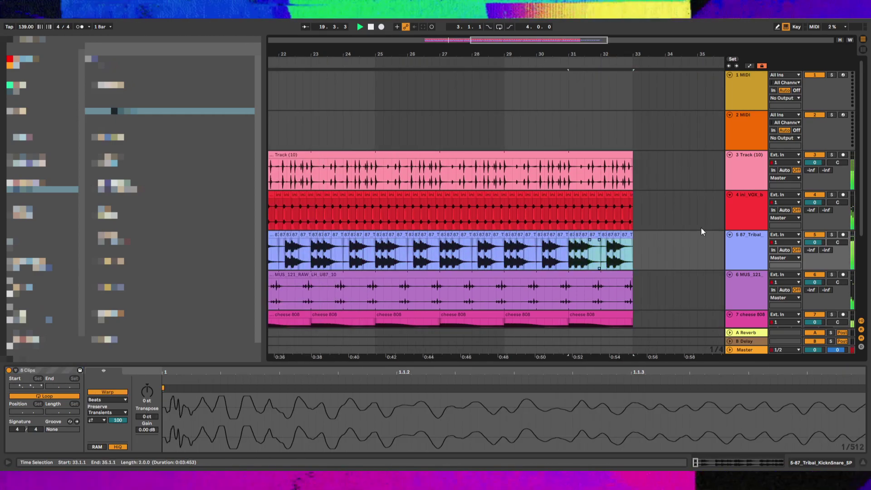
Add EQ Eight to the Tribal kick track and set its second band to -1.36 dB at 141 Hz
left_click(816, 243)
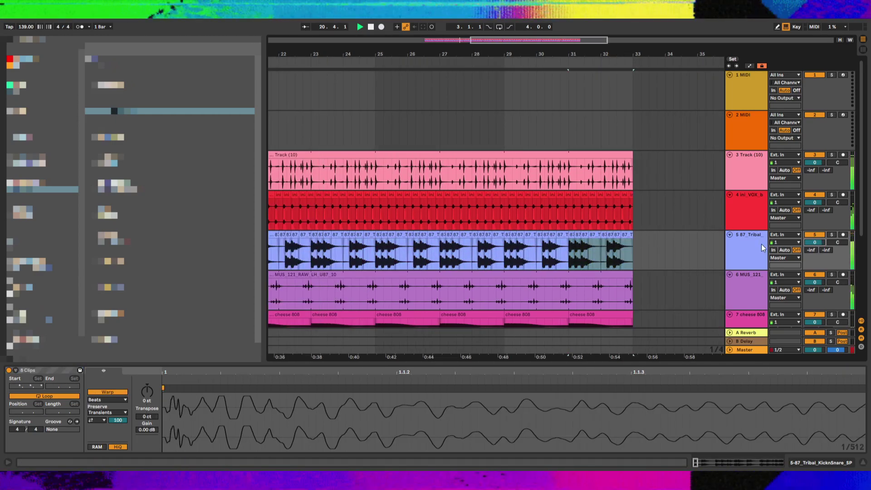
left_click(774, 250)
left_click(767, 254)
left_click(798, 251)
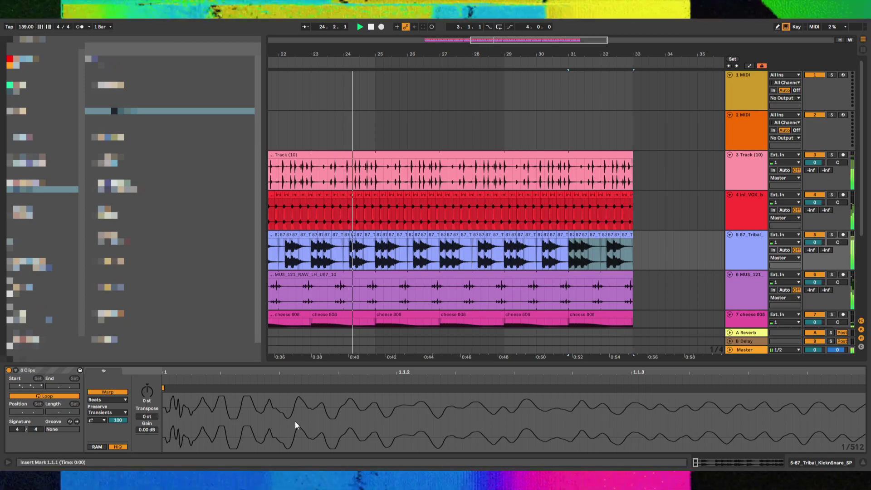
left_click(314, 291)
key("minus")
key("minus")
key("minus")
left_click(389, 249)
key("plus")
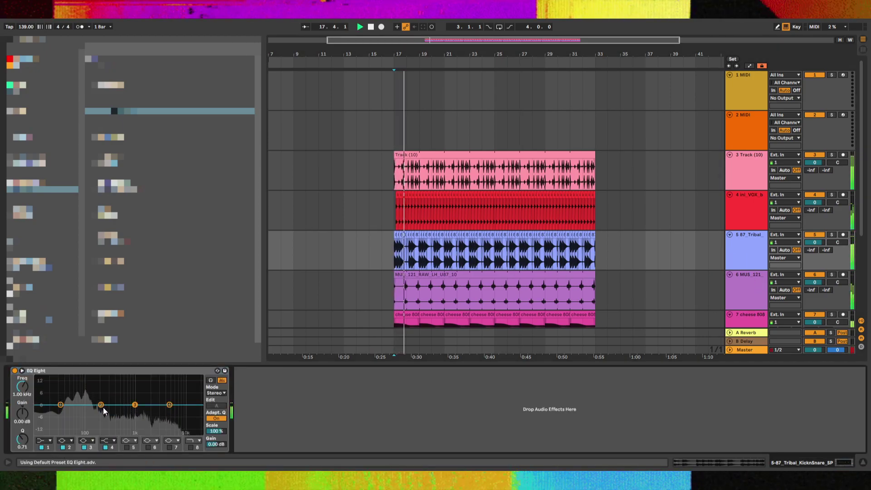
mouse_move(103, 408)
left_mouse_down()
mouse_move(96, 419)
mouse_move(93, 407)
left_mouse_up()
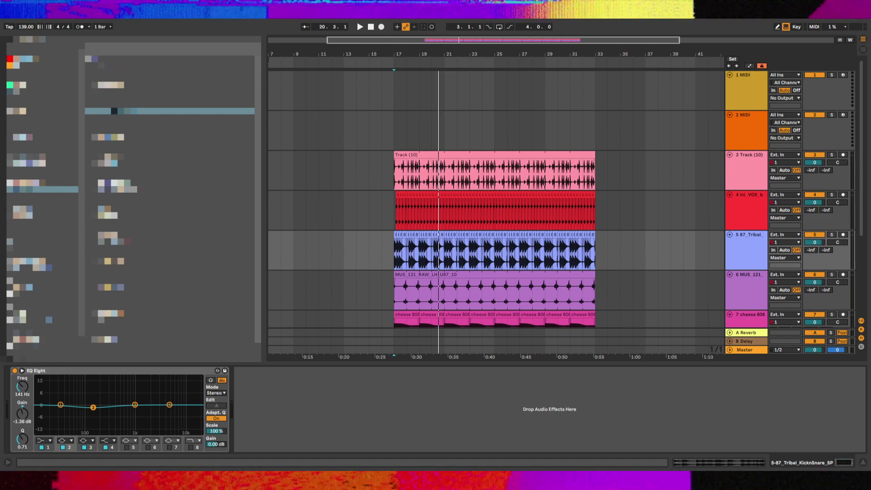
Add Multiband Gate with a -20.5 dB mid and -33.1 dB low threshold, and set the kick track's volume to 1.0 dB
left_click_drag(121, 111, 360, 403)
key("space")
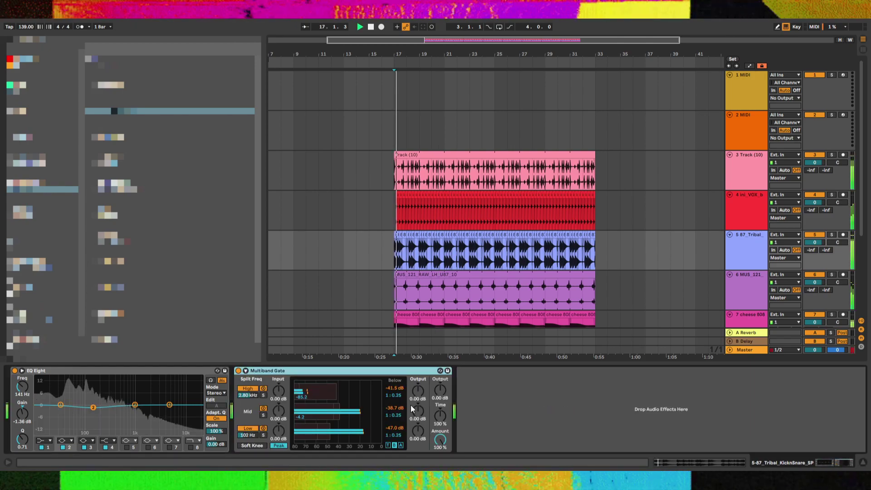
left_click_drag(349, 412, 360, 412)
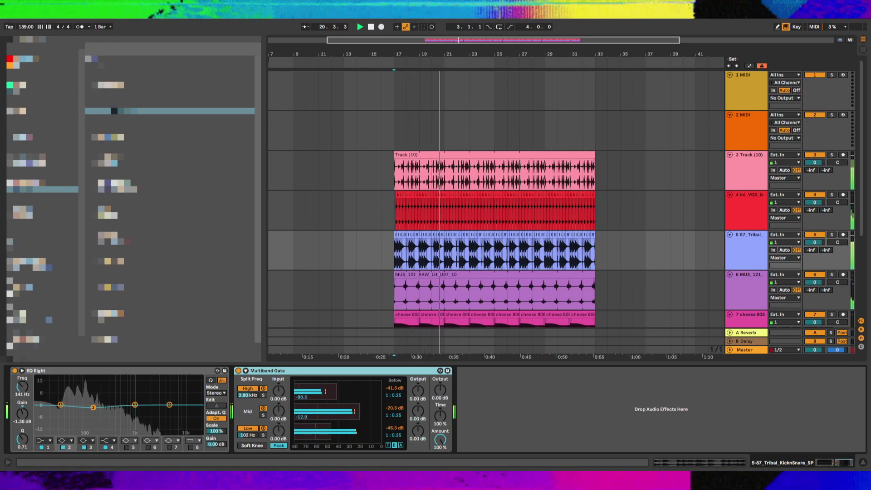
left_click_drag(327, 426, 329, 427)
left_click_drag(815, 243, 815, 239)
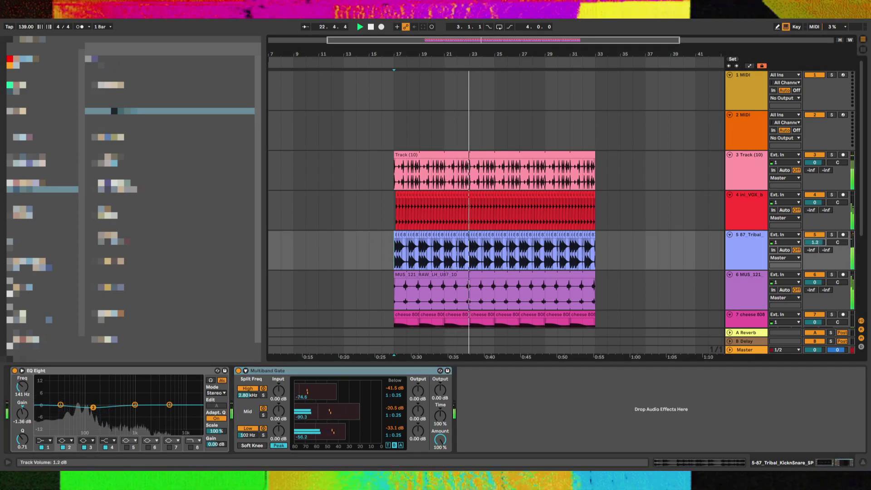
Insert an audio track below the 808 and replay the arrangement
key("ctrl+t")
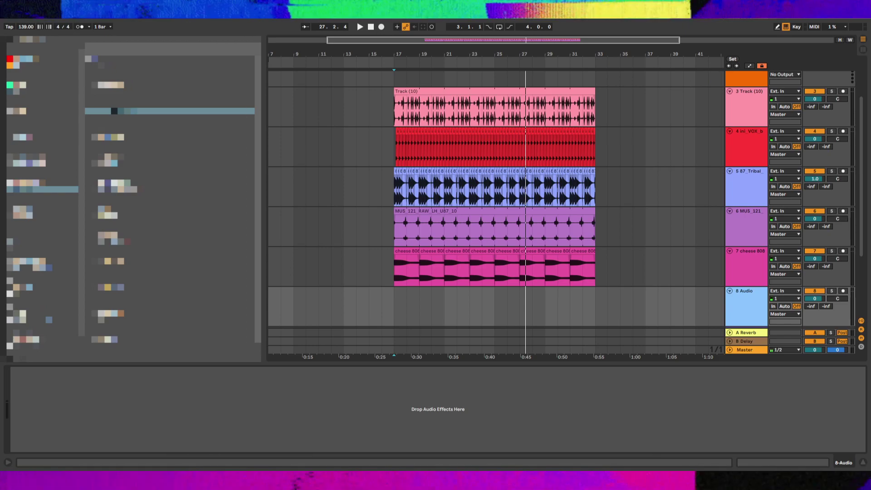
key("space")
key("space")
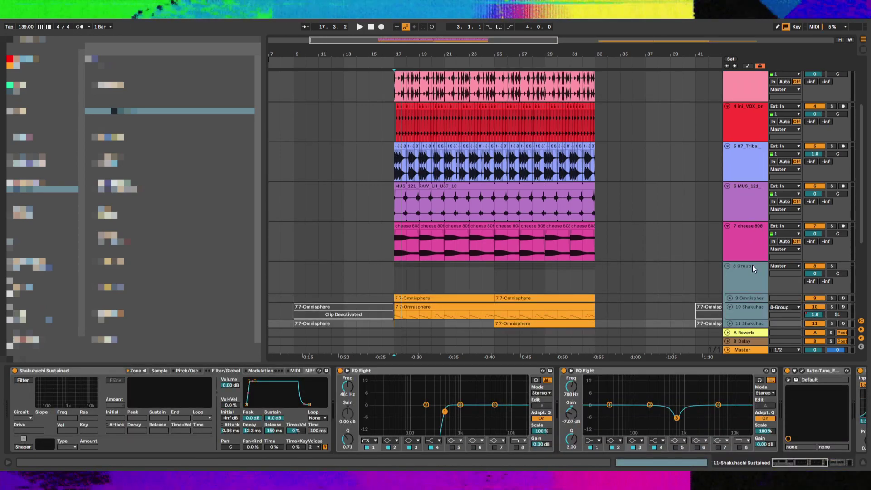
Deactivate the group of Omnisphere and Shakuhachi tracks and insert an audio track between it and the 808
left_click(752, 265)
left_click(814, 266)
left_click(742, 259)
key("ctrl+t")
left_click(389, 280)
scroll(388, 280, "down", 4)
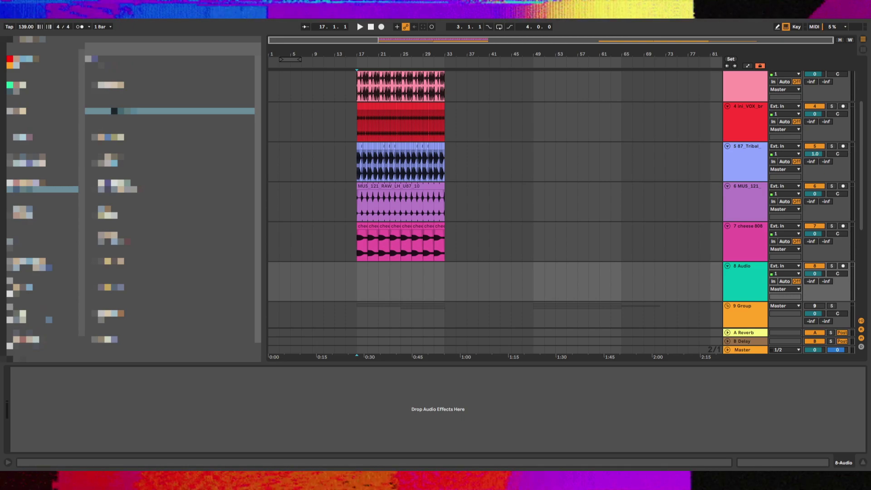
Play the arrangement and lower the Tribal kick track's volume to -5.9 dB
key("space")
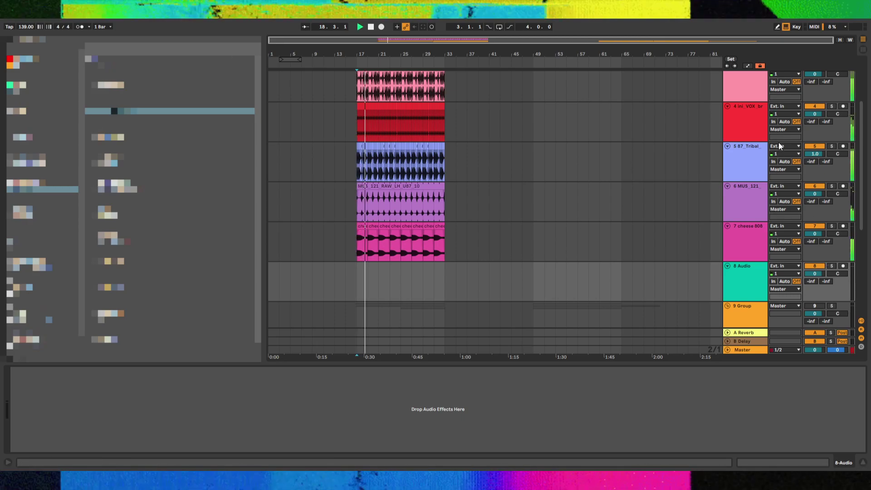
left_click_drag(816, 153, 816, 166)
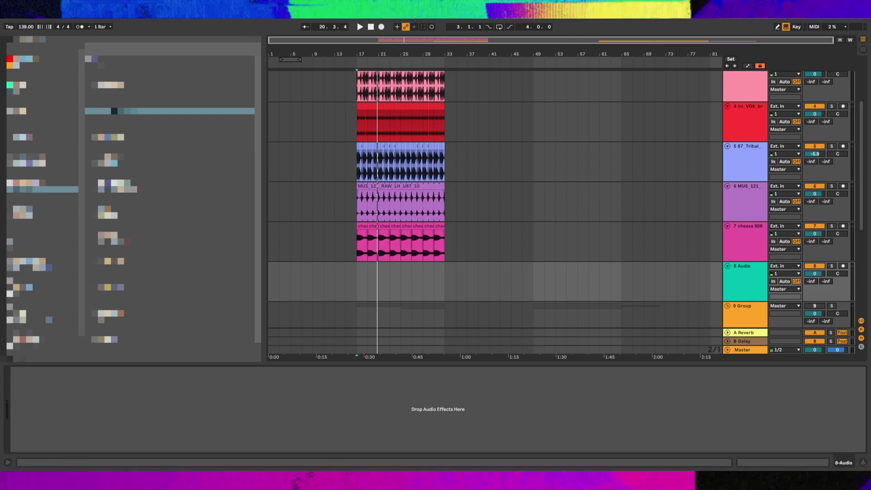
Place the Track (19) sample at 17.1.1 on the new audio track, transpose it to 4 st and audition it
left_click_drag(345, 258, 358, 277)
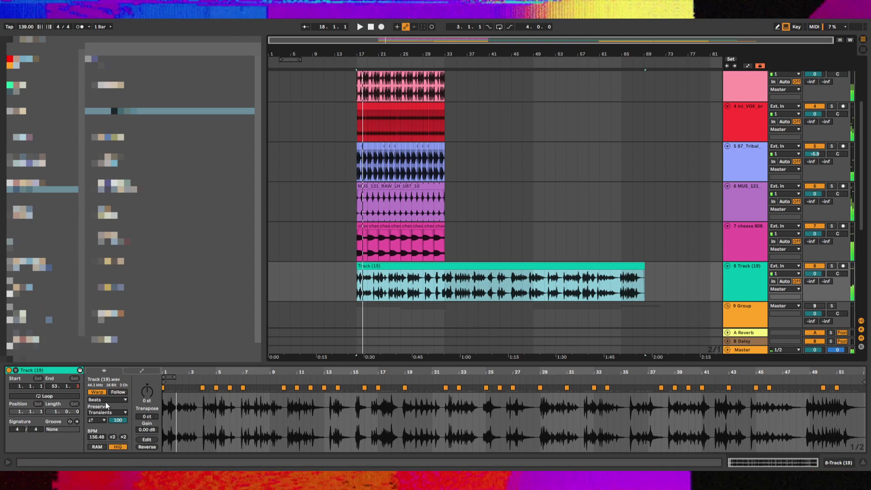
left_click_drag(158, 391, 158, 384)
key("space")
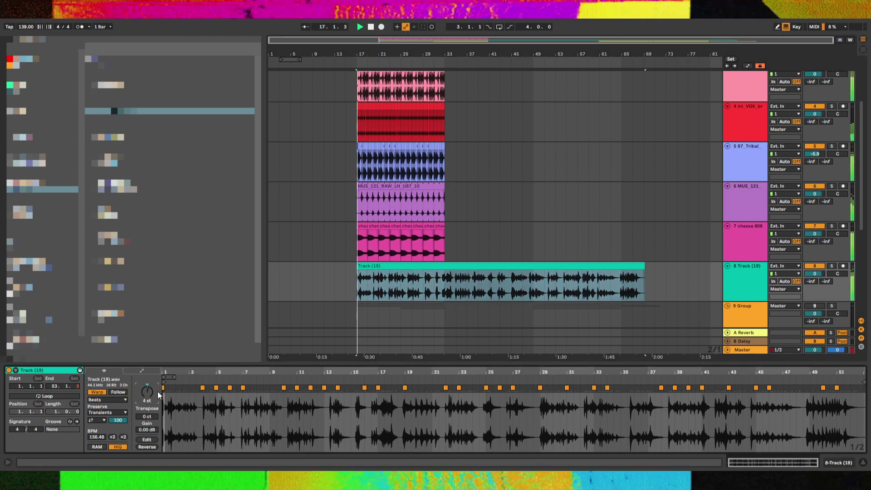
key("space")
Enable Warp on all the cheese 808 clips, transpose them to 4 st and switch off transient looping
left_click(393, 246)
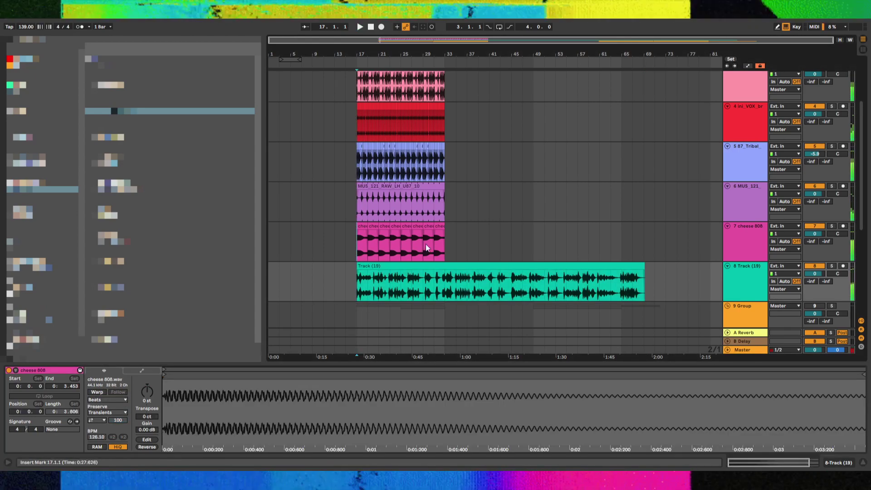
left_click_drag(393, 247, 478, 246)
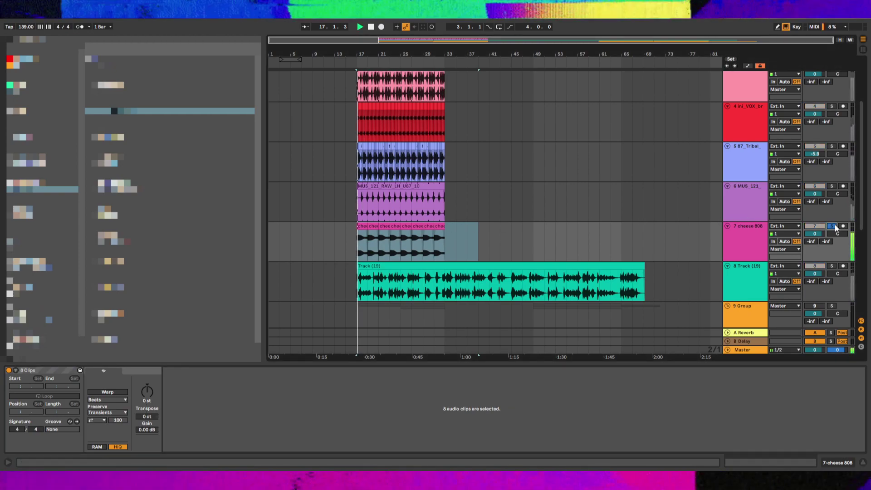
key("space")
left_click(108, 392)
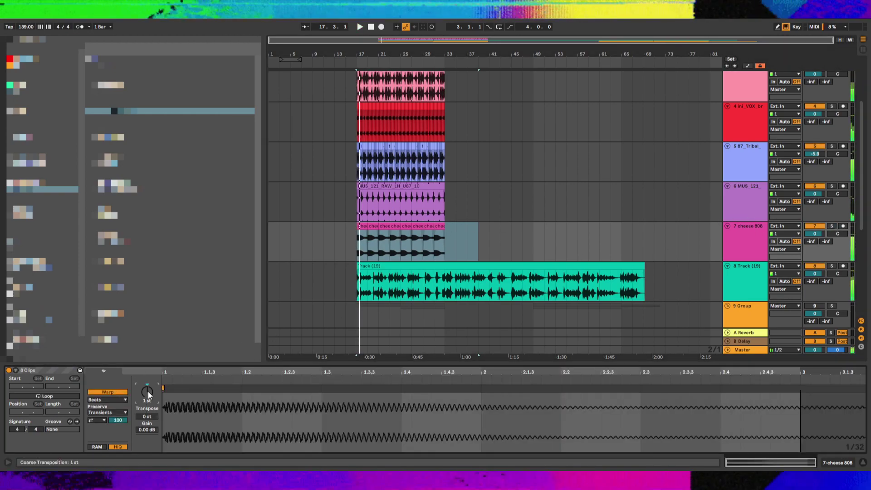
left_click_drag(147, 391, 148, 394)
left_click_drag(370, 236, 470, 240)
left_click(107, 410)
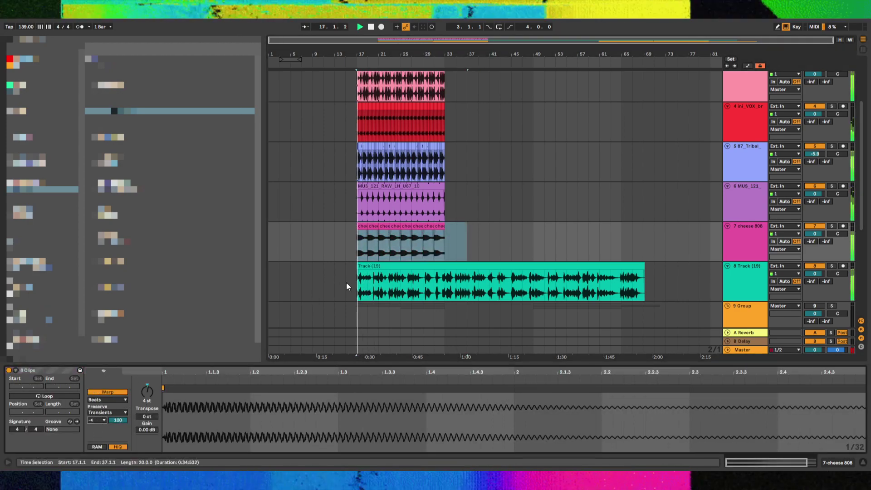
Turn off warping on the Track (19) clip, split it before the hit near 17.3 and shift the remainder to 17.3.1
left_click(363, 284)
left_click(102, 392)
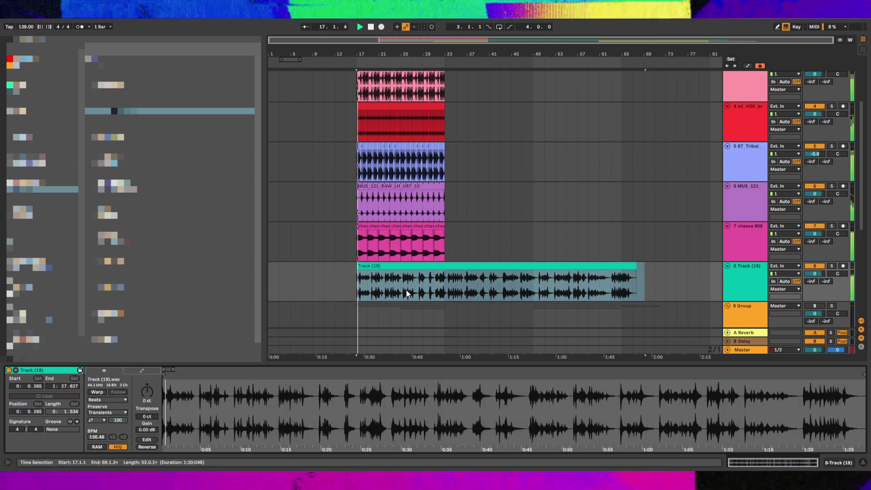
left_click(405, 292)
scroll(354, 295, "up", 5)
scroll(363, 295, "up", 6)
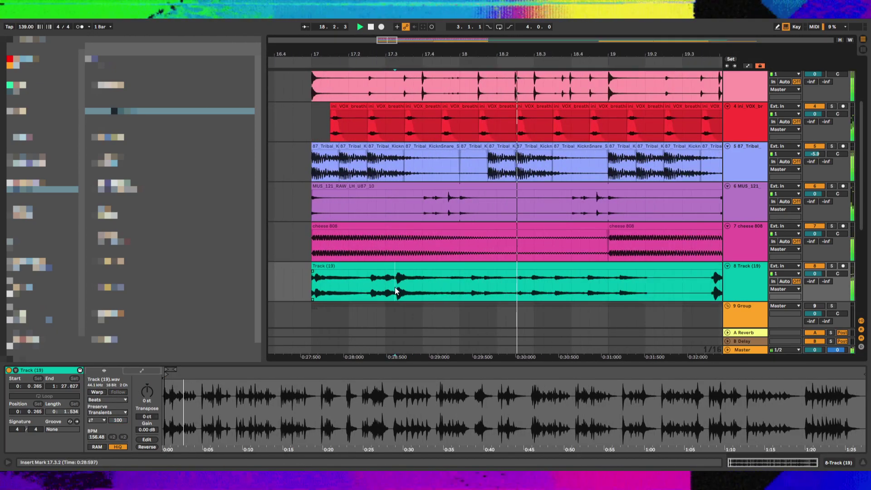
left_click(400, 272)
left_click_drag(402, 266, 423, 268)
left_click(366, 266)
key("space")
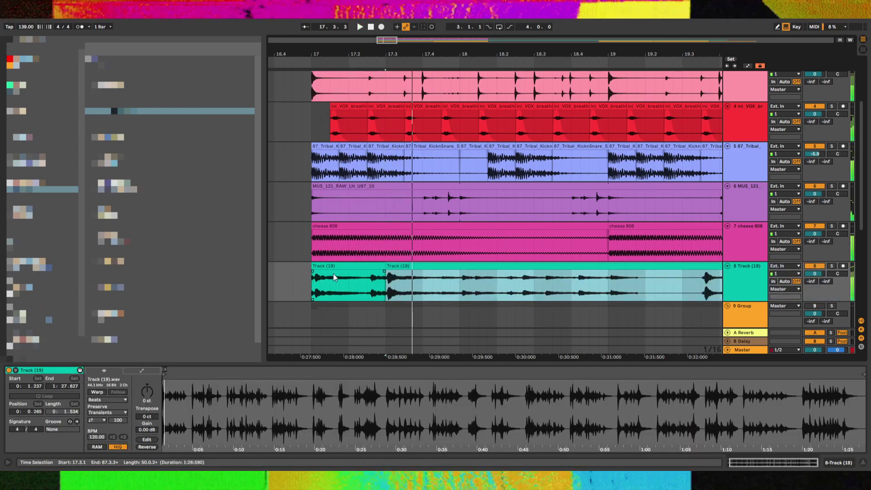
Split the Track (19) remainder again after bar 18 and move the rest to 18.2.1
left_click(353, 266)
left_click(459, 277)
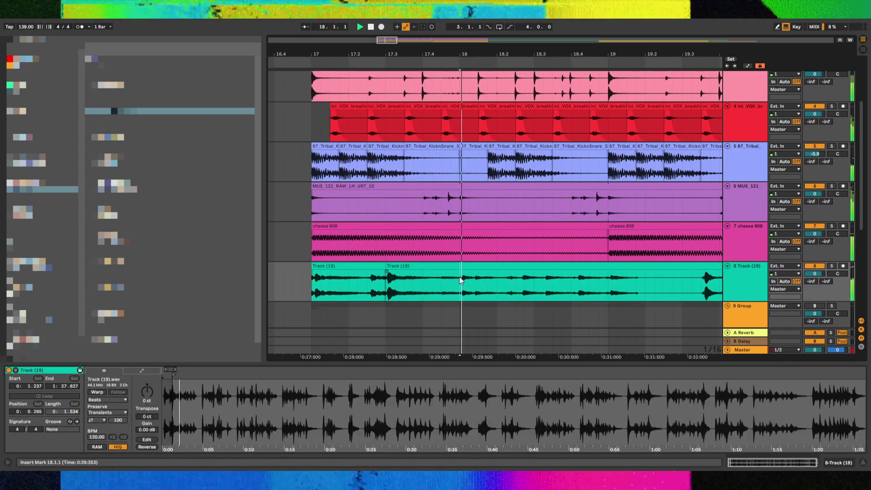
key("space")
key("ctrl+e")
mouse_move(505, 277)
left_mouse_down()
mouse_move(516, 265)
mouse_move(506, 266)
left_mouse_up()
left_click(489, 267)
key("space")
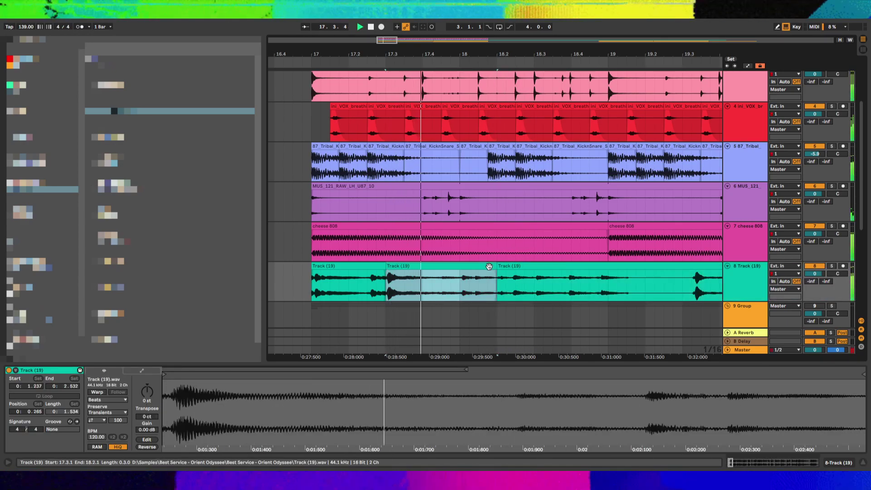
Split Track (19) at 18.3.1 and at the hit near 18.3.4, aligning the last piece to 18.4.1
left_click(526, 268)
left_click(535, 282)
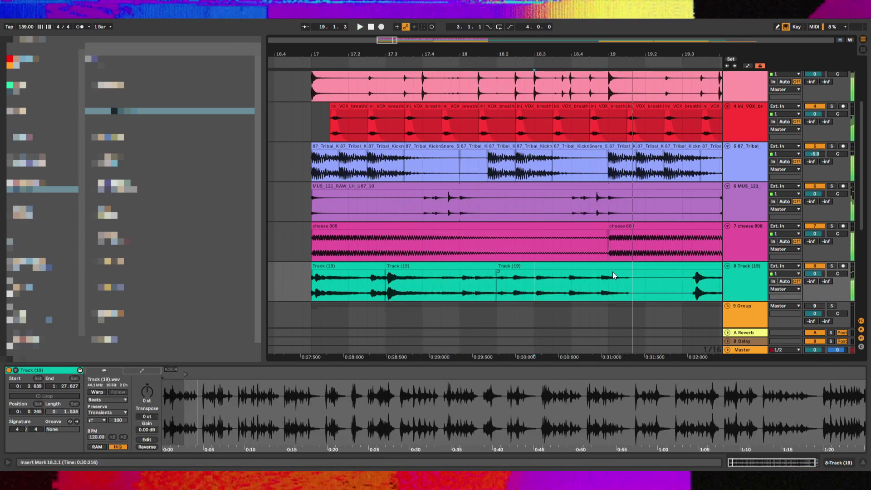
key("ctrl+e")
scroll(571, 281, "up", 5)
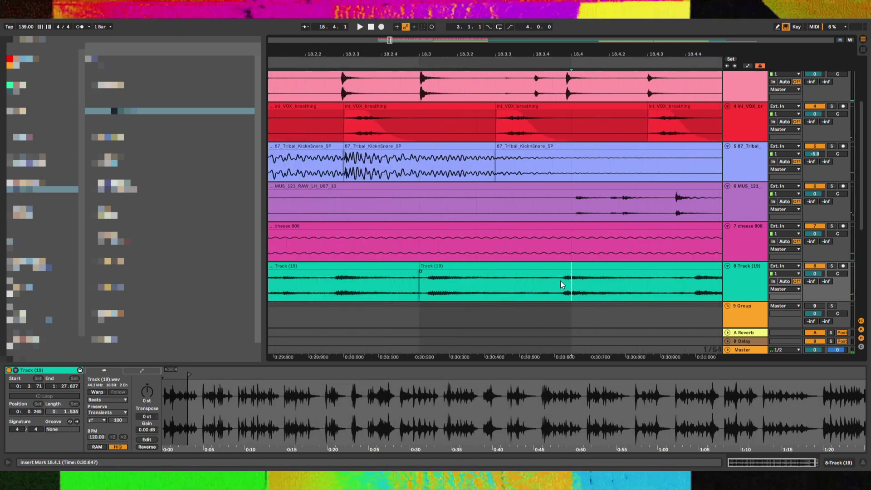
left_click(563, 281)
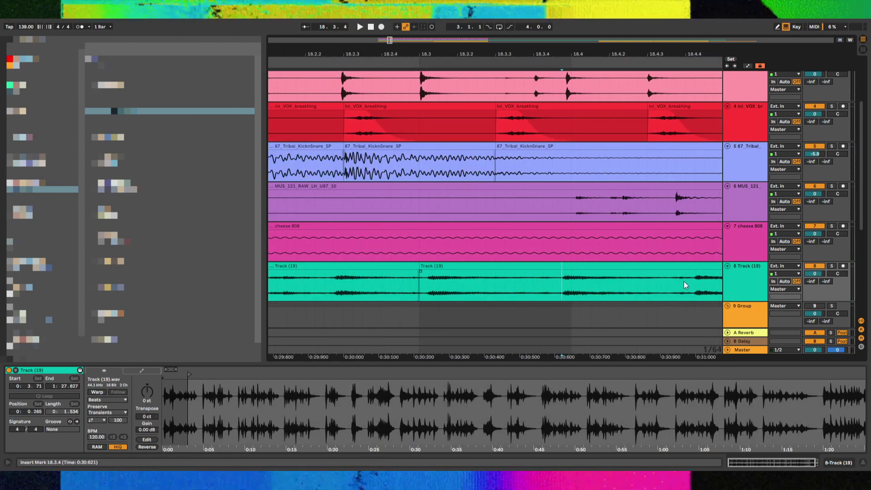
key("ctrl+e")
left_click_drag(557, 280, 587, 266)
key("ctrl+d")
Split the last Track (19) piece at its following hit and move the remainder to 18.4.3
key("space")
key("minus")
key("minus")
left_click(621, 285)
key("space")
key("ctrl+e")
left_click_drag(643, 266, 618, 267)
left_click(589, 266)
key("space")
key("space")
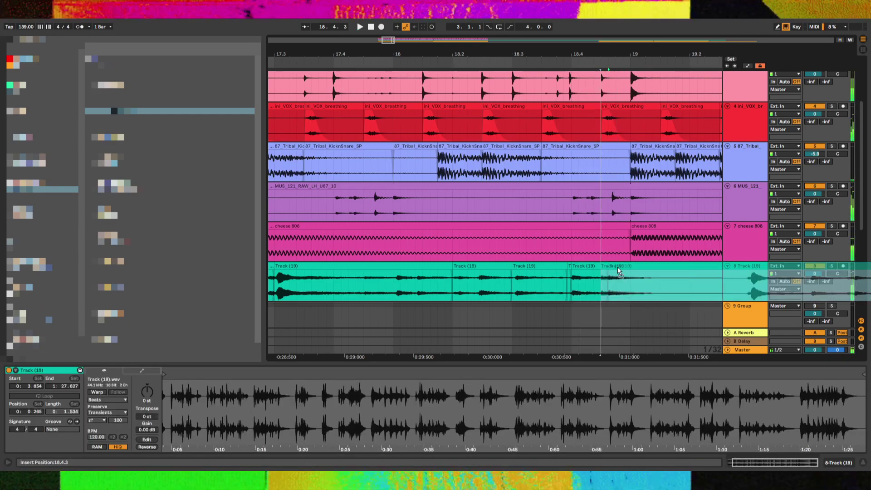
Play the chopped melody and split the Track (19) remainder at 19.1.1
left_click(567, 284)
key("space")
left_click(630, 281)
key("space")
key("ctrl+e")
Select the chopped Track (19) clips from 17.1.1 to 19.1.1 and audition them
key("minus")
scroll(630, 281, "down", 4)
left_click(630, 281, "shift")
key("minus")
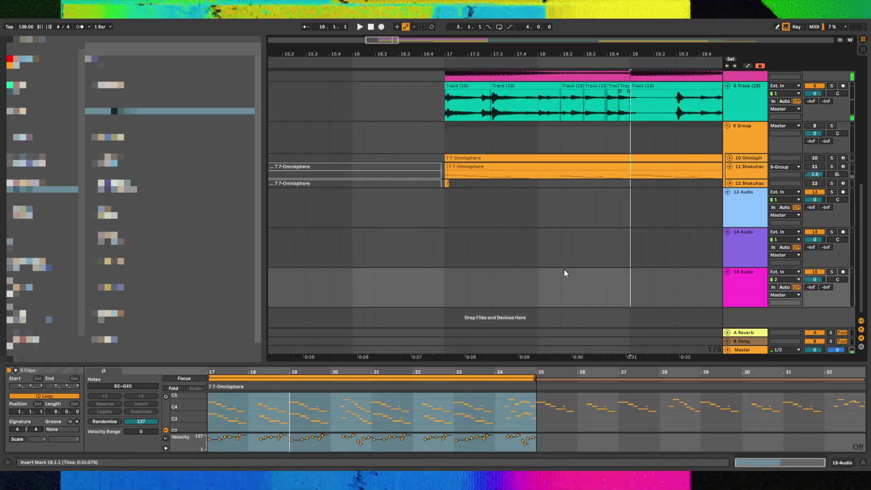
scroll(535, 236, "up", 2)
key("space")
left_click_drag(445, 172, 636, 175)
key("space")
key("space")
Duplicate the selected two-bar Track (19) chops repeatedly out to bar 35
key("ctrl+d")
key("ctrl+d")
key("minus")
key("minus")
key("minus")
key("minus")
key("ctrl+d")
key("ctrl+d")
key("ctrl+d")
key("ctrl+d")
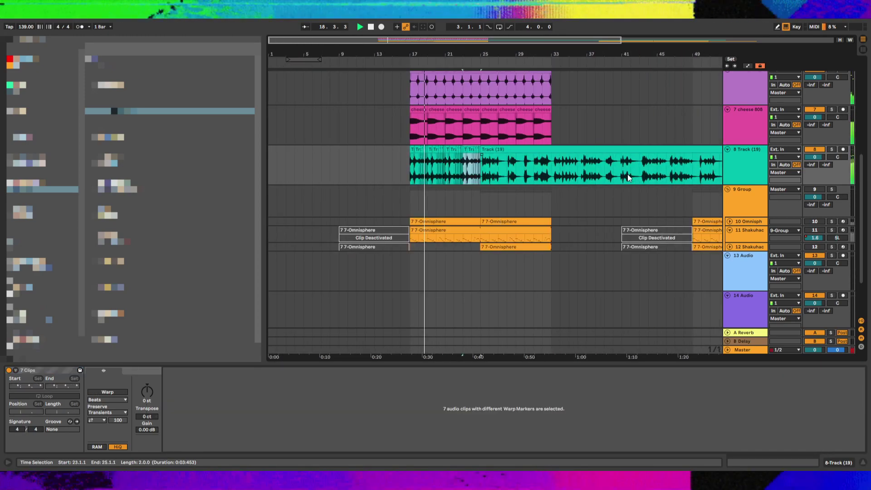
key("ctrl+d")
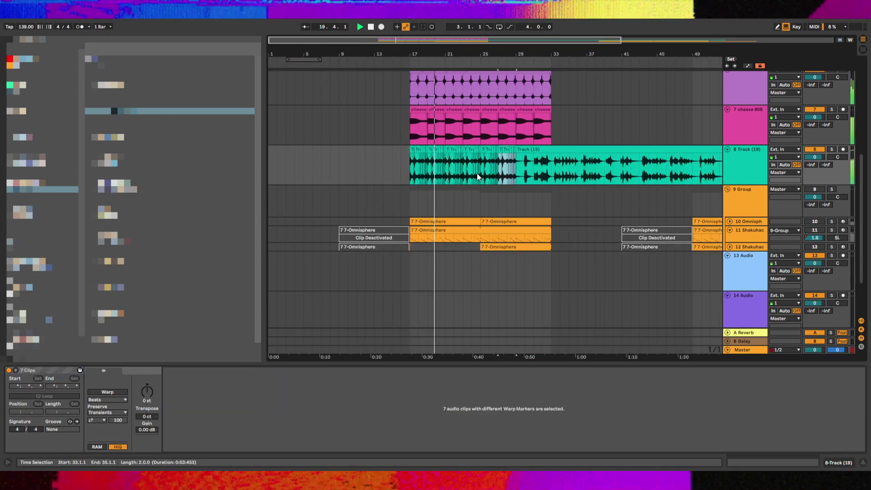
Undo all the repeated duplicates of the two-bar Track (19) chops
key("ctrl+z")
key("ctrl+z")
key("ctrl+z")
key("ctrl+z")
key("ctrl+z")
key("ctrl+z")
key("ctrl+z")
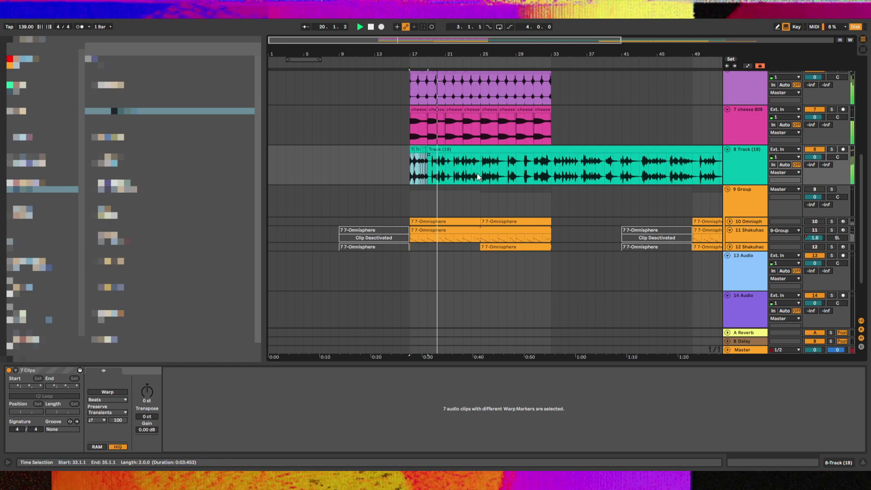
Duplicate the two-bar Track (19) chops once to bar 19 and adjust the remaining clip to start at 21.1.1
key("ctrl+d")
left_click(434, 177)
key("plus")
key("plus")
key("plus")
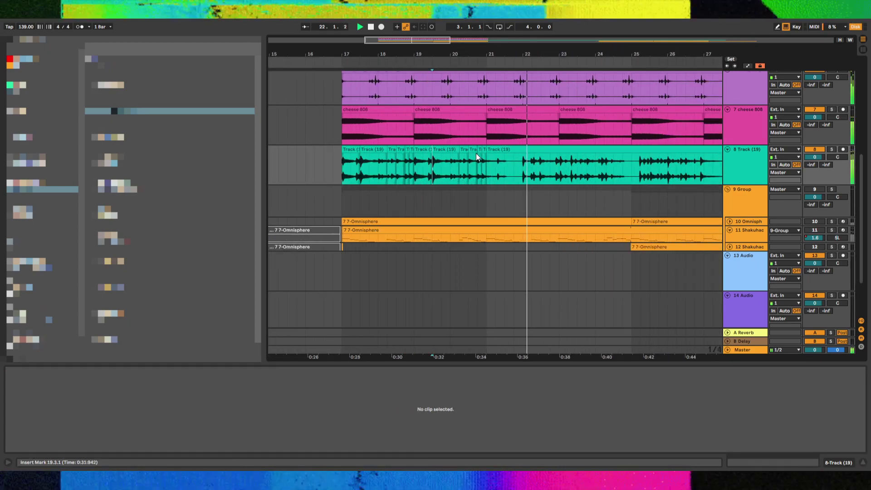
key("plus")
left_click(493, 155)
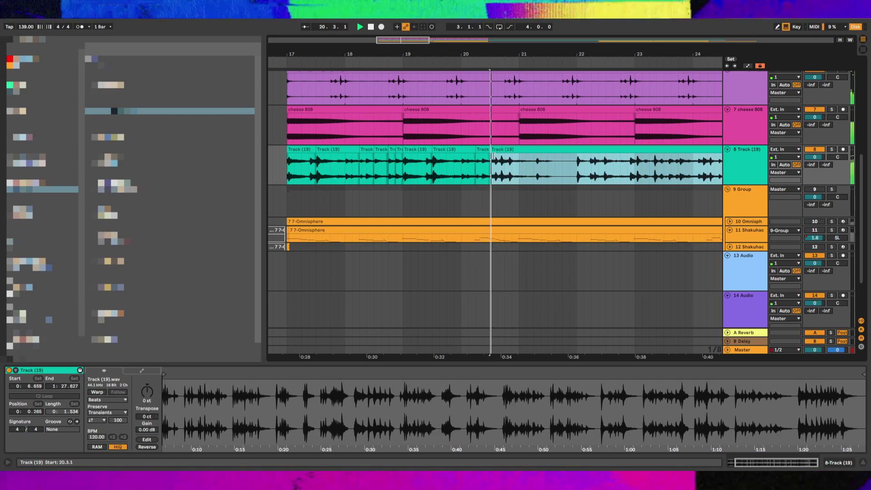
left_click_drag(493, 156, 524, 156)
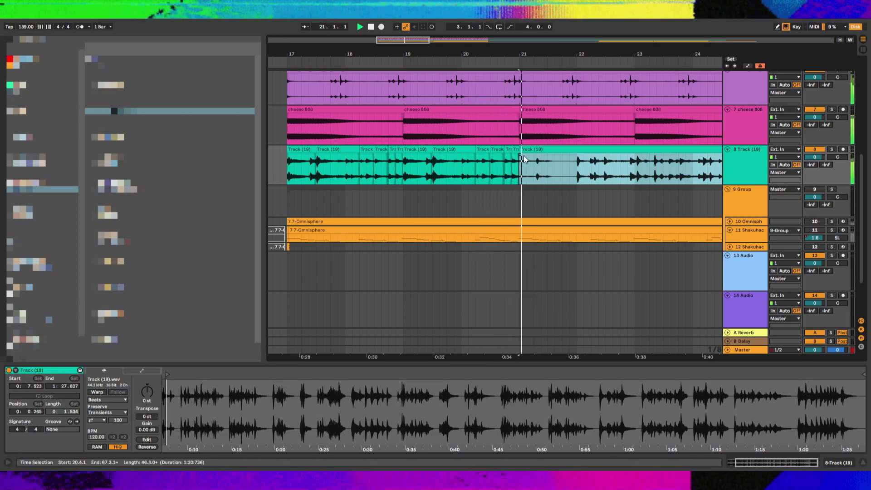
Audition the remaining Track (19) audio around bars 22 and 23 and cut out a phrase three sixteenths long near bar 23
left_click_drag(607, 178, 628, 180)
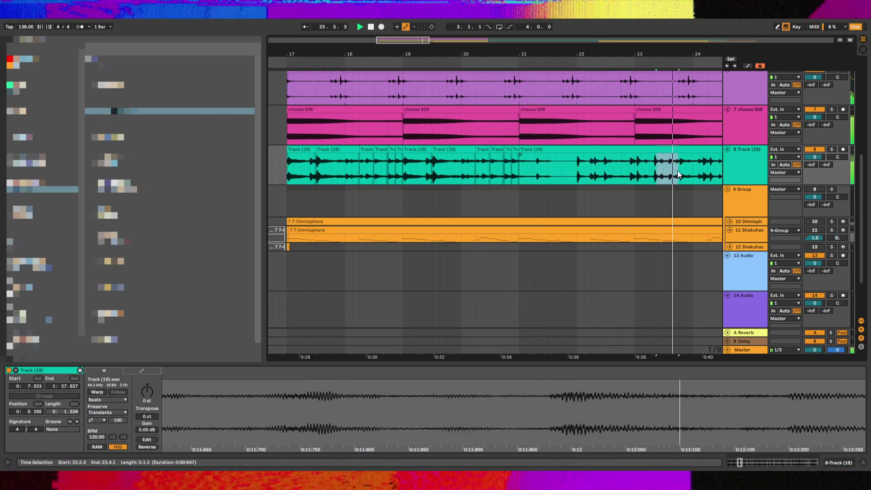
left_click(629, 177)
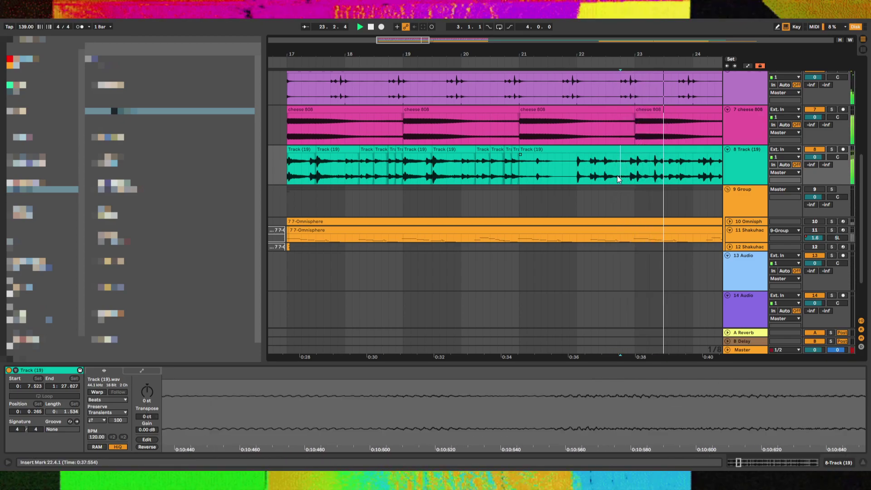
key("plus")
key("plus")
left_click(641, 174)
key("plus")
key("plus")
left_click(623, 170)
key("minus")
left_click_drag(622, 170, 647, 170)
key("minus")
key("minus")
key("minus")
key("ctrl+x")
Play the chopped melody and paste the cut phrase at 20.4.1 on the Track (19) track
left_click(373, 164)
key("space")
key("space")
left_click(427, 169)
key("ctrl+v")
Play back the pasted chop and extend its end to 21.1.1
key("plus")
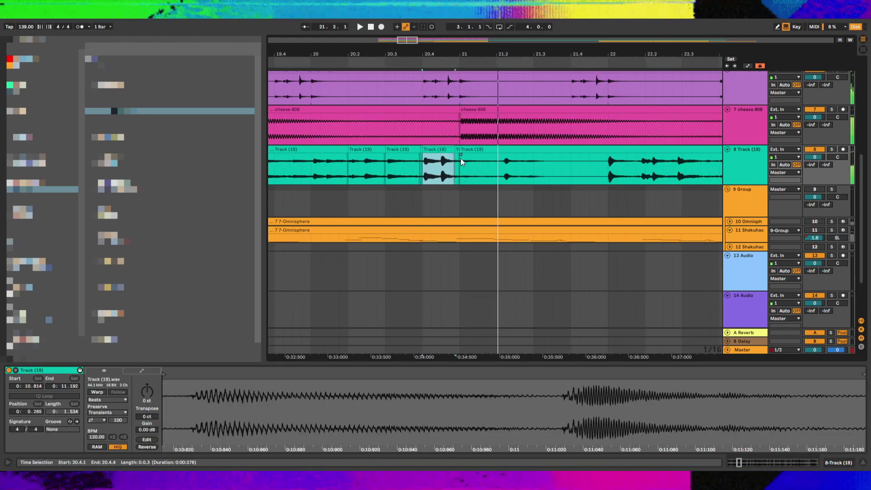
left_click(453, 157)
key("space")
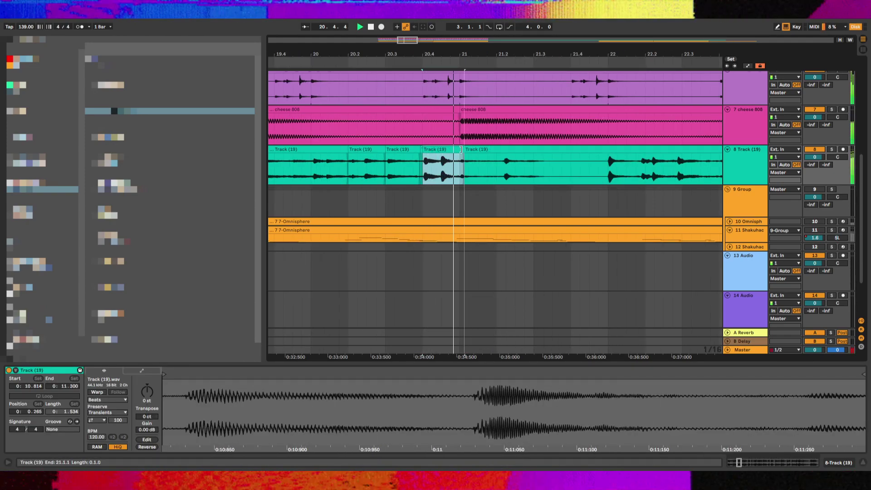
key("minus")
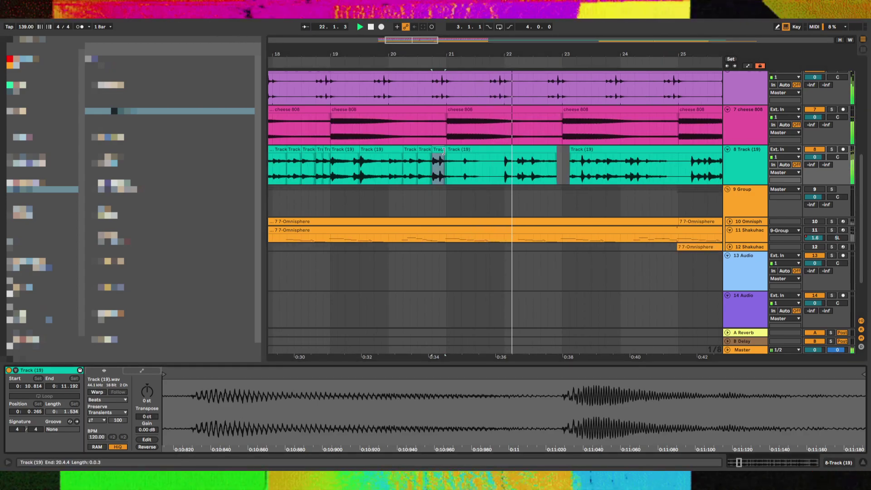
key("space")
key("space")
key("space")
left_click_drag(443, 151, 447, 151)
key("space")
Duplicate the four-bar Track (19) chop phrase from bar 17 along the track until it ends at bar 33
key("minus")
left_click(300, 172, "shift")
key("ctrl+d")
key("ctrl+d")
key("ctrl+d")
key("ctrl+d")
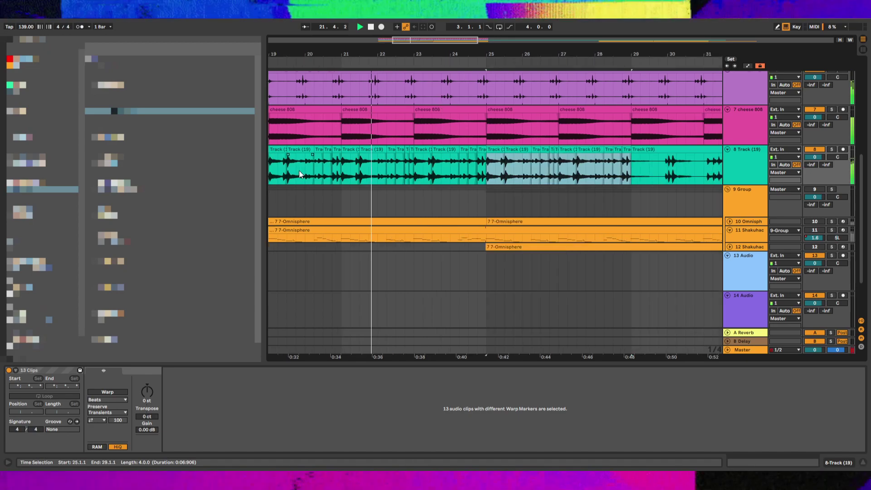
key("ctrl+z")
Delete the leftover Track (19) audio and the grouped Omnisphere and Shakuhachi clips after bar 33
key("minus")
key("minus")
key("minus")
left_click(522, 146)
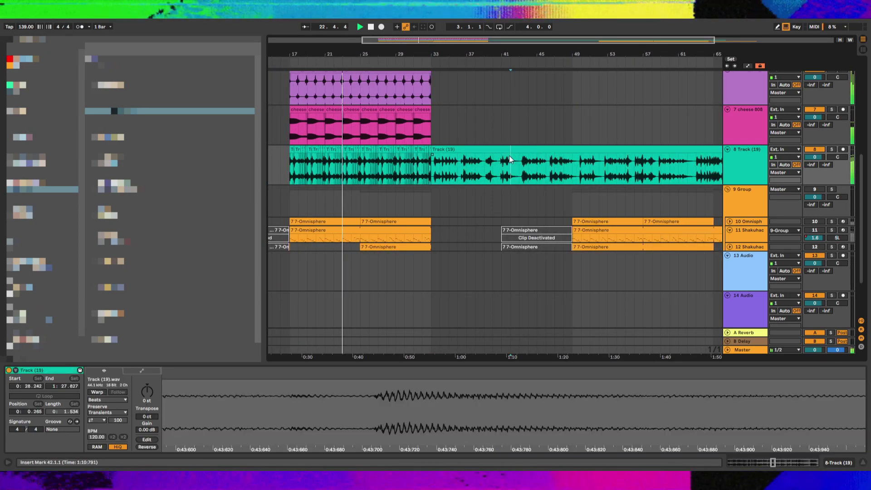
key("Delete")
key("minus")
left_click_drag(480, 188, 663, 244)
Play the arrangement from bar 19 and return the insert marker to 17.1.1
left_click(367, 200)
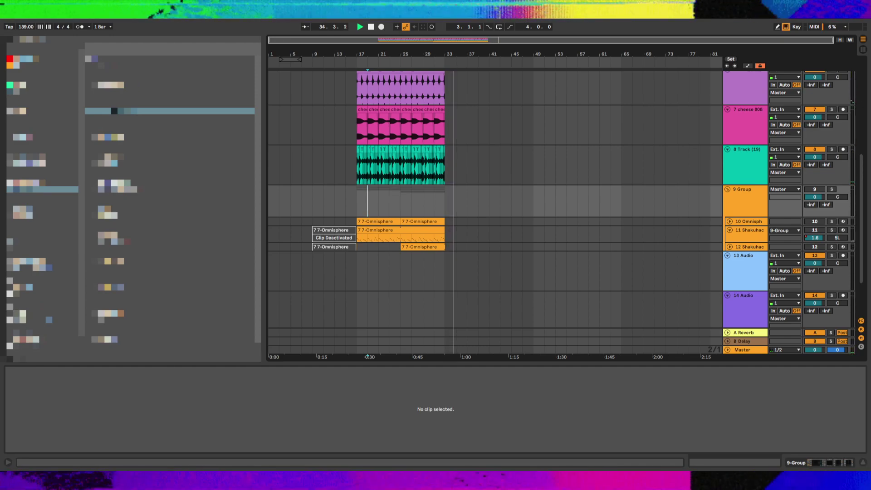
key("space")
key("space")
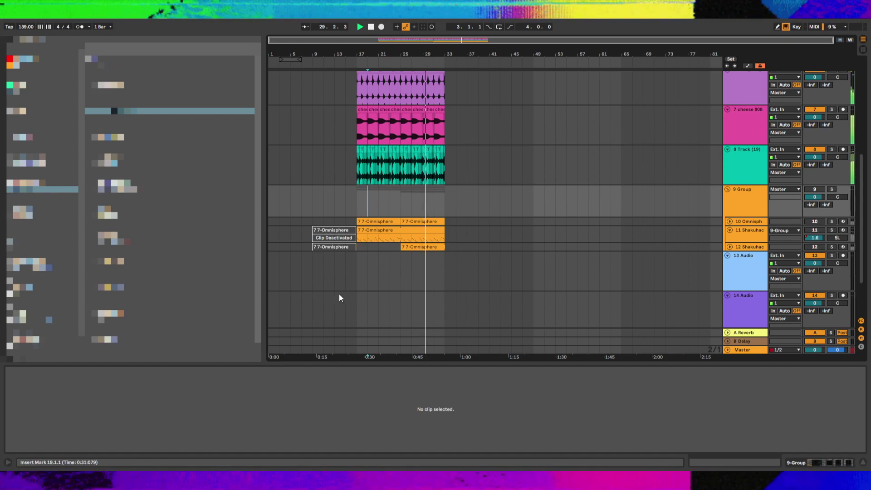
key("space")
left_click(352, 209)
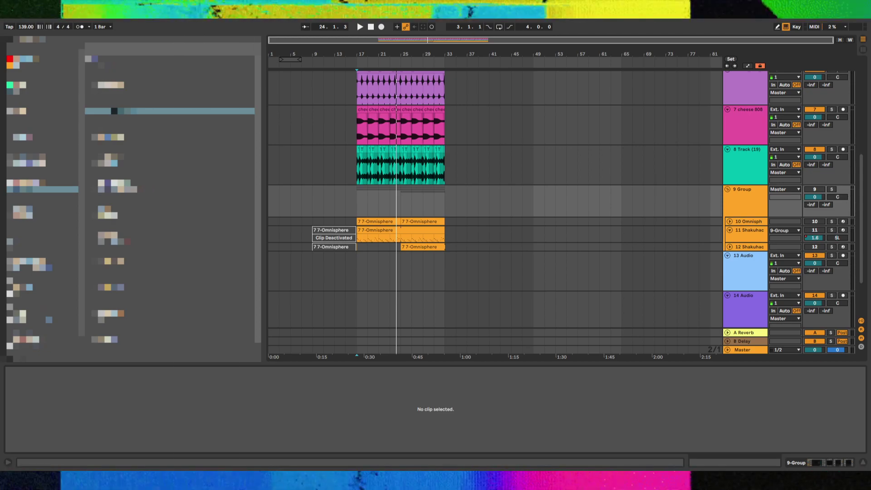
Place the Billie Eilish bad guy acapella at 17.1.1 on track 13 and activate it with Complex warping and -1 st transposition
left_click_drag(287, 463, 357, 273)
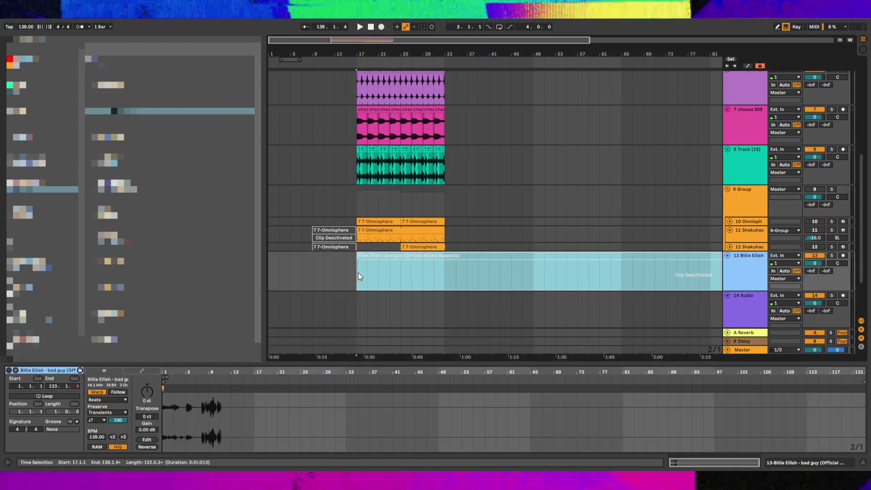
key("space")
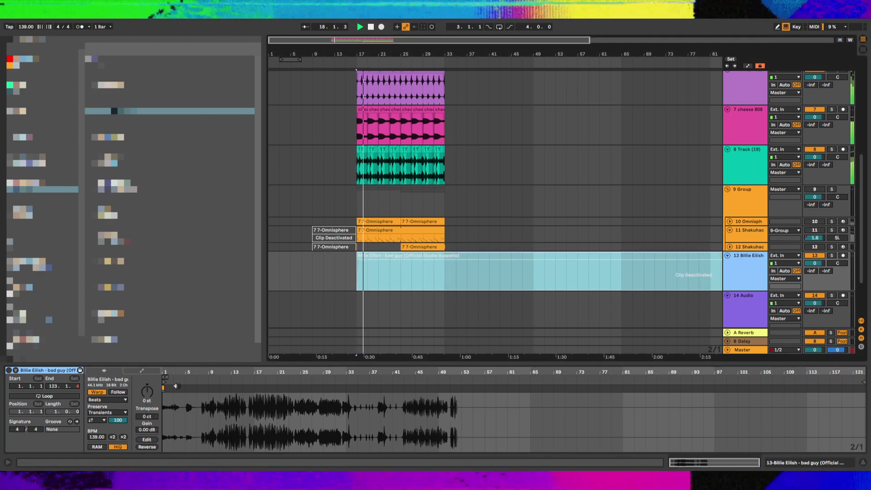
left_click(108, 399)
left_click(110, 431)
left_click(388, 256)
key("0")
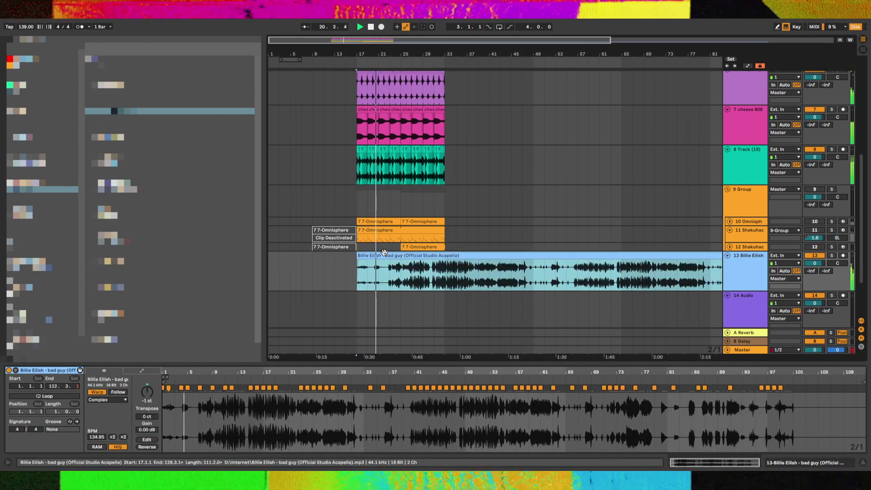
Delete all warp markers from the acapella and add one at the main vocal entry near 6.4.2
left_click(233, 391)
key("ctrl+a")
key("Delete")
left_click(198, 398)
scroll(197, 398, "up", 5)
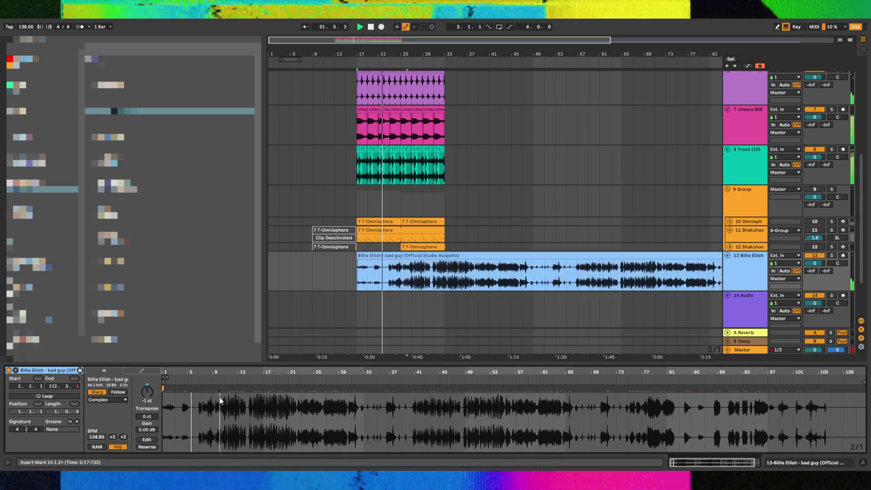
double_click(194, 389)
scroll(156, 390, "down", 8)
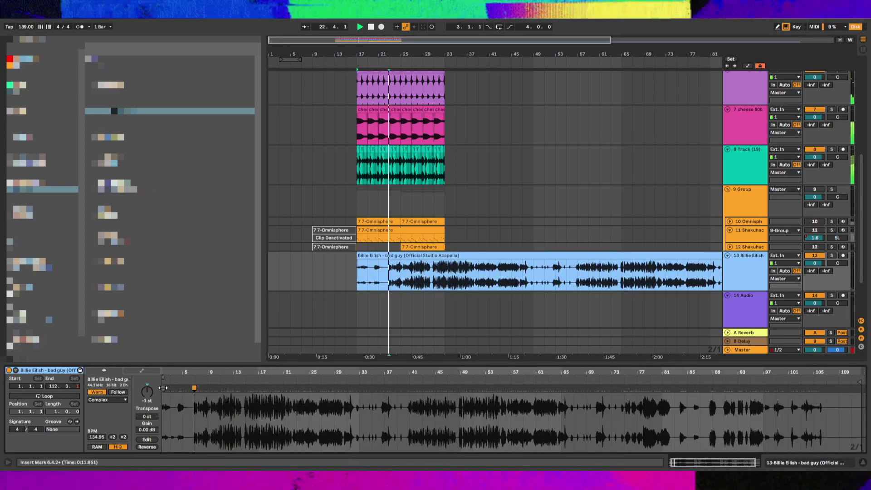
Move the acapella's warp marker at the main vocal entry to 1.1.1 so the vocal starts with the clip
double_click(168, 389)
key("space")
left_click_drag(202, 389, 167, 390)
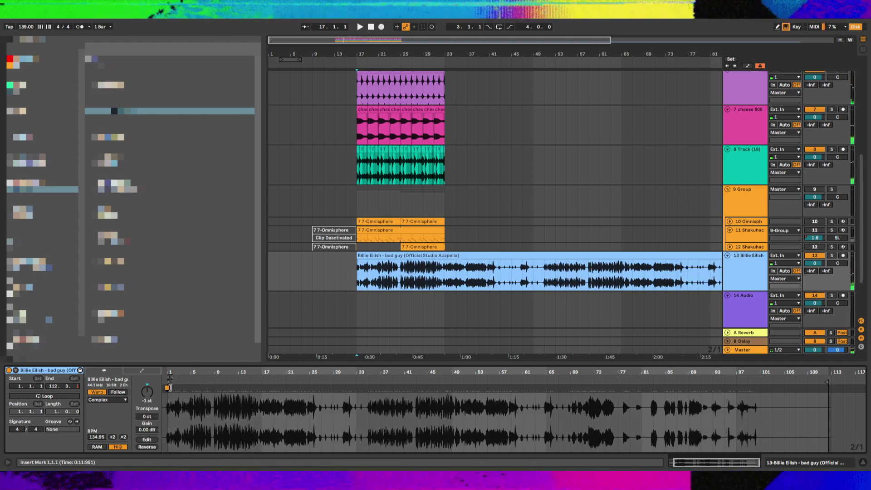
Change the acapella's warp mode to Complex Pro and set its clip tempo to 135 BPM
key("space")
left_click(120, 400)
left_click(119, 408)
left_click_drag(171, 407, 151, 440)
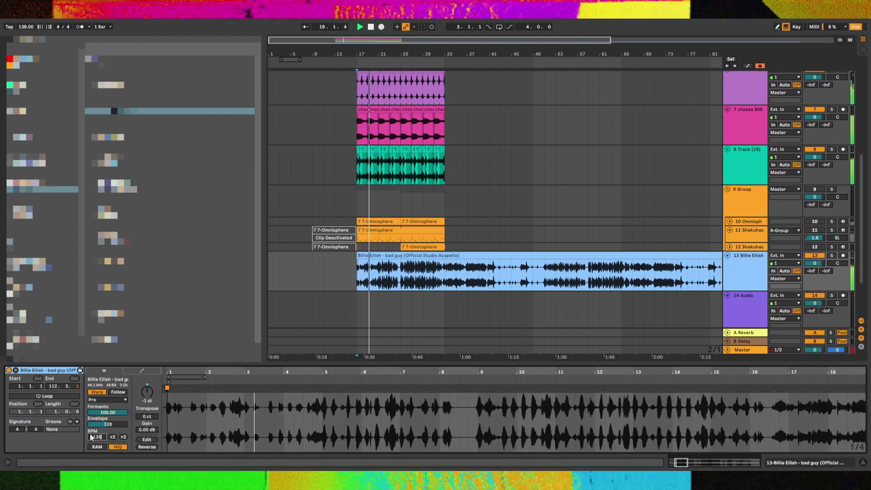
Deactivate the melodic Track (19) track and play the arrangement with the acapella from bar 25
left_click(744, 166)
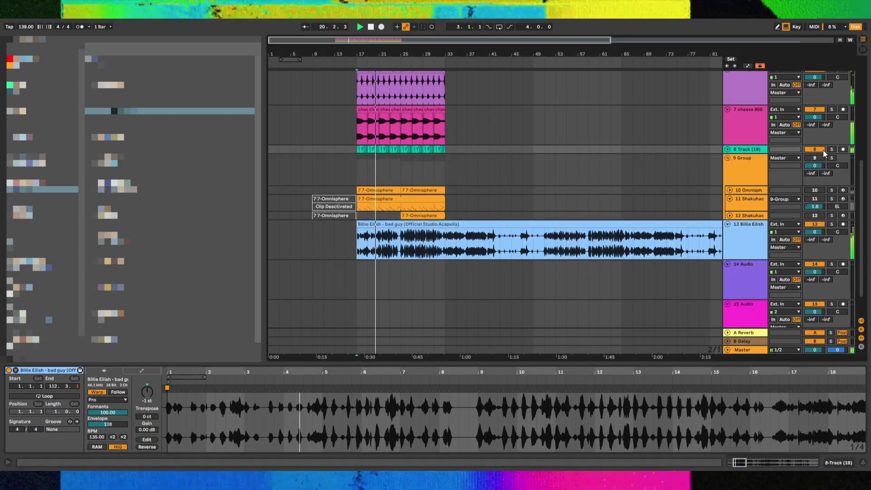
mouse_move(815, 263)
left_mouse_down()
mouse_move(815, 252)
mouse_move(815, 263)
left_mouse_up()
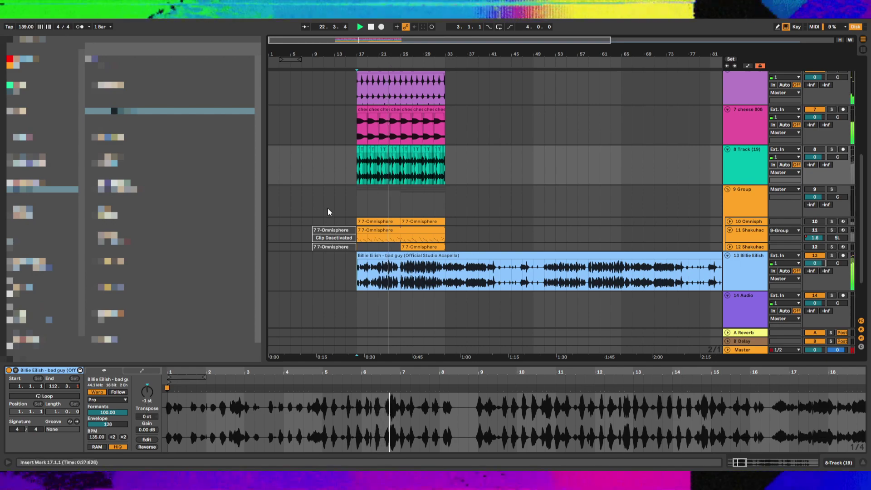
left_click(386, 132)
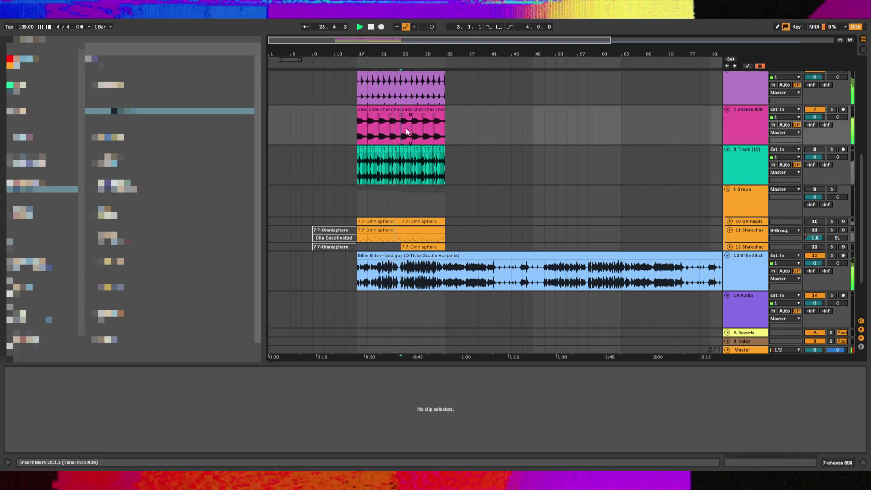
scroll(399, 149, "up", 3)
Lower the Billie Eilish acapella clip's gain to -3.00 dB
double_click(755, 189)
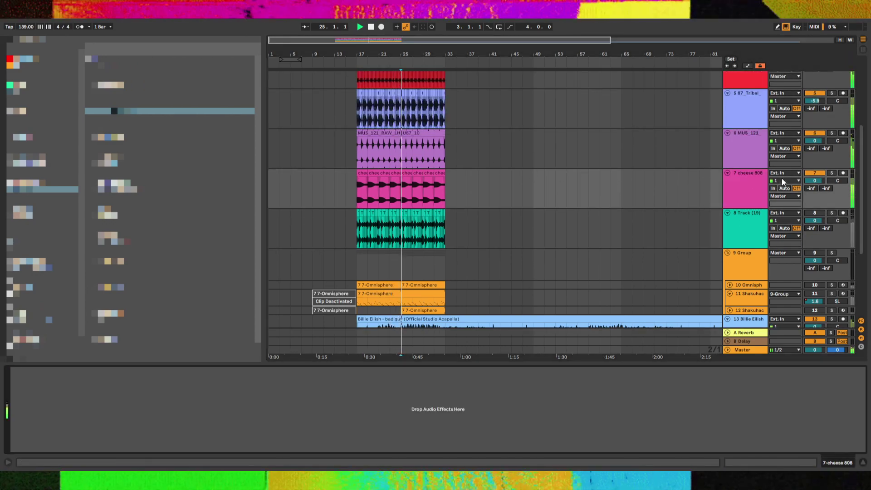
scroll(533, 186, "up", 5)
scroll(554, 215, "down", 8)
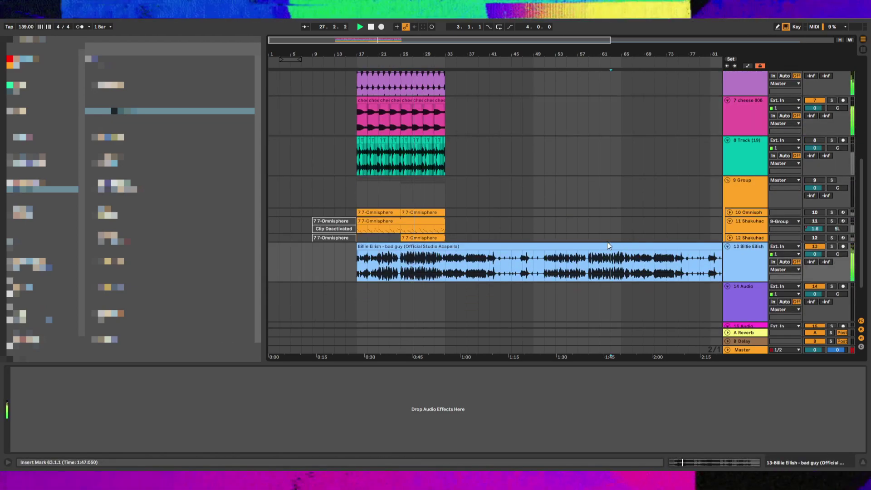
double_click(445, 251)
left_click_drag(147, 430, 147, 443)
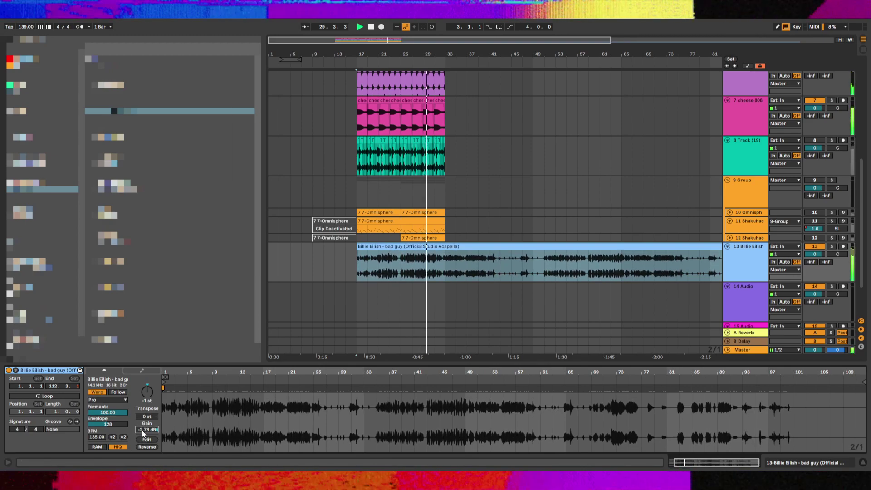
Replace the referenced file cheese 808.wav with bwaooh 808.wav and play the result
scroll(388, 189, "up", 3)
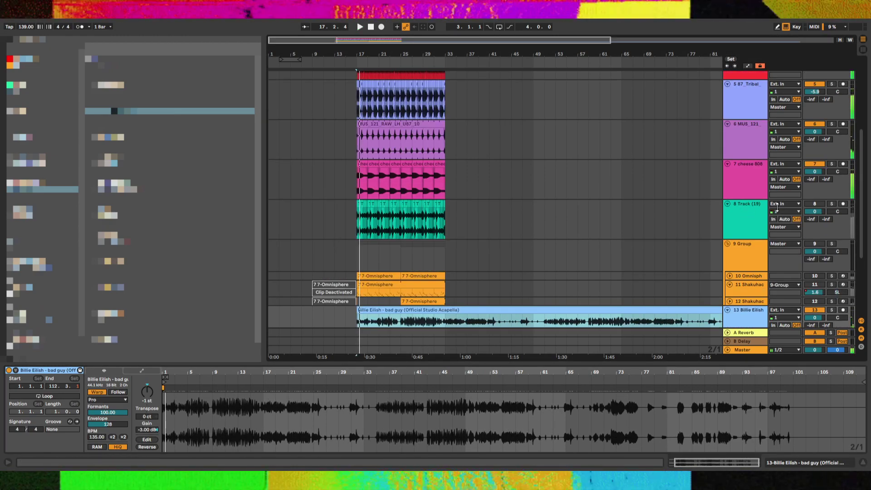
left_click(345, 177)
left_click(373, 177)
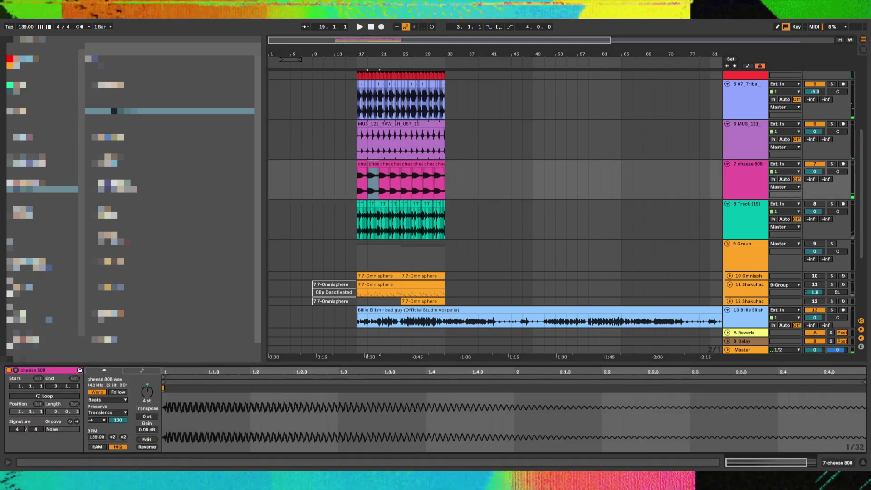
left_click(114, 383)
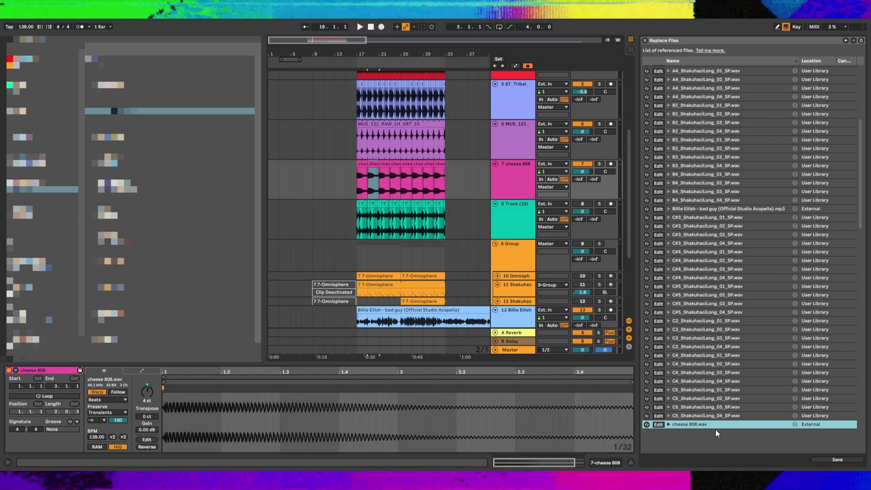
left_click(454, 378)
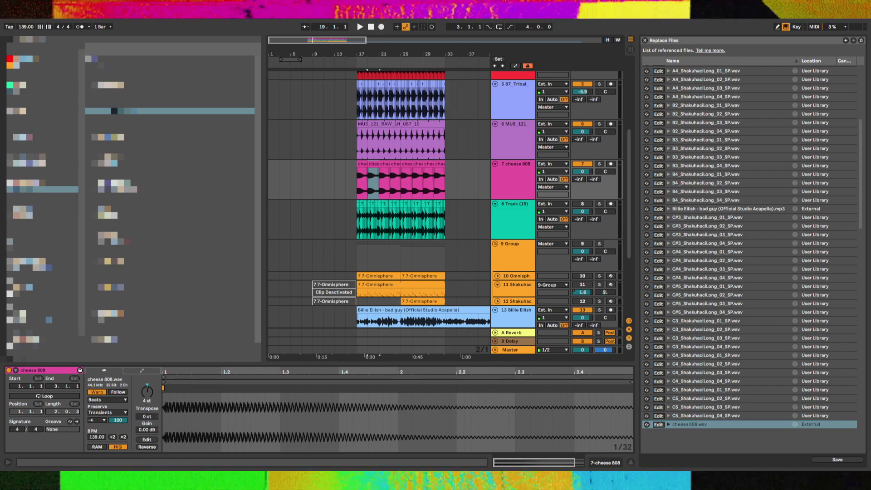
left_click_drag(730, 426, 731, 426)
key("space")
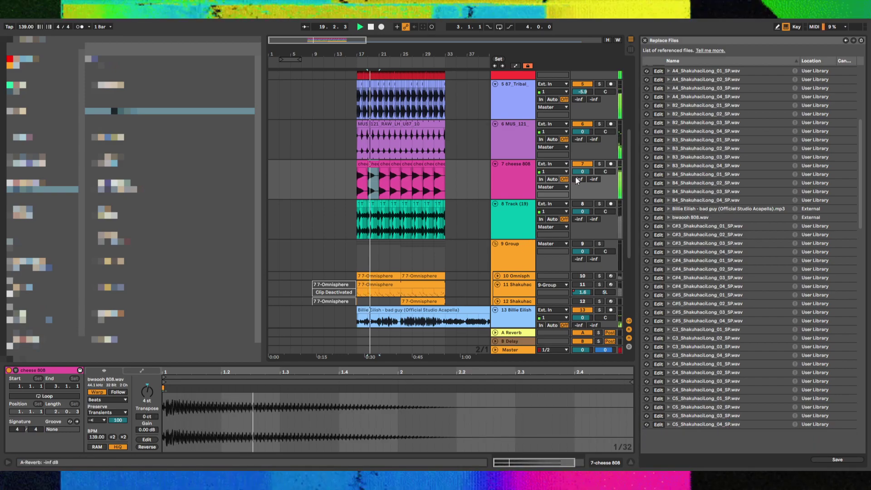
Solo the 87_Tribal drum track and place a Tuner ahead of EQ Eight in its device chain
left_click(353, 179)
scroll(511, 140, "up", 2)
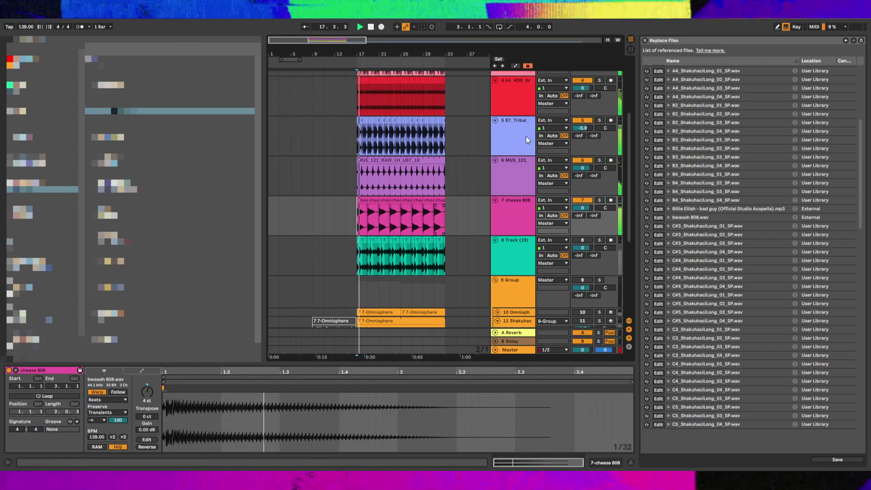
left_click(600, 120)
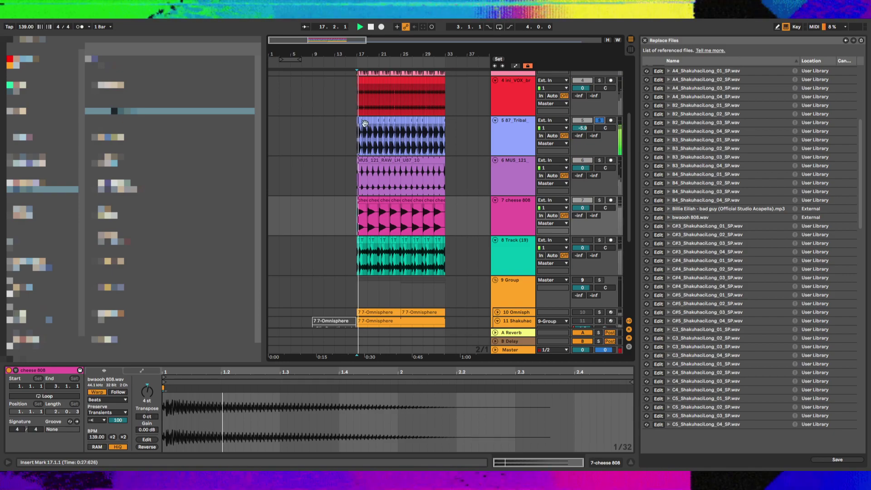
left_click_drag(365, 125, 437, 124)
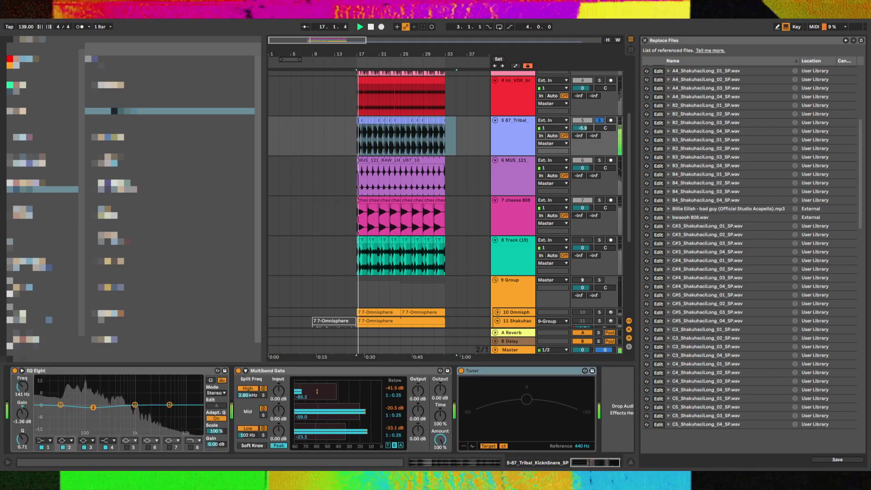
key("space")
left_click(498, 370)
left_click_drag(499, 371, 37, 377)
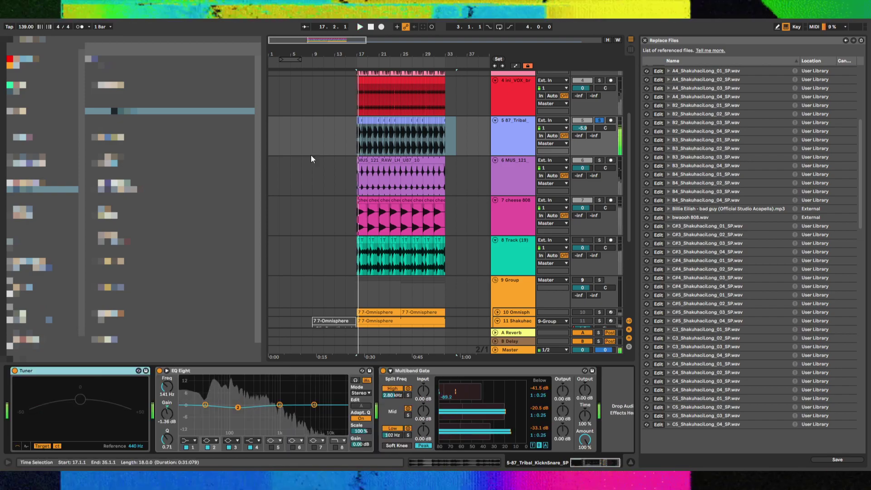
Transpose all selected 87_Tribal drum clips to -2 st with 17 ct of fine detune
left_click(358, 118)
key("shift+Tab")
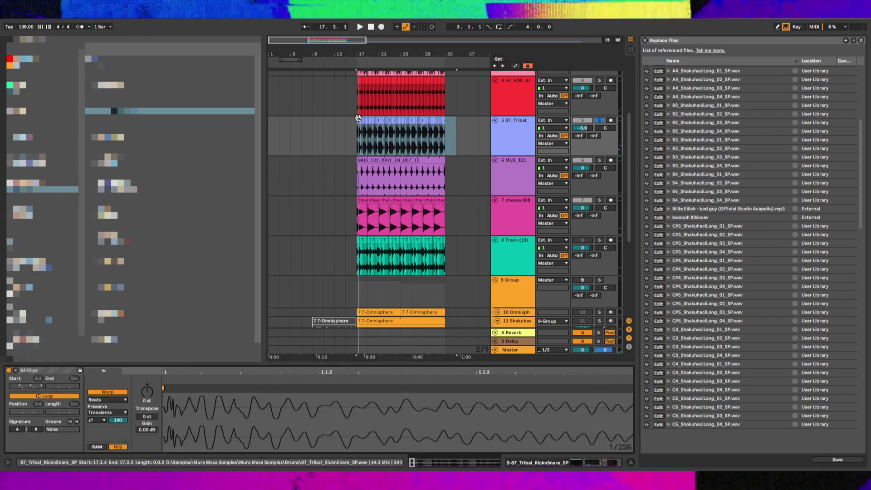
key("space")
double_click(523, 134)
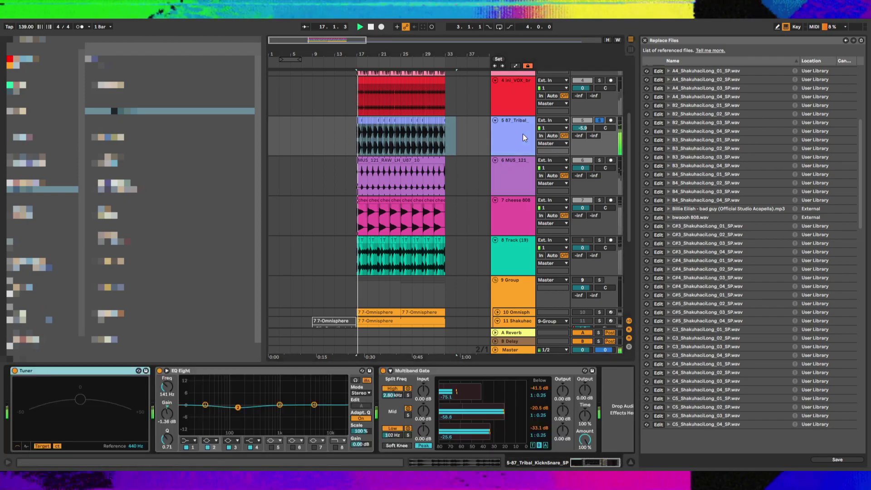
key("space")
double_click(359, 118)
key("space")
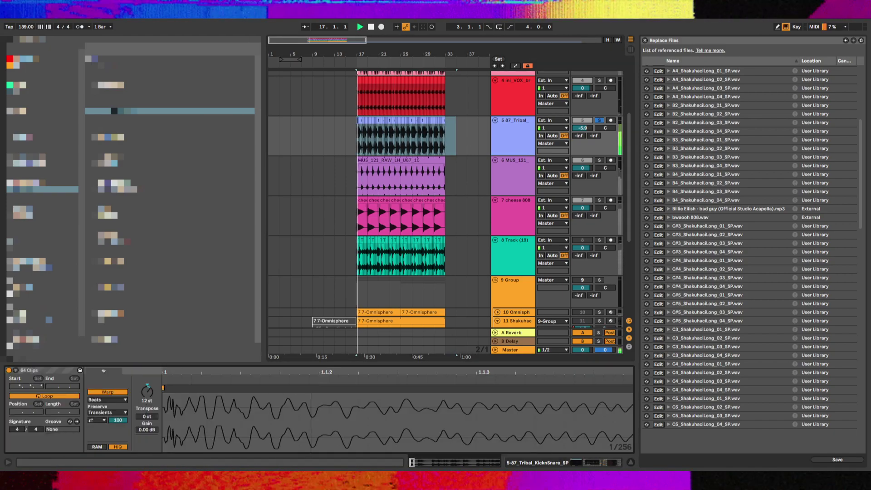
left_click_drag(148, 405, 147, 418)
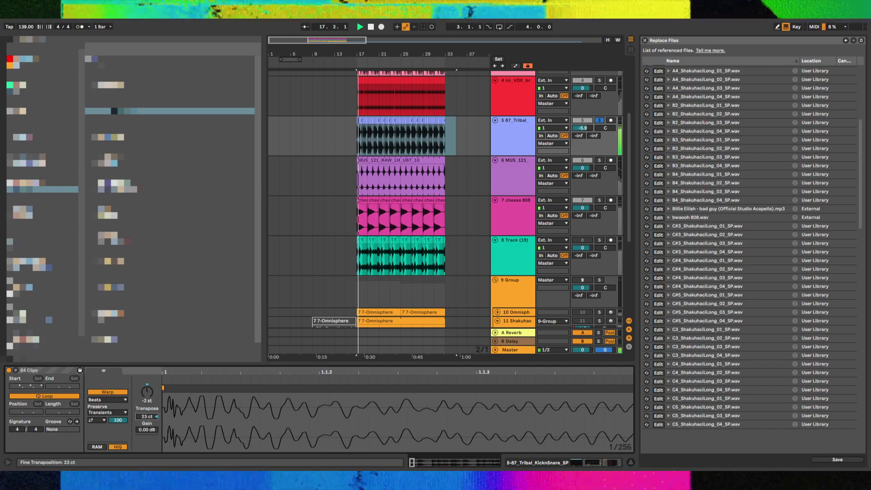
Compare the retuned drums with the 808 in solo, clear the solos, and raise the 87_Tribal track's volume to about -2.5 dB
left_click(599, 200, "ctrl")
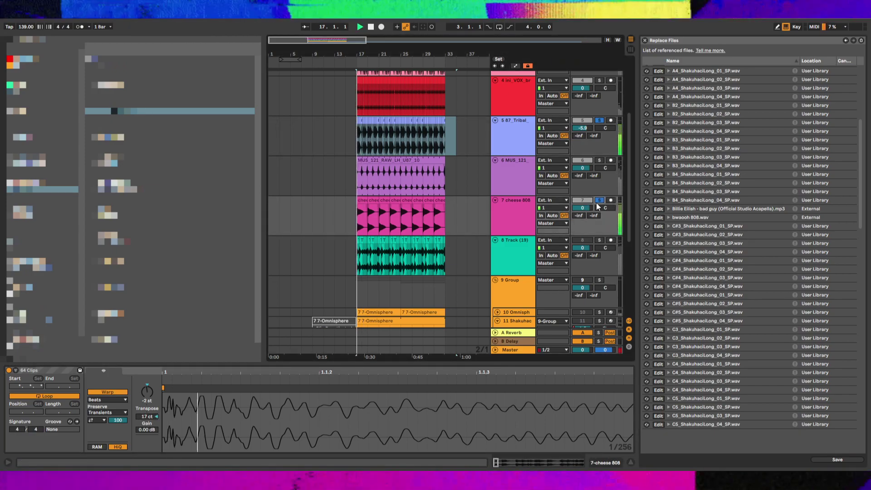
left_click(599, 201)
left_click(583, 121)
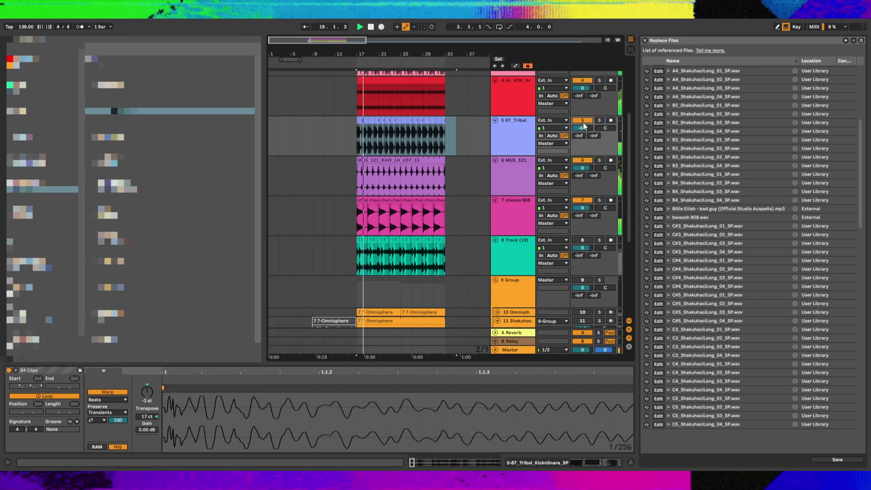
left_click_drag(585, 127, 584, 100)
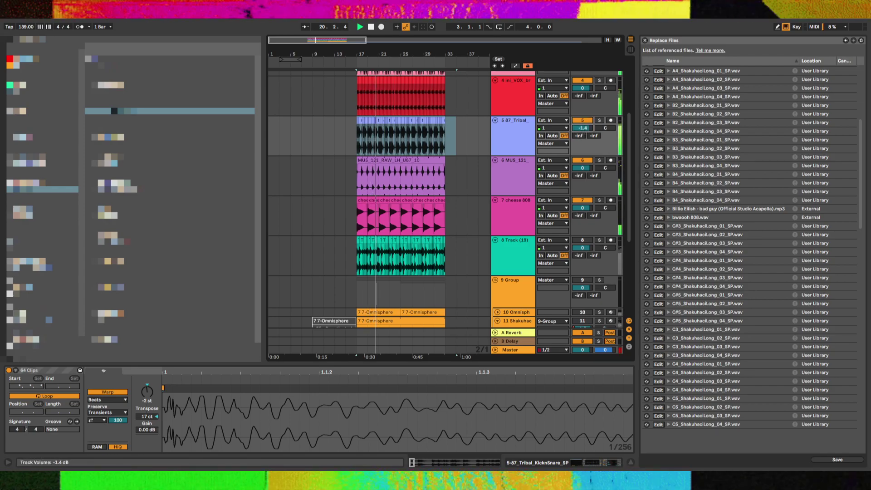
Play from bar 17 and lower the Billie Eilish acapella track's volume to -1.0 dB
left_click(351, 138)
key("Right")
key("plus")
key("plus")
key("minus")
key("minus")
key("minus")
scroll(324, 149, "down", 4)
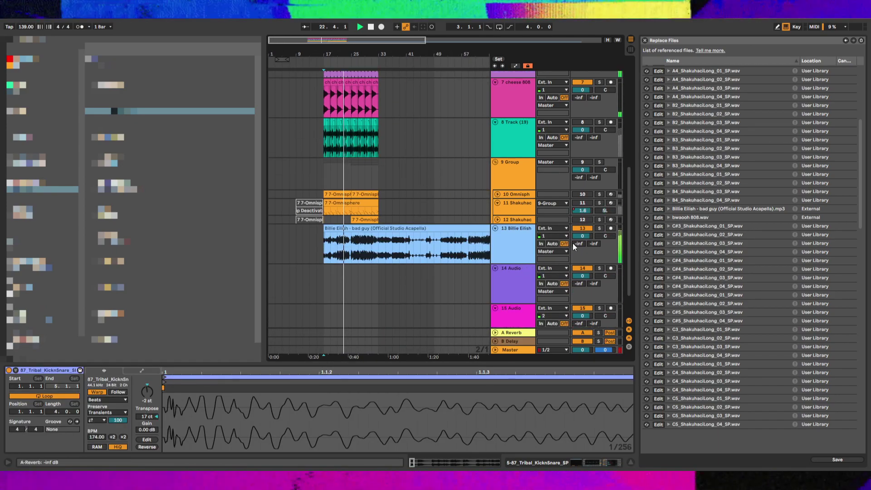
Replace the 808 track's referenced bwaooh 808.wav with cheese 808 stereo.wav and play from bar 17
scroll(325, 149, "up", 3)
left_click(508, 145)
left_click(326, 137)
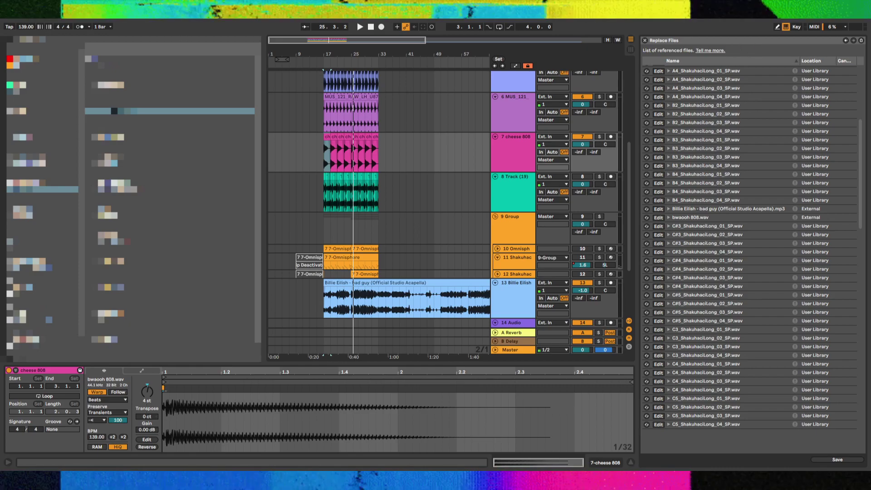
left_click(717, 218)
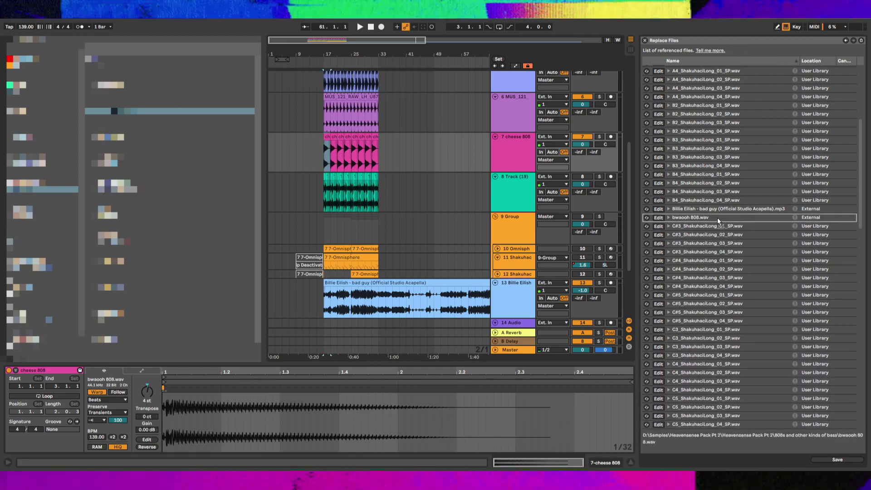
left_click_drag(717, 222, 718, 222)
key("space")
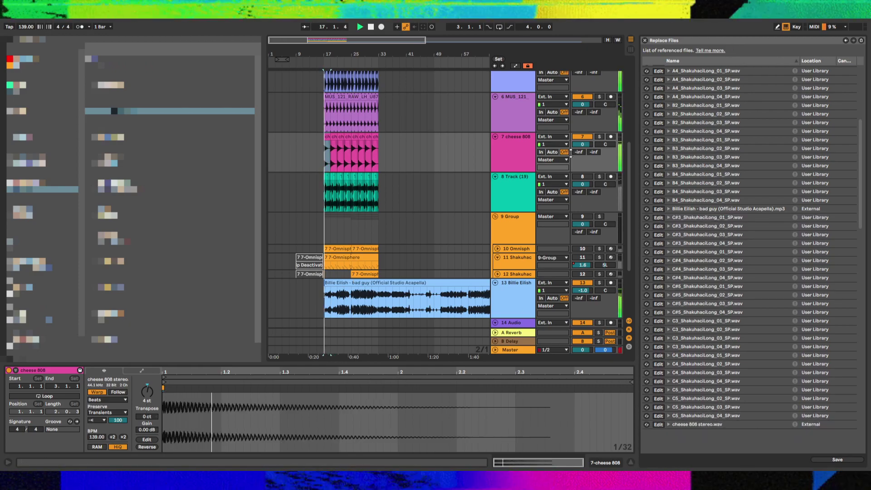
Try the cheese 808 track at 3.0 dB alongside its Flatline device and reset its volume to 0 dB
left_click_drag(582, 144, 583, 135)
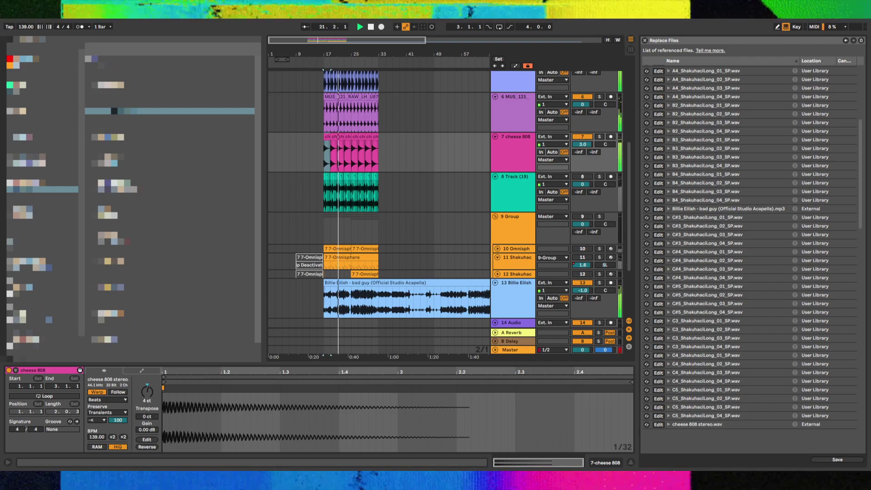
key("shift+Tab")
key("space")
key("space")
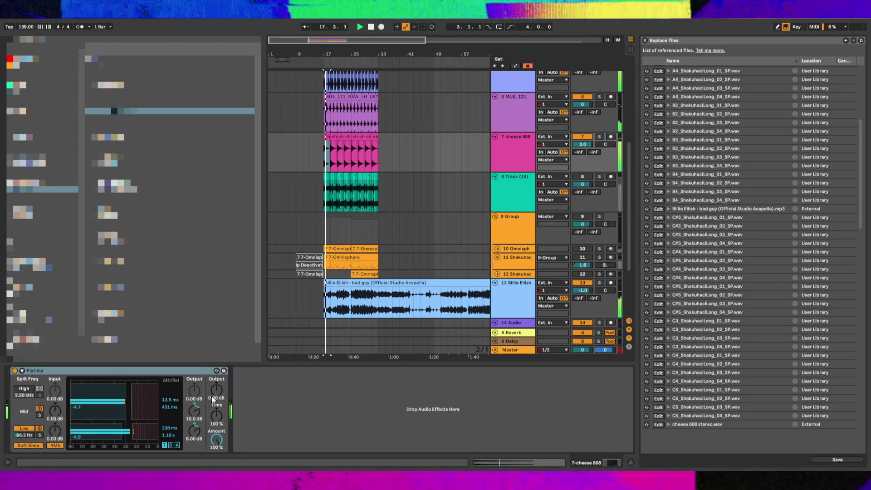
left_click_drag(583, 145, 582, 157)
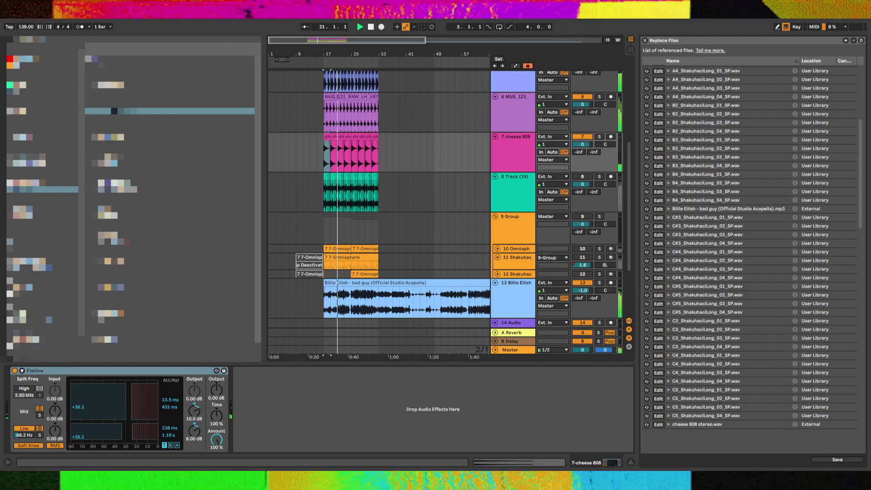
Add EQ Eight after Flatline on the cheese 808 track and set band 4 to 230 Hz at -3.60 dB
double_click(132, 110)
left_click(392, 405)
left_click_drag(392, 404, 328, 411)
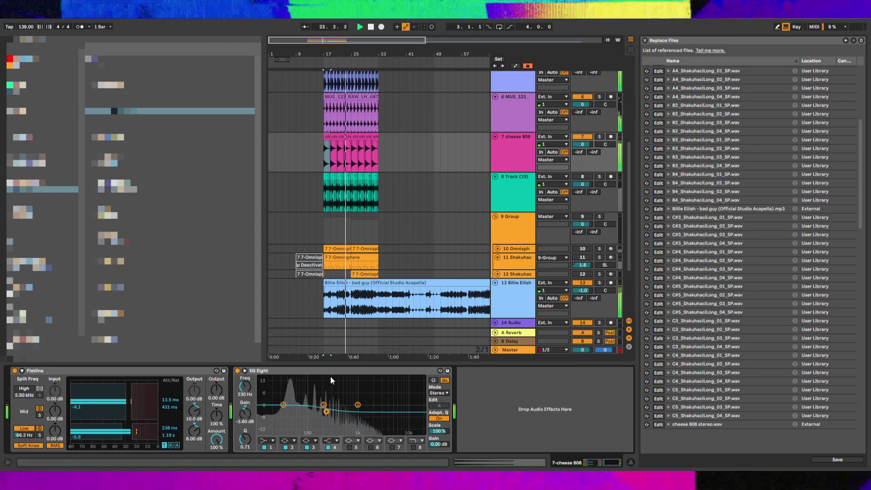
Deactivate bars 17 to 25 of the Track (10) drum clip and the ini_VOX breathing clips
scroll(340, 90, "up", 8)
left_click(319, 168)
key("space")
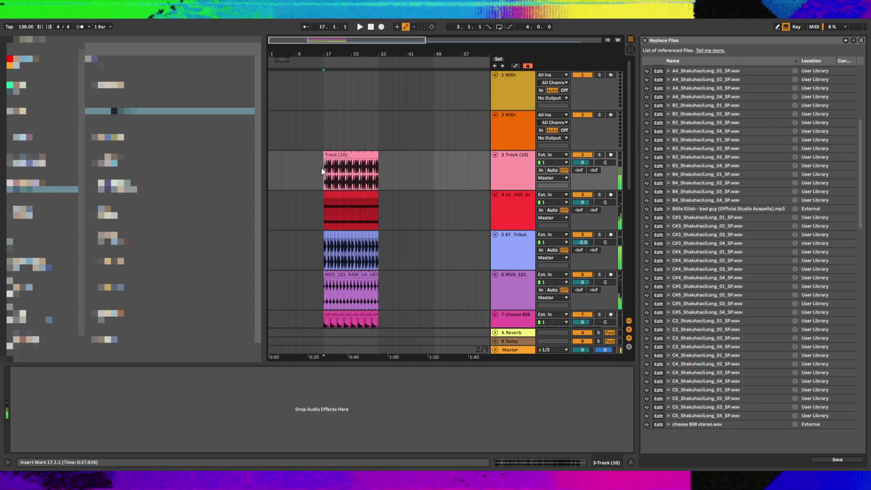
left_click_drag(321, 169, 351, 172)
key("space")
left_click(347, 223)
left_click_drag(351, 222, 322, 216)
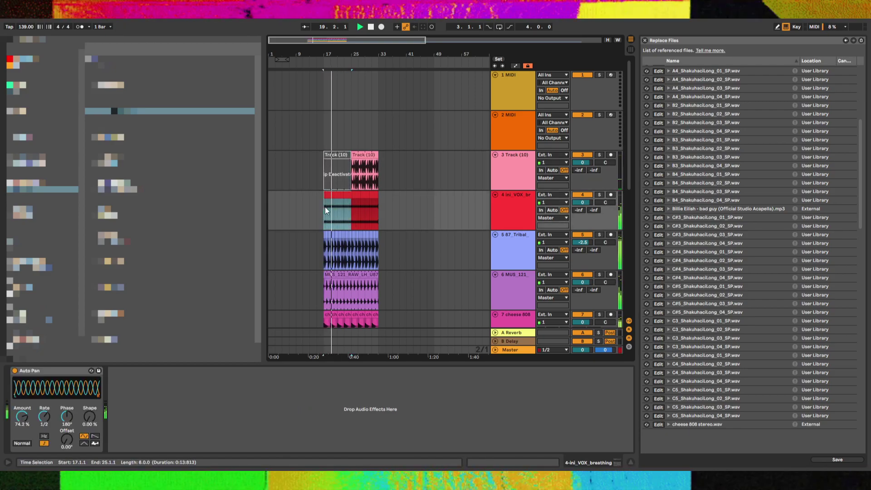
key("0")
left_click(340, 154)
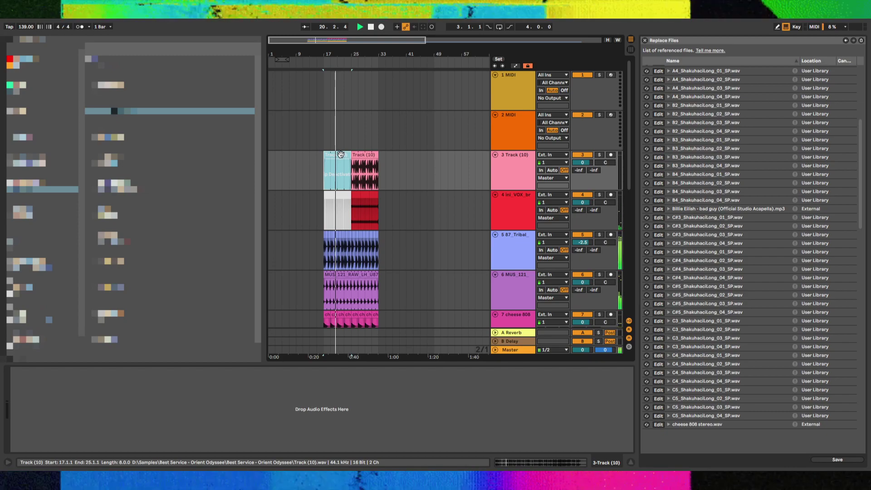
Reactivate the first Track (10) clip and extend it from bar 17 to bar 33, adding Chorus-Ensemble to its track
key("0")
left_click_drag(349, 155, 372, 154)
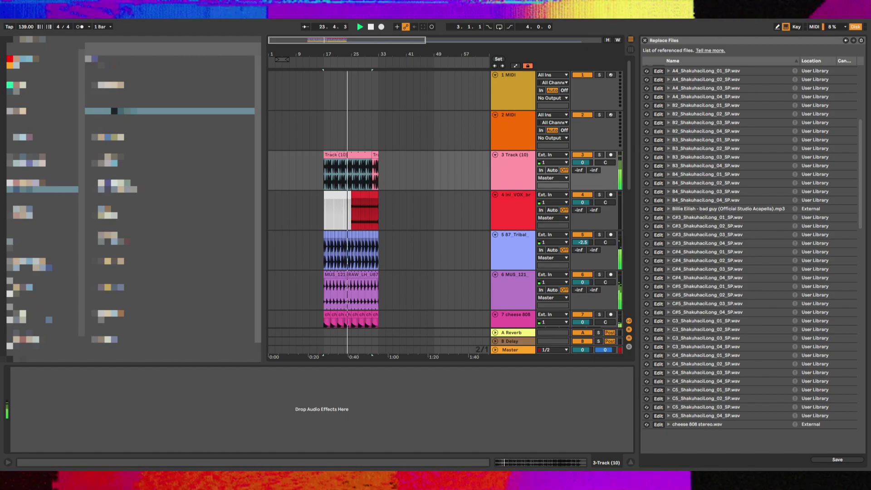
left_click_drag(119, 111, 107, 408)
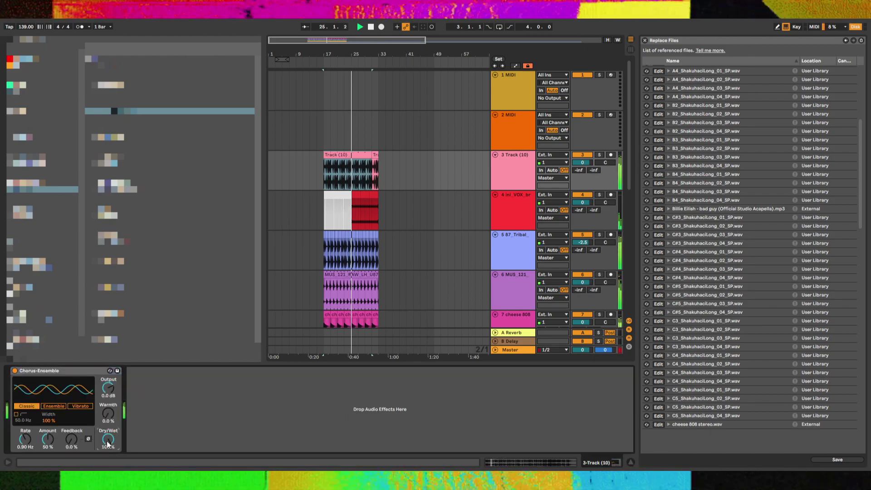
mouse_move(371, 155)
left_mouse_down()
mouse_move(382, 151)
mouse_move(377, 161)
left_mouse_up()
left_click(379, 176)
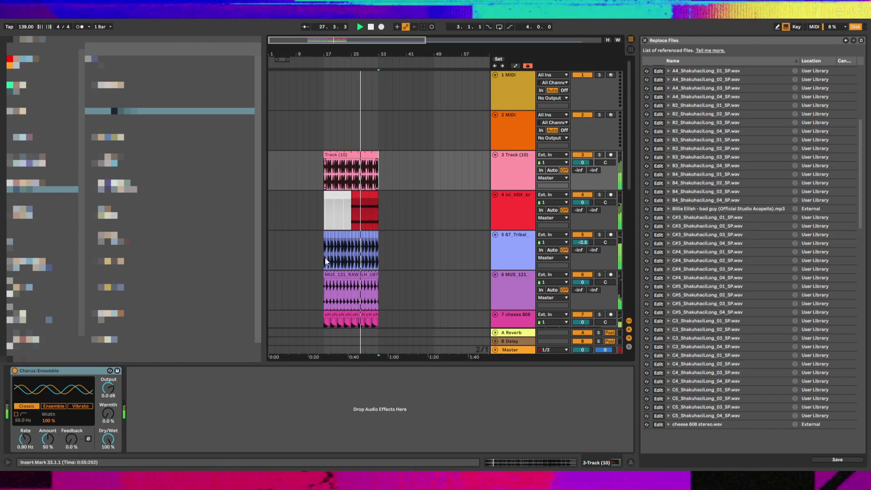
Close the Replace Files list and place the insert marker at bar 33
left_click(645, 40)
left_click(360, 221)
scroll(354, 221, "down", 3)
scroll(350, 223, "down", 5)
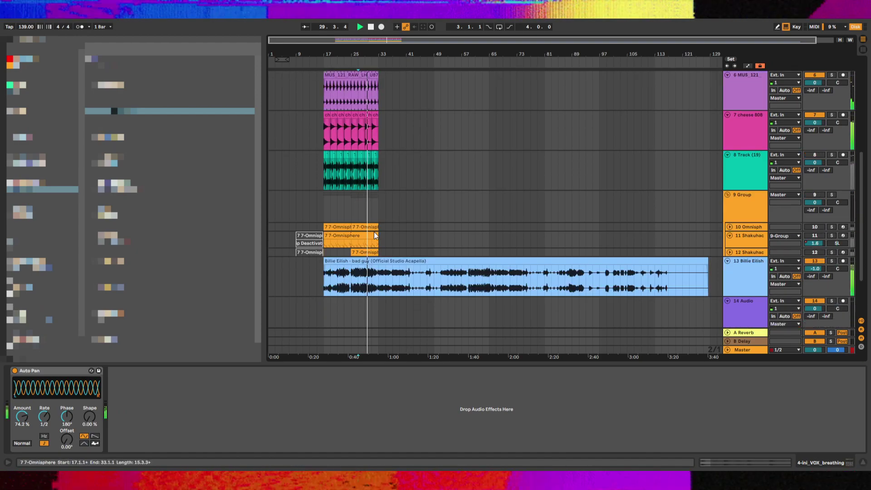
left_click(381, 222)
scroll(378, 218, "up", 2)
key("plus")
key("plus")
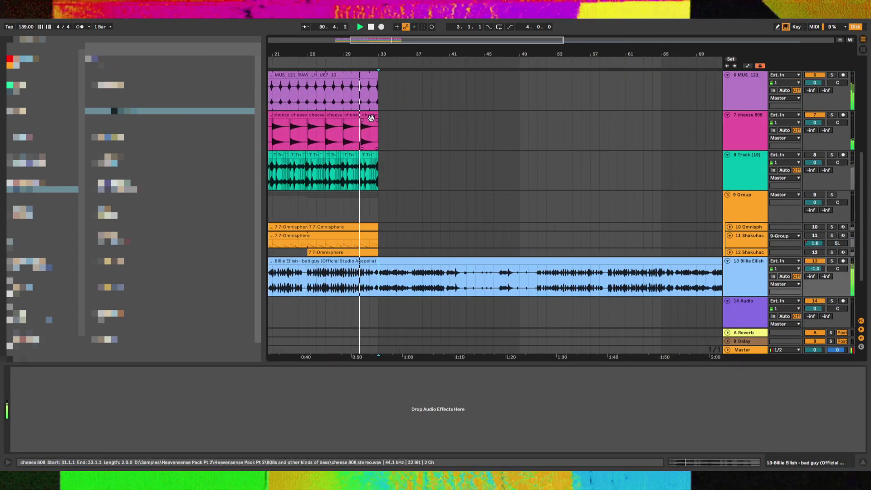
Transpose the last cheese 808 clip at bar 31 to 11 st, soloing its track only while tuning
left_click(370, 132)
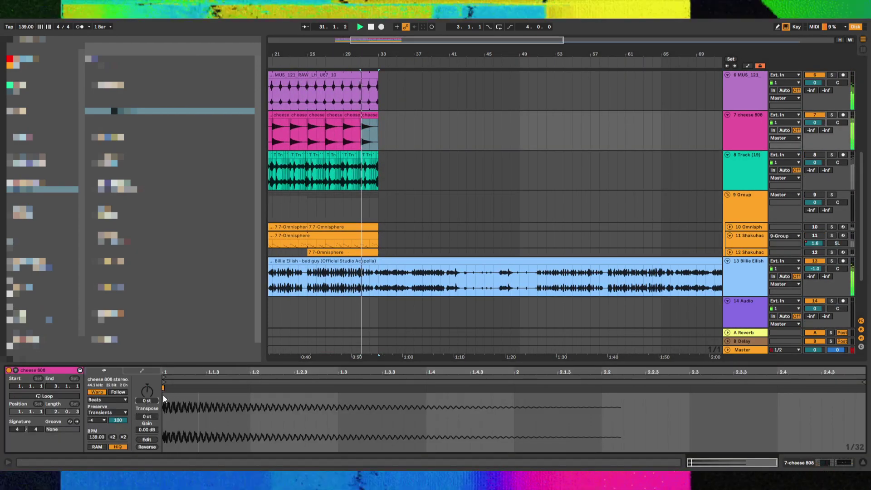
left_click(832, 115)
key("space")
key("space")
left_click_drag(147, 394, 147, 363)
key("space")
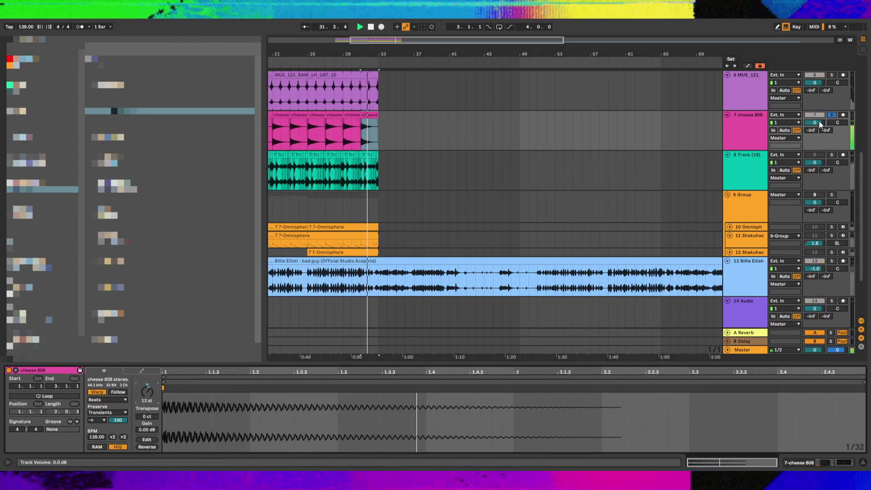
key("space")
key("space")
key("space")
key("ctrl+z")
key("space")
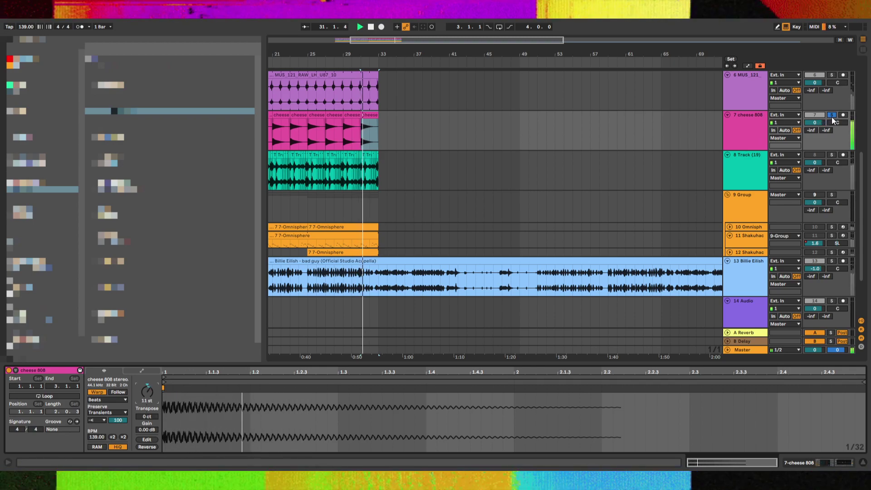
left_click(832, 115)
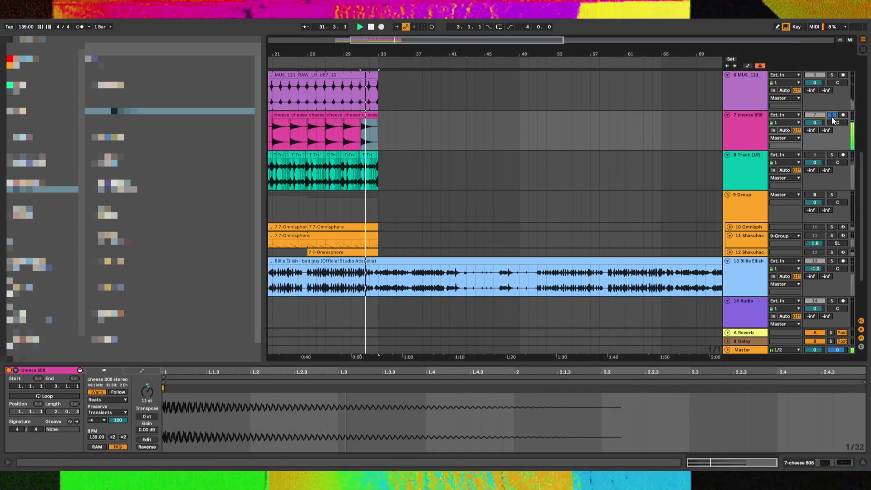
Try transposing the 87_Tribal clips in bars 31 to 33 to 5 st and deactivate those clips
left_click(383, 137)
scroll(379, 167, "up", 3)
left_click(365, 78)
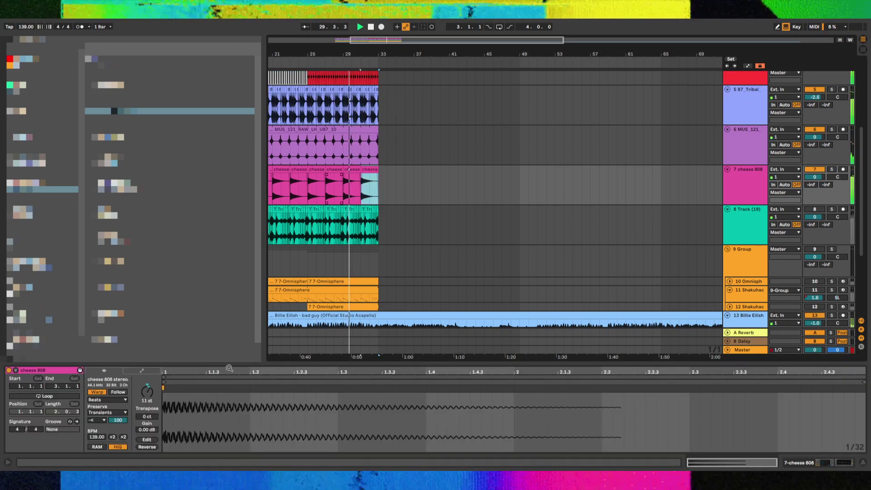
scroll(363, 91, "up", 3)
scroll(363, 132, "up", 4)
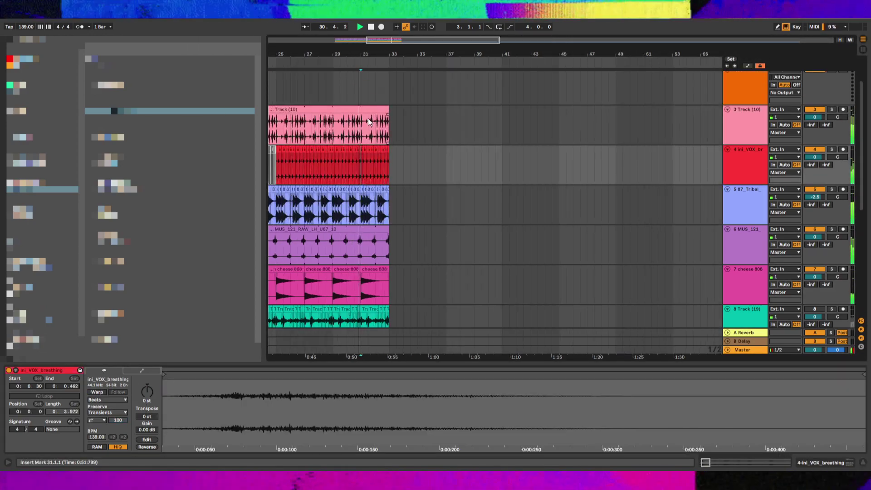
scroll(366, 150, "down", 3)
left_click_drag(363, 159, 404, 159)
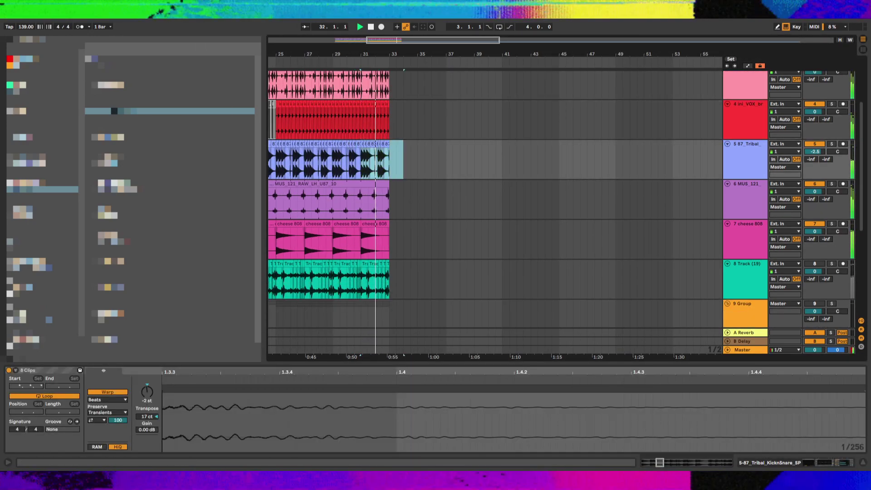
scroll(151, 394, "down", 1)
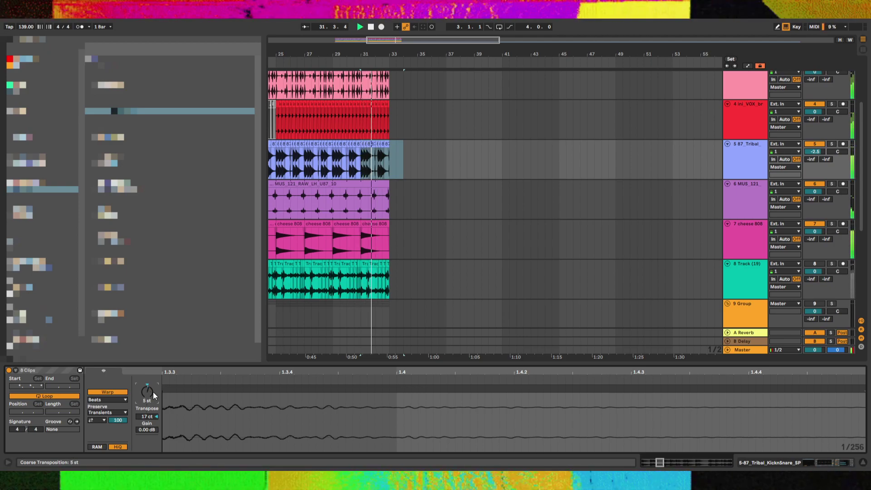
key("space")
key("space")
left_click(362, 170)
Duplicate bars 17 to 33 of the 87_Tribal, MUS_121 and cheese 808 tracks to bar 33
scroll(360, 173, "up", 3)
scroll(360, 173, "up", 2)
left_click_drag(362, 172, 327, 230)
scroll(412, 167, "down", 6)
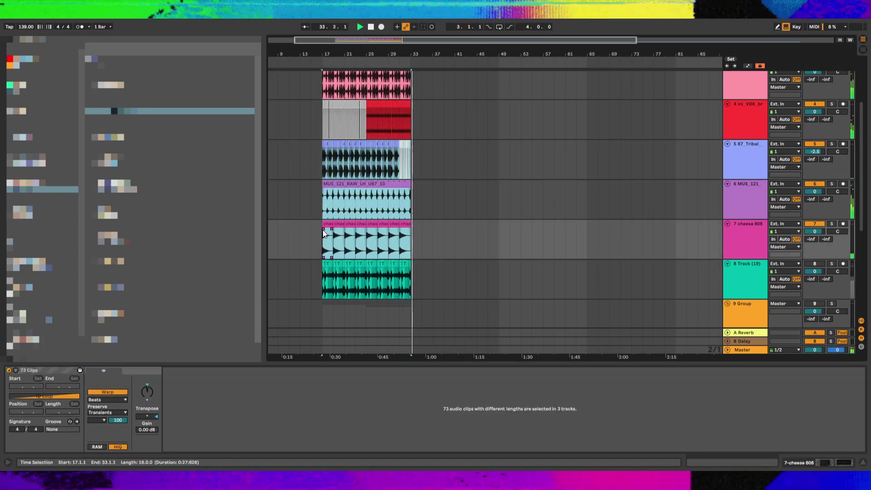
key("ctrl+d")
Duplicate the active ini_VOX breathing clips before bar 33 so that they fill the track through bar 49
left_click(401, 244)
left_click(410, 238)
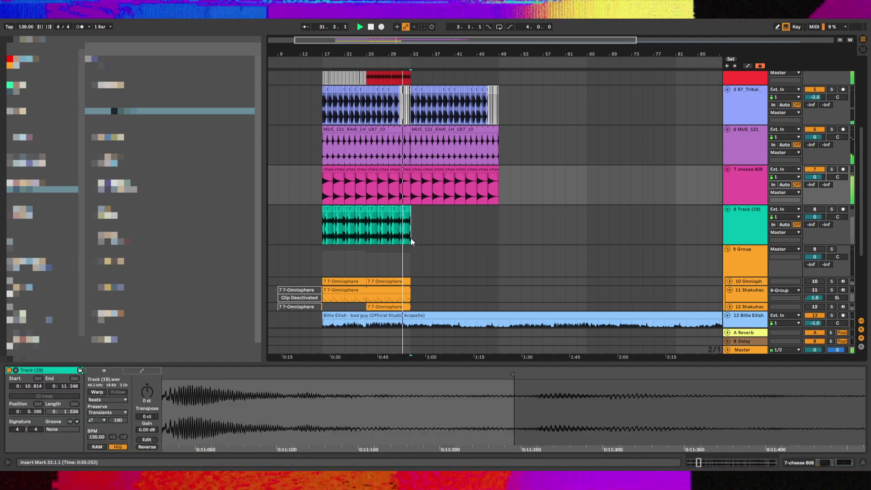
scroll(410, 239, "up", 5)
left_click_drag(416, 209, 369, 196)
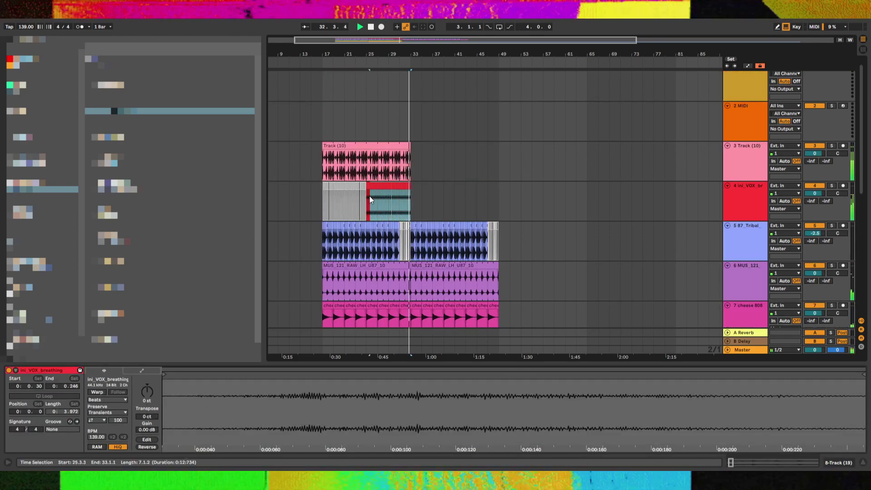
key("ctrl+d")
key("ctrl+d")
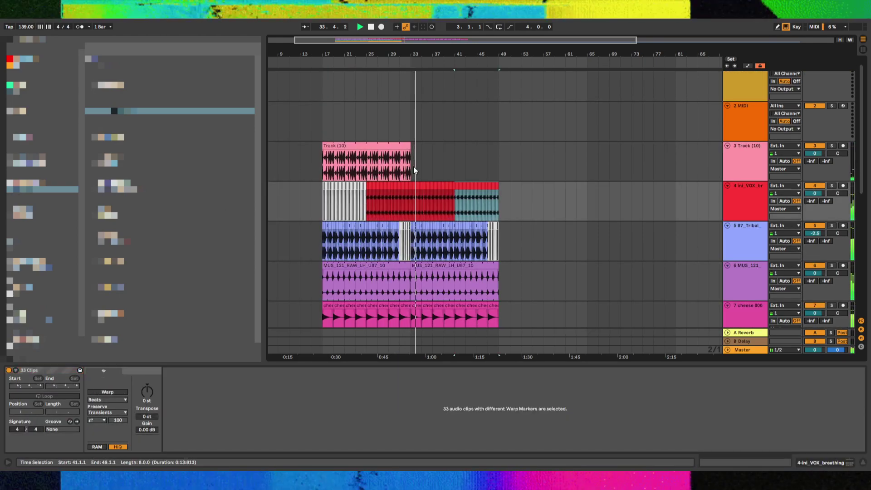
Play the duplicated section from bar 33 and check it against the acapella and the remaining tracks
left_click(413, 170)
scroll(413, 170, "down", 4)
scroll(415, 163, "down", 3)
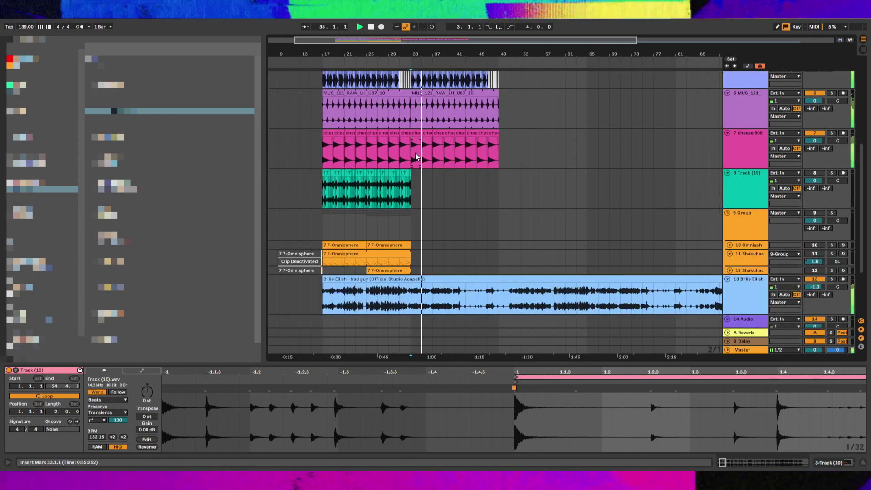
scroll(416, 156, "down", 2)
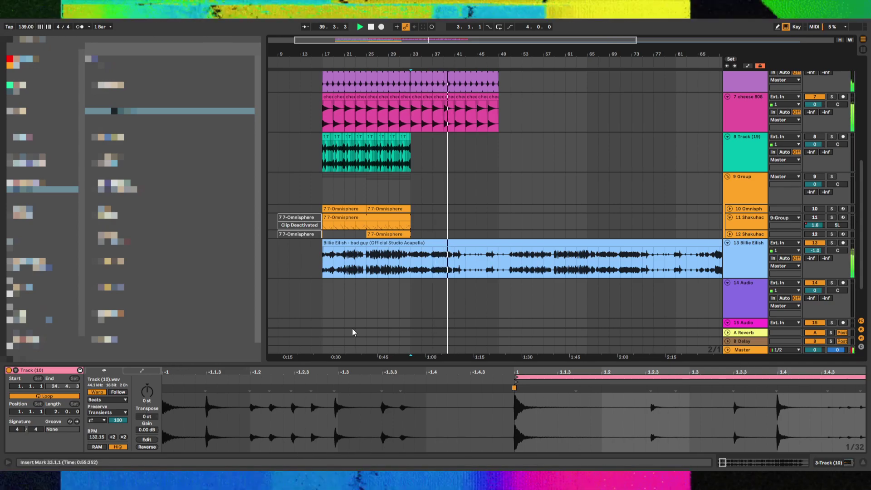
left_click(380, 193)
left_click(396, 184)
scroll(395, 184, "up", 1)
Save the Live Set under a new name and unmute the Track (19) track to audition it
left_click(336, 234)
key("space")
key("space")
left_click(381, 235)
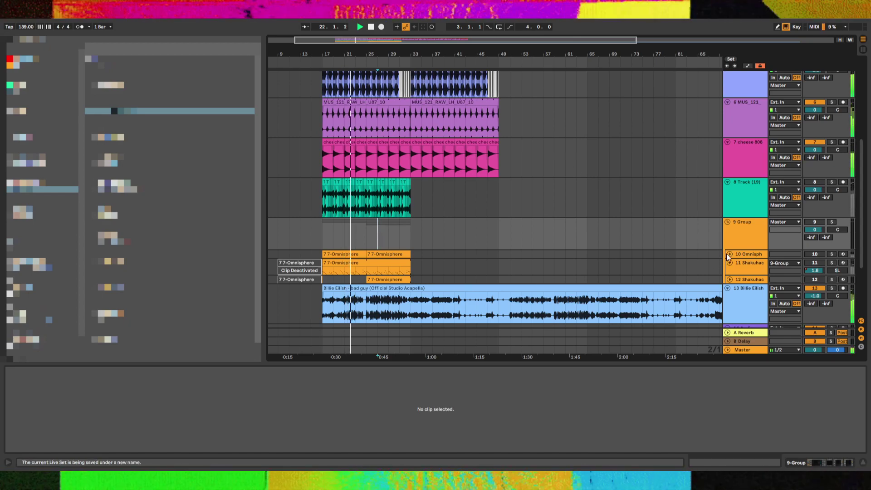
left_click(365, 209)
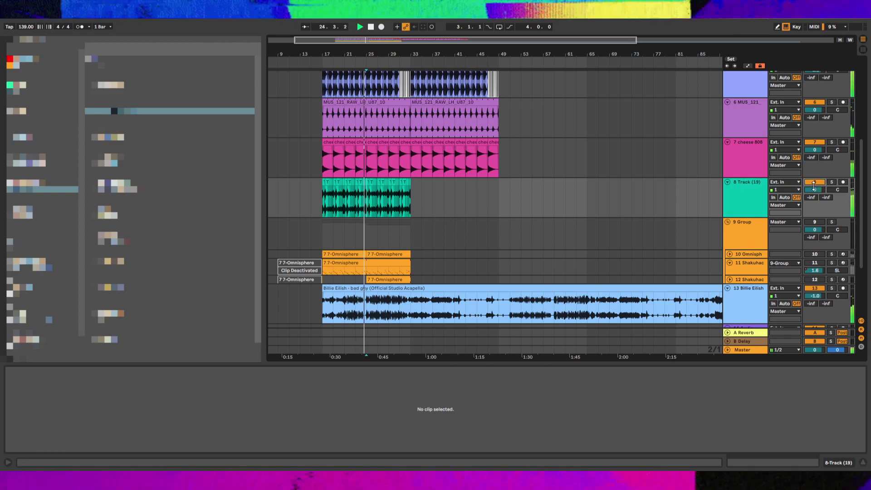
left_click(378, 209)
key("space")
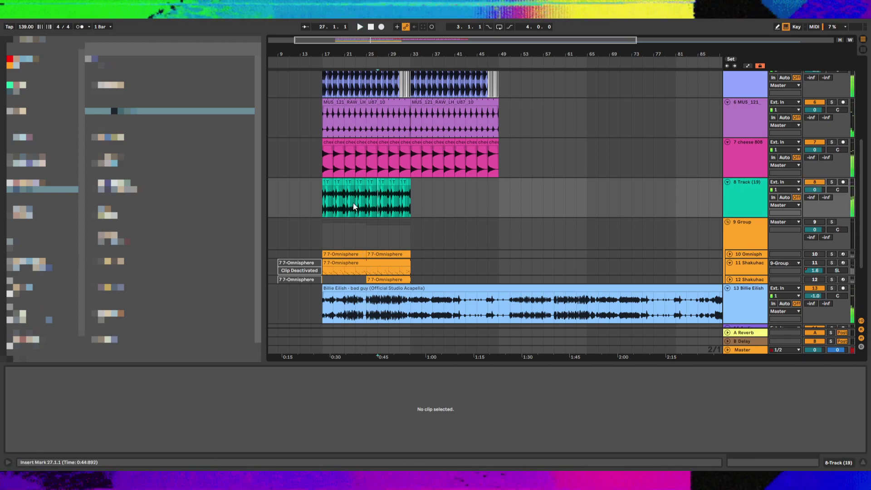
Try moving the Track (19) clips that lead up to bar 33 to bar 41
left_click_drag(364, 198, 577, 50)
key("Delete")
left_click(438, 203)
key("space")
scroll(460, 212, "up", 6)
left_click(440, 200)
scroll(486, 196, "down", 3)
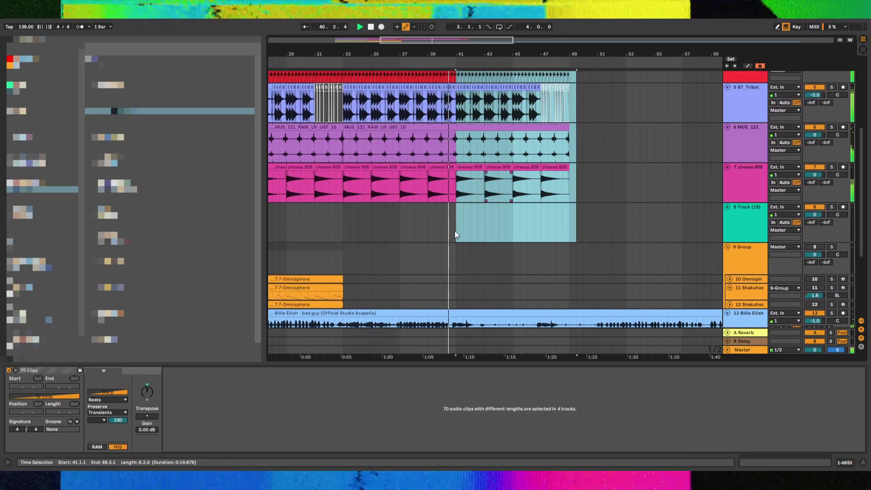
left_click(457, 231)
key("ctrl+v")
Try shifting the clips in bars 41 to 53 of all beat tracks to bar 43, leaving a two-bar gap
left_click_drag(550, 162, 626, 61)
scroll(478, 140, "up", 5)
key("Delete")
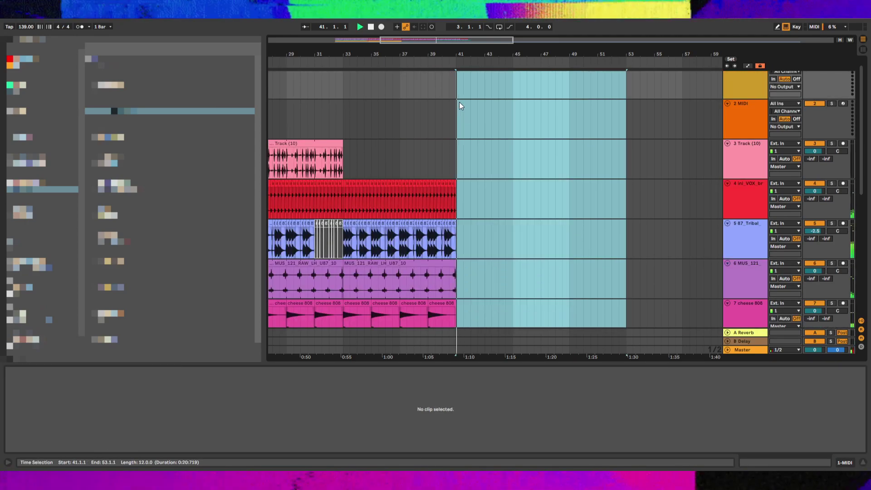
left_click(475, 83)
left_click(482, 81)
key("ctrl+v")
scroll(491, 140, "down", 5)
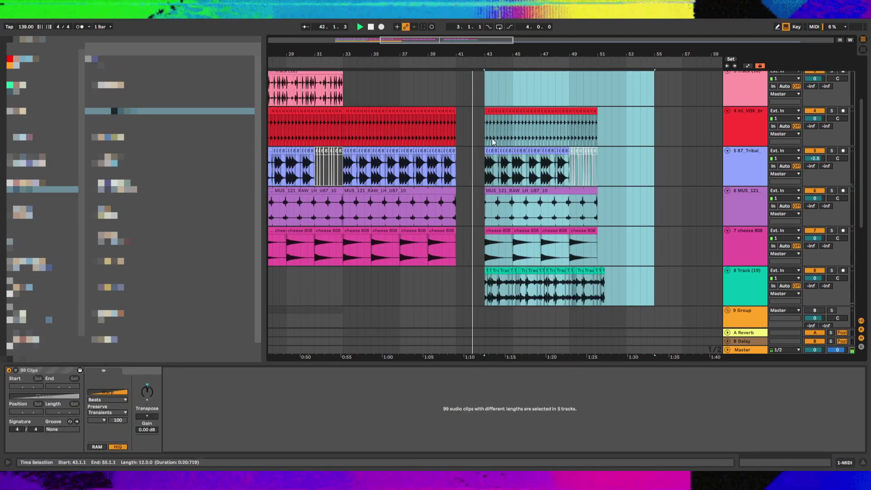
scroll(493, 229, "down", 3)
scroll(494, 229, "up", 4)
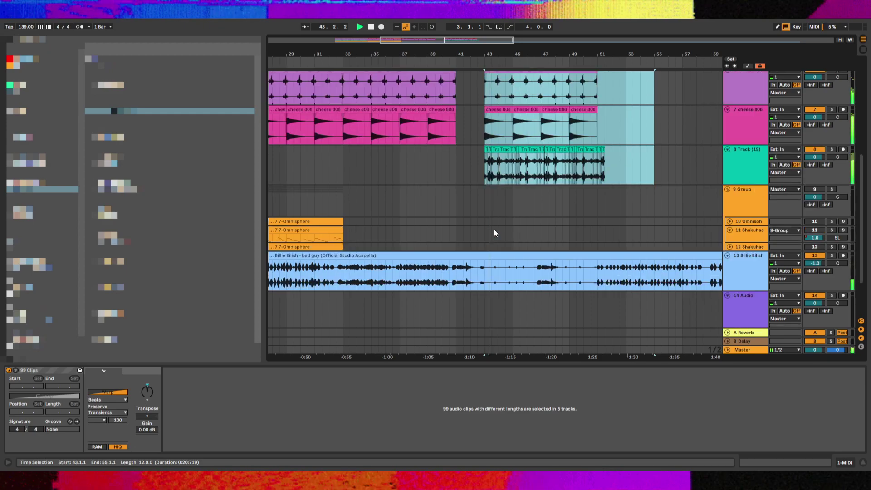
Try removing the opening of the Track (19) clips at bar 43 and moving the remaining clips up to that bar
left_click(502, 167)
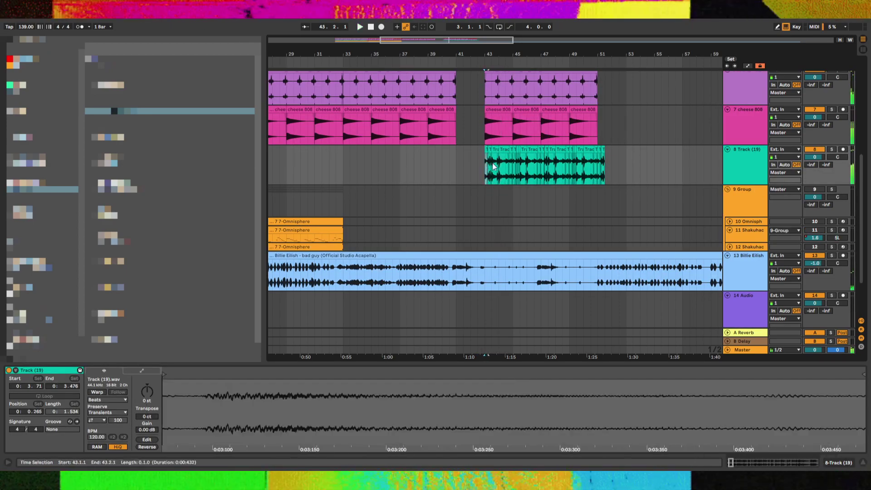
key("Delete")
left_click(502, 167)
key("space")
left_click(612, 166, "shift")
key("ctrl+x")
left_click(488, 167)
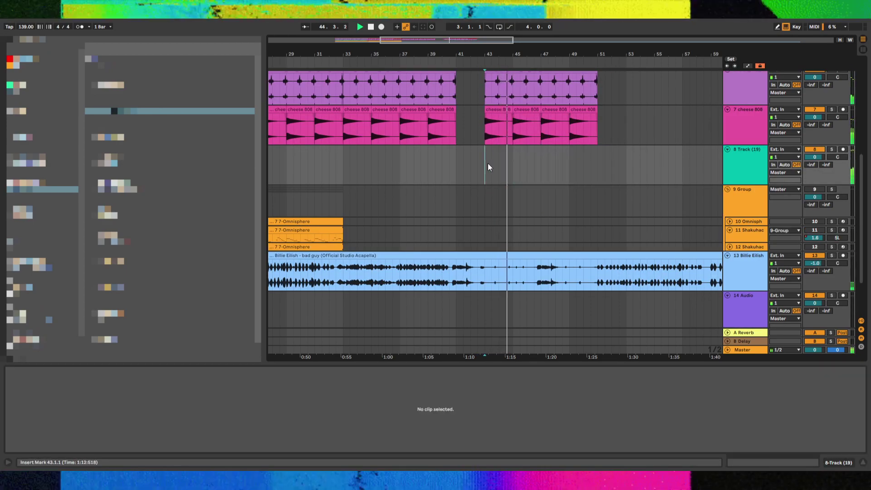
key("ctrl+v")
key("Delete")
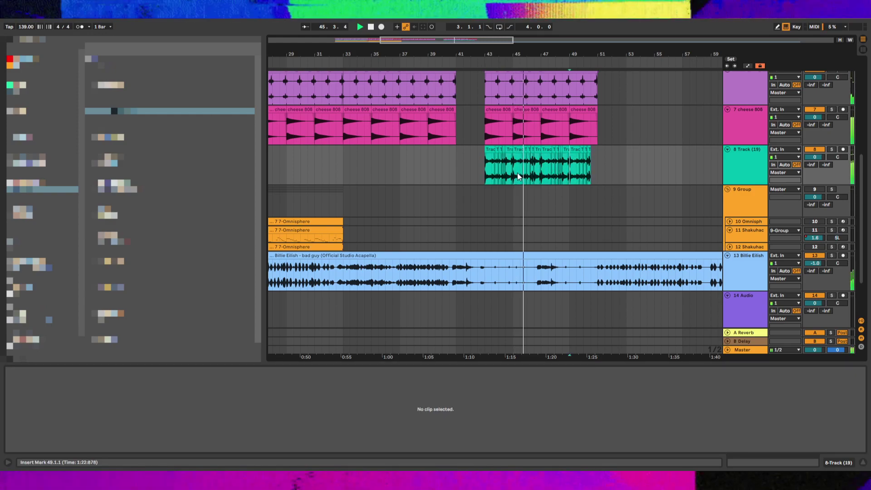
Undo the Track (19) realignment, the shift to bar 43 and the paste at bar 41
key("ctrl+z")
key("ctrl+z")
key("ctrl+z")
key("ctrl+z")
key("ctrl+z")
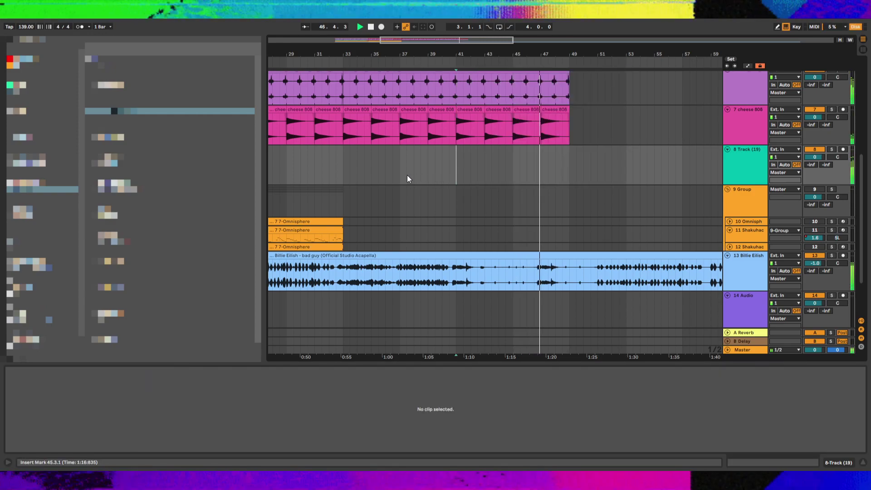
Move all Track (19) clips from bars 17 to 33 to bar 41
key("space")
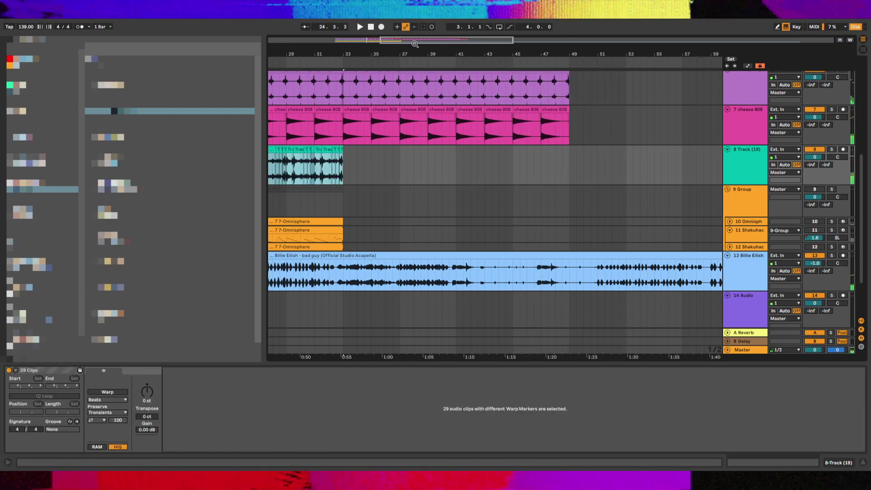
left_click_drag(415, 44, 413, 28)
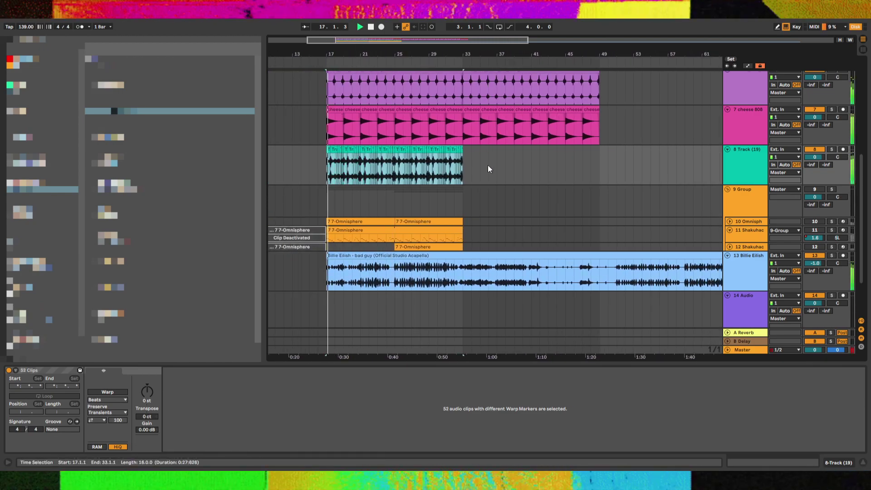
key("ctrl+x")
left_click(532, 157)
key("ctrl+v")
Cut bars 41 to 57 from tracks 3 to 8 and play the resulting gap at bar 41
scroll(535, 154, "up", 5)
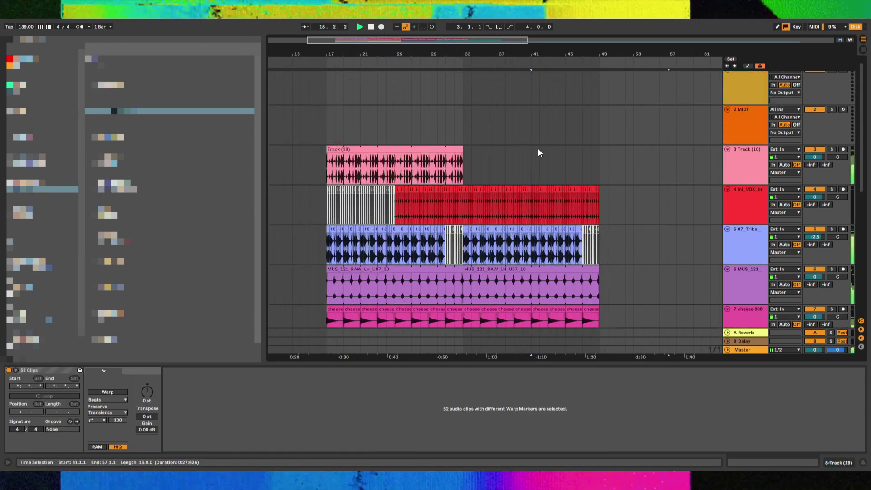
left_click(531, 154, "shift")
key("Delete")
scroll(540, 154, "down", 3)
key("space")
key("space")
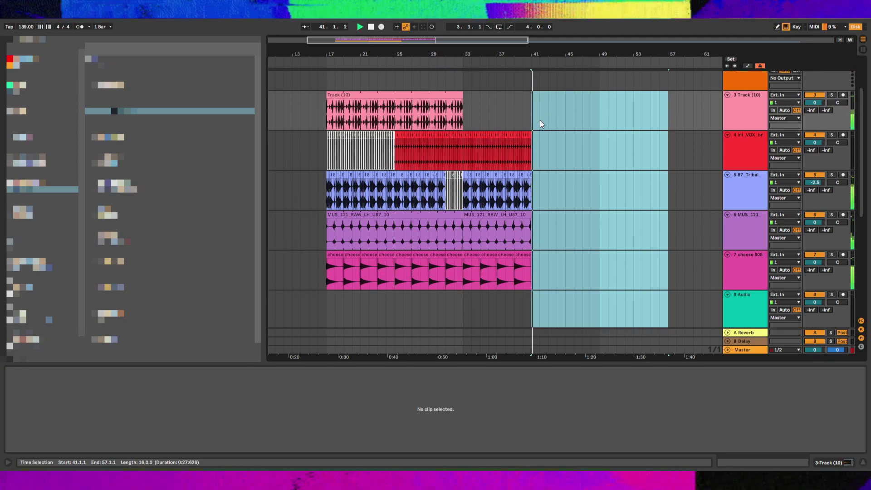
Paste the cut section of tracks 3 to 8 at bar 43
scroll(540, 121, "up", 1)
left_click(540, 121)
key("ctrl+v")
key("ctrl+z")
left_click(551, 118)
key("ctrl+v")
scroll(551, 129, "down", 5)
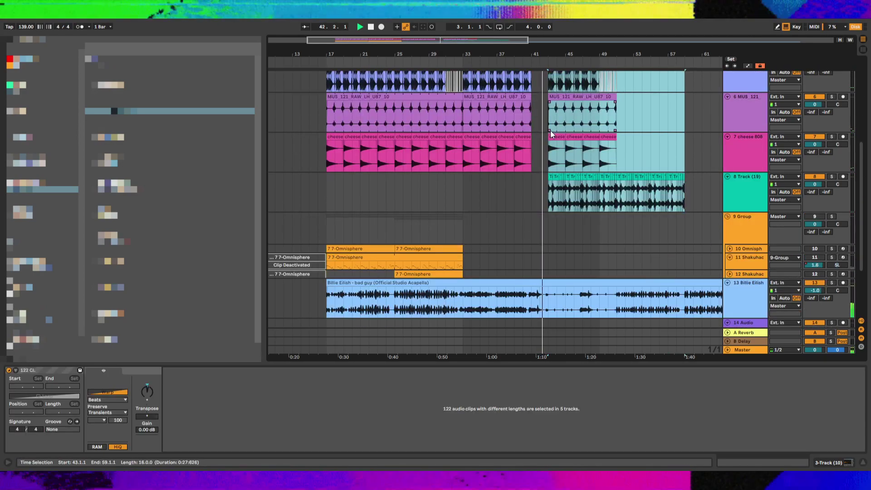
Play the pasted section from bar 43 and save the set
left_click(540, 171)
left_click(549, 164)
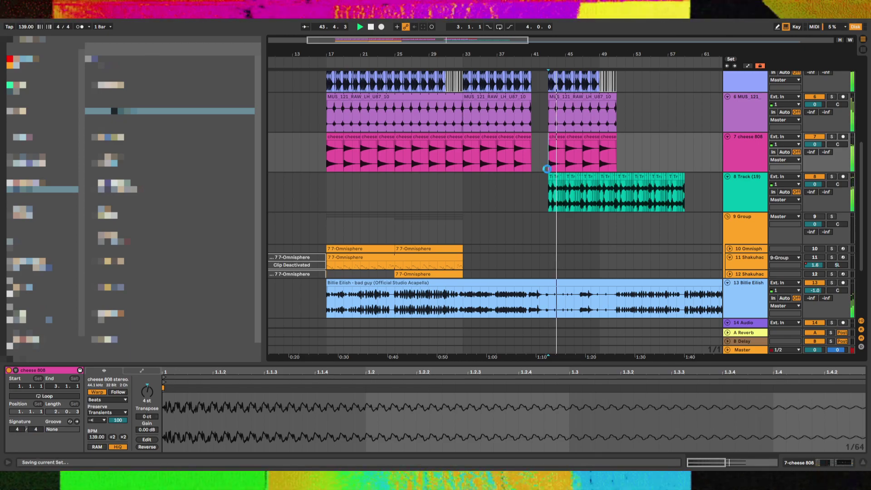
scroll(548, 172, "up", 3)
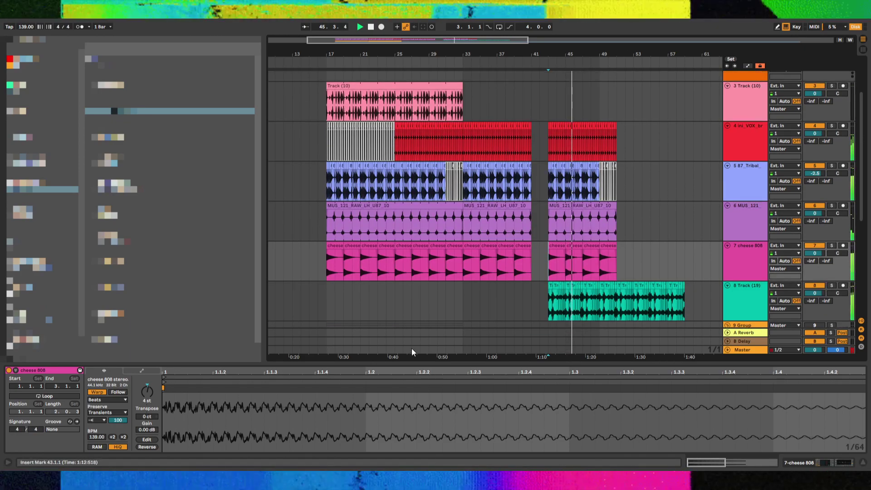
Insert a new audio track directly below the cheese 808 track
scroll(503, 273, "down", 2)
left_click(755, 178)
key("ctrl+t")
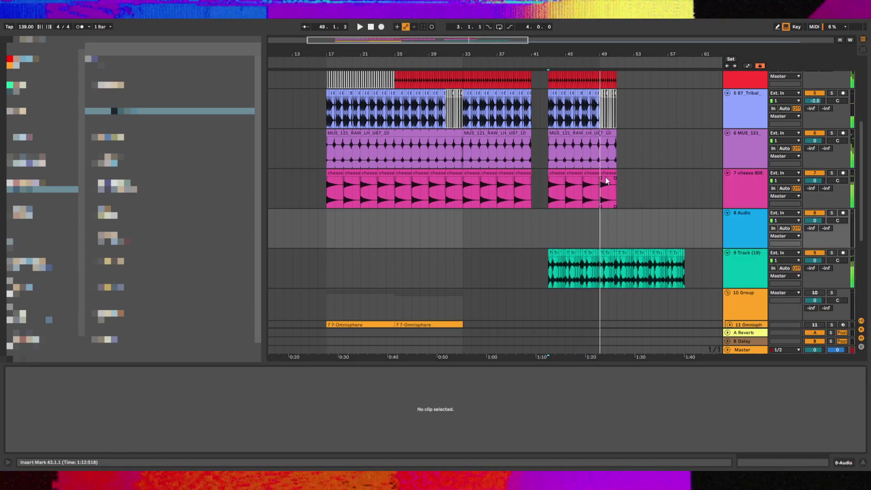
Compare the cheese 808 clips and replace the one at bar 49 with a duplicate of the bar 47 clip
left_click(512, 182)
left_click(450, 179)
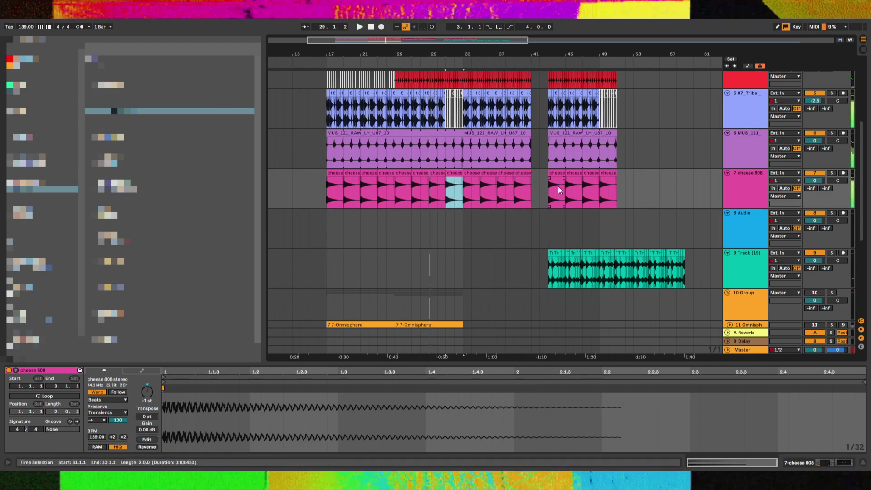
left_click(615, 177)
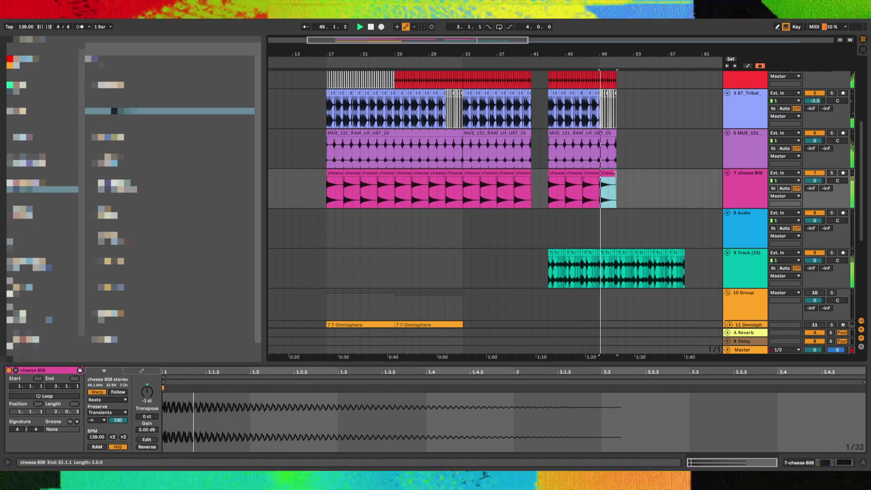
left_click(596, 214)
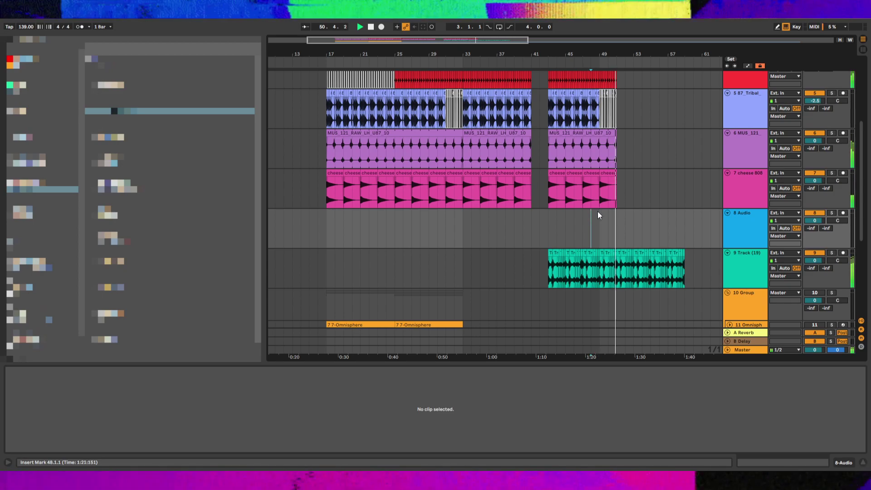
left_click(590, 177)
key("ctrl+d")
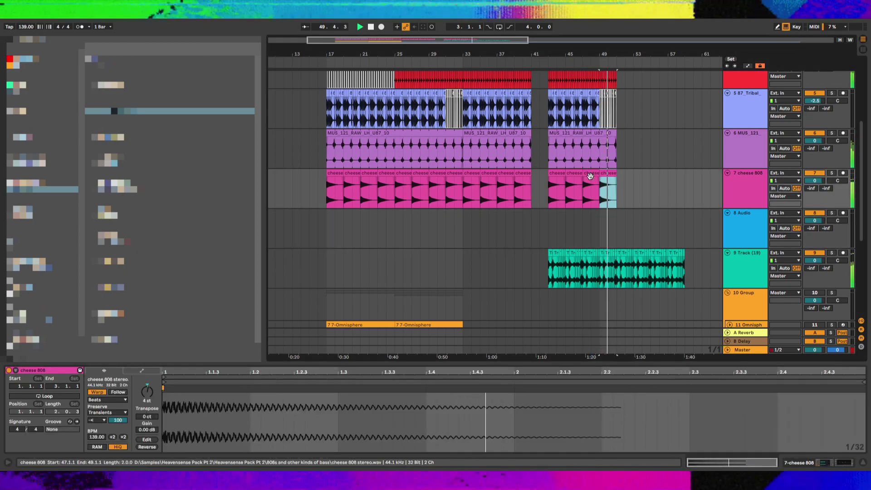
Play the section from bar 43 to check the drums with the duplicated 808 clip
scroll(590, 189, "up", 3)
scroll(591, 194, "up", 2)
left_click(550, 217)
key("space")
key("space")
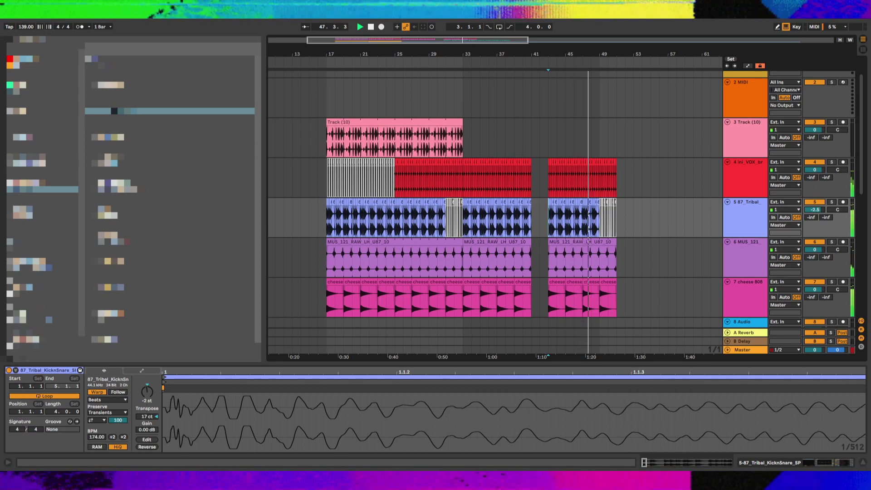
Place the KSHMR Orchestra Misc 06 sample on the new audio track at bar 41 and set the track volume to -8.5
scroll(635, 183, "down", 5)
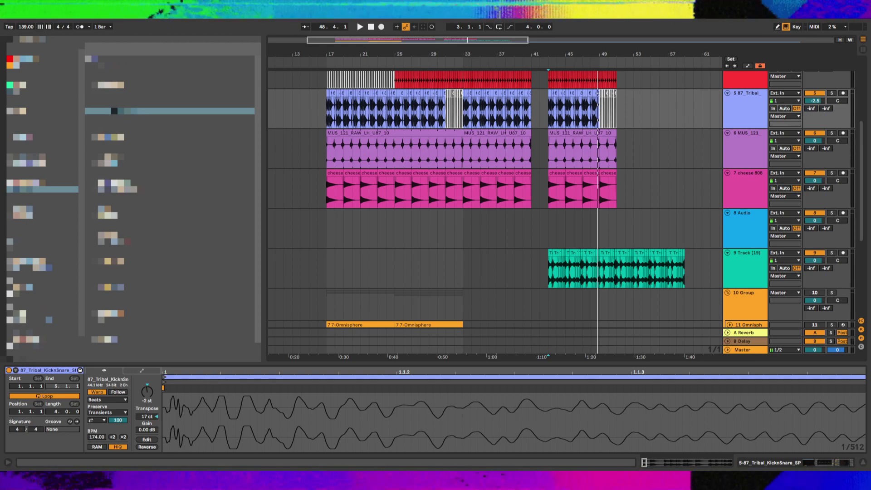
left_click_drag(122, 111, 537, 234)
left_click(529, 229)
key("space")
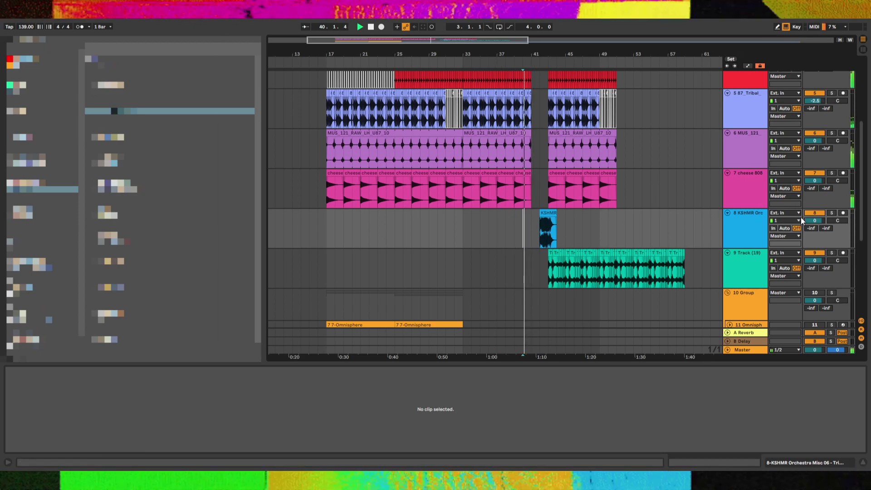
left_click_drag(554, 216, 547, 215)
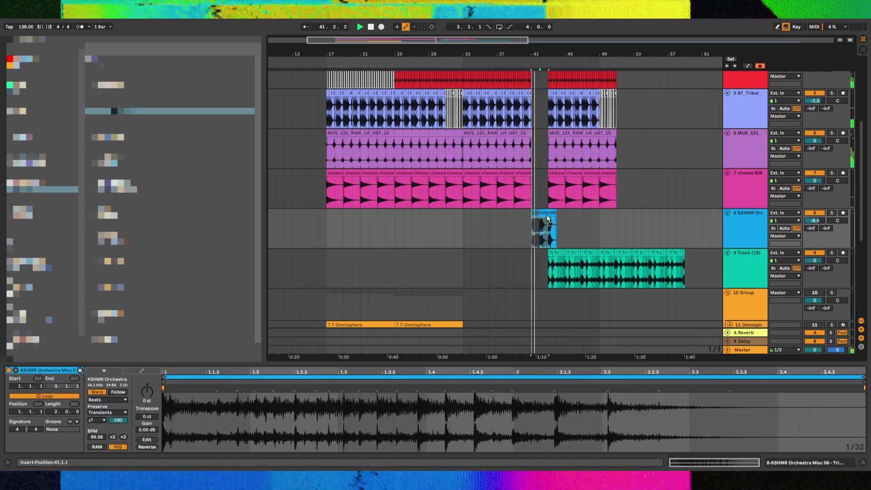
left_click(526, 224)
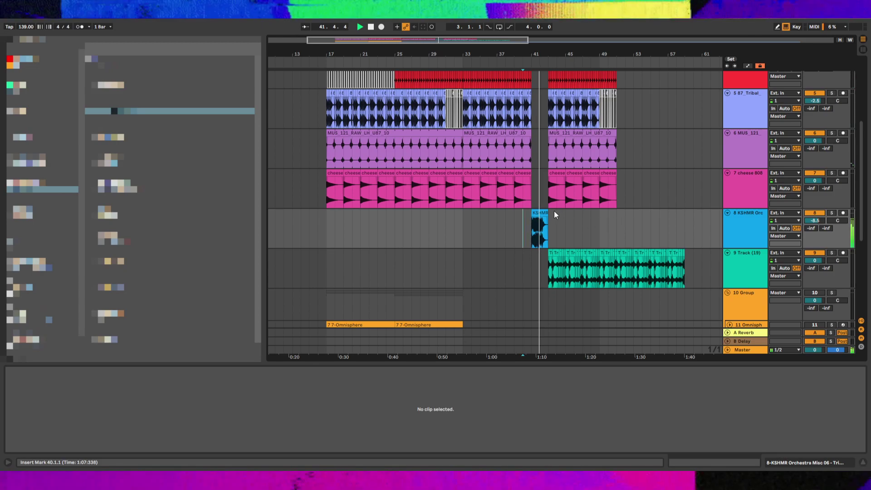
Try turning off Warp on the KSHMR Orchestra clip, undo it and replay from bar 40
left_click(542, 220)
left_click(97, 392)
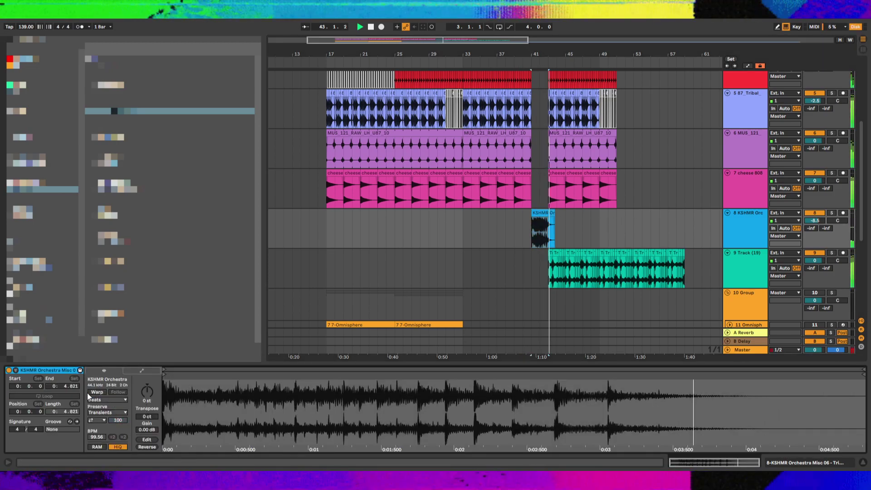
key("ctrl+z")
left_click(521, 228)
key("space")
key("space")
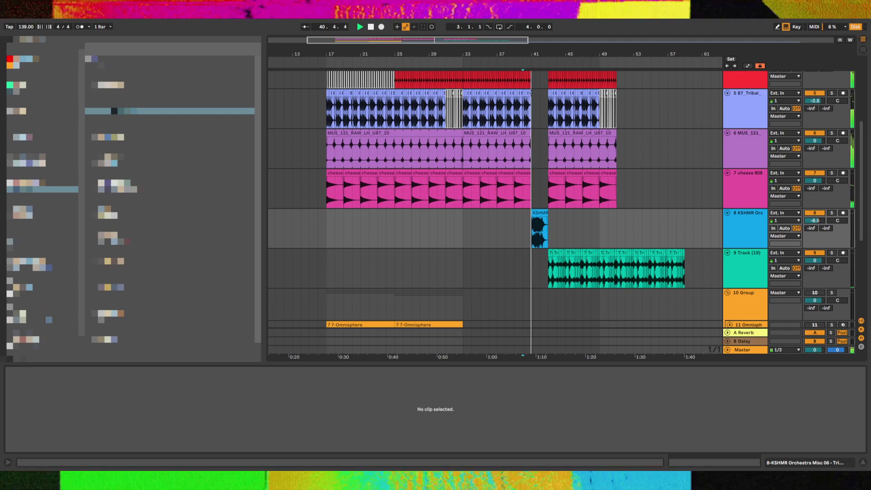
Add EQ Eight to the KSHMR track, cutting the mids around 1 kHz and lowering the 11.6 kHz band to -4.59 dB
double_click(125, 112)
left_click_drag(135, 404, 144, 422)
left_click_drag(101, 404, 187, 414)
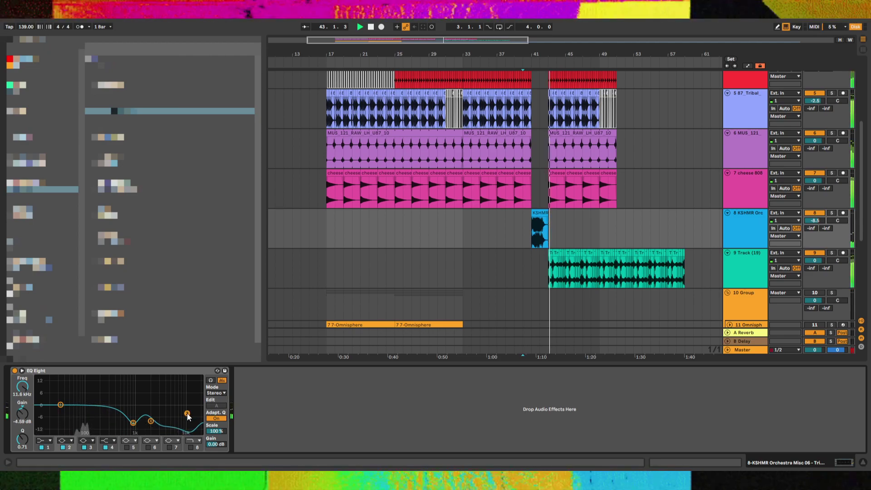
Enable EQ Eight band 5 at 4.54 kHz with -12.5 dB, set the output gain to -2.00 dB and save the set
left_click(127, 447)
left_click(129, 422)
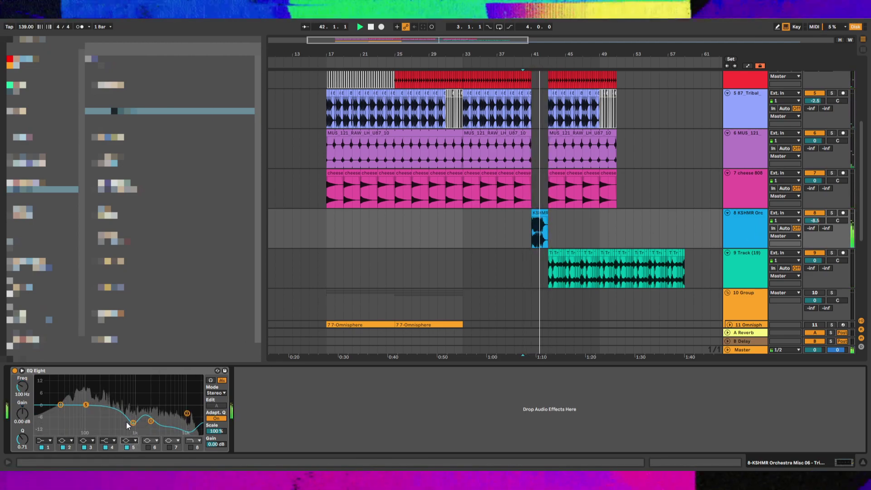
key("space")
key("space")
left_click_drag(86, 405, 167, 428)
left_click_drag(214, 442, 213, 445)
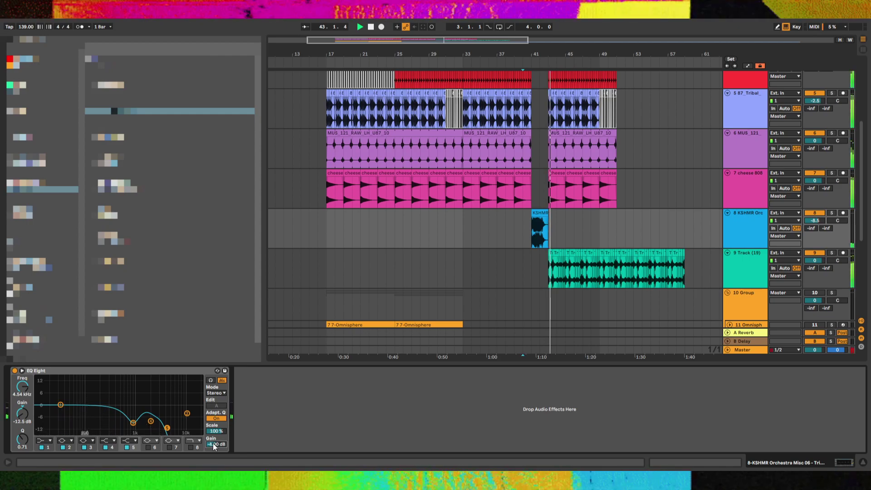
key("ctrl+s")
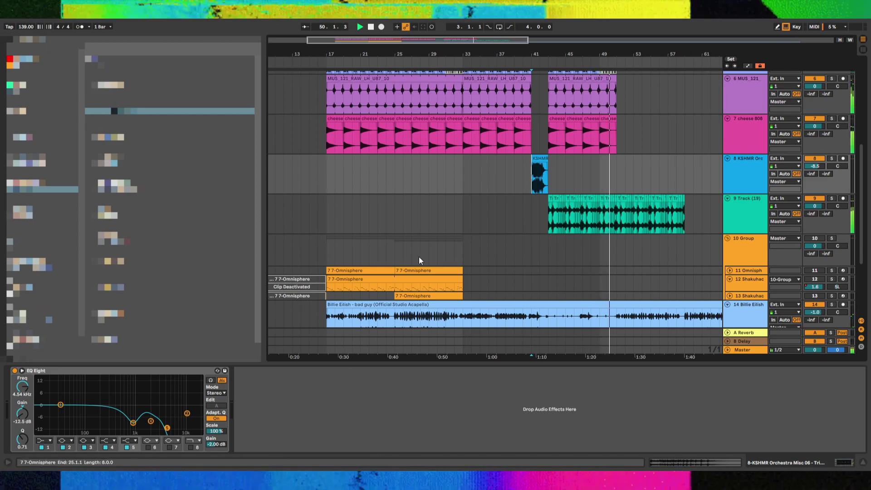
Solo and activate the Group track, activate its Omnisphere and Shakuhachi tracks, and play them from bar 25
left_click(471, 189)
left_click(453, 184)
scroll(452, 184, "down", 4)
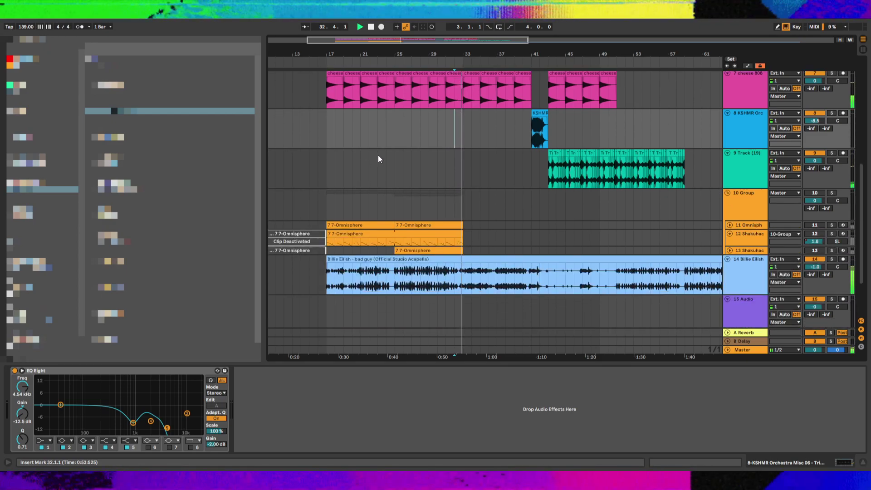
left_click(395, 155)
left_click(832, 194)
left_click(816, 193)
left_click(817, 234)
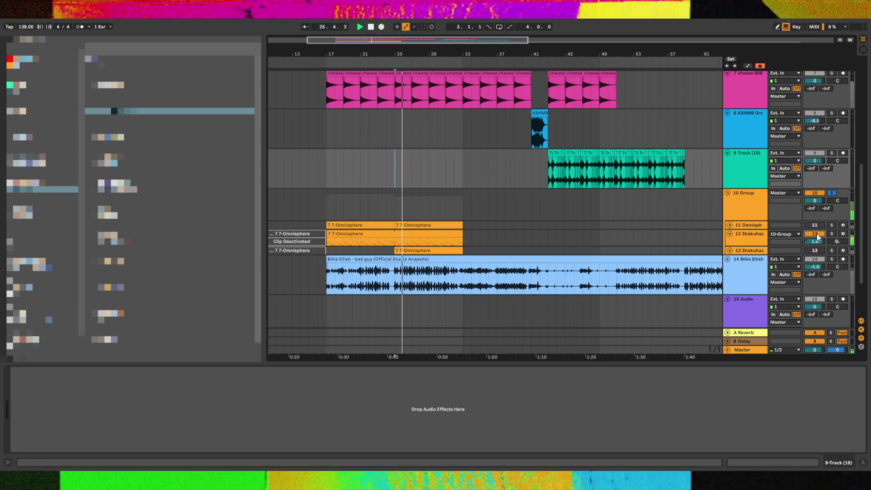
left_click(821, 252)
left_click(399, 215)
key("space")
Delete all Omnisphere and Shakuhachi clips between bars 17 and 33 in the group
left_click(350, 225)
key("Delete")
left_click(409, 235)
key("Delete")
left_click(437, 235)
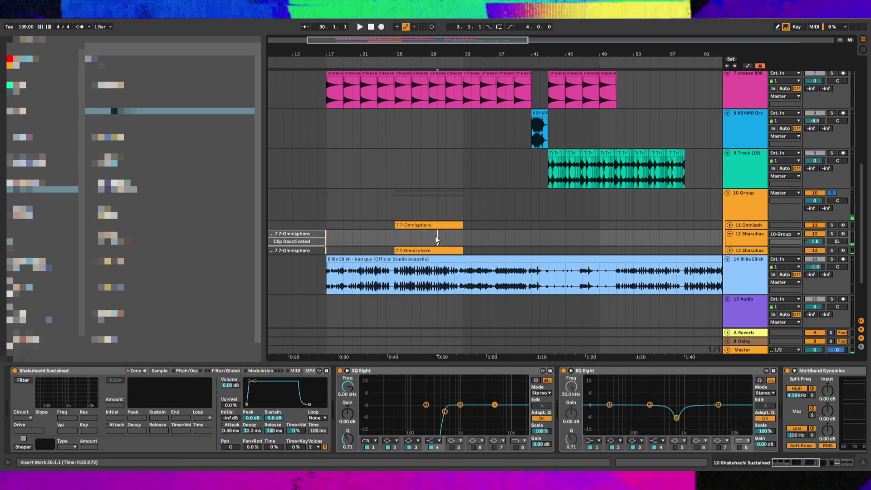
mouse_move(447, 226)
left_mouse_down()
mouse_move(459, 255)
mouse_move(436, 252)
left_mouse_up()
key("Delete")
Arm Shakuhachi track 12, take the group out of solo and play from bar 33
left_click(541, 220)
left_click(545, 223)
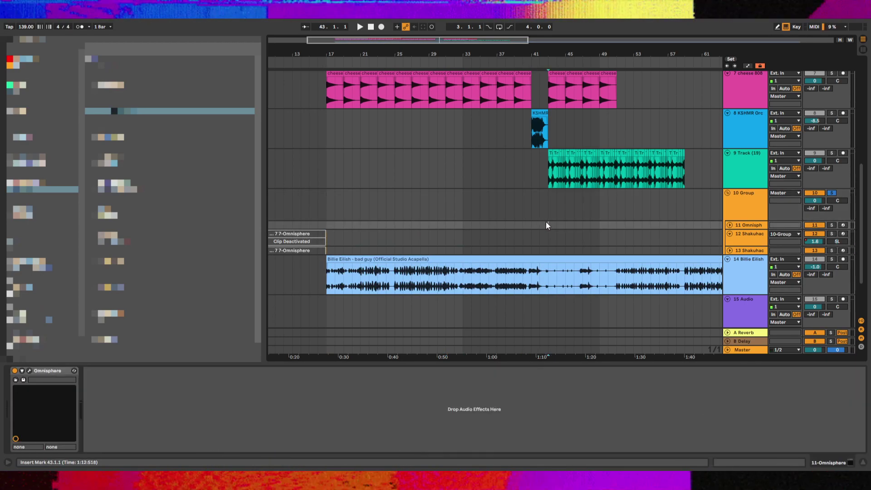
left_click(844, 235)
key("space")
left_click(832, 194)
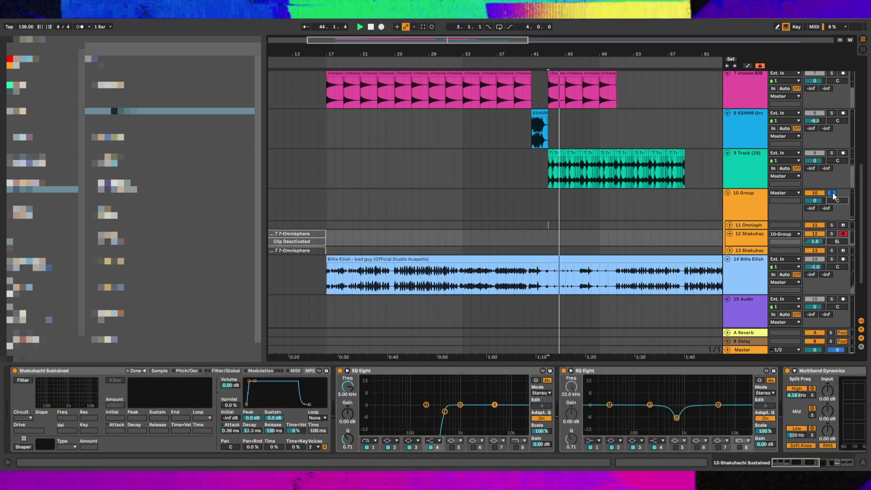
left_click(456, 239)
left_click(465, 241)
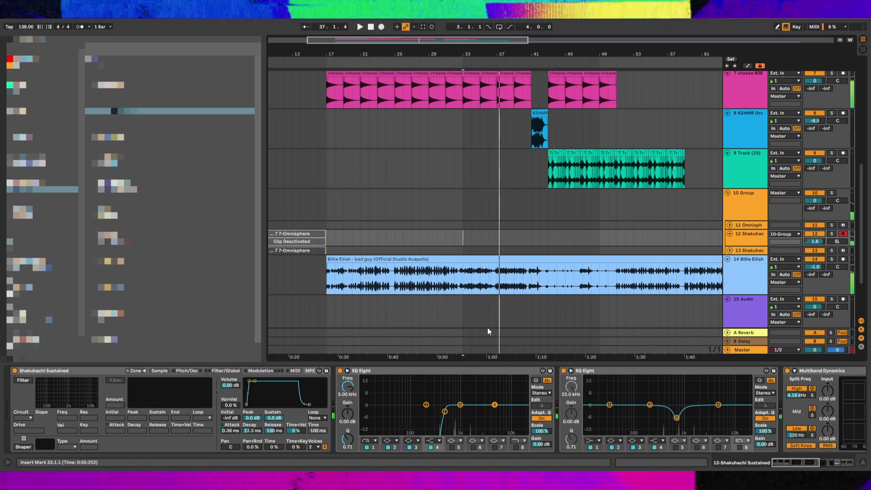
Remove Auto-Tune from the Shakuhachi track's effect chain and set the instrument's volume attack to 0.29 ms
left_click_drag(794, 461, 839, 456)
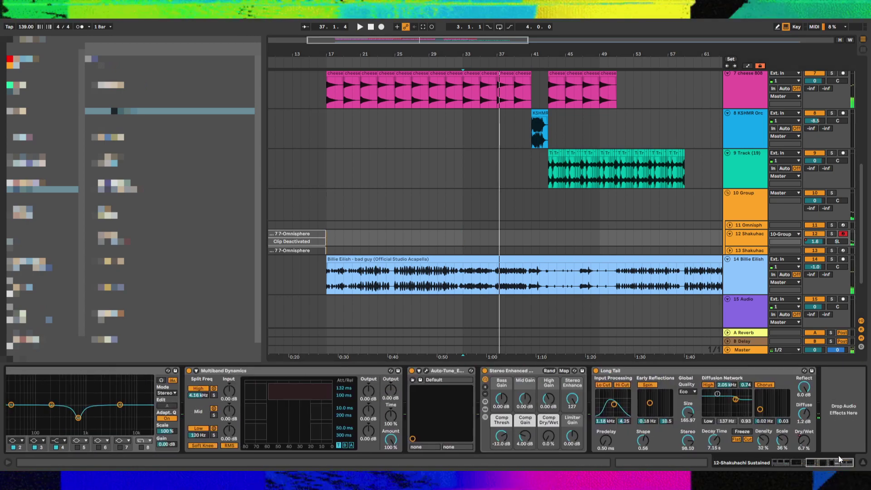
left_click(452, 372)
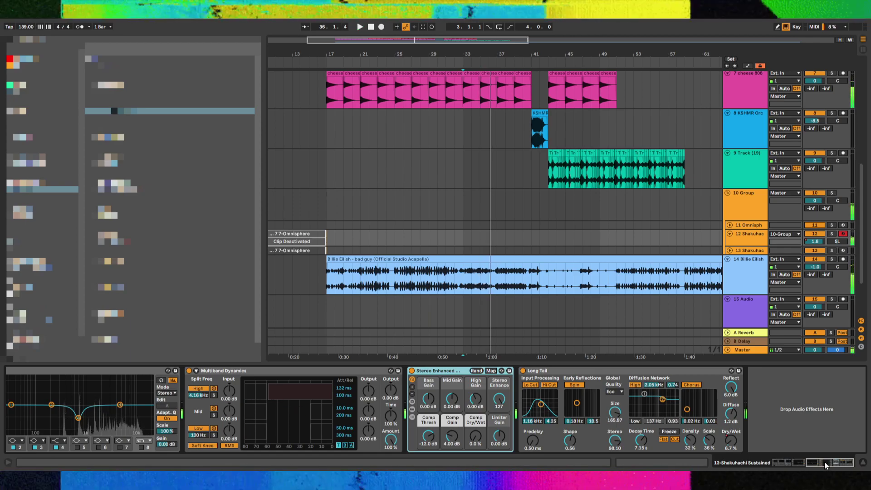
key("space")
left_click_drag(824, 462, 789, 460)
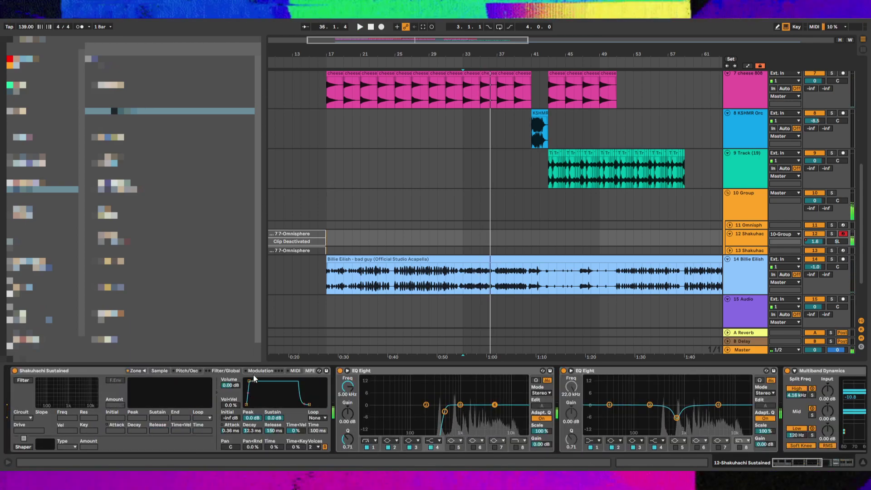
left_click_drag(233, 430, 235, 434)
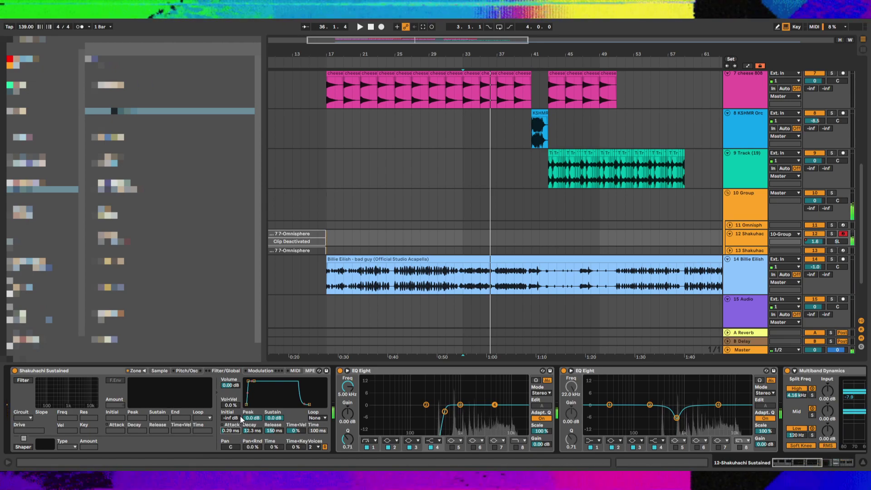
Delete Kickstart and both Compressors from the Group track, keeping only Multiband Dynamics
left_click(748, 211)
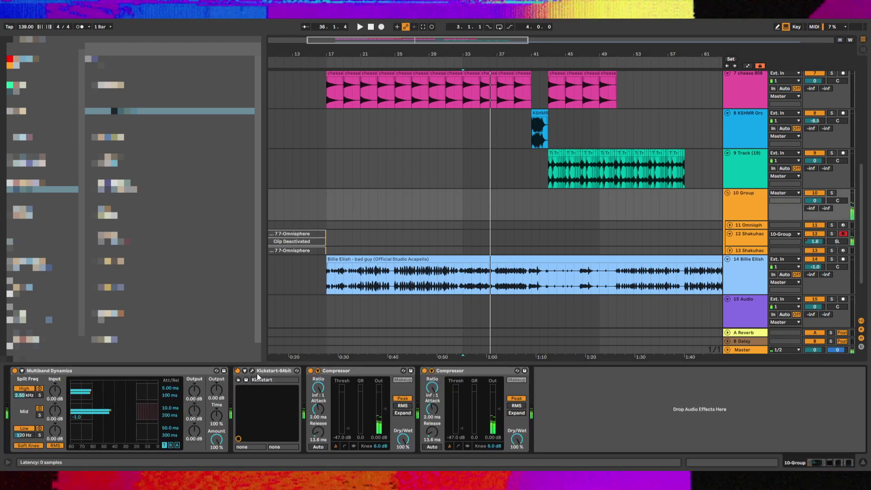
key("Delete")
key("Delete")
key("Delete")
Play from bar 33, shifting the computer keyboard one octave down and two up to try the Shakuhachi
key("space")
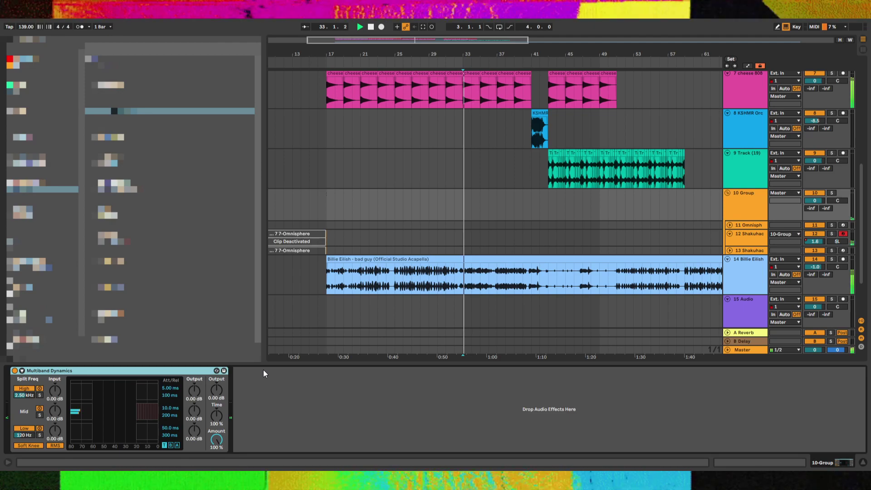
key("z")
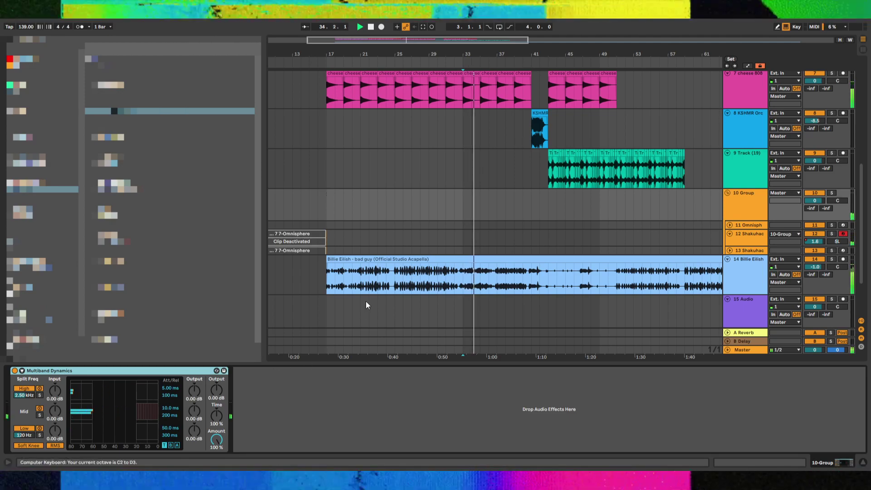
key("x")
key("x")
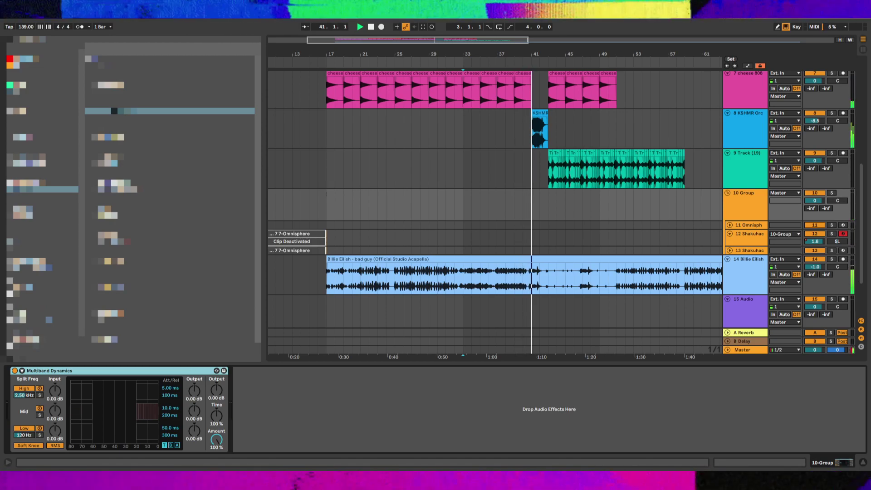
Save the set and apply OTT on the Master with its Amount at 28% and its output at 3.40 dB
left_click(546, 125)
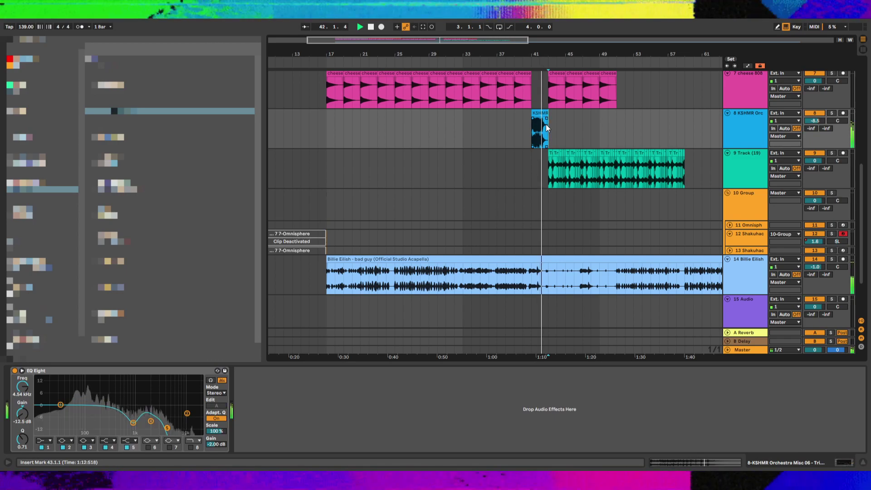
key("super+s")
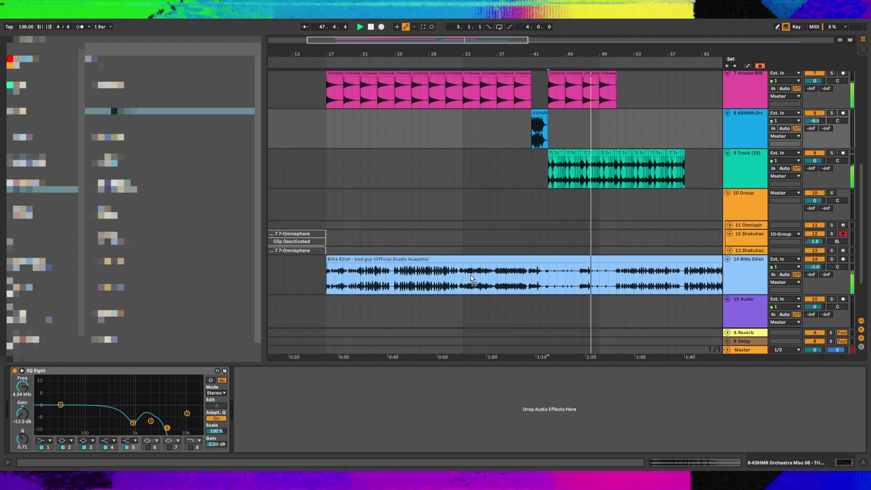
left_click(761, 351)
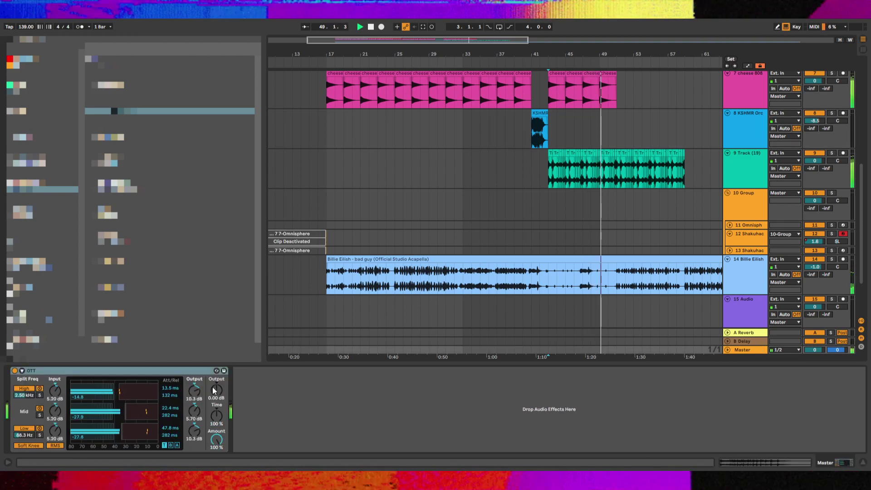
left_click_drag(215, 443, 215, 460)
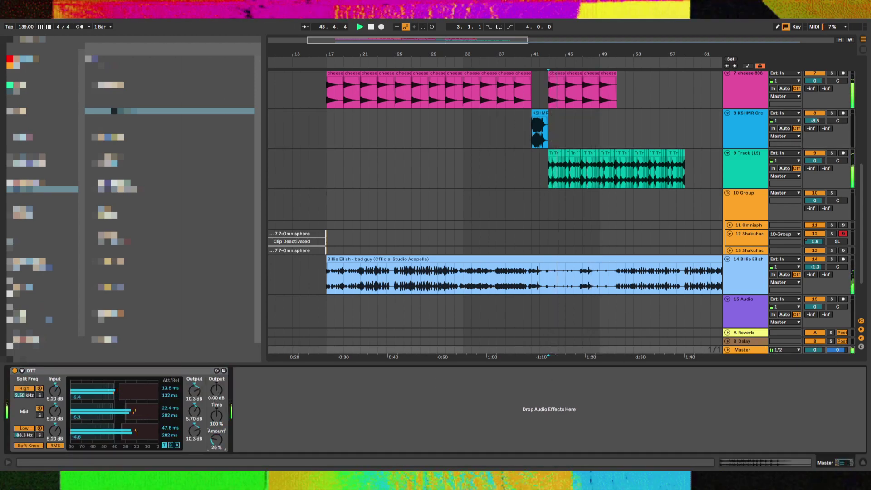
left_click_drag(216, 390, 217, 386)
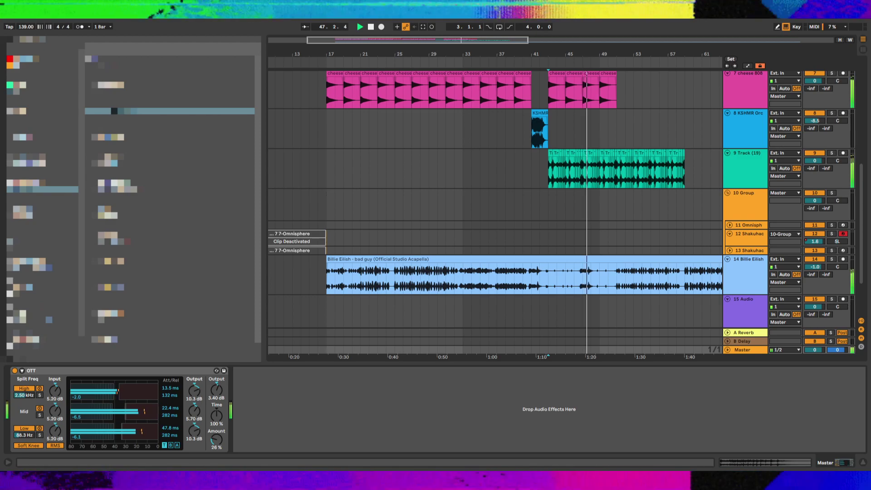
Add EQ Eight to the Master, boost the fourth band 3.35 dB at 681 Hz and play from bar 17
left_click_drag(295, 416, 296, 417)
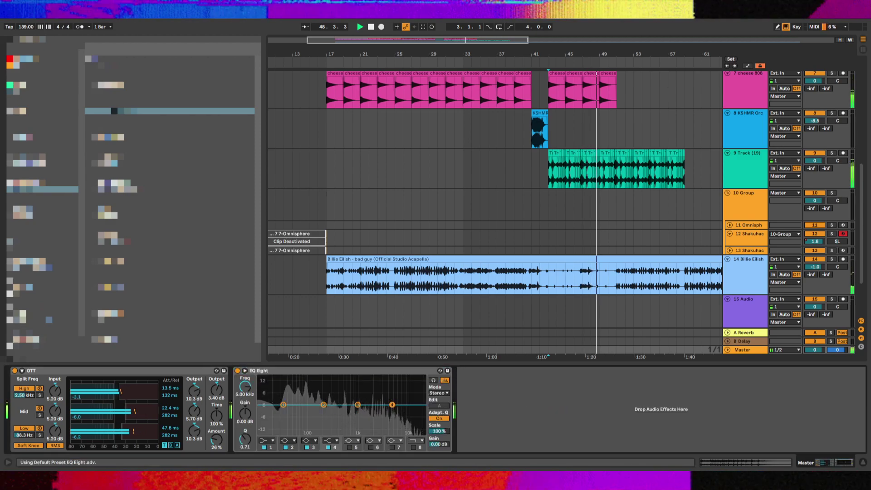
left_click_drag(353, 403, 349, 398)
key("space")
key("space")
left_click(326, 179)
key("space")
key("space")
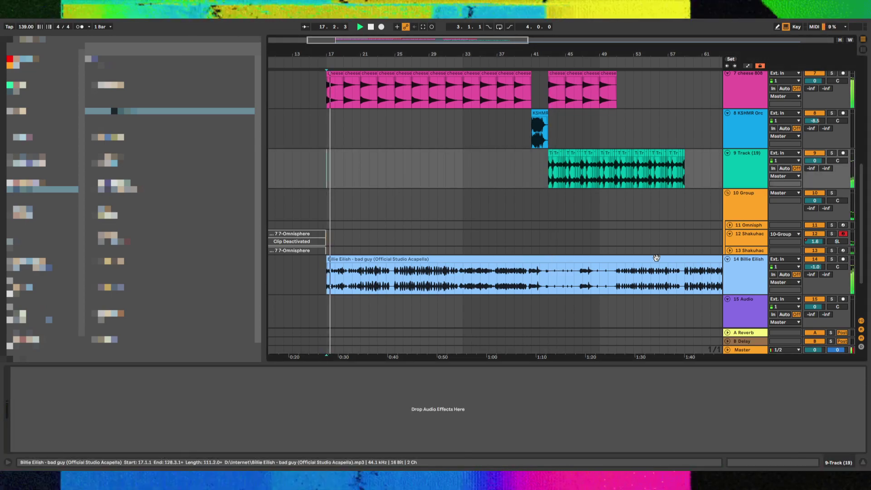
left_click_drag(349, 399, 350, 399)
Move the first eight bars of the Track (10) clip from bar 17 to bar 43
scroll(481, 181, "up", 10)
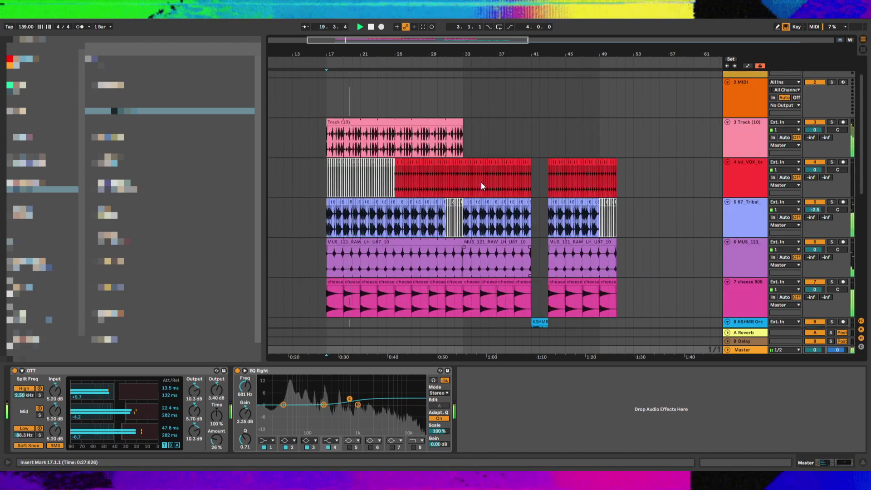
left_click(390, 170)
left_click_drag(393, 173, 328, 178)
key("ctrl+x")
left_click(548, 170)
key("ctrl+v")
left_click(398, 216)
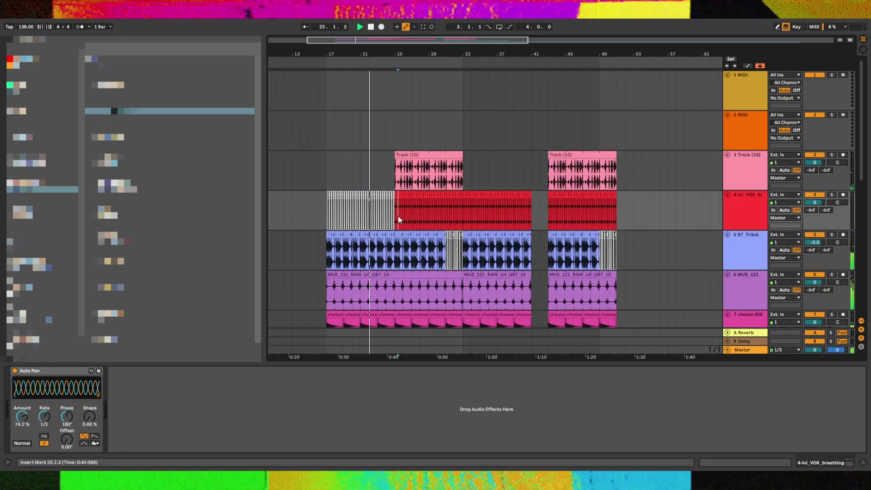
Select the Tribal KicknSnare clips in bars 23 to 25 and transpose them to 5 st
scroll(392, 215, "down", 3)
left_click(396, 198)
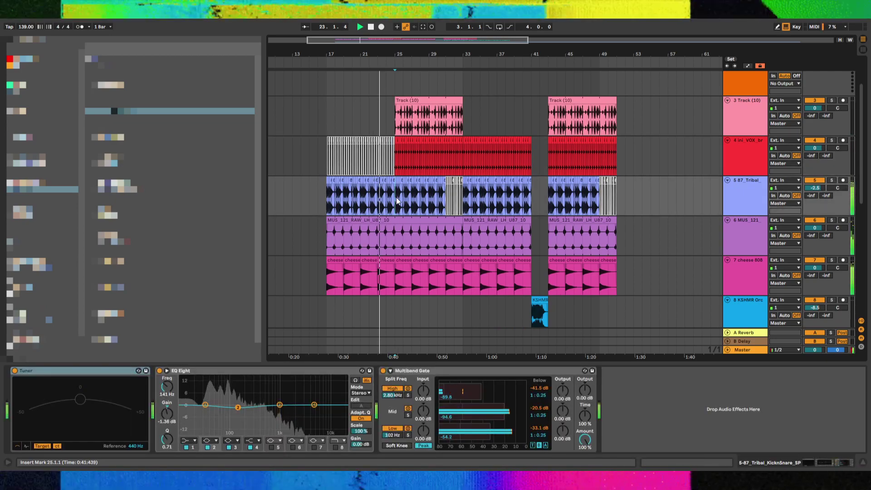
left_click_drag(396, 201, 361, 203)
scroll(390, 202, "up", 5)
left_click(360, 182)
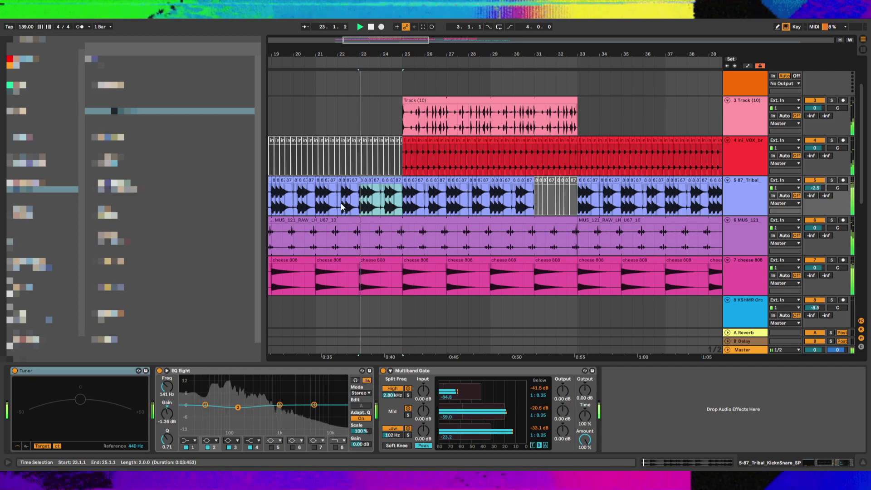
double_click(360, 182)
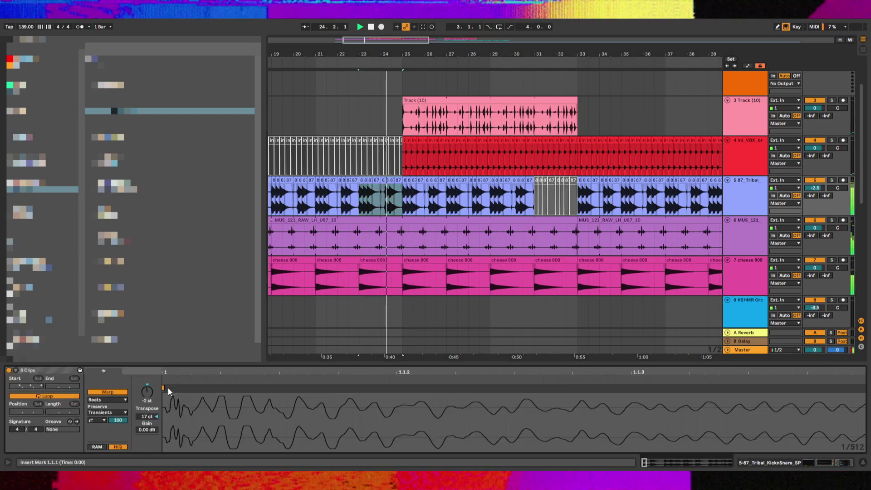
scroll(158, 401, "up", 2)
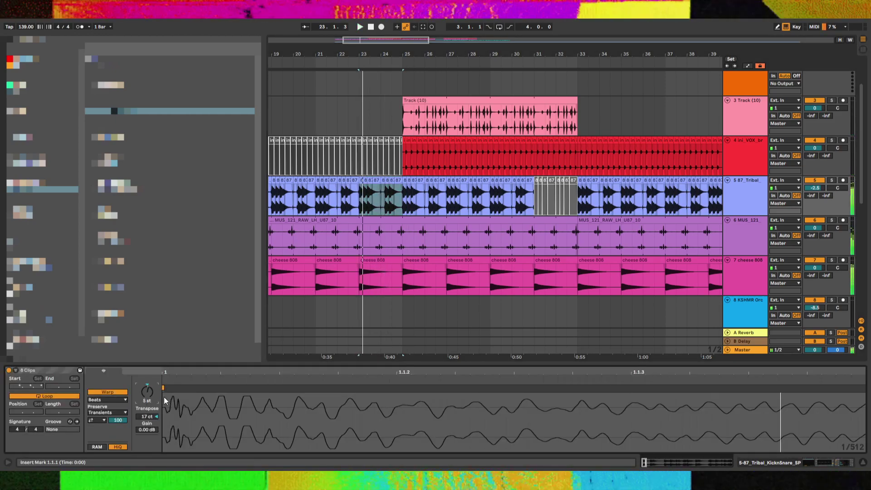
Try other warp settings on the transposed KicknSnare clips during playback and open the cheese 808 clip at bar 23
left_click(119, 400)
left_click(107, 434)
key("space")
key("Up")
key("Up")
key("space")
key("space")
key("Up")
left_click(376, 282)
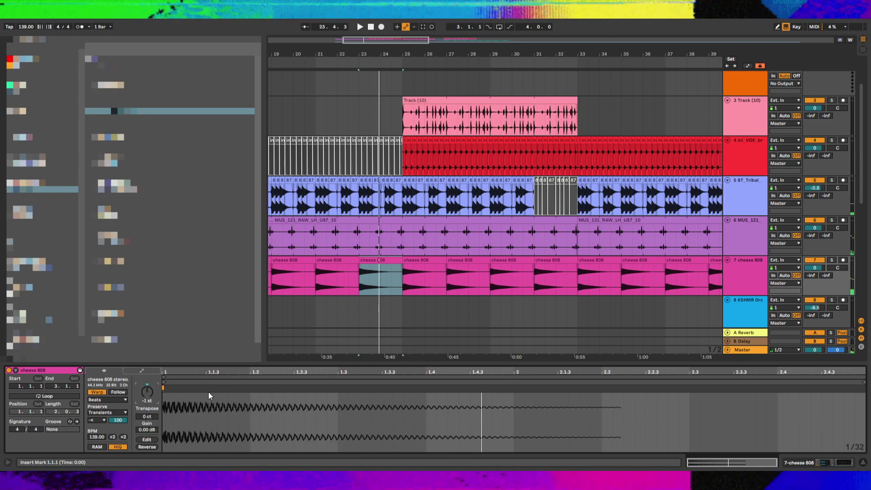
Reselect the KicknSnare clips in bars 23 to 25 and set their warp mode to Texture
left_click(398, 208)
left_click(398, 205)
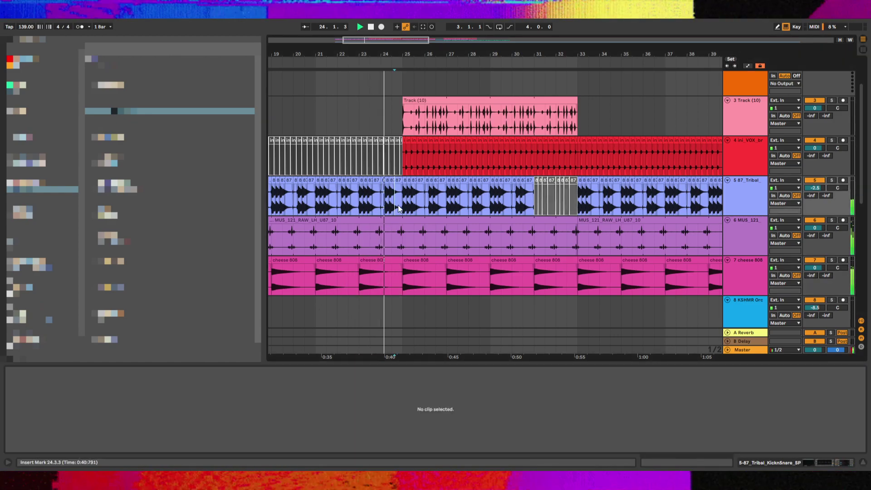
left_click_drag(401, 203, 362, 176)
left_click(126, 399)
left_click(127, 401)
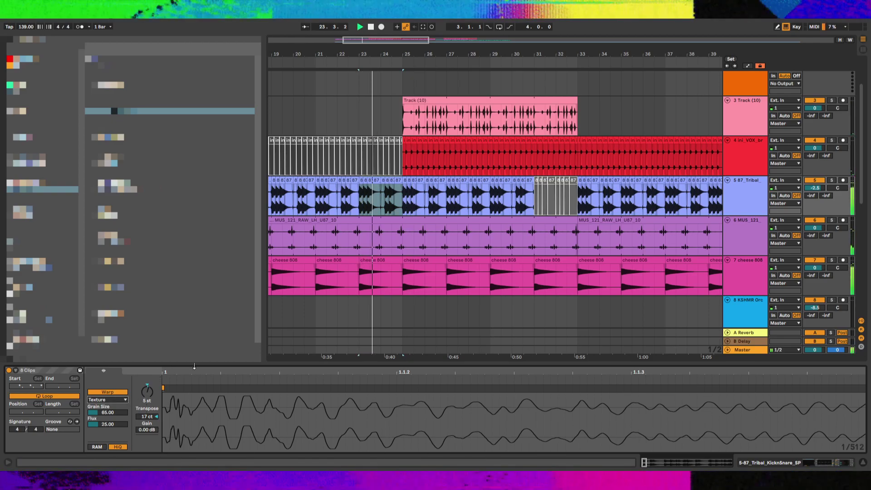
Resize the KicknSnare clip starting near 24.2.3 so it ends near beat 24.4 and audition bar 24
left_click(403, 200)
scroll(404, 200, "down", 3)
left_click_drag(404, 199, 333, 203)
left_click(374, 206)
scroll(389, 202, "up", 3)
left_click(412, 198)
key("plus")
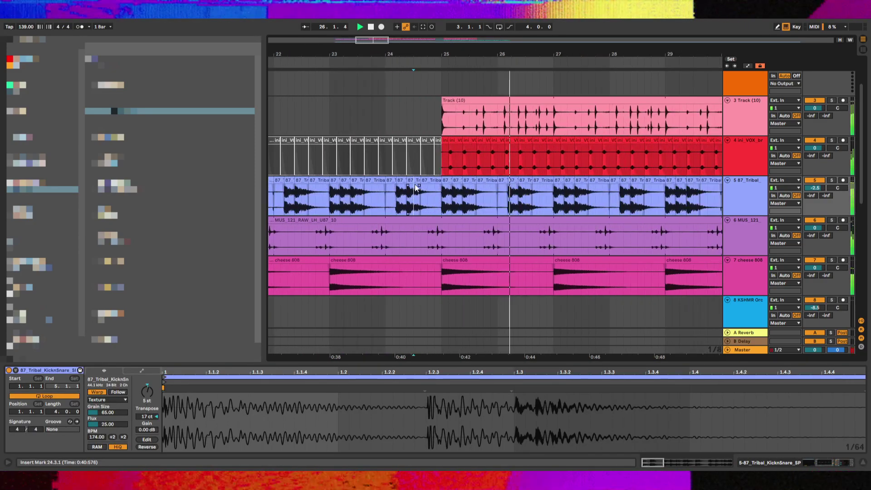
left_click(417, 182)
left_click(418, 181)
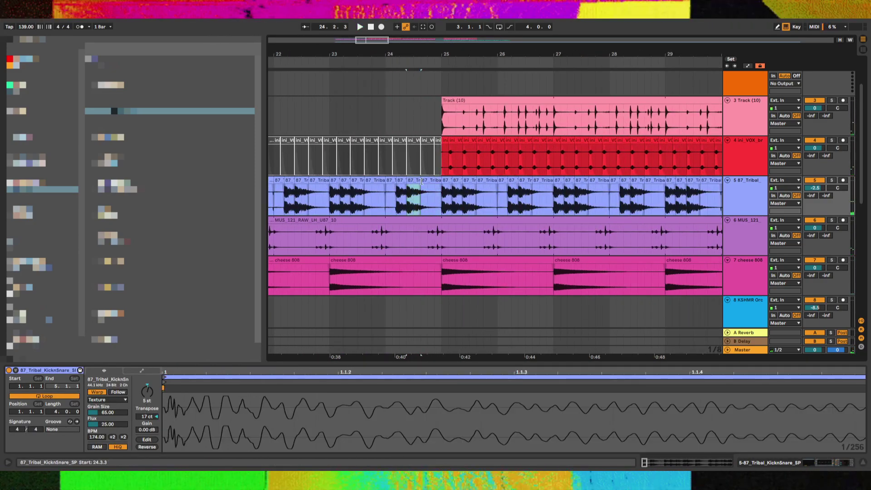
left_click_drag(418, 180, 439, 181)
key("space")
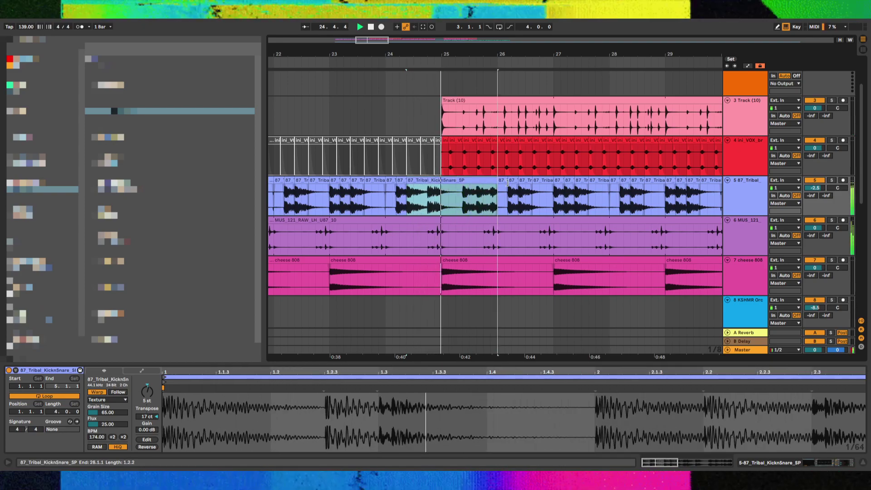
left_click(397, 195)
left_click(430, 189)
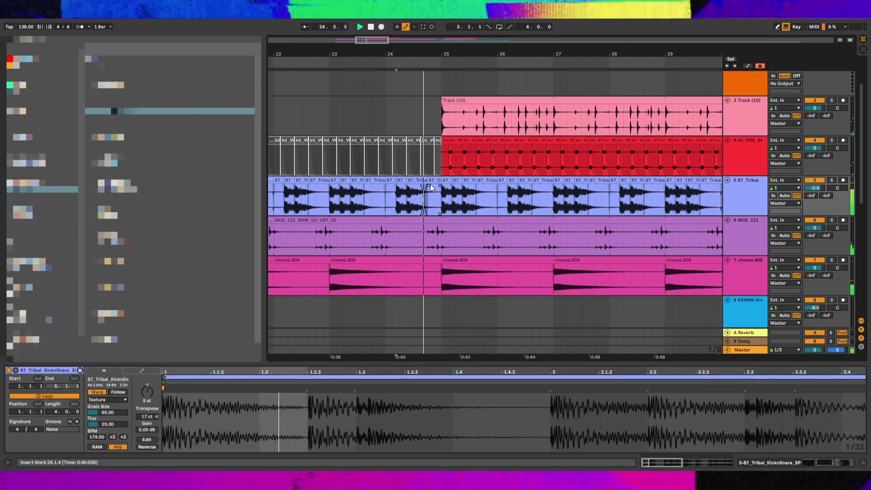
Audition the end of bar 23 and deactivate the KicknSnare clip from 24.1.1 to 24.1.4
left_click_drag(440, 194, 388, 184)
left_click(389, 191)
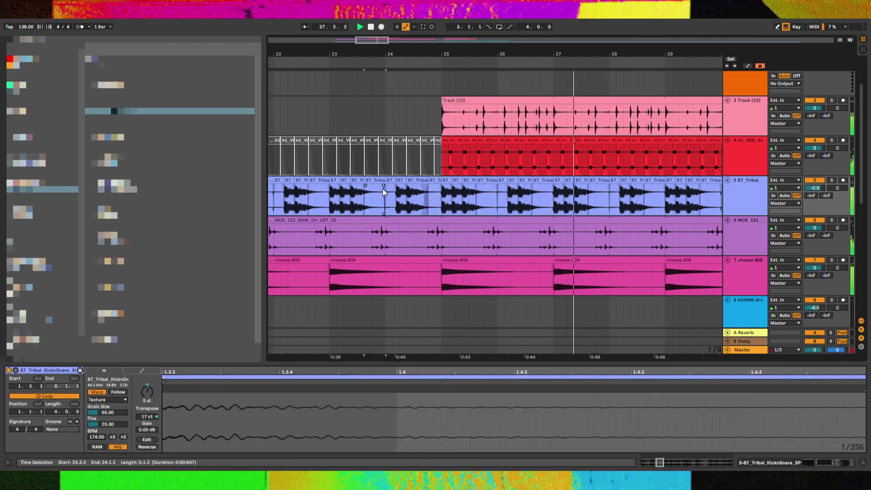
key("space")
left_click(357, 192)
key("space")
left_click(383, 190)
key("plus")
key("plus")
left_click(414, 182)
key("Delete")
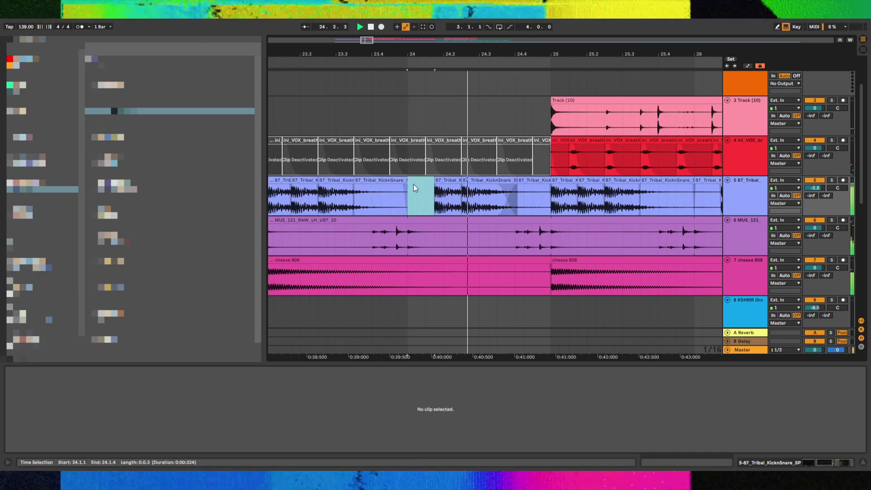
Deactivate the KicknSnare clip from 22.1.1 to 22.1.4 and play from 21.3.3
scroll(413, 184, "down", 5)
left_click(410, 191)
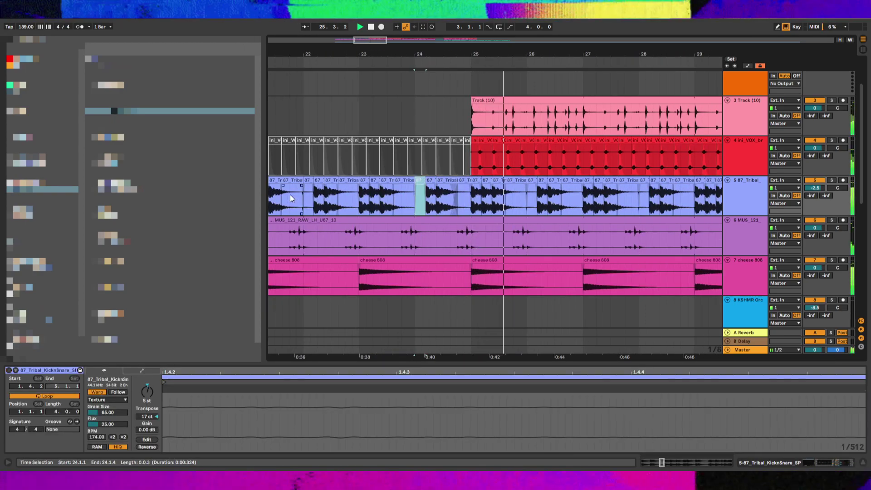
left_click(307, 183)
key("minus")
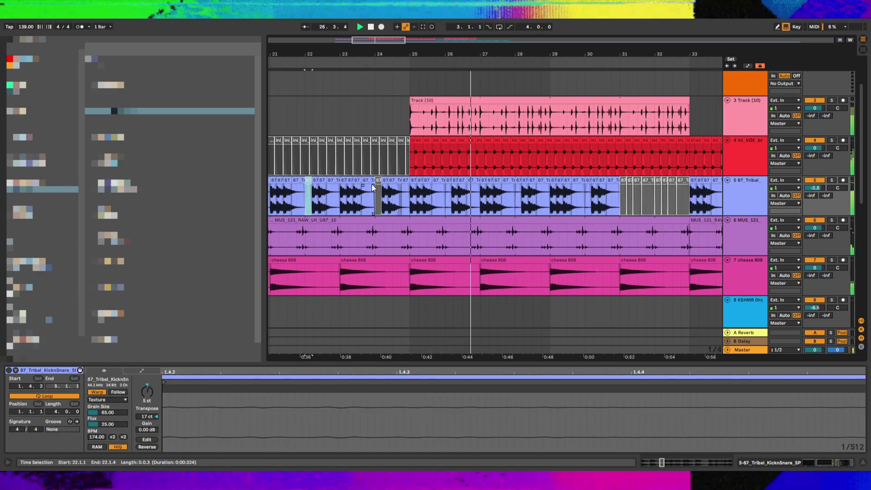
left_click(368, 182)
key("minus")
left_click(322, 198)
key("space")
key("space")
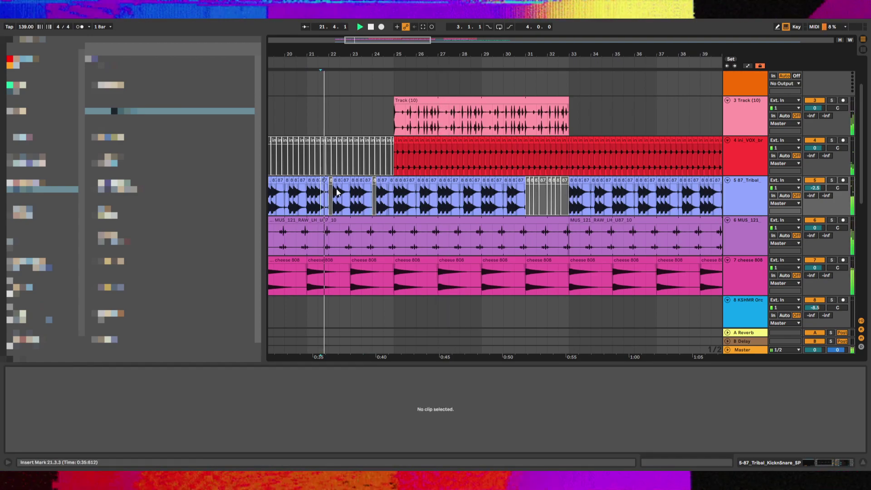
Trim the start of the last KicknSnare clip in bar 22 to about 22.3.4
key("plus")
key("plus")
key("plus")
left_click(351, 189)
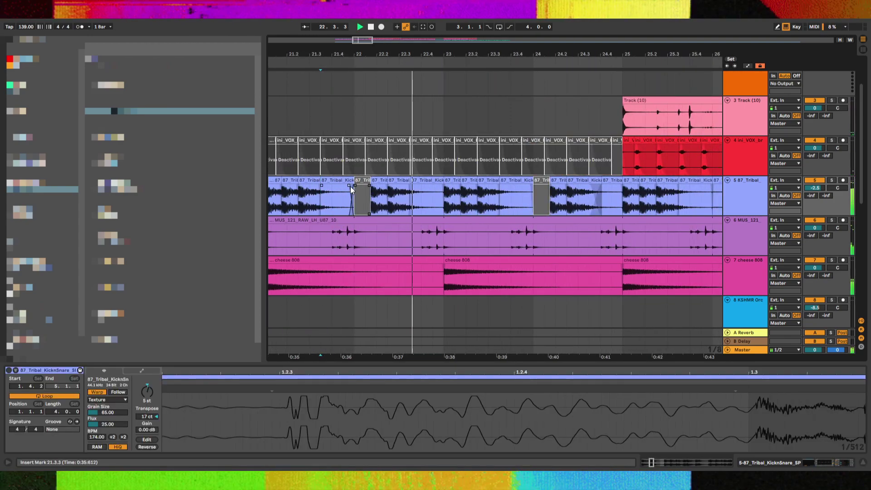
left_click(413, 186)
scroll(409, 184, "down", 5)
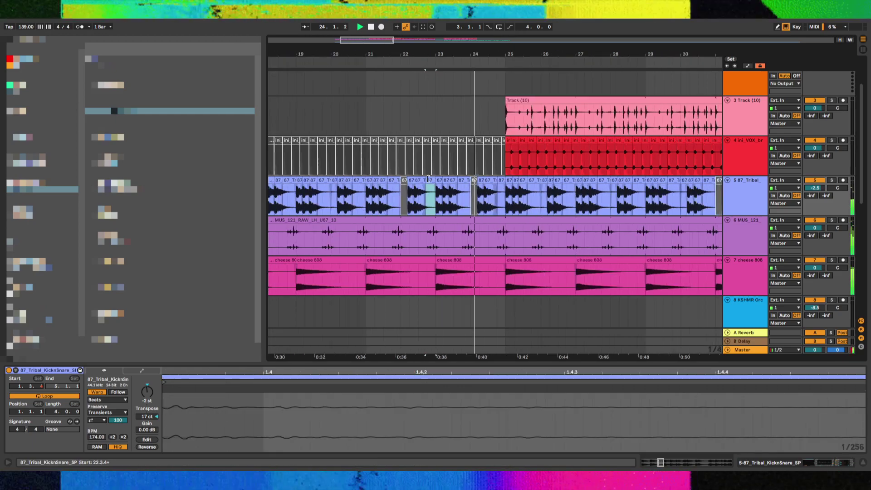
Copy the KicknSnare pattern of bars 21 to 23 to bar 17 and repeat it up to bar 21
left_click(393, 179, "shift")
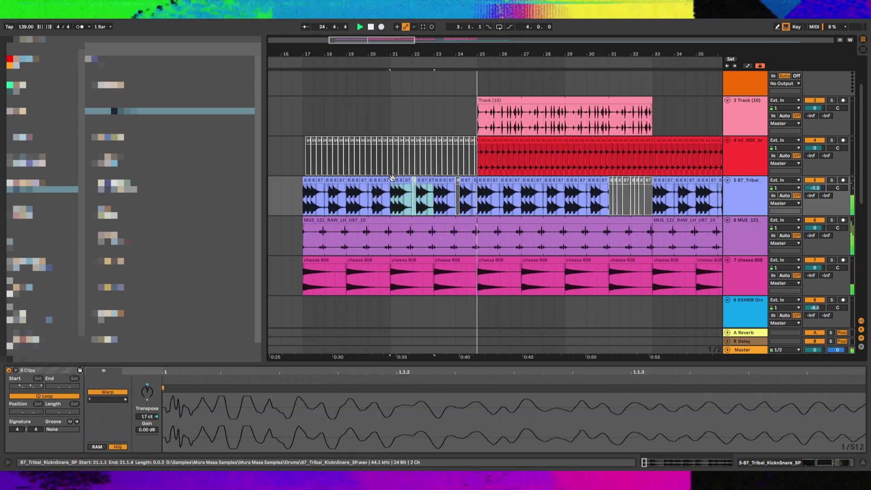
left_click(306, 181)
key("ctrl+v")
key("ctrl+d")
Duplicate the KicknSnare pattern of bars 17 to 25 repeatedly up to bar 49 and save the set
left_click_drag(311, 200, 434, 214)
key("Right")
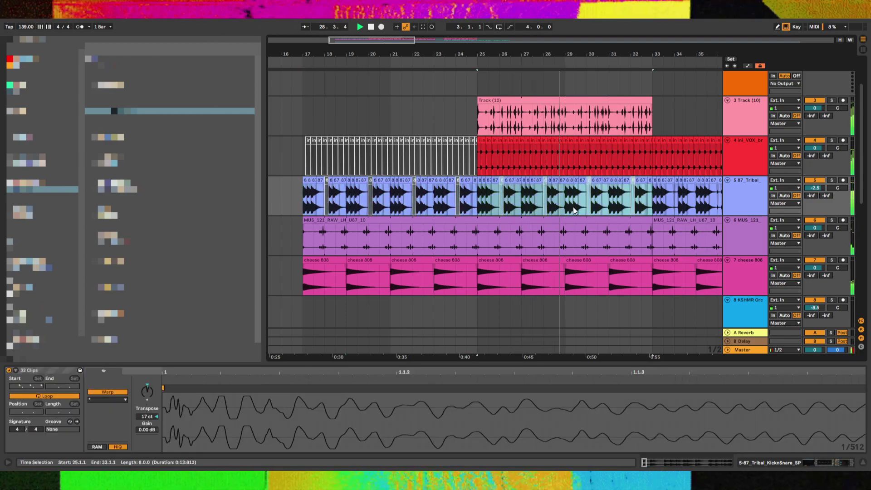
key("Right")
scroll(576, 209, "down", 5)
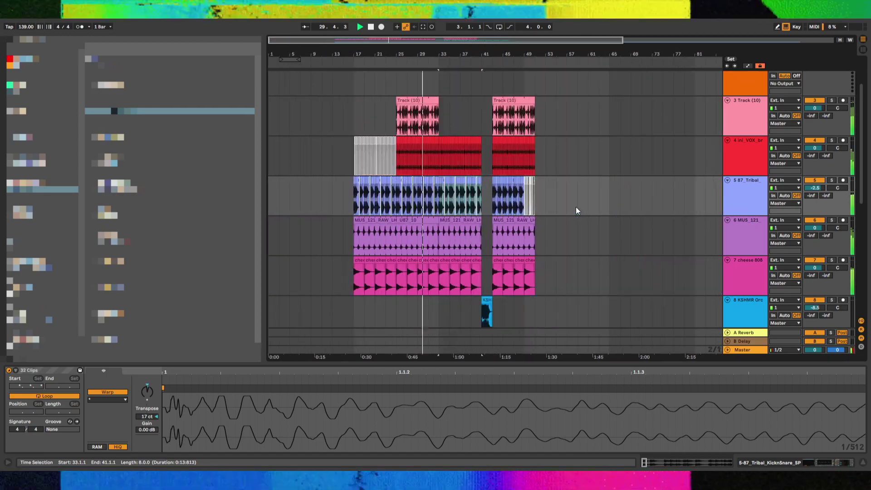
key("ctrl+d")
key("super+s")
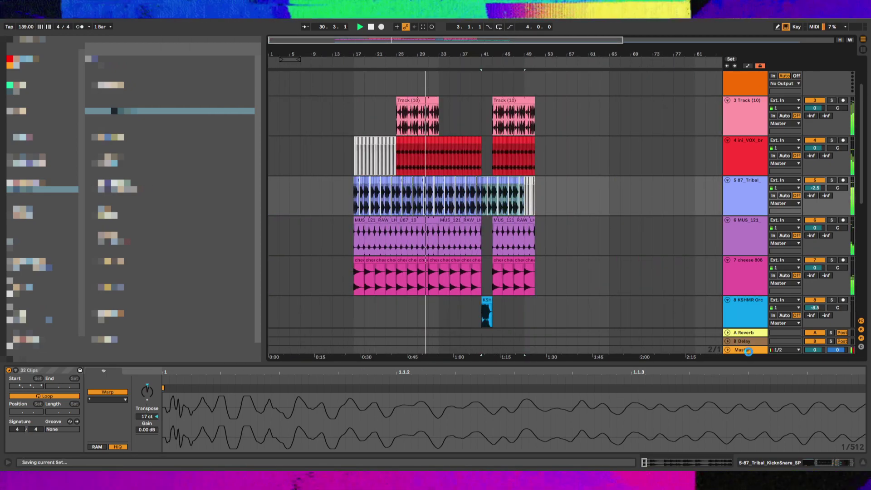
Move the first Track (10) clip to bar 33 and add EQ Eight to its track with a -4.34 dB cut at 1000 Hz
left_click(749, 351)
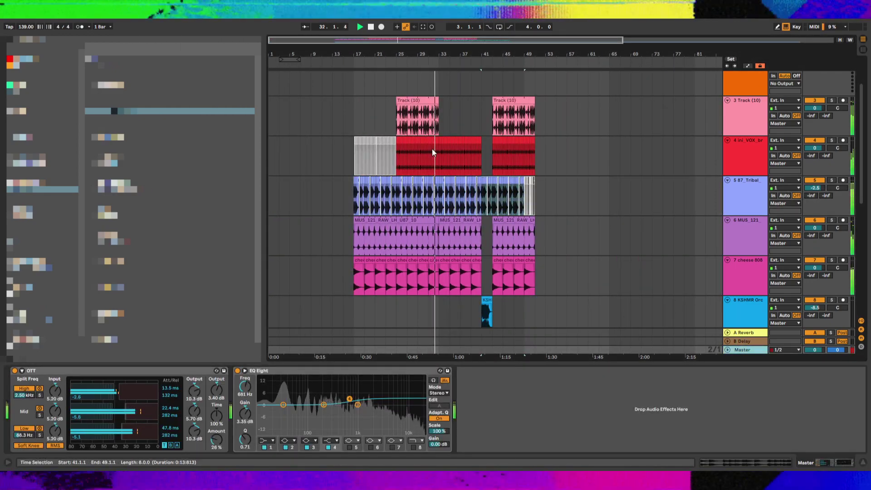
left_click(434, 117)
key("minus")
left_click(377, 105)
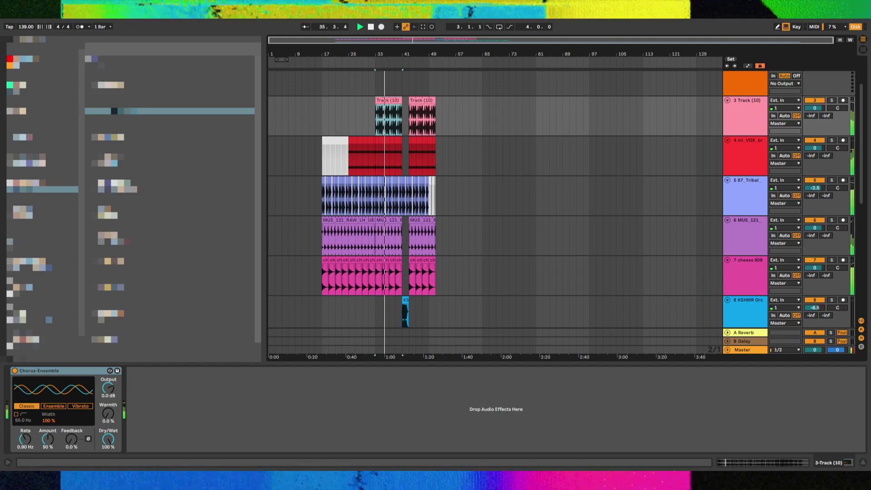
double_click(124, 111)
mouse_move(251, 405)
left_mouse_down()
mouse_move(250, 432)
mouse_move(250, 414)
left_mouse_up()
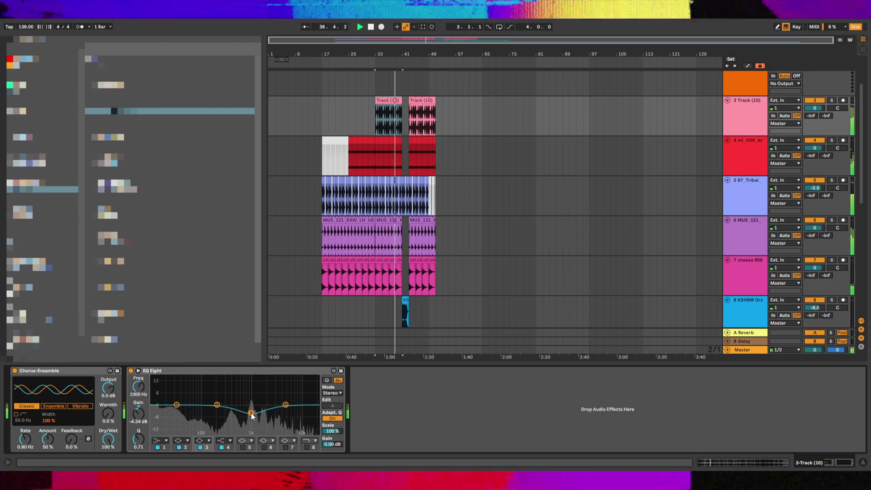
Play back the transition into bar 33 to check the drums, 808 and Track (10) loop together
left_click(370, 191)
key("plus")
key("plus")
left_click(361, 169)
key("space")
key("space")
key("plus")
left_click_drag(375, 209, 402, 200)
left_click_drag(477, 201, 499, 197)
left_click(396, 269)
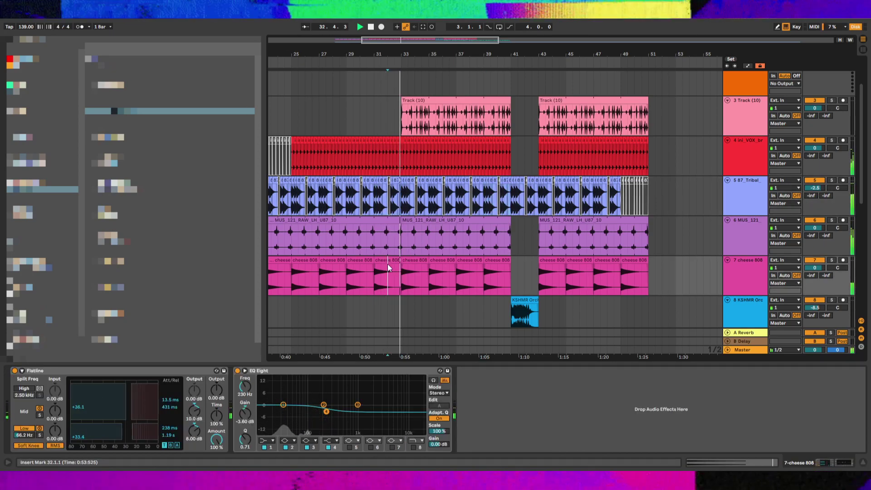
Deactivate the MUS_121 audio from 33.3 to 34.3 and duplicate the two-bar pattern from bar 33 up to bar 41
left_click(394, 265)
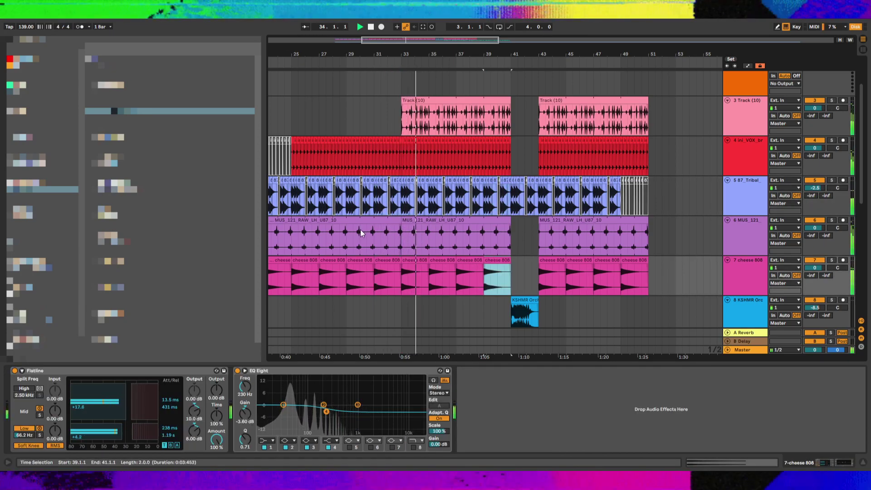
left_click(424, 238)
key("plus")
left_click_drag(422, 235, 389, 240)
key("0")
left_click(392, 238)
key("space")
key("space")
key("ctrl+d")
key("ctrl+d")
key("ctrl+d")
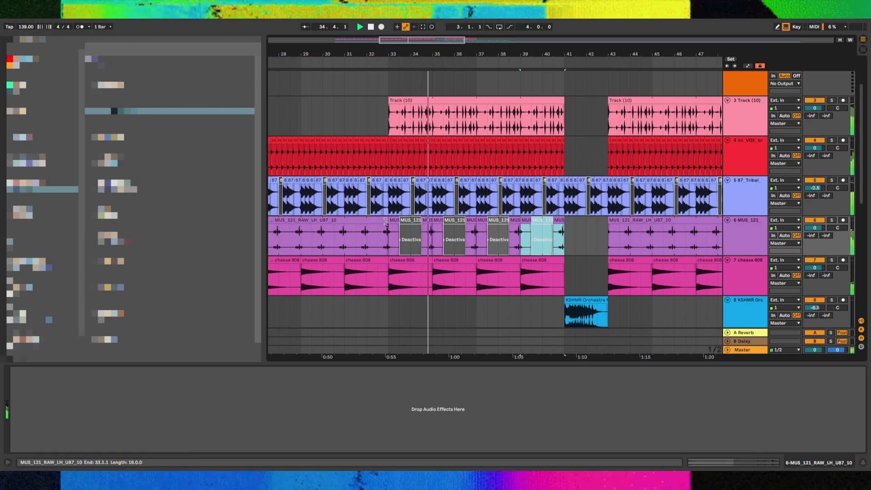
Copy the MUS_121 pattern of bars 33 to 41 to bars 17 and 25
left_click(391, 215, "shift")
left_click(393, 225)
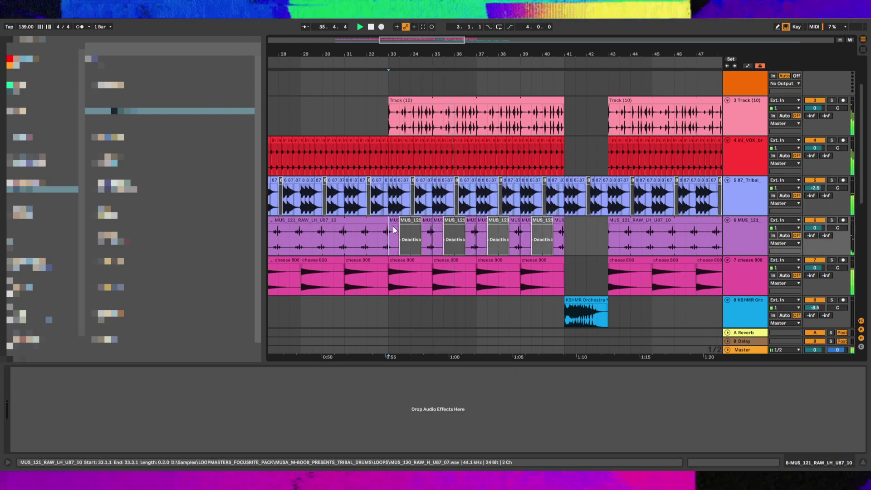
left_click(557, 224, "shift")
mouse_move(427, 40)
left_mouse_down()
mouse_move(427, 29)
mouse_move(417, 29)
left_mouse_up()
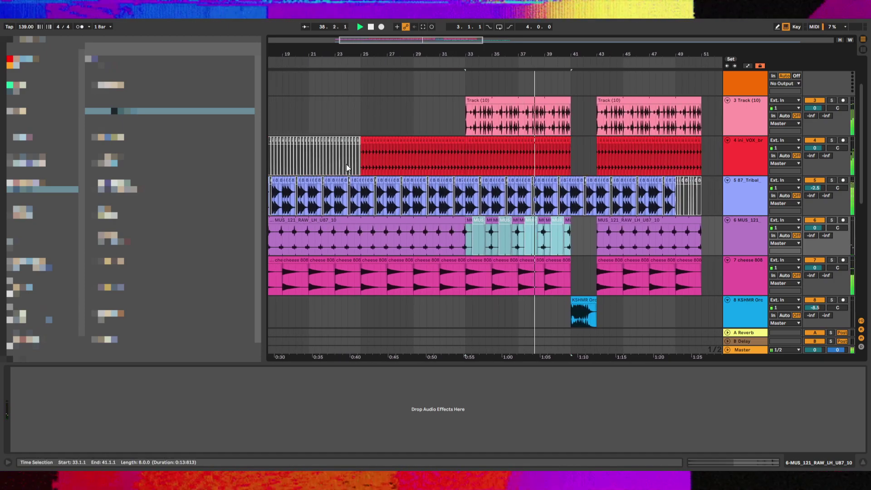
left_click(323, 220)
key("ctrl+v")
key("ctrl+v")
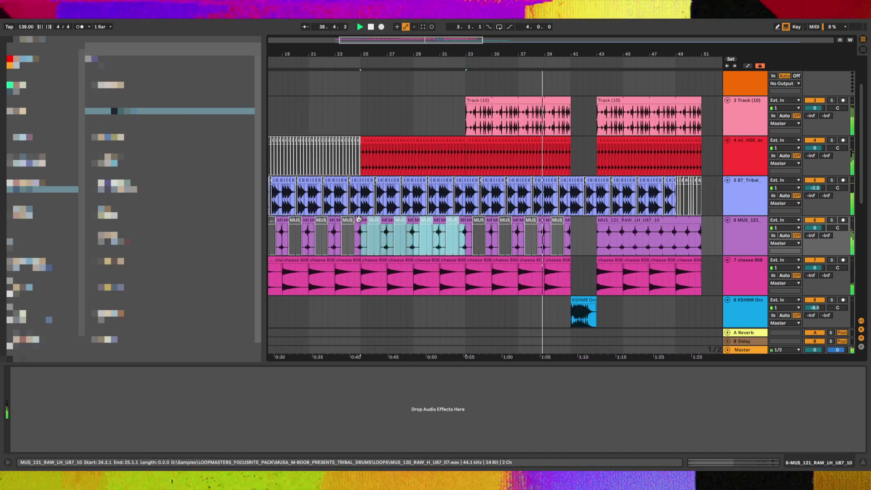
Deactivate the last half bar of the MUS_121 pattern, from 40.3 to bar 41
left_click(540, 204)
scroll(546, 203, "up", 3)
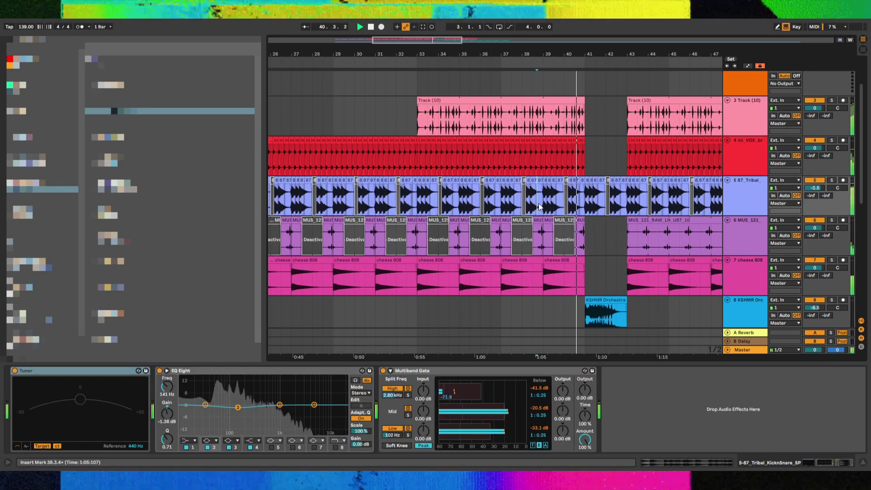
left_click(580, 229)
left_click_drag(581, 229, 575, 230)
key("0")
Delete all KicknSnare clips after bar 41, including those under the orchestral fill
left_click_drag(586, 200, 616, 195)
key("Delete")
scroll(629, 201, "down", 3)
scroll(642, 202, "down", 5)
key("Delete")
Copy the KicknSnare pattern of bars 33 to 41 to bar 43
left_click_drag(473, 198, 431, 272)
key("shift+Up")
key("shift+Up")
left_click(488, 200)
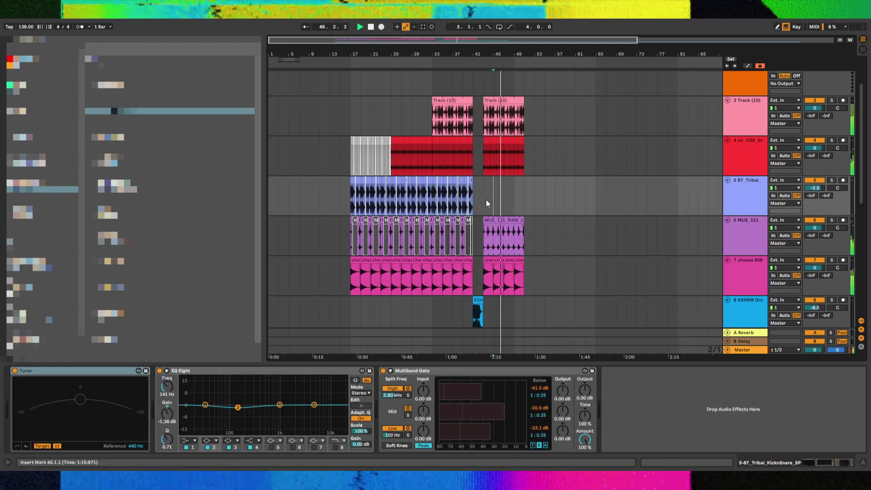
left_click(485, 201)
key("ctrl+v")
Play back the arrangement from bar 33 to check the thinned-out percussion
left_click(431, 206)
key("space")
key("space")
key("space")
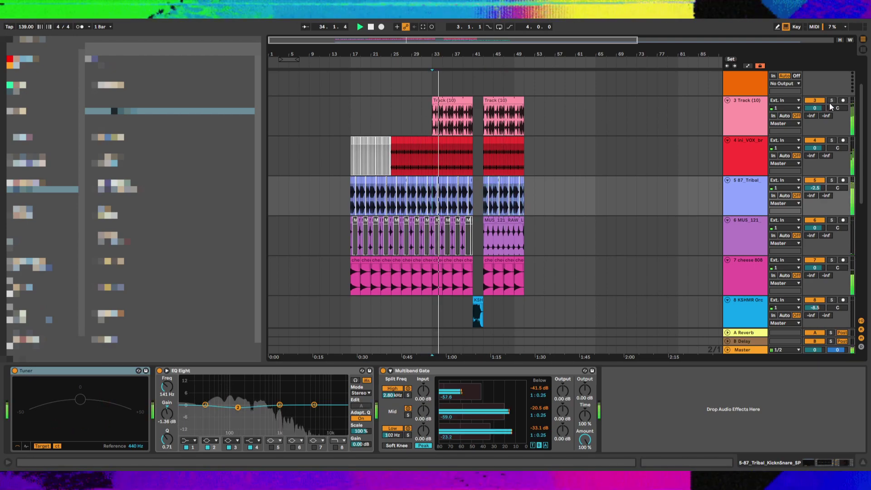
scroll(424, 195, "up", 3)
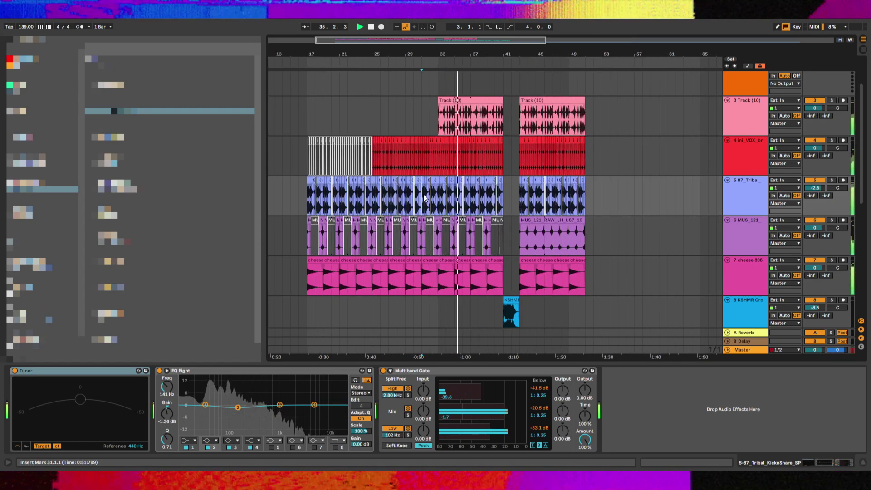
Copy bars 39 to 41 of the KicknSnare, MUS_121 and cheese 808 tracks to bar 37
mouse_move(488, 278)
left_mouse_down()
mouse_move(513, 219)
mouse_move(506, 197)
mouse_move(486, 271)
left_mouse_up()
left_click(474, 200)
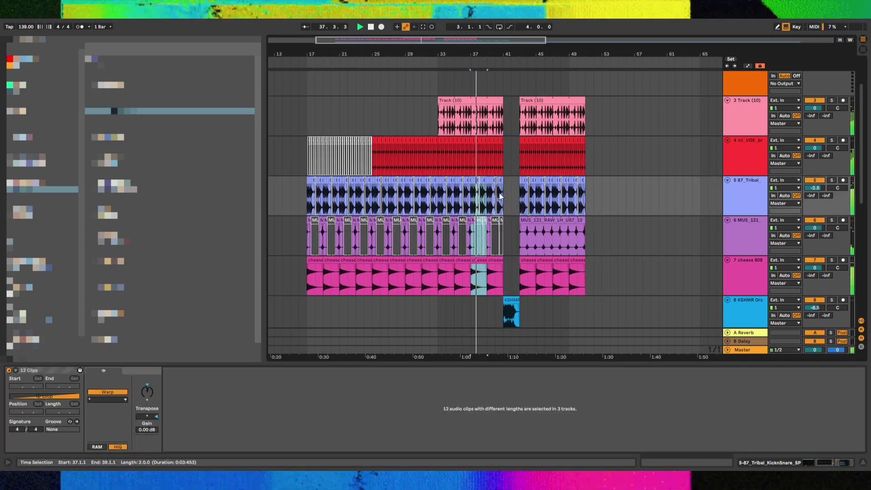
left_click(498, 194)
scroll(499, 193, "up", 3)
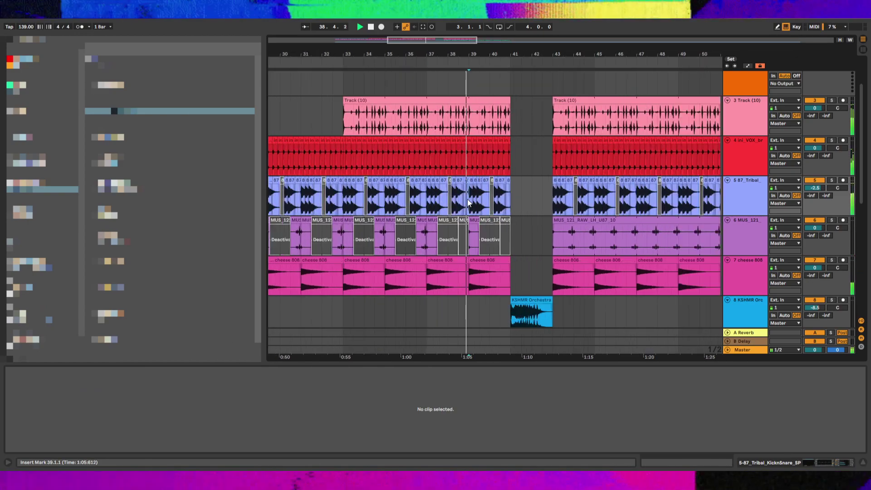
scroll(468, 203, "up", 3)
Solo the 87_Tribal track and play its KicknSnare pattern from around bar 38
left_click(443, 200)
key("space")
key("space")
left_click(832, 181)
key("m")
key("space")
key("space")
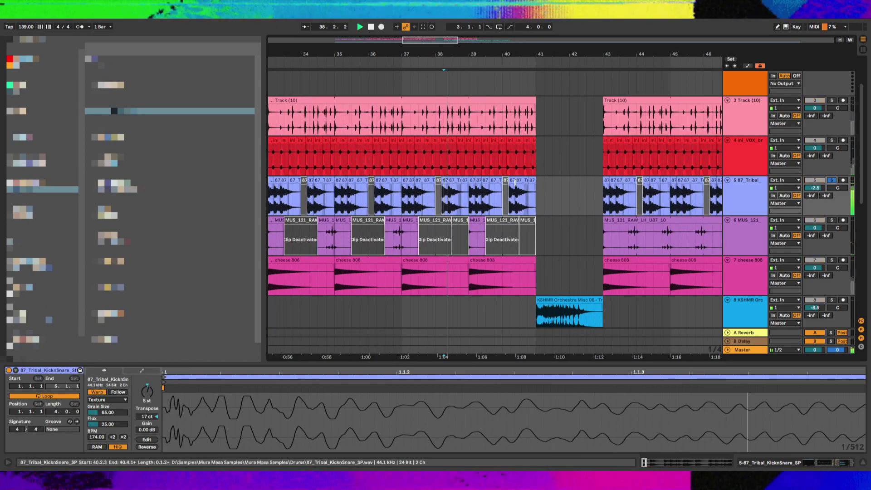
Try transposing the KicknSnare clips from 37.2.3 to bar 39 up to 10 st
left_click(421, 182)
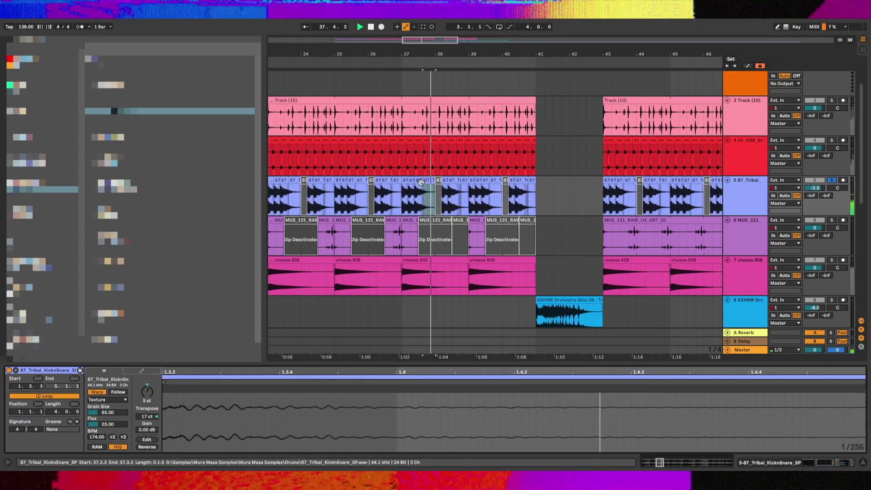
left_click(457, 181)
left_click(466, 181, "shift")
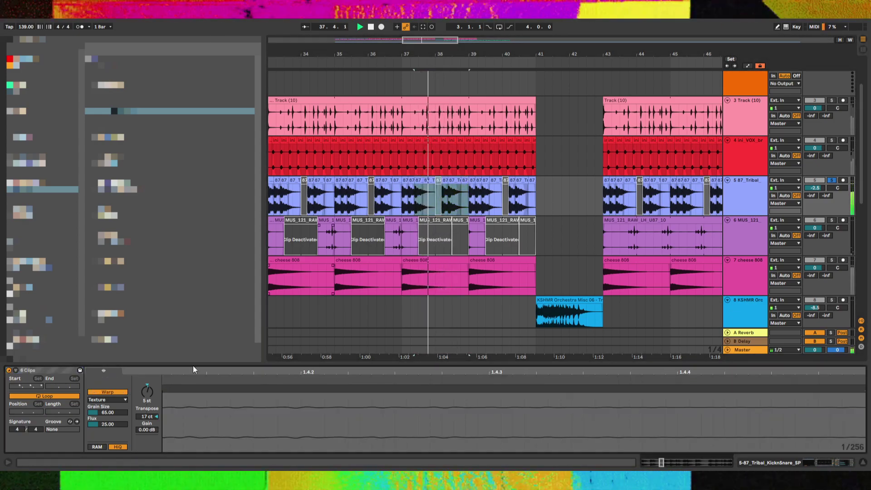
key("Up")
key("Up")
key("Up")
key("Up")
key("Up")
key("Up")
key("Up")
key("Up")
key("Up")
key("Up")
key("Up")
key("space")
key("space")
key("space")
key("space")
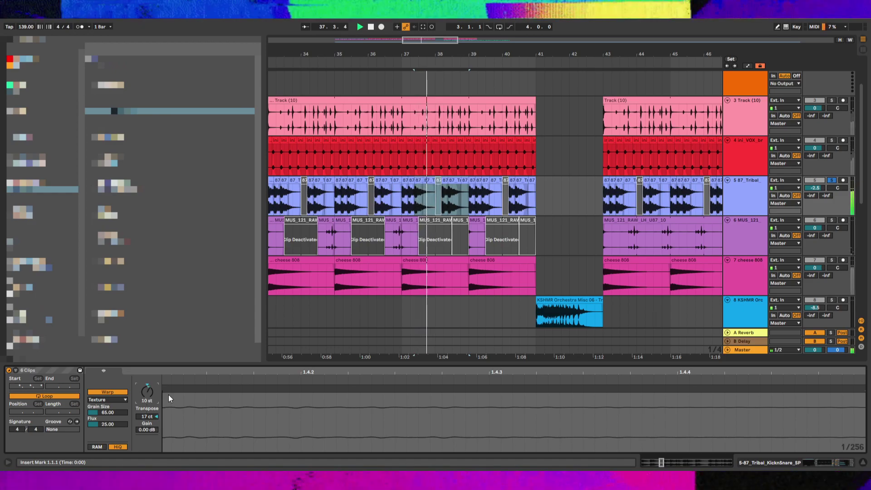
key("ctrl+z")
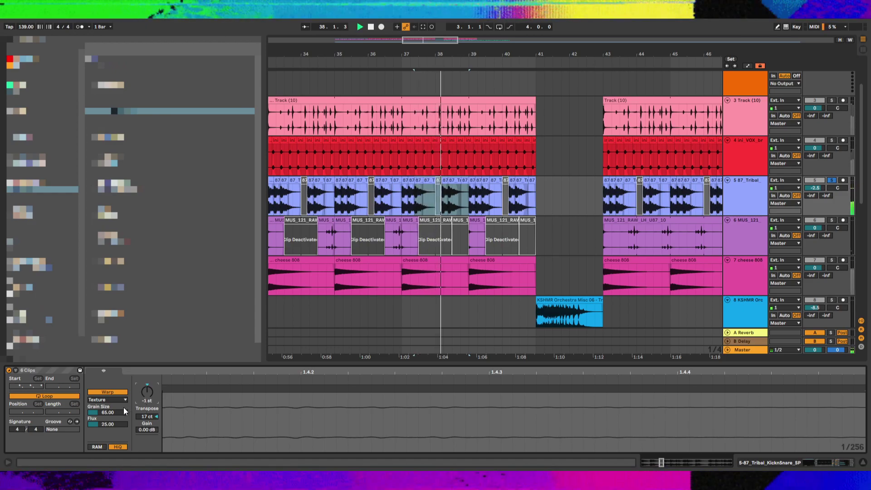
Try the Tones warp mode on the selected KicknSnare clips with a transposition of 10 to 11 st
left_click(121, 400)
left_click(108, 413)
key("space")
key("space")
left_click(138, 401)
key("Up")
key("Up")
key("Up")
key("Up")
key("Up")
key("Up")
key("Up")
key("Up")
key("Up")
key("Up")
key("Up")
key("Up")
key("space")
key("space")
key("Down")
key("space")
key("space")
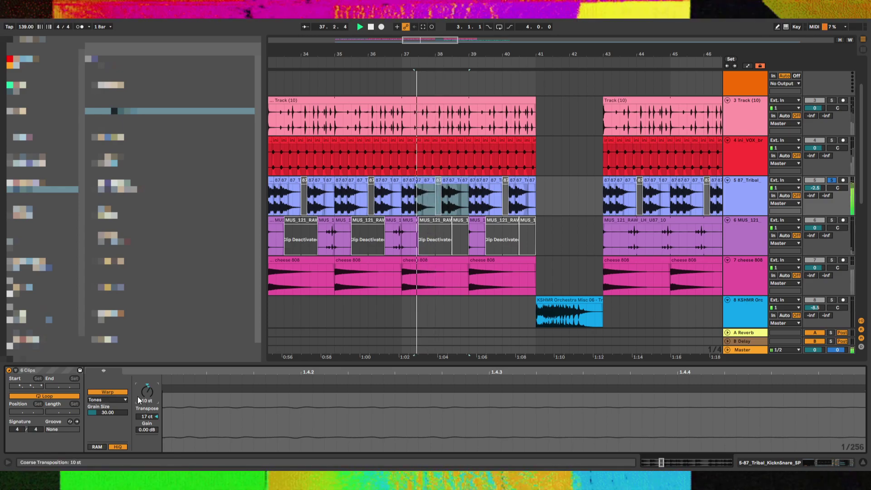
key("Up")
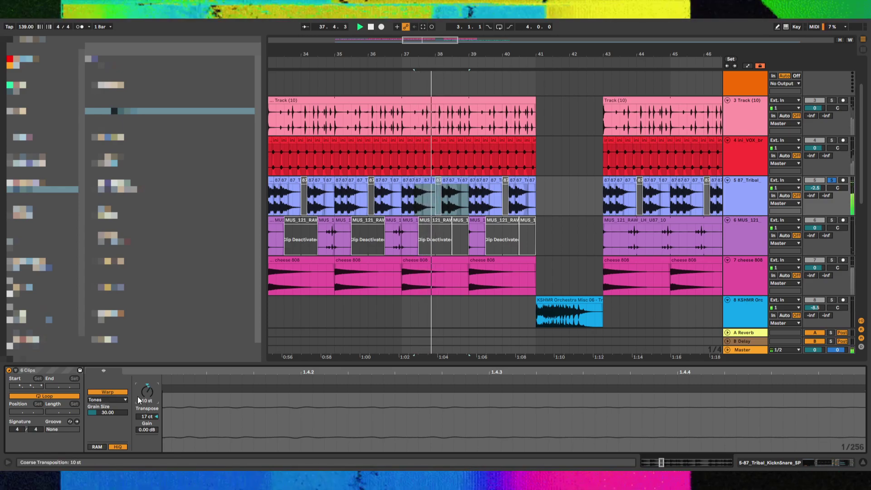
Set the selected KicknSnare clips to Complex warp mode with a transposition of 5 st
left_click(125, 399)
left_click(114, 422)
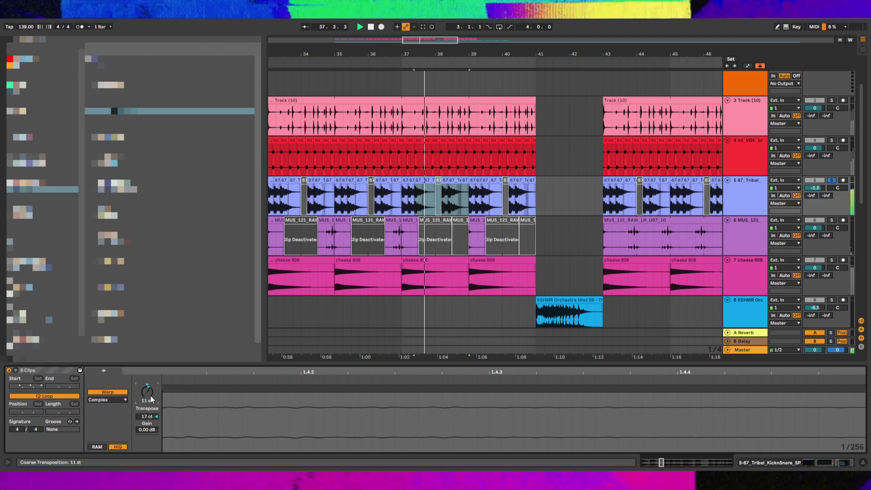
left_click_drag(151, 396, 151, 403)
key("space")
key("space")
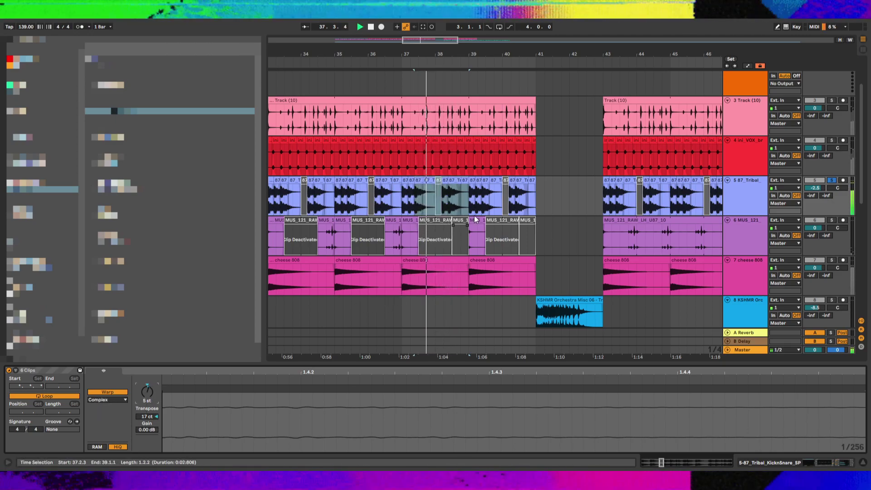
Duplicate the KicknSnare pattern of bars 37 to 39 to bar 39
left_click(420, 182)
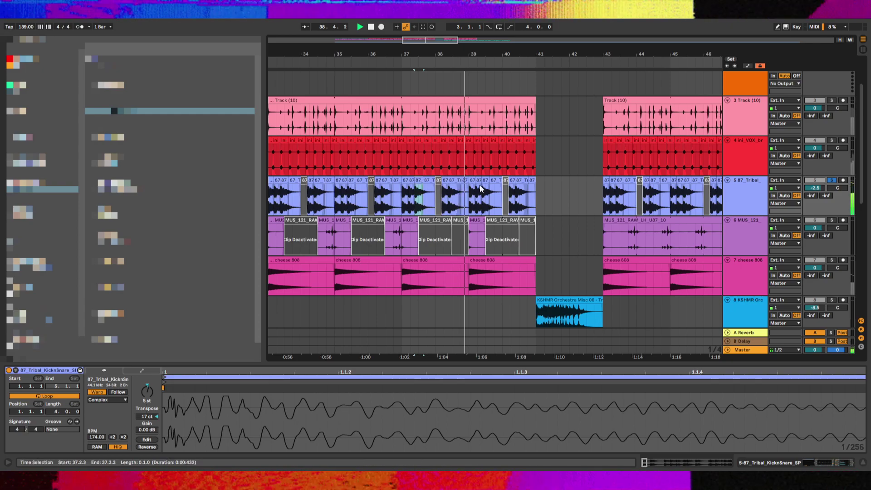
left_click(465, 181)
key("space")
key("space")
left_click_drag(469, 199, 401, 207)
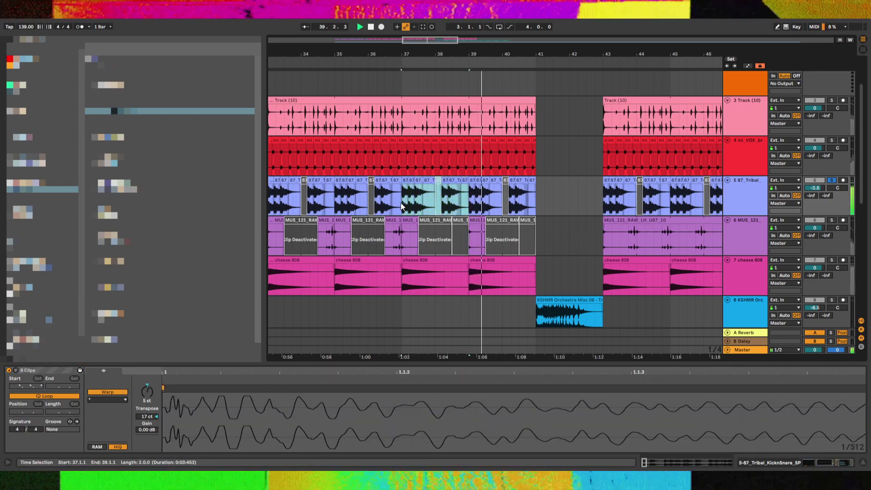
key("ctrl+d")
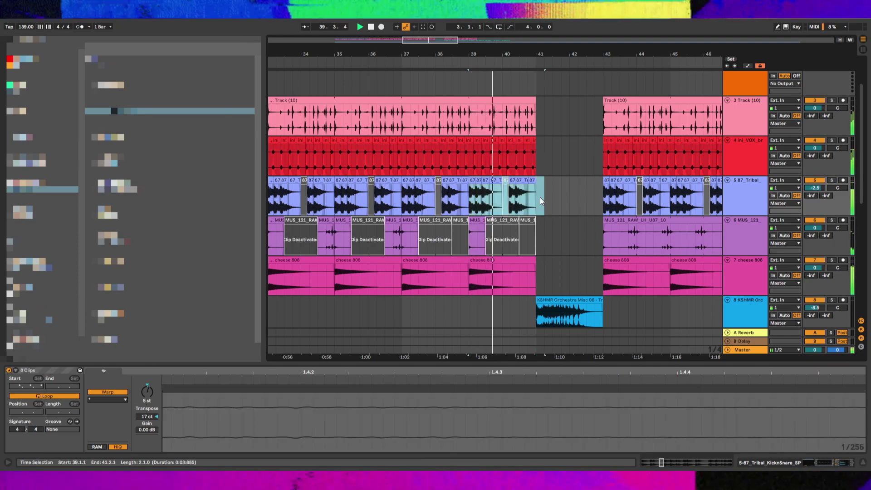
Copy the KicknSnare pattern of bars 39 to 41 to bar 31
left_click(537, 199)
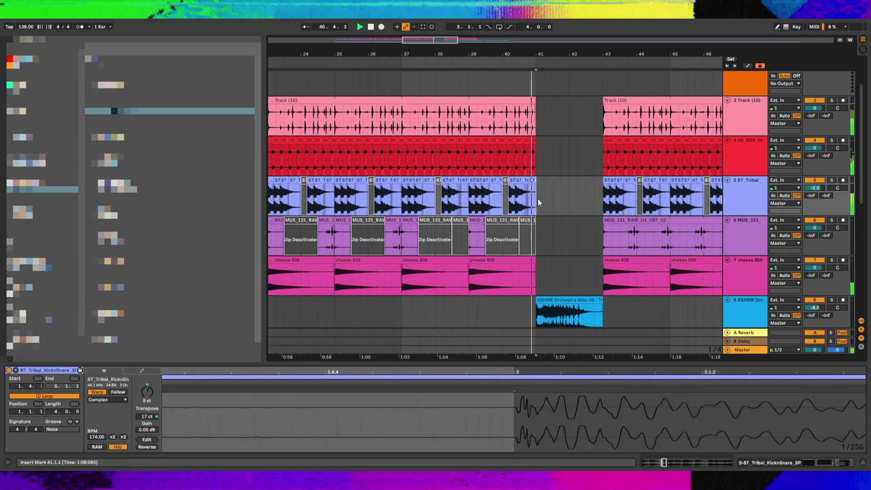
key("minus")
key("minus")
left_click_drag(538, 199, 509, 213)
key("minus")
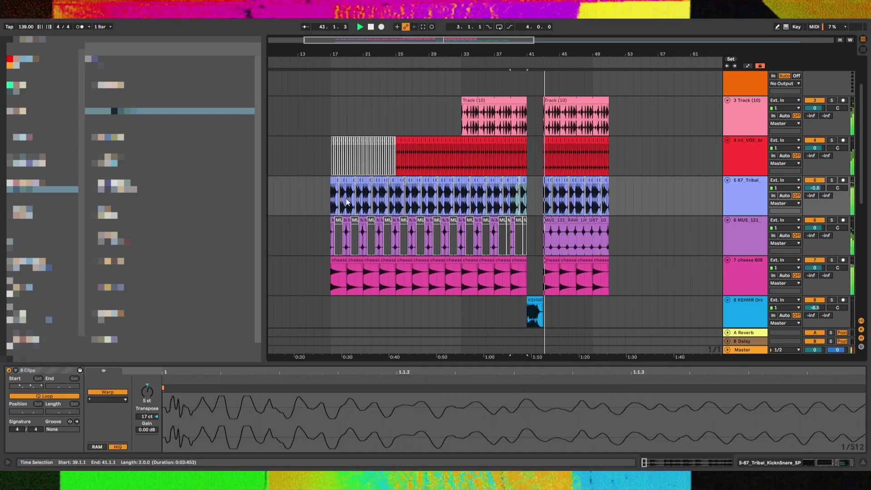
left_click(378, 198)
key("Down")
key("Down")
key("Down")
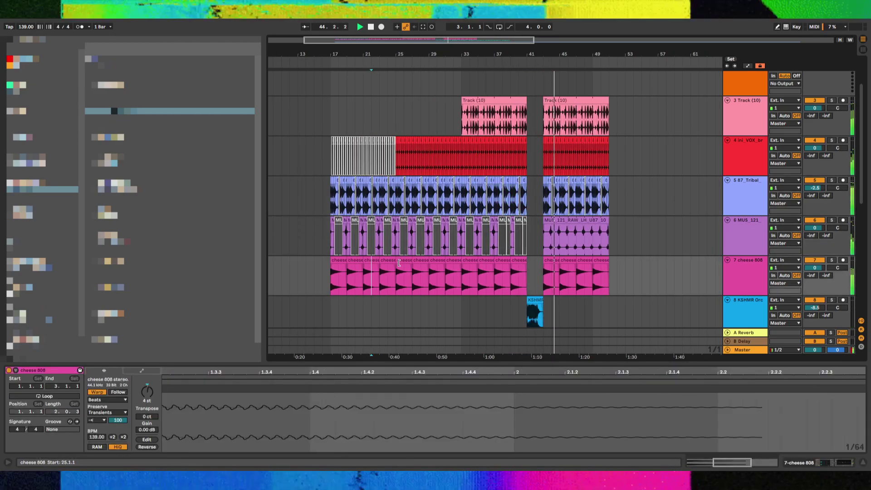
key("Right")
key("Up")
key("Up")
key("Up")
left_click(389, 176)
left_click(440, 193)
left_click(455, 174)
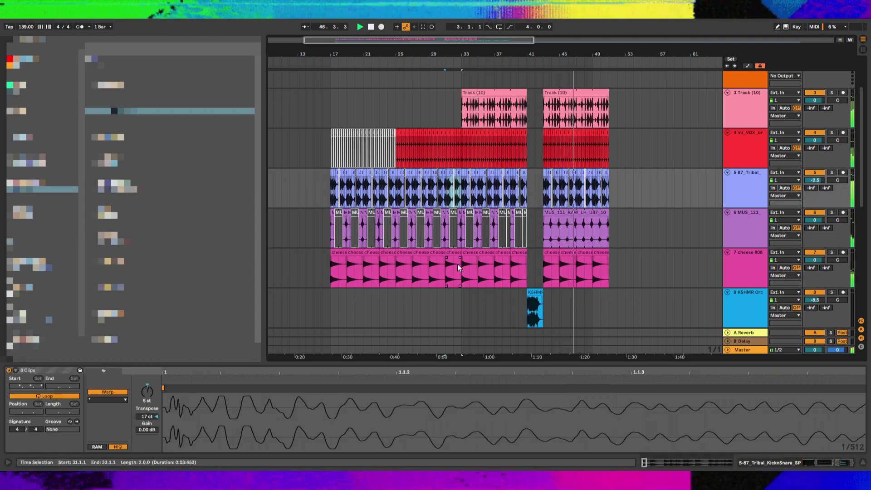
Inspect the transposition of the last two cheese 808 clips and play back from 48.3 to hear Track (19) against them
left_click(530, 192)
left_click(594, 194)
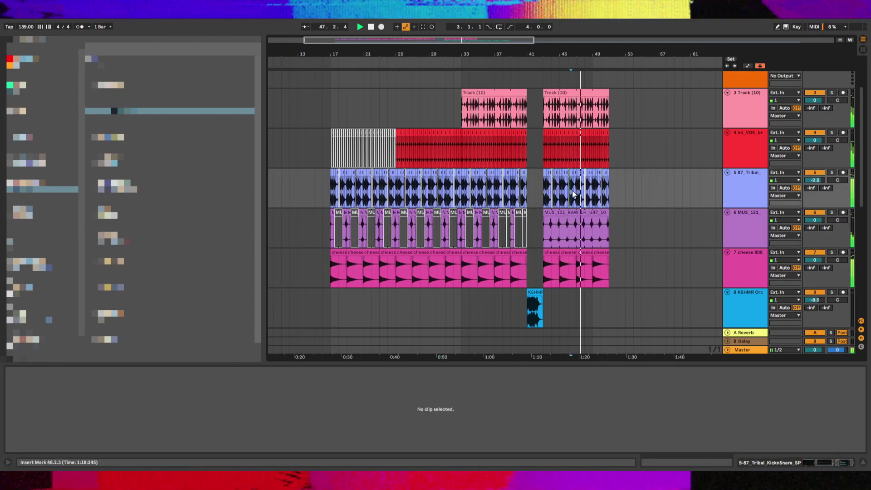
double_click(596, 198)
left_click(588, 255)
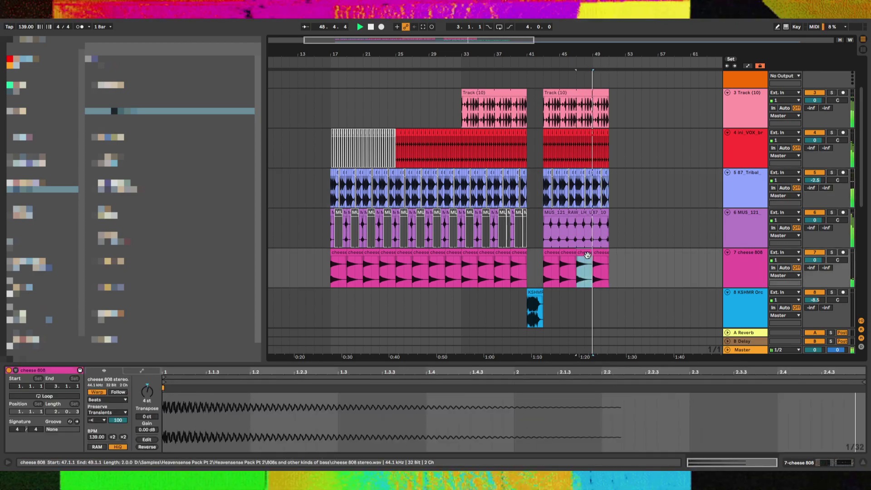
left_click(599, 258)
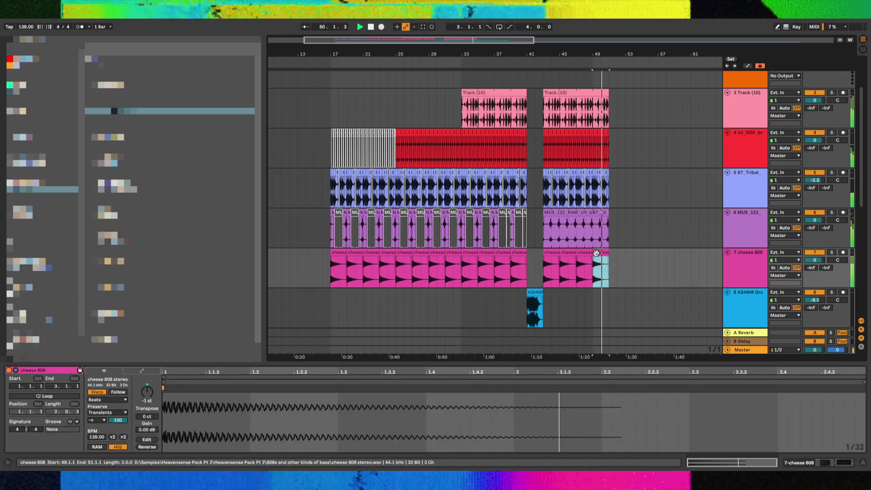
scroll(597, 256, "down", 5)
left_click(597, 254)
left_click(589, 231)
key("space")
key("space")
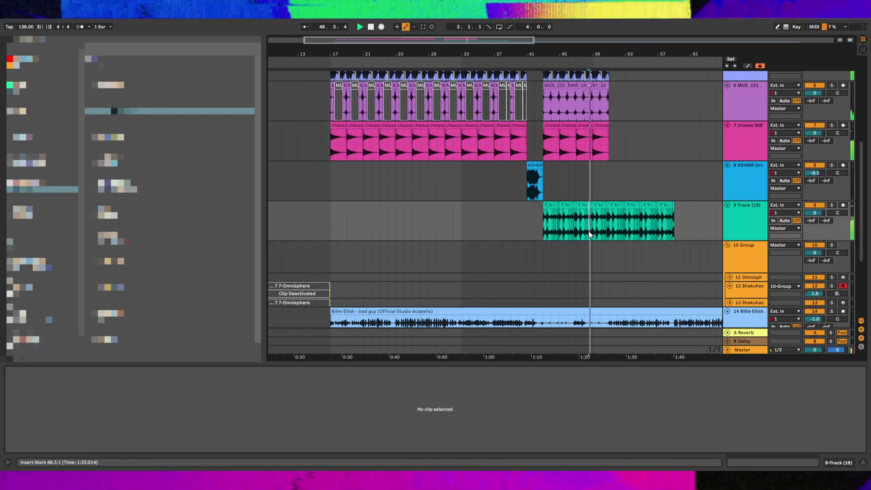
Split the Track (19) clip that starts at bar 49 at 49.2.3 and select its first part
key("plus")
key("plus")
left_click(597, 219)
scroll(608, 220, "up", 5)
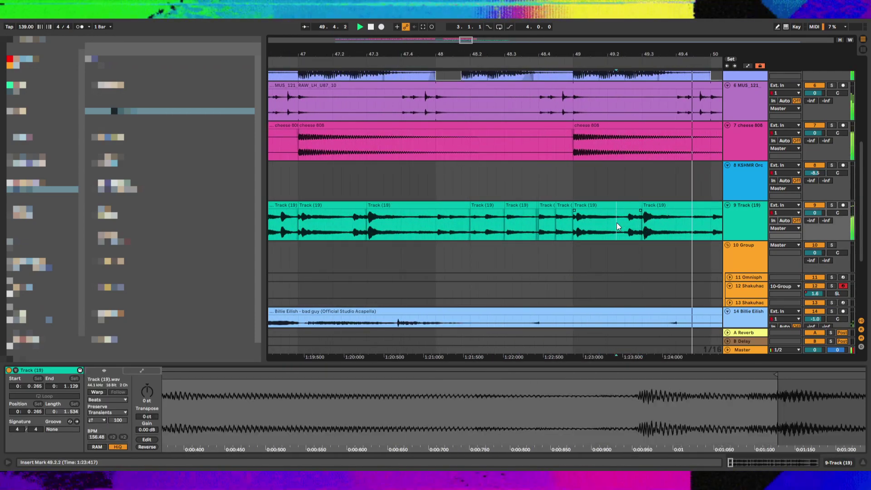
left_click(626, 218)
key("ctrl+e")
left_click(593, 209)
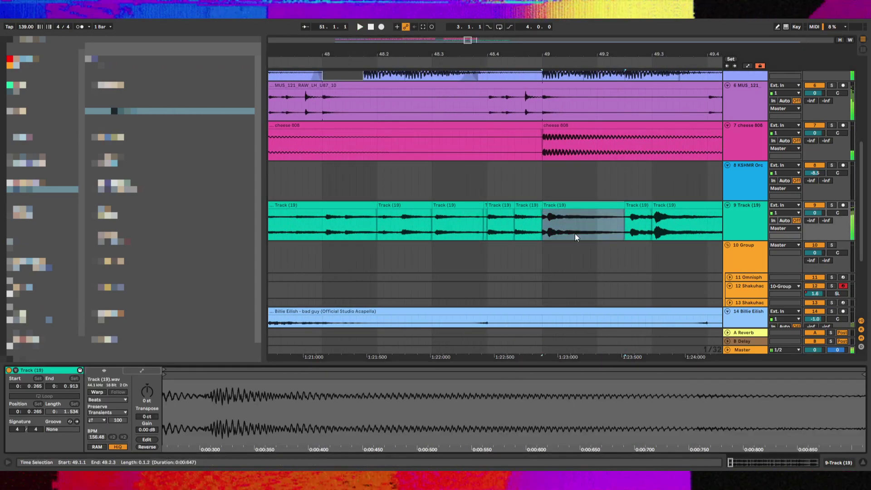
Transpose the Track (19) clip from bar 49 to 49.2.3 to -3 st, auditioning each change
left_click_drag(144, 386, 141, 390)
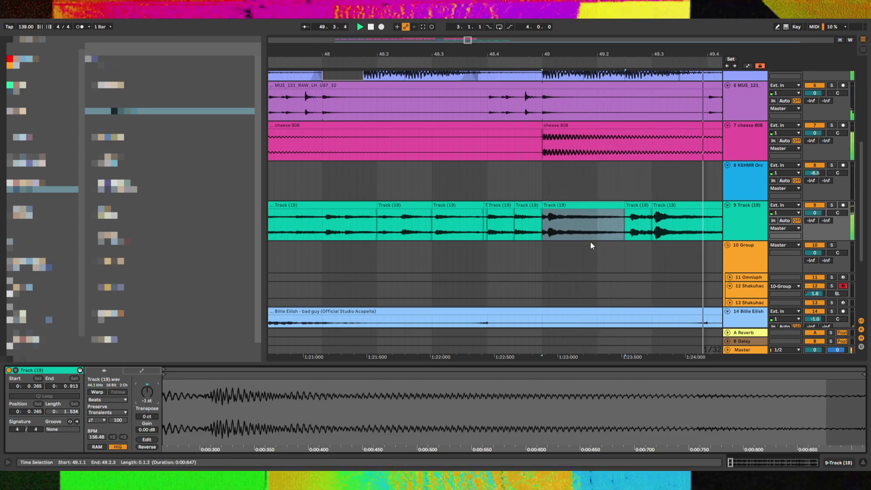
key("Down")
key("space")
key("space")
key("Down")
key("space")
key("space")
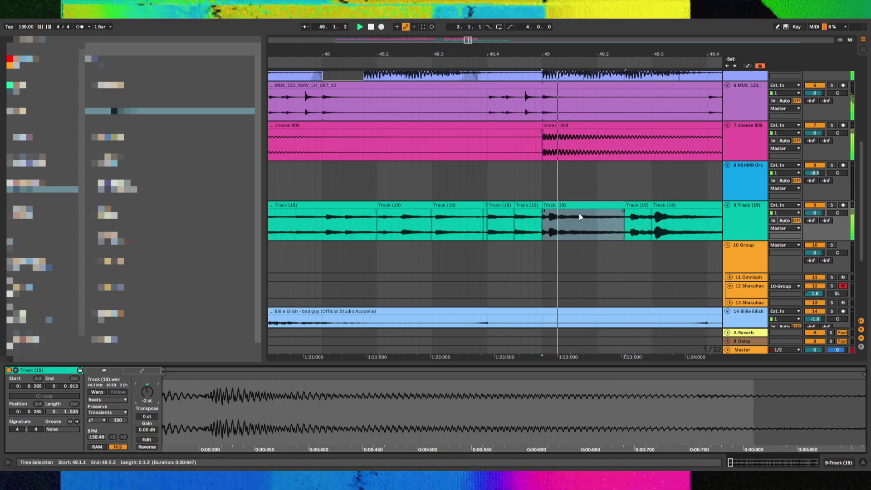
Try transposing the Track (19) clip from bar 49 up to 2 st, auditioning the change
key("Up")
key("Up")
key("Up")
key("Up")
key("space")
key("space")
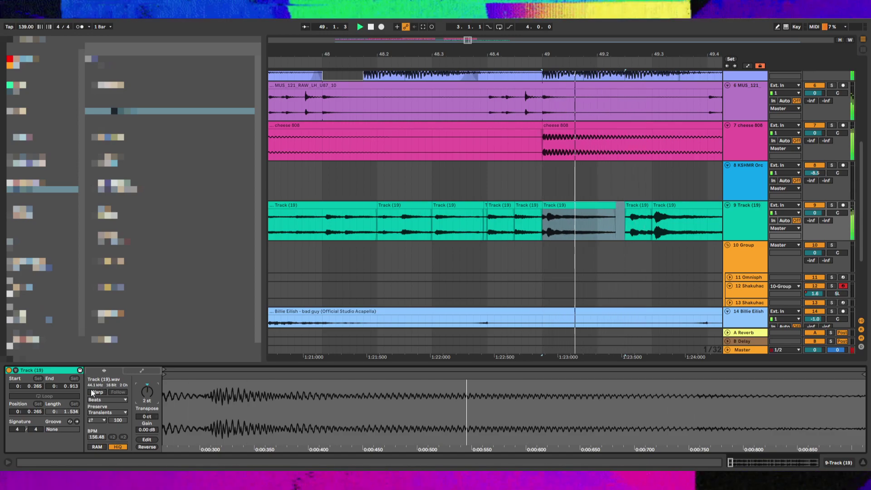
Try warping the Track (19) clip at bar 49 with -1 st transposition and a longer end, and undo it
left_click(96, 392)
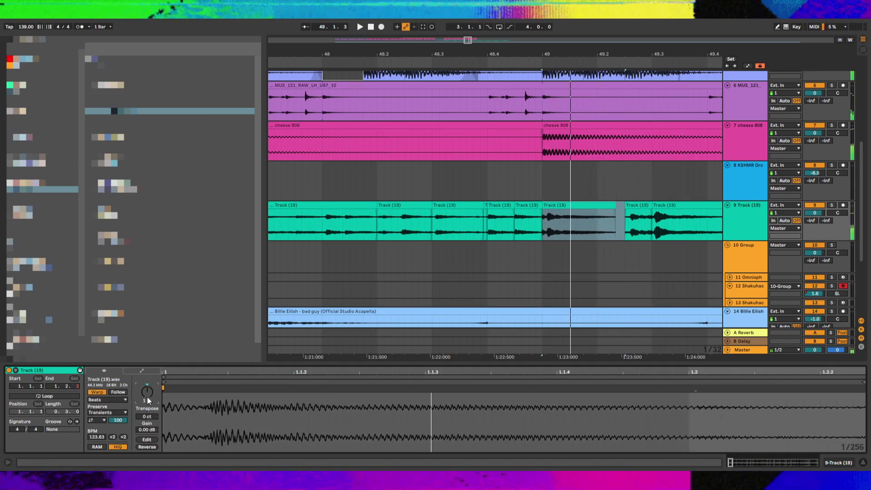
key("space")
key("Down")
key("space")
key("space")
left_click_drag(615, 205, 622, 205)
key("ctrl+z")
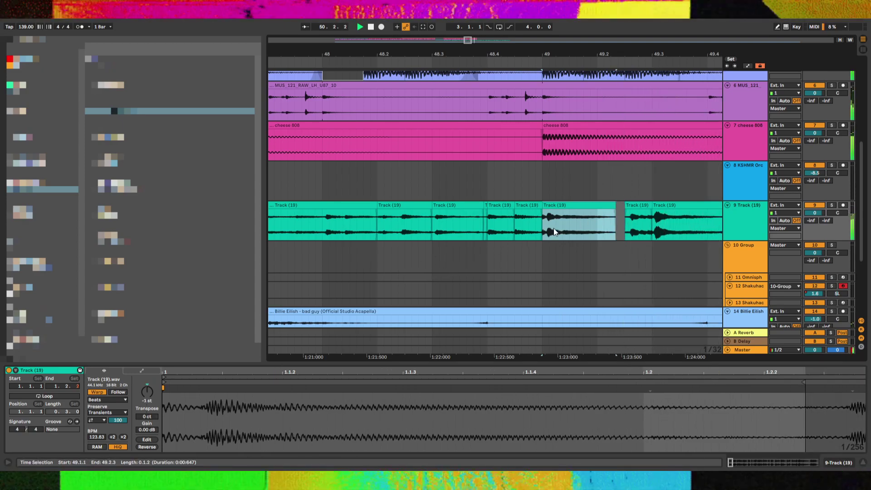
key("ctrl+z")
key("ctrl+z")
Audition the Track (19) clips around bar 49 and split the clip from 49.2.3 at 49.4.3
key("space")
key("space")
key("space")
key("space")
key("space")
key("space")
left_click_drag(619, 205, 601, 216)
key("minus")
key("minus")
left_click(616, 203)
left_click(639, 216)
key("ctrl+e")
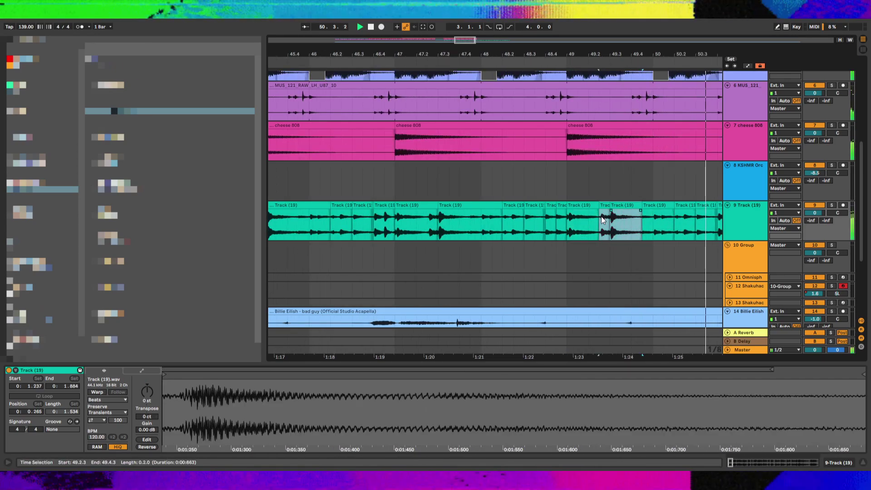
Audition the two Track (19) clips between 49.2.3 and 49.4.3 and transpose both to -1 st
key("space")
key("space")
key("space")
left_click(150, 387)
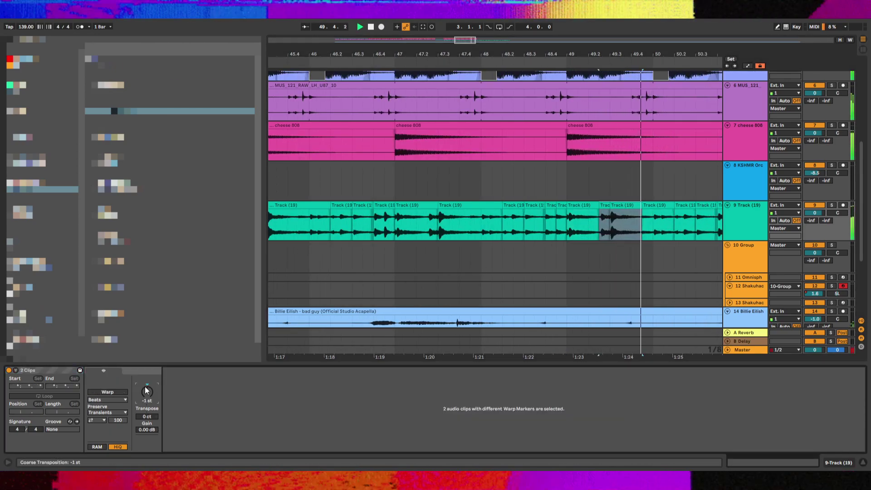
Extend the transposed Track (19) clip over the following one to about bar 50 and crossfade the joint
left_click(663, 216)
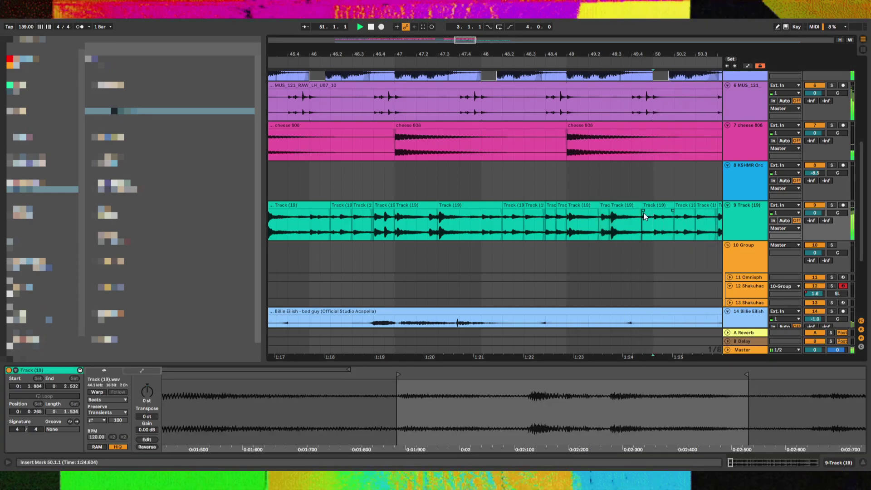
left_click(568, 230)
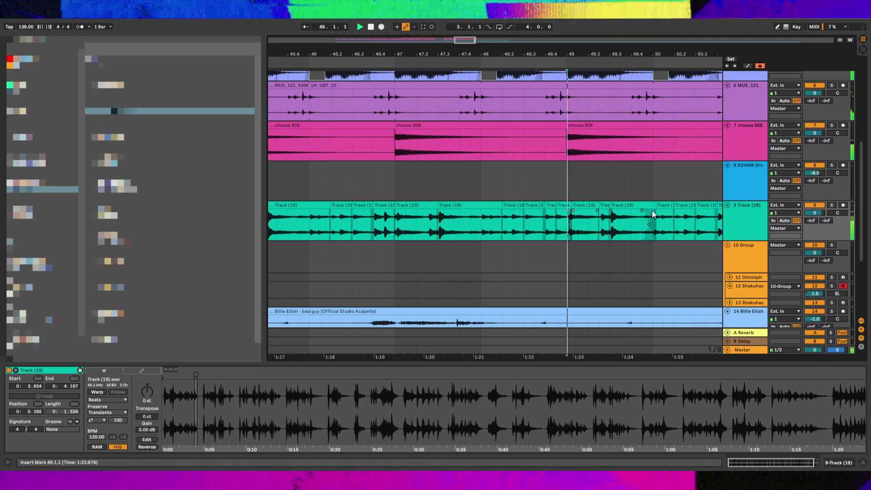
left_click(654, 212)
left_click(658, 218)
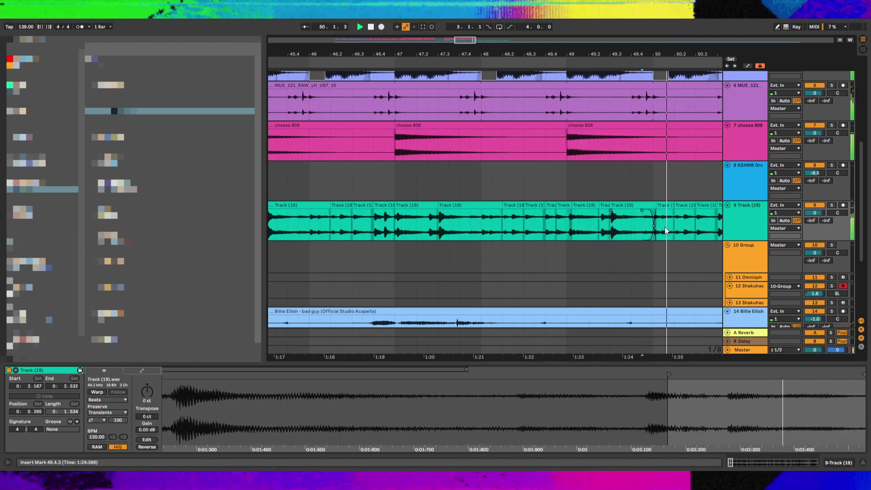
mouse_move(657, 210)
left_mouse_down()
mouse_move(700, 210)
mouse_move(653, 221)
mouse_move(669, 214)
left_mouse_up()
left_click(656, 210)
key("space")
Transpose the Track (19) clip that starts just after bar 50 to -1 st, auditioning the change
key("plus")
key("plus")
left_click(663, 211)
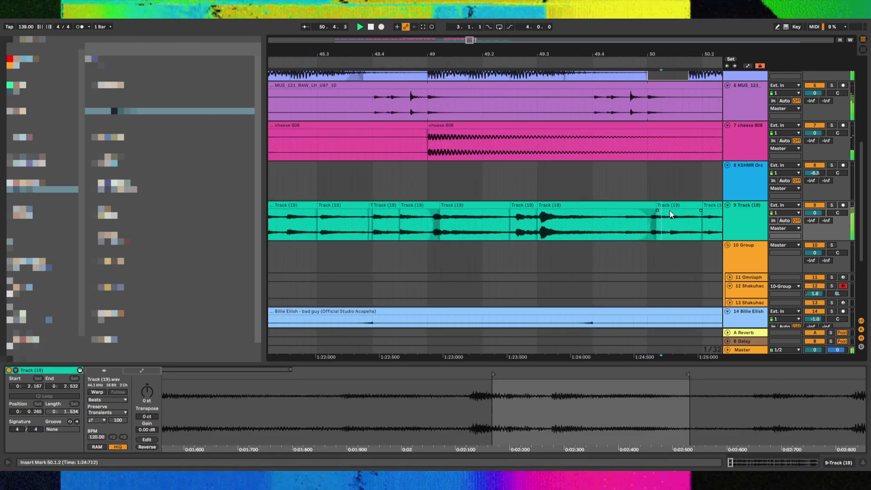
left_click(674, 214)
key("ctrl+e")
key("ctrl+z")
left_click(671, 215)
left_click(675, 216)
left_click(679, 206)
key("space")
key("space")
key("space")
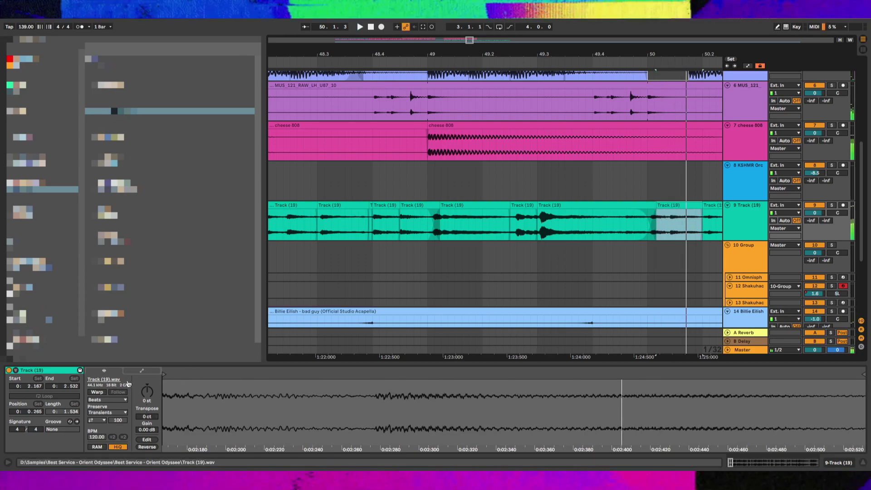
left_click_drag(147, 390, 147, 395)
key("space")
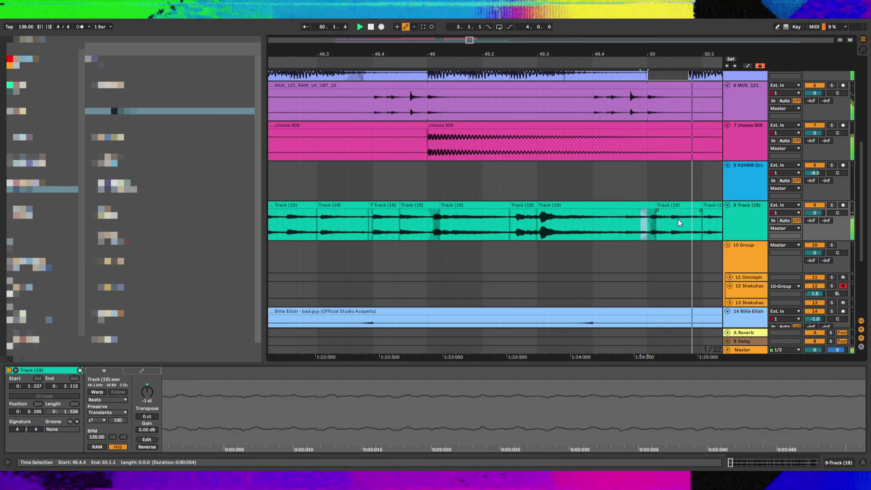
Extend the end of the transposed Track (19) clip after bar 50 to about 50.2.2 with a crossfade into the next clip
left_click(678, 207)
left_click(664, 218)
key("space")
key("space")
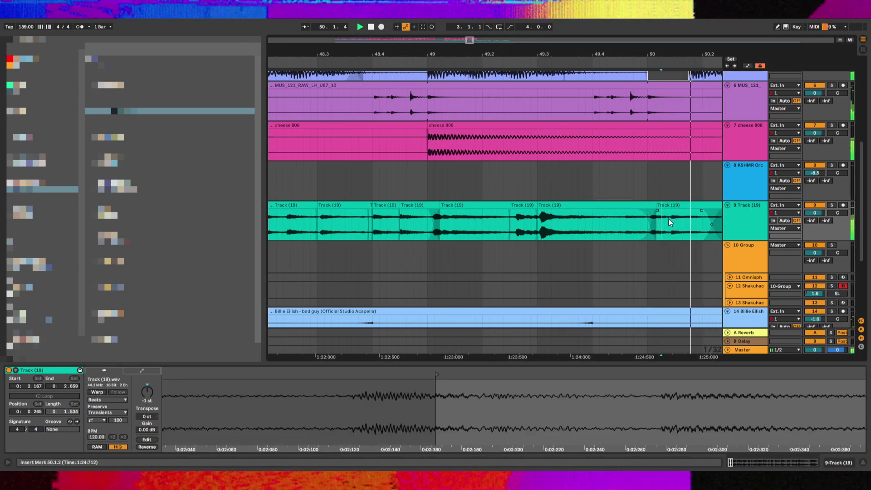
key("minus")
key("minus")
key("plus")
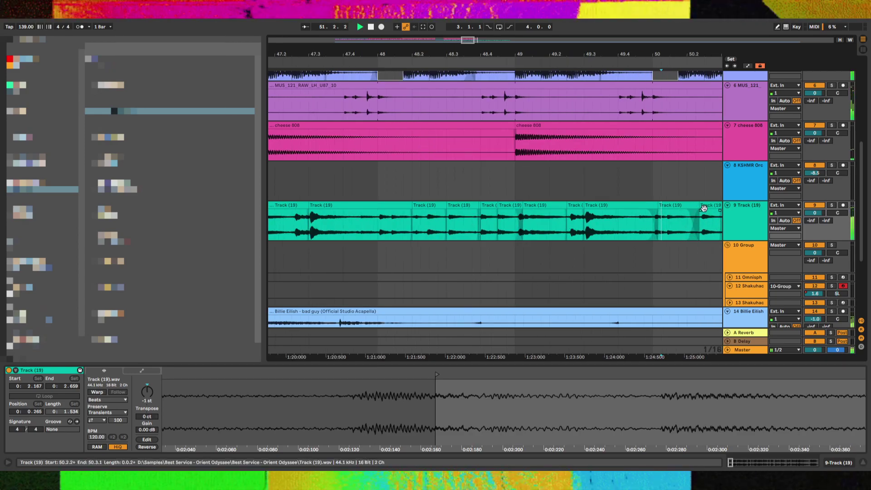
left_click(704, 207)
key("space")
left_click_drag(700, 210, 698, 211)
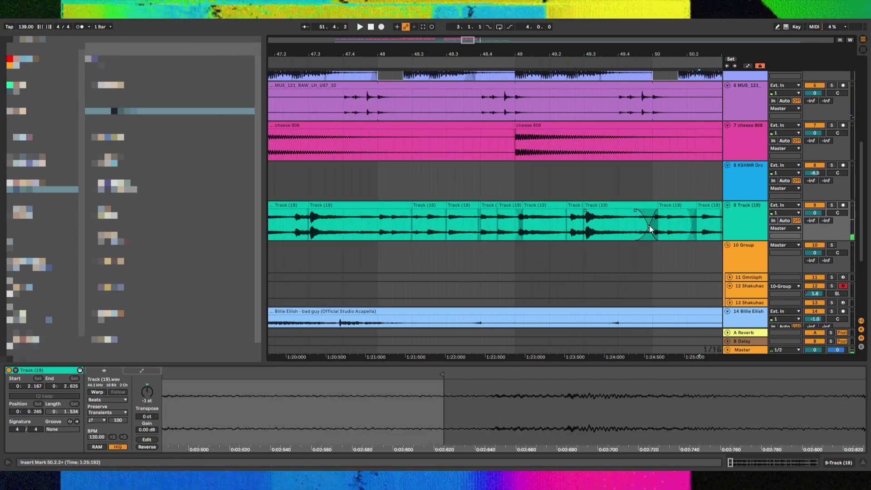
Delete the Track (19) material after bar 51 and play back the passage from bar 49
left_click(608, 227)
key("space")
key("minus")
key("minus")
key("minus")
left_click_drag(638, 228, 744, 227)
key("minus")
key("minus")
key("Delete")
left_click(611, 226)
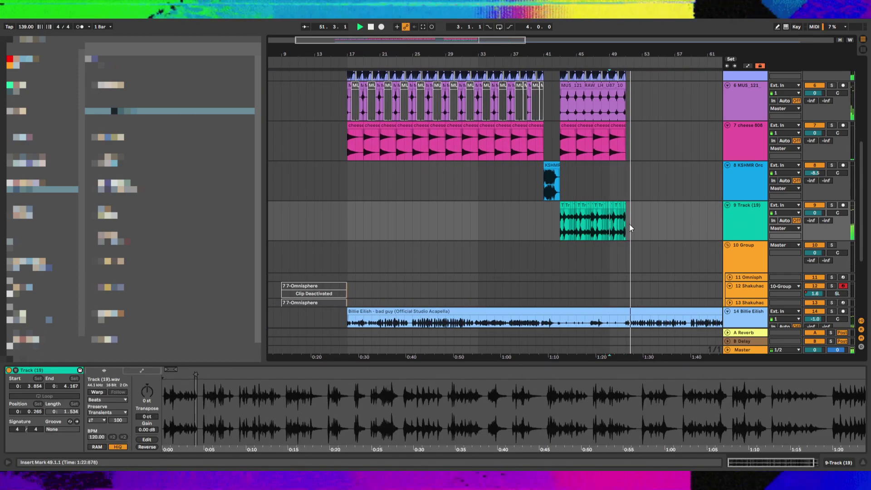
Paste the copied Track (19) clips at bar 51
left_click(627, 224)
key("plus")
key("plus")
key("ctrl+v")
left_click(636, 223)
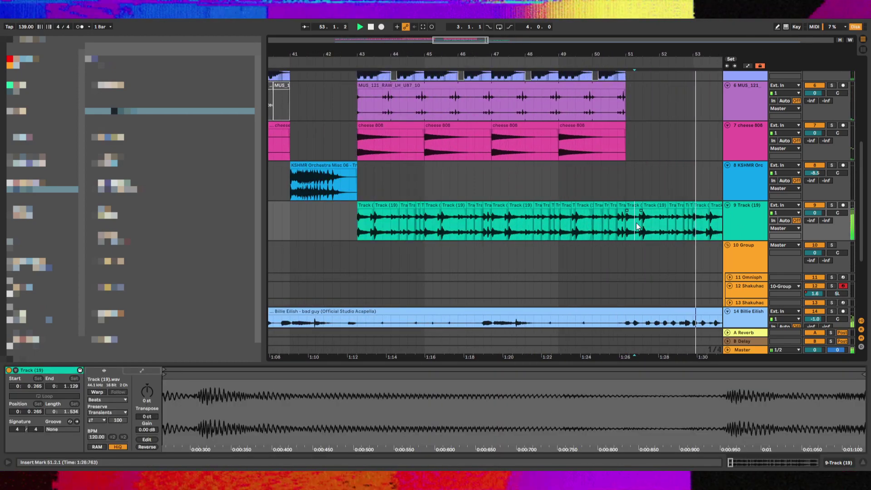
key("plus")
Delete the pasted Track (19) clips after about 51.3 and play back from bar 43
left_click(643, 207)
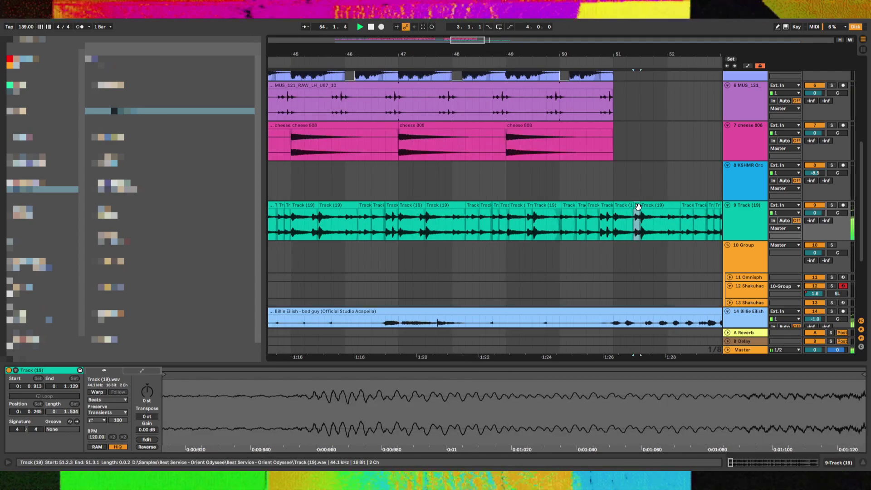
scroll(638, 207, "down", 6)
left_click_drag(538, 216, 438, 222)
key("Delete")
left_click(411, 223)
key("space")
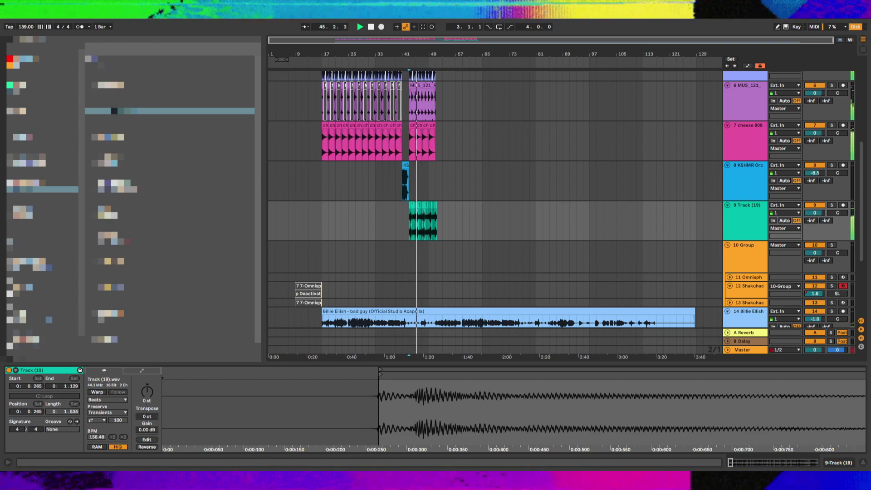
Add a Chorus-Ensemble to the Track (19) track with Dry/Wet at 26% and save the set
key("shift+Tab")
key("Delete")
double_click(118, 110)
mouse_move(108, 440)
left_mouse_down()
mouse_move(108, 449)
mouse_move(118, 445)
left_mouse_up()
key("ctrl+s")
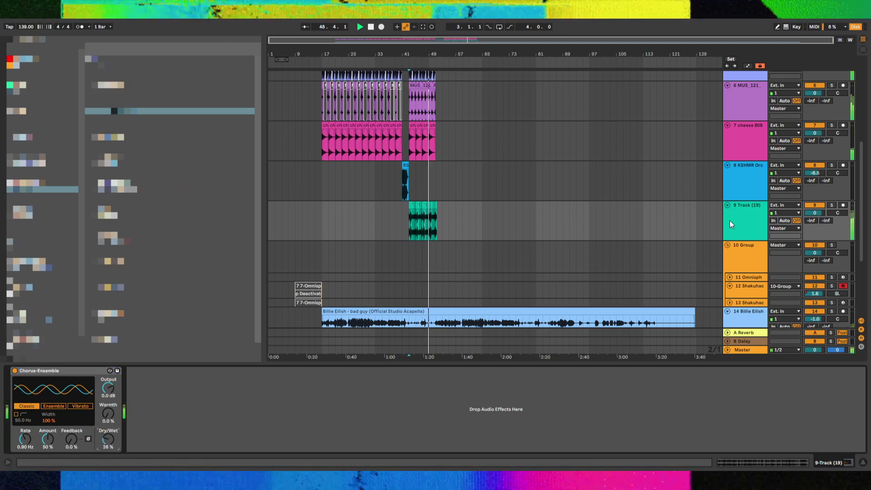
Play back the end of the second section around bar 49 and the first section from bar 25
left_click(431, 179)
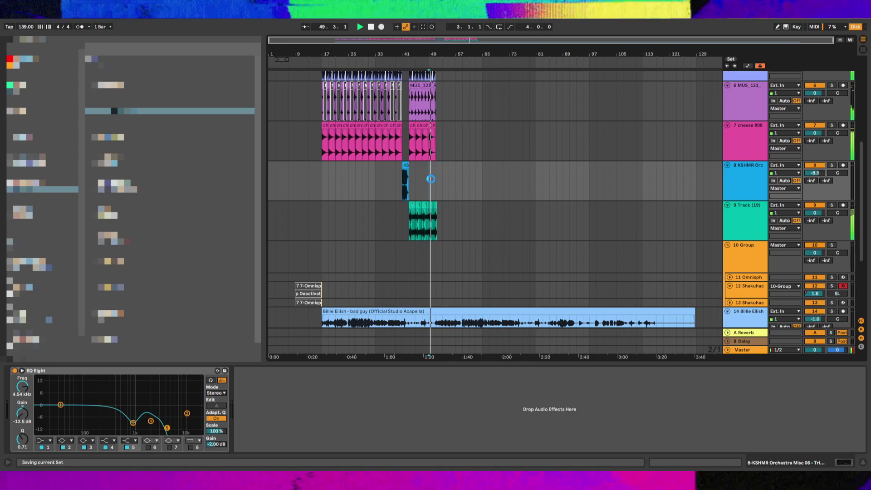
scroll(430, 198, "up", 6)
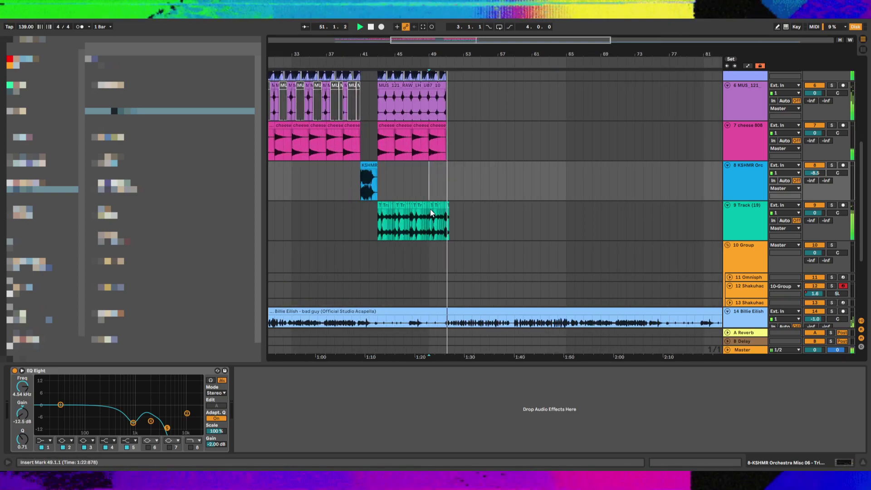
left_click(445, 236)
scroll(438, 236, "down", 6)
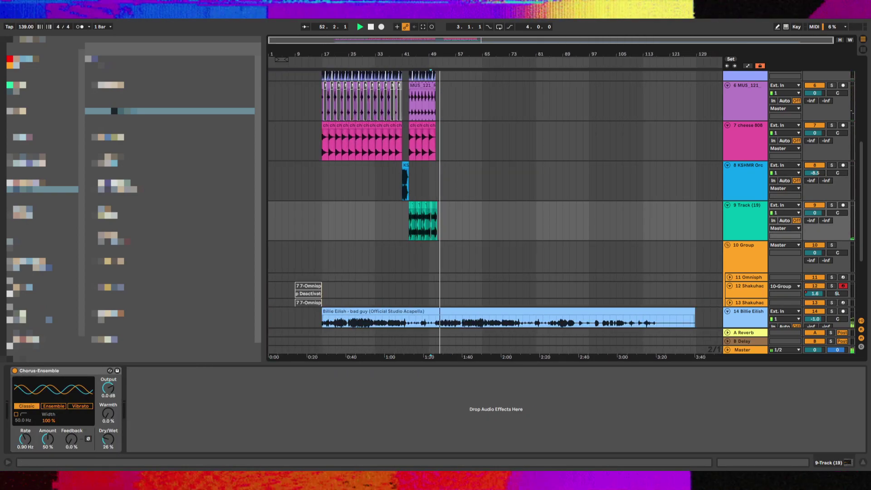
left_click(348, 192)
key("space")
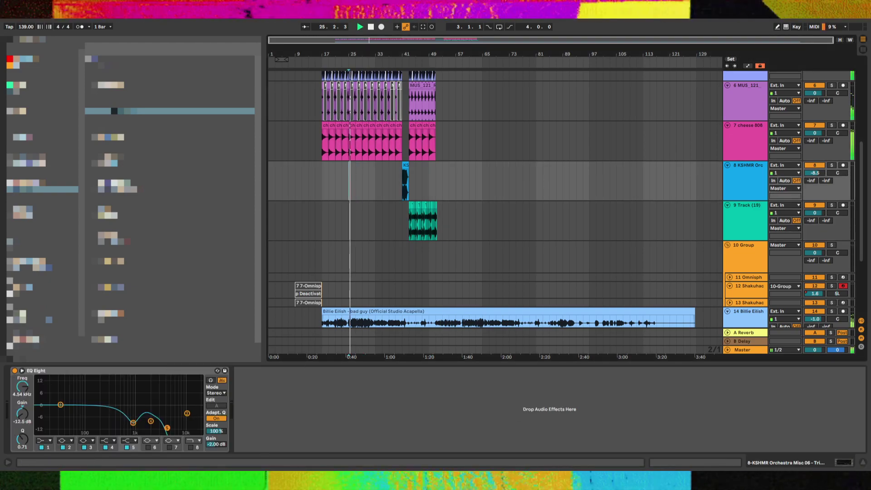
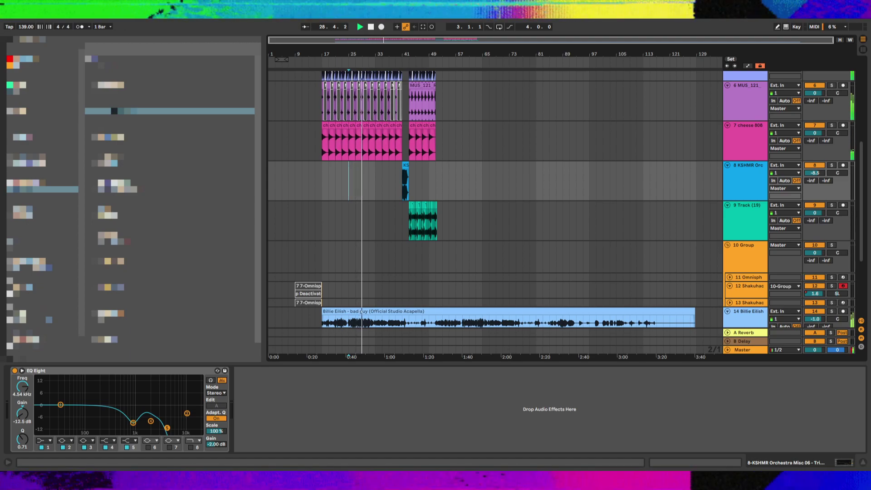
Add Transient Master after the Multiband Gate on the Tribal KicknSnare track
left_click(366, 236)
scroll(365, 235, "up", 5)
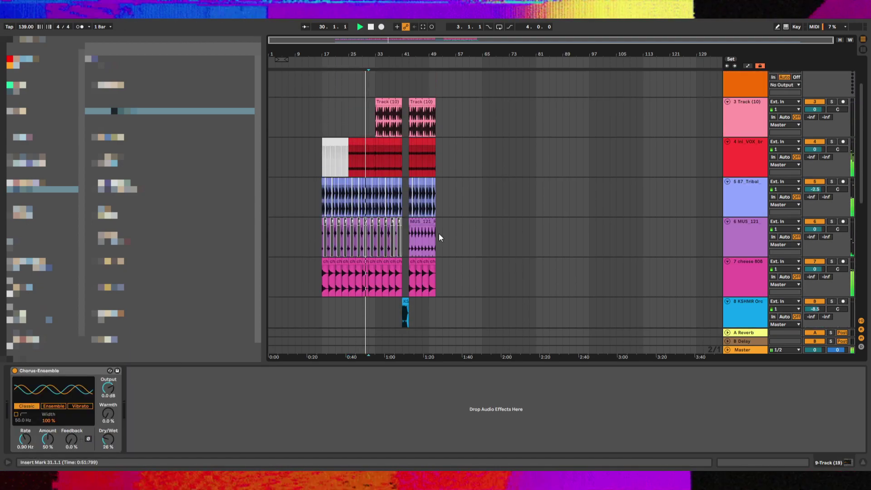
left_click(739, 206)
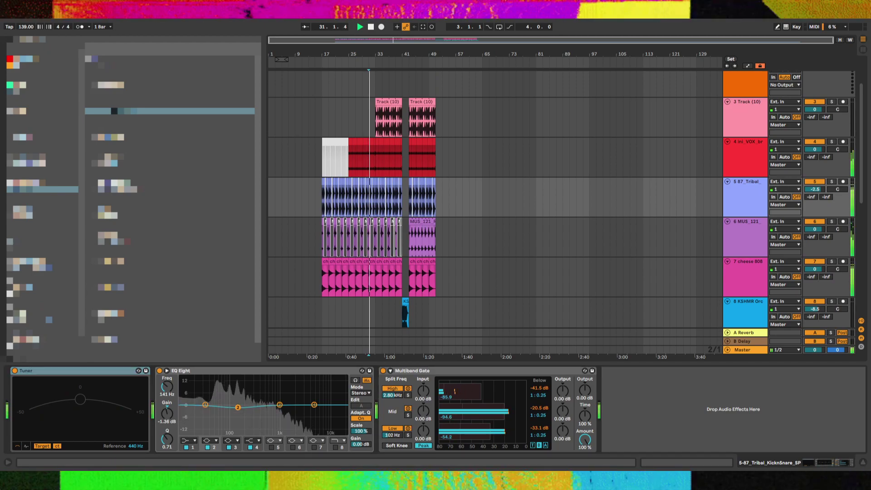
double_click(170, 111)
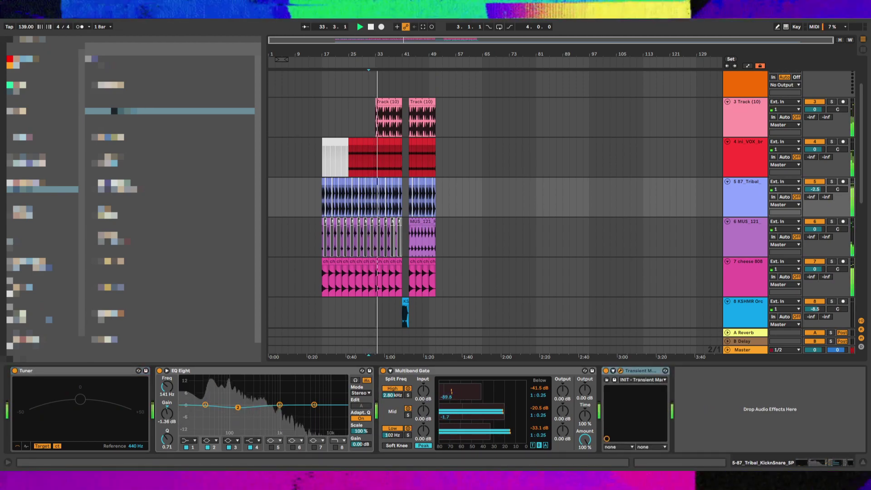
left_click(745, 226)
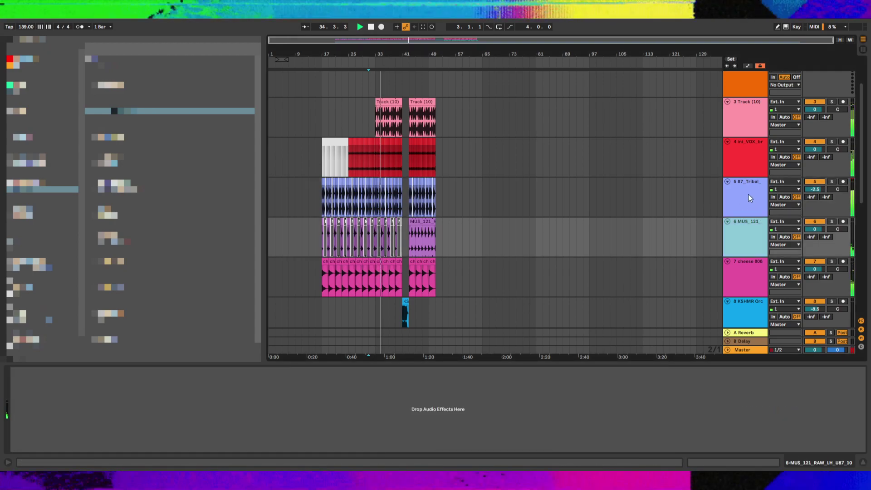
left_click(748, 195)
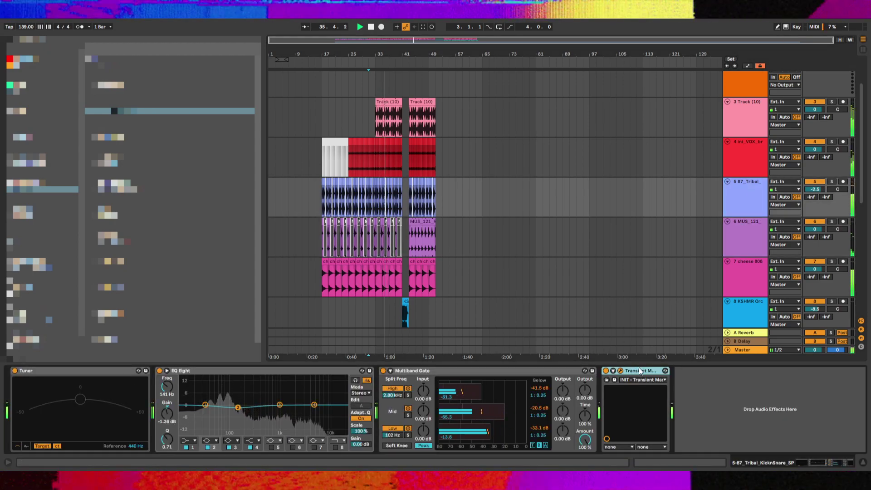
Try moving Transient Master in front of the Multiband Gate and undo the change
left_click_drag(633, 368, 386, 408)
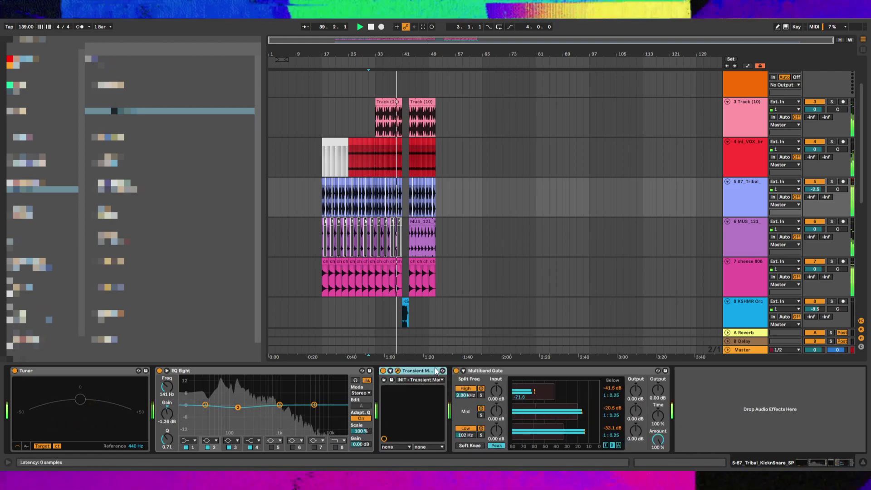
key("ctrl+d")
key("ctrl+z")
key("ctrl+z")
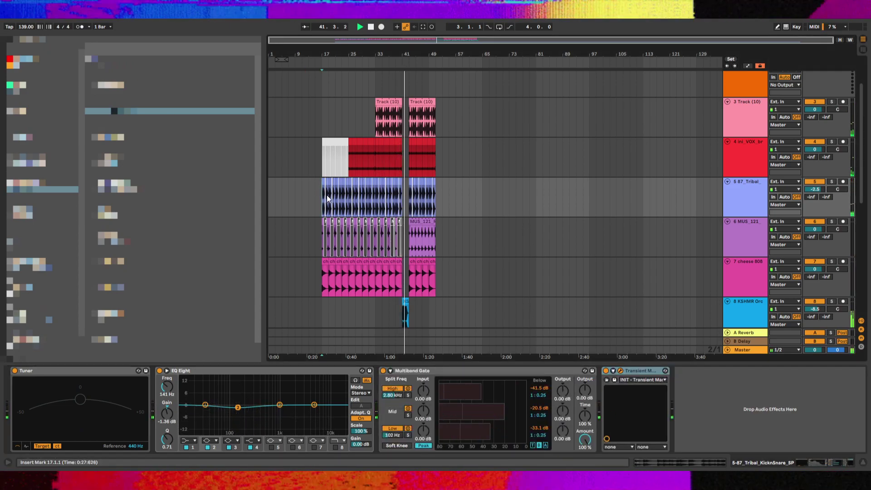
Copy the opening KicknSnare clips of bar 43 to 41.1.1 through 41.3.3 and save the set
left_click(401, 198)
key("plus")
key("plus")
key("plus")
key("plus")
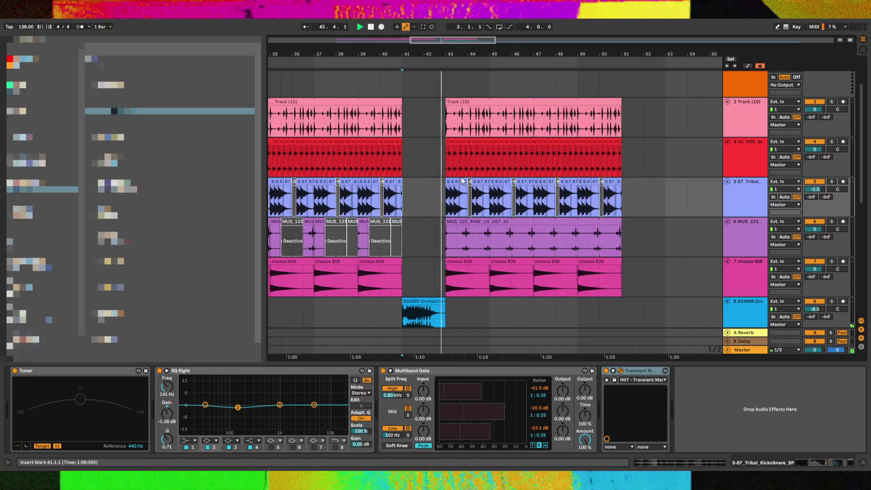
left_click(464, 182)
left_click(402, 201)
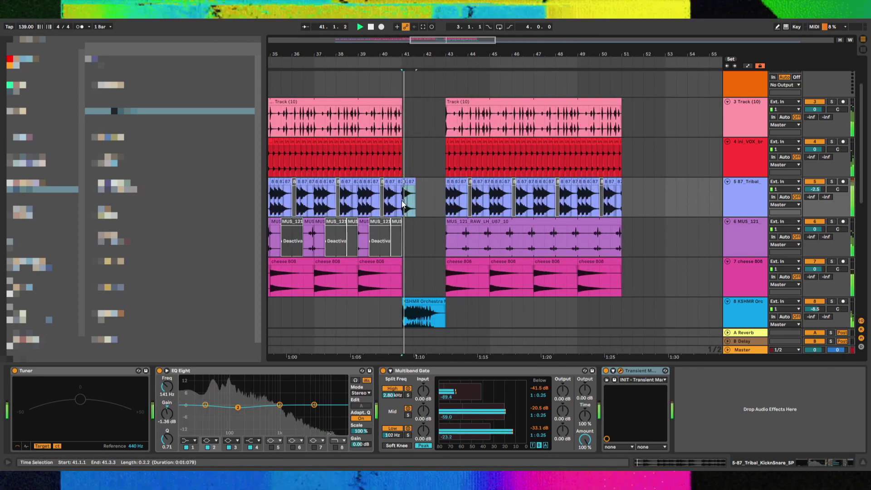
key("ctrl+s")
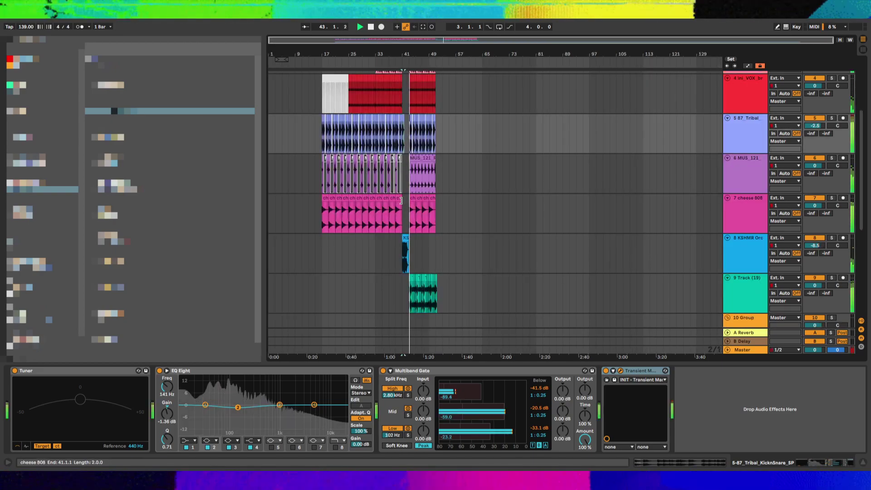
scroll(464, 166, "up", 4)
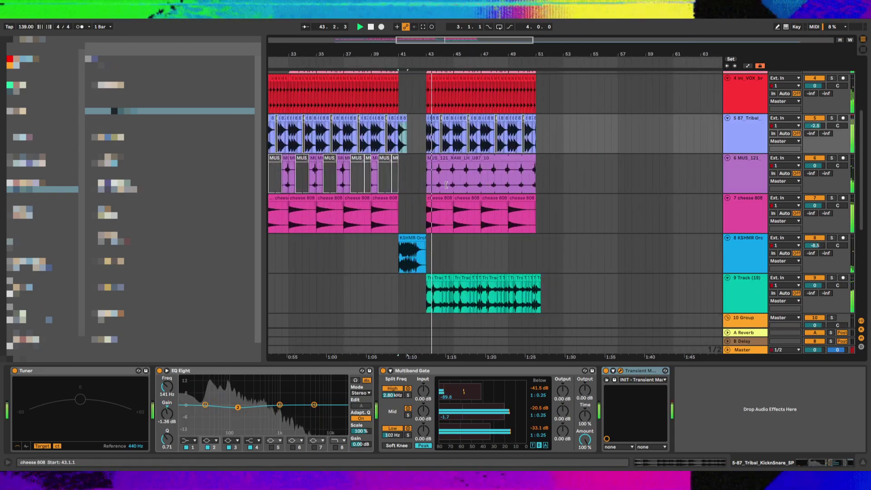
Extend the start of the second-section MUS_121 clip back to 42.4.1 and save the set
left_click(494, 161)
mouse_move(498, 161)
left_mouse_down()
mouse_move(480, 161)
mouse_move(494, 161)
mouse_move(487, 161)
left_mouse_up()
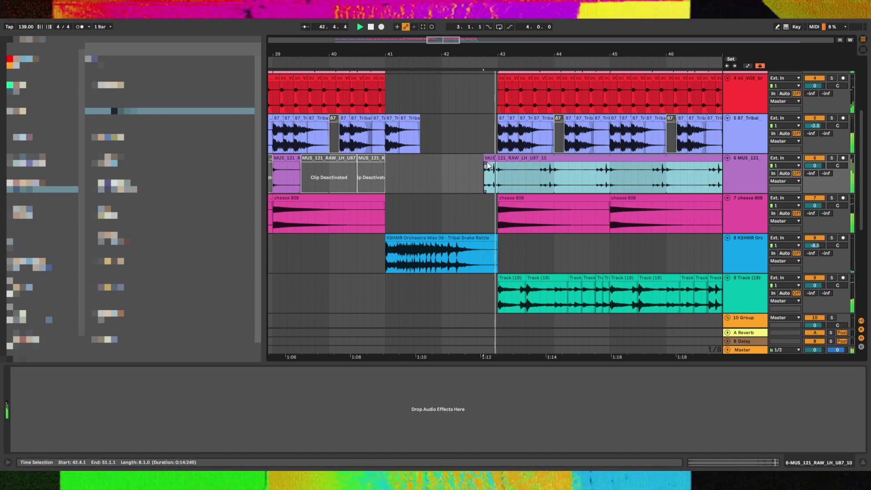
scroll(486, 163, "down", 10)
key("ctrl+s")
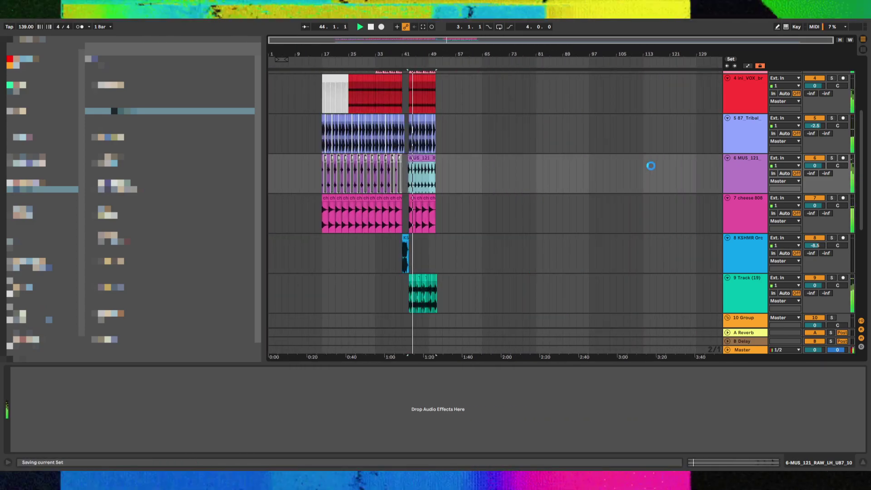
Insert an audio track below Track (10), place ini_PERC_LOOP_african_100 across bars 43 to 51 and set its volume to -7.7 dB
scroll(725, 166, "up", 4)
left_click(737, 164)
key("ctrl+t")
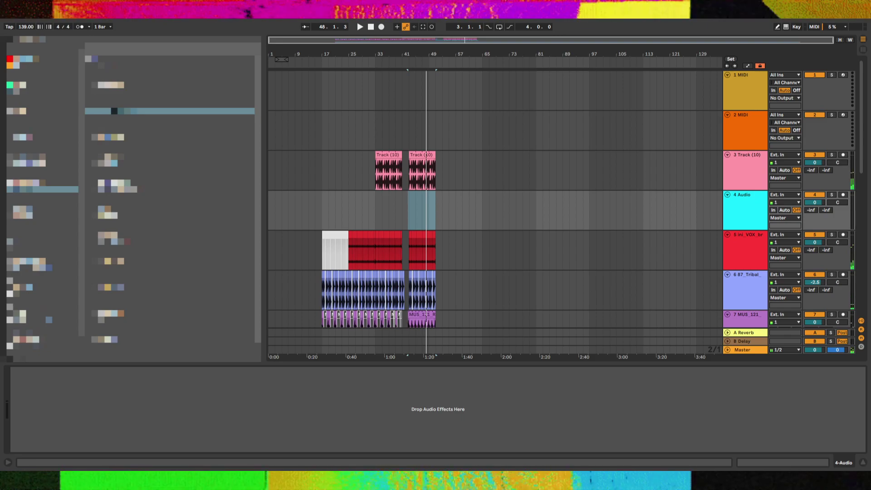
left_click_drag(127, 111, 434, 193)
key("space")
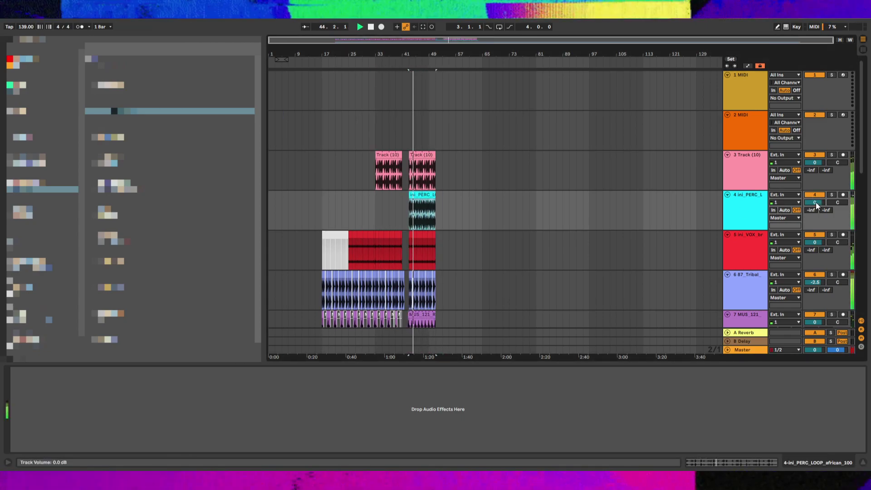
left_click_drag(816, 202, 816, 213)
Try Drum_Kit_40.wav and the 150 BPM African off-beat loop in the percussion clip, using Re-Pitch and a track volume of -16.1 dB
left_click(413, 188)
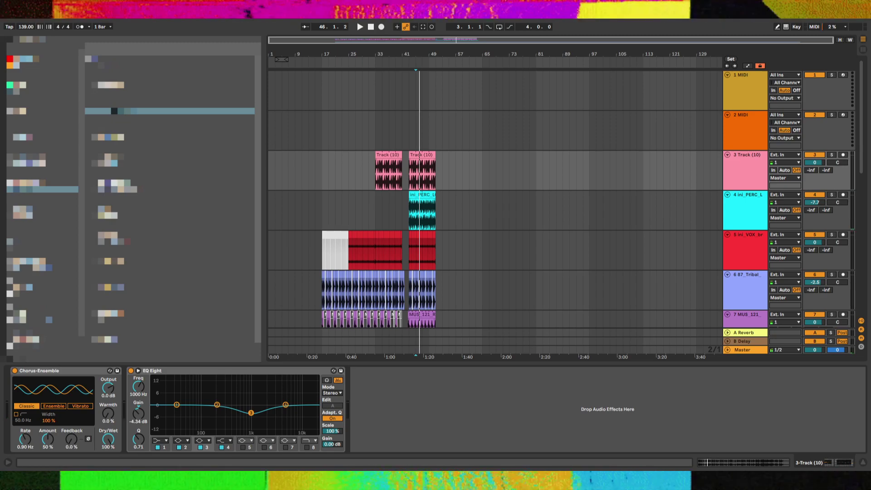
left_click(418, 197)
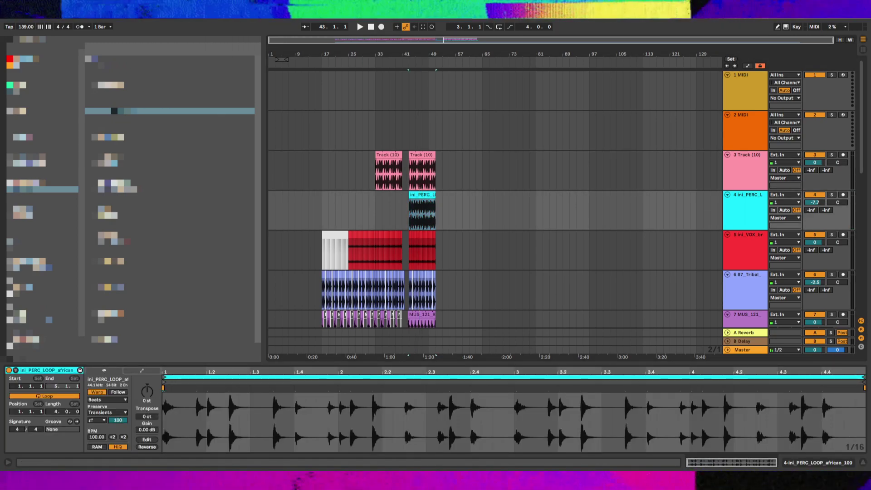
left_click_drag(120, 111, 211, 387)
key("space")
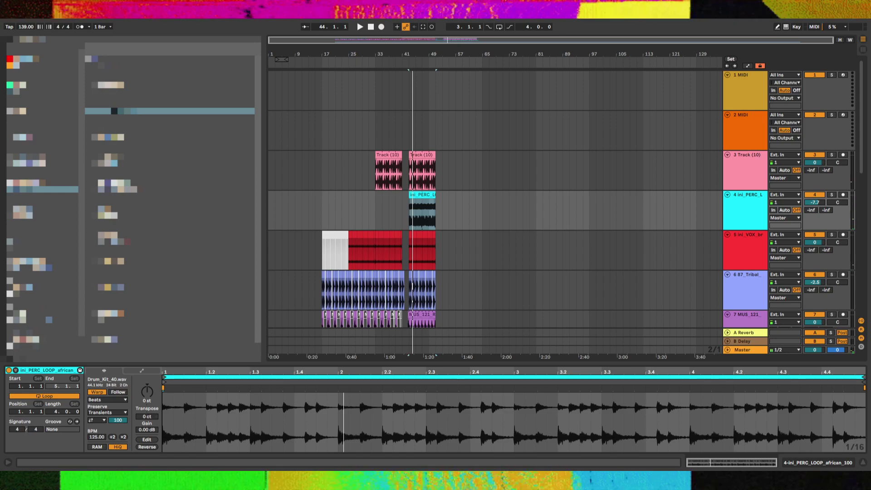
key("ctrl+z")
key("space")
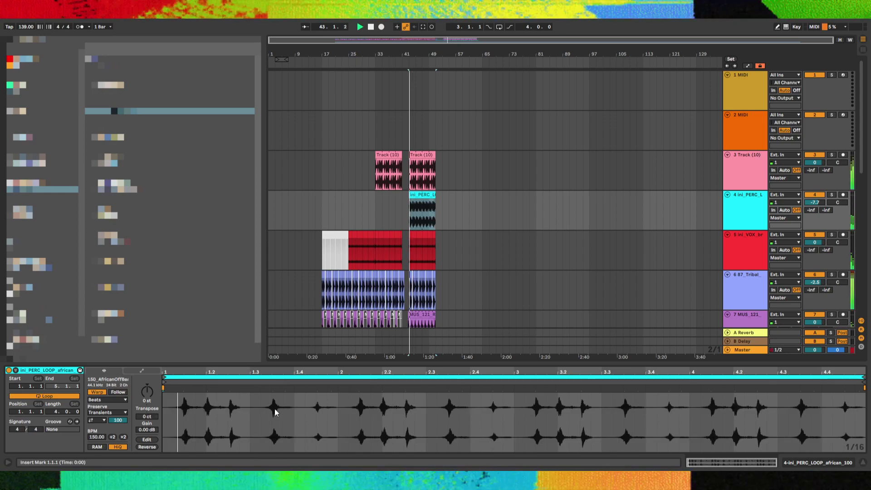
left_click(103, 440)
mouse_move(816, 203)
left_mouse_down()
mouse_move(816, 194)
mouse_move(816, 205)
left_mouse_up()
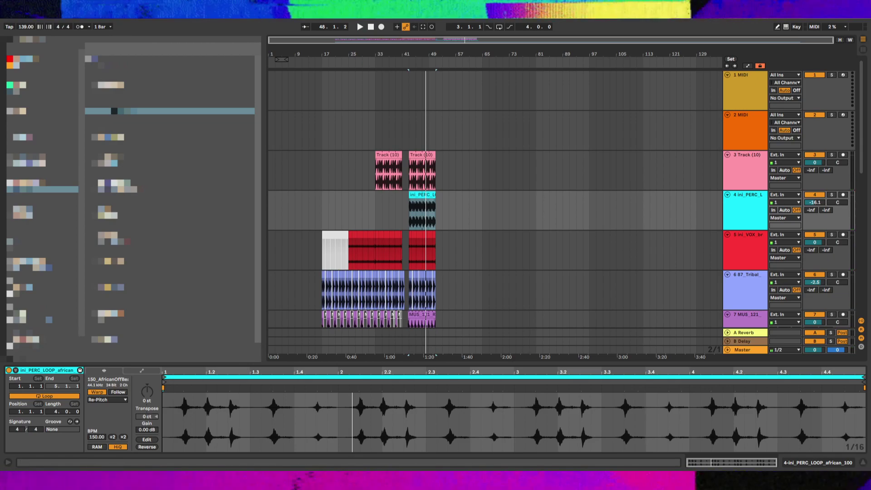
Swap the percussion clip's sample for AFRIK LOOP2.wav and play it soloed from bar 43
key("space")
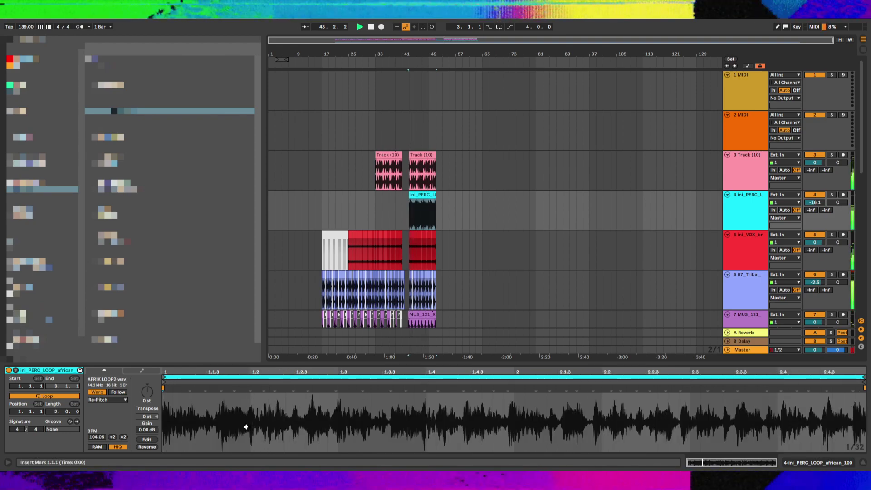
left_click(251, 410)
left_click(832, 194)
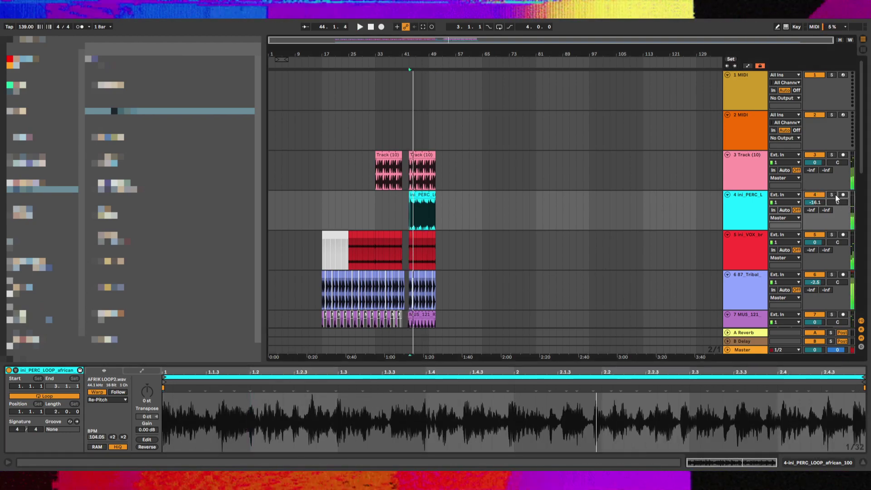
key("space")
key("space")
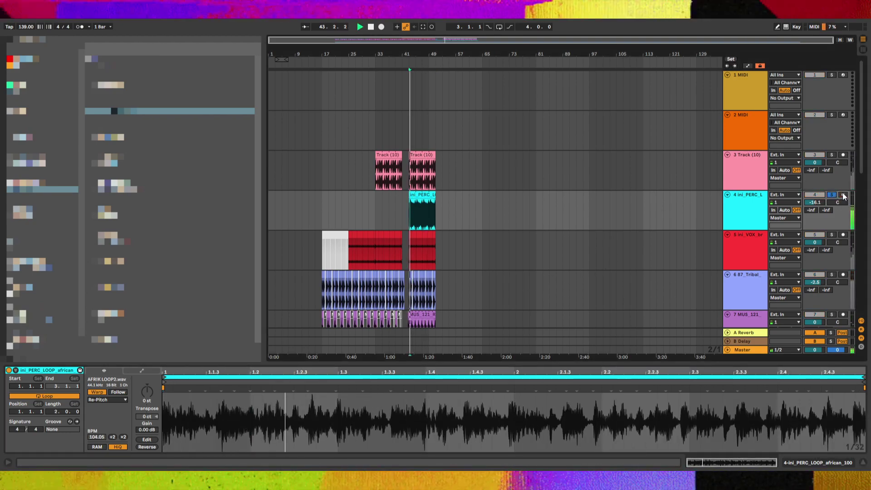
Double the AFRIK LOOP2 segment BPM to 208.10 and check its timing against the metronome
left_click(122, 437)
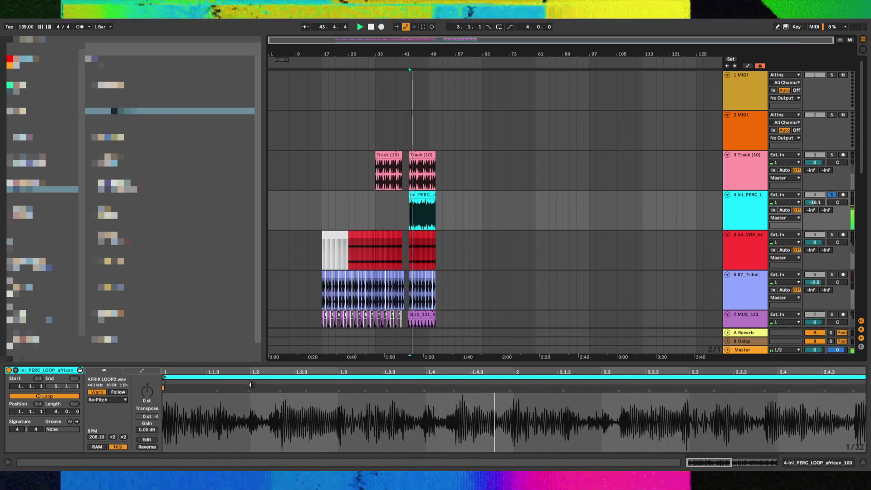
key("space")
left_click(80, 27)
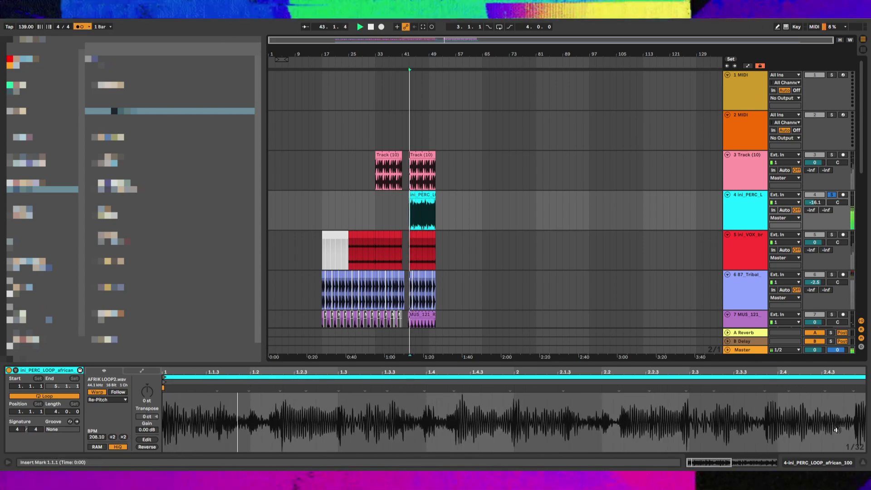
left_click_drag(731, 459, 779, 460)
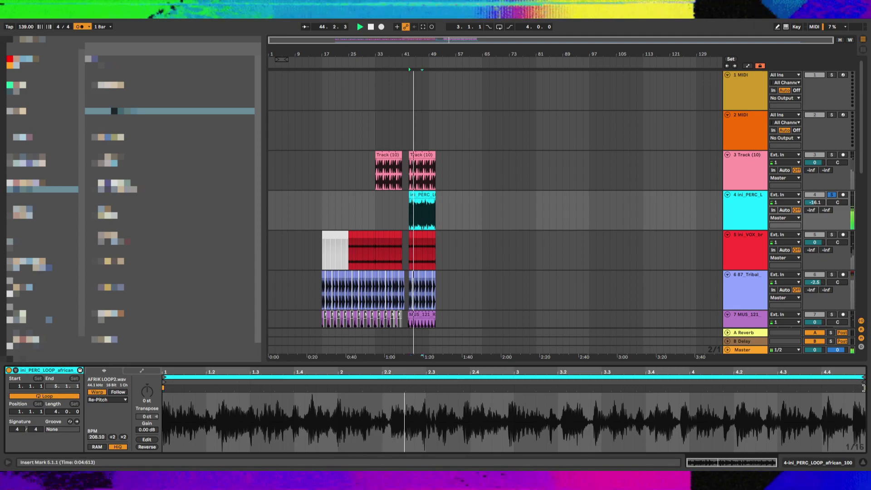
Warp AFRIK LOOP2 to the grid at 2.1.1 and shorten its loop to one bar
key("space")
key("space")
left_click_drag(386, 392, 342, 391)
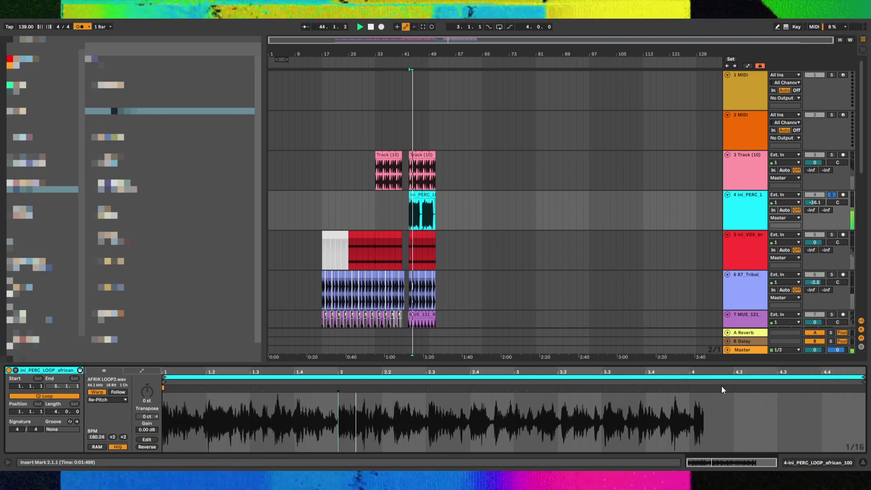
left_click_drag(863, 378, 334, 377)
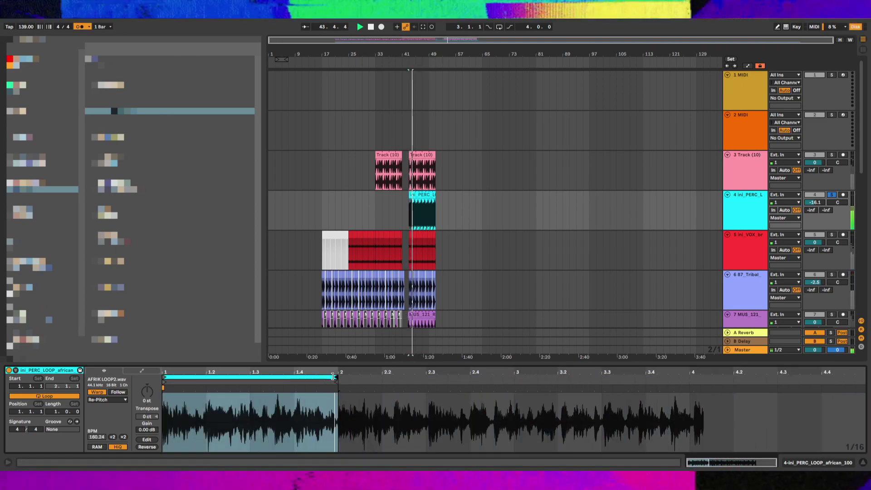
Try the Beats warp mode on the AFRIK LOOP2 clip with a transposition, and switch the clip to Complex
left_click(107, 400)
left_click(105, 408)
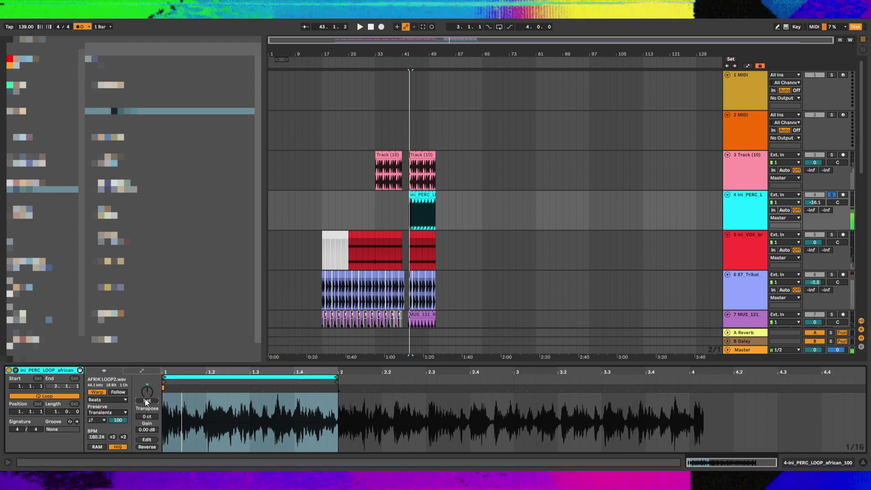
left_click(146, 399)
key("Up")
left_click(109, 401)
left_click(110, 420)
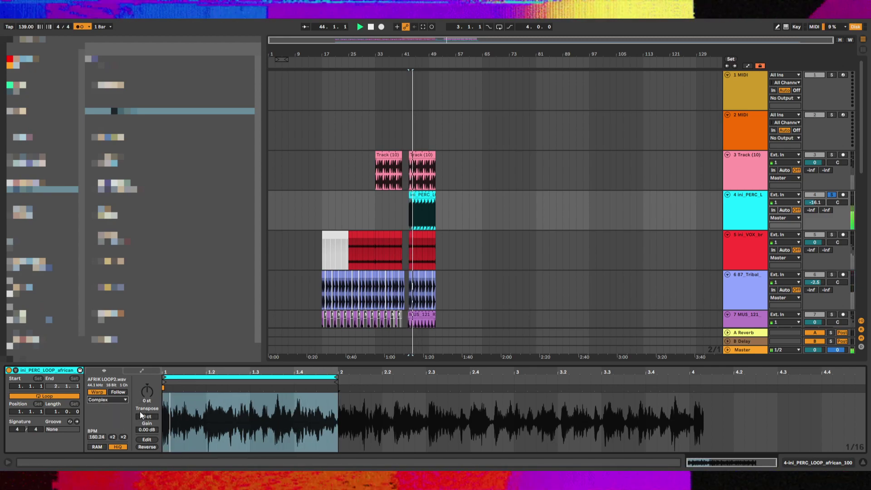
Retune the AFRIK LOOP2 clip to -7 st and -46 ct
left_click_drag(144, 403, 146, 405)
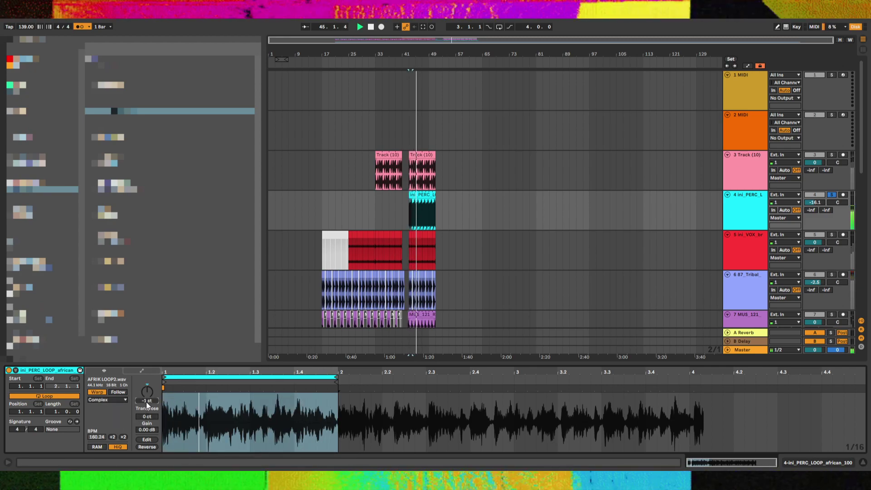
key("Up")
key("Up")
key("Up")
key("Up")
key("Up")
key("Up")
key("Up")
key("Up")
key("Up")
key("Up")
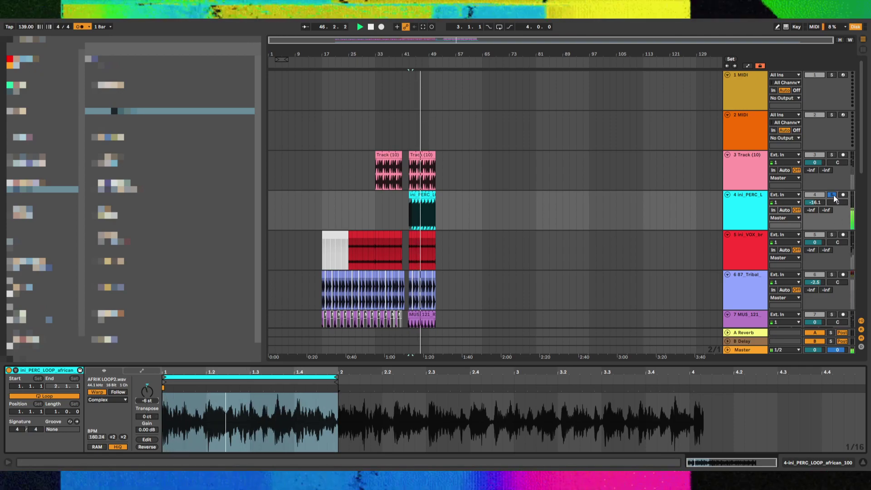
key("Down")
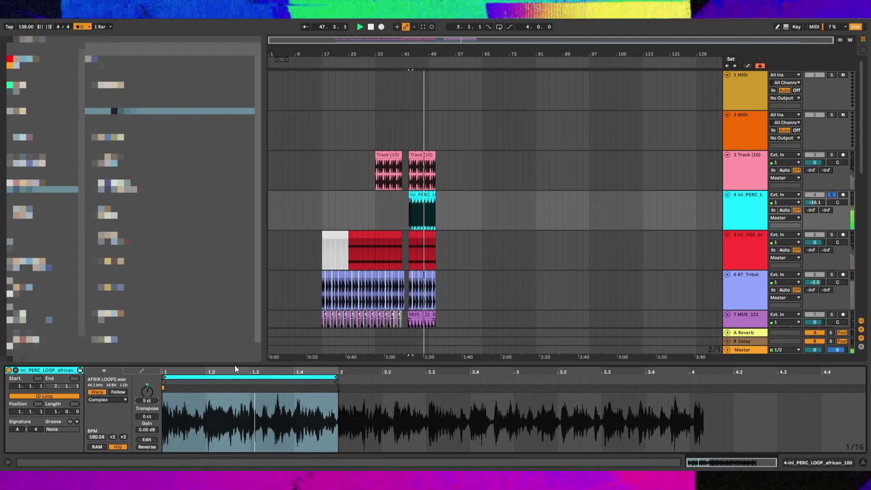
mouse_move(147, 416)
left_mouse_down()
mouse_move(147, 429)
mouse_move(151, 409)
left_mouse_up()
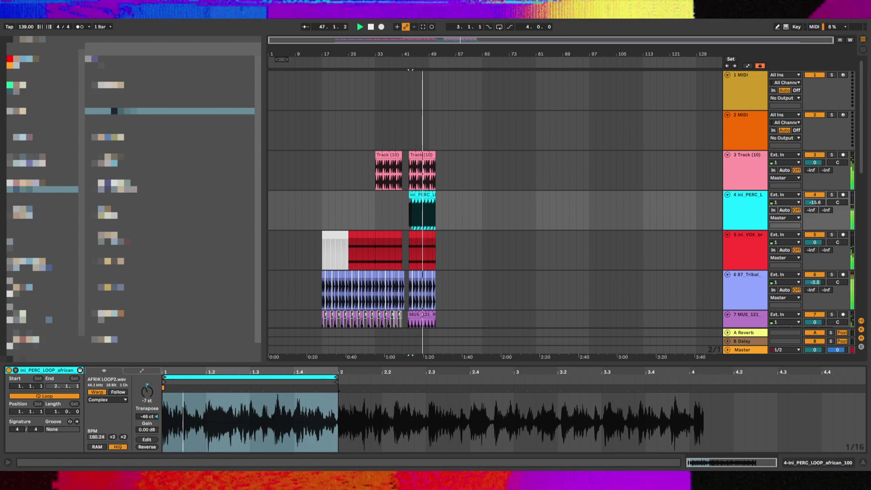
Add EQ Three to the percussion loop track, cut the low band below 209 Hz with the 24 dB slope, and save the set
double_click(123, 111)
left_click(15, 414)
left_click(23, 410)
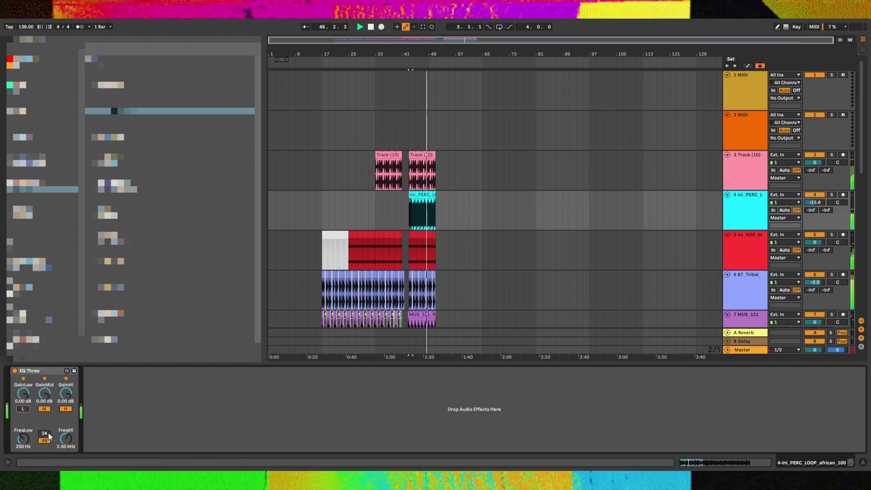
key("ctrl+s")
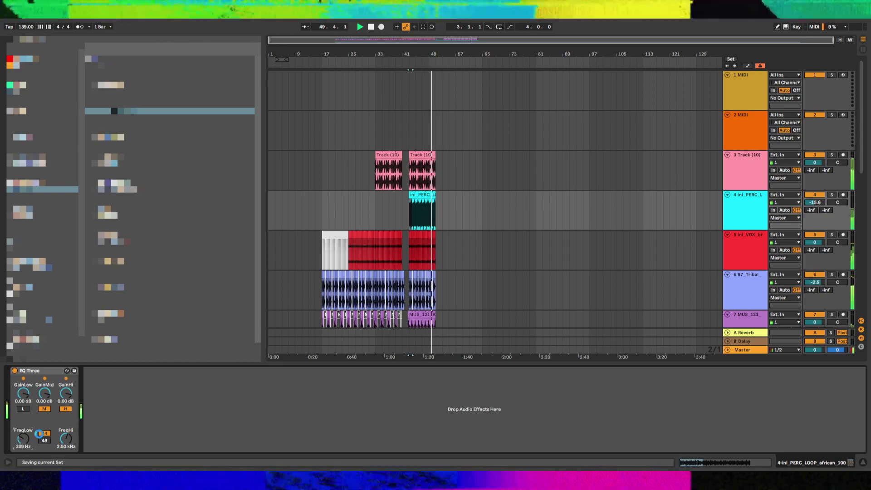
Try extending the first Track (10) clip to bar 43, delete the added part from bar 41 and save the set
left_click(408, 186)
key("plus")
key("plus")
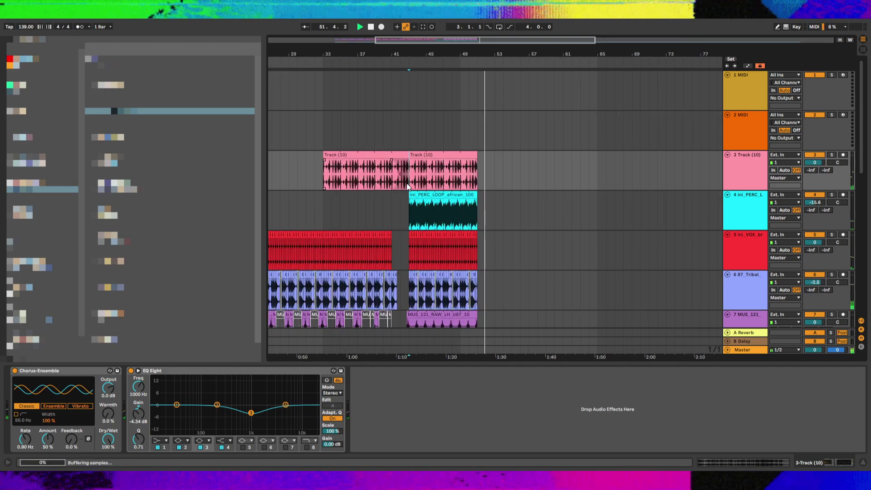
left_click_drag(408, 184, 392, 180)
key("Delete")
key("ctrl+s")
Play back the arrangement from about bar 34
left_click(332, 211)
key("space")
key("space")
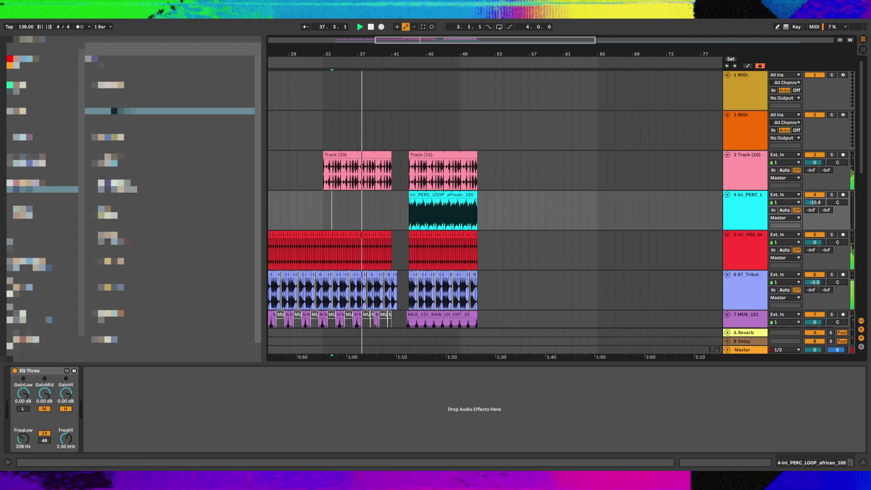
Delete the two empty MIDI tracks above Track (10)
left_click(744, 116)
left_click(752, 91, "shift")
key("Delete")
left_click(531, 134)
key("minus")
key("minus")
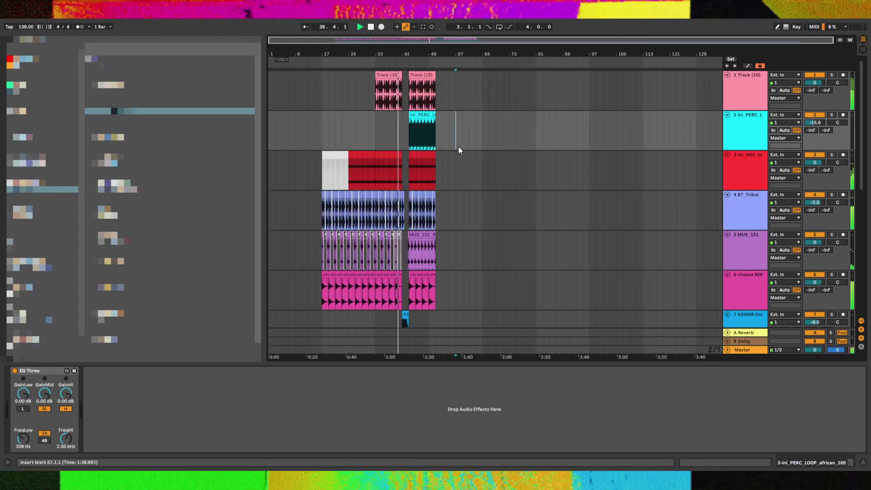
Fold all tracks in the arrangement, place the insert marker at 41.1.1 and save the set
left_click(745, 108)
key("ctrl+a")
left_click(728, 115)
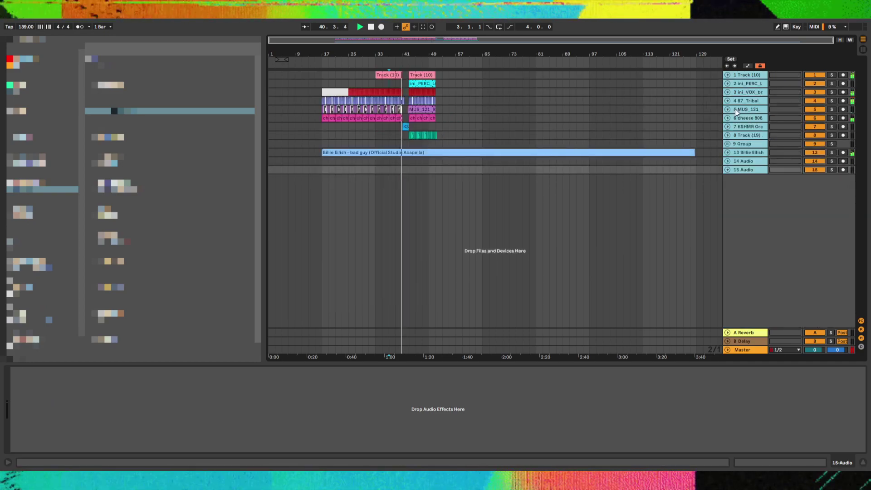
left_click(423, 130)
left_click(397, 132)
key("ctrl+s")
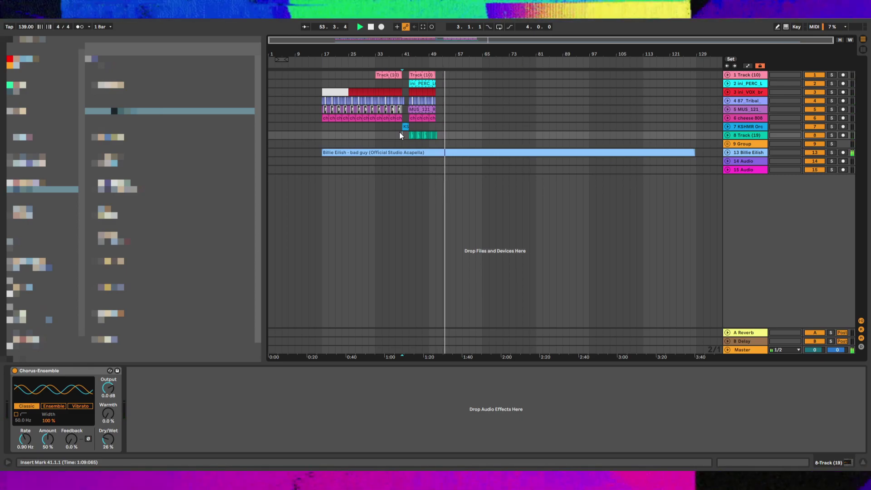
Play back the arrangement from bar 41, from near bar 17 and from bar 25
key("space")
key("space")
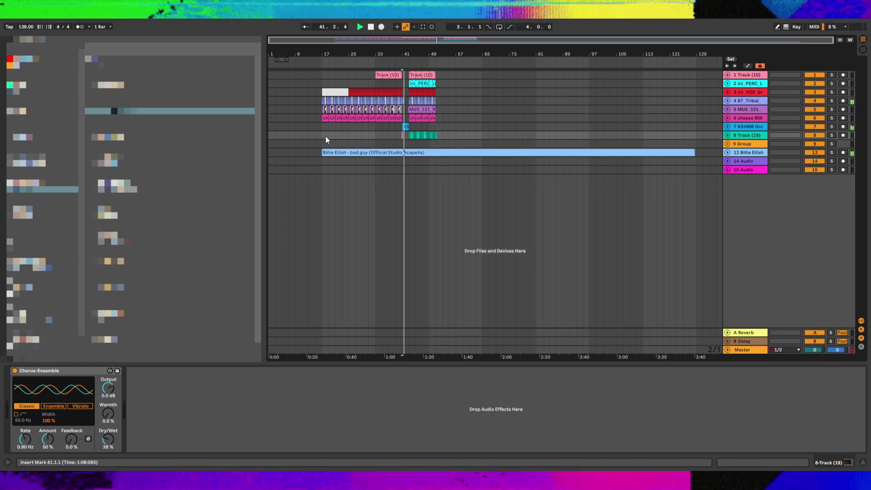
left_click_drag(325, 136, 329, 135)
key("space")
key("space")
left_click(350, 135)
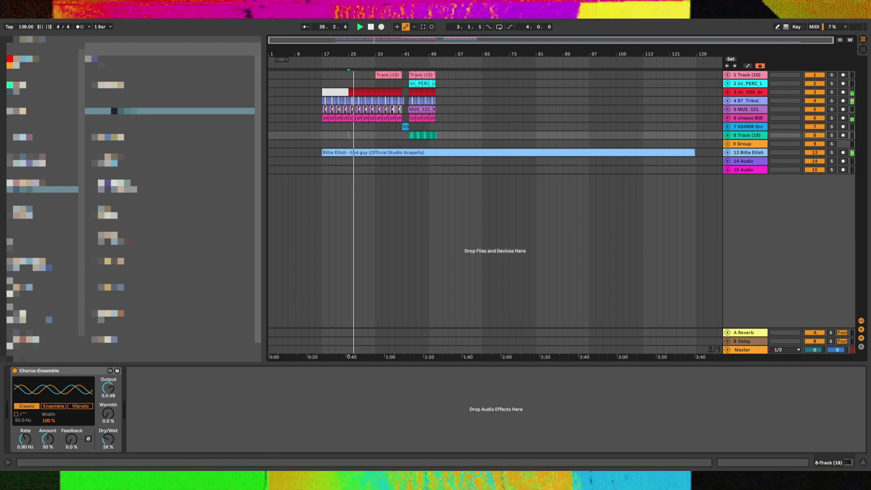
Delete the unused group track above the Billie Eilish acapella
left_click(653, 140)
left_click(456, 138)
left_click(741, 141)
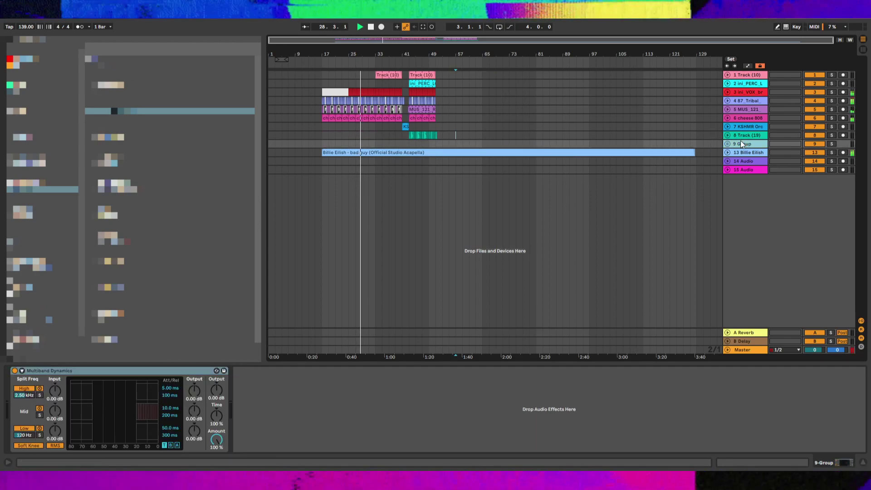
key("Delete")
Add the Korvpressor plug-in after EQ Eight on the Master track
left_click(763, 350)
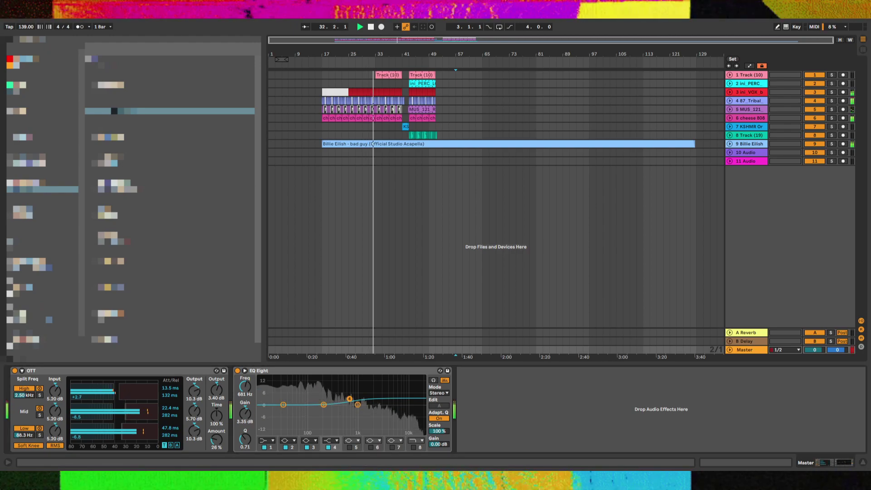
key("Return")
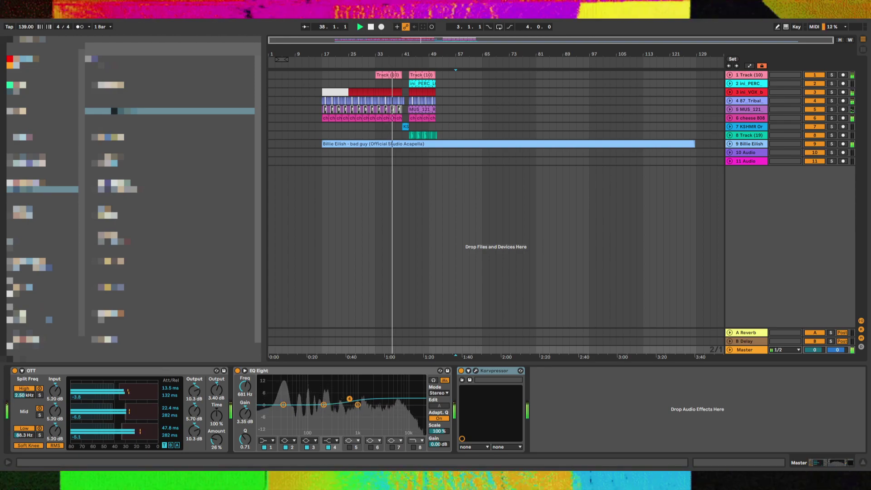
Place the insert marker at 45.1.1 on the KSHMR Orchestra track and save the set
double_click(127, 111)
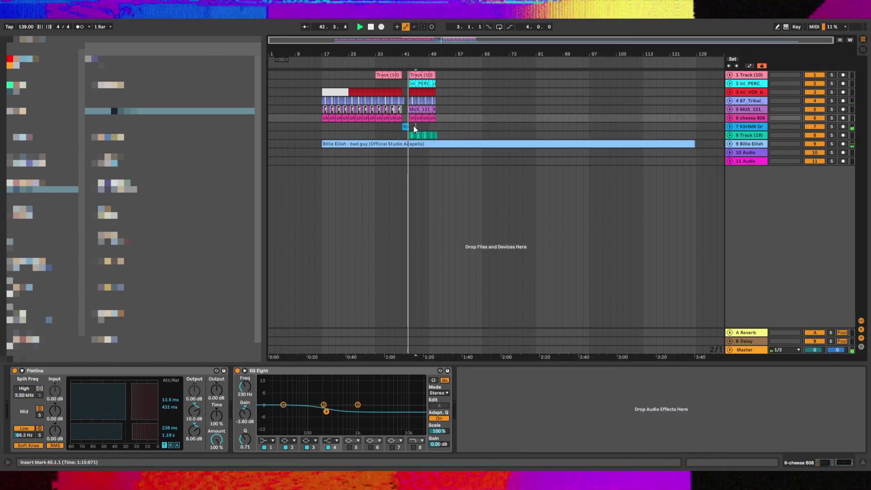
left_click(416, 127)
key("ctrl+s")
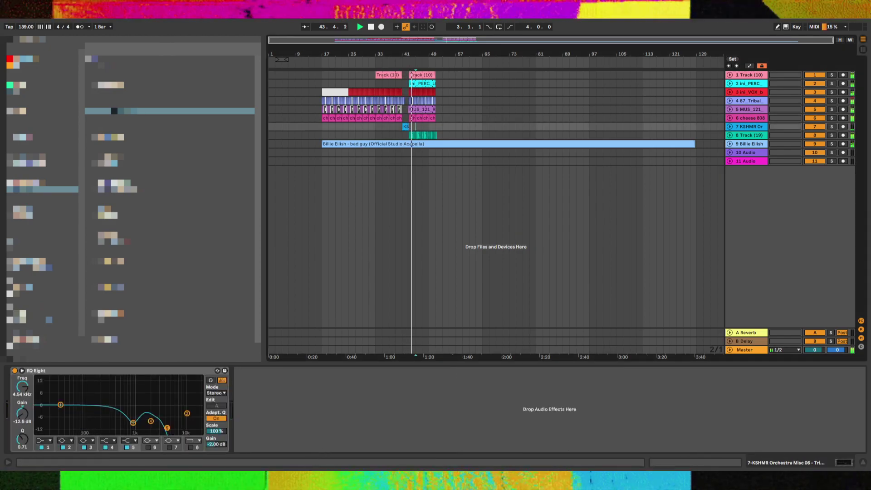
Open the ini_PERC_LOOP_african clip and play it soloed together with the MUS 121 and cheese 808 tracks
left_click(423, 82)
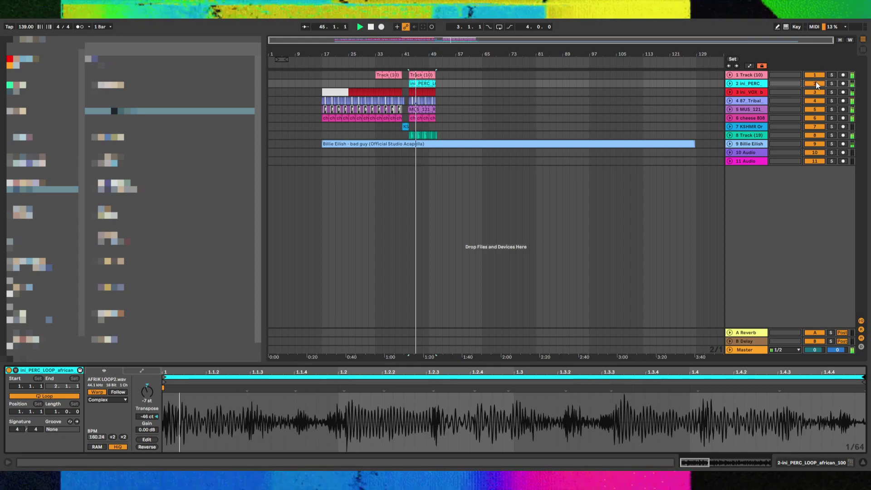
left_click(831, 84)
left_click(831, 109, "ctrl")
left_click(831, 118, "ctrl")
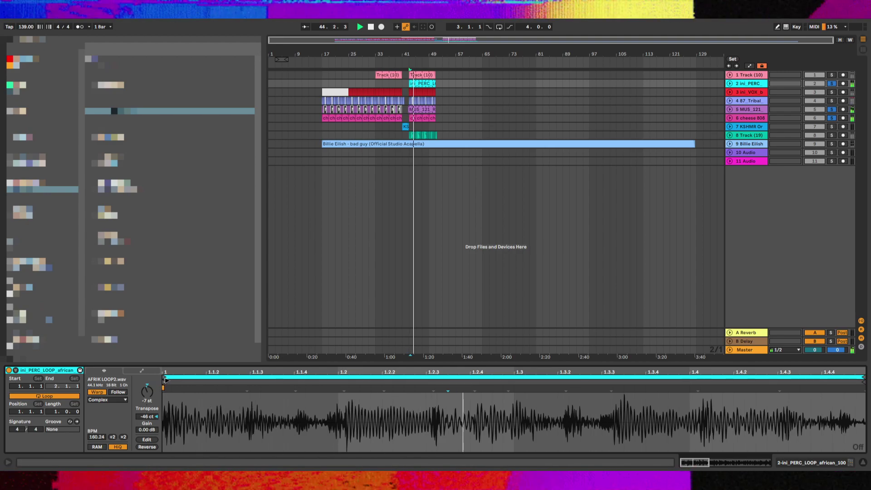
key("space")
key("space")
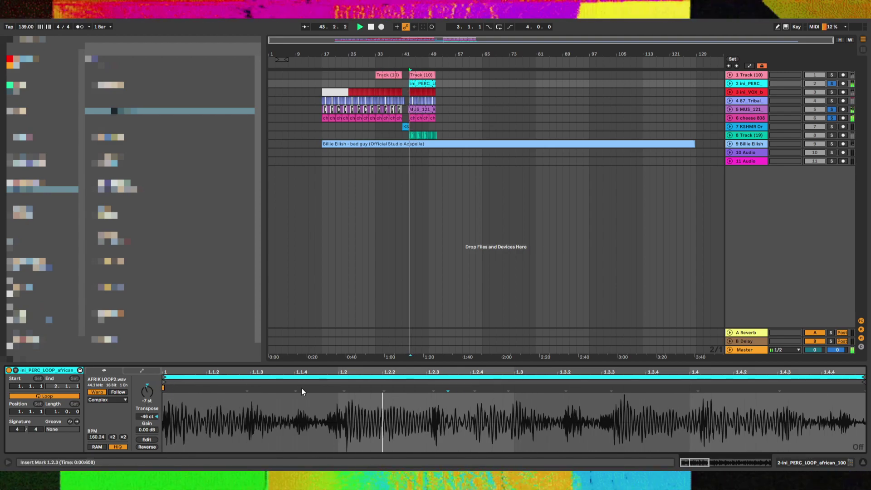
Add and align warp markers in the ini_PERC_LOOP_african clip near 1.1.3, 1.2, 1.2.3, 1.3 and 1.4 during soloed playback
left_click_drag(567, 389, 581, 390)
double_click(698, 388)
key("space")
key("space")
left_click_drag(344, 390, 351, 389)
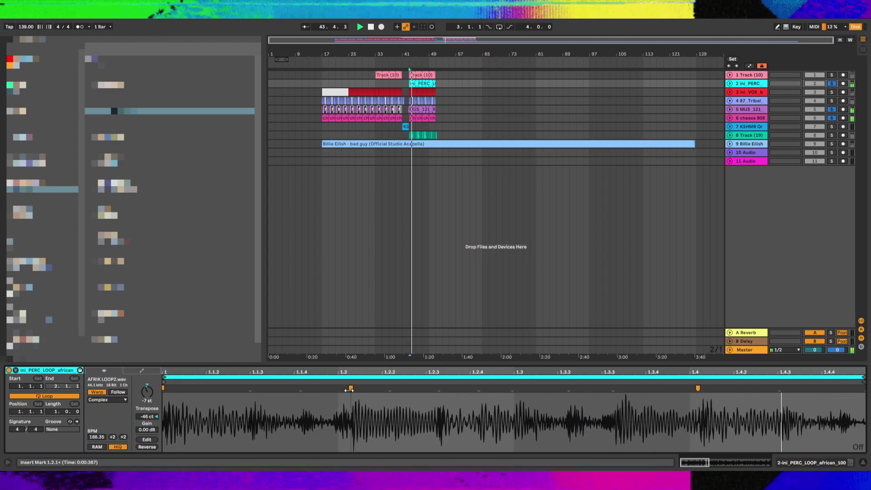
left_click_drag(513, 389, 517, 389)
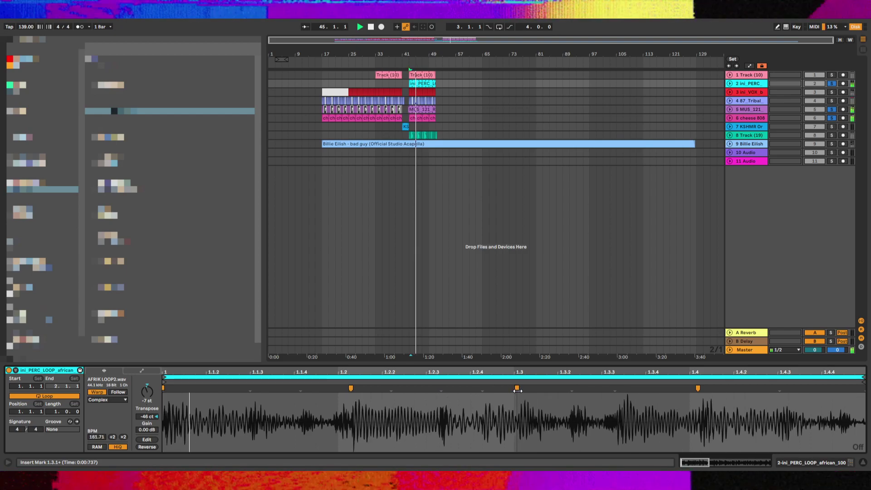
left_click_drag(438, 389, 434, 390)
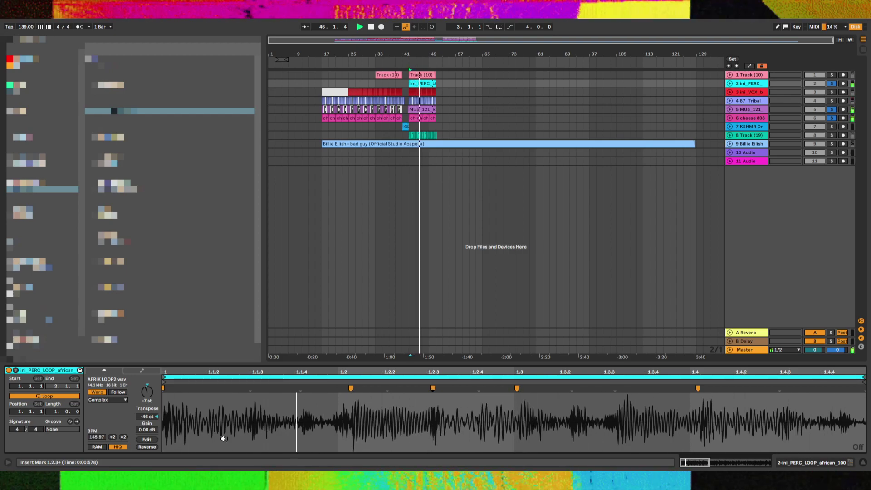
left_click_drag(248, 392, 249, 390)
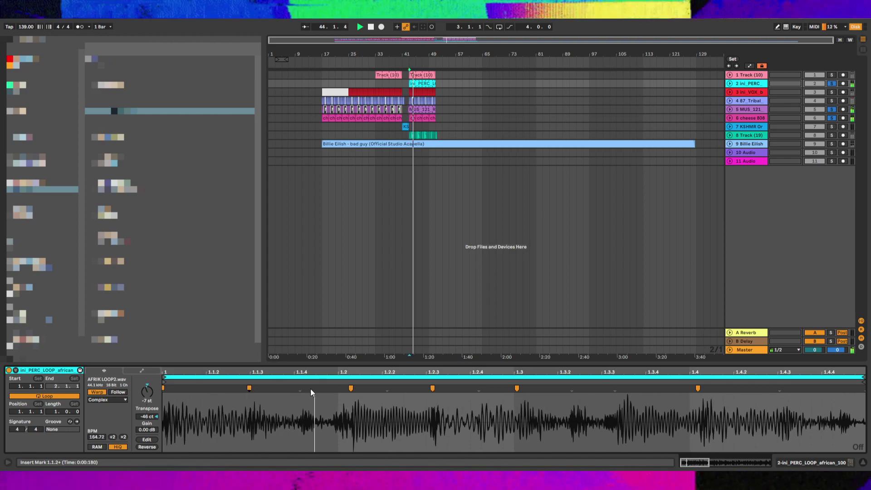
Tighten the percussion loop's 1.2, 1.3 and 1.4 markers to the grid and add warp markers near 1.1.4, 1.2.2, 1.2.4, 1.3.2 and 1.3.3
left_click_drag(352, 387, 293, 389)
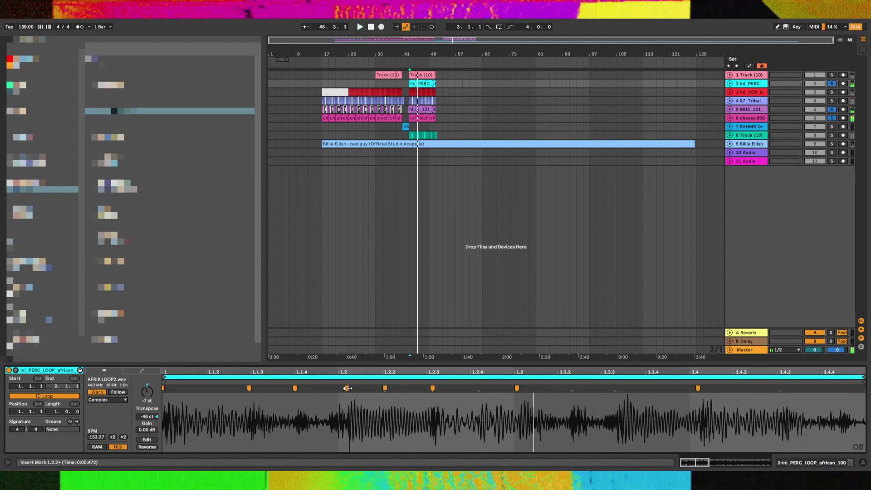
left_click_drag(347, 389, 339, 388)
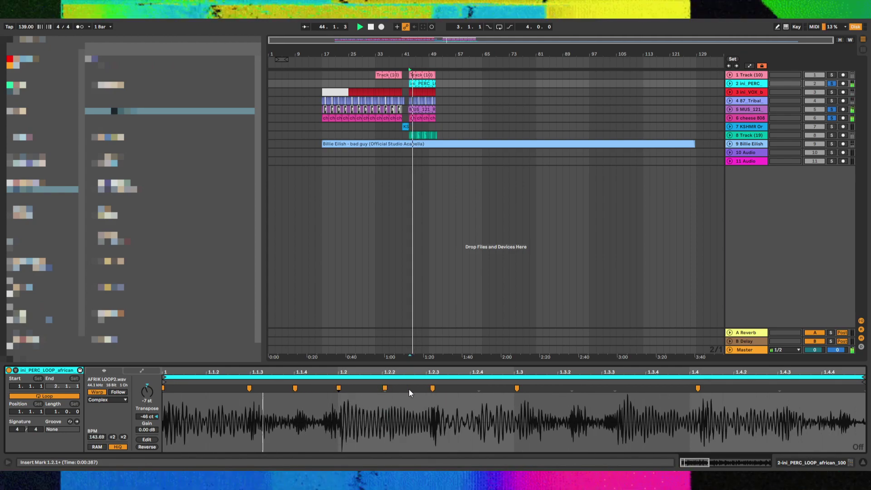
left_click_drag(615, 389, 605, 388)
left_click_drag(517, 389, 472, 387)
left_click_drag(562, 388, 561, 387)
left_click_drag(699, 389, 693, 389)
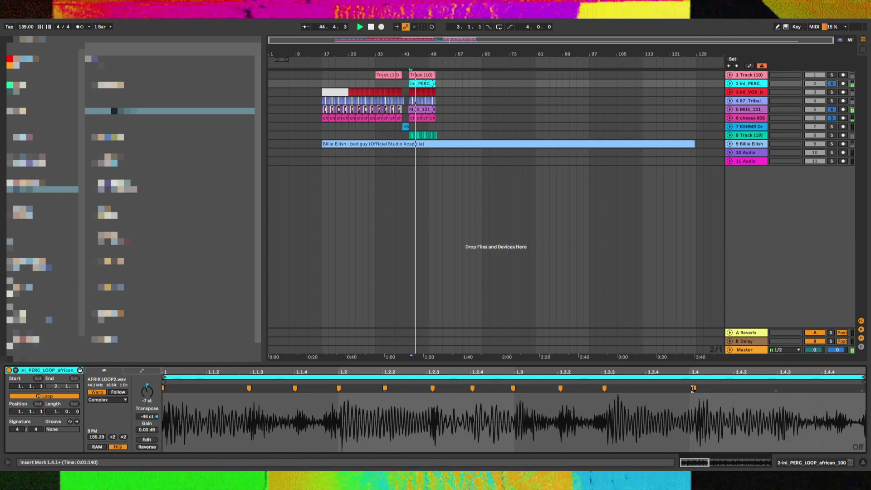
Add warp markers to the percussion loop at 1.4.3 and at its loop end, 2.1.1
left_click_drag(775, 387, 780, 386)
left_click_drag(708, 462, 680, 414)
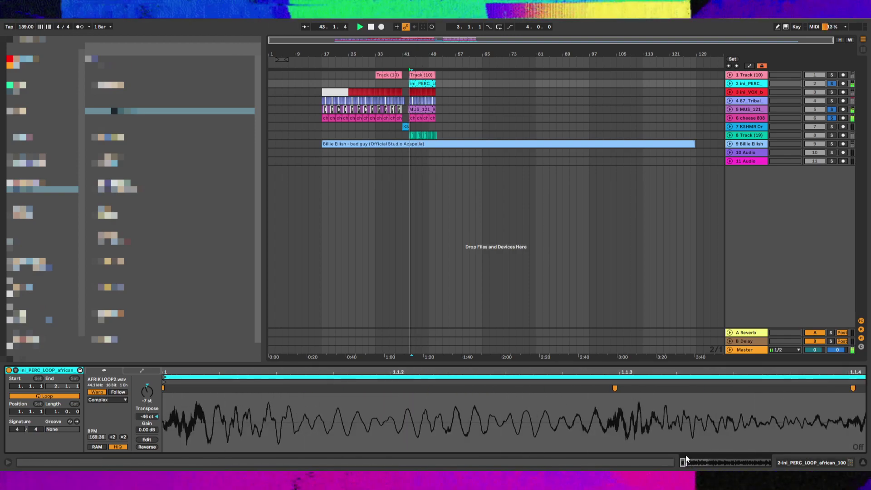
left_click_drag(690, 462, 710, 426)
left_click_drag(334, 390, 329, 389)
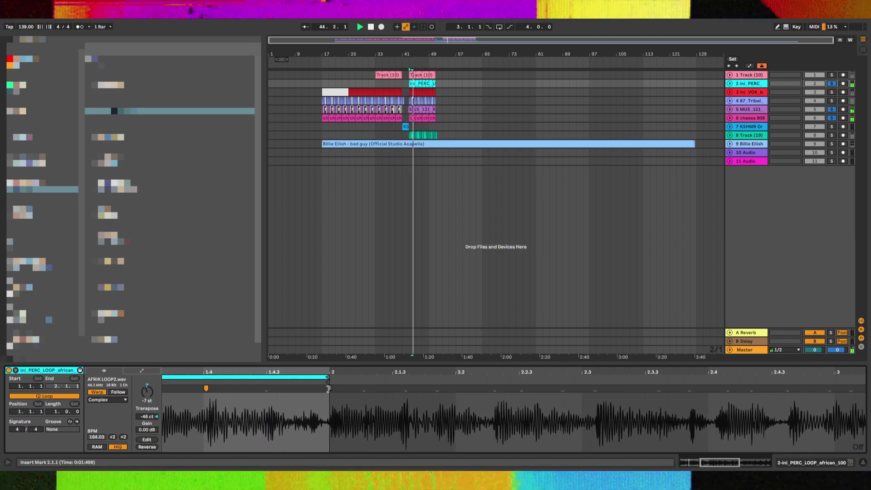
double_click(292, 388)
left_click_drag(293, 388, 266, 388)
Turn off the track solos, play the full mix from bar 43 and save the set
left_click(832, 119)
key("space")
key("space")
key("ctrl+s")
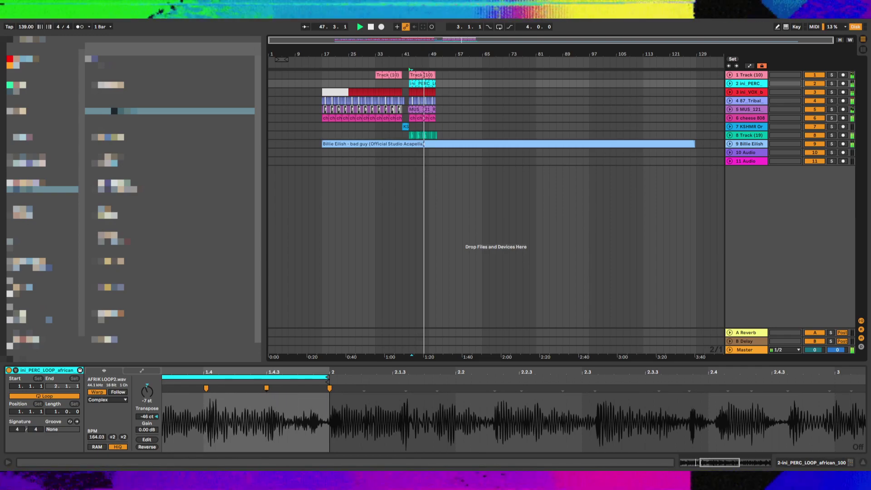
left_click(362, 207)
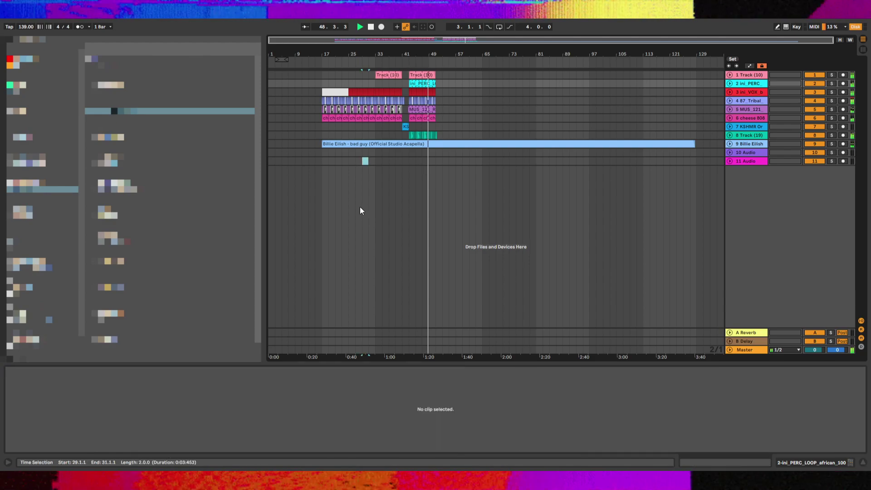
left_click(382, 191)
key("ctrl+a")
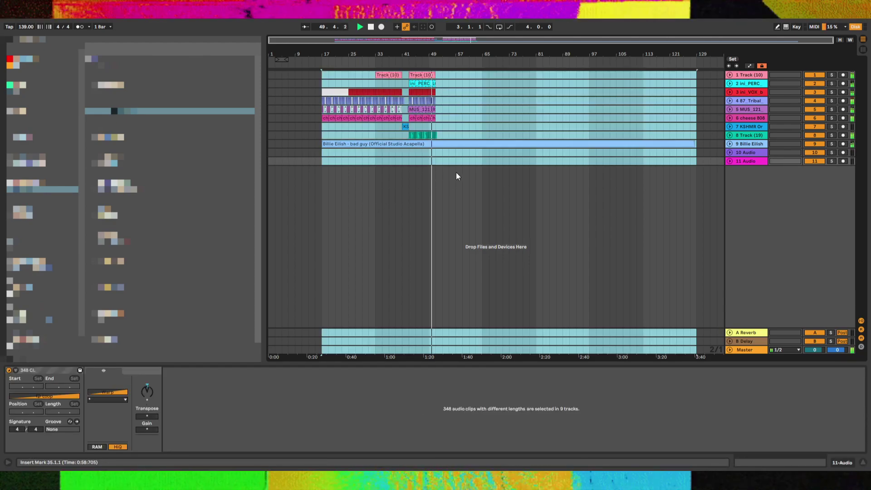
left_click(440, 111)
left_click(359, 132)
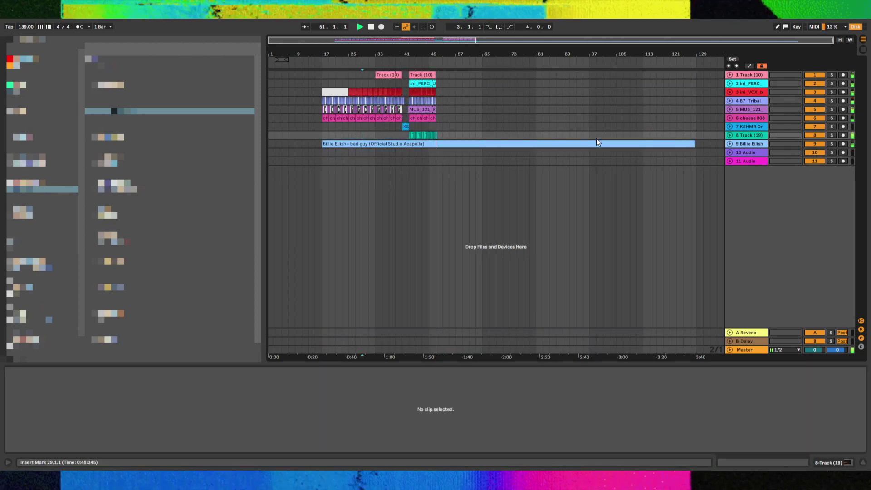
Unfold the Track (19) track to expose its sliced clips in bars 43 to 51
key("plus")
key("plus")
left_click(730, 135)
key("plus")
left_click(669, 156)
key("plus")
left_click(612, 151)
key("space")
key("space")
left_click(664, 155)
key("minus")
key("minus")
key("minus")
key("plus")
key("plus")
key("plus")
key("plus")
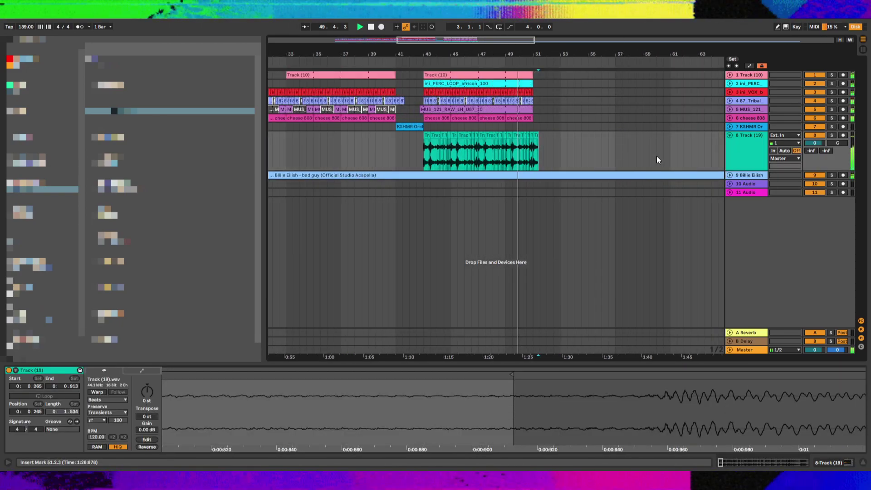
Play back the end of the Track (19) part and inspect the short clips between 50.2 and 50.4
left_click(484, 164)
key("plus")
key("plus")
left_click(532, 150)
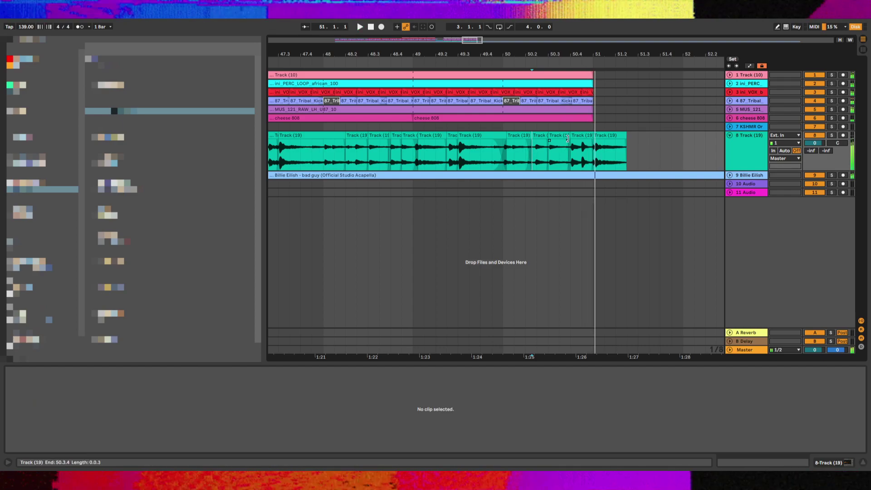
left_click(565, 136)
key("space")
left_click(542, 136)
key("space")
key("space")
left_click(556, 136, "shift")
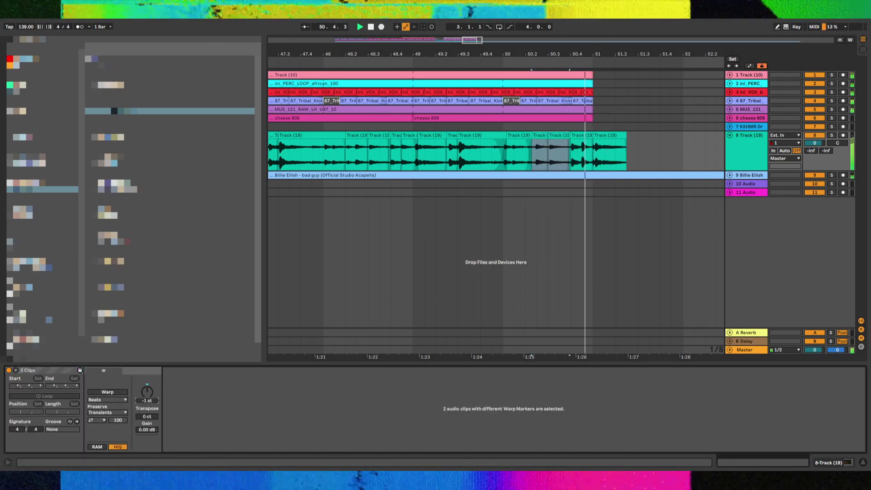
left_click(537, 154)
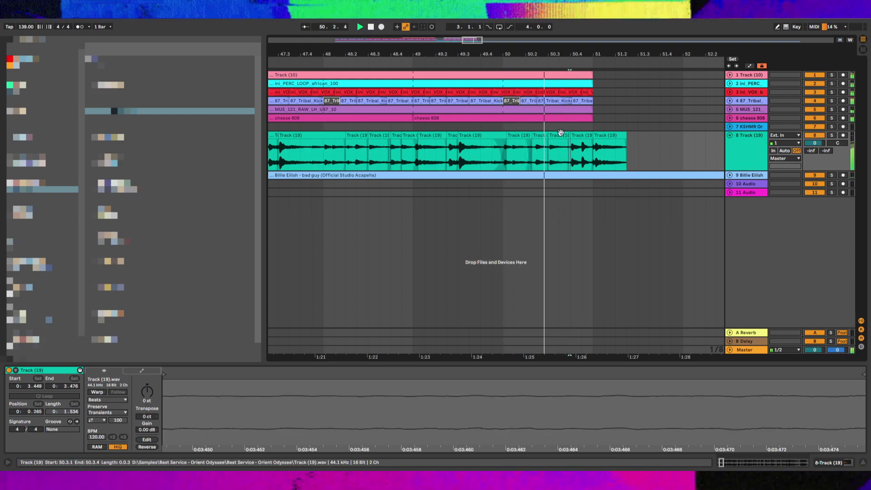
Copy the Track (19) segment starting at 50.1.2 to 50.3.1 and extend the copy to about 50.3.4
left_click(503, 150)
scroll(514, 152, "up", 3)
left_click(503, 152)
left_click_drag(504, 156, 560, 153)
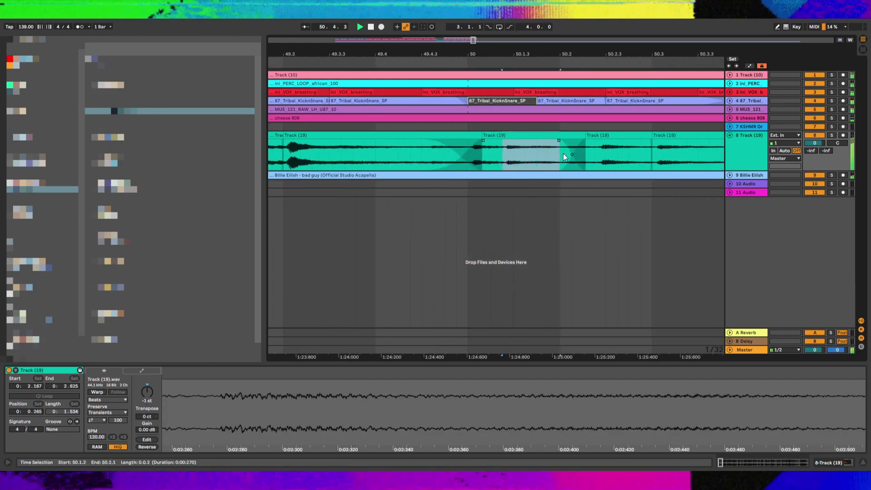
left_click_drag(470, 43, 504, 103)
left_click(582, 135)
key("space")
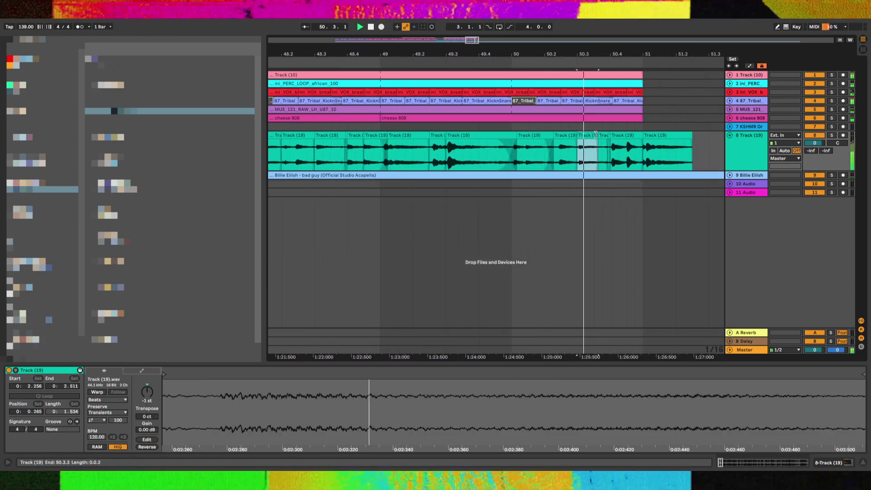
left_click_drag(609, 140, 605, 144)
key("space")
left_click(585, 134)
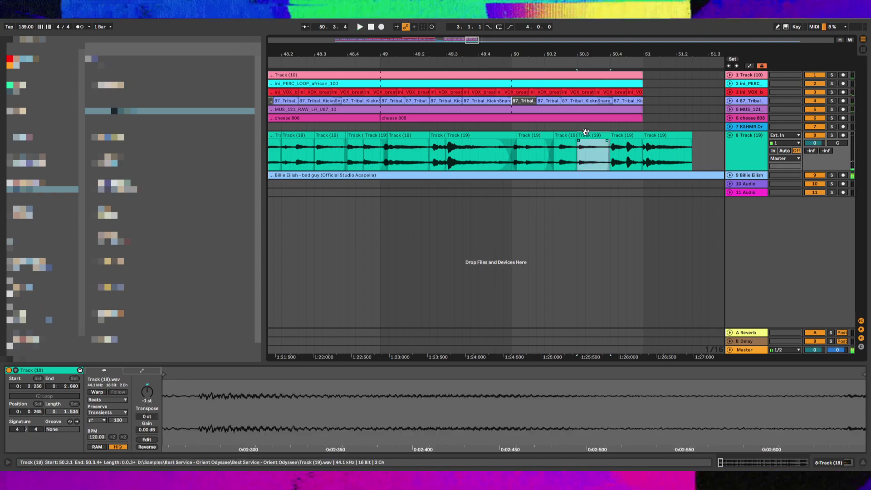
Set the transposition of the Track (19) clip at 50.3.1 to 0 st, enable Warp and audition it
left_click(453, 161)
key("space")
key("space")
key("minus")
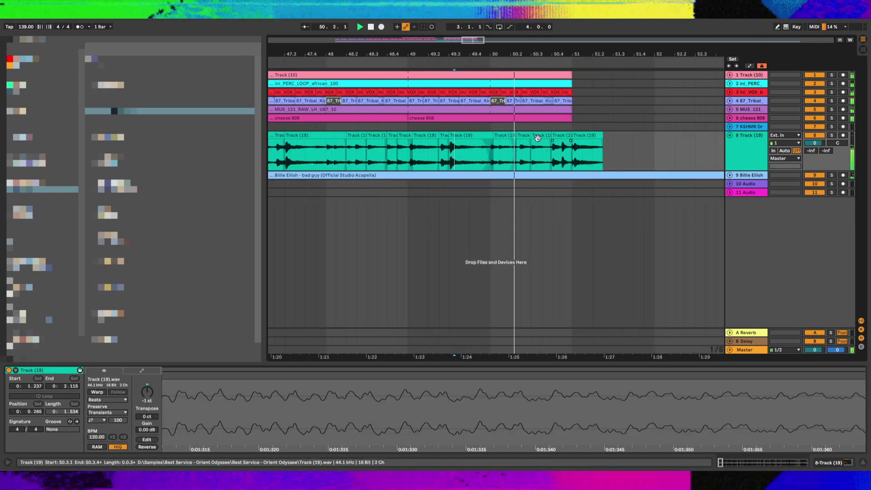
left_click(536, 135)
double_click(142, 399)
key("space")
key("space")
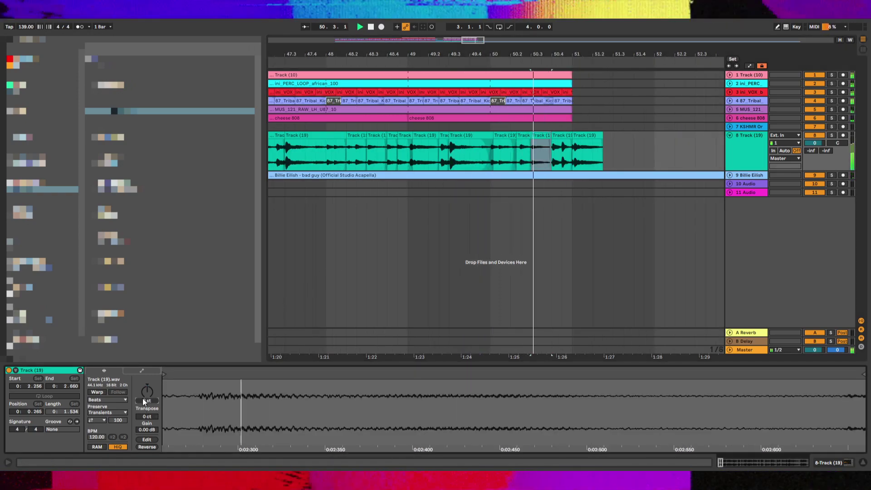
left_click(104, 393)
key("space")
key("space")
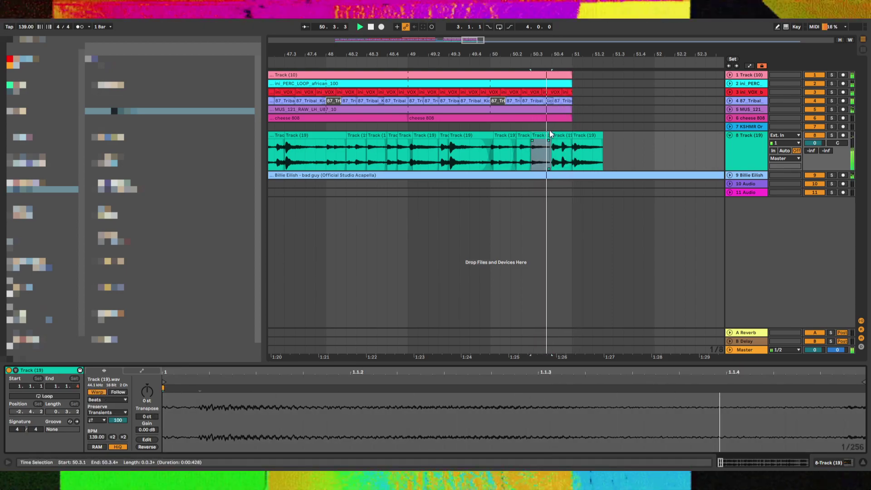
Lengthen the fade-out of the Track (19) clip at 50.3.1 and play back the passage around it
key("plus")
key("plus")
left_click(501, 155)
left_click(466, 157)
key("space")
key("space")
left_click(558, 134)
mouse_move(564, 135)
left_mouse_down()
mouse_move(573, 135)
mouse_move(551, 142)
left_mouse_up()
left_click(547, 144)
key("space")
left_click(522, 144)
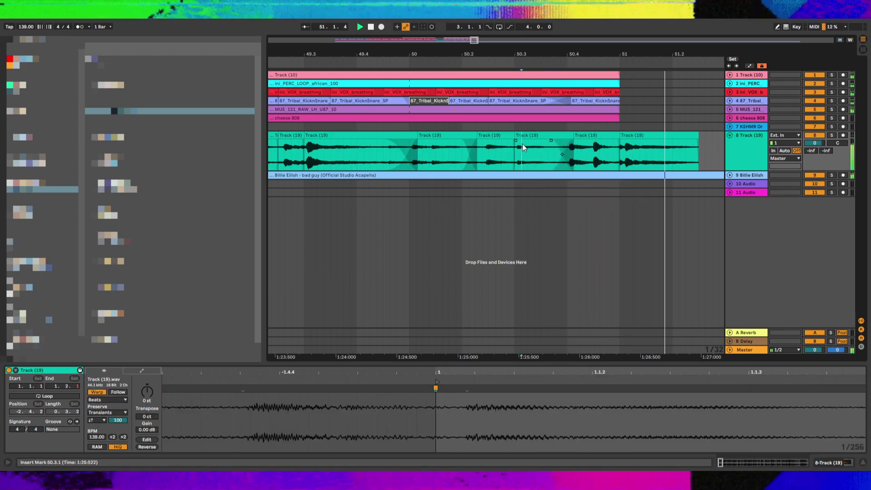
Play back the arrangement from about bar 37, save the set and restart playback from bar 17
left_click(461, 154)
scroll(462, 155, "down", 10)
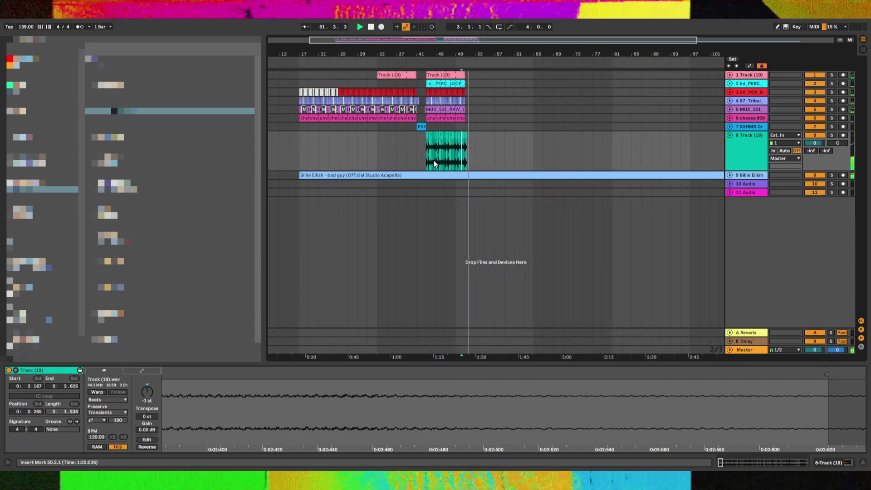
left_click(416, 159)
key("space")
left_click(395, 163)
key("space")
key("ctrl+s")
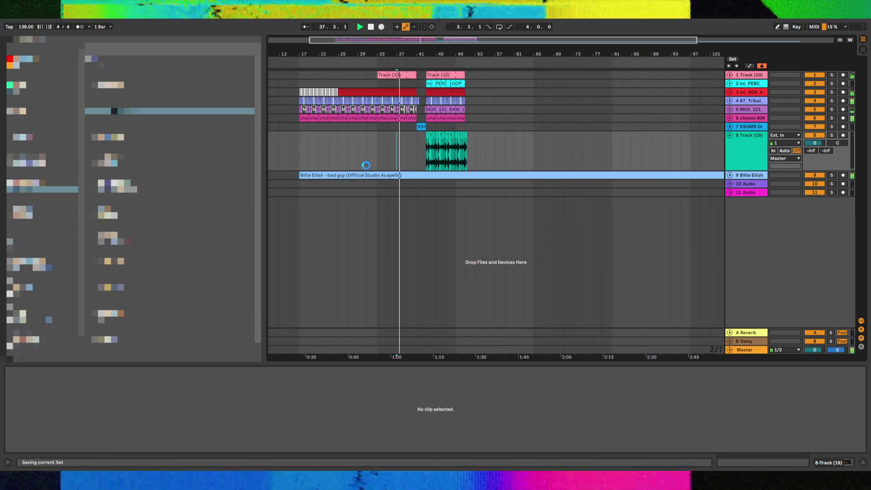
left_click(300, 161)
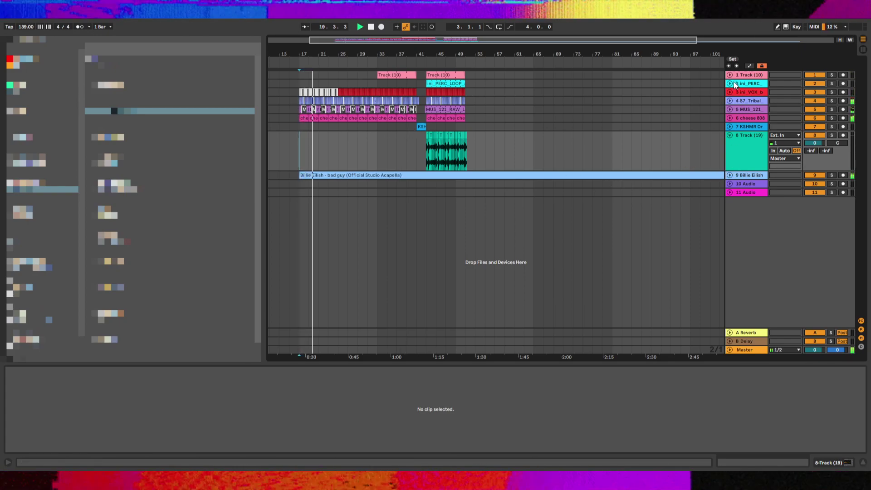
Unfold the Billie Eilish acapella track, lower its volume to -2.0 dB and solo it
left_click(750, 350)
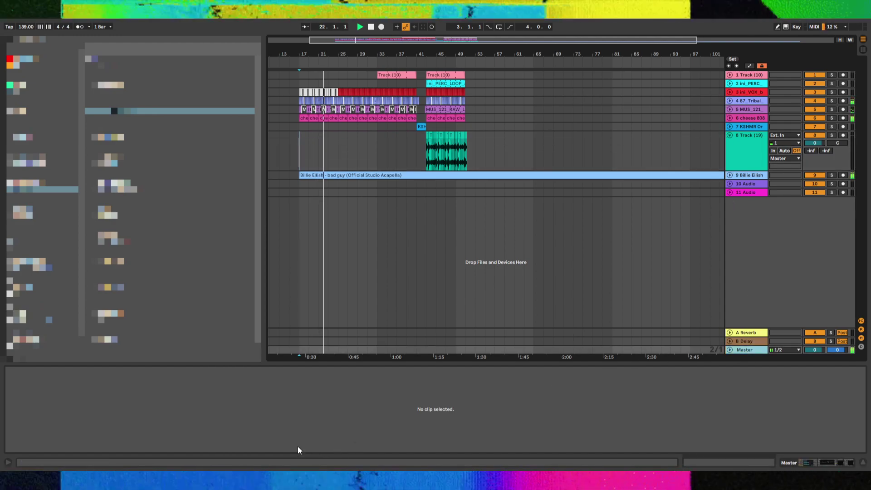
left_click(730, 175)
left_click(761, 180)
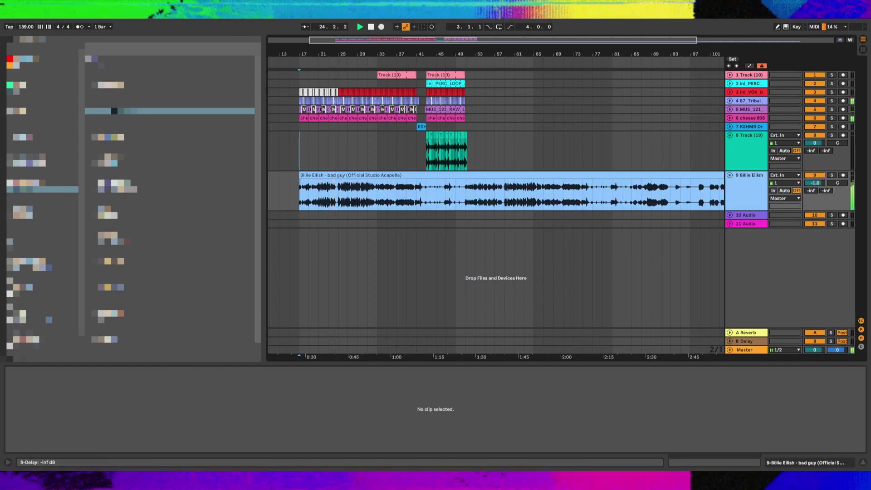
left_click_drag(815, 184, 815, 184)
left_click(831, 175)
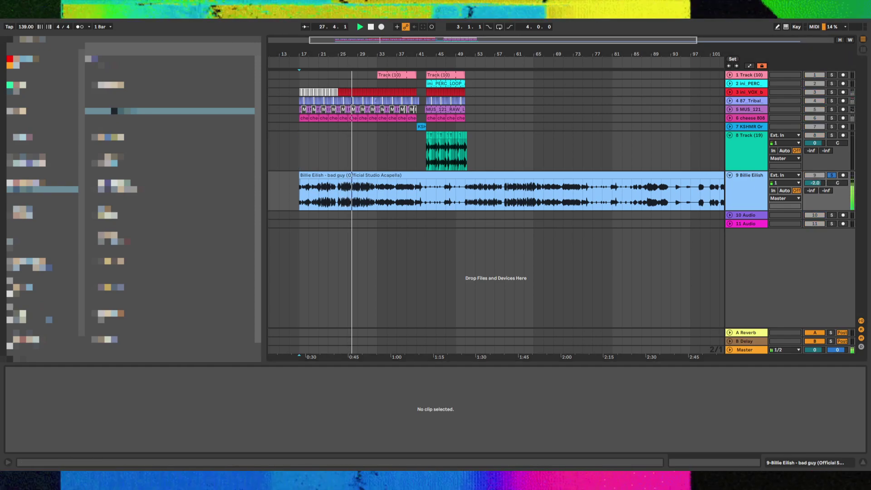
Add a Multiband Gate to the Billie Eilish acapella track, set its high-band threshold to -51.9 dB and lower the low-band threshold
double_click(124, 112)
key("ctrl+z")
double_click(123, 111)
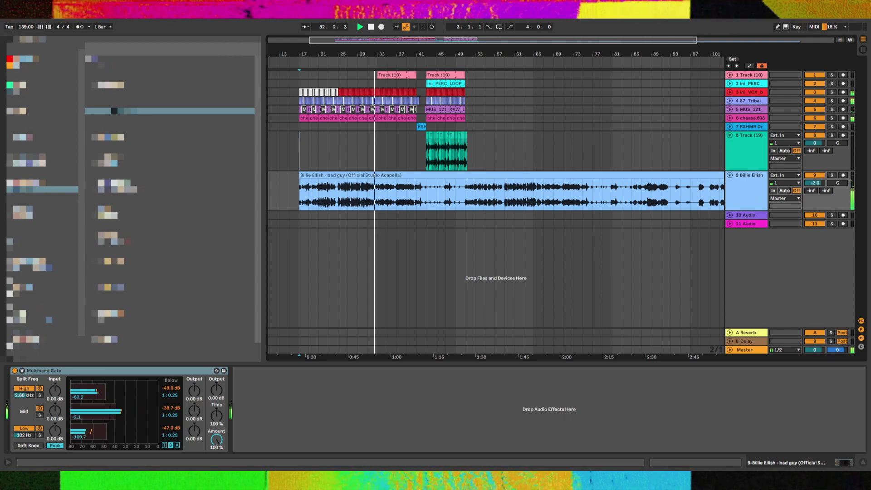
left_click_drag(106, 391, 101, 391)
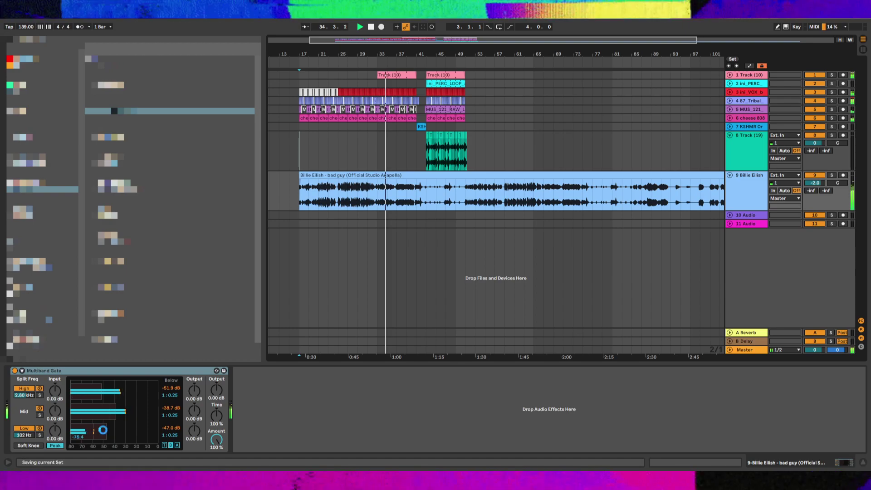
left_click_drag(107, 428, 95, 428)
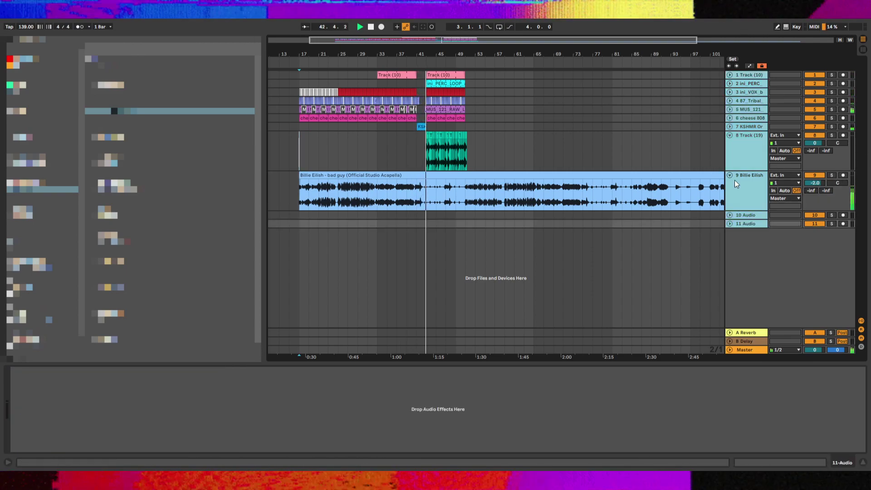
Fold all the unfolded tracks and restart playback from bar 37
left_click(729, 176, "alt")
left_click(396, 162)
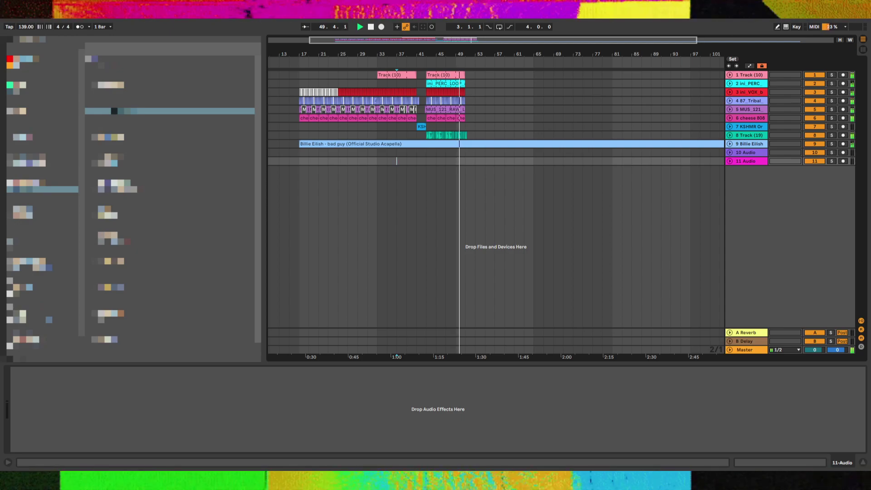
key("space")
key("space")
Copy bars 17 to 33 of tracks 3 to 7 and paste them at bar 51
left_click(289, 127)
left_click_drag(297, 128, 380, 90)
key("ctrl+c")
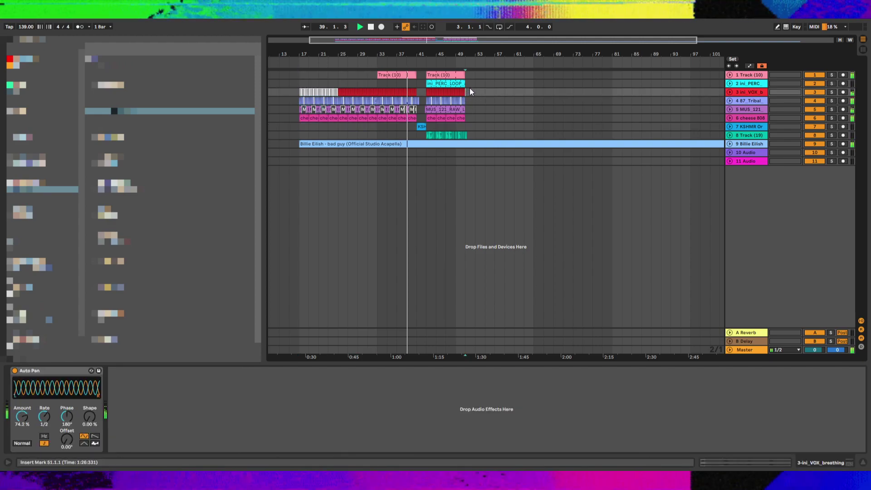
left_click(467, 91)
key("ctrl+v")
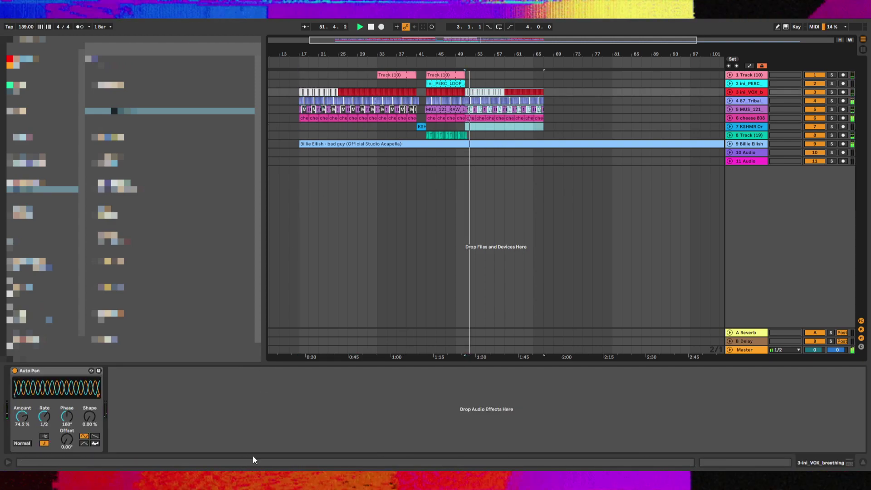
Try to repeat the last Track (19) clip at bar 54 by duplicating the section starting near bar 51
left_click(479, 133)
key("plus")
left_click_drag(482, 136, 463, 138)
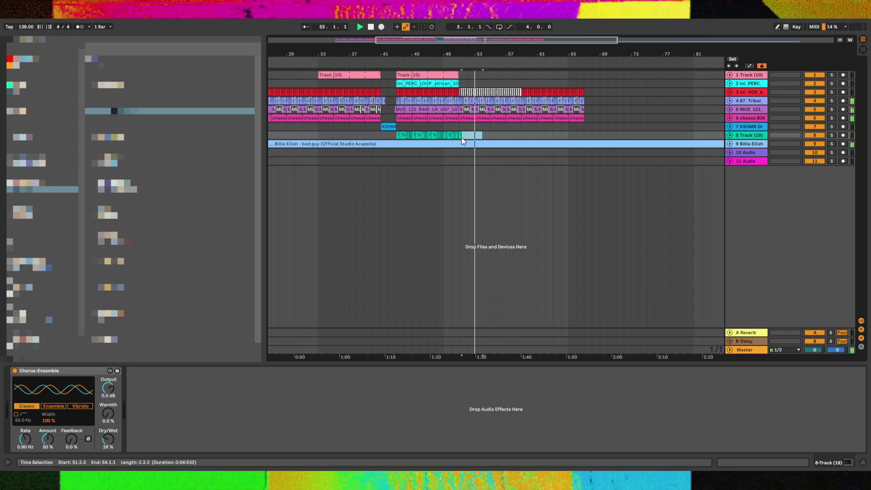
key("ctrl+d")
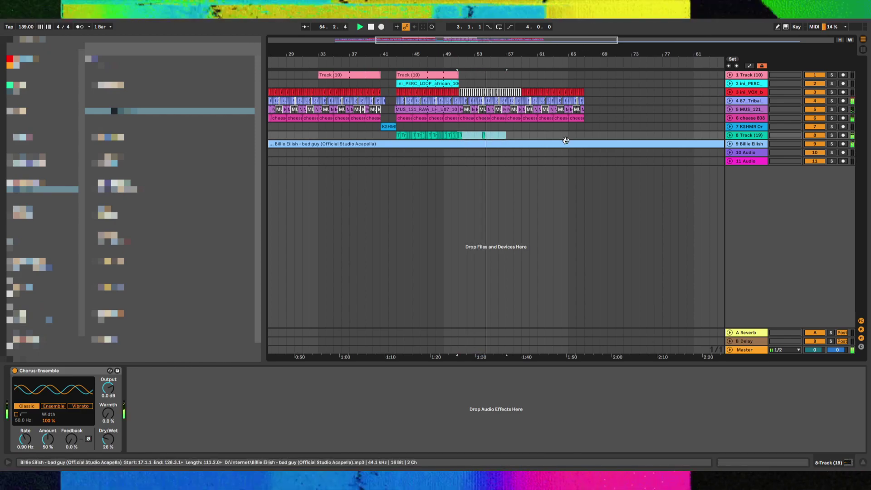
Unfold the Track (19) track, play from 51.1.1 and lengthen the fade-out of the clip there
left_click(730, 136)
left_click(458, 153)
scroll(458, 152, "up", 3)
scroll(459, 155, "up", 5)
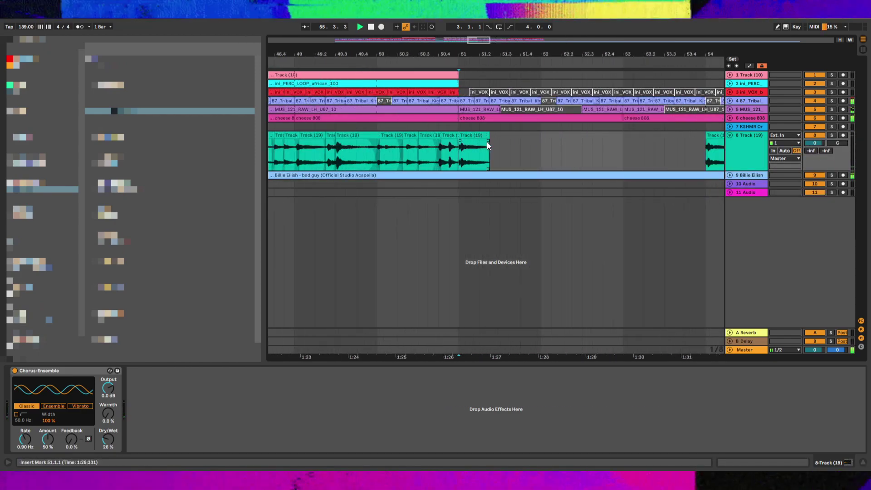
left_click(483, 137)
key("space")
left_click_drag(489, 146, 481, 143)
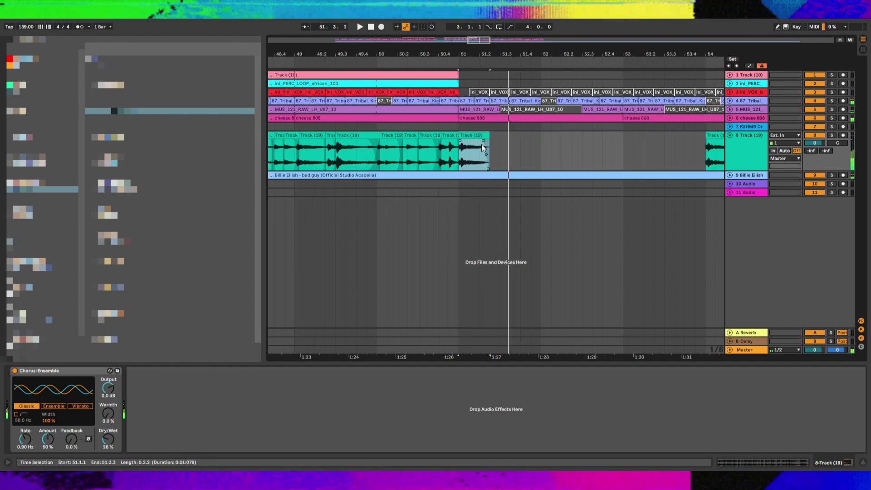
Replace the Track (19) repeat at bar 54 with a copy of the faded bar 51 clip placed at 53.1.1
scroll(468, 136, "down", 5)
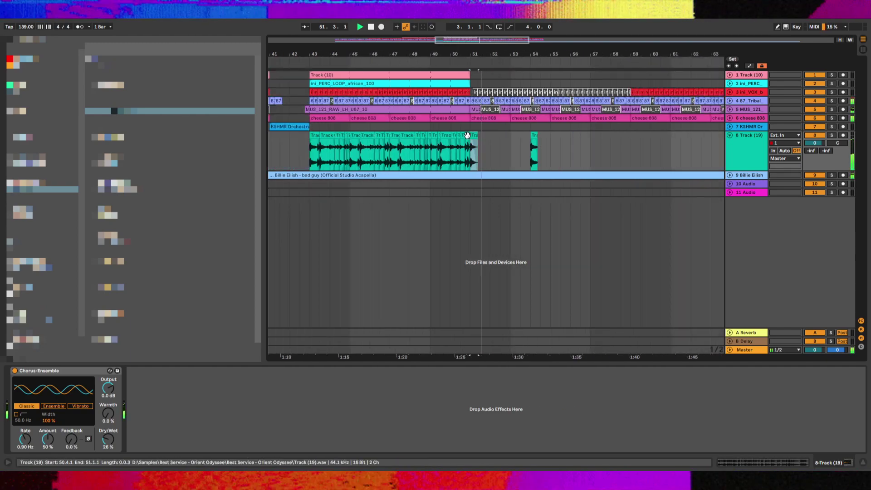
left_click(512, 145)
key("ctrl+v")
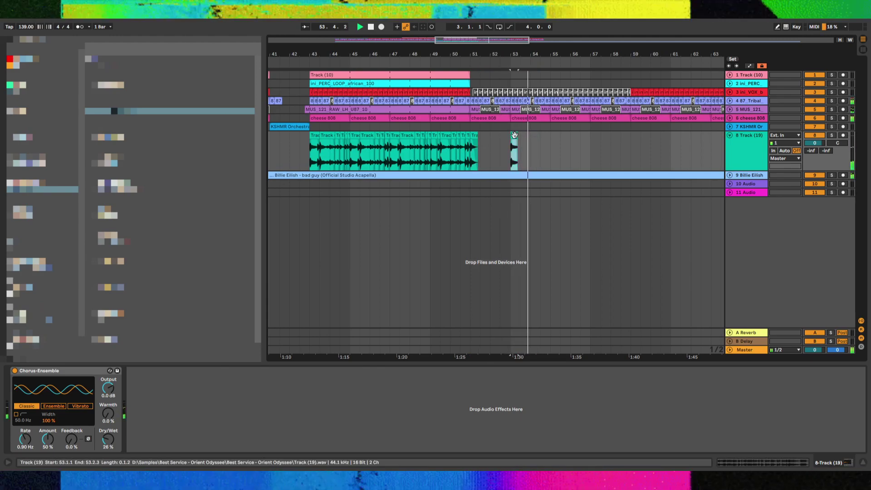
Duplicate the two-bar Track (19) section starting at bar 53 to bars 55 and 57, and place the insert marker at 50.3.1
left_click_drag(544, 138, 510, 150)
key("ctrl+d")
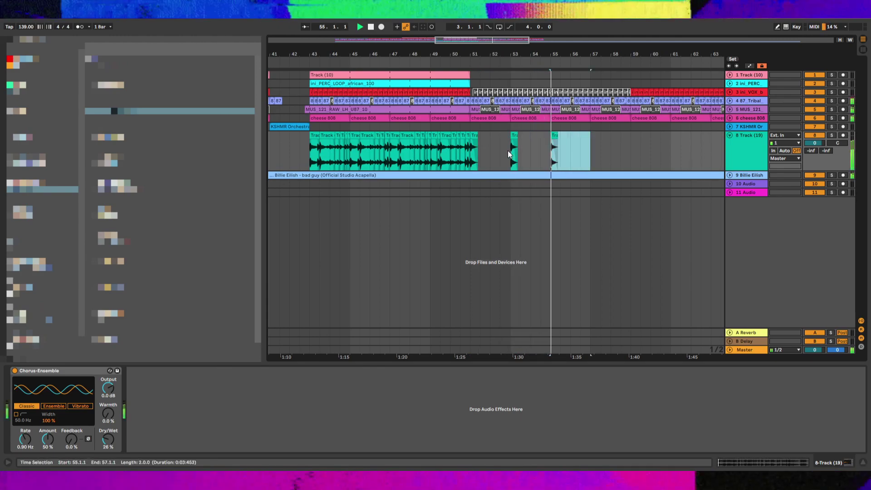
key("ctrl+d")
left_click(472, 153, "shift")
left_click(460, 152)
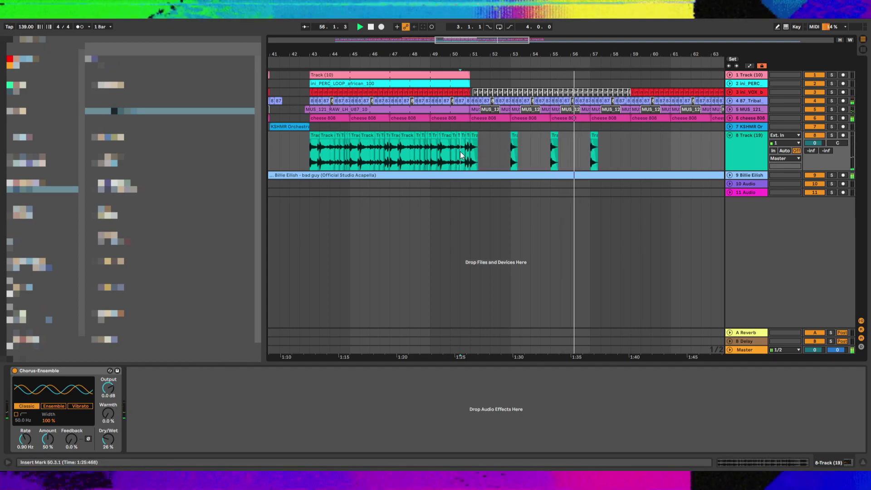
Open the Track (19) hit at bar 57 for inspection and play back the arrangement from bar 49
left_click(594, 135)
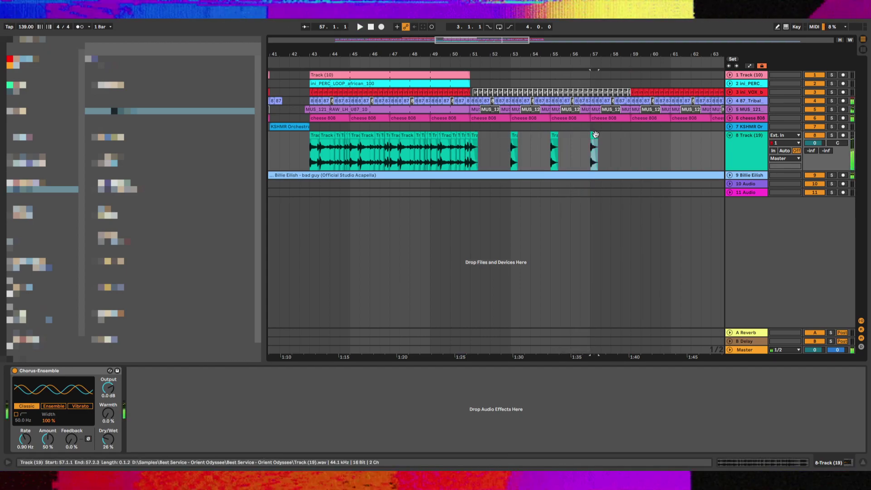
key("space")
double_click(593, 133)
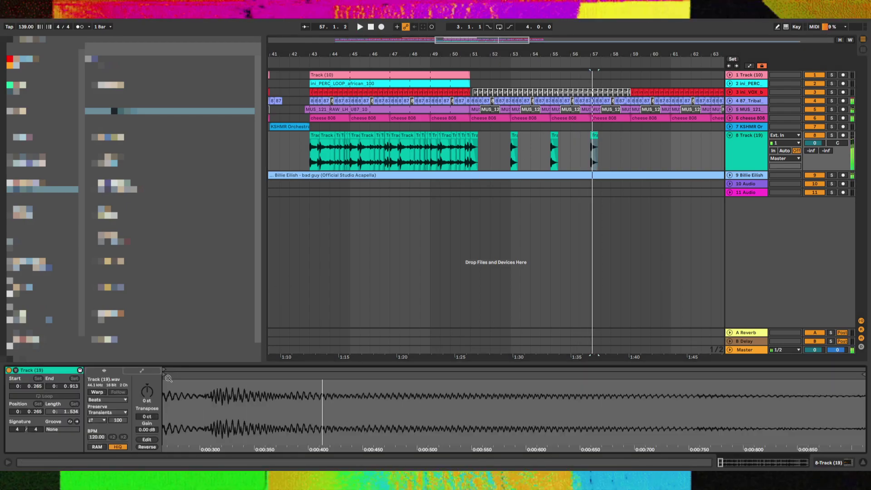
left_click_drag(401, 165, 453, 159)
scroll(453, 158, "down", 4)
left_click(432, 156)
key("space")
key("space")
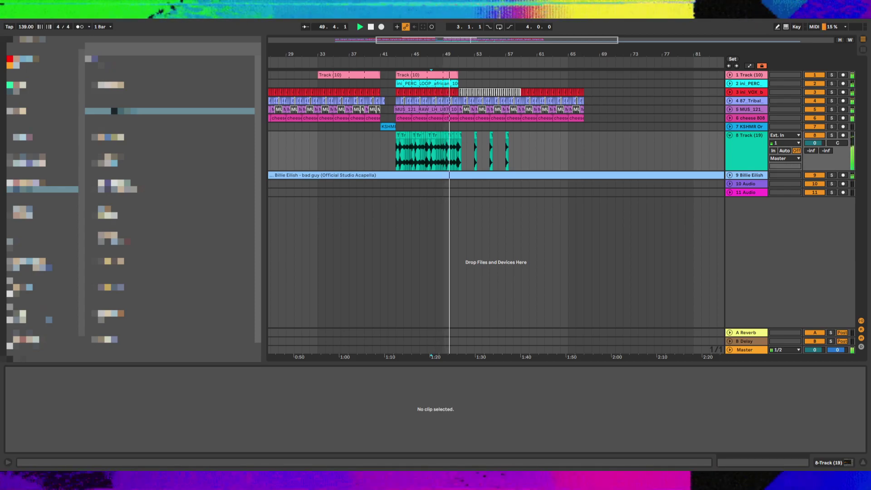
Add the Long Tail reverb to Track (19) at 0% Dry/Wet and automate Dry/Wet up to 45% from bar 51
key("shift+Tab")
left_click(339, 440)
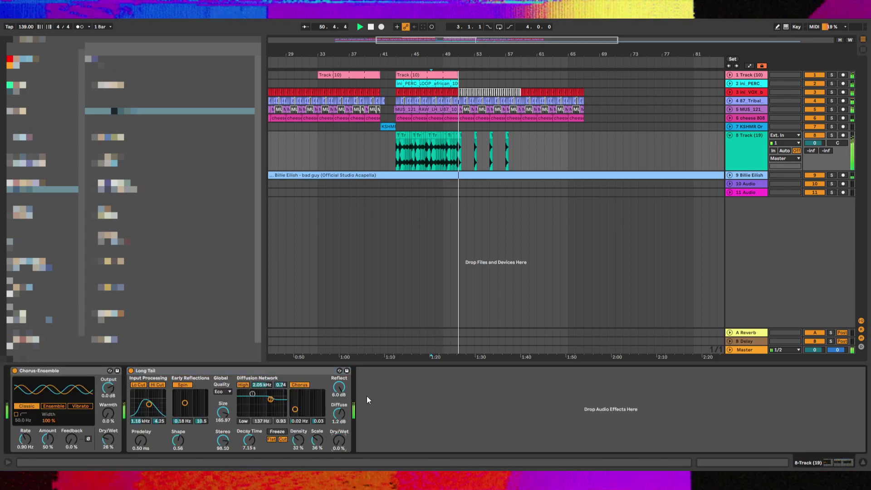
key("a")
scroll(456, 158, "up", 5, "ctrl")
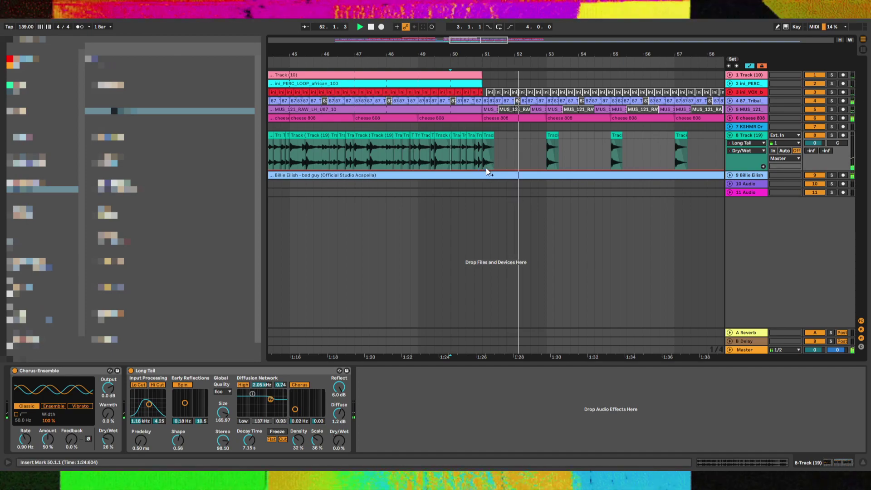
left_click_drag(488, 171, 485, 160)
key("space")
key("plus")
key("plus")
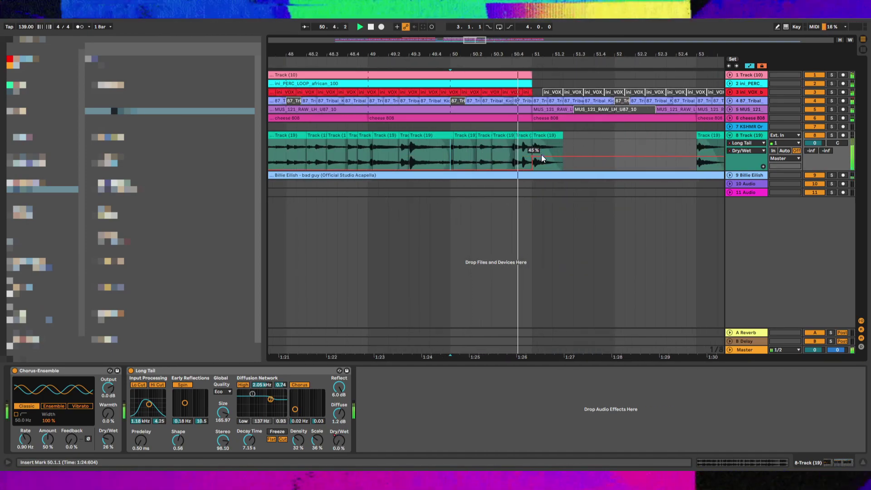
Set Long Tail's Decay Time to 2.38 s and its input filter to 1.13 kHz and 3.69 while auditioning bar 51
left_click(509, 151)
key("space")
key("space")
left_click_drag(250, 442, 250, 455)
left_click_drag(149, 404, 148, 408)
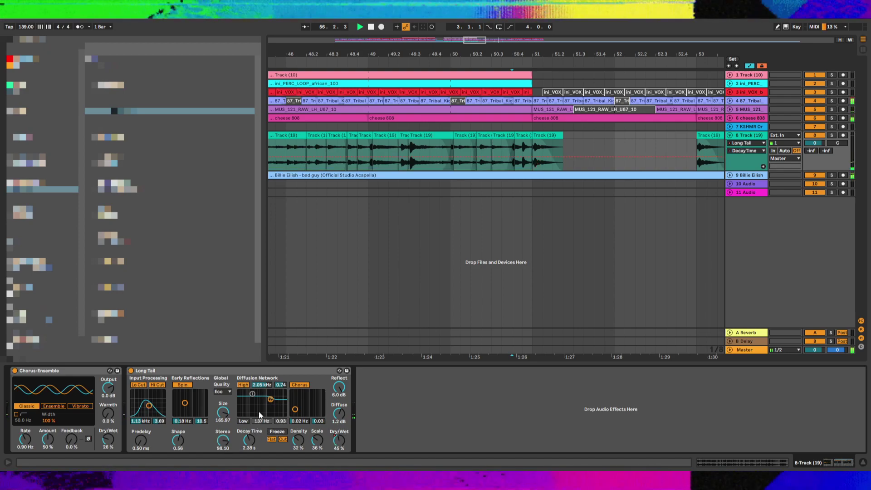
Lower Long Tail's Dry/Wet automation after bar 51 to 31% and play back the transition
left_click(339, 439)
left_click_drag(542, 156, 546, 173)
scroll(520, 150, "down", 10)
left_click(514, 158)
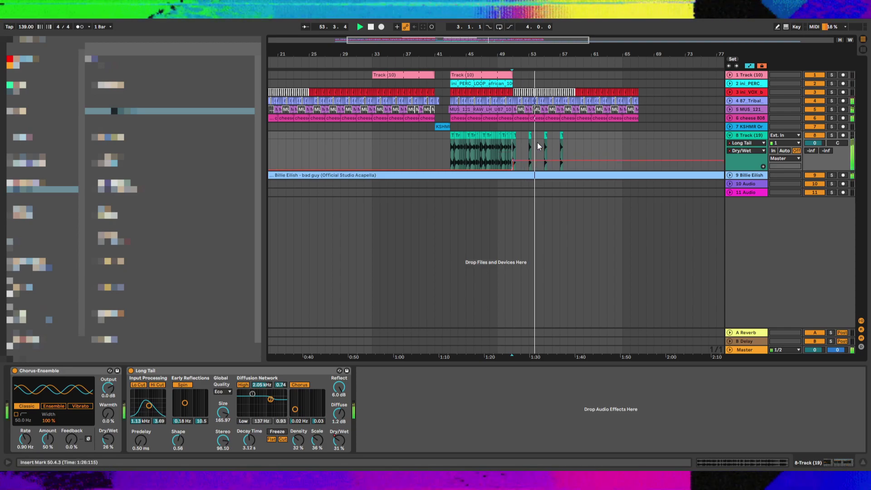
Set the gain of the four Track (19) clips from bar 51 onward to -5.54 dB and audition them
left_click_drag(525, 140, 591, 141)
left_click(515, 135, "shift")
key("shift+Tab")
mouse_move(146, 430)
left_mouse_down()
mouse_move(146, 447)
mouse_move(141, 428)
left_mouse_up()
key("space")
key("space")
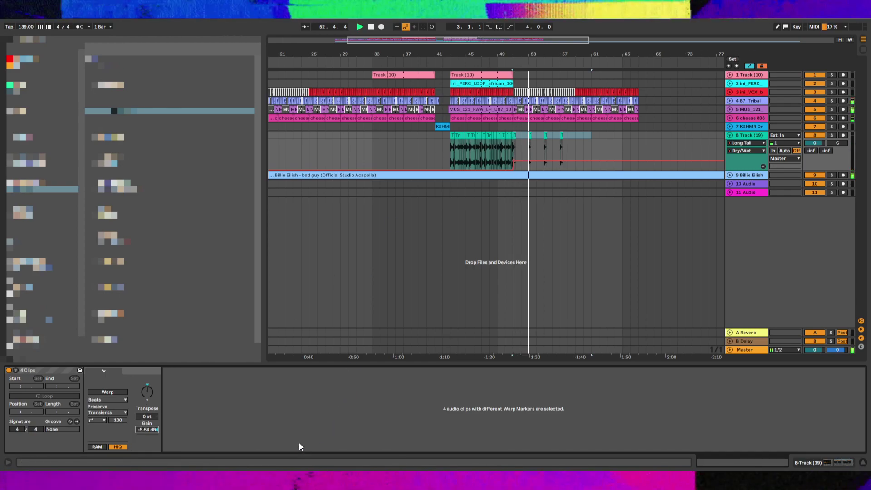
Collapse the Track (19) lane in the arrangement and save the set
left_click(440, 127)
left_click(403, 127)
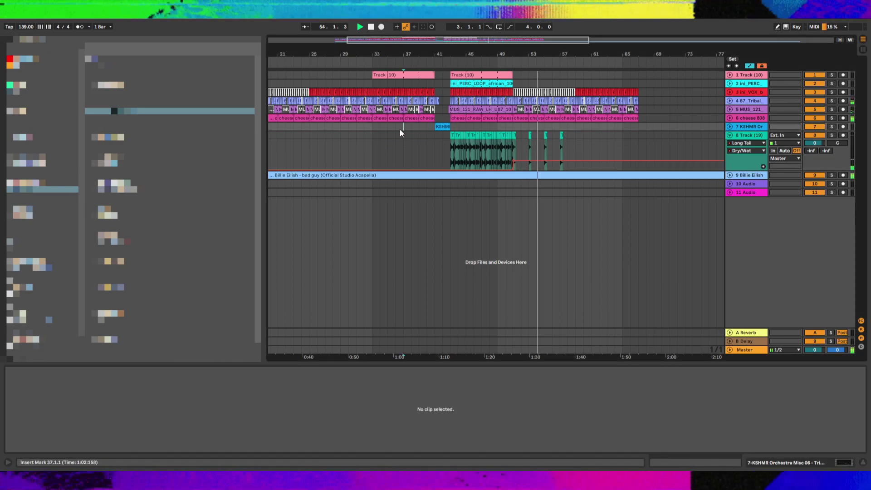
left_click(349, 126)
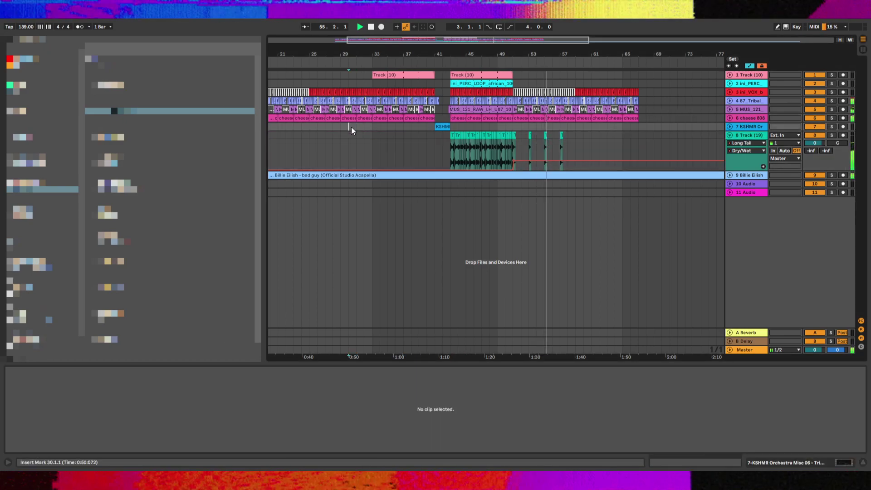
key("minus")
key("minus")
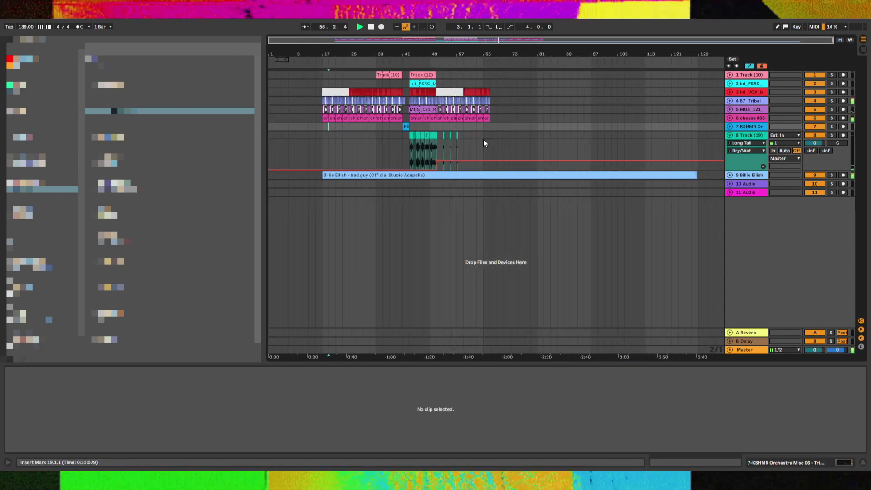
left_click(445, 134)
left_click(436, 127)
left_click(366, 127)
left_click(742, 132)
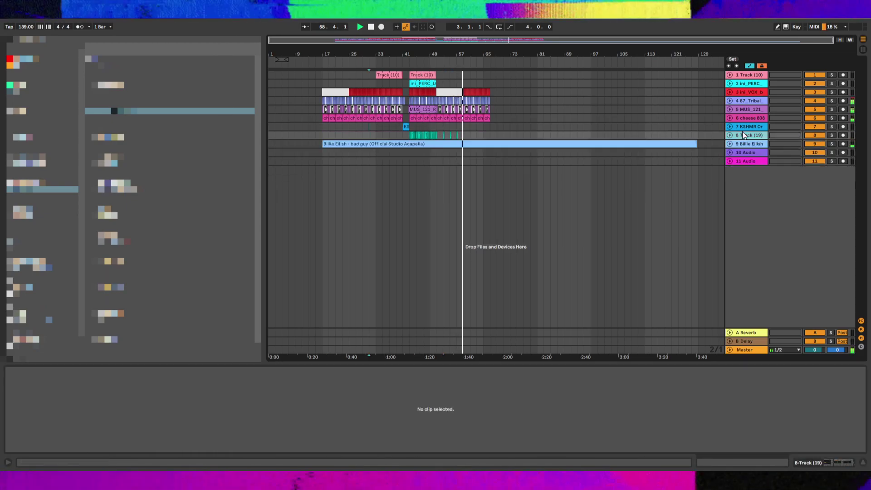
key("ctrl+s")
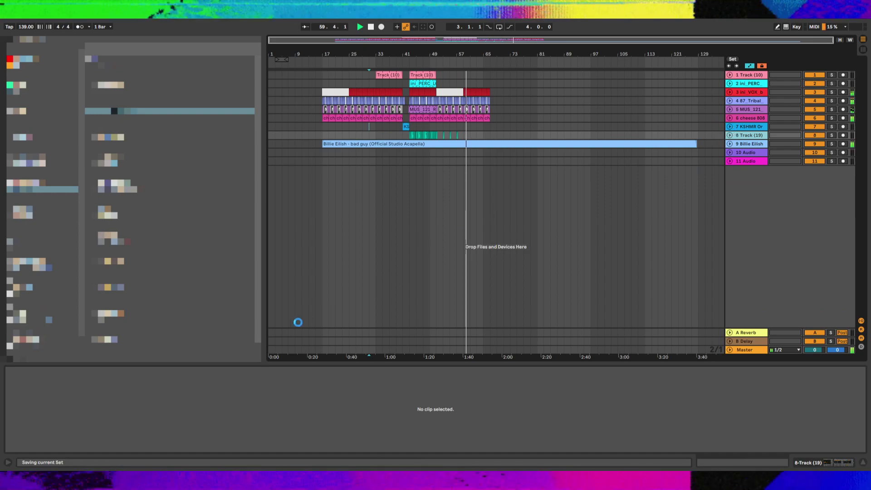
Play back the arrangement from bar 25 and save the set again
left_click(348, 133)
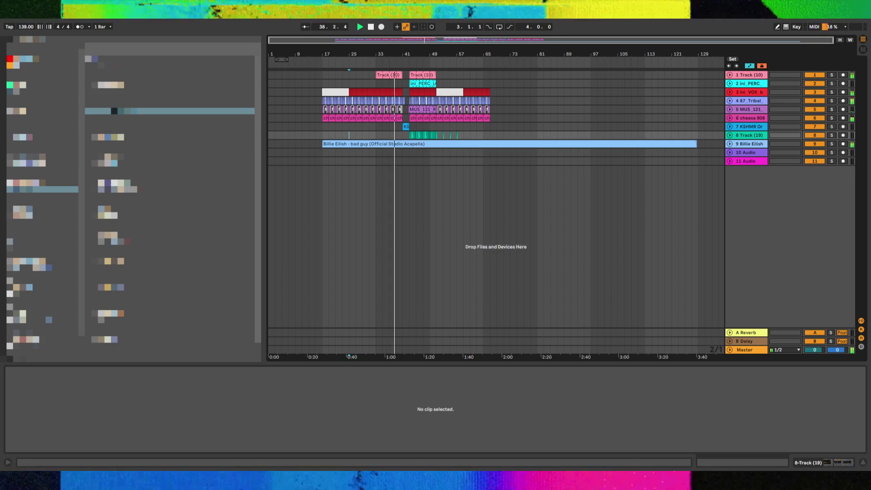
left_click(405, 158)
left_click(416, 153)
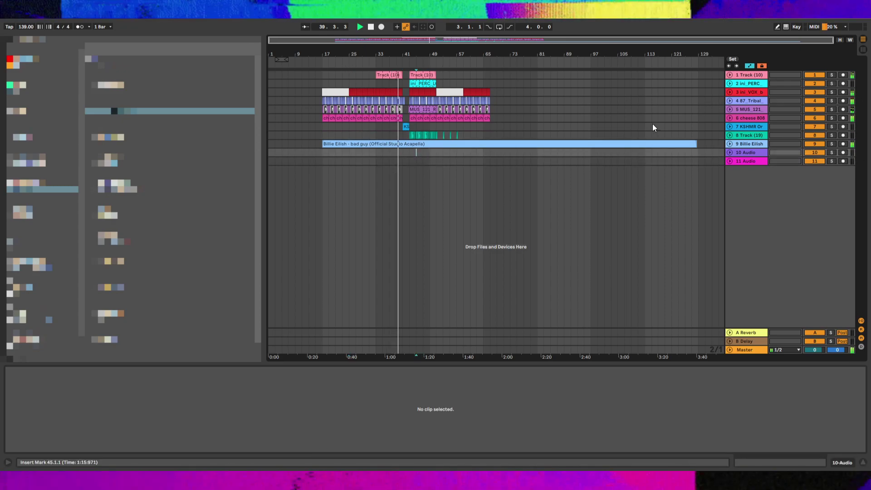
left_click(494, 148)
left_click(492, 149)
key("ctrl+s")
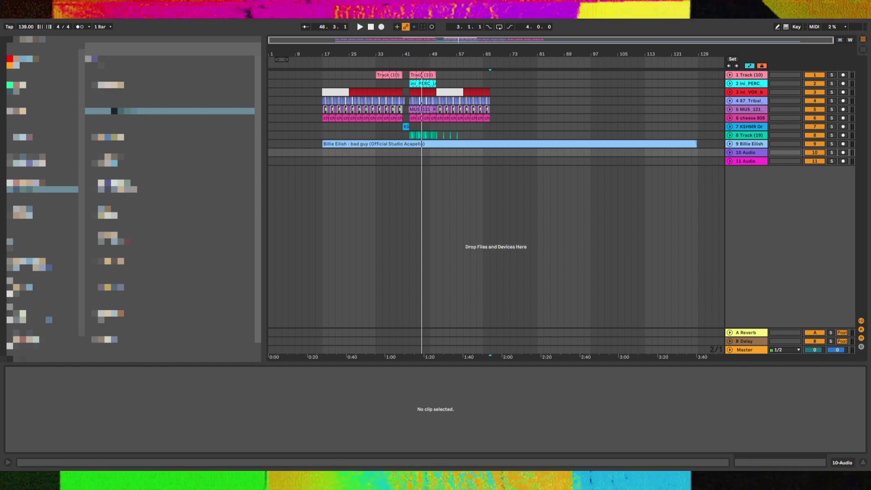
Place the Track (60) sample on audio track 10 at bar 43, expand its lane and lower the track's volume
mouse_move(385, 154)
left_mouse_down()
mouse_move(407, 152)
mouse_move(411, 162)
mouse_move(415, 152)
left_mouse_up()
left_click(731, 152)
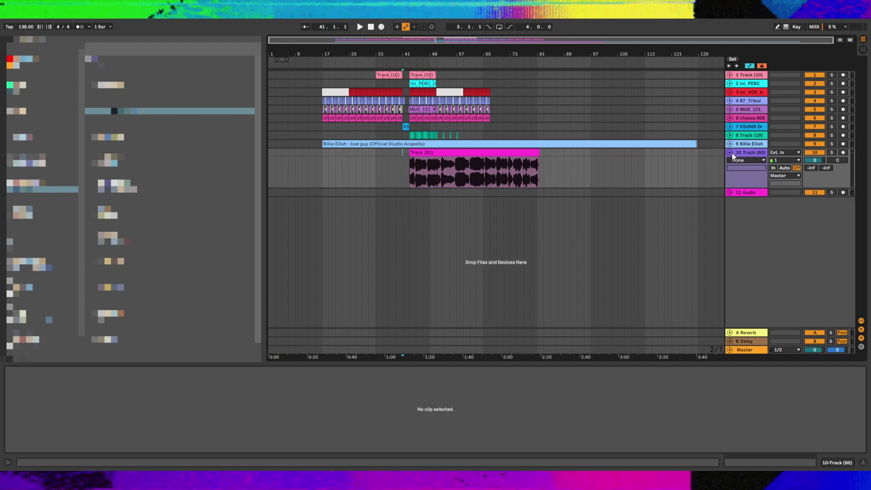
key("space")
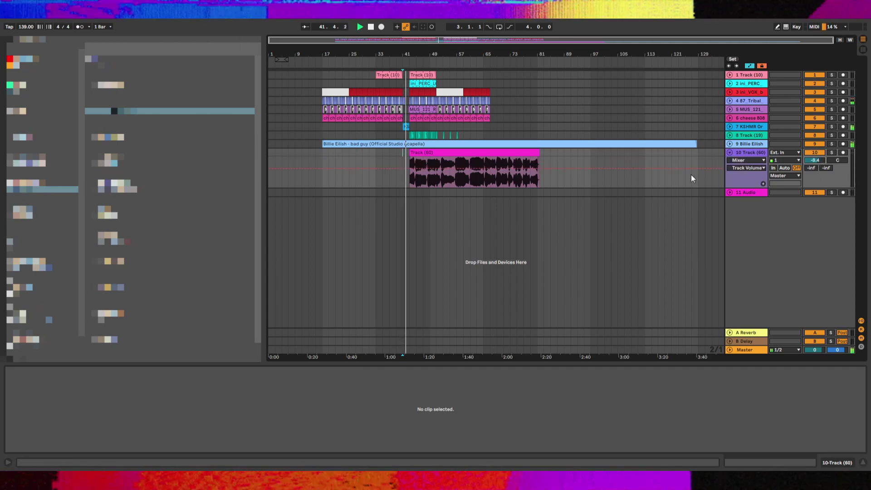
Transpose the Track (60) clip to -1 semitone and turn off its warping
left_click(433, 152)
key("space")
key("space")
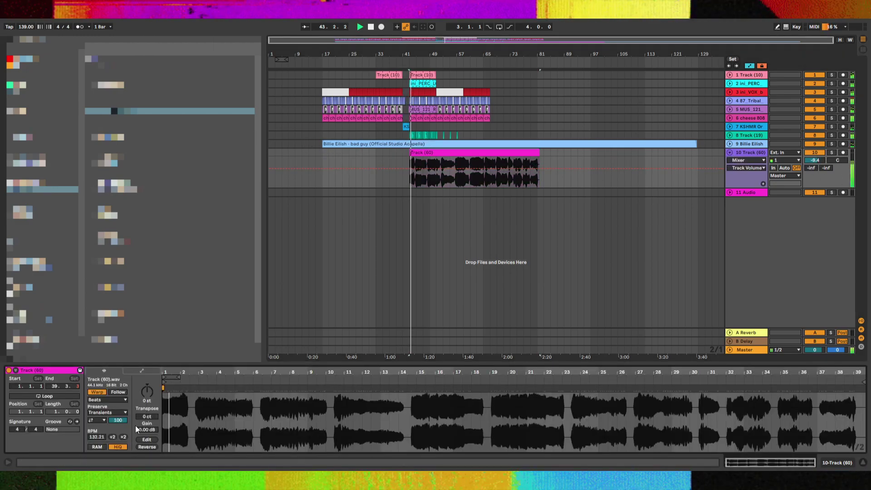
left_click(148, 399)
key("Down")
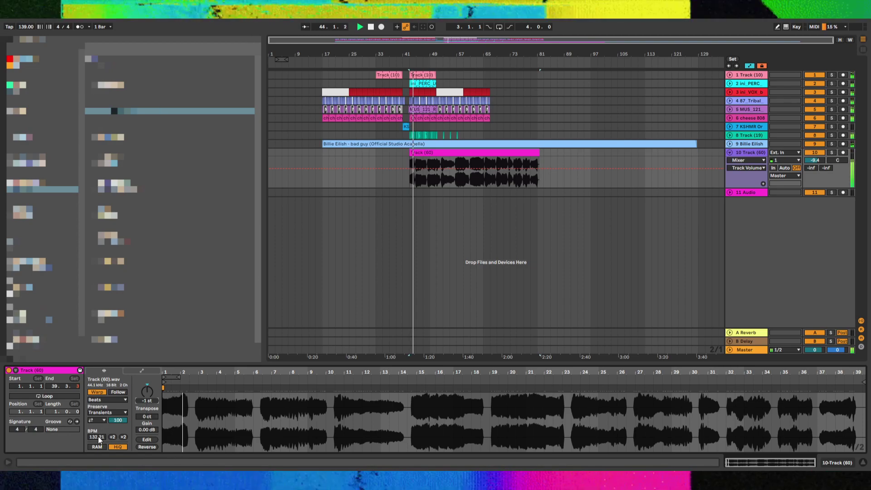
left_click(97, 392)
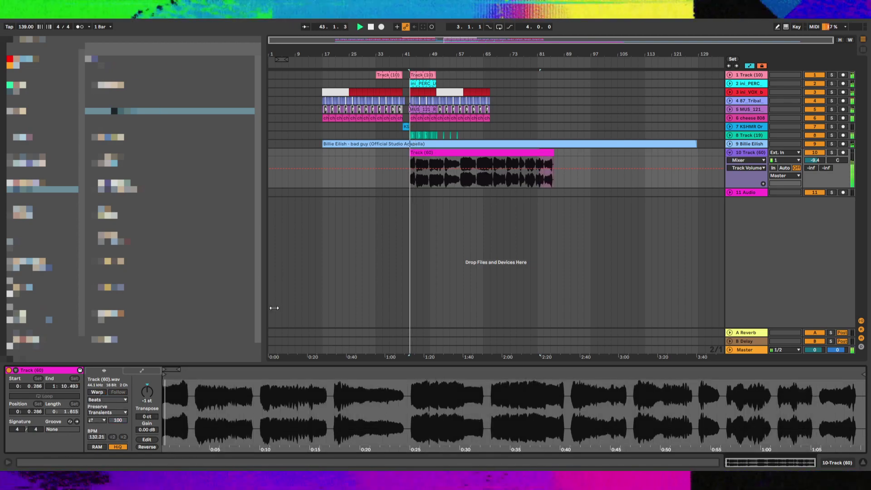
Lower the Track (60) track's volume to -15.9 dB while playing from bar 43
left_click(408, 178)
scroll(408, 179, "up", 8)
left_click_drag(815, 160, 815, 169)
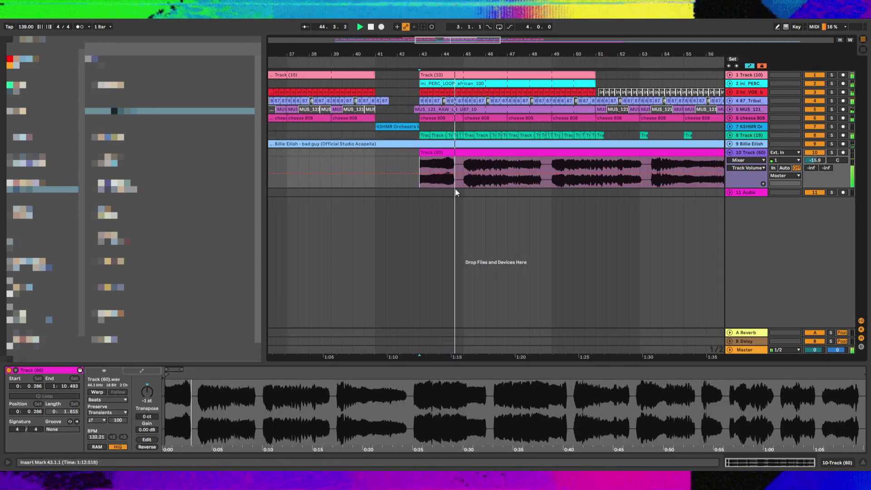
Try starting the Track (60) clip at 3.576 s into the sample
left_click_drag(166, 375, 199, 374)
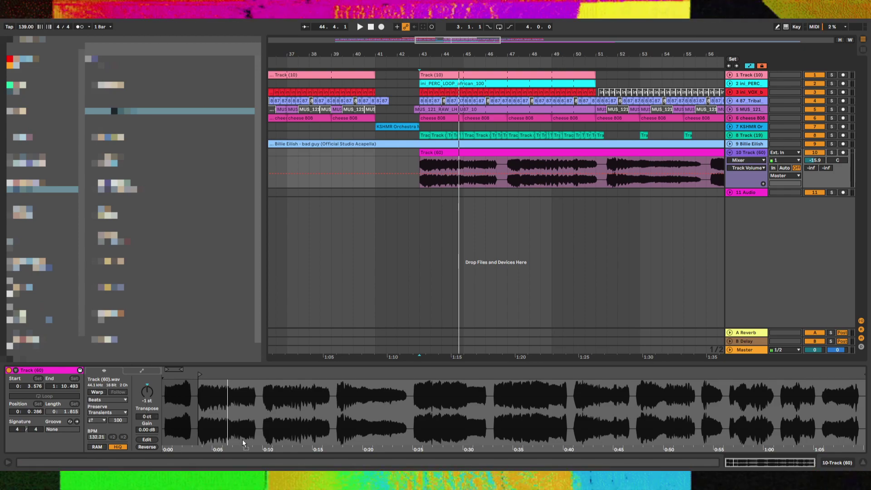
left_click_drag(243, 440, 243, 439)
key("space")
Swap the clip's sample for Track (61).wav and set its start to 0.241 s
left_click(147, 394)
left_click_drag(163, 375, 167, 375)
key("space")
Transpose the Track (61).wav clip to -2 semitones, comparing pitches by playing from bar 43
left_click(148, 393)
key("space")
key("space")
key("Down")
key("space")
key("space")
key("Down")
key("space")
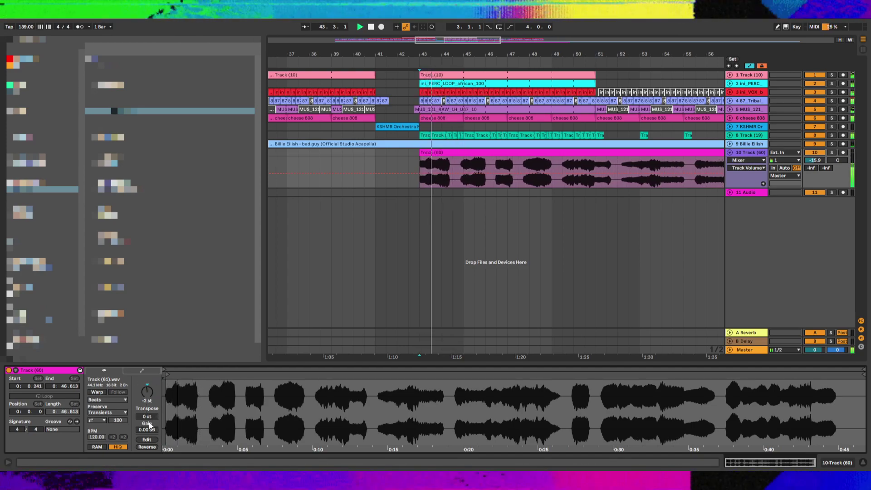
key("space")
Detune the Track (61).wav clip by 49 cents and play it from bar 43
left_click_drag(148, 417, 148, 397)
key("space")
key("Up")
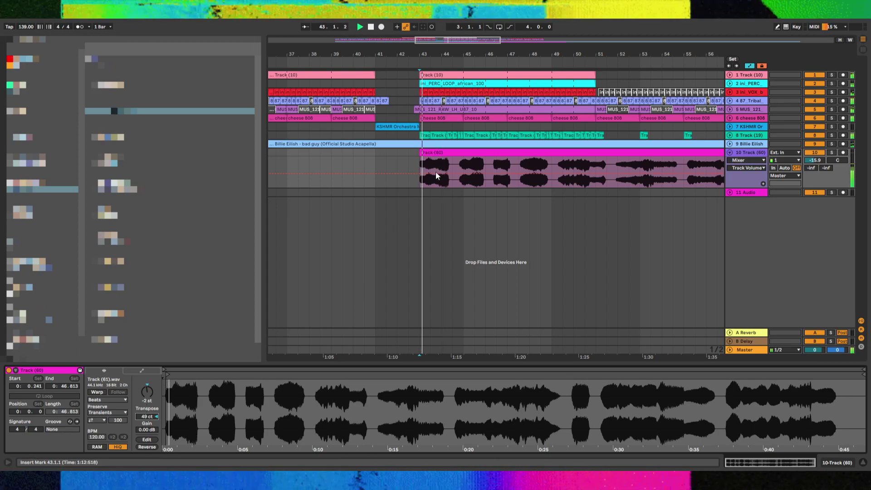
Try splitting the track 10 clip at 47.3 and at bar 52, undoing each split
left_click(523, 164)
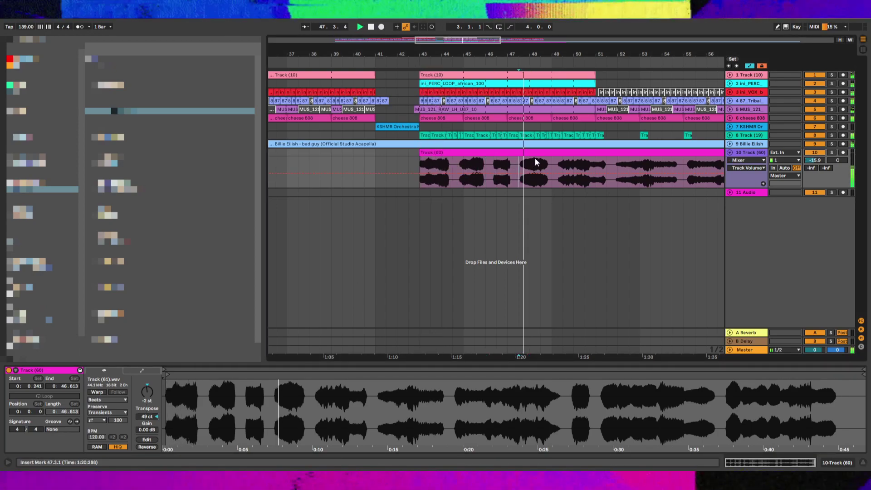
key("ctrl+e")
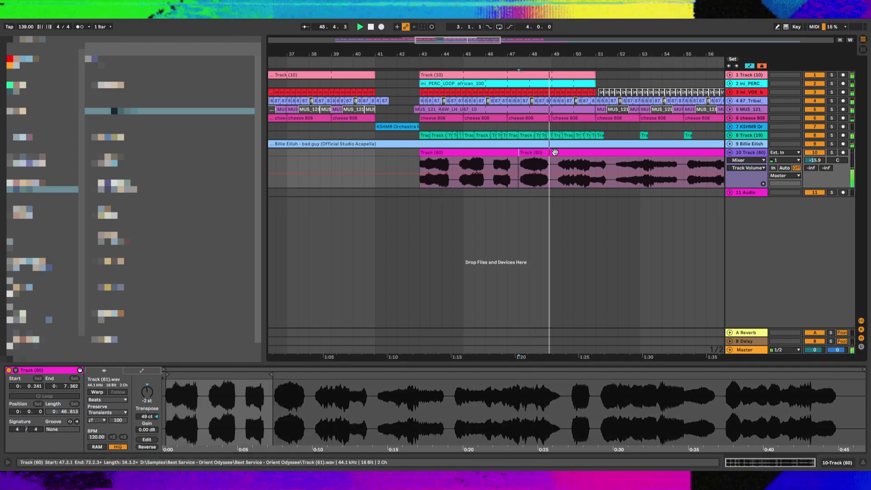
key("ctrl+z")
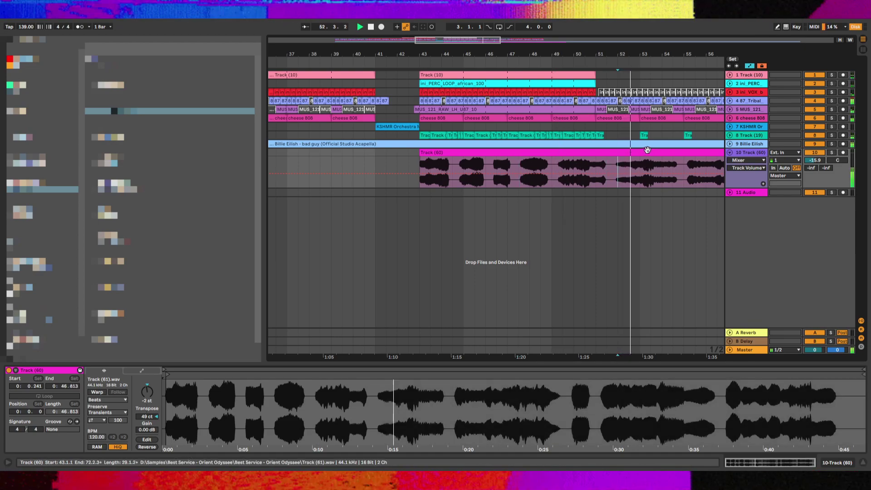
key("ctrl+e")
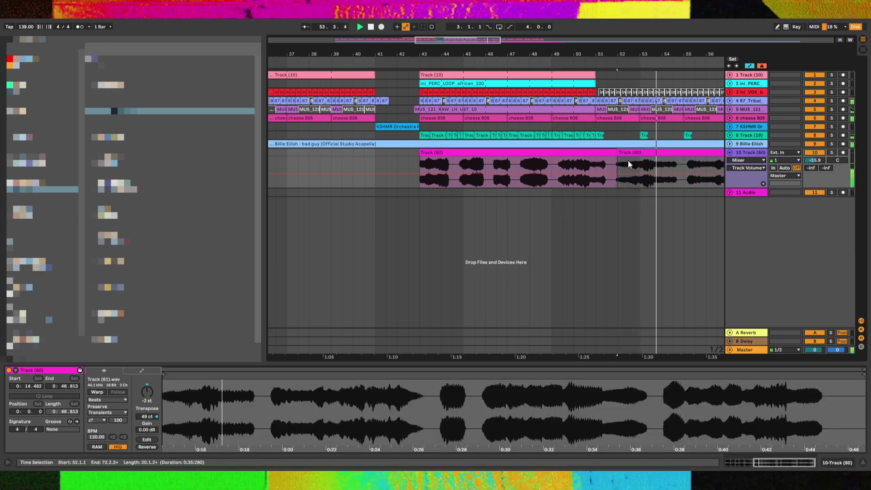
key("ctrl+z")
Audition the track 10 clip with the arrangement from 53.3 and from bar 59
left_click(648, 165)
key("space")
key("space")
scroll(647, 165, "down", 5)
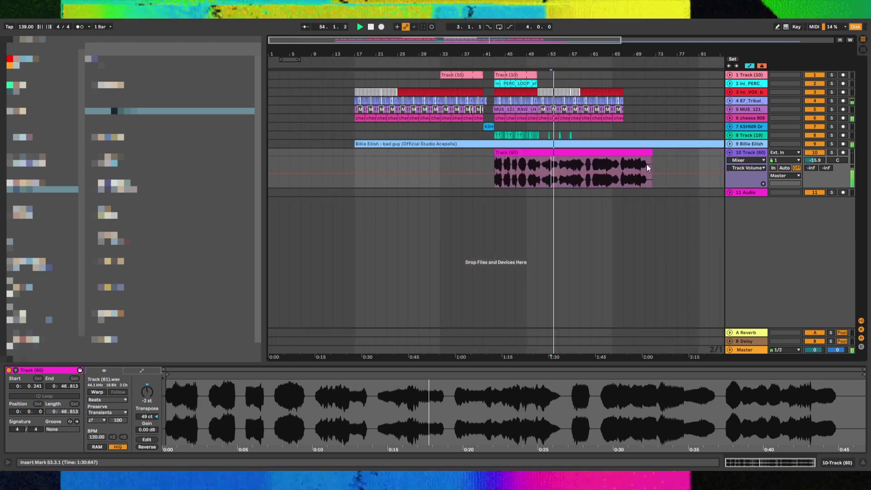
scroll(474, 178, "right", 5)
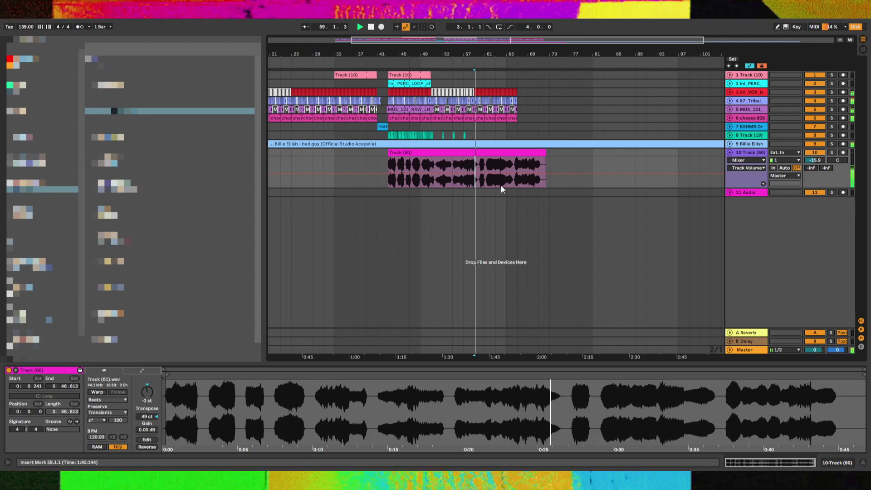
scroll(499, 185, "up", 4)
key("space")
key("space")
scroll(444, 171, "up", 2)
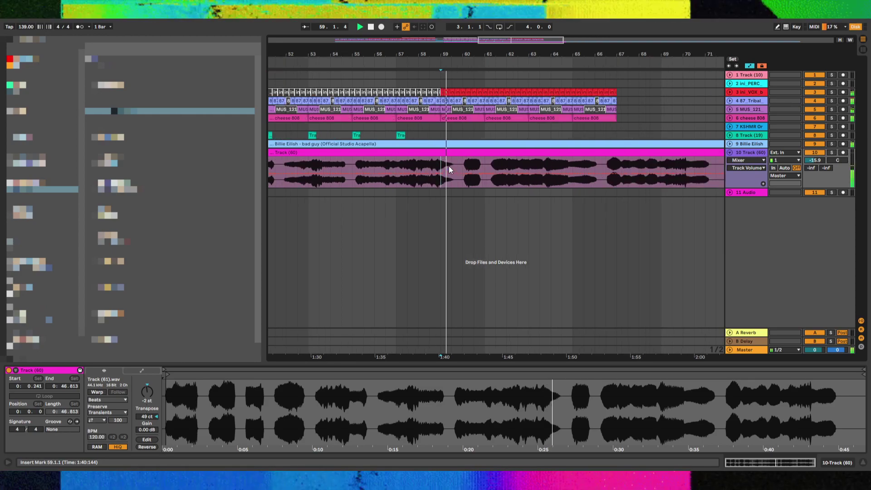
Delete the section of the track 10 clip from 59.1 to 59.4
key("plus")
left_click(477, 160, "shift")
left_click_drag(473, 174, 474, 172)
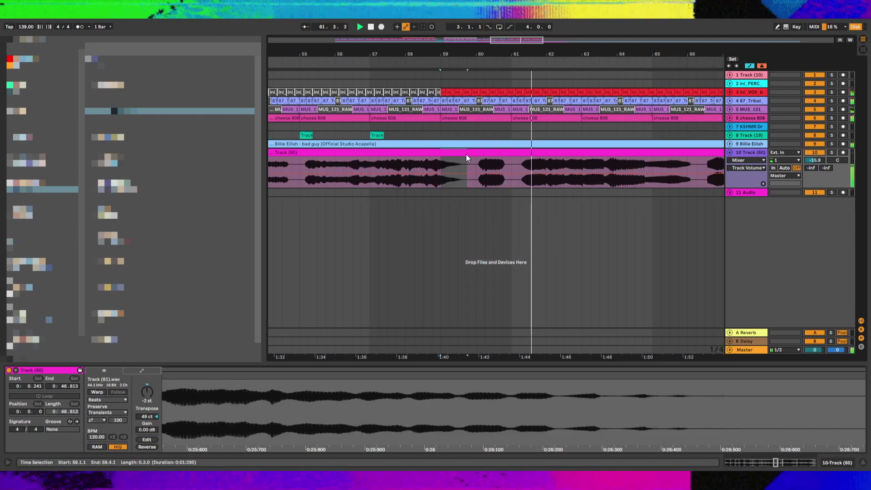
key("Delete")
left_click_drag(529, 56, 722, 57)
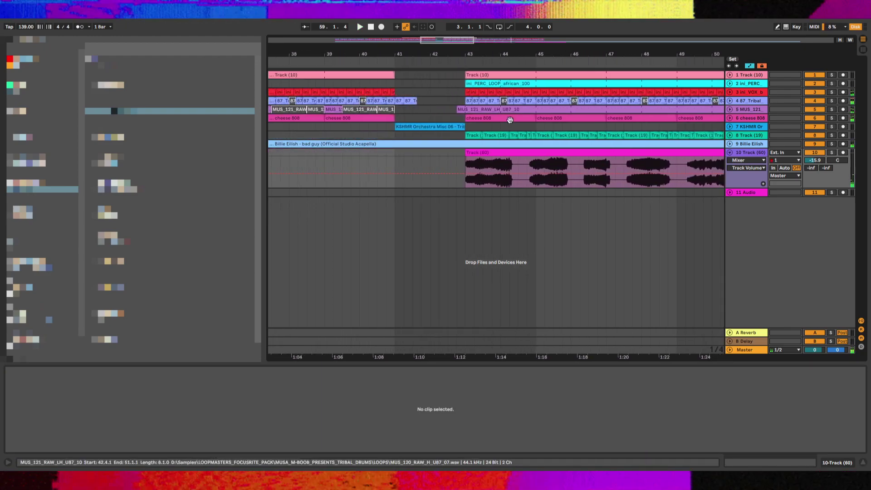
Play the track 10 clip from bar 43 and paste the copied clip tail into it at 43.4
left_click(466, 165)
key("space")
key("space")
left_click(484, 166)
left_click(493, 163)
key("ctrl+v")
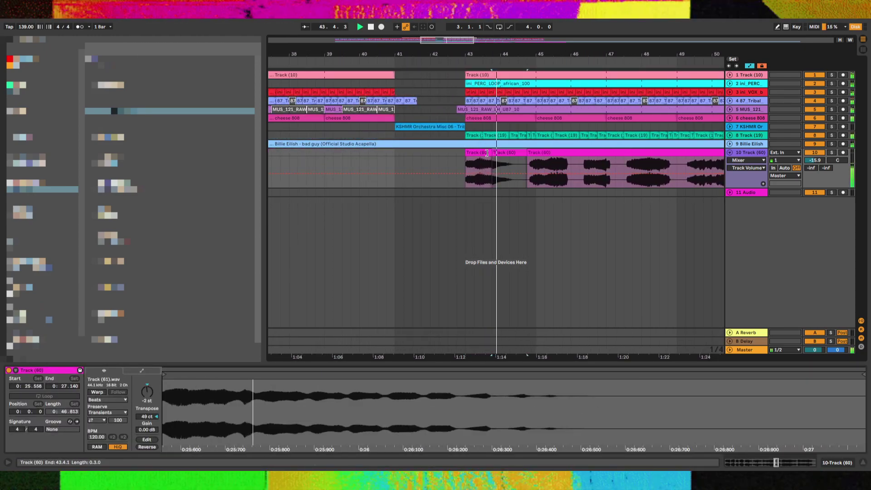
Try duplicating the clip at bar 43 and its tail straight after themselves, and undo the duplicate
left_click(487, 153, "shift")
key("ctrl+d")
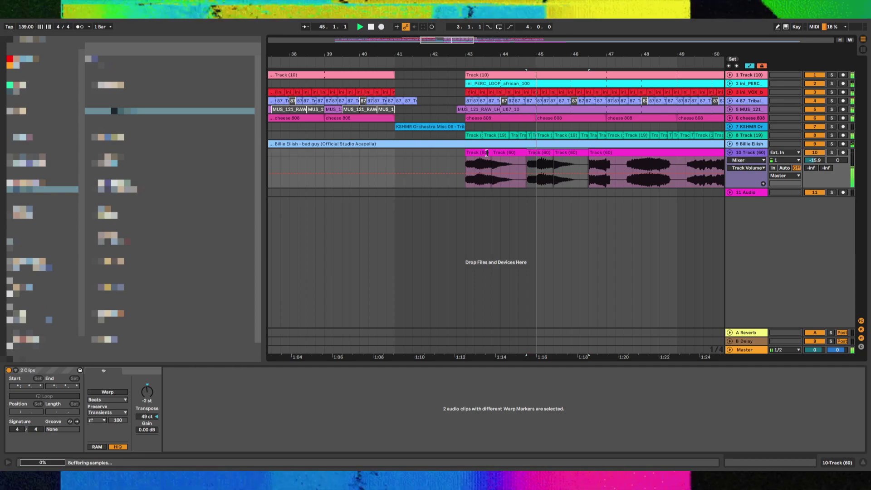
key("ctrl+z")
key("space")
key("space")
Fill the gap from 44.4 to bar 45 with a duplicated silent tail piece, and duplicate the three-clip phrase at bar 45
left_click(529, 152)
mouse_move(525, 152)
left_mouse_down()
mouse_move(547, 151)
mouse_move(528, 157)
left_mouse_up()
key("ctrl+d")
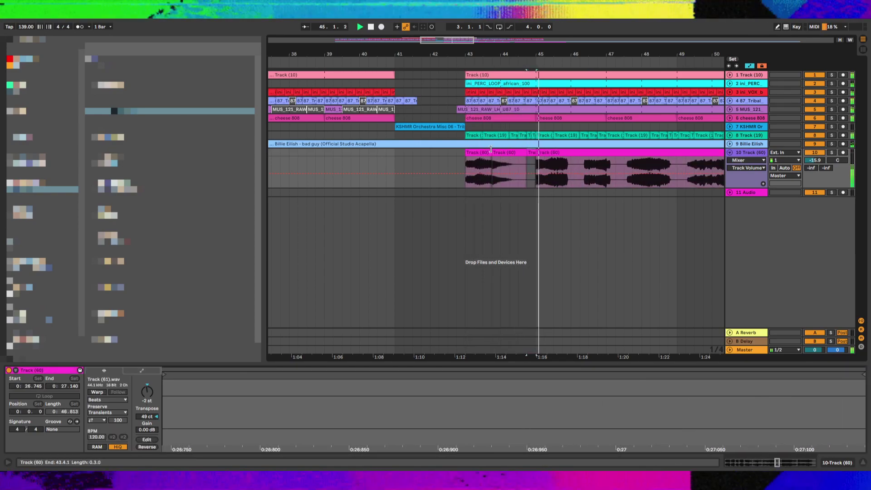
left_click(486, 152, "shift")
key("ctrl+d")
key("ctrl+v")
key("ctrl+z")
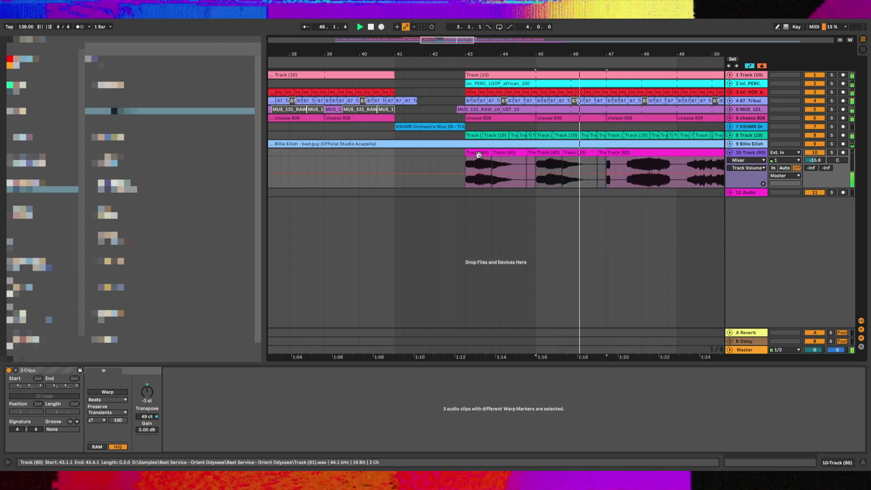
Solo track 10, hide the automation lanes and play the join between the first two clips near 43.4
left_click(830, 153)
key("space")
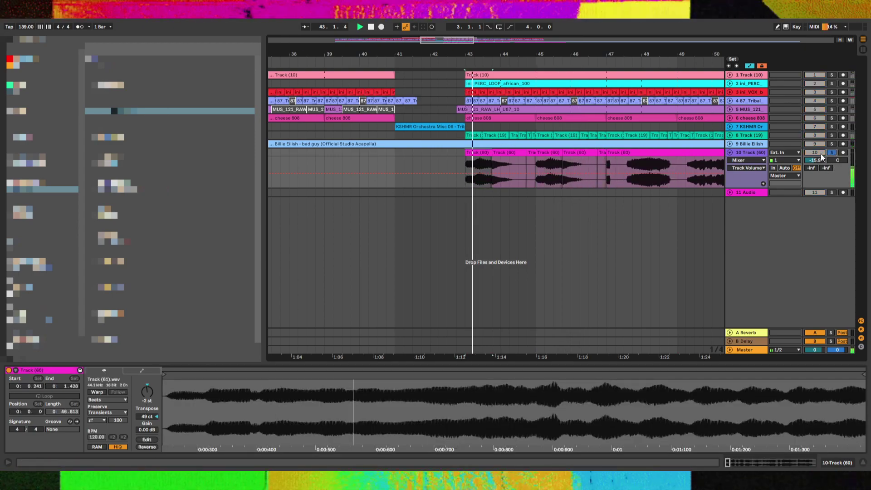
key("a")
key("plus")
key("plus")
key("space")
left_click(511, 160)
left_click(480, 166)
key("space")
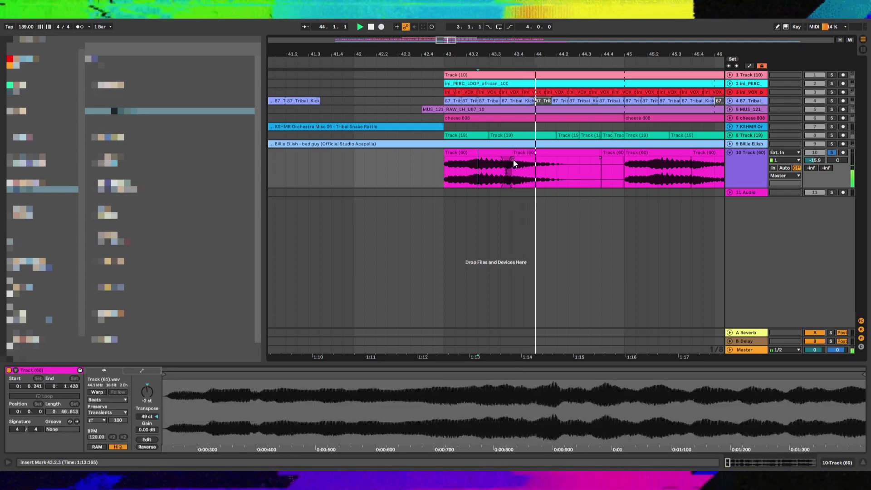
Extend the end of the first track 10 clip slightly past 43.4 and play across the join
key("space")
key("space")
left_click_drag(513, 159, 515, 158)
key("space")
key("space")
key("space")
left_click(500, 171)
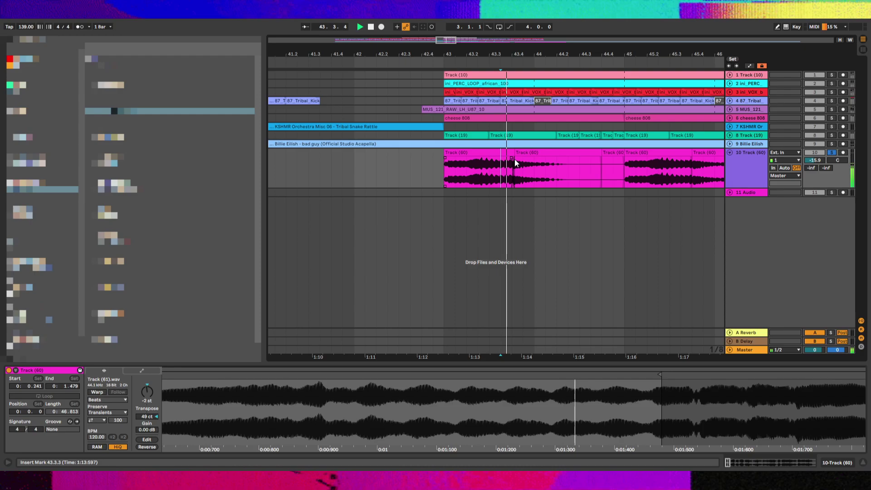
Duplicate the three track 10 clips between bars 43 and 45 once, onto bars 45 to 47
left_click(509, 153)
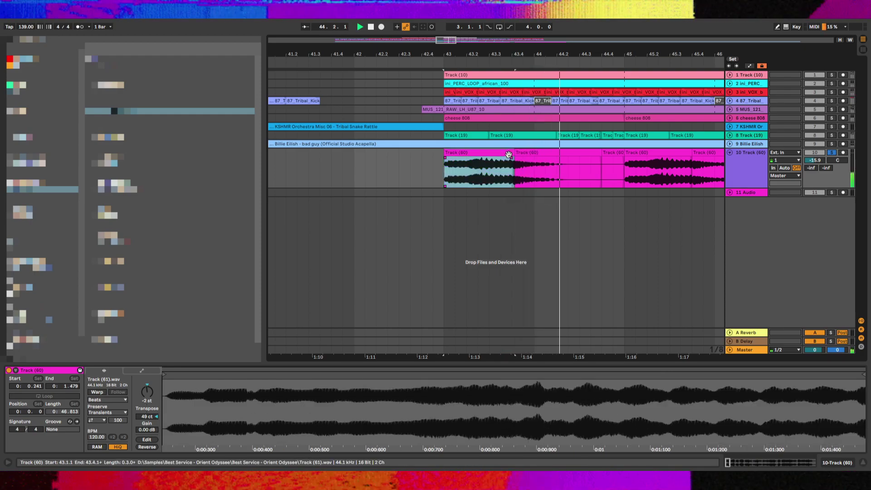
left_click(609, 152, "shift")
key("ctrl+d")
key("ctrl+d")
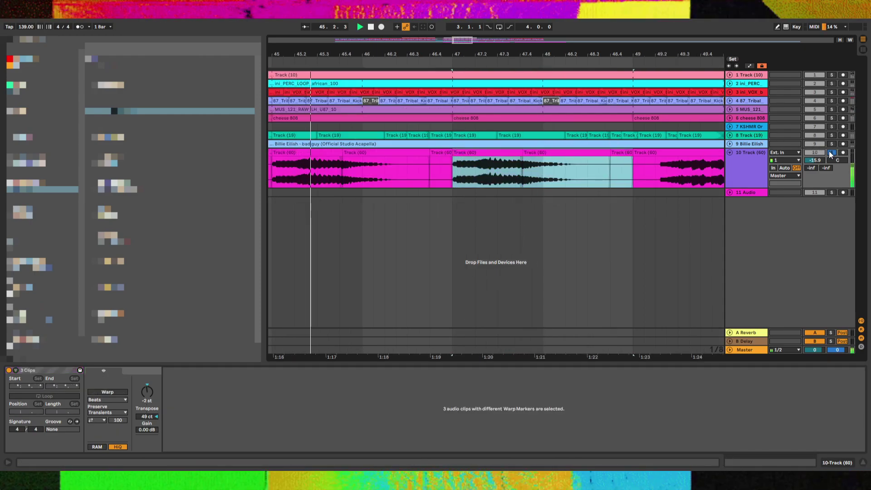
key("ctrl+z")
Extend the start of the long track 10 clip back from bar 47 to 46.4
left_click(456, 164)
left_click_drag(454, 155, 428, 155)
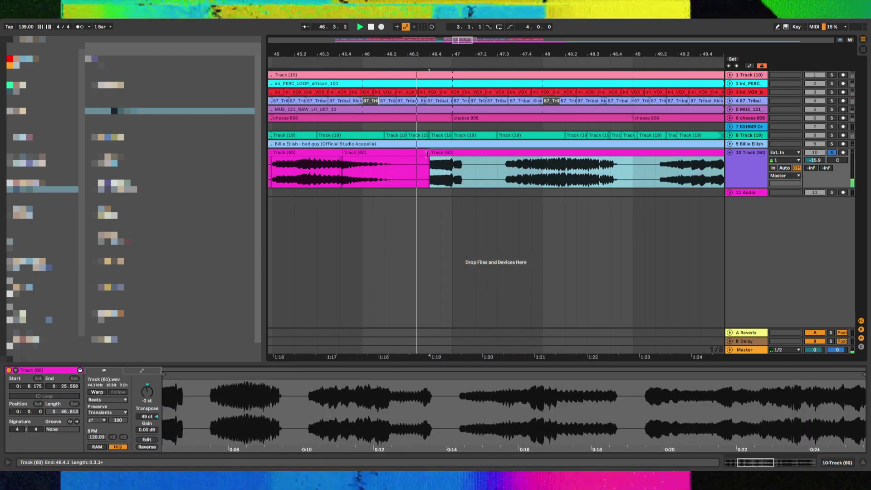
left_click(448, 169)
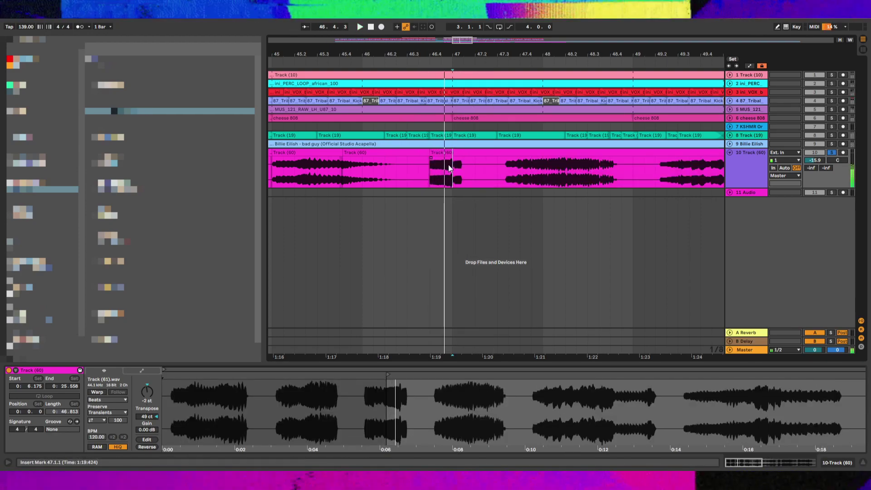
Transpose the track 10 clip starting at 46.4 to 3 st and listen to it
scroll(448, 165, "up", 3)
double_click(443, 166)
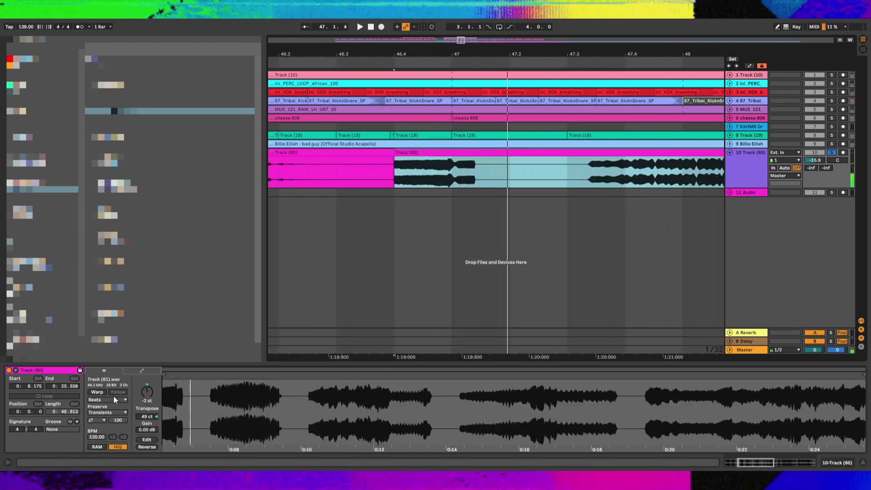
left_click_drag(154, 392, 188, 365)
key("space")
left_click(441, 179)
scroll(445, 178, "up", 2)
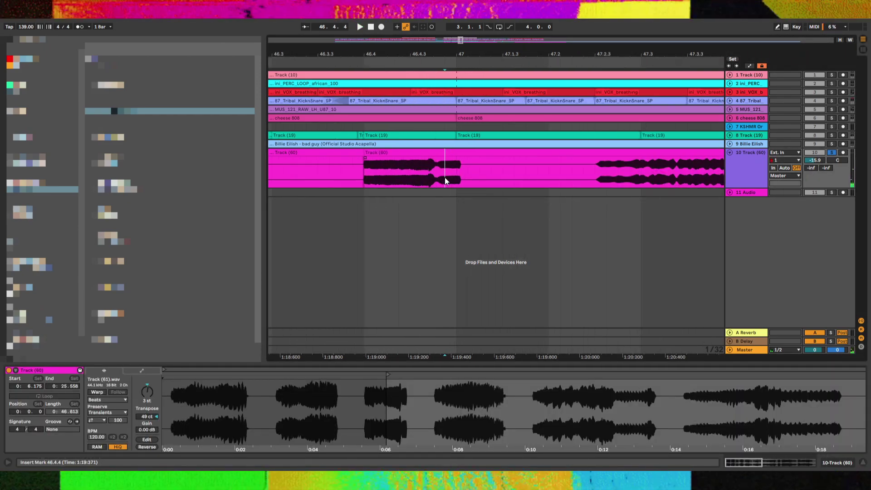
Duplicate the track 10 section from bar 43 to 47 onto bars 47 to 51
scroll(458, 162, "down", 3)
left_click_drag(457, 164, 298, 165)
scroll(396, 166, "down", 3)
key("space")
key("ctrl+d")
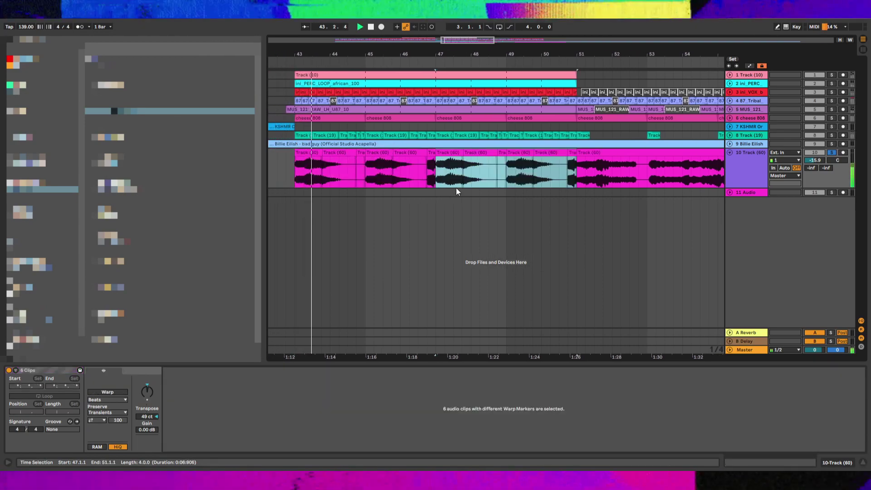
Duplicate the four-bar track 10 selection ending at 48.3 onto 48.3 to 52.3
left_click(450, 181)
scroll(400, 159, "up", 4)
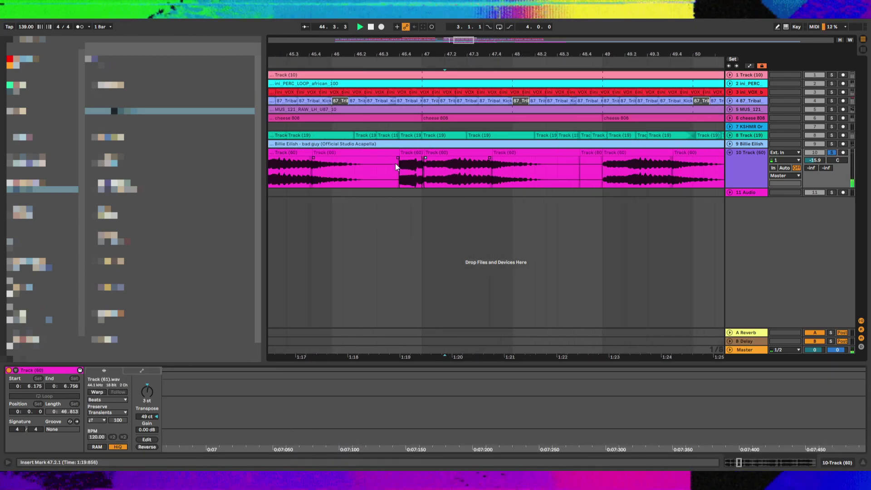
scroll(448, 162, "down", 5)
left_click_drag(472, 175, 404, 180)
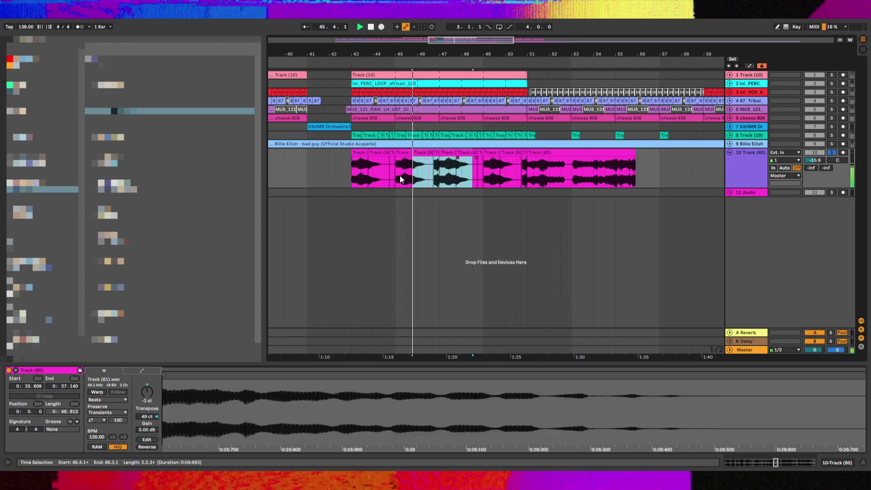
key("ctrl+d")
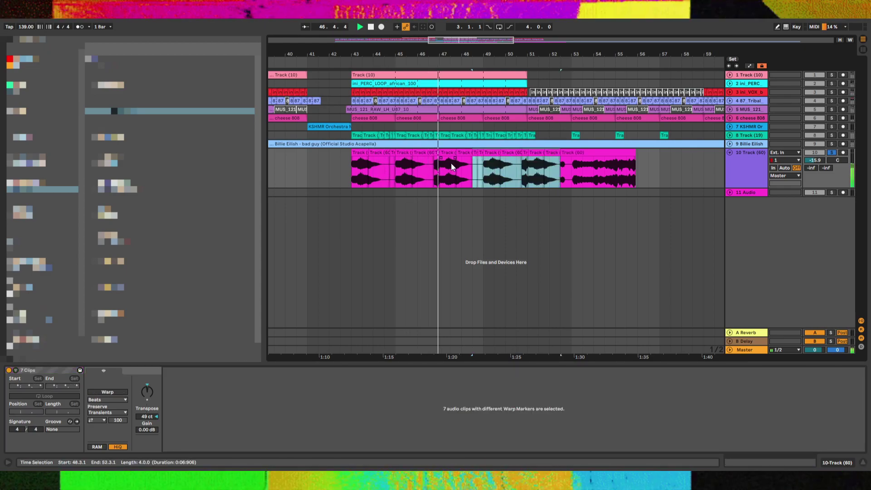
Delete the leftover track 10 clip after 52.3 and play the phrase from bar 43
left_click(577, 153)
key("Delete")
left_click(464, 176)
left_click(335, 179)
left_click(352, 178)
Copy the Long Tail reverb from Track (19) to track 10 and set its Dry/Wet to 70%
left_click(750, 136)
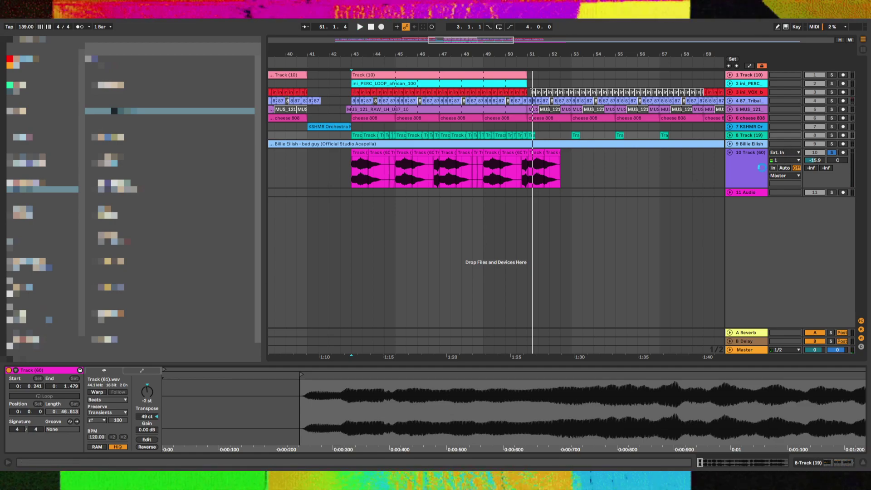
key("shift+Tab")
key("space")
left_click_drag(223, 440, 223, 435)
Set track 10's volume to -17.3 and turn off its solo
left_click_drag(818, 159, 817, 165)
key("s")
scroll(817, 161, "up", 1)
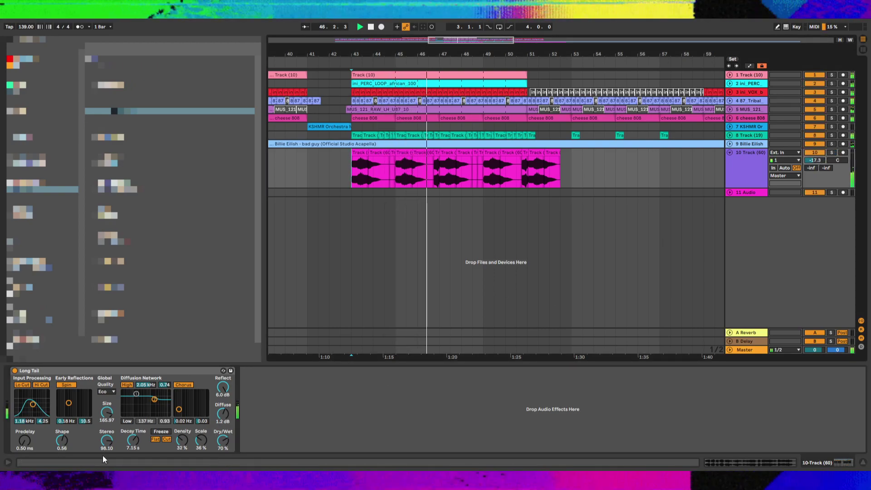
Set the Long Tail reverb's decay time to 4.05 s and save the set
left_click_drag(130, 441, 129, 446)
key("ctrl+s")
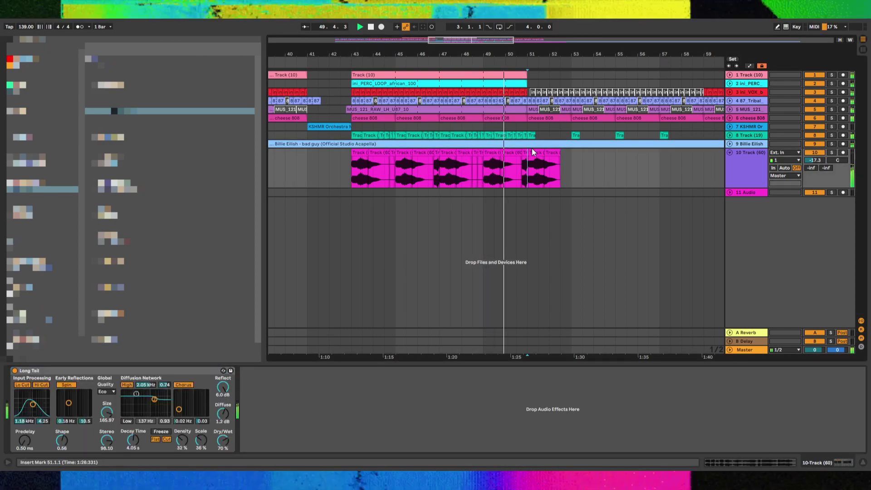
Deactivate the two track 10 clips from bar 51 to 52.3
left_click(555, 152)
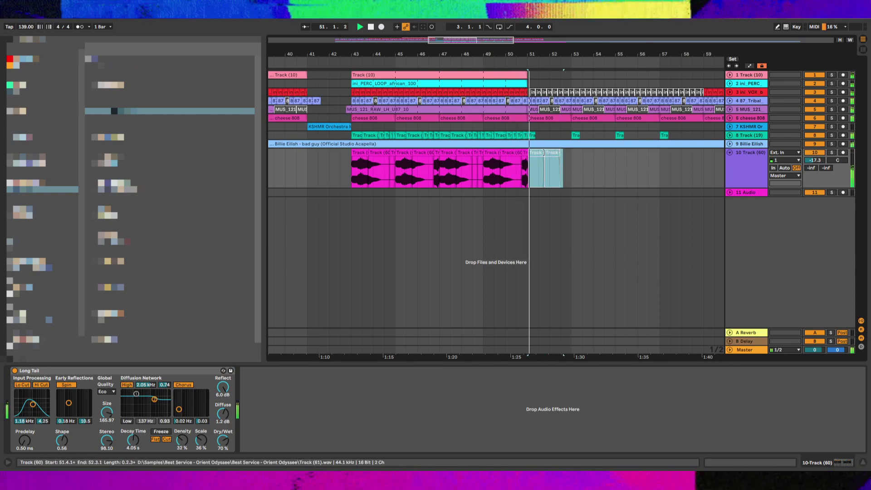
left_click(538, 152)
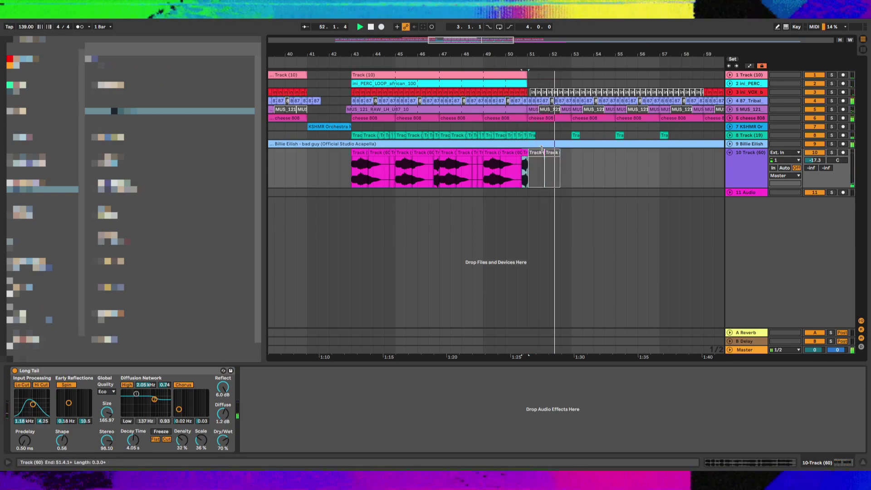
Delete the remaining track 10 clip starting at about bar 60, save the set and play from bar 43
key("minus")
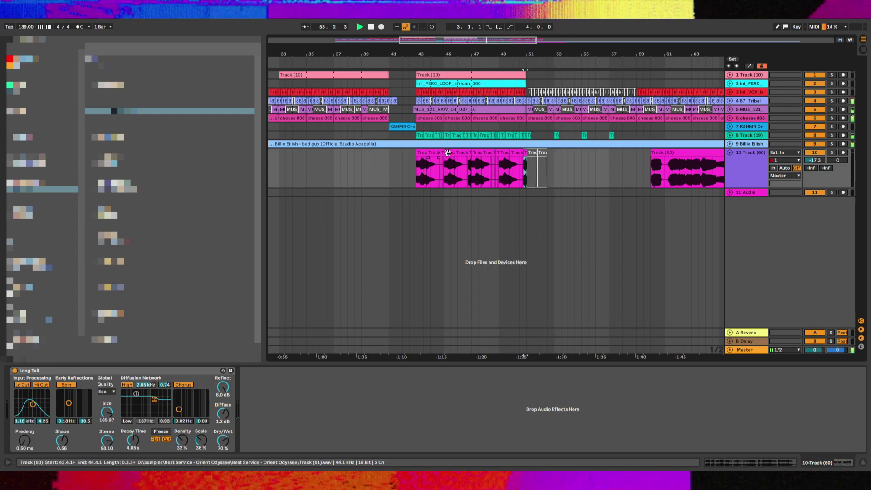
left_click(630, 144)
key("minus")
left_click(637, 153)
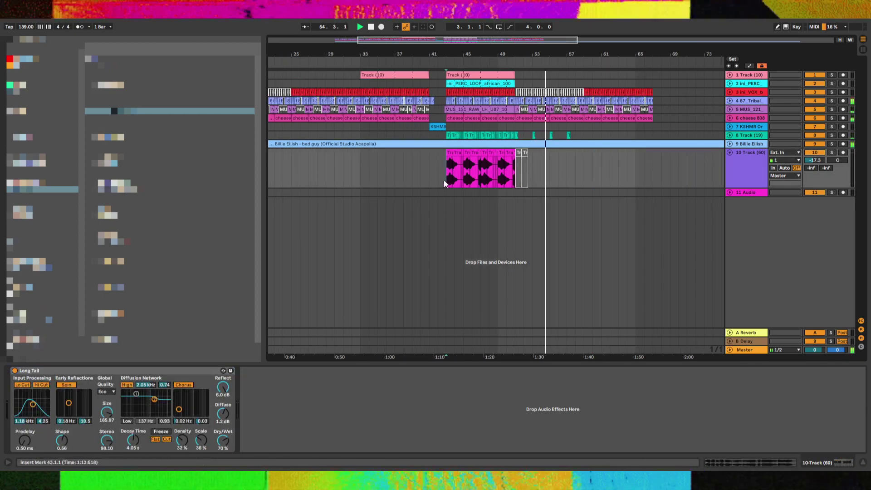
key("Delete")
key("ctrl+s")
left_click(440, 60)
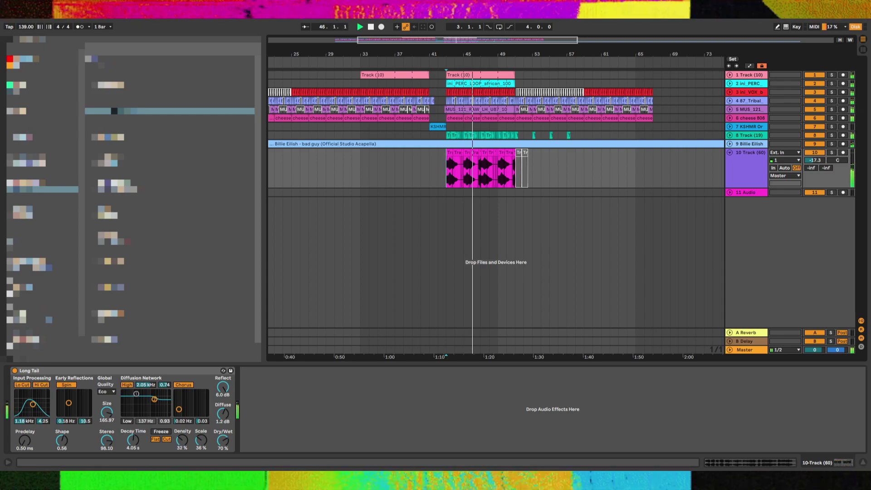
Open the short track 10 clip just before bar 51 and turn on Warp for it
left_click(501, 194)
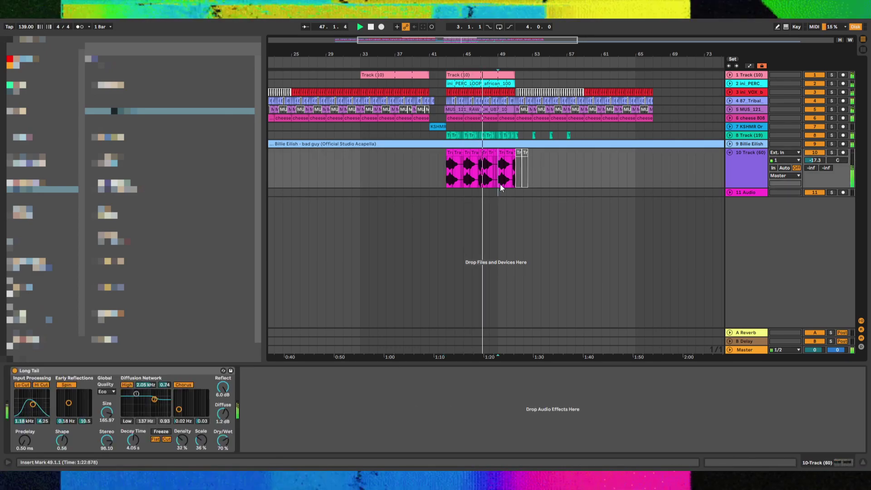
left_click(753, 154)
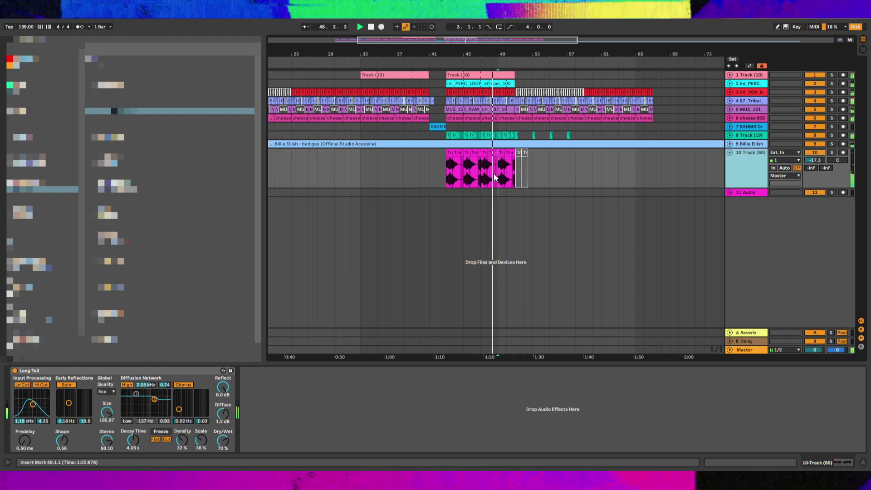
scroll(494, 178, "up", 5)
double_click(545, 153)
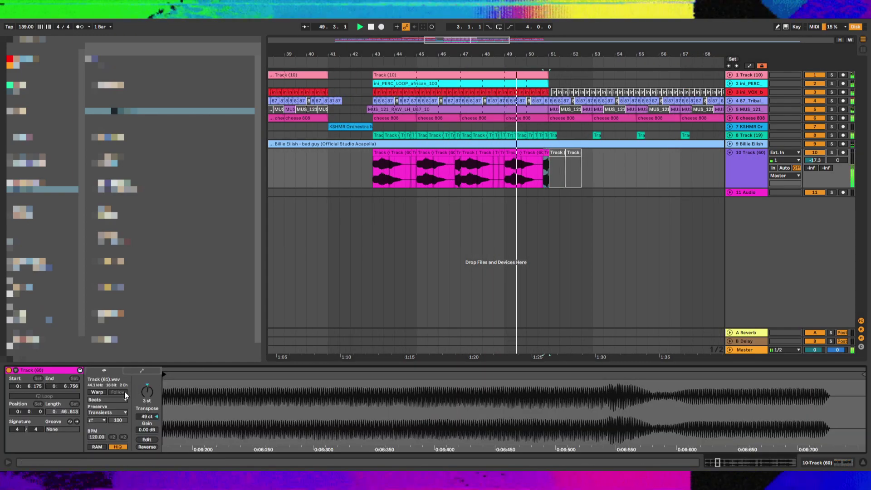
left_click(100, 393)
Transpose the warped clip before bar 51 down to -9 st while replaying it
scroll(154, 393, "down", 2)
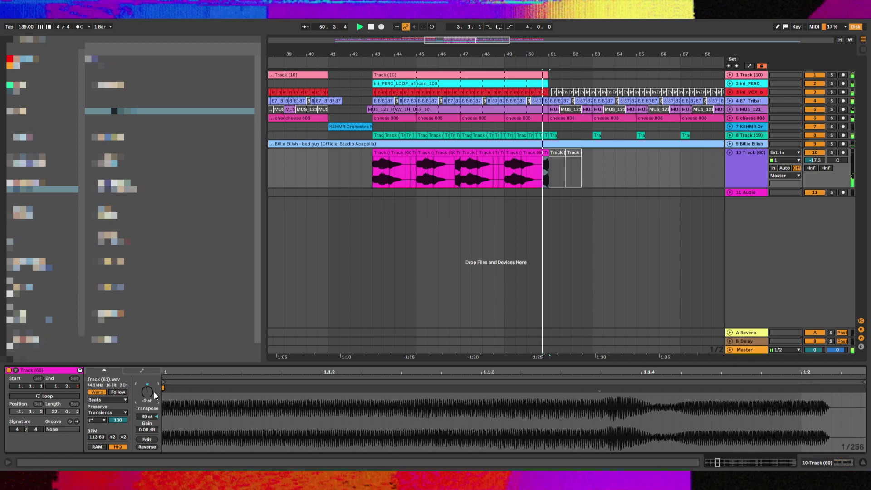
scroll(155, 395, "down", 3)
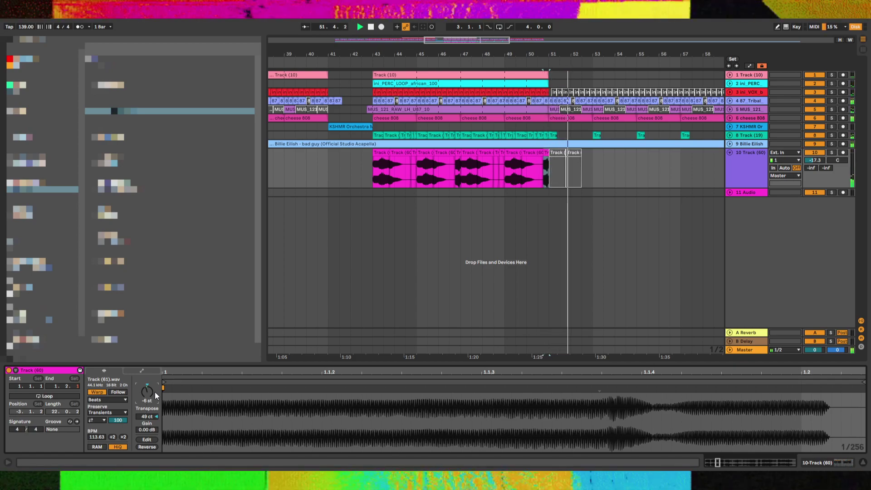
key("space")
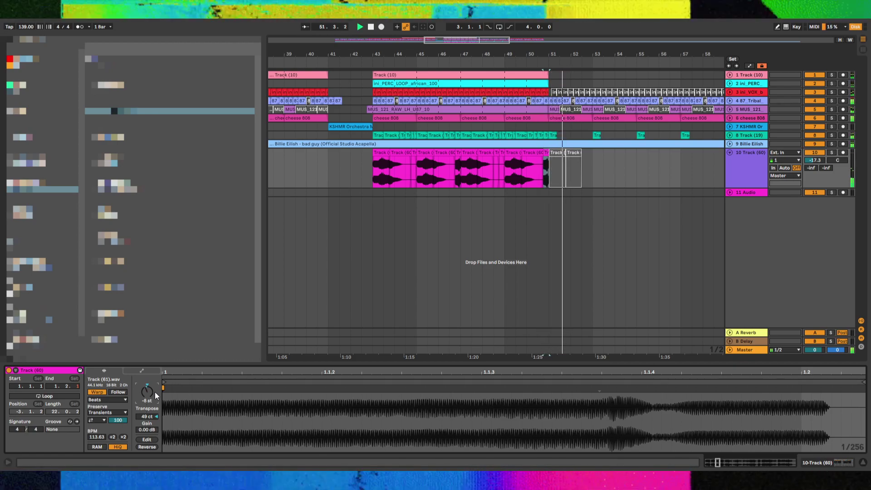
key("Down")
key("space")
key("space")
scroll(143, 393, "down", 3)
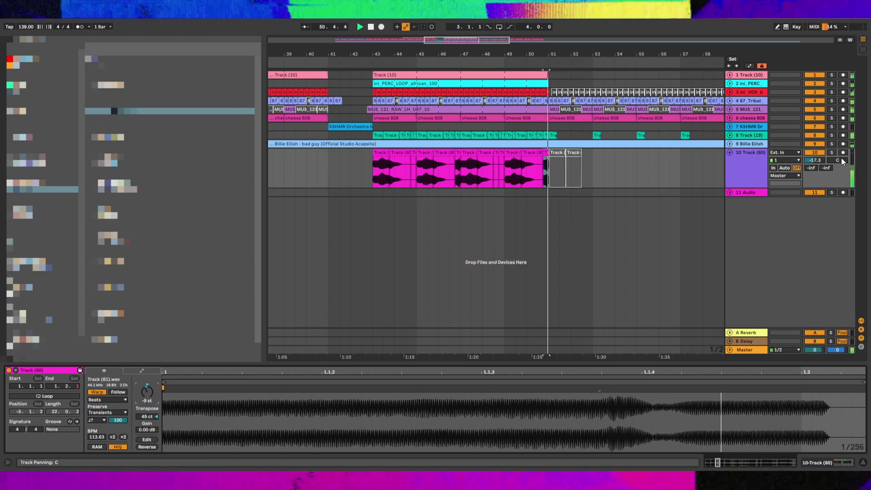
Audition the transposed clip with track 10 soloed and in the full mix, and view the arrangement around it
left_click(832, 152)
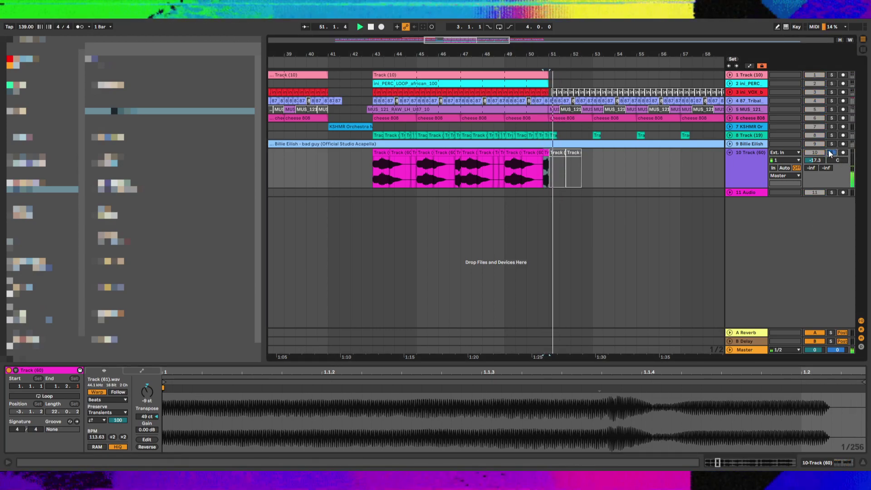
left_click(830, 152)
scroll(187, 406, "down", 15)
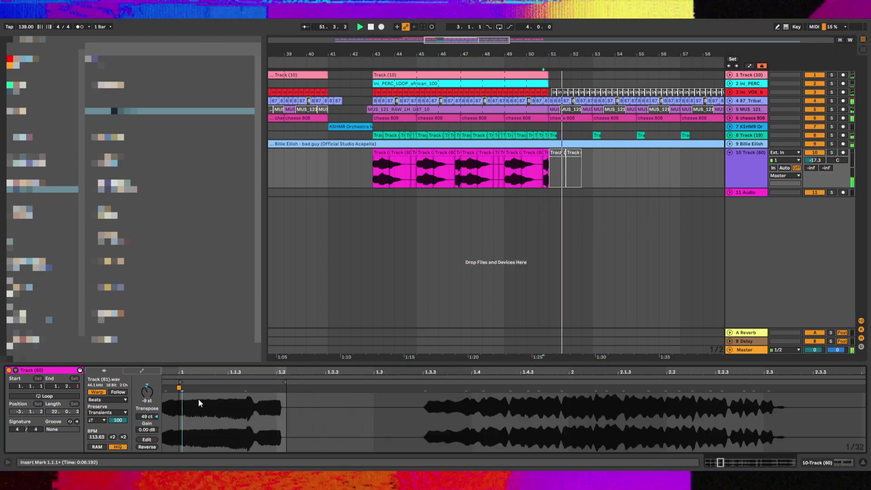
left_click(575, 224)
left_click(564, 172)
key("minus")
key("minus")
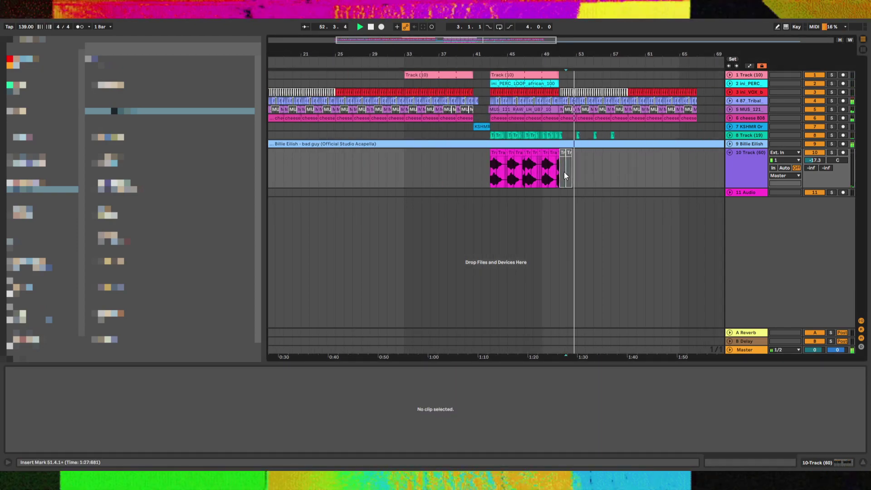
Duplicate the track 8 clips in bars 51–59 to bar 59 and save the set
key("plus")
key("plus")
key("plus")
key("minus")
key("minus")
scroll(532, 176, "down", 3)
left_click(531, 176)
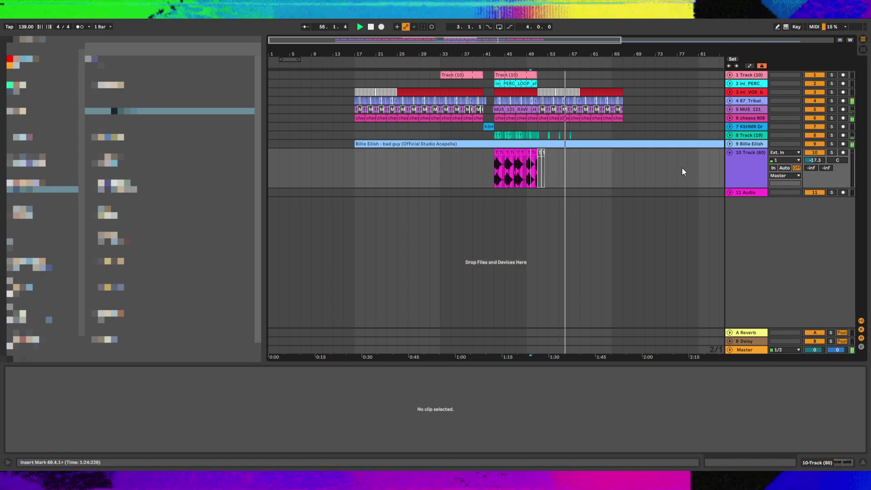
left_click_drag(582, 133, 537, 135)
key("ctrl+d")
key("ctrl+s")
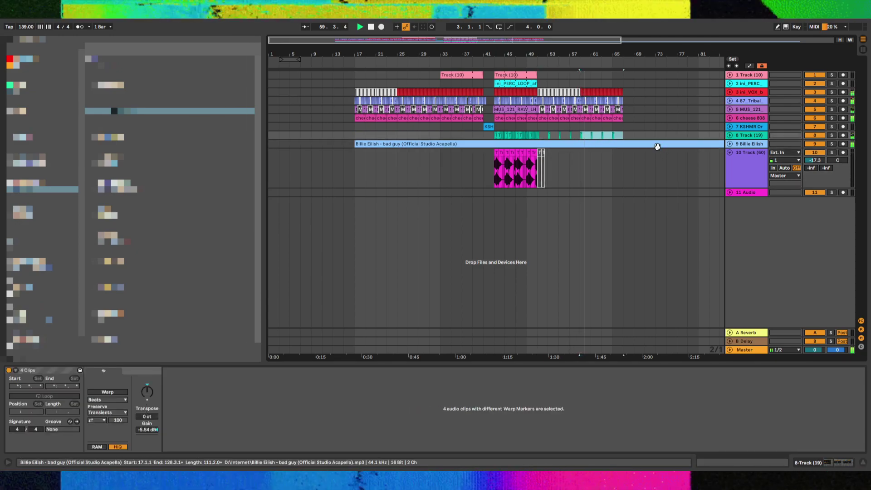
Insert an audio track below the cheese 808 track, place the 116_Eb_TribalBells loop at bar 43 and play it
left_click(746, 119)
key("ctrl+t")
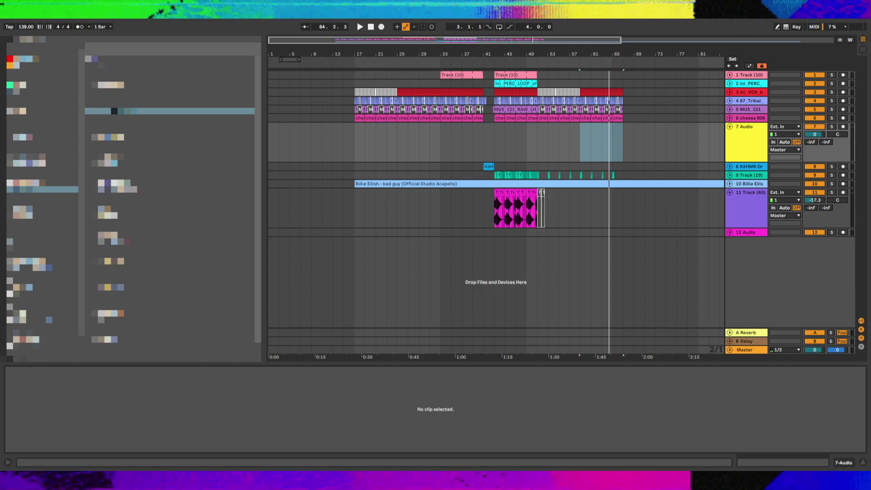
left_click(500, 140)
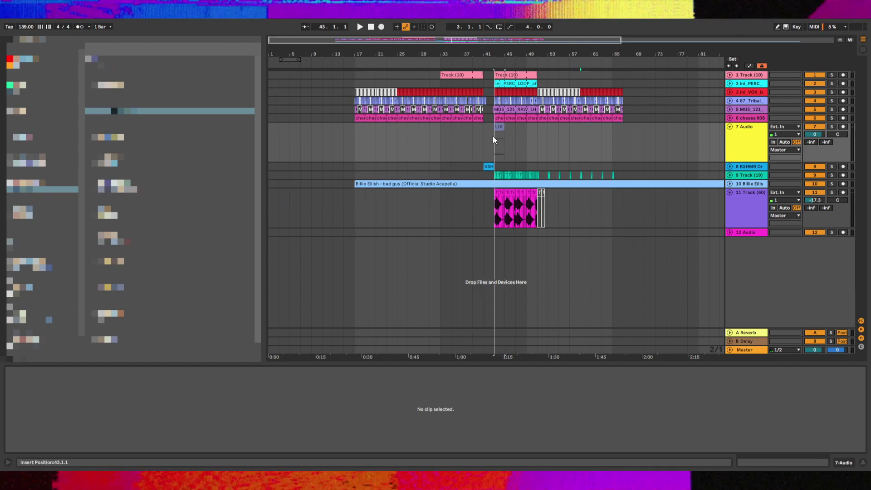
key("space")
left_click(498, 119)
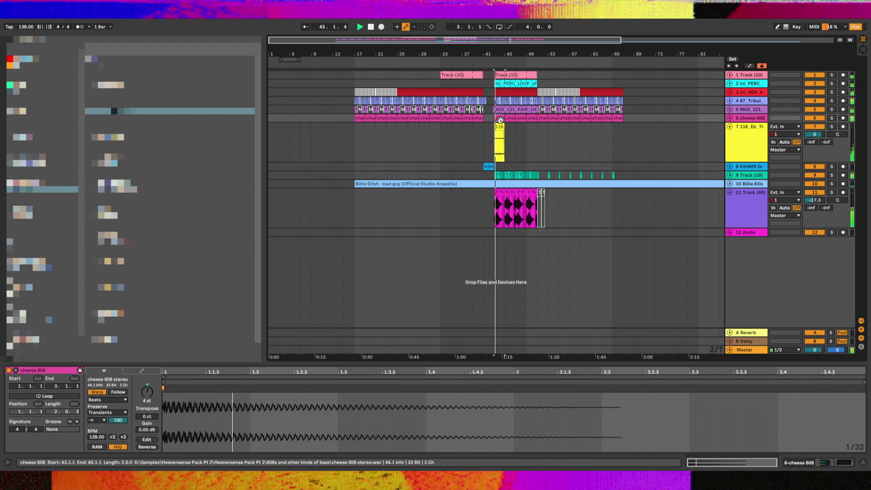
left_click(497, 124)
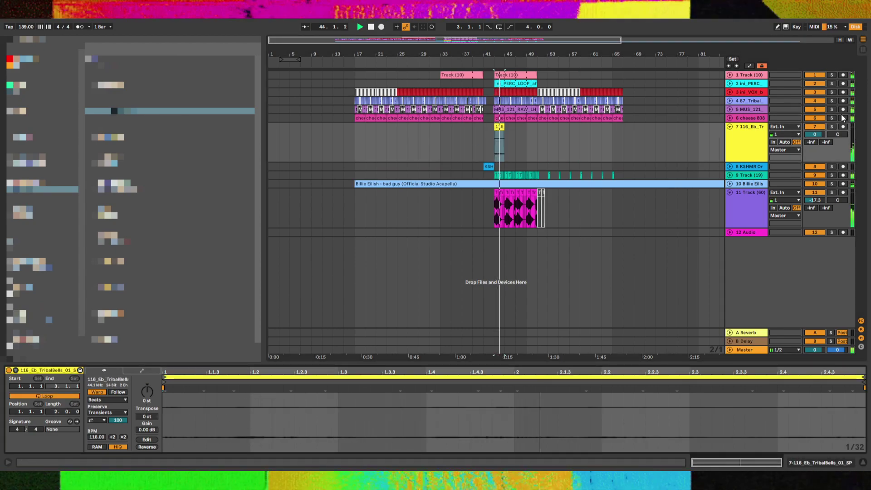
Solo track 7 and raise the tribal bells clip's gain to 3.25 dB while auditioning it
left_click(832, 127)
key("space")
key("space")
mouse_move(141, 430)
left_mouse_down()
mouse_move(140, 415)
mouse_move(140, 425)
left_mouse_up()
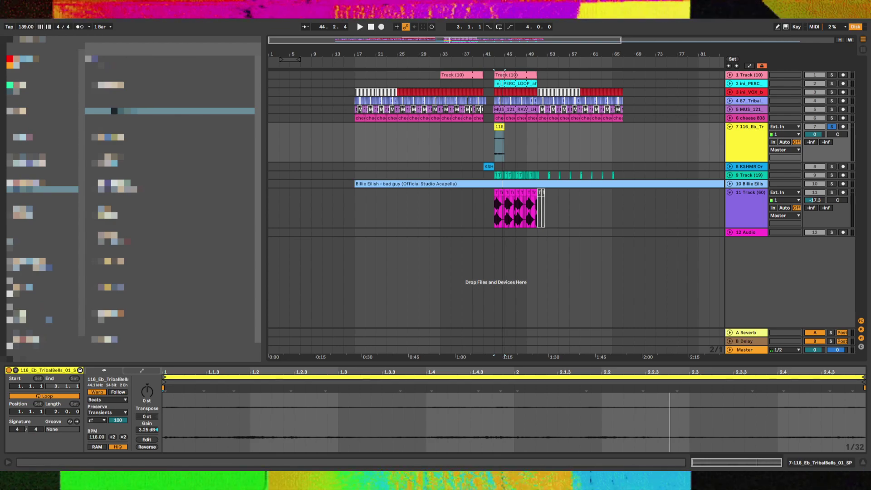
left_click(468, 148)
left_click_drag(489, 146, 492, 144)
key("space")
Replace the tribal bells clip at bar 43 with the Tribal Snare sample, unsolo track 7 and set its volume to -1.8 dB
left_click(503, 126)
left_click(495, 127)
left_click(499, 127)
key("Delete")
left_click(495, 128)
scroll(493, 131, "up", 10)
left_click(468, 136)
key("space")
left_click(832, 127)
left_click_drag(820, 134, 820, 138)
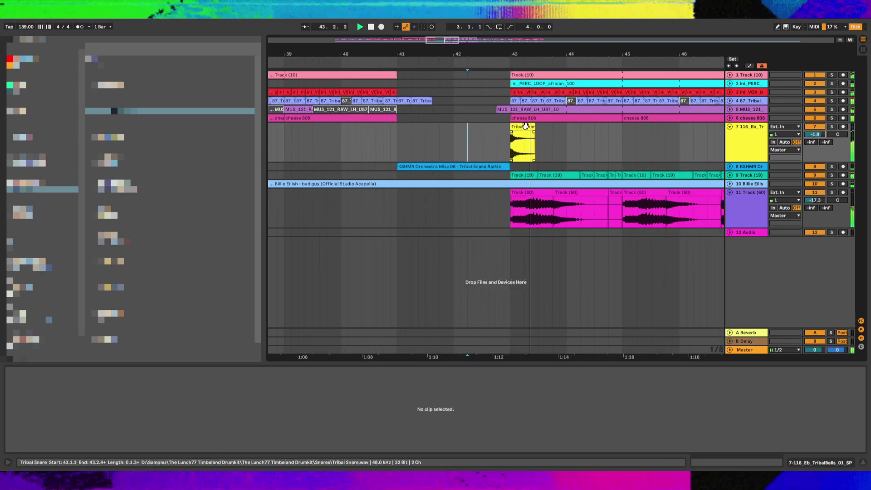
Duplicate the Tribal Snare clip to bar 45 with a short extra snare hit just before it
left_click_drag(537, 134, 511, 134)
left_click(608, 132, "shift")
key("ctrl+d")
left_click(622, 127)
left_click_drag(610, 143, 617, 143)
key("Delete")
left_click(607, 146)
scroll(659, 136, "down", 5)
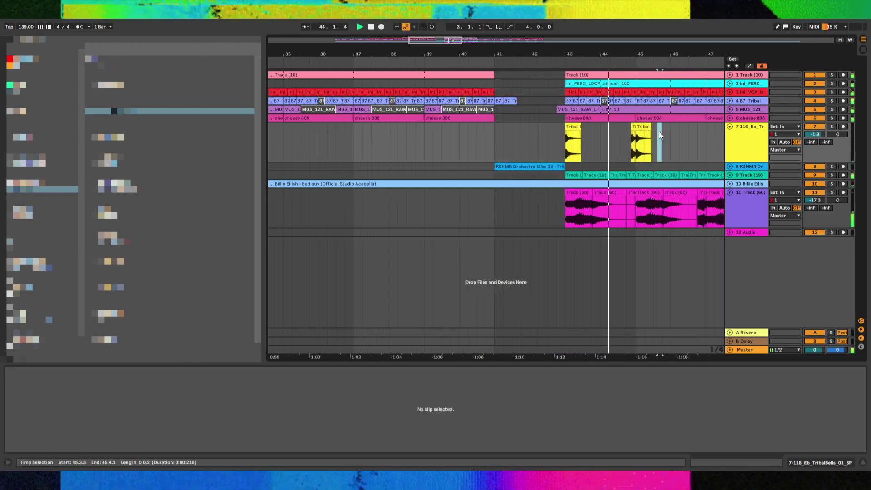
left_click_drag(650, 143, 625, 143)
left_click(654, 144)
scroll(654, 146, "up", 5)
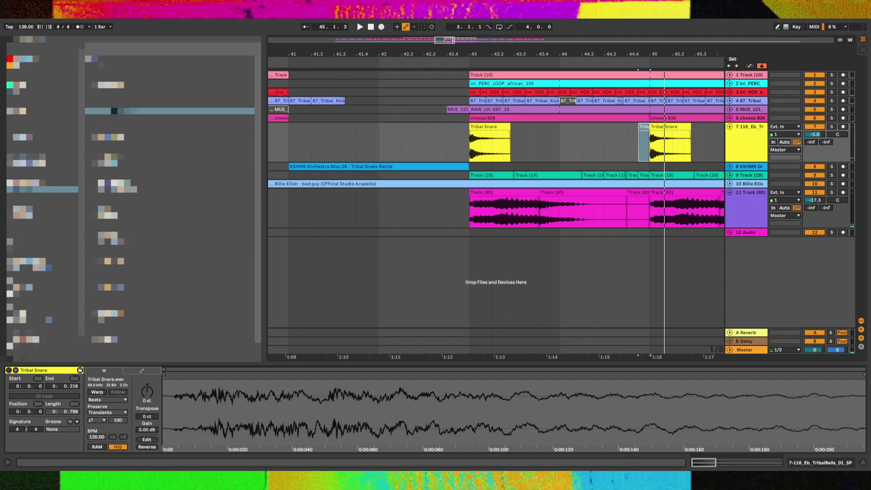
Place Tribal Kick just before bar 45, paste the Tribal Snare clip at bar 45 and delete the leftover kick tail
left_click_drag(119, 111, 625, 146)
left_click(626, 147)
left_click(483, 128)
key("ctrl+c")
left_click(629, 145)
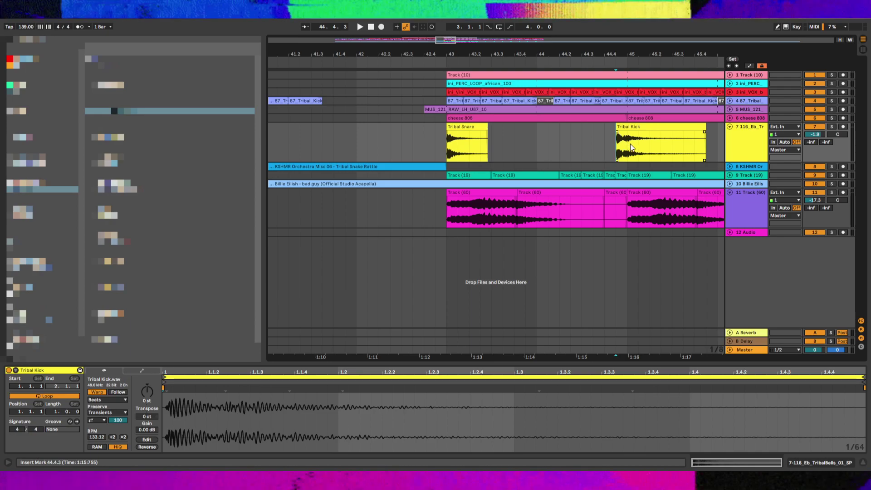
key("ctrl+v")
left_click(620, 145)
key("space")
left_click(679, 119)
left_click(679, 127)
key("Delete")
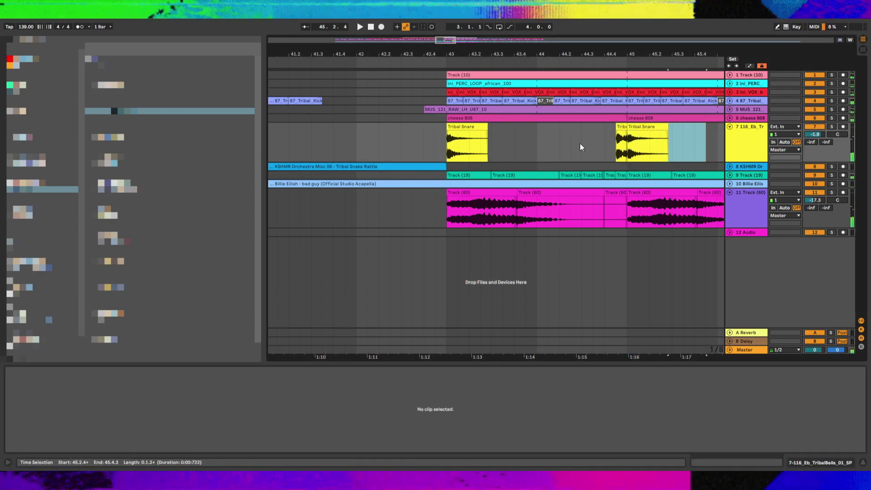
Audition the kick and snare hits around bar 45 and duplicate the two-bar track 7 pattern three times up to bar 51
left_click(592, 145)
key("space")
key("minus")
key("minus")
left_click(558, 142)
key("space")
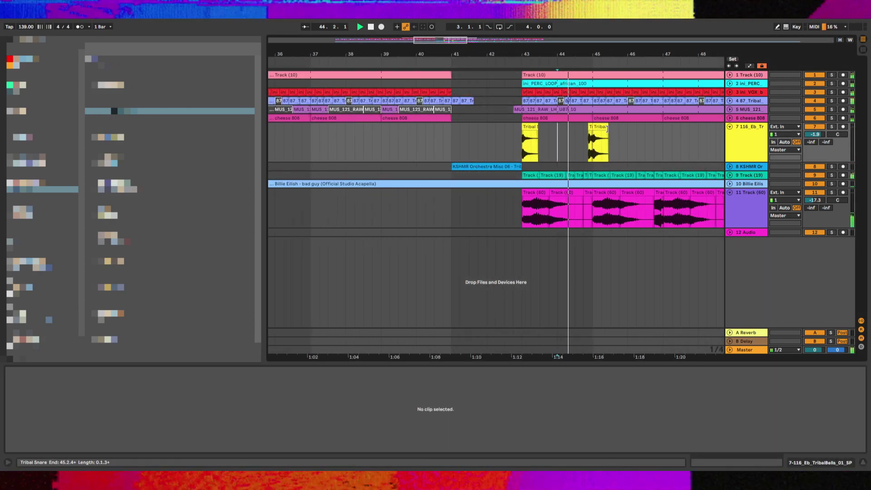
left_click(601, 127)
left_click_drag(663, 135, 592, 141)
key("ctrl+d")
key("ctrl+d")
key("ctrl+d")
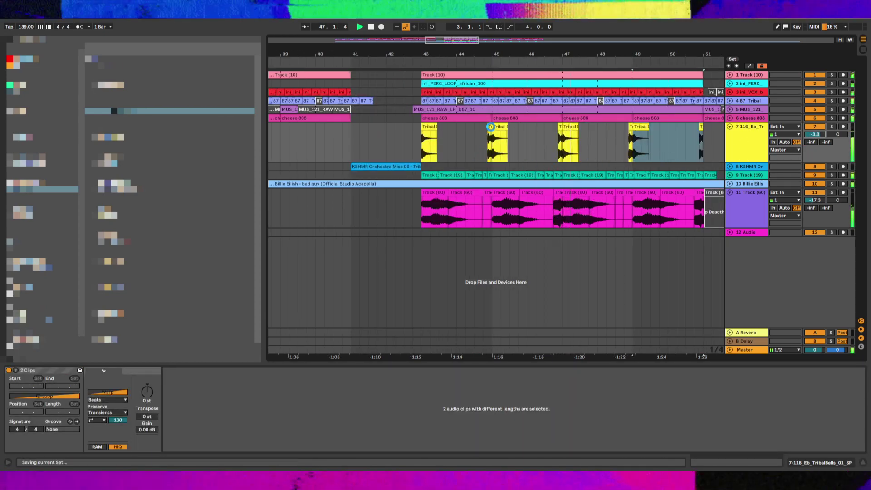
Delete the trailing kick just before bar 51 and lower the gain of the Tribal Kick before bar 45 to -8.95 dB
left_click(491, 127)
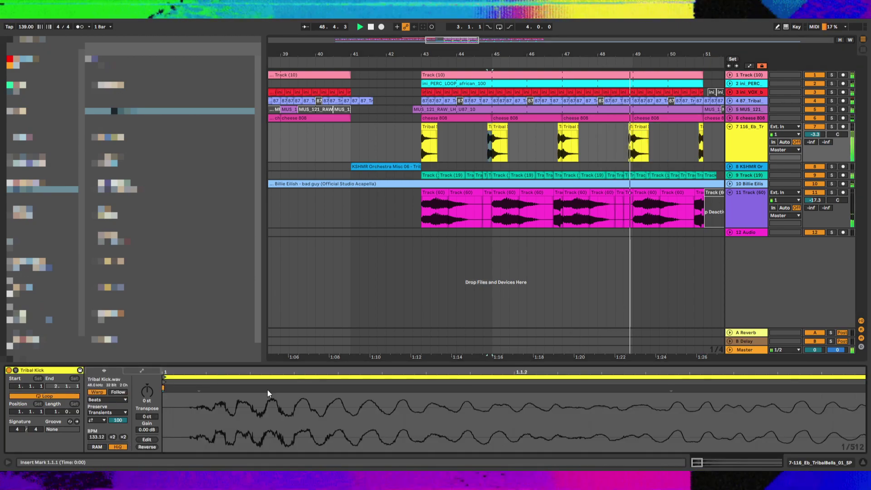
left_click_drag(697, 144, 715, 138)
key("Delete")
left_click(490, 127)
left_click(483, 134)
key("space")
key("space")
left_click(495, 131)
left_click_drag(146, 430, 146, 447)
key("space")
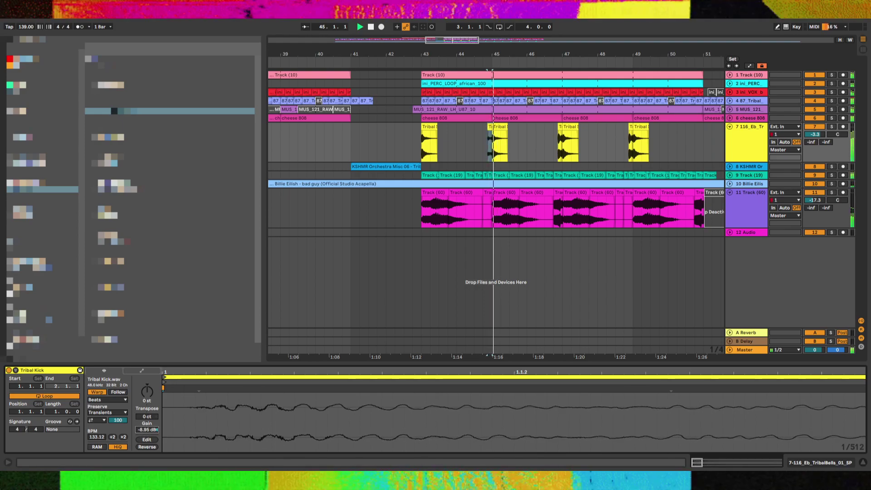
Duplicate the bars 43–45 pattern with the quieter kick three times to bar 51 and deactivate the final kick
left_click(422, 157, "shift")
key("ctrl+d")
key("ctrl+d")
key("ctrl+d")
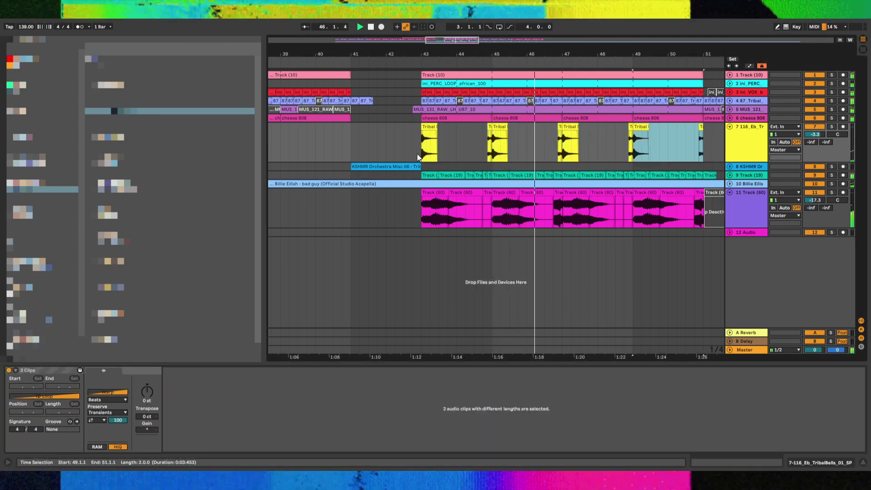
left_click_drag(686, 137, 701, 136)
key("0")
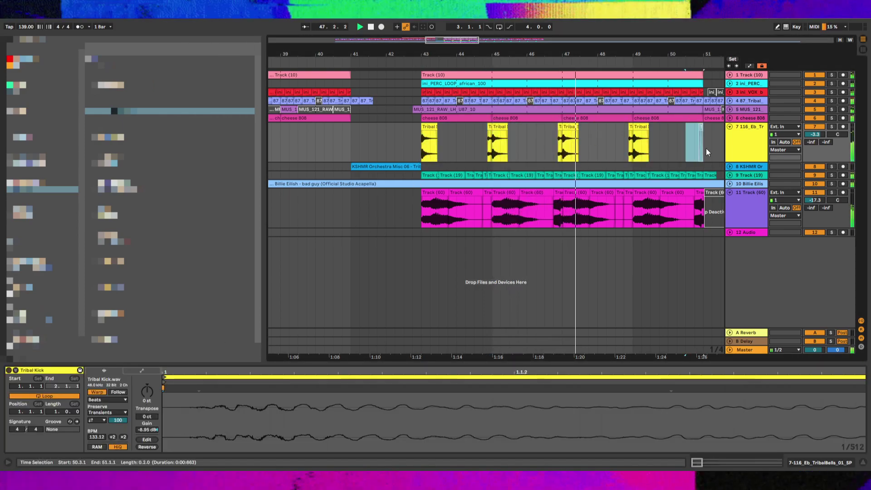
Duplicate the track 7 pattern in bars 43–51 to bar 51 and save the set
key("minus")
key("minus")
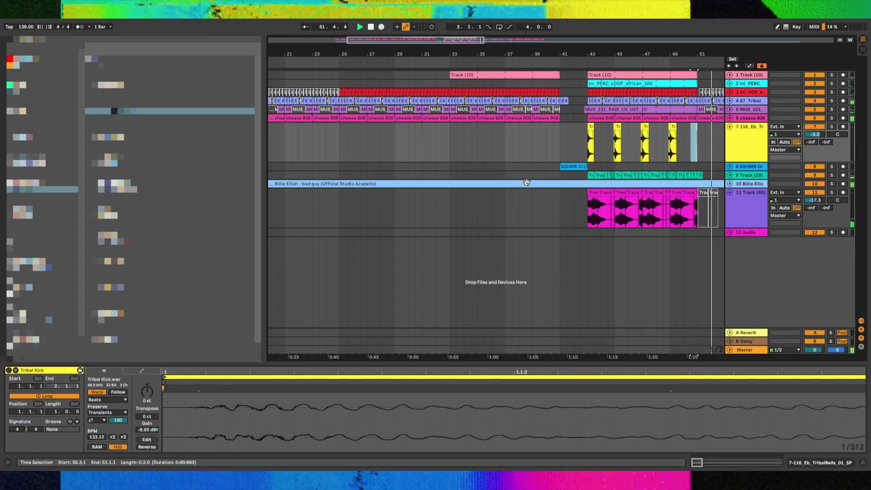
left_click_drag(589, 136, 697, 135)
key("ctrl+d")
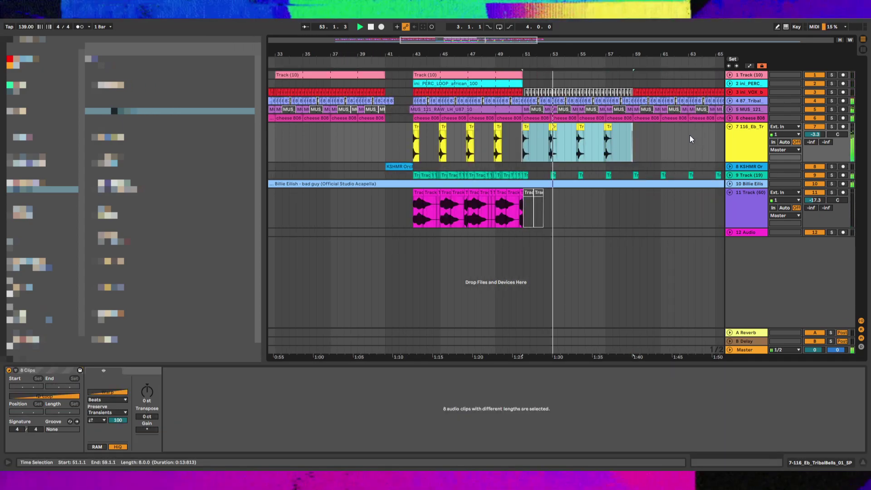
key("ctrl+s")
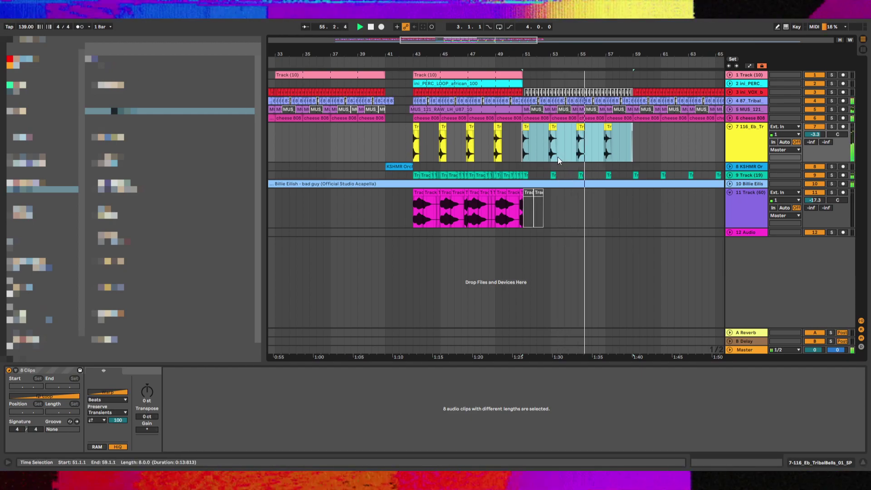
Duplicate the track 7 pattern in bars 43–59 to bar 59
left_click(543, 143)
key("0")
left_click_drag(543, 143, 604, 151)
key("0")
left_click_drag(655, 138, 412, 146)
key("ctrl+d")
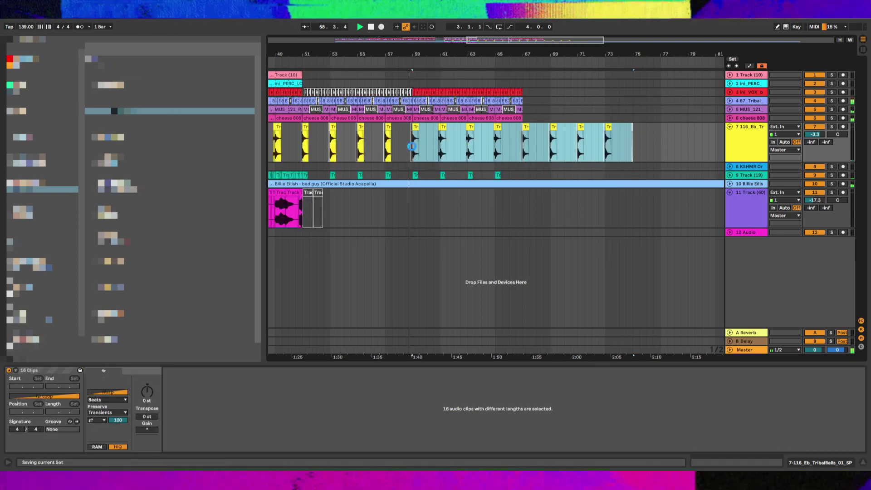
Delete the track 7 kick and snare clips that extend past bar 67 and save the set
mouse_move(528, 139)
left_mouse_down()
mouse_move(663, 135)
mouse_move(519, 131)
mouse_move(536, 134)
left_mouse_up()
key("Delete")
key("Delete")
key("minus")
key("minus")
left_click_drag(481, 141, 535, 145)
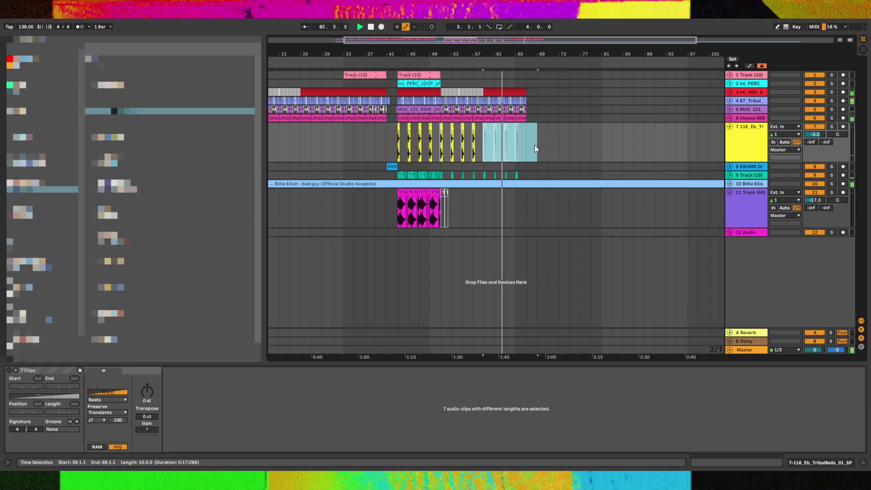
key("ctrl+s")
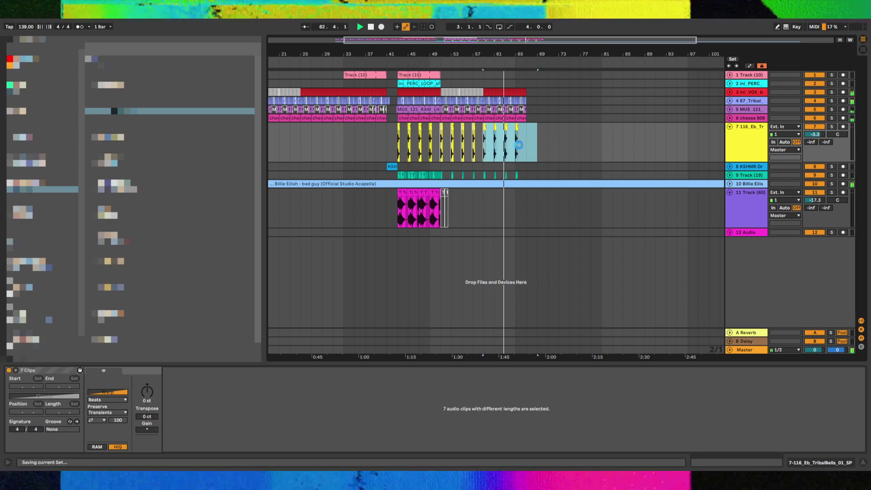
Play from around bar 33, copy bars 33–41 of tracks 1 to 7 and paste them at bar 67
left_click(518, 145)
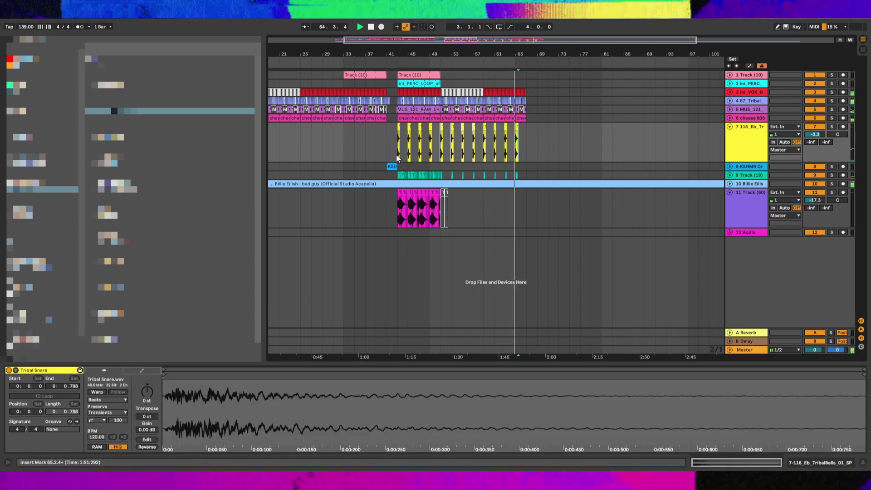
left_click(387, 135)
left_click(358, 140)
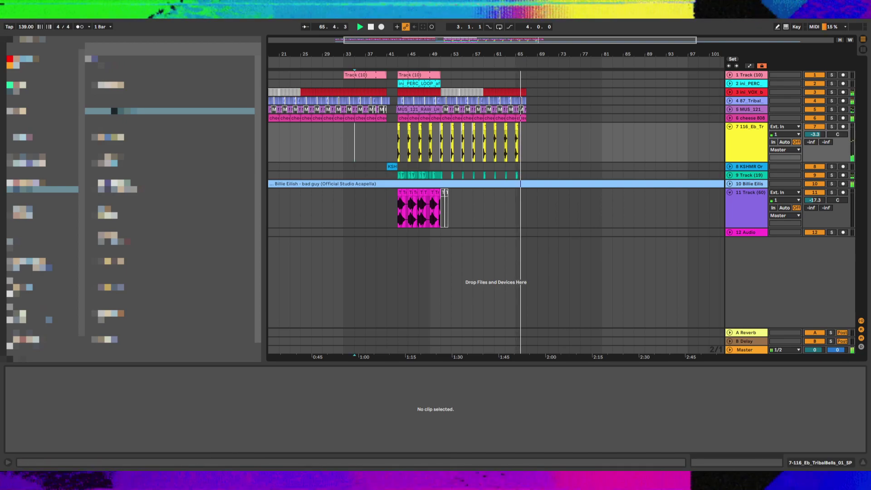
left_click_drag(334, 136, 351, 131)
key("space")
key("space")
left_click_drag(345, 131, 387, 74)
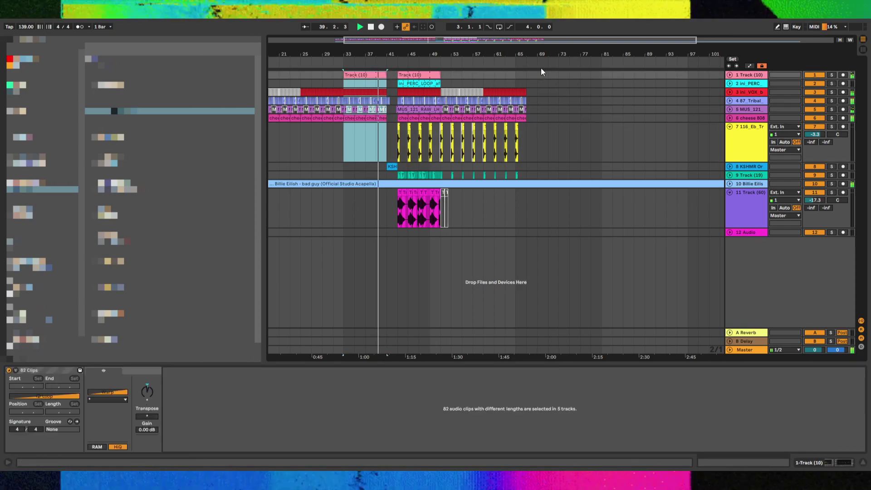
left_click(513, 73)
key("space")
key("space")
left_click(531, 73)
key("ctrl+v")
Duplicate bars 59–67 of tracks 7 to 9 to bar 67 and save the set
left_click_drag(526, 131, 481, 175)
key("ctrl+d")
key("ctrl+s")
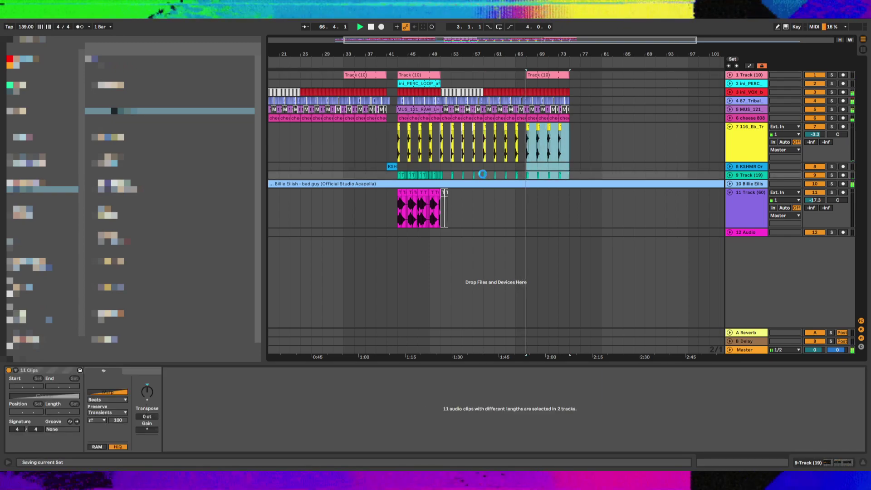
Move the Track (60) melody track above the Billie Eilish acapella track
left_click(525, 156)
key("plus")
key("plus")
key("minus")
key("minus")
key("minus")
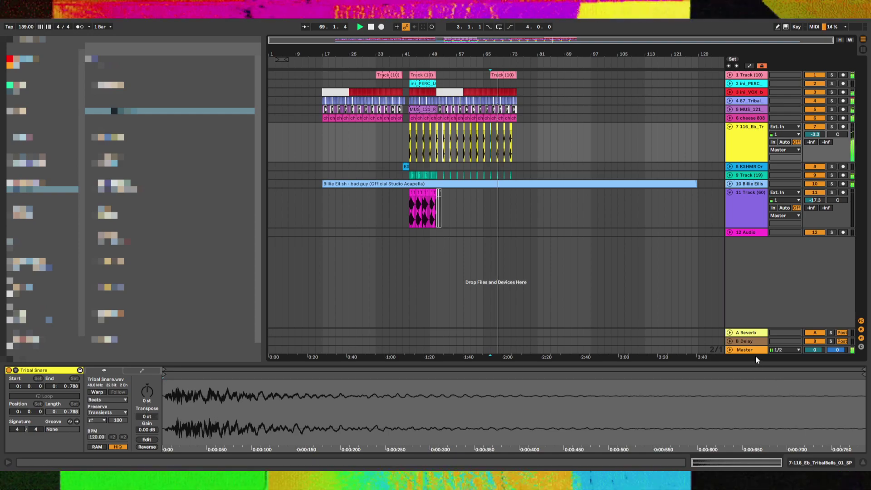
left_click(402, 201)
left_click_drag(410, 212, 431, 189)
left_click_drag(751, 199, 757, 182)
Copy bars 41–51 of tracks 1 to 10, paste them at bar 75 and save the set
left_click(430, 195)
left_click_drag(429, 194, 403, 63)
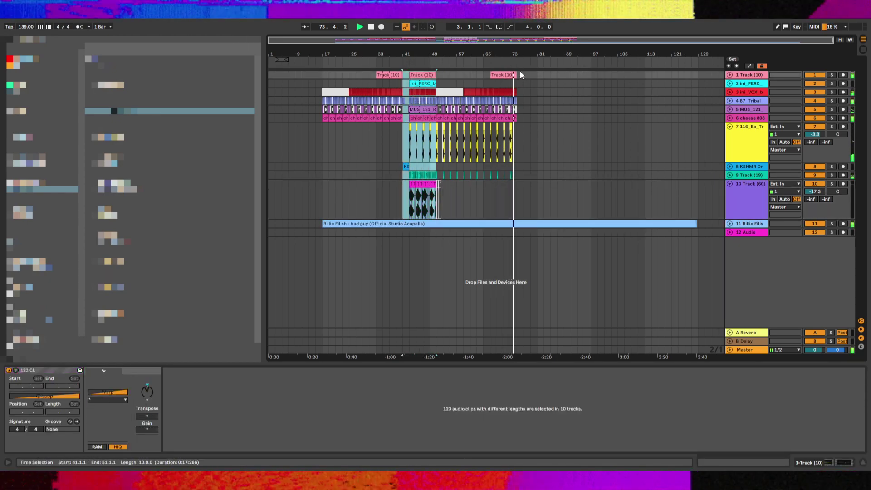
left_click(520, 72)
key("ctrl+v")
key("ctrl+s")
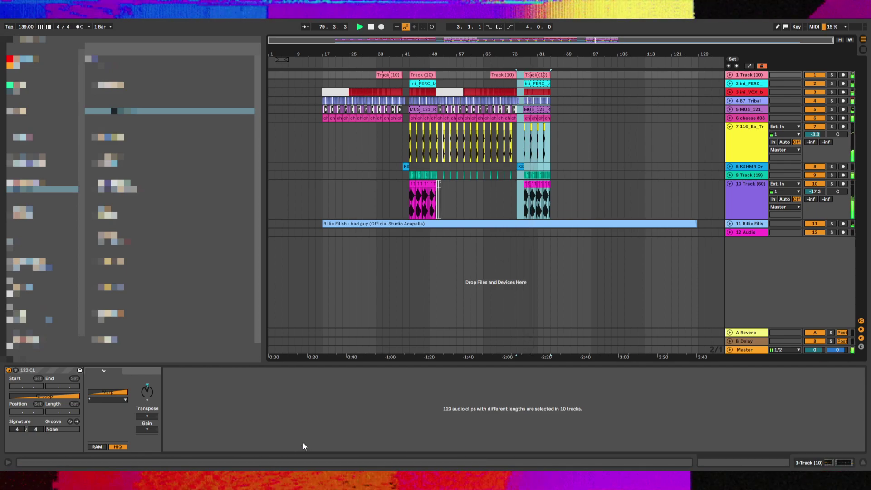
Collapse the expanded melody track 10 and drum track 7
left_click(521, 191)
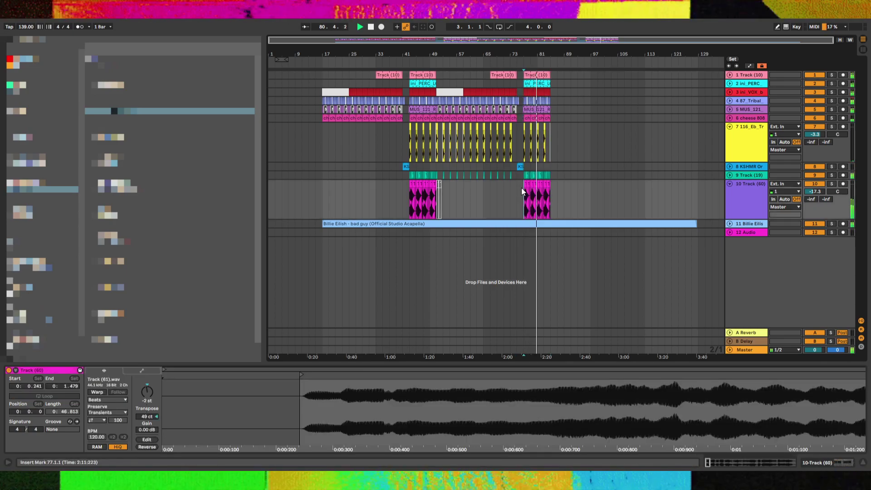
left_click(758, 212)
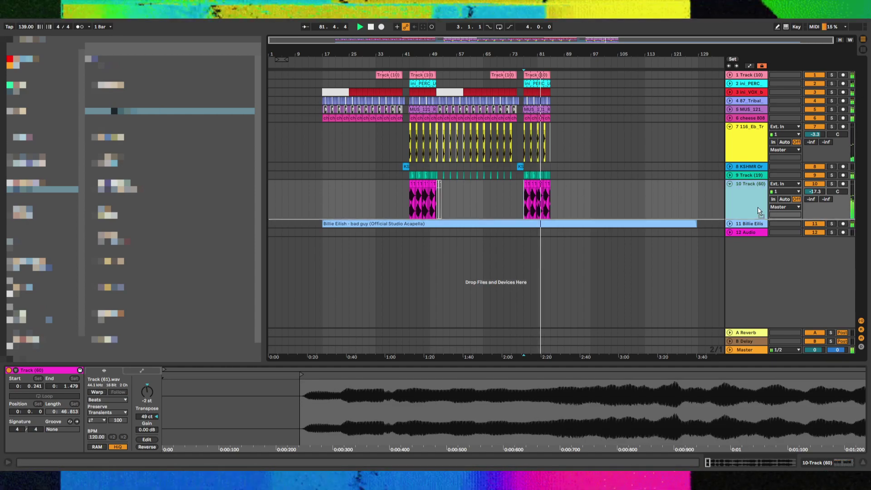
key("u")
left_click(747, 159)
key("u")
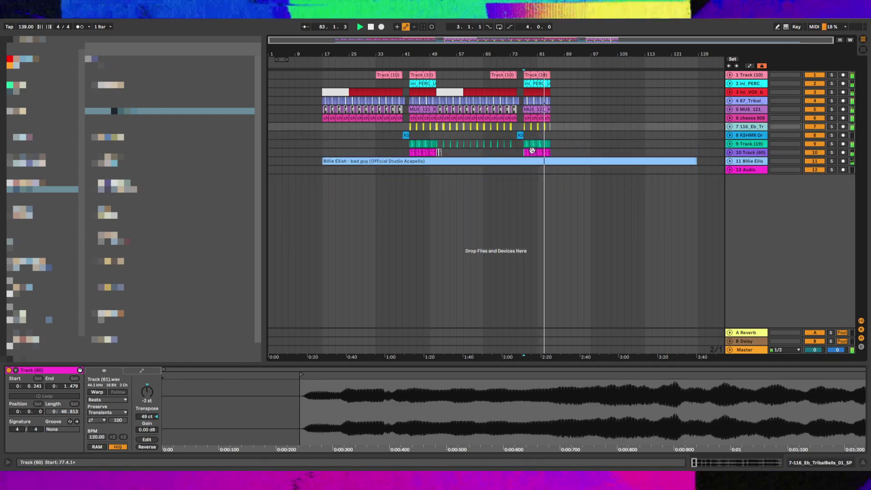
Duplicate bars 77–85 of tracks 1 to 10 to bar 85 and save the set
left_click(528, 152)
left_click_drag(551, 153, 524, 71)
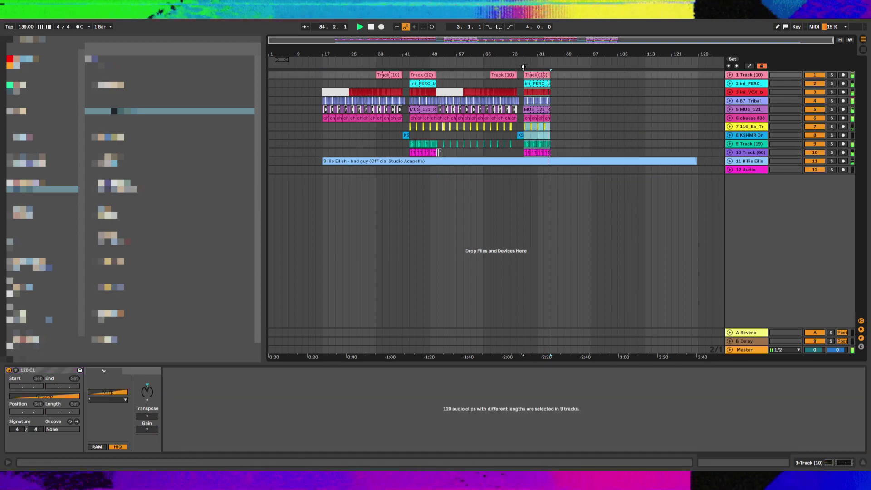
key("ctrl+d")
key("ctrl+s")
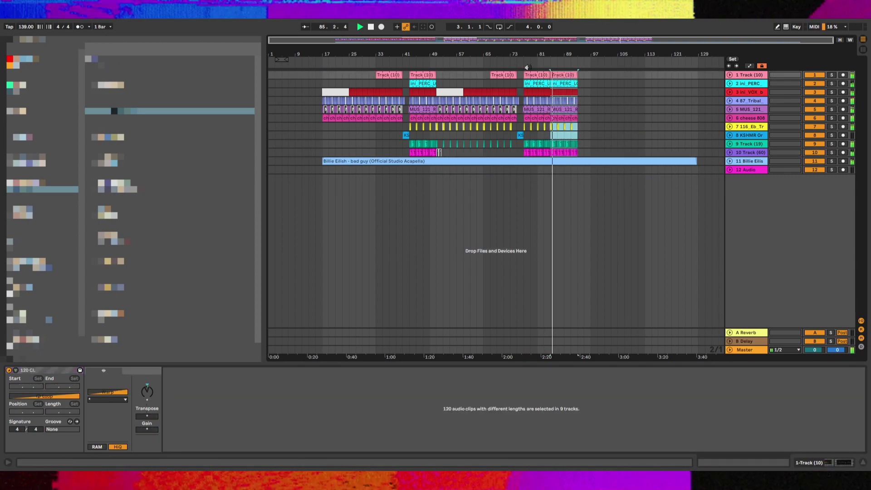
Expand the Billie Eilish acapella track and set its volume to -1.4 dB
left_click(729, 162)
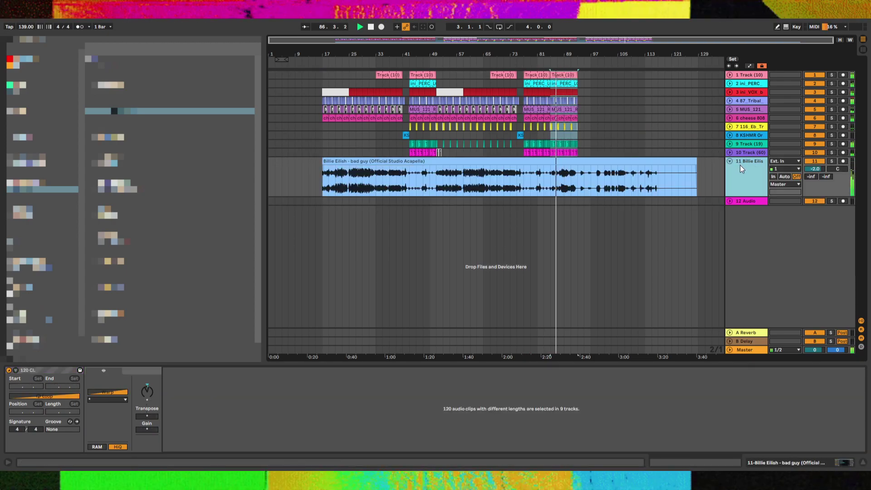
left_click_drag(816, 169, 819, 173)
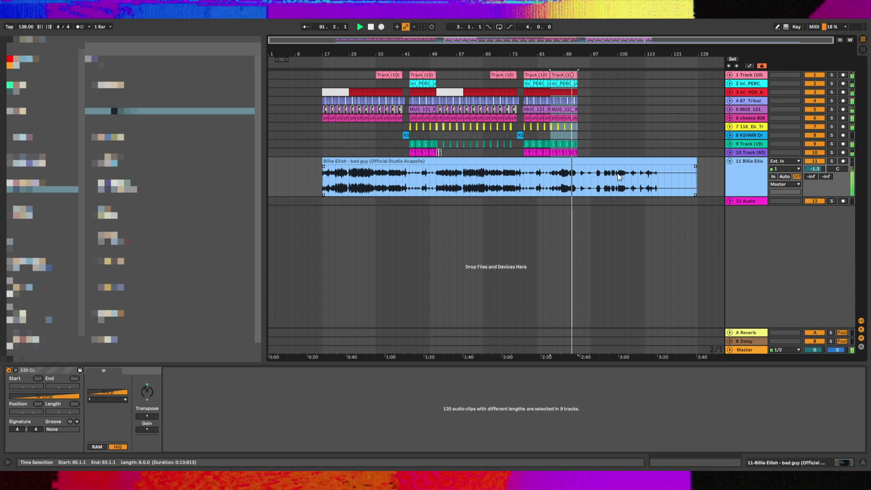
left_click(568, 177)
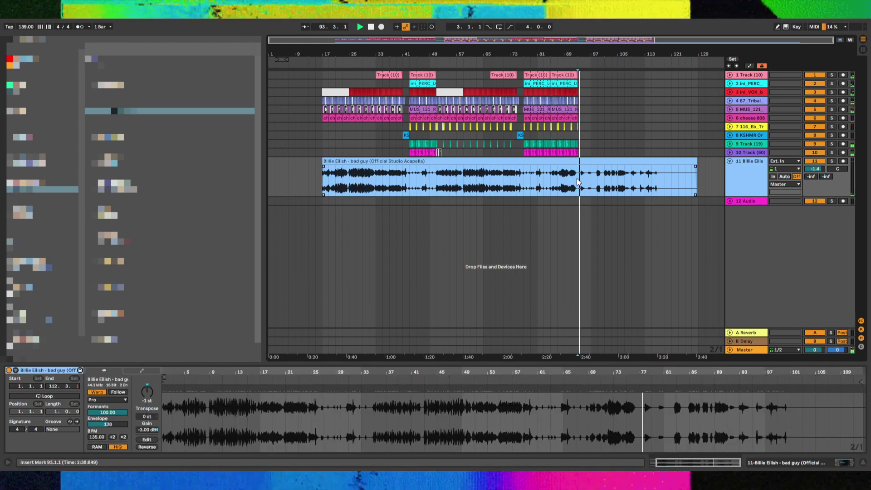
left_click(433, 198)
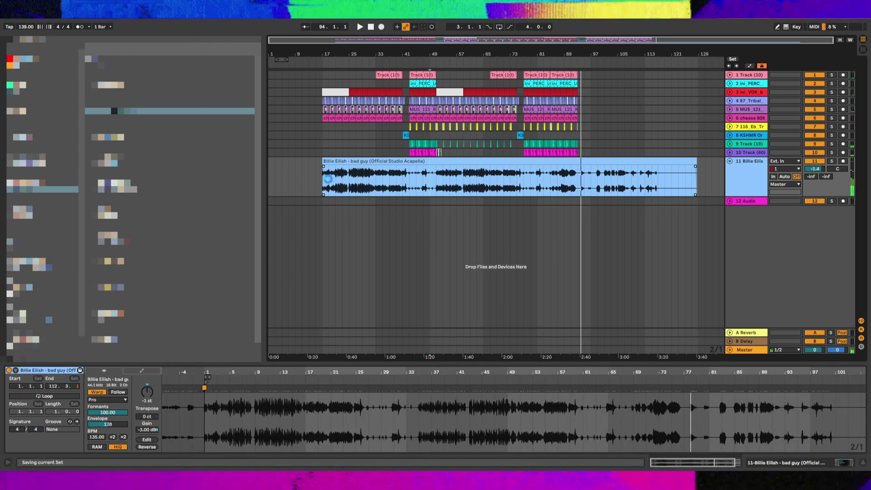
Extend the start of the acapella clip back to 16.3.1 and play the song's opening
left_click(323, 161)
key("space")
scroll(322, 161, "up", 5)
mouse_move(327, 162)
left_mouse_down()
mouse_move(305, 162)
mouse_move(318, 162)
left_mouse_up()
scroll(318, 162, "up", 4)
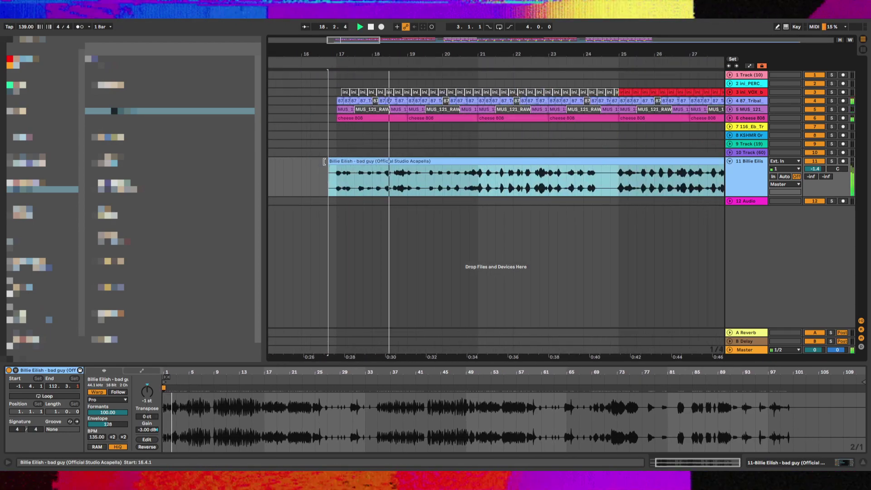
scroll(321, 162, "down", 5)
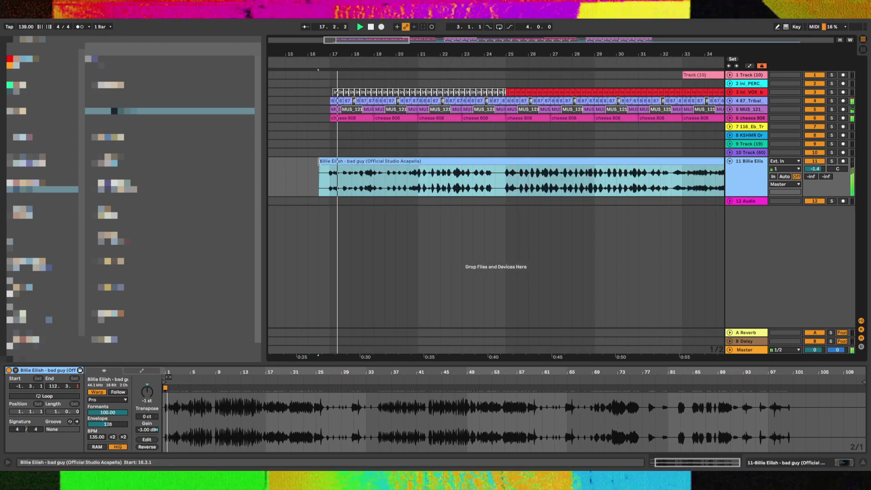
scroll(323, 243, "down", 3)
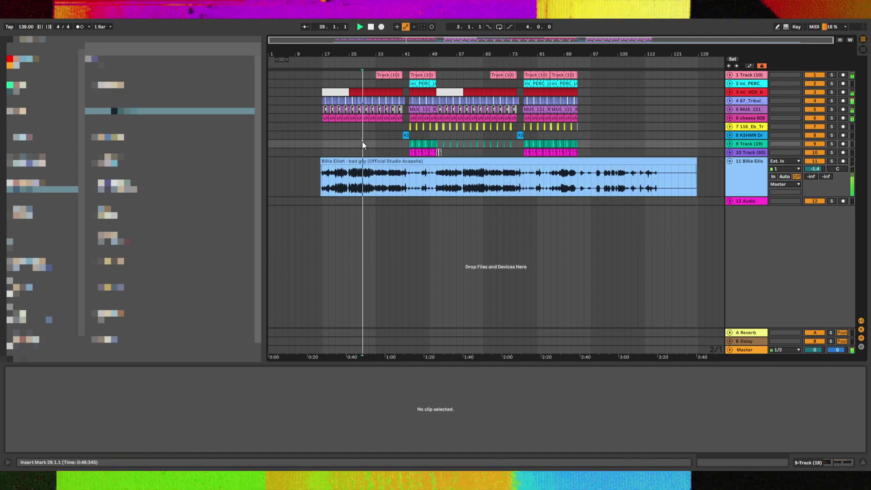
Deactivate the ini_VOX breathing clips on track 3 from bar 25 to bar 33
scroll(362, 141, "up", 4)
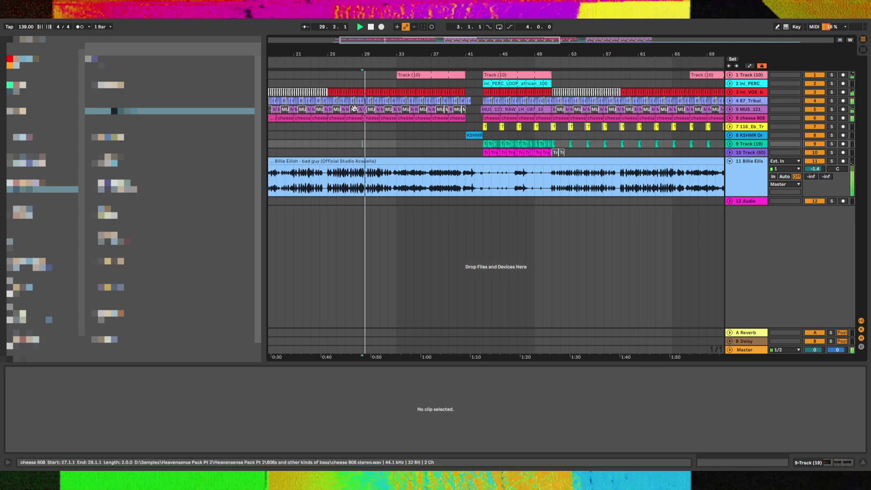
left_click_drag(394, 91, 396, 91)
key("0")
Copy the Track (10) clip at bar 33, paste it at bar 25 and save the set
left_click(411, 80)
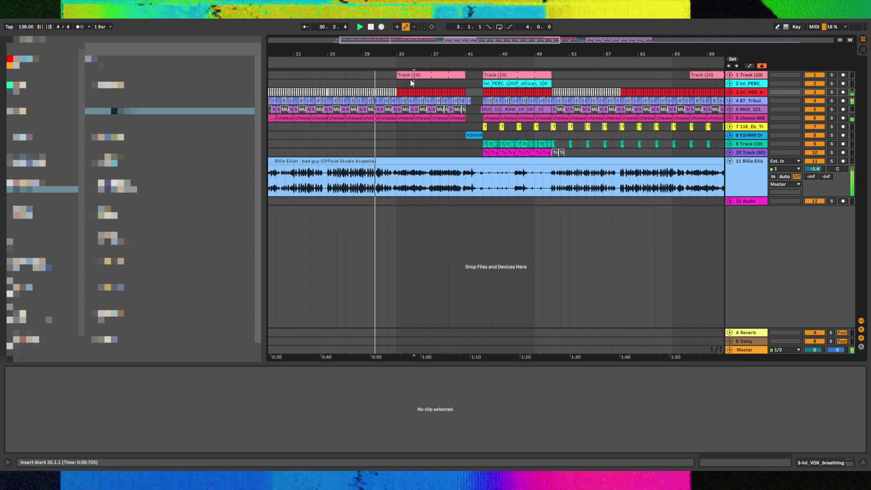
left_click(411, 76)
left_click(327, 78)
key("ctrl+v")
key("ctrl+s")
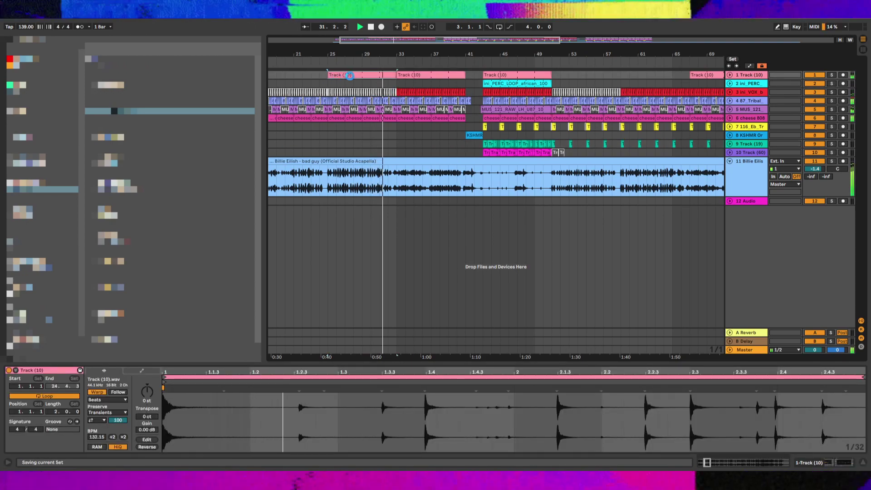
Deactivate the last half bar of Track (10) before bar 33 and expand that track
left_click(401, 82)
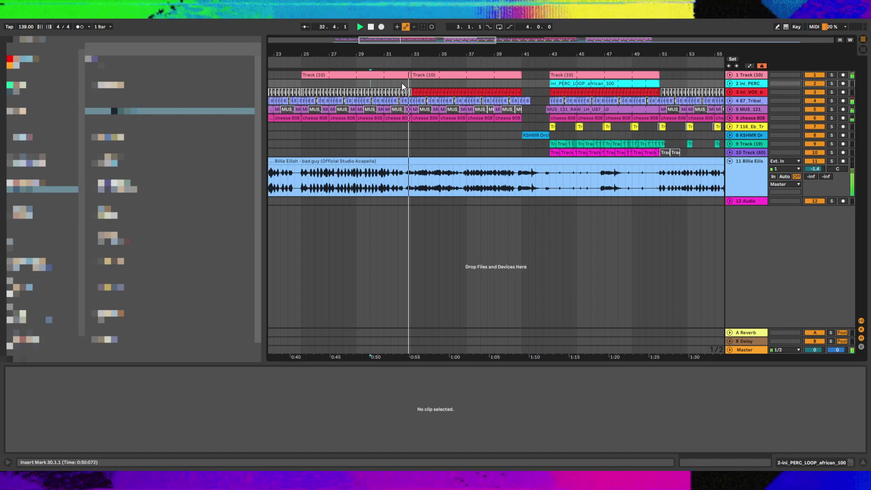
key("plus")
left_click_drag(430, 84, 449, 84)
left_click(412, 91)
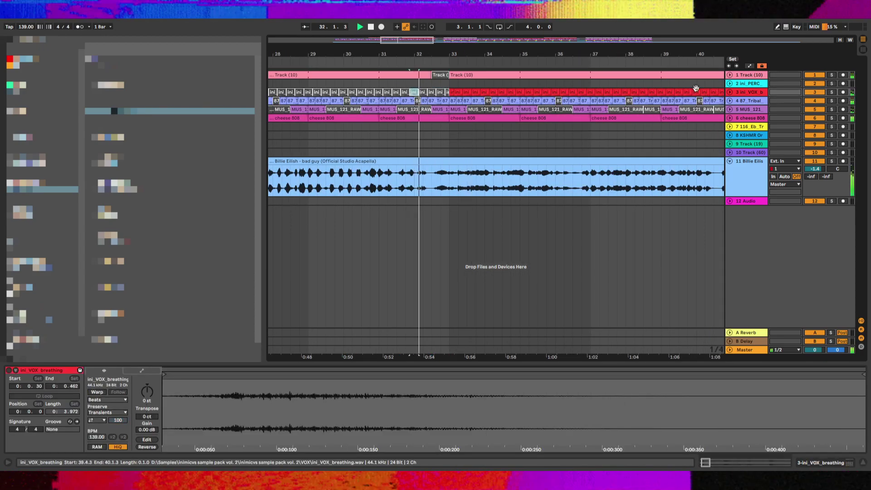
left_click(730, 75)
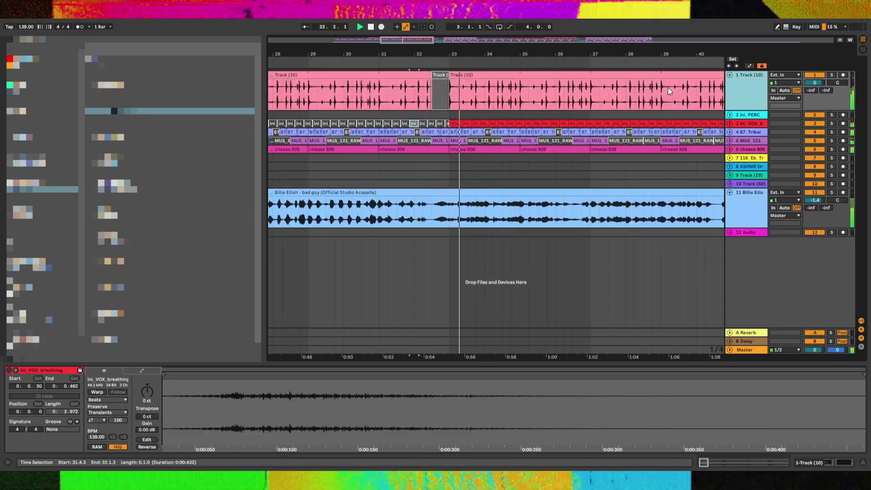
Trim the boundary of the deactivated Track (10) segment before bar 33 and play the transition
left_click(433, 104)
key("plus")
left_click(433, 74)
left_click_drag(430, 74, 439, 74)
left_click(390, 114)
key("space")
key("space")
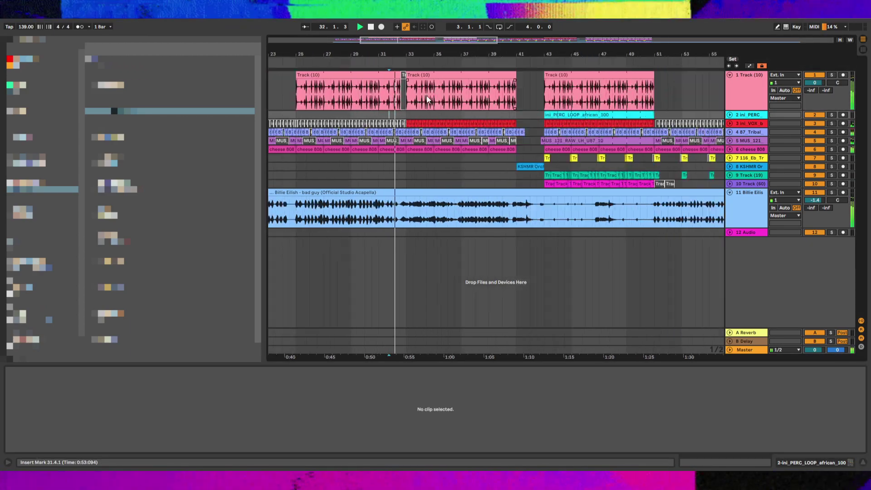
Deactivate Track (10) from 32.2.3 to 32.4.3 and replay the transition into bar 33
key("minus")
key("minus")
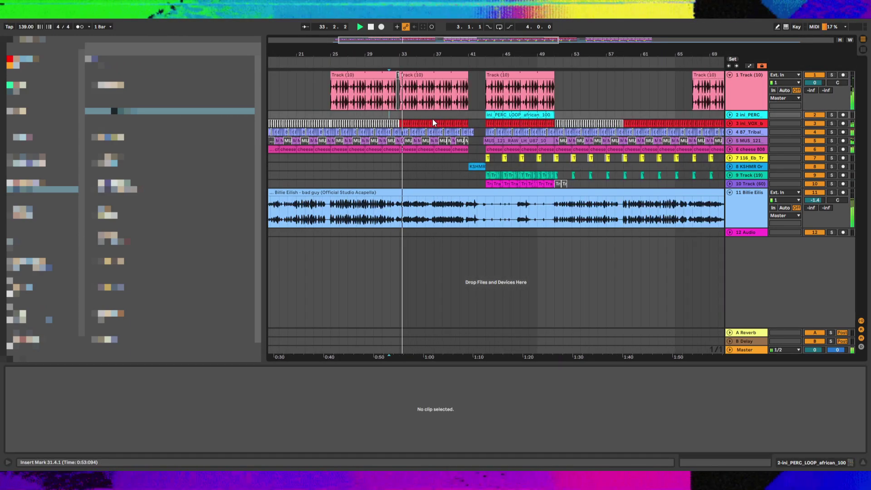
left_click(387, 101)
key("plus")
key("plus")
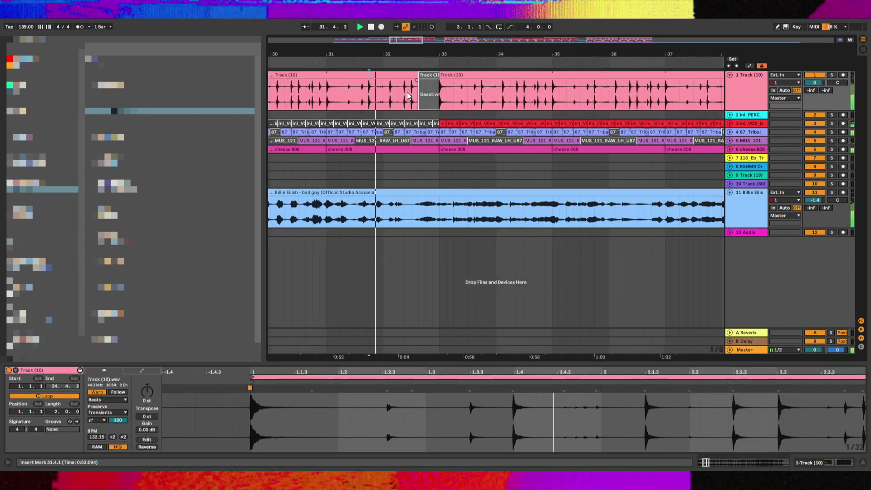
key("plus")
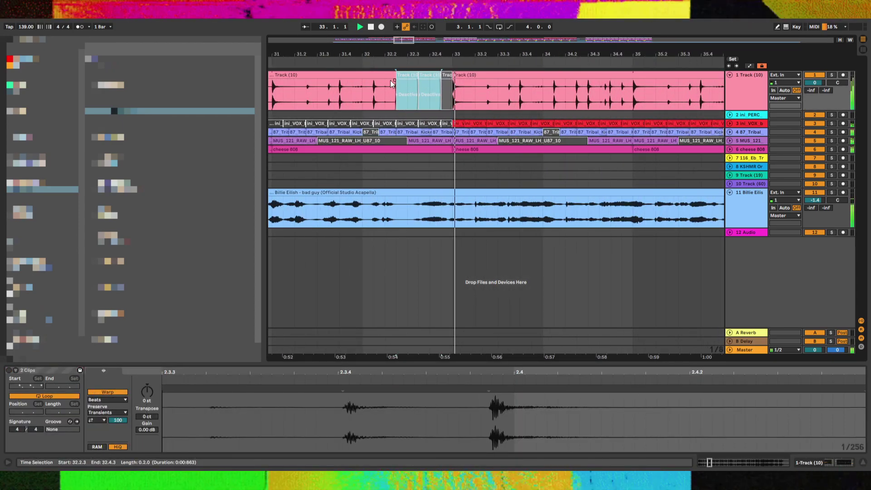
left_click(351, 90)
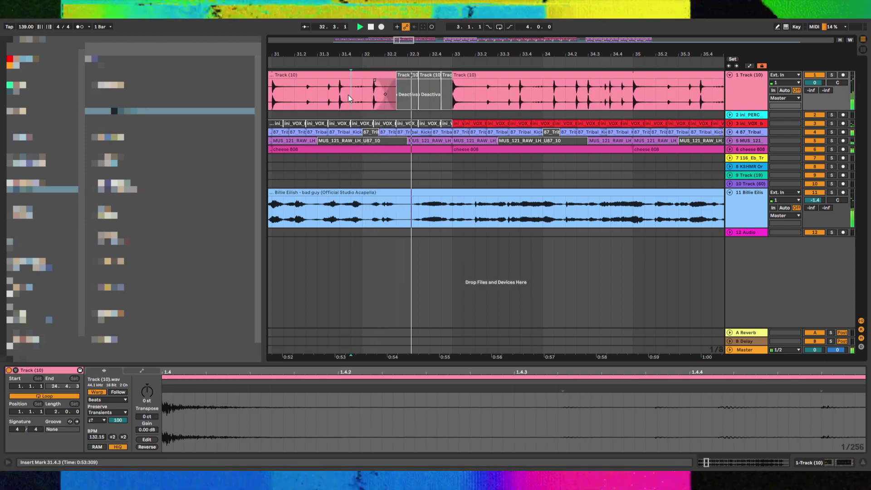
Deactivate the 87_Tribal kick and snare clips on track 4 from bar 32 to bar 33
left_click(363, 134)
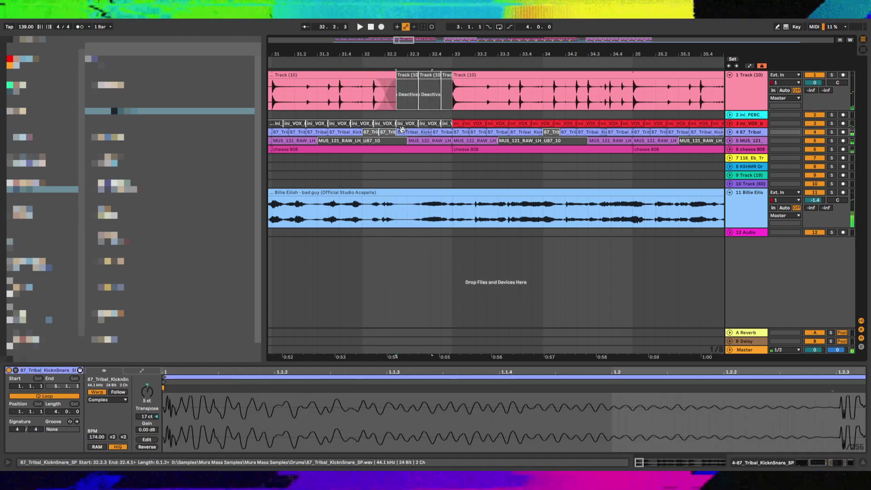
left_click(444, 132)
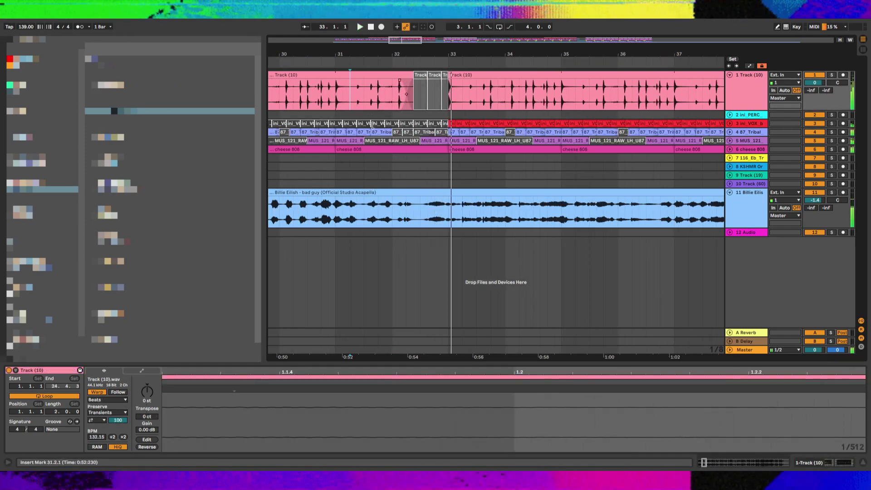
left_click(363, 113)
Expand the cheese 808 track and deactivate Track (10) from 32.1.1 to 32.3.3
left_click_drag(388, 158, 399, 157)
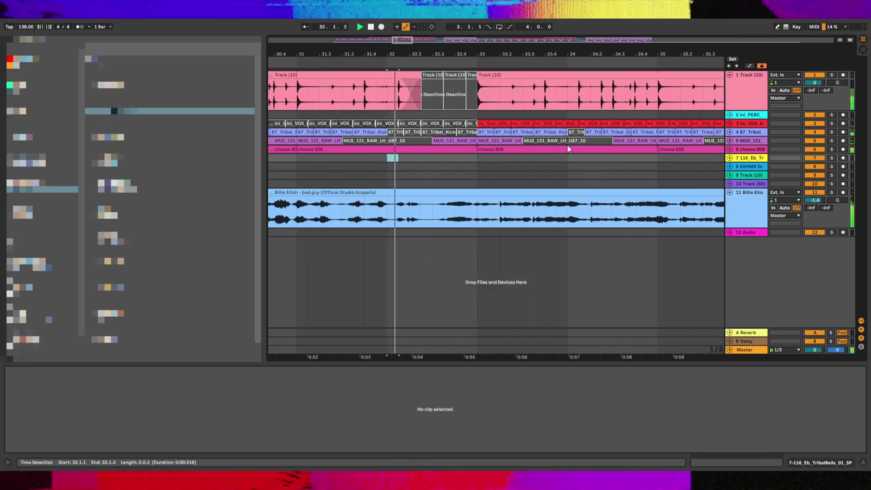
left_click(730, 151)
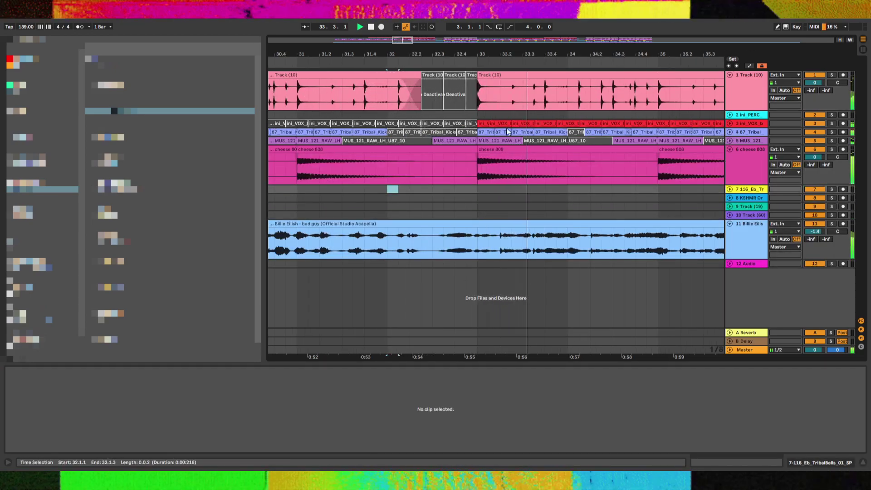
left_click(372, 97)
key("space")
key("space")
left_click_drag(387, 95, 440, 90)
key("0")
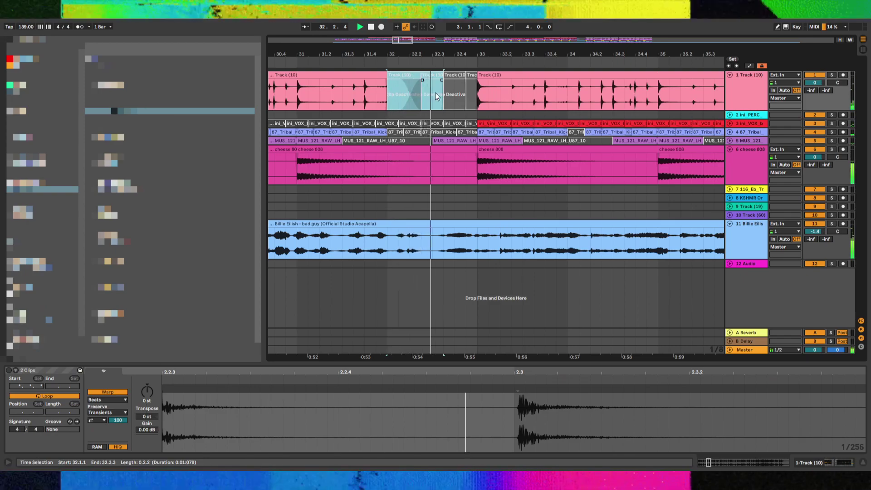
Try copying a one-beat slice of Track (10) from bar 31 to the start of bar 32 and shortening it
left_click(350, 96)
left_click_drag(371, 98, 391, 97)
key("ctrl+c")
left_click(429, 94)
key("ctrl+v")
left_click(394, 94)
key("space")
key("space")
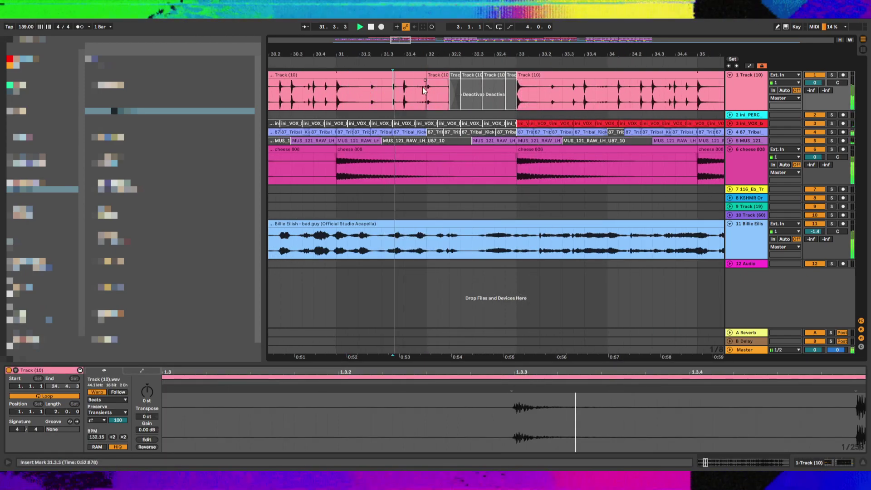
left_click_drag(448, 80, 436, 80)
key("ctrl+z")
key("ctrl+z")
Try pasting the opening hit of bar 31 on Track (10) at 32.1.1 and adjusting its start
left_click(340, 95)
key("space")
key("space")
left_click_drag(341, 97, 369, 99)
key("ctrl+c")
left_click(429, 97)
key("ctrl+v")
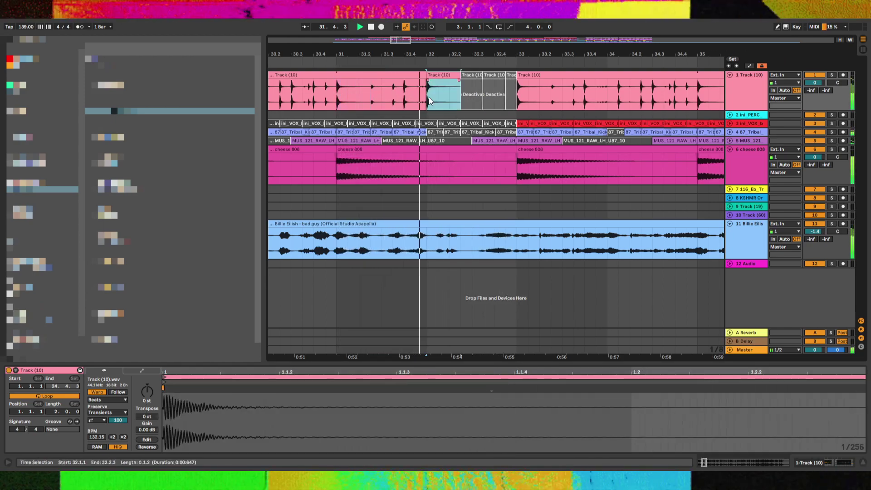
left_click_drag(425, 84, 421, 84)
key("ctrl+z")
Try pasting the copied Track (10) hit half a beat before bar 32, play it back and undo the paste
left_click(395, 87)
key("space")
key("space")
left_click(413, 87)
key("ctrl+v")
left_click(386, 90)
key("space")
key("space")
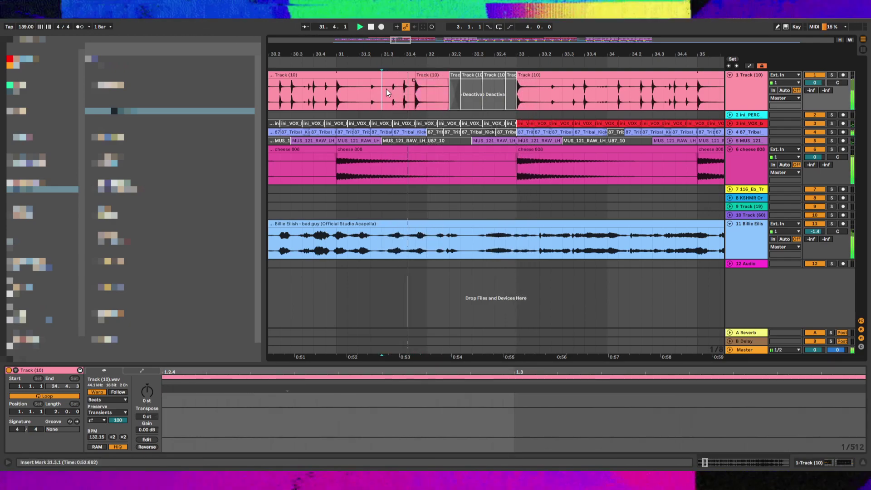
key("ctrl+z")
Extend the active Track (10) clip half a beat past the start of bar 32 and play the transition
key("space")
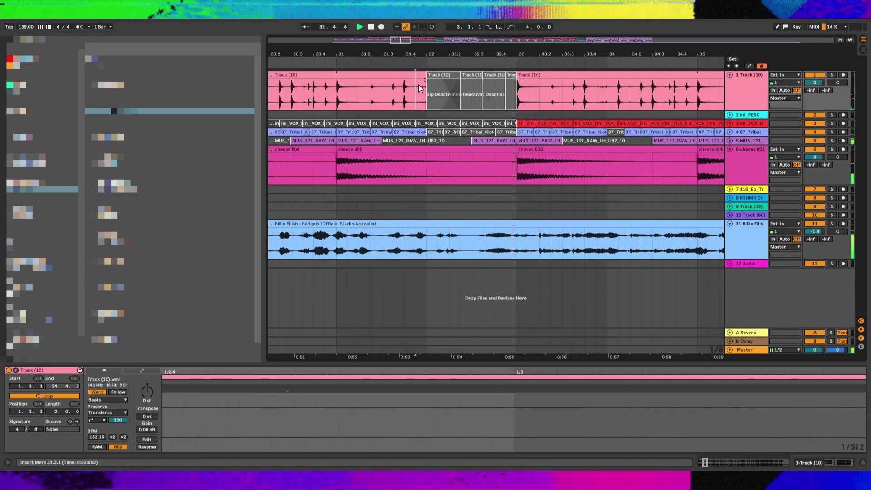
left_click(418, 77)
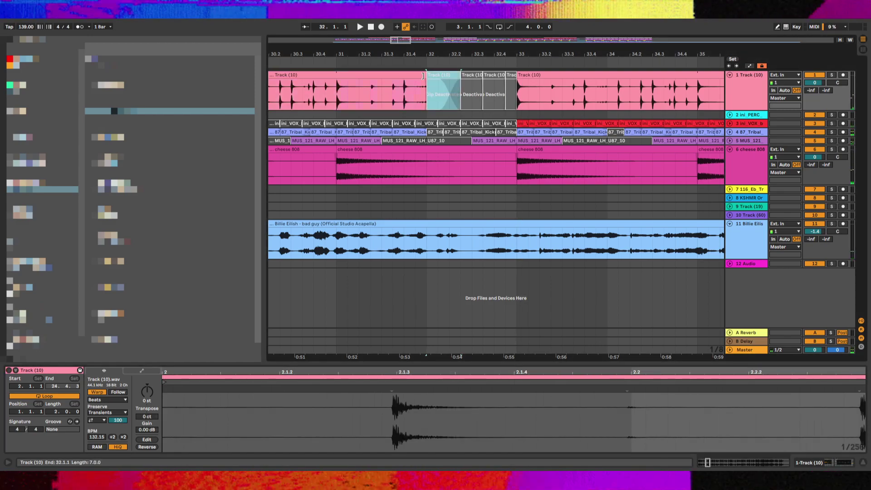
left_click_drag(427, 76, 438, 82)
left_click(406, 94)
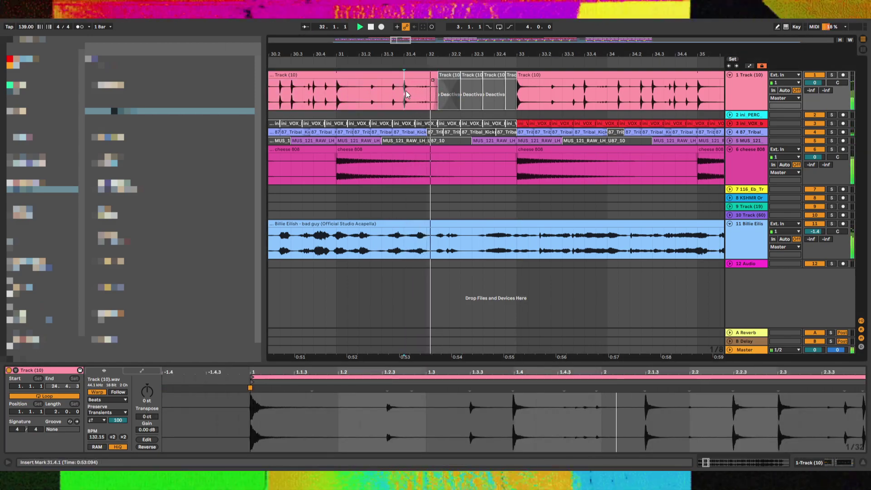
Set the cheese 808 track's volume to 0.2 dB and insert a new audio track below it
key("minus")
key("minus")
key("minus")
key("minus")
key("minus")
key("minus")
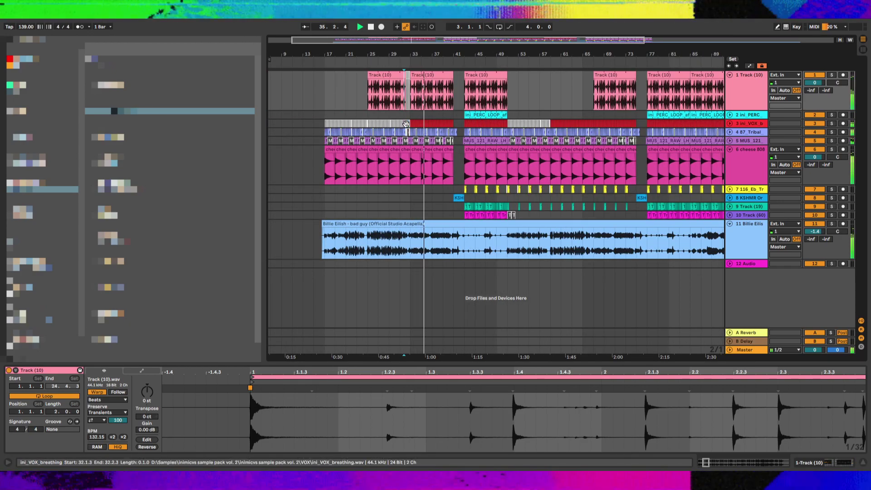
left_click(735, 182)
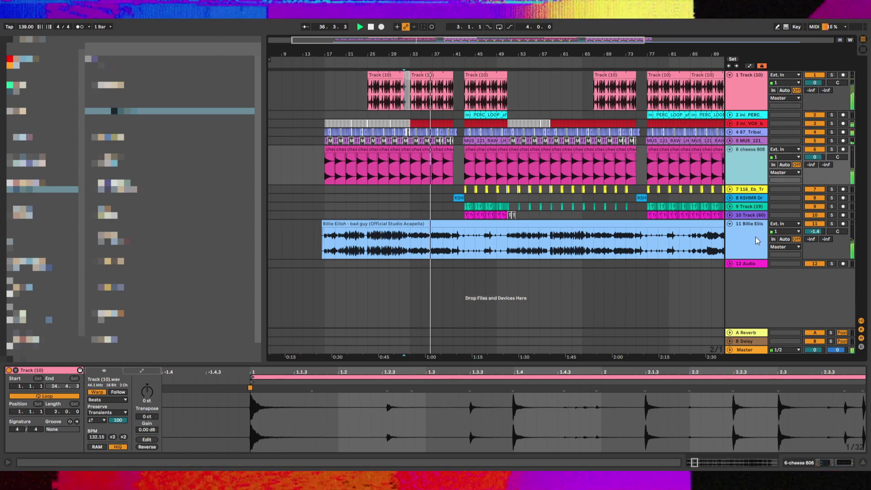
left_click(810, 164)
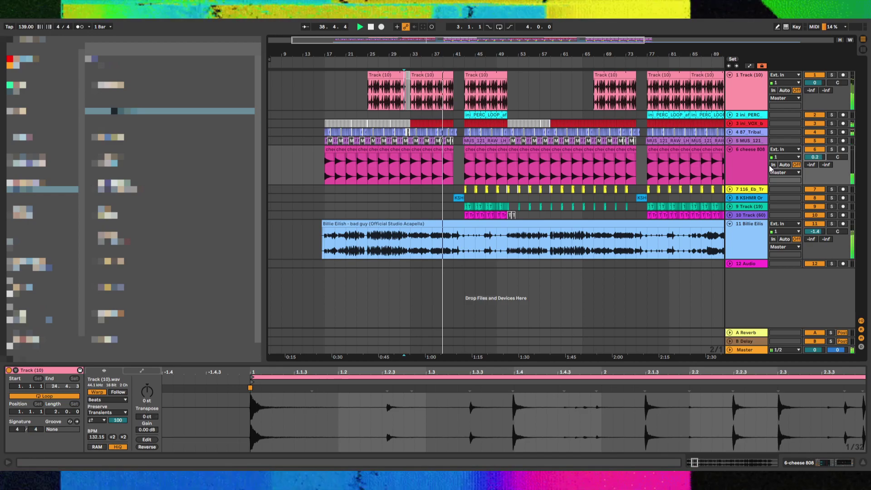
key("ctrl+t")
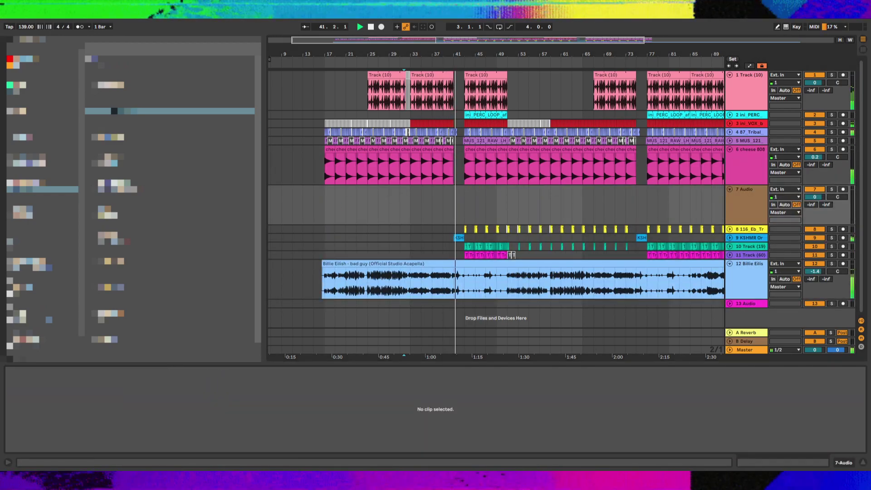
Place the Track (89) sample at bar 43 on the empty audio track, set its volume to -12.4 dB and play it
left_click_drag(467, 200, 468, 201)
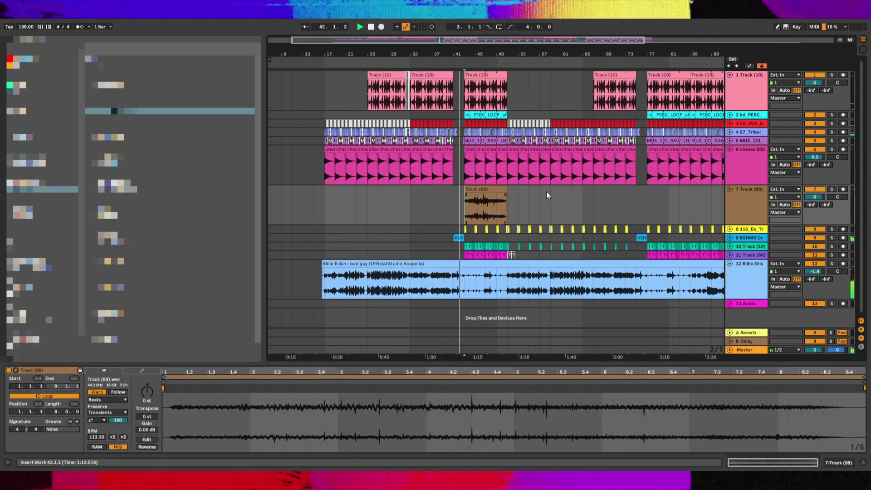
left_click(831, 190)
left_click_drag(815, 198, 816, 218)
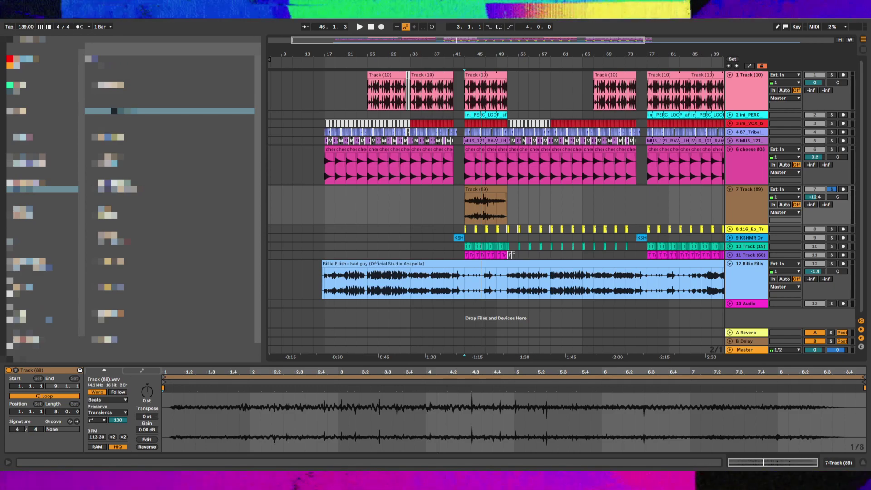
key("space")
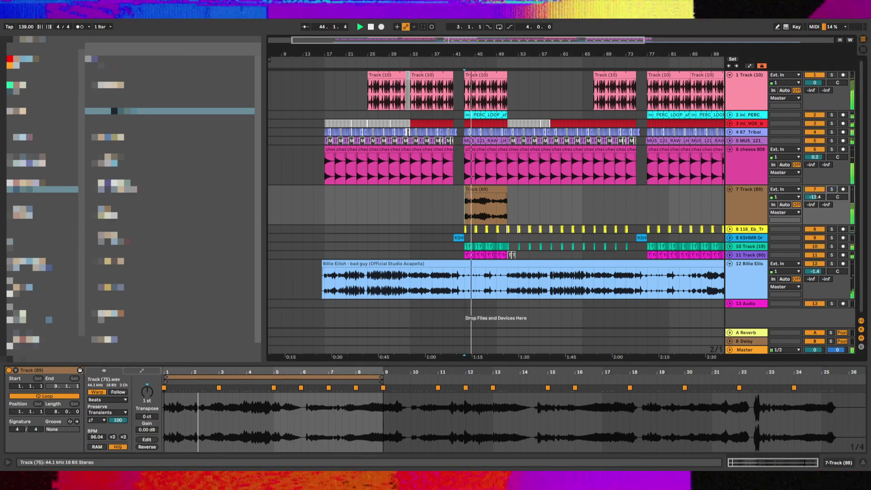
Set the Track (89) clip's warp mode to Complex and listen to it within the full mix
left_click(107, 400)
left_click(100, 433)
left_click(832, 189)
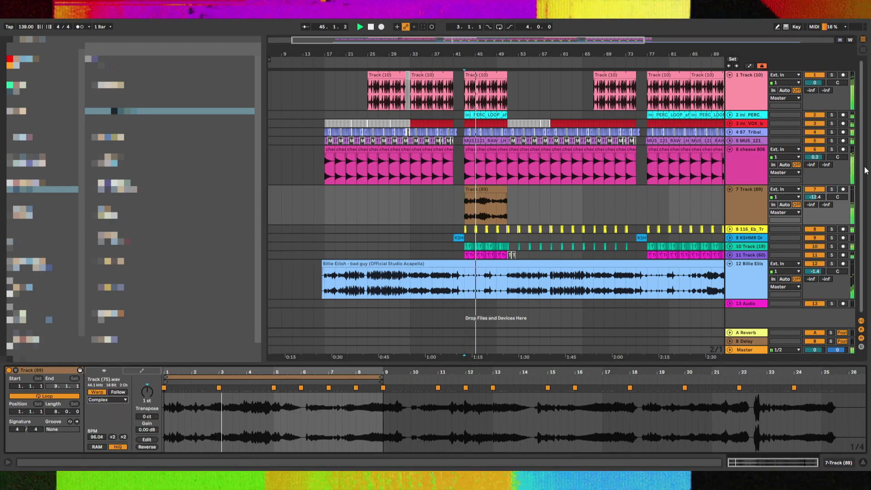
Raise the Track (89) track's volume to -7.8 dB, checking it both soloed and in the mix
left_click(832, 190)
key("space")
key("space")
mouse_move(815, 197)
left_mouse_down()
mouse_move(815, 157)
mouse_move(815, 191)
left_mouse_up()
left_click(833, 190)
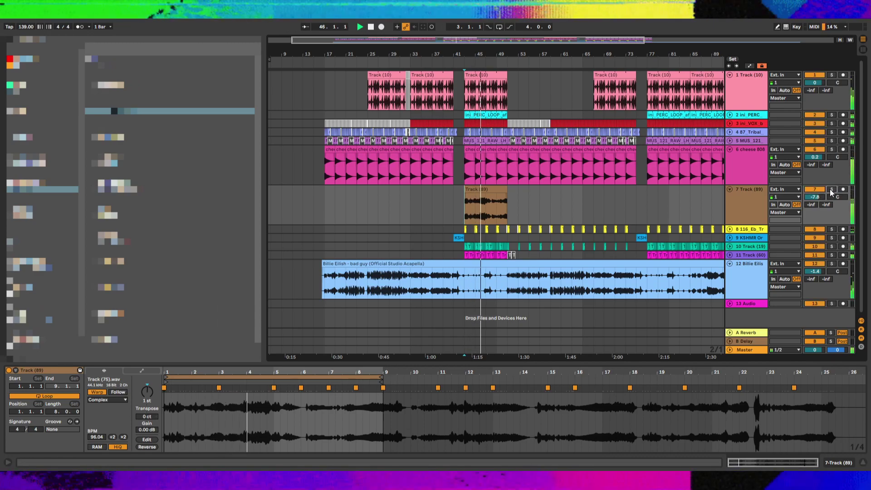
Solo the Track (89) track and split its clip at bars 45 and 47
left_click(832, 190)
scroll(476, 204, "up", 5)
left_click_drag(476, 204, 505, 191)
key("ctrl+e")
left_click(461, 205)
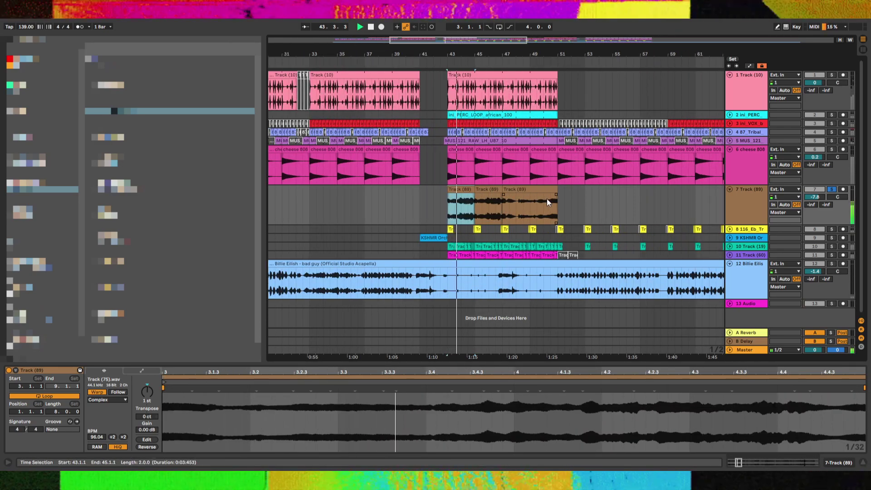
Move the Track (89) section between 49.3.1 and 51.1.1 to bar 43 as the opening of the part
left_click_drag(539, 205, 561, 205)
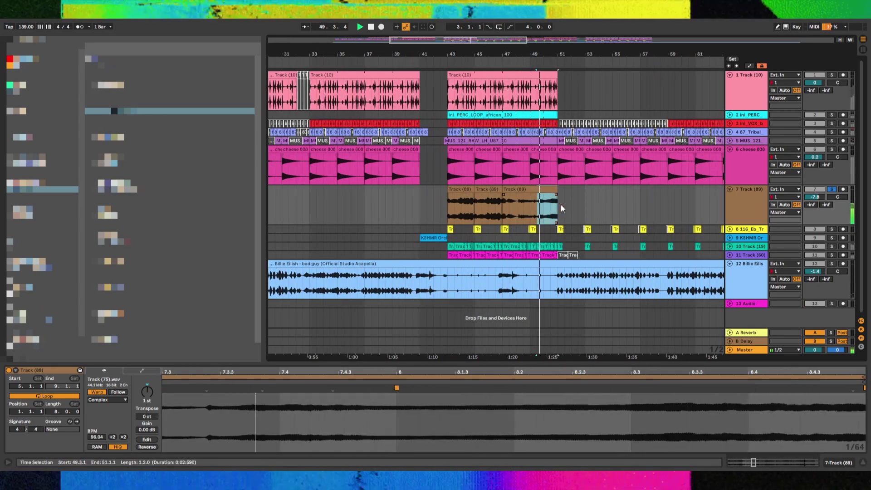
key("Delete")
left_click_drag(450, 210, 443, 209)
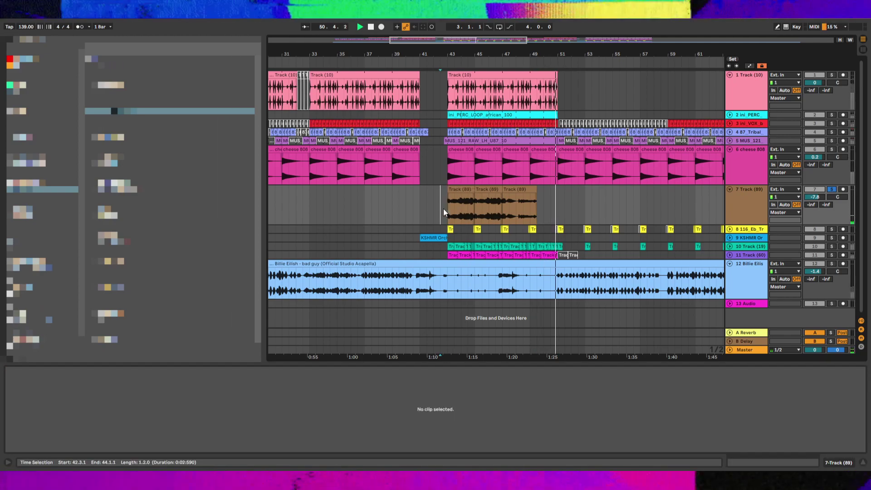
left_click(450, 207)
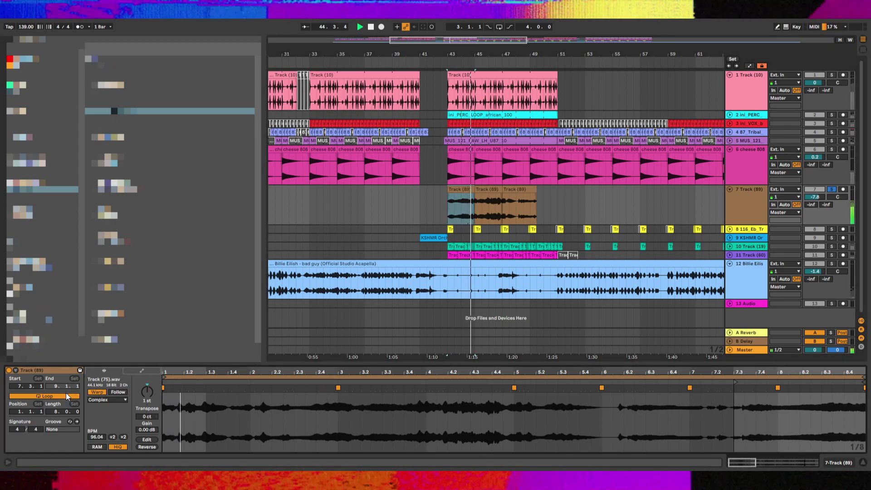
Extend the first Track (89) clip slightly past bar 45 and duplicate the clips of bars 43–47 into bars 47–51
left_click(469, 188)
left_click_drag(469, 189, 476, 196)
key("ctrl+z")
left_click(477, 195)
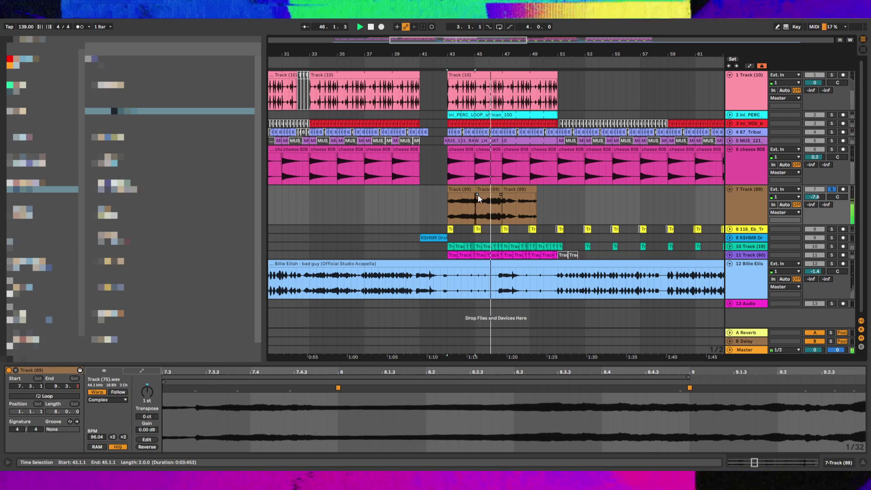
left_click(477, 195, "shift")
key("ctrl+d")
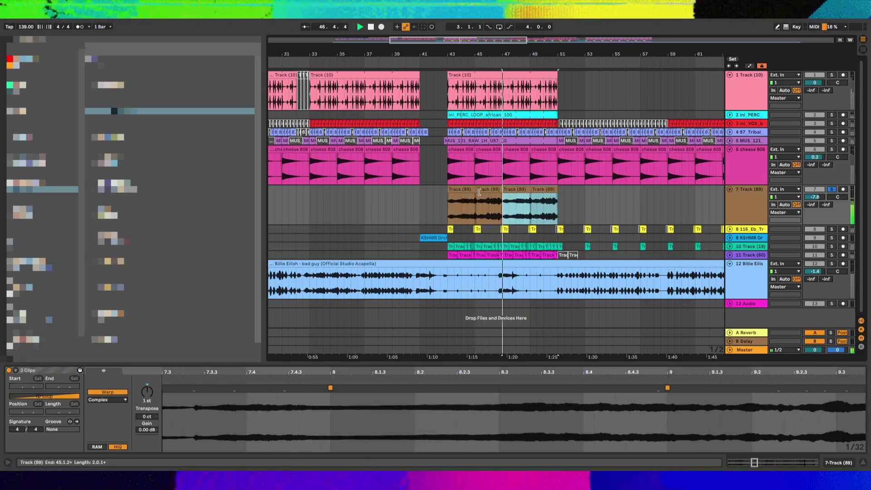
Try moving the join between the second and third Track (89) clips to about two beats past bar 47 and play it
left_click(503, 201)
key("plus")
key("plus")
key("plus")
key("space")
left_click_drag(508, 195, 536, 195)
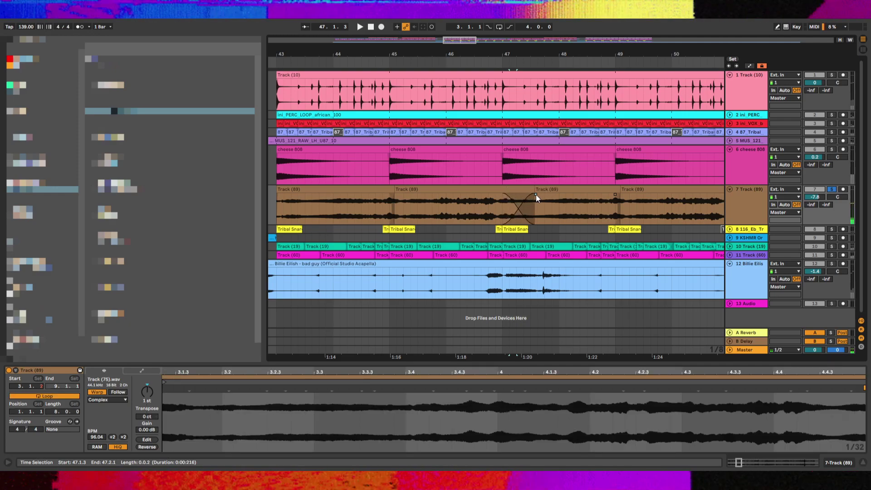
left_click(482, 201)
key("space")
left_click(502, 202)
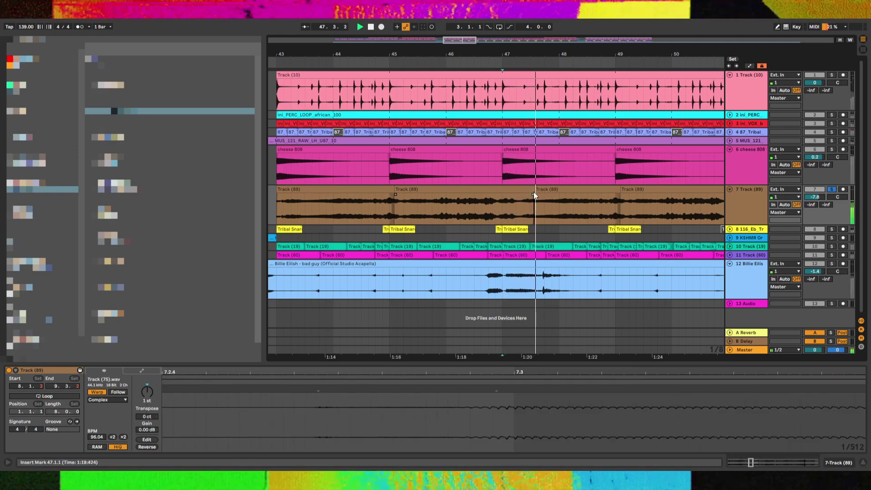
Pull the join between the second and third Track (89) clips back to about 47.2.1 and replay the transition from bar 47
left_click(536, 196)
mouse_move(535, 196)
left_mouse_down()
mouse_move(503, 197)
mouse_move(516, 197)
left_mouse_up()
key("space")
key("space")
left_click(505, 203)
key("space")
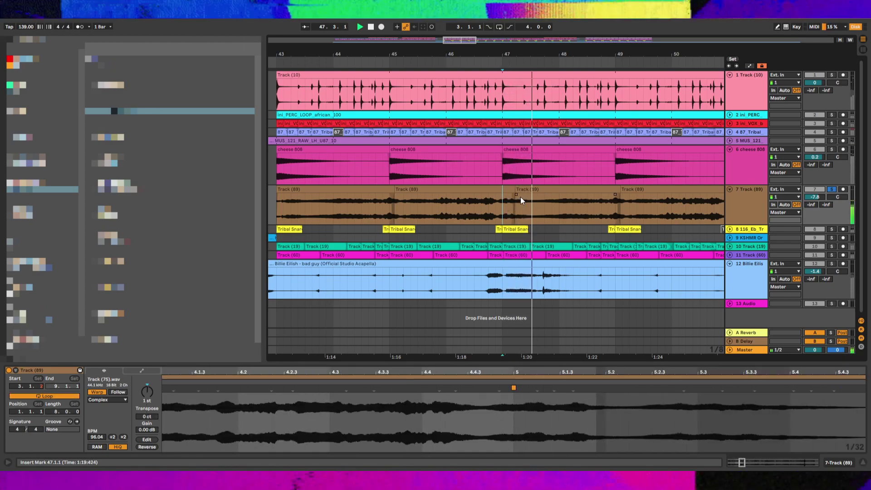
left_click(521, 197)
key("space")
left_click(505, 200)
key("space")
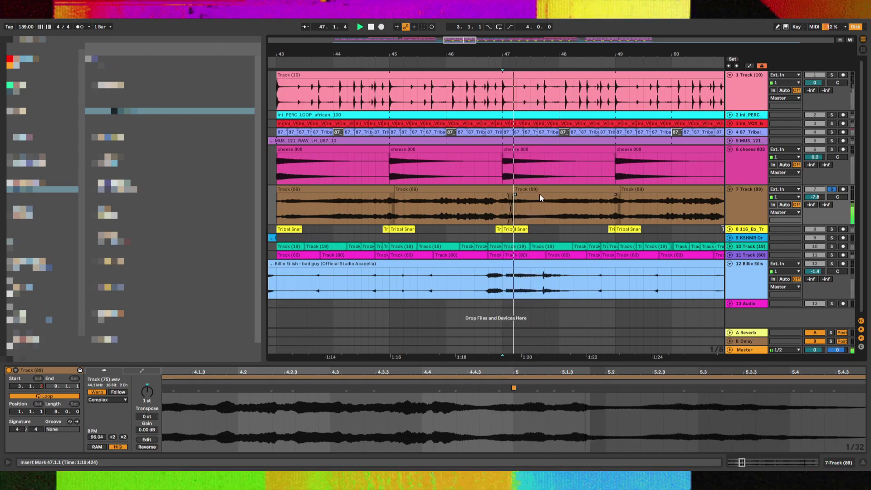
left_click(540, 198)
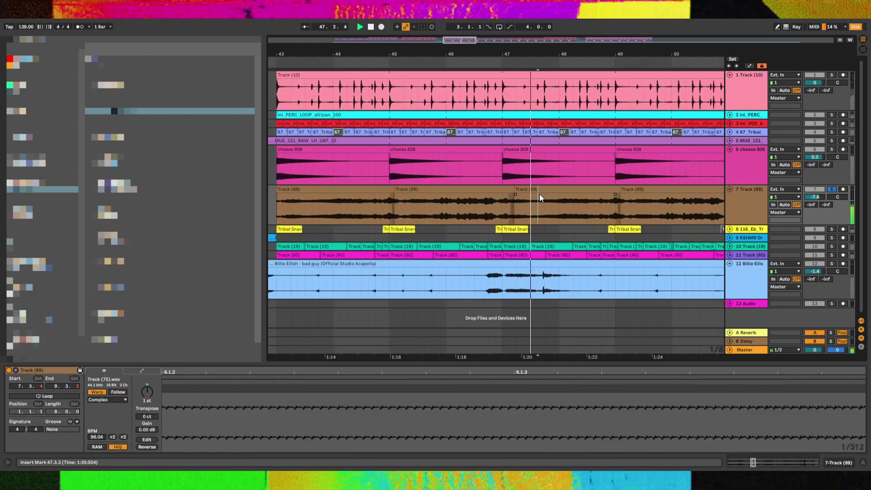
Add a short fade-out at the end of the last Track (89) clip before bar 51 and play the section from bar 43
key("minus")
key("minus")
left_click(612, 197)
left_click_drag(611, 195, 607, 197)
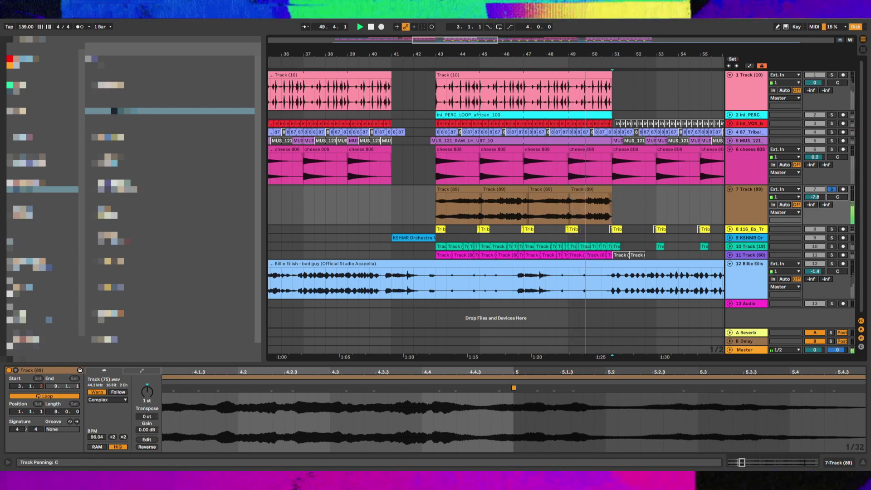
left_click(433, 218)
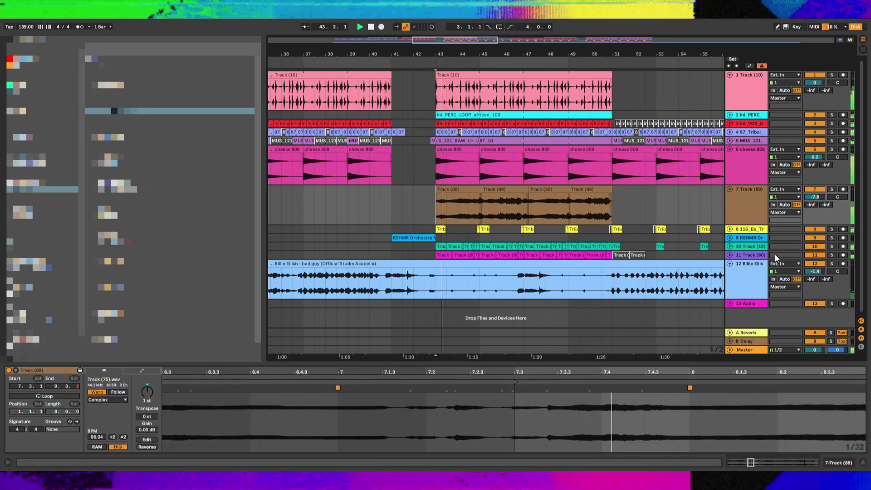
Copy the Long Tail reverb from Track (60) to the Track (89) track and set its Dry/Wet to 19%
left_click(761, 255)
left_click(206, 372)
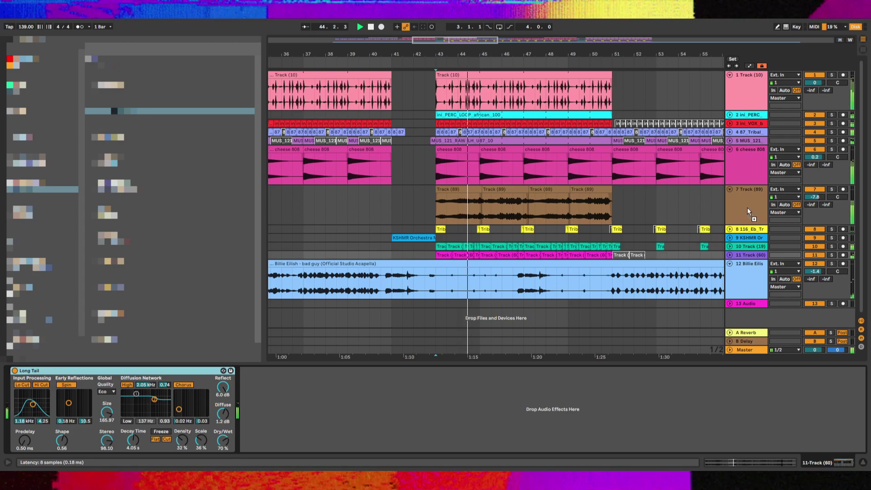
left_click(746, 215)
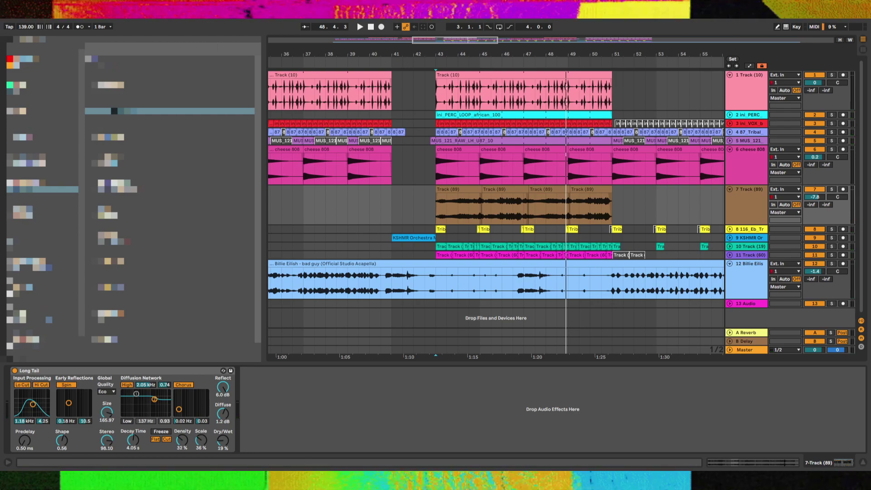
Put the Stereo Effect I equalizer before Long Tail at 18% scale and set the Track (89) volume to -9.2 dB
key("space")
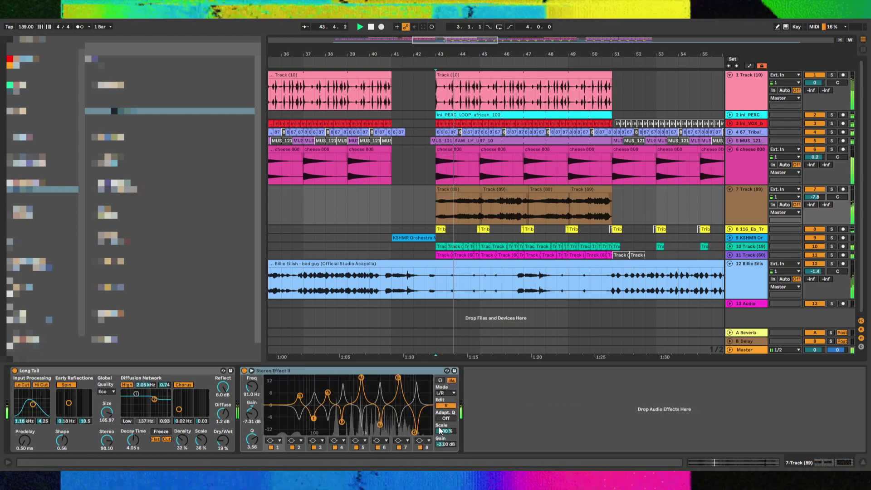
left_click_drag(446, 432, 445, 454)
left_click_drag(272, 371, 180, 423)
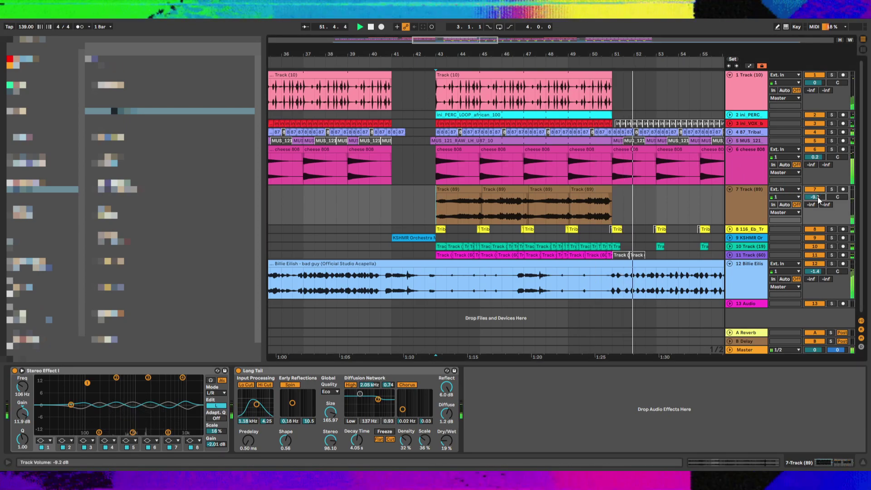
key("space")
key("space")
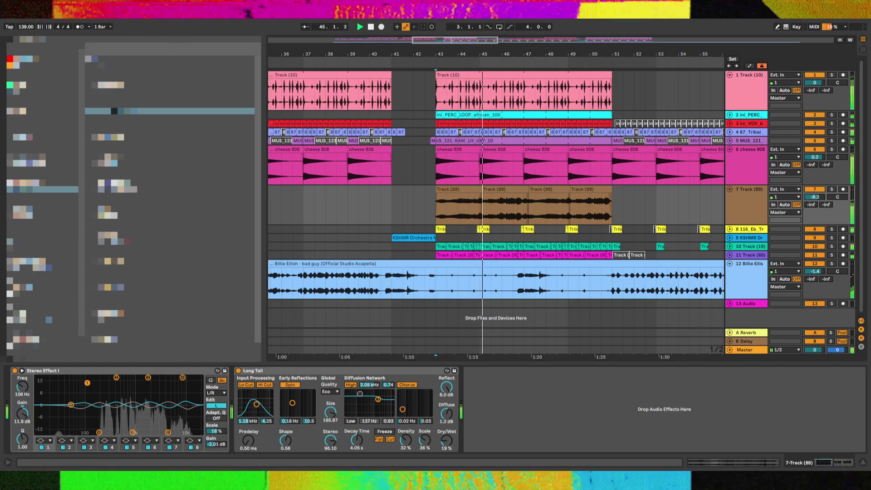
Add OTT at the start of the Track (89) effect chain with output 5.52 dB and amount 66%
left_click_drag(118, 111, 50, 403)
left_click_drag(216, 391, 217, 385)
left_click_drag(216, 439, 217, 460)
left_click_drag(217, 391, 216, 397)
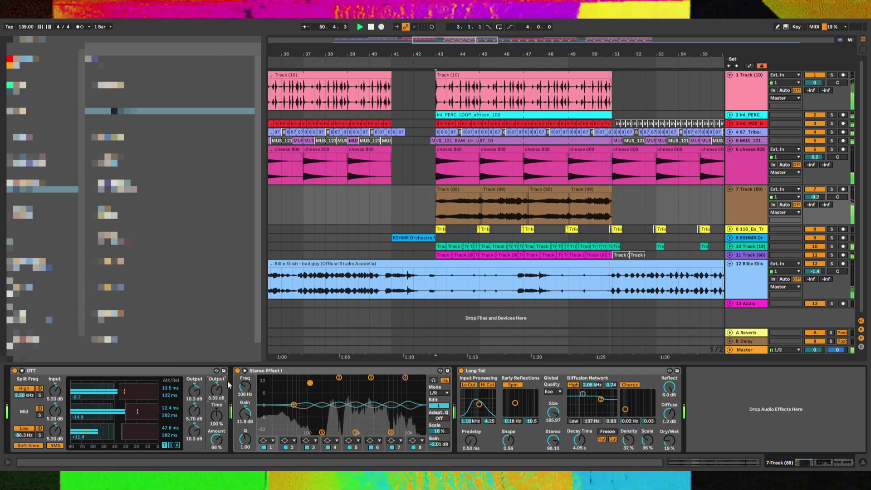
Replace Stereo Effect I with the iZotope Ozone plug-in between OTT and Long Tail and play the section
left_click(287, 371)
key("Delete")
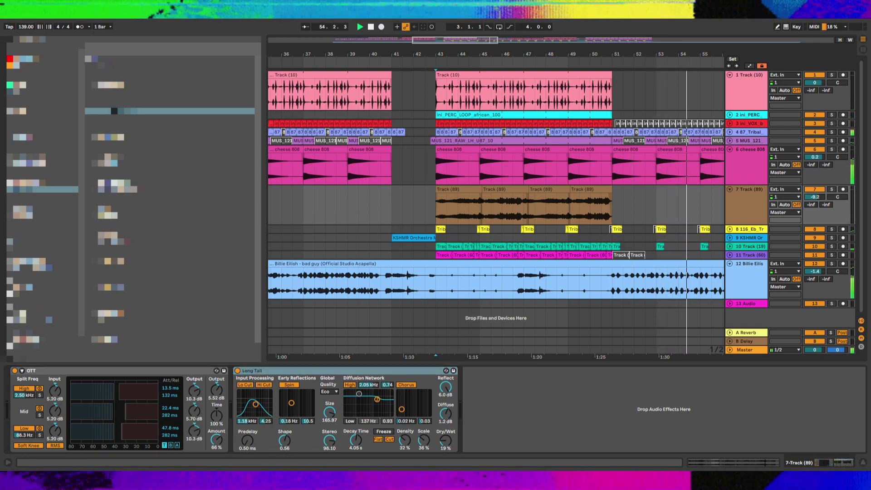
left_click_drag(127, 110, 231, 415)
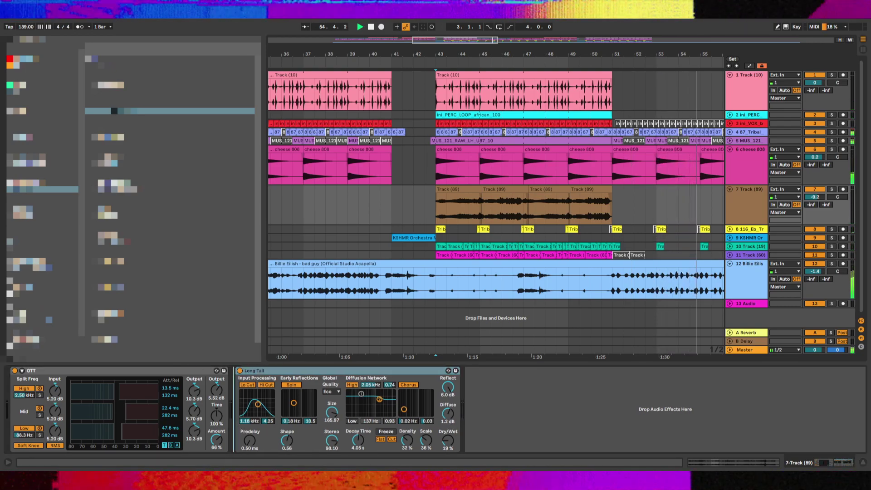
key("space")
key("space")
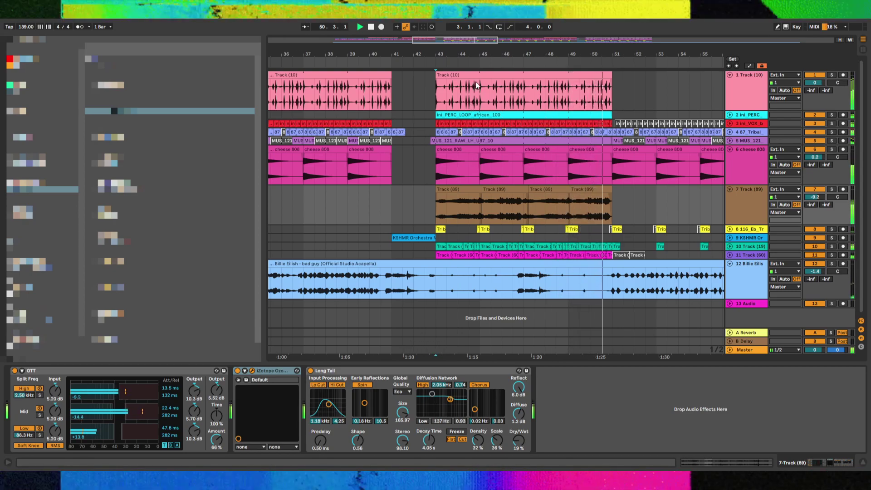
Extend the loop of the last Track (89) clip across the whole Track (75).wav sample
left_click(580, 190)
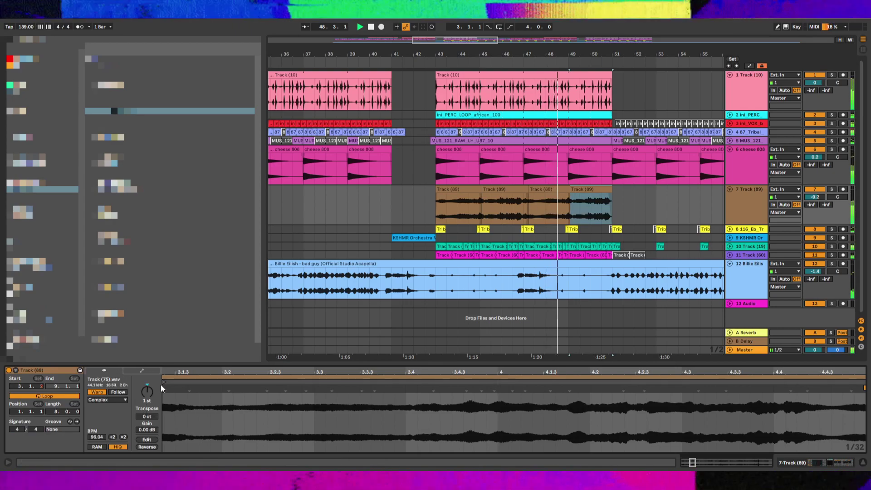
left_click(285, 397)
key("minus")
key("minus")
key("minus")
key("minus")
key("minus")
key("minus")
key("space")
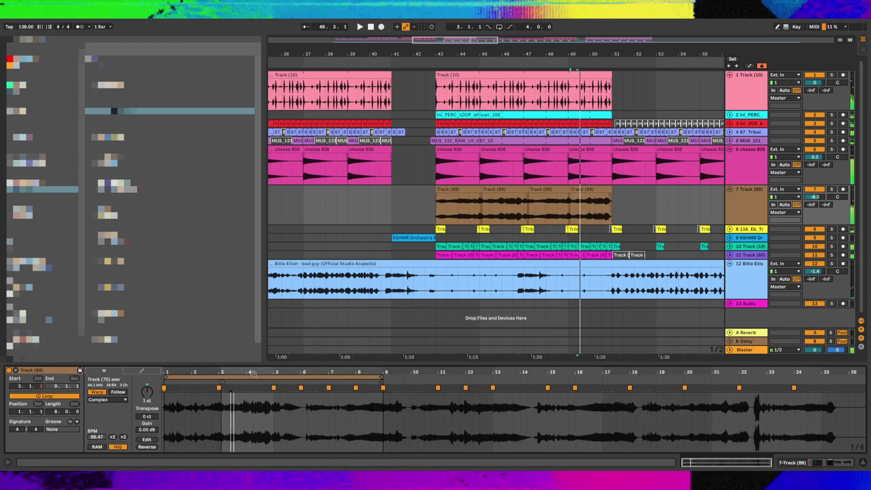
left_click_drag(380, 378, 864, 378)
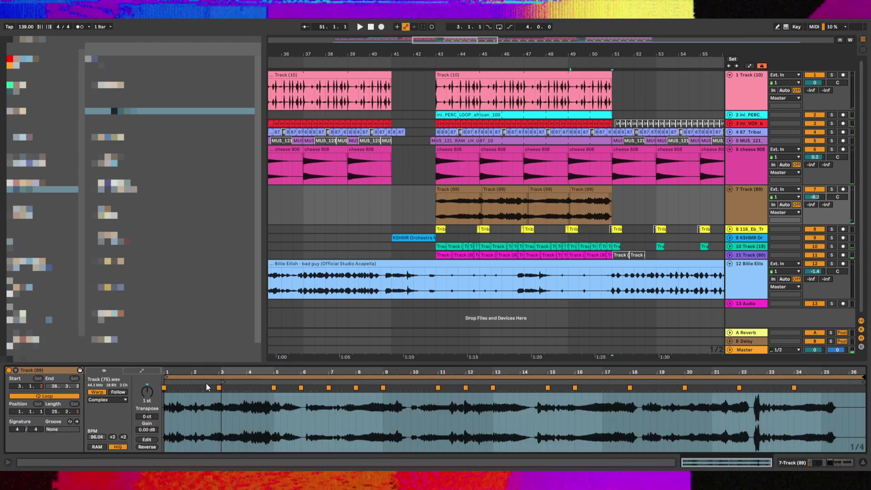
Try starting the last Track (89) clip at 20.2.3 and at 23.3.1, listening with the track soloed
left_click_drag(240, 382, 696, 375)
key("space")
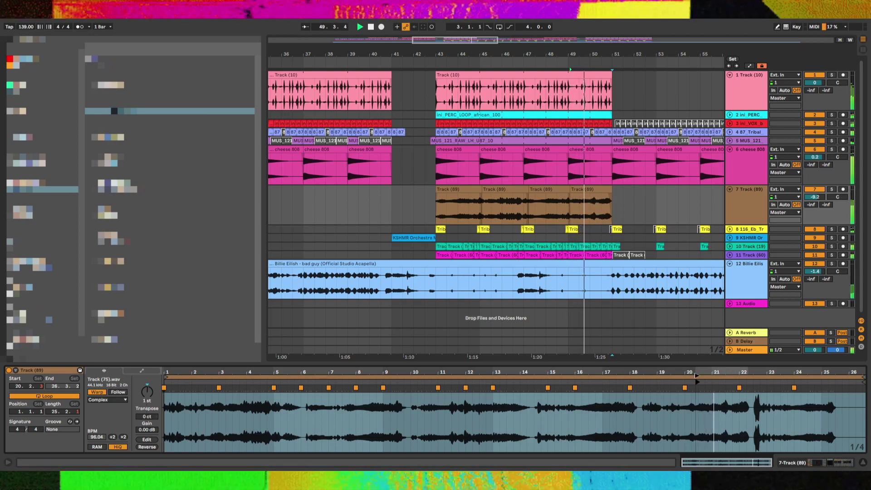
left_click_drag(696, 375, 784, 382)
left_click(833, 190)
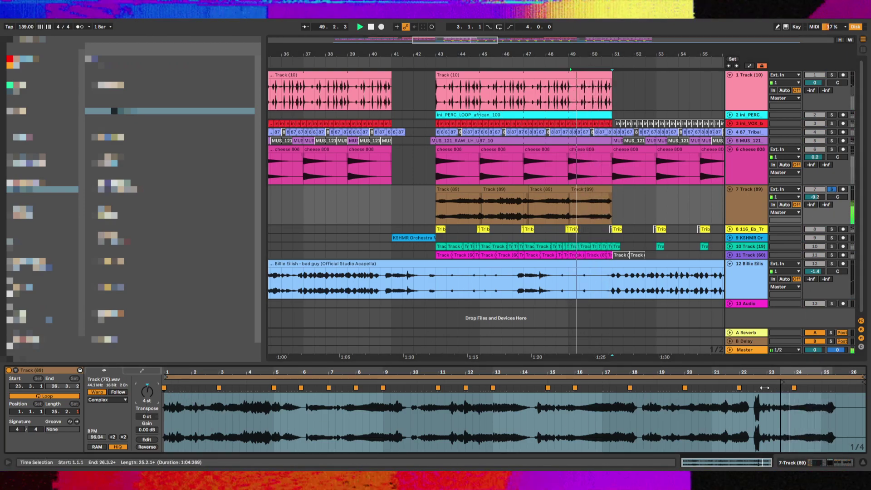
Set the last Track (89) clip's warp mode to Complex Pro, start it at 16.1.1 and play it in the full mix
left_click(119, 445)
key("space")
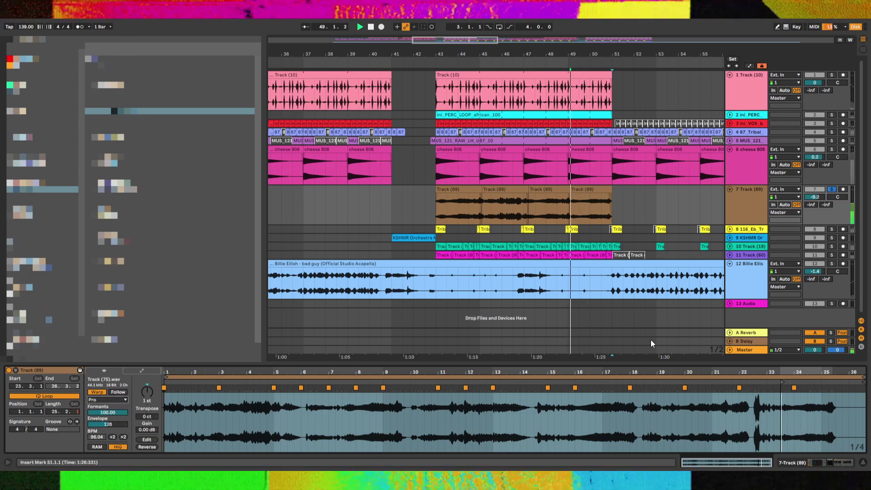
left_click_drag(781, 386, 576, 385)
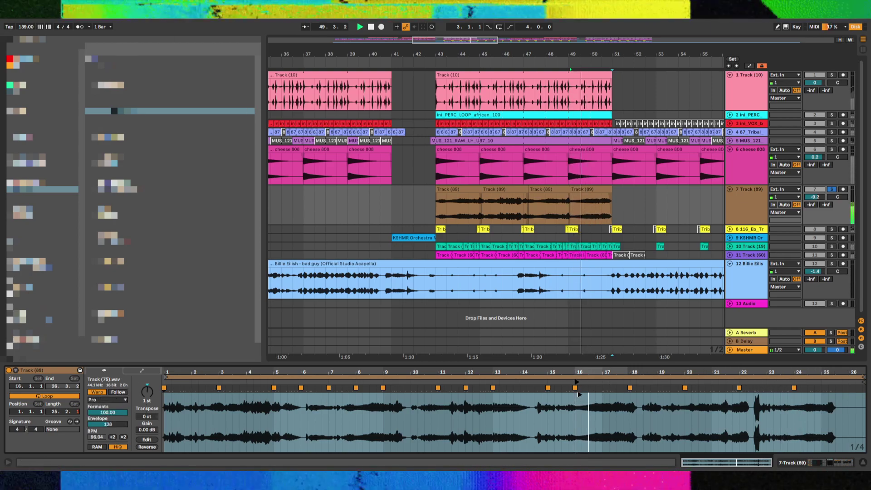
left_click(832, 190)
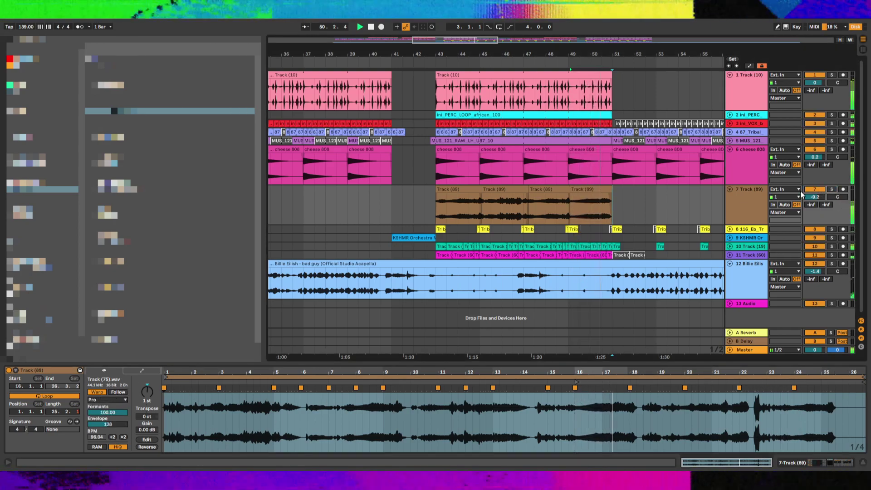
Move the start of the last Track (89) clip slightly later to about 49.1.4, play its ending and save the set
left_click(574, 195)
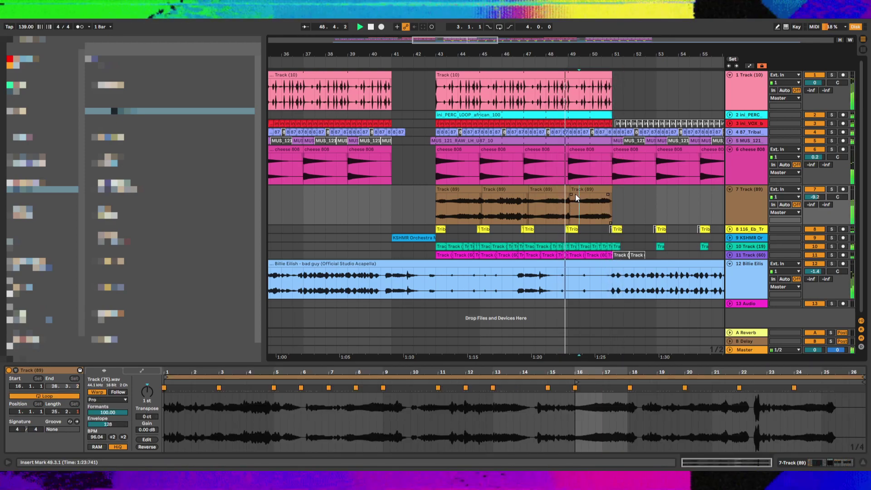
left_click_drag(573, 194, 608, 197)
left_click(584, 196)
left_click(598, 189)
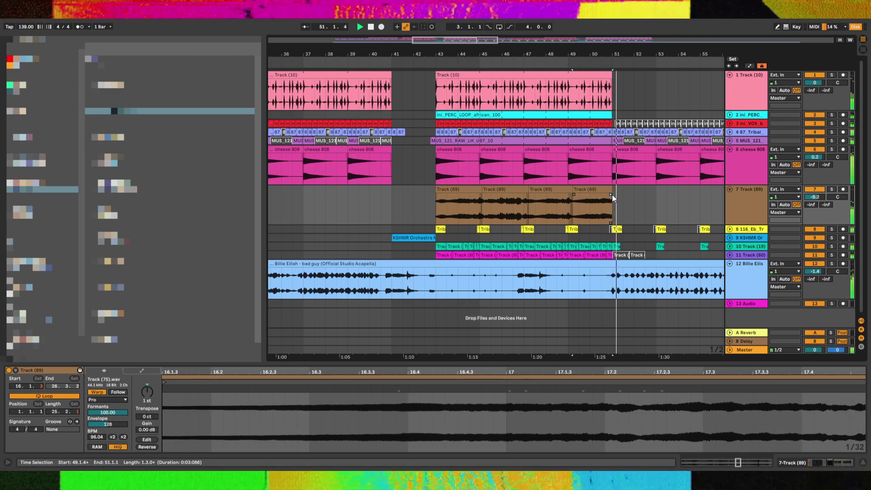
key("ctrl+s")
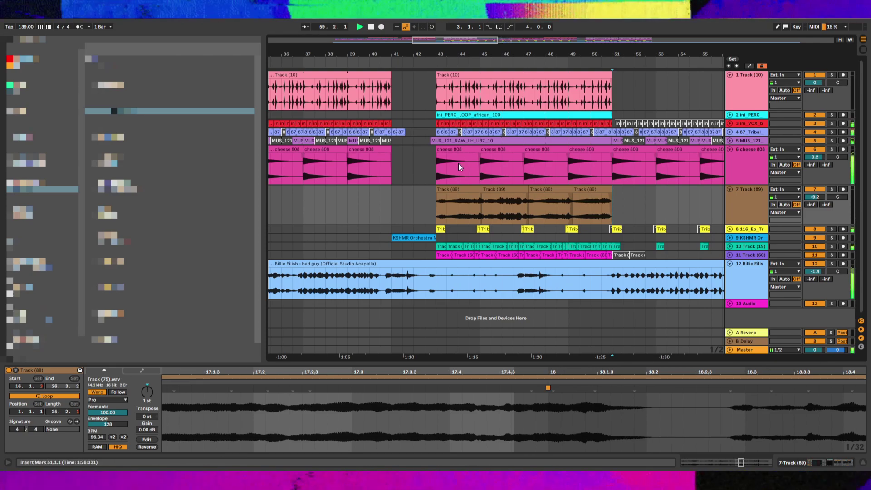
Lower the Track (89) track's volume to -13.7 dB and play the drop from bar 43
left_click(429, 168)
left_click(437, 212)
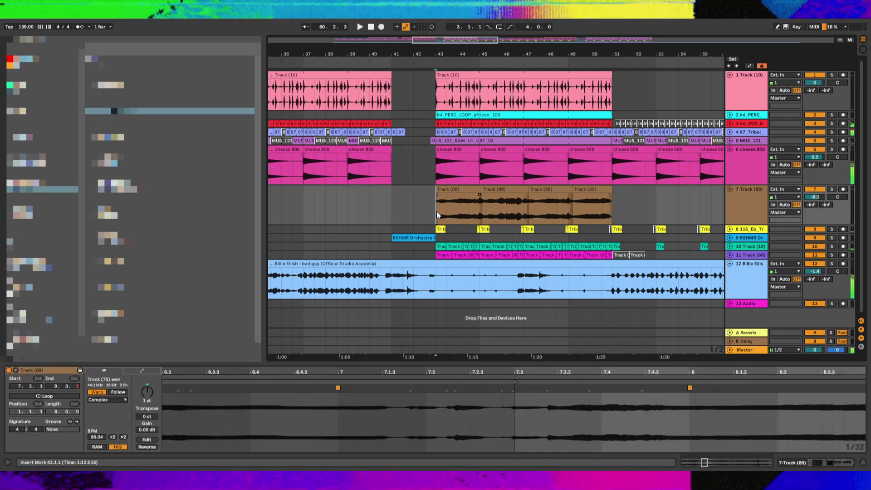
left_click_drag(437, 211, 686, 204)
key("space")
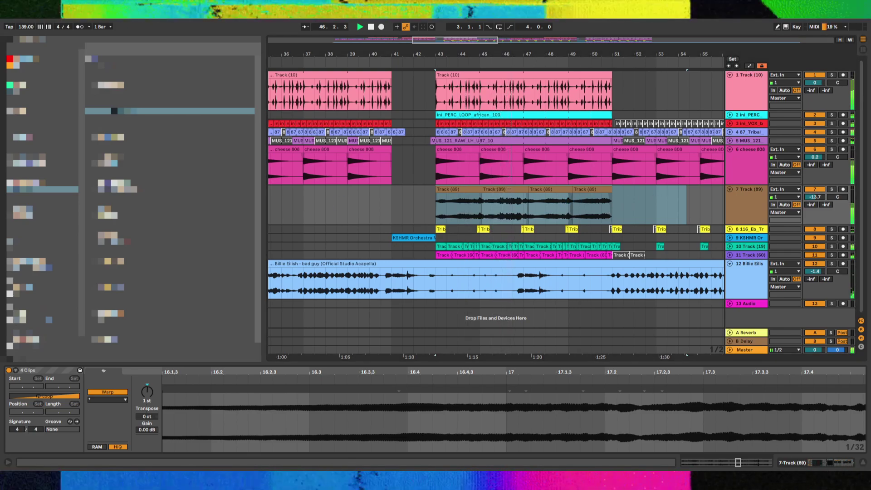
Insert EQ Eight between OTT and iZotope Ozone on Track (89) and set a -4.59 dB cut at about 8.96 kHz
key("shift+Tab")
key("Delete")
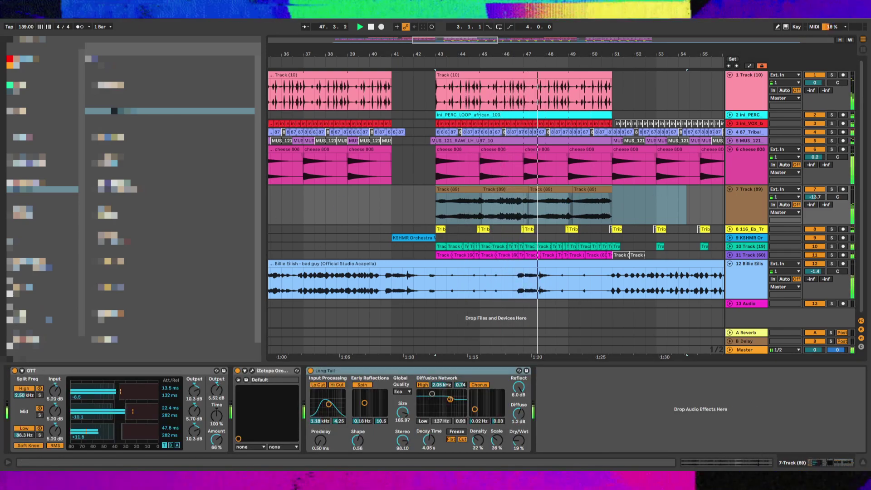
left_click_drag(114, 112, 241, 412)
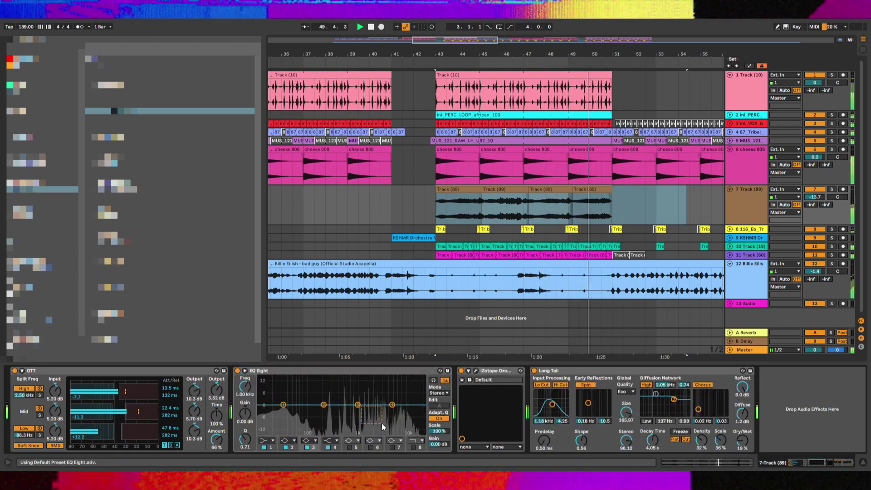
mouse_move(358, 405)
left_mouse_down()
mouse_move(377, 426)
mouse_move(378, 414)
mouse_move(399, 414)
left_mouse_up()
Play the end of the Track (89) section from bar 50 with the new EQ and save the set
left_click(590, 209)
key("space")
key("space")
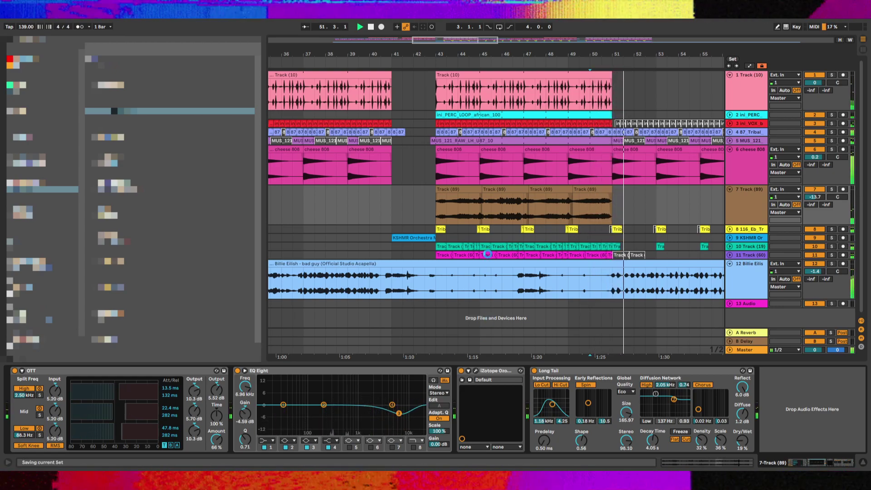
Open a new, empty Live set and switch it to the Arrangement View
key("w")
left_click(382, 229)
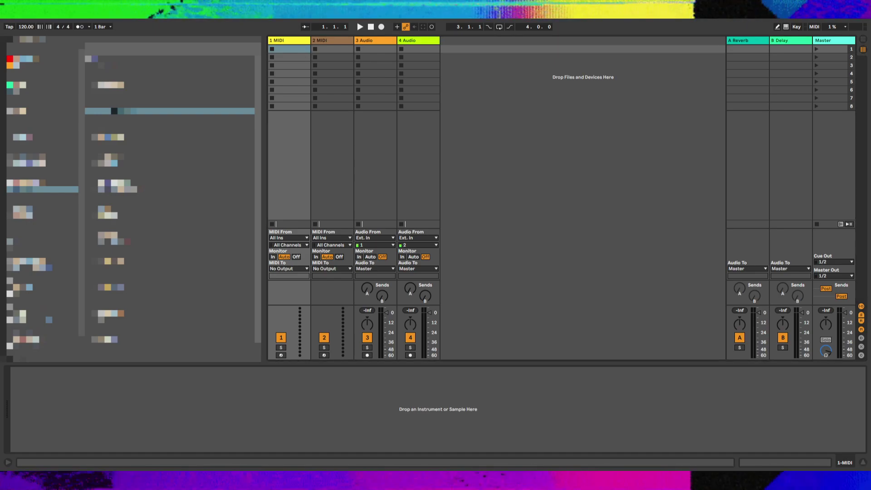
left_click(862, 39)
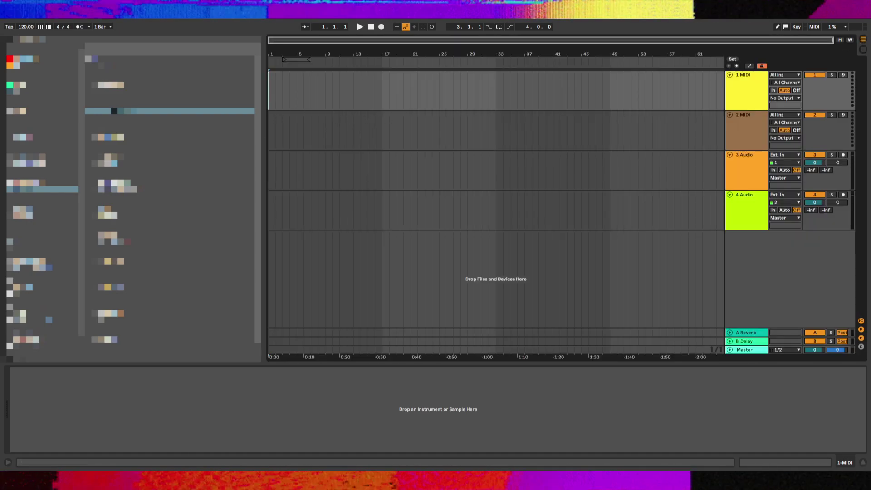
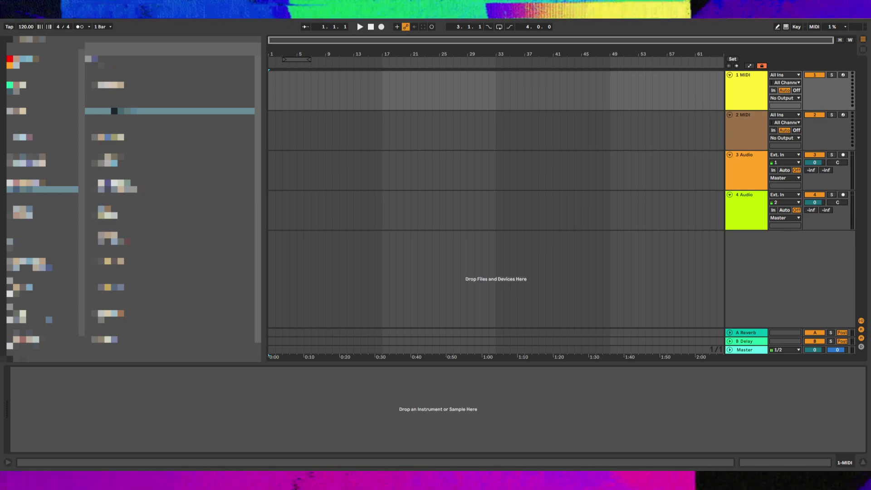
Place the OS_SFM_90_Dmin_Purple Stack (Aged) sample at bar 17 on the 3 Audio track and listen to it
left_click_drag(118, 112, 384, 167)
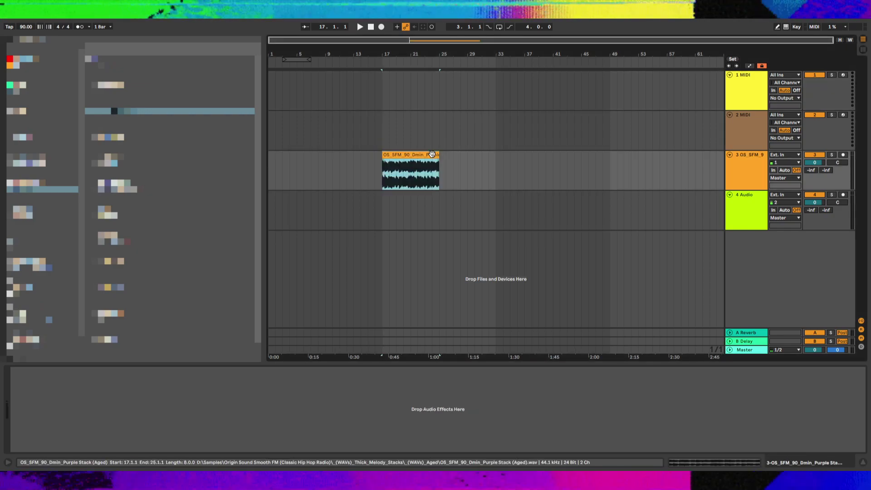
left_click(432, 154)
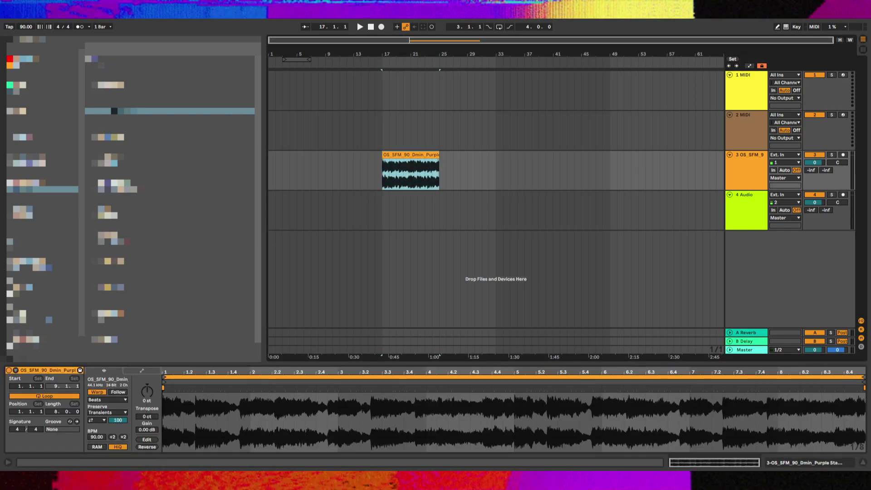
key("space")
key("space")
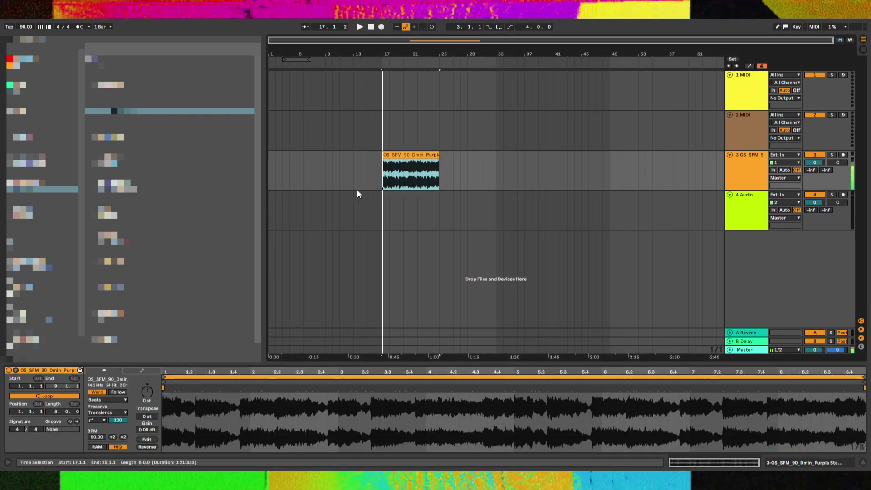
key("plus")
key("plus")
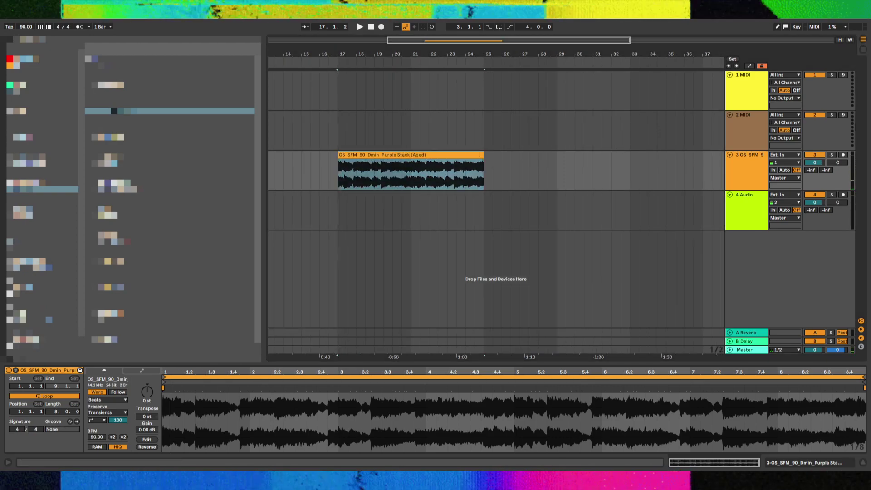
key("space")
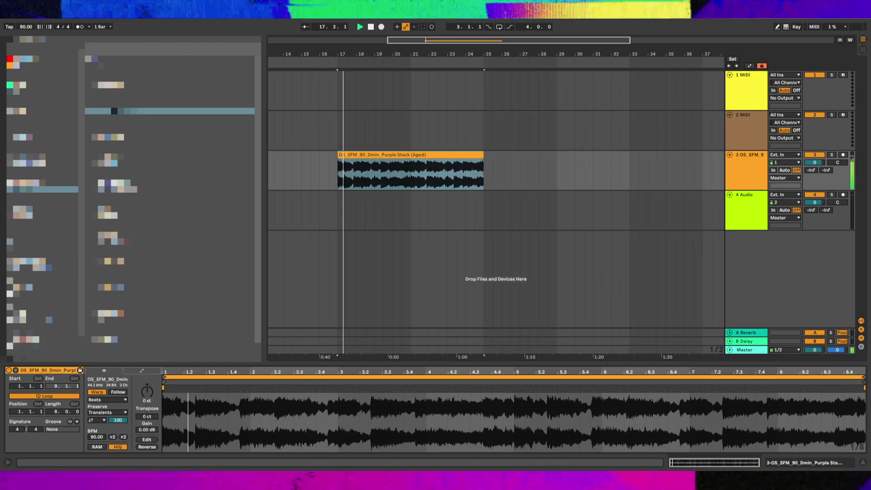
key("space")
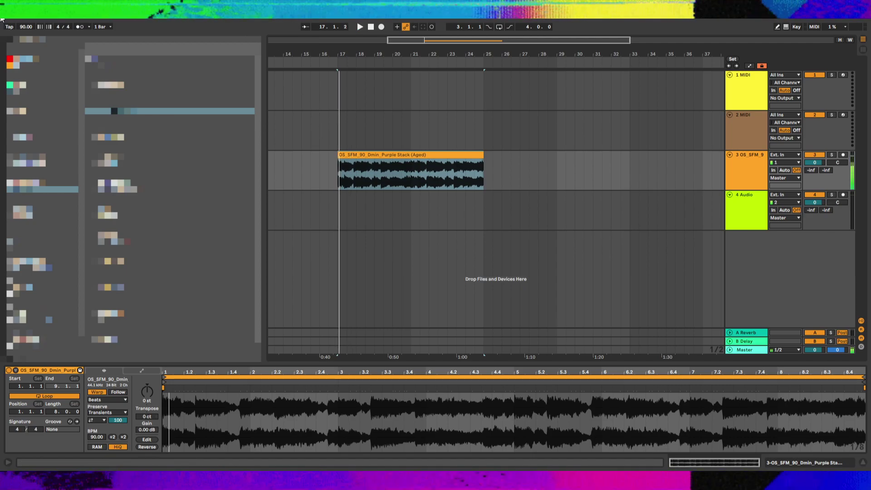
Set the project tempo to 120 BPM, play the sample and add an Auto Pan effect to its track
type("120")
key("Return")
key("space")
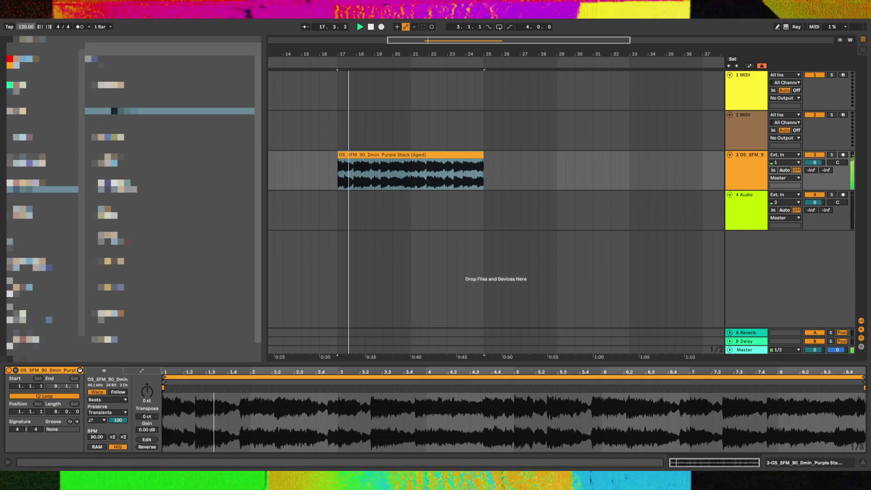
key("shift+Tab")
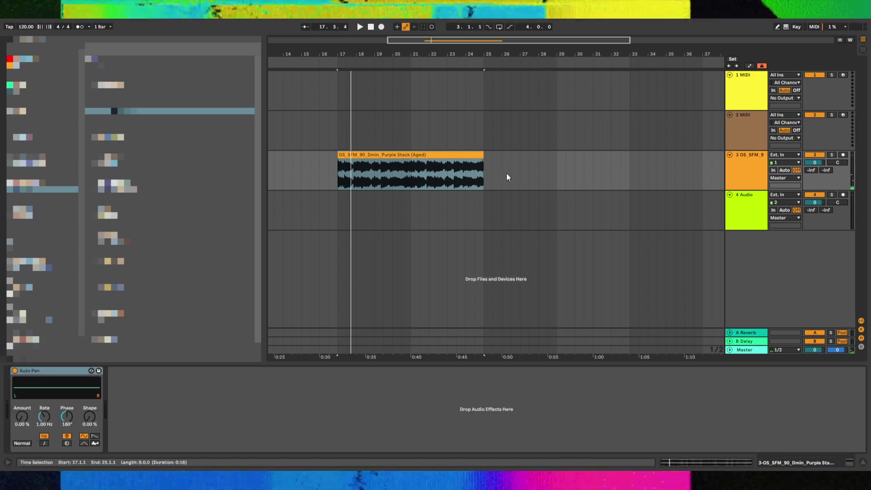
Set the clip's Beats warping to preserve 1/4, change its transient loop mode, and double its BPM to 180
left_click(401, 147)
left_click(401, 154)
key("space")
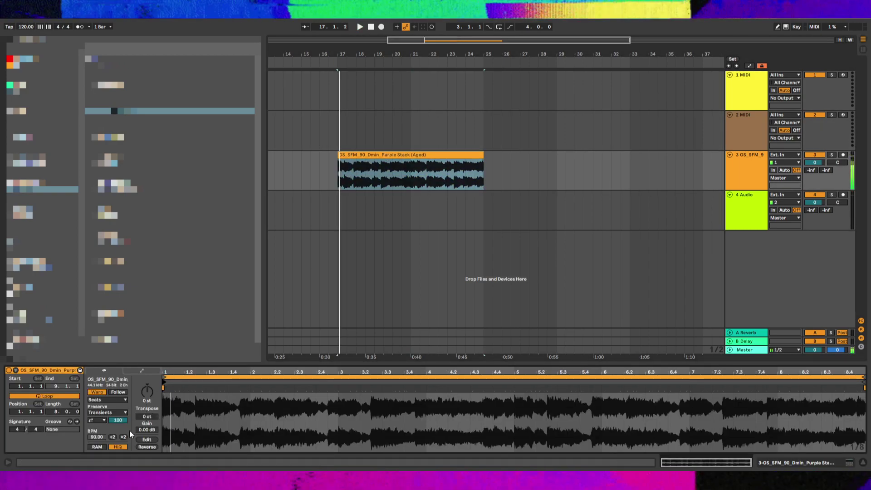
key("space")
left_click(99, 420)
left_click(102, 414)
key("space")
key("space")
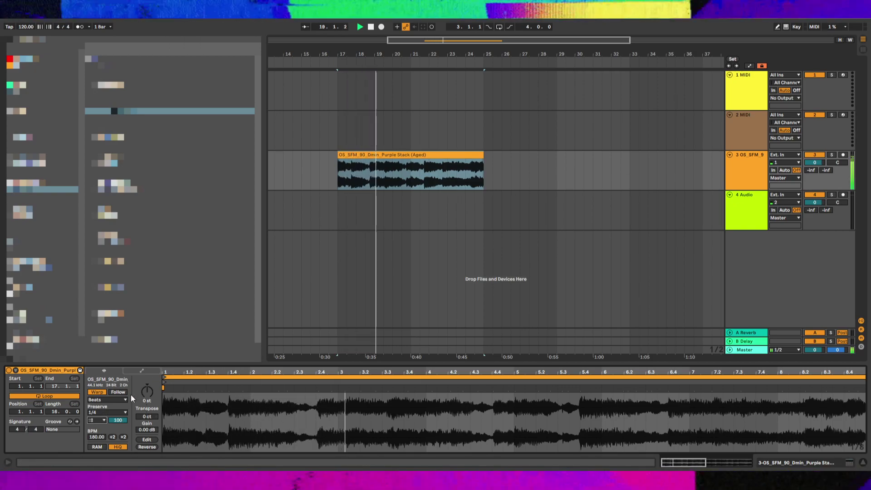
Turn on the metronome and replay the Purple Stack clip from bar 17
key("space")
left_click(80, 27)
key("space")
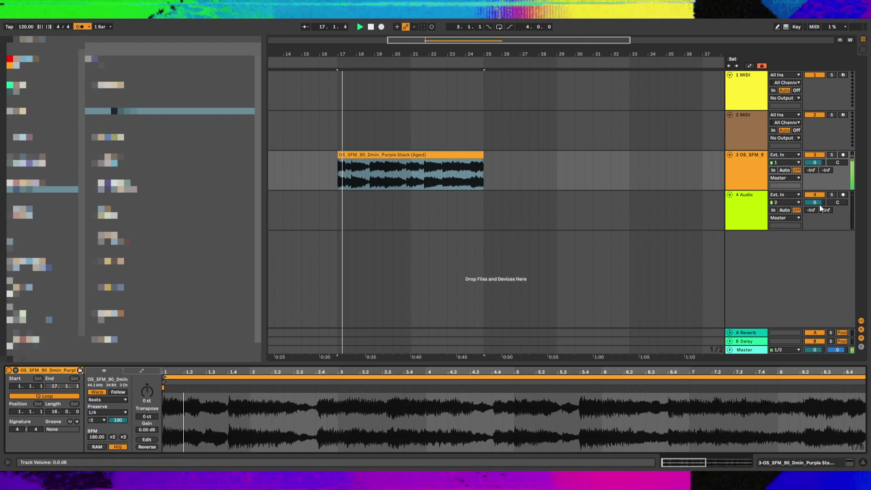
Set the Auto Pan's Amount to 100 % and its tempo-synced Rate to 1/8
left_click(750, 168)
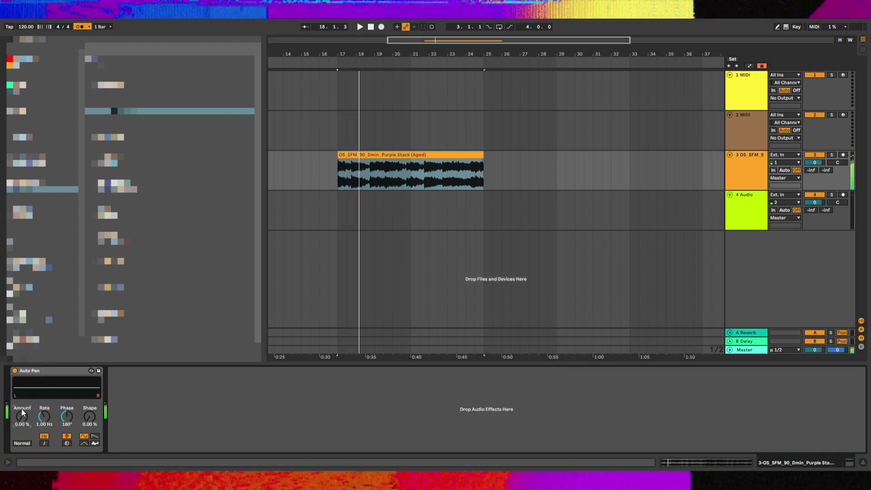
left_click_drag(22, 413, 22, 359)
key("space")
key("space")
left_click(44, 444)
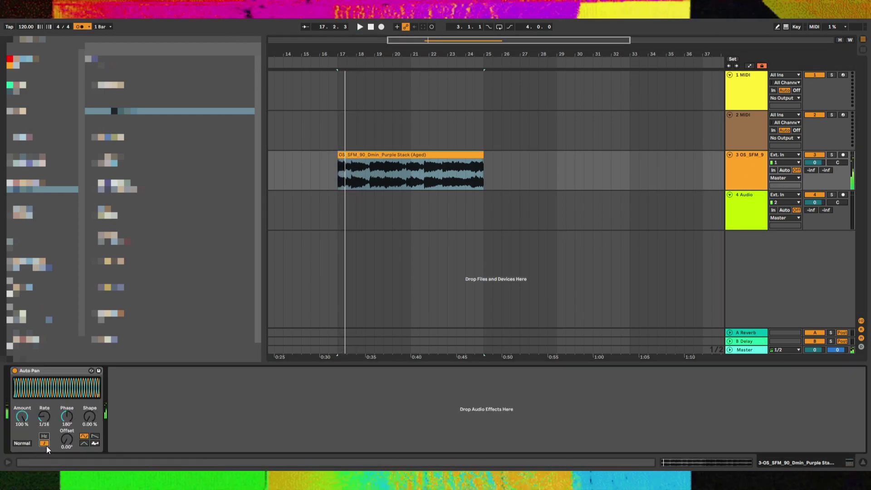
left_click_drag(41, 426, 42, 422)
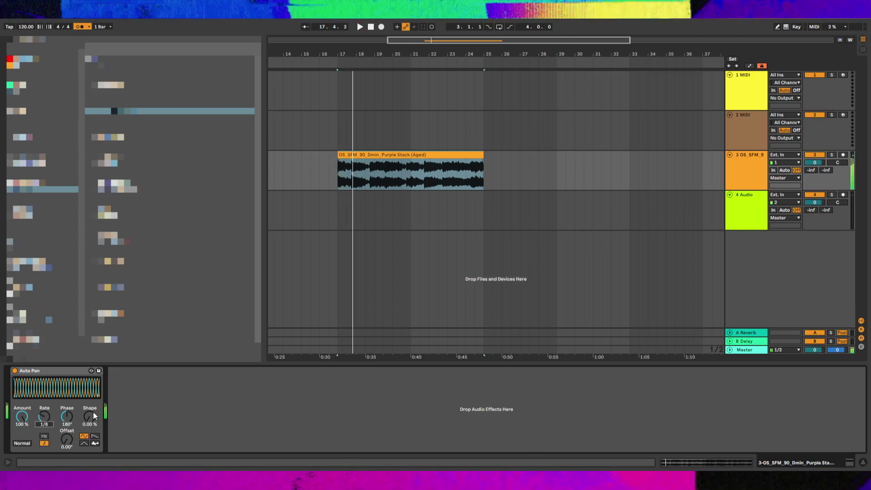
Try the Auto Pan's Shape at 100 %, undo it, then try Phase at 0° and undo that too
left_click_drag(93, 412, 93, 386)
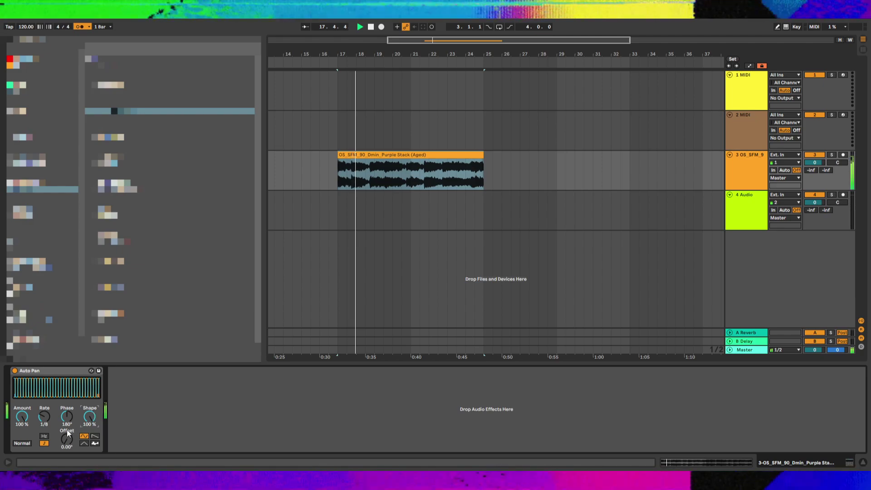
key("ctrl+z")
key("space")
left_click_drag(60, 422, 61, 454)
key("space")
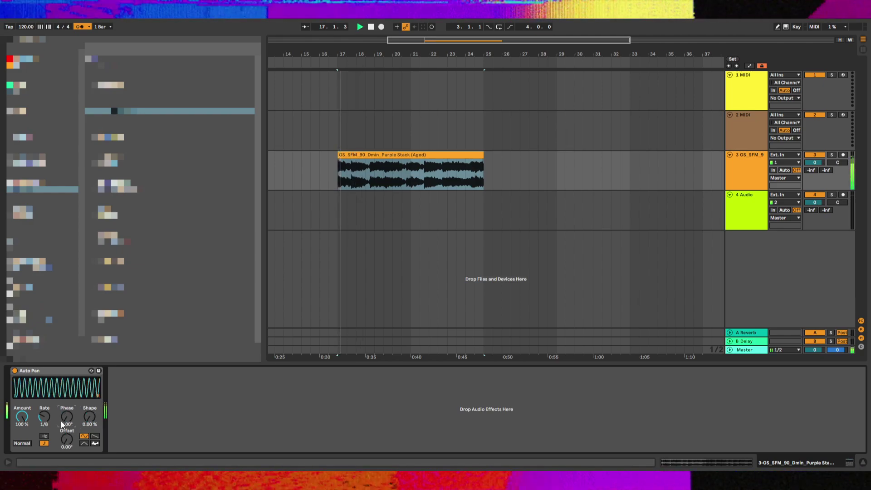
key("space")
left_click(67, 441)
key("ctrl+z")
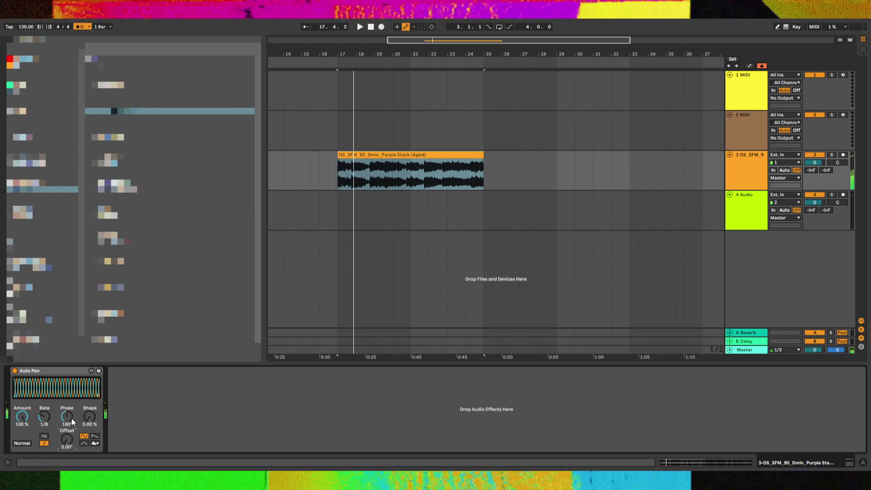
Set the Auto Pan's Phase to 360° and Offset to 156°, then turn off the metronome
key("space")
left_click_drag(72, 419, 72, 386)
mouse_move(68, 439)
left_mouse_down()
mouse_move(68, 400)
mouse_move(64, 437)
left_mouse_up()
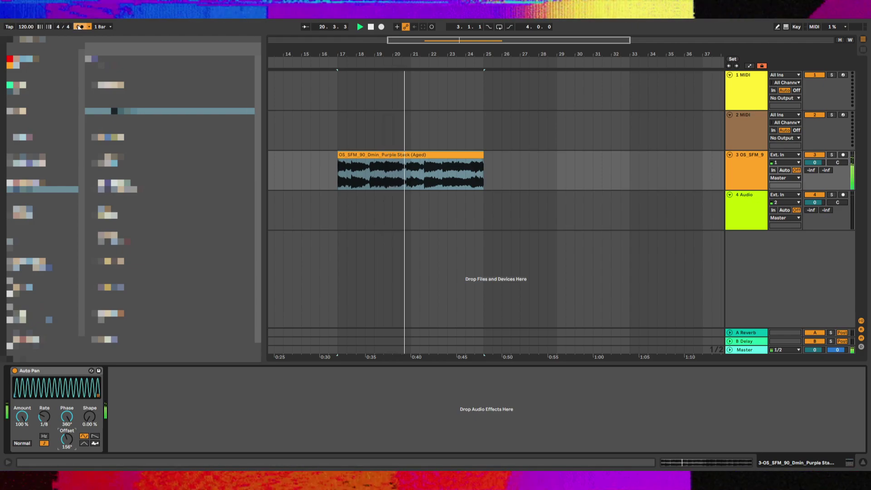
key("space")
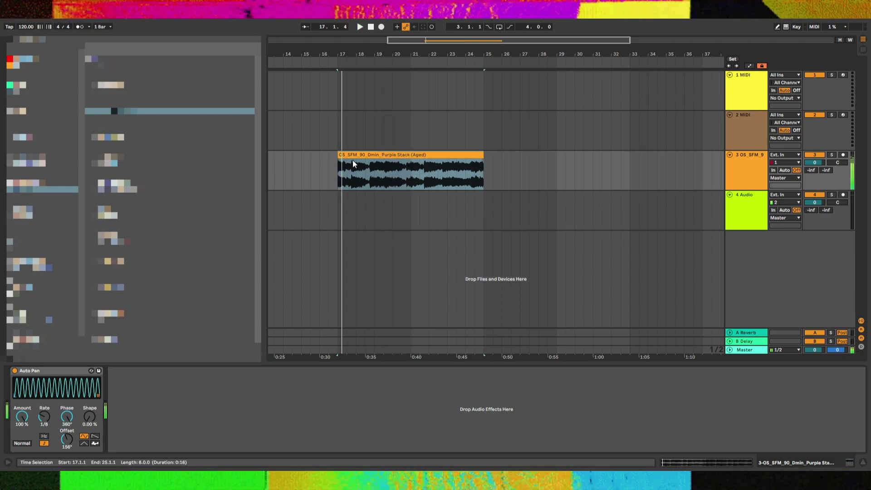
Select the Purple Stack clip and listen to it with the Auto Pan pumping
left_click(356, 148)
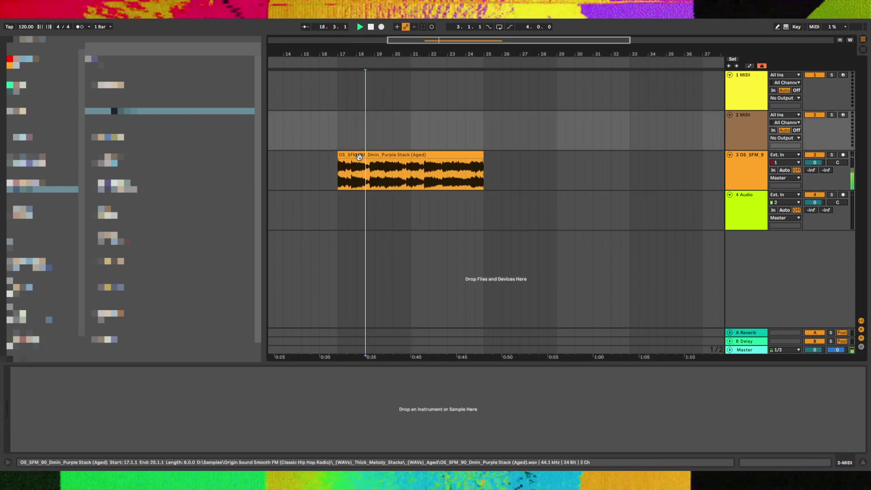
left_click(358, 155)
key("space")
key("space")
key("space")
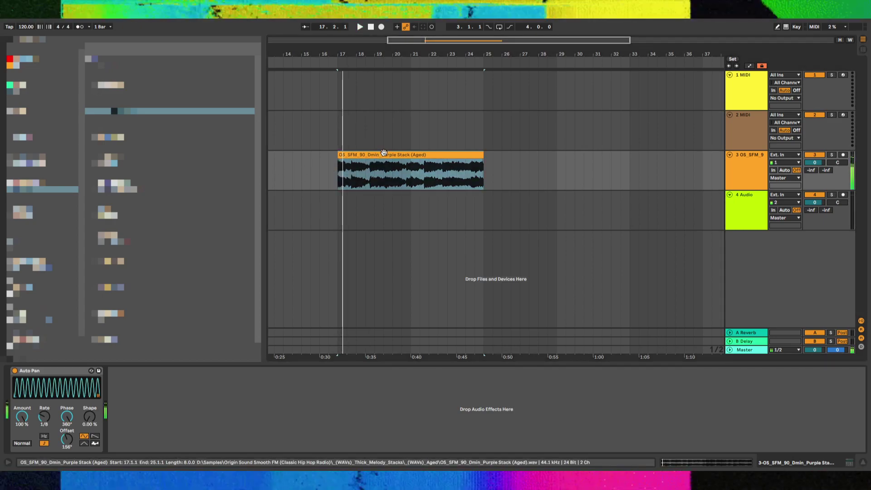
Try the OS_SFM_90_Gmin sample in the clip, doubling its BPM to 180 while it plays
double_click(384, 154)
left_click_drag(306, 444, 306, 444)
key("space")
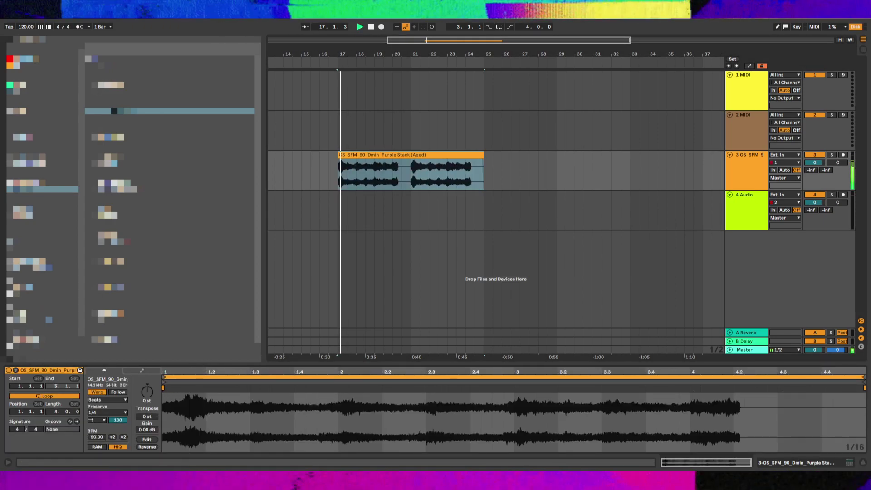
left_click(123, 436)
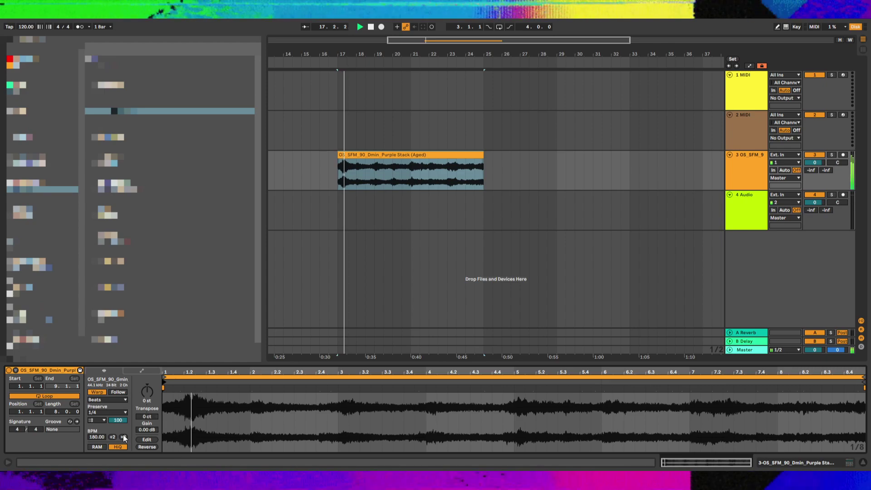
Replace the clip's sample with the OS_SFM_100 melody sample and play it
left_click_drag(170, 111, 244, 416)
key("space")
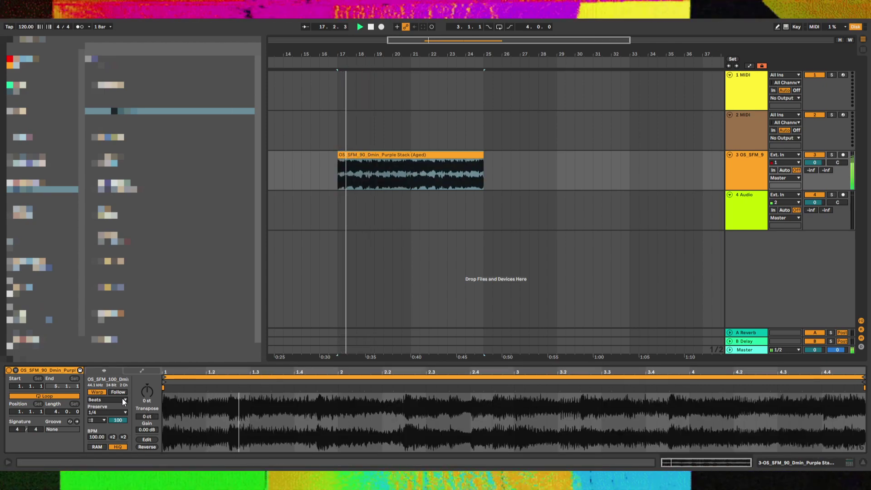
Try another OS_SFM_100 D minor sample and an E minor one in the clip, listening to each
left_click_drag(170, 111, 246, 409)
key("space")
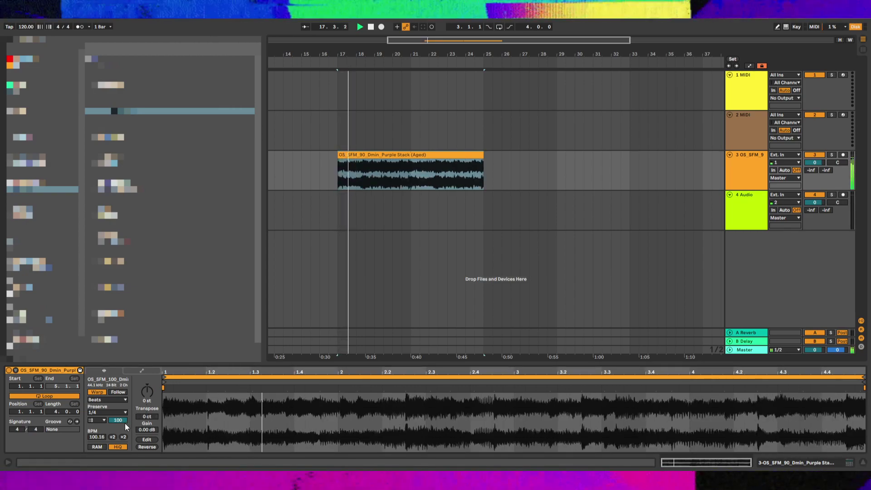
key("space")
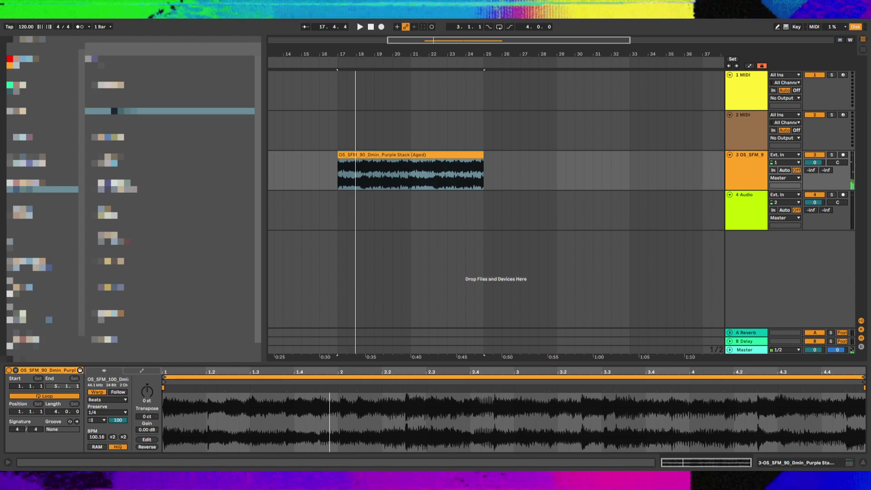
left_click_drag(221, 406, 213, 407)
key("space")
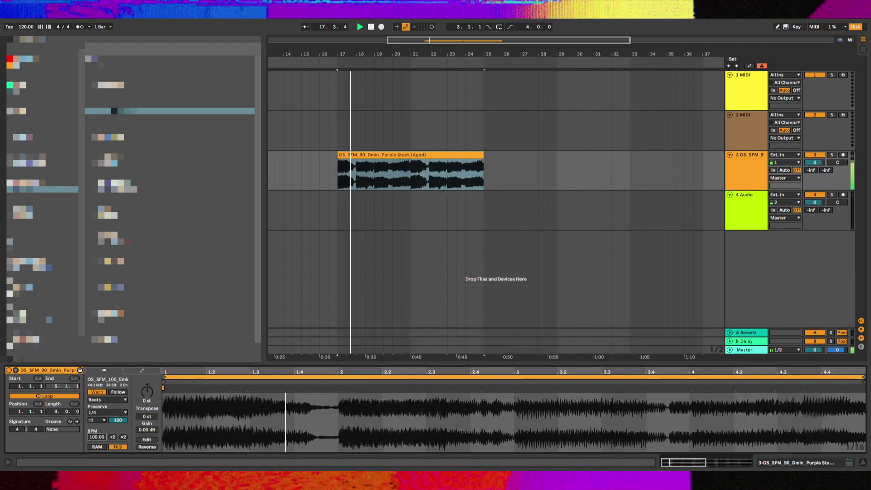
key("space")
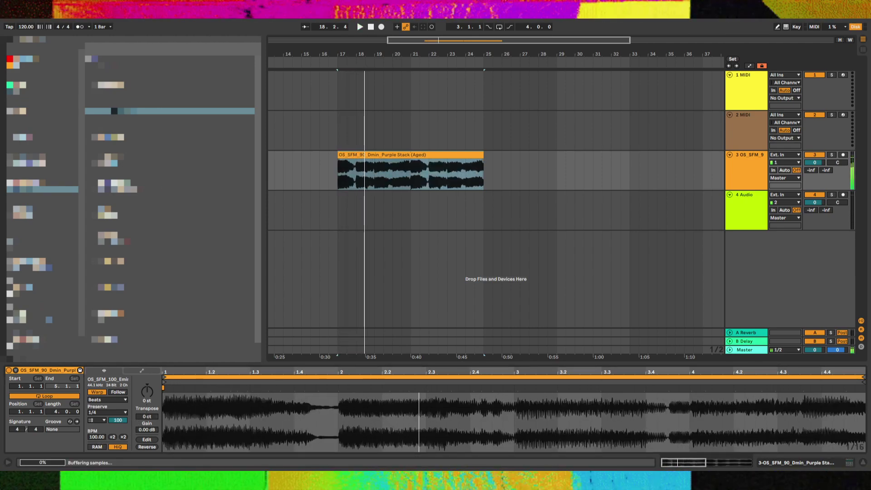
Replace the clip's sample with an OS_SFM_100 G minor melody, transpose it up 11 semitones and play it
left_click_drag(273, 436, 268, 433)
key("space")
key("space")
key("space")
left_click_drag(145, 393, 145, 386)
key("Up")
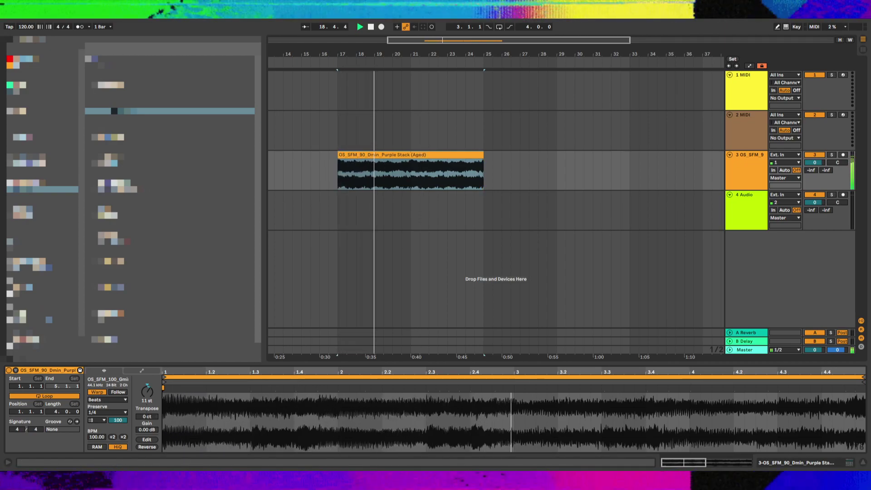
Show the melody track's effects and listen to the transposed clip with the Auto Pan pumping
key("shift+Tab")
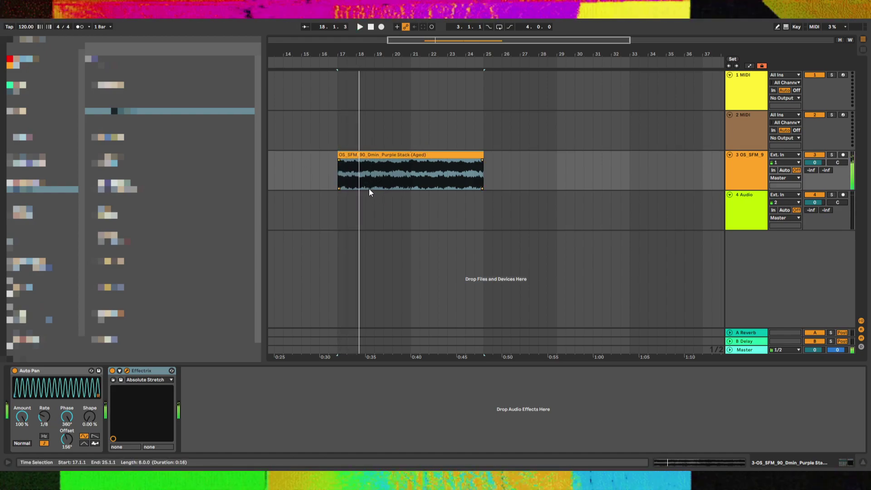
key("space")
key("space")
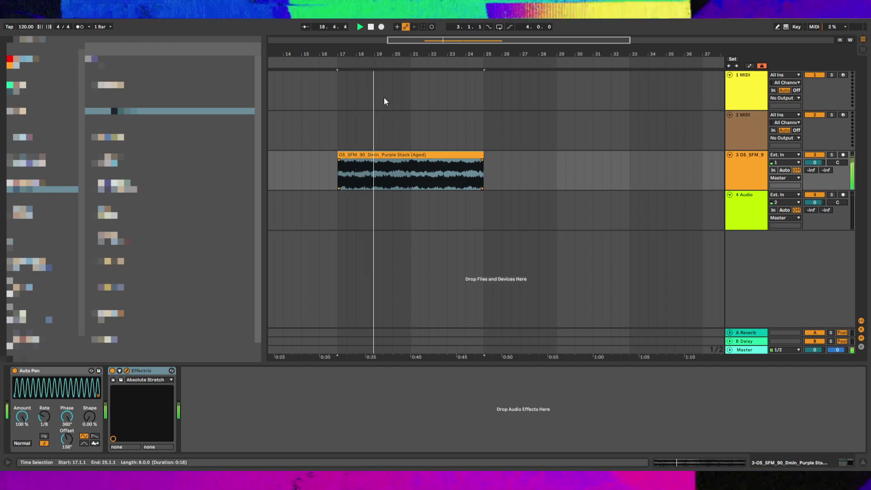
key("a")
key("a")
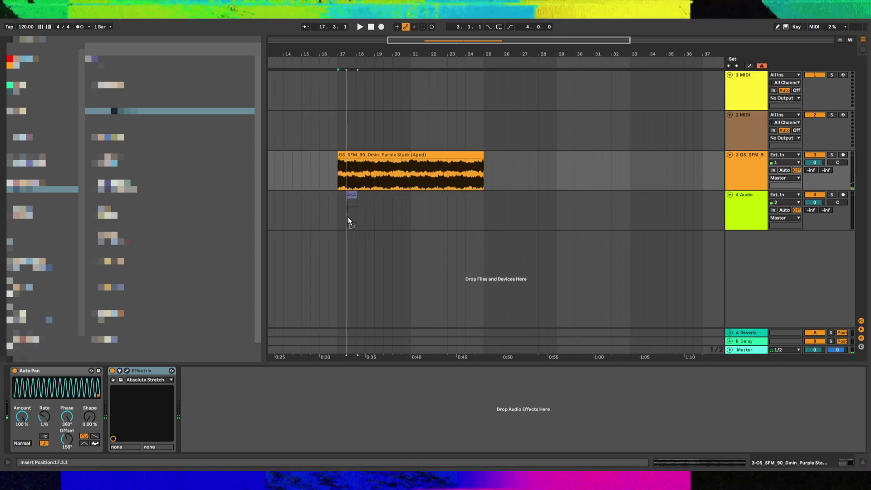
Place the AKA_BLOCK clap one-shot on track 4 at beat 17.3
left_click_drag(347, 217, 366, 204)
left_click(340, 210)
key("space")
left_click(361, 195)
key("ctrl+x")
left_click(350, 203)
key("ctrl+v")
Duplicate the clap so that it repeats once per bar up to bar 25
key("ctrl+d")
key("ctrl+d")
key("ctrl+d")
key("ctrl+d")
key("ctrl+d")
key("ctrl+d")
key("ctrl+d")
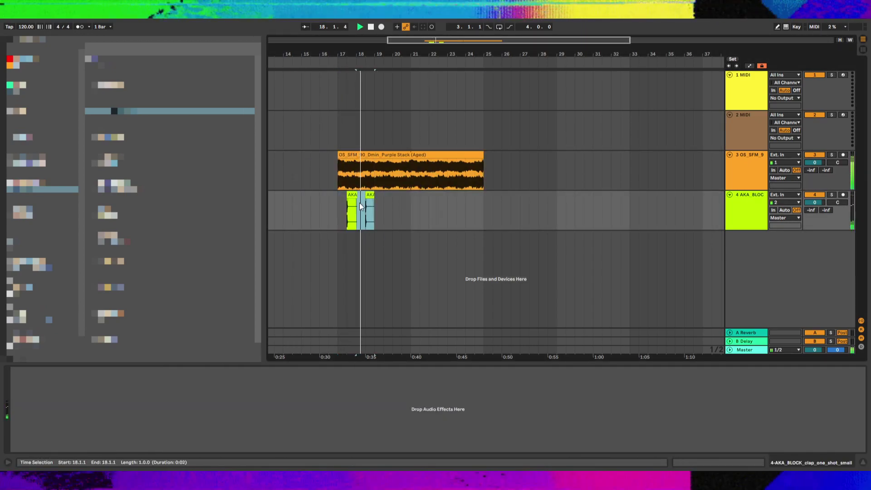
Select all the clap clips on track 4 and set their gain to 5.00 dB
left_click(346, 196, "shift")
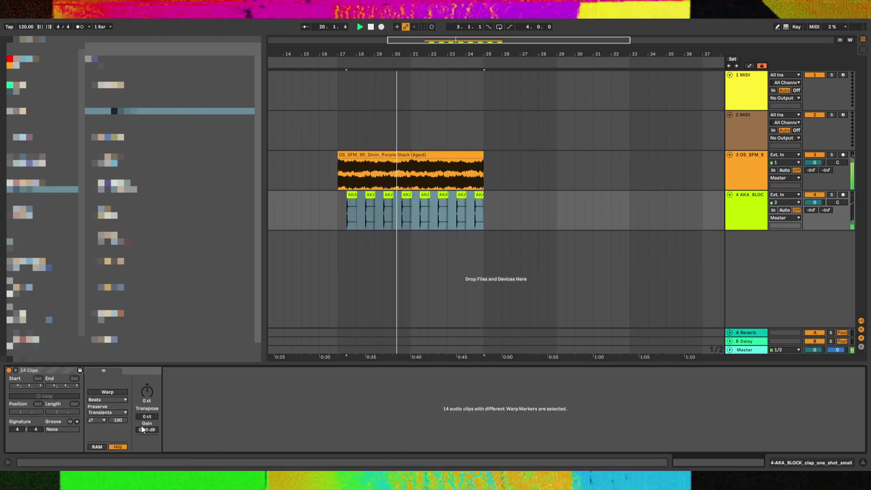
left_click_drag(143, 431, 144, 419)
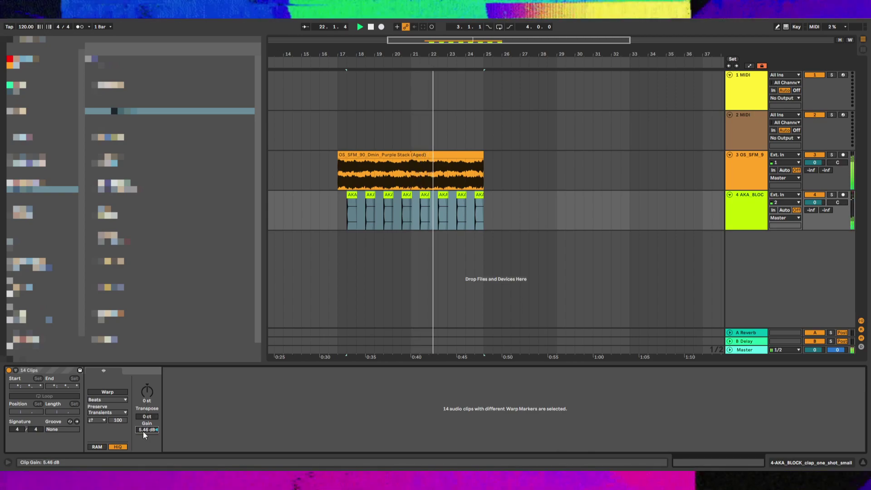
key("Return")
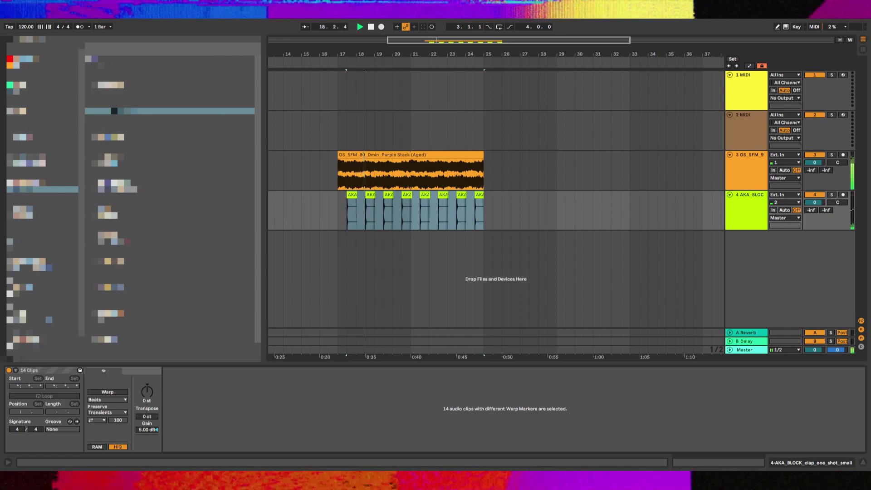
Add Multiband Dynamics to the melody track, lower its low split frequency to 124 Hz and listen
key("shift+Tab")
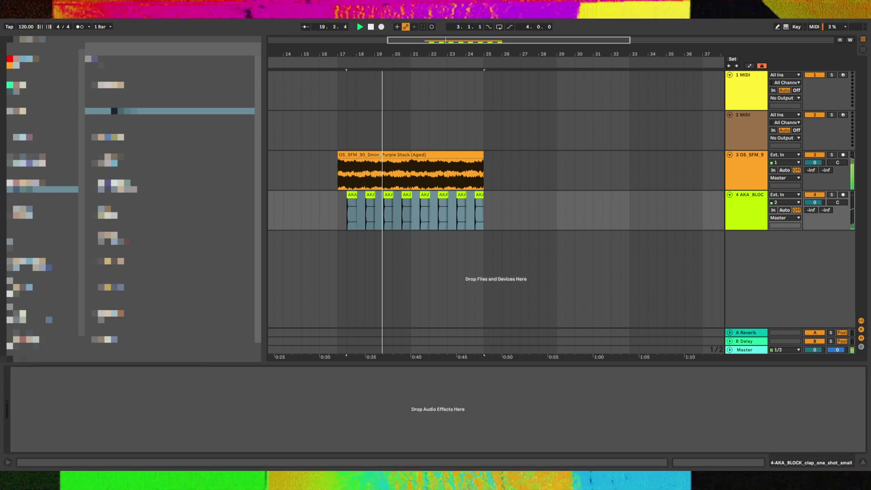
left_click(756, 177)
key("space")
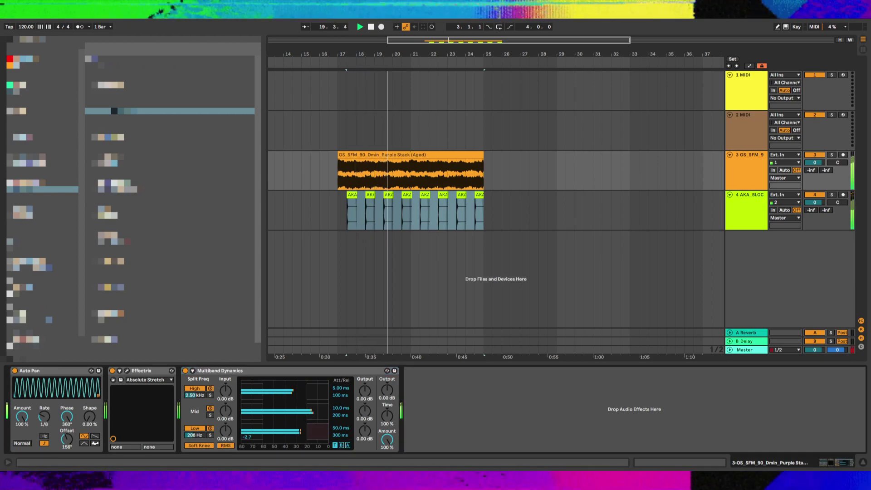
left_click_drag(199, 436, 199, 449)
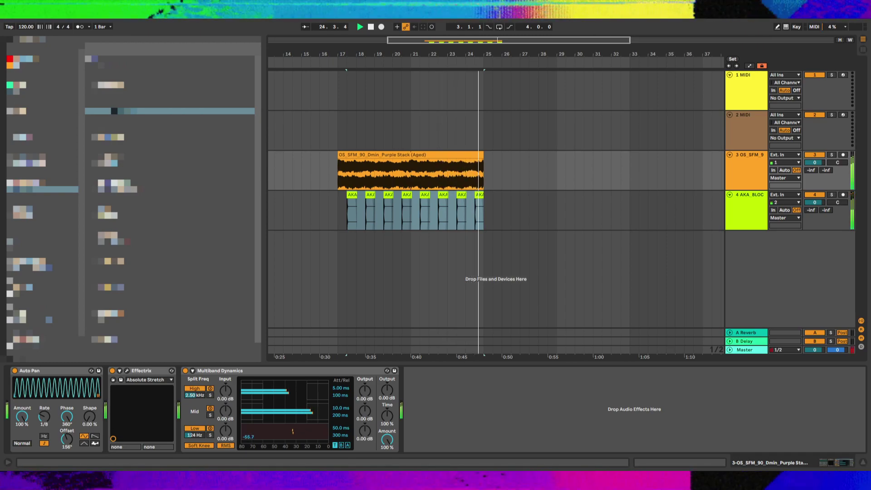
key("space")
Place the 808 1 sample on track 2 at bar 17 and play it
left_click_drag(123, 112, 181, 111)
left_click_drag(122, 112, 340, 128)
key("space")
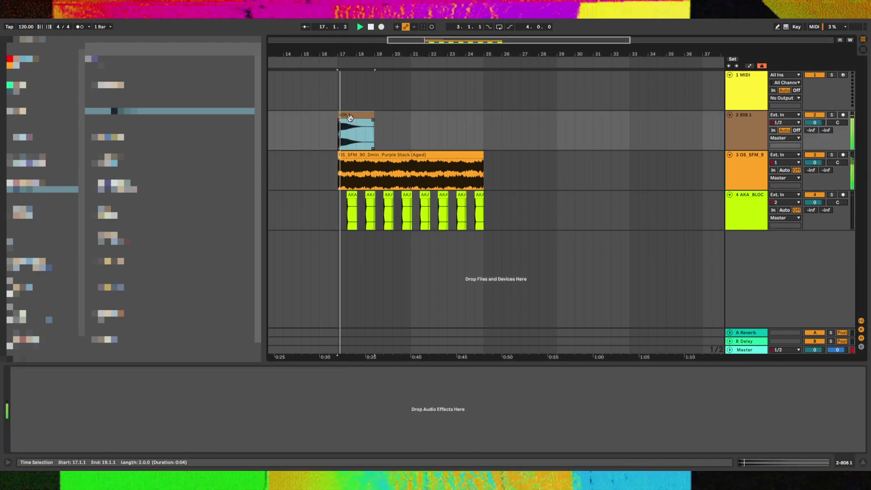
Turn off warping for the 808 clip, transpose it up 1 semitone and set its gain to 8.19 dB
double_click(348, 116)
key("space")
left_click(98, 392)
left_click_drag(145, 392, 157, 390)
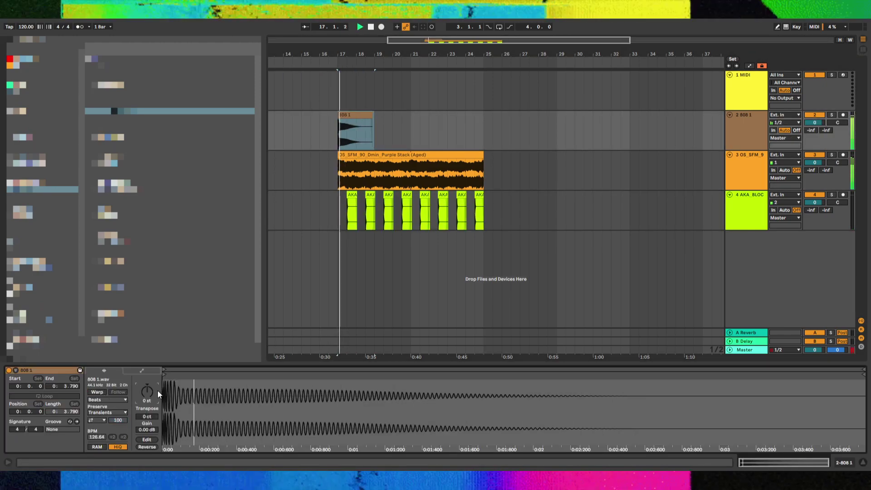
mouse_move(137, 426)
left_mouse_down()
mouse_move(137, 402)
mouse_move(137, 416)
mouse_move(147, 417)
left_mouse_up()
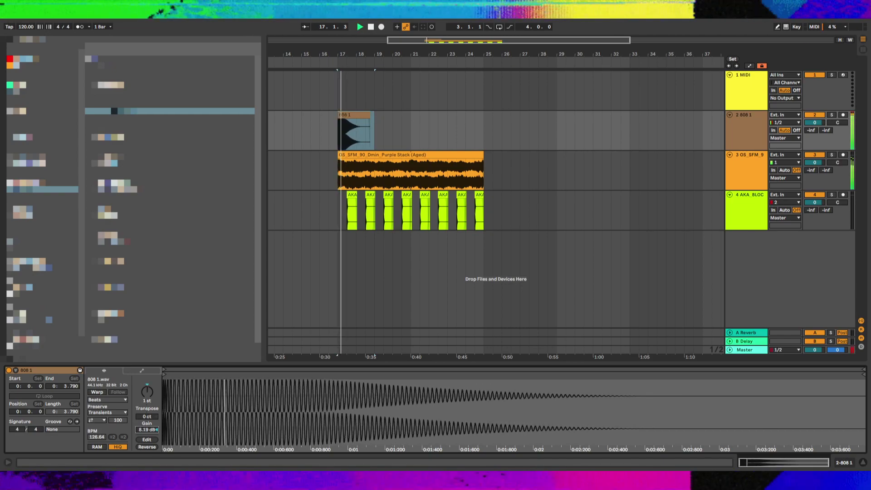
Deactivate the 808 clip's tail from beat 17.3 onward and play the result
left_click_drag(342, 135, 404, 131)
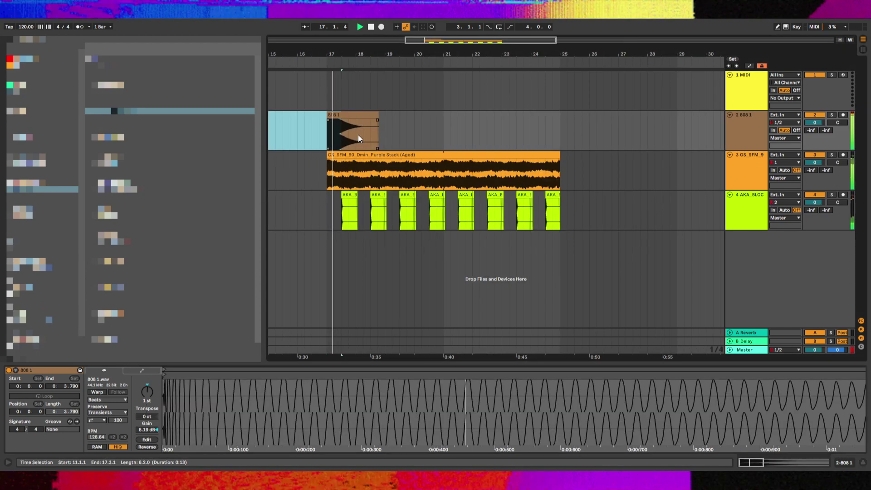
key("space")
key("0")
left_click(315, 134)
key("space")
Duplicate the shortened 808 hit with its deactivated tail, and repeat the pattern up to bar 21
left_click_drag(328, 138, 362, 136)
key("ctrl+d")
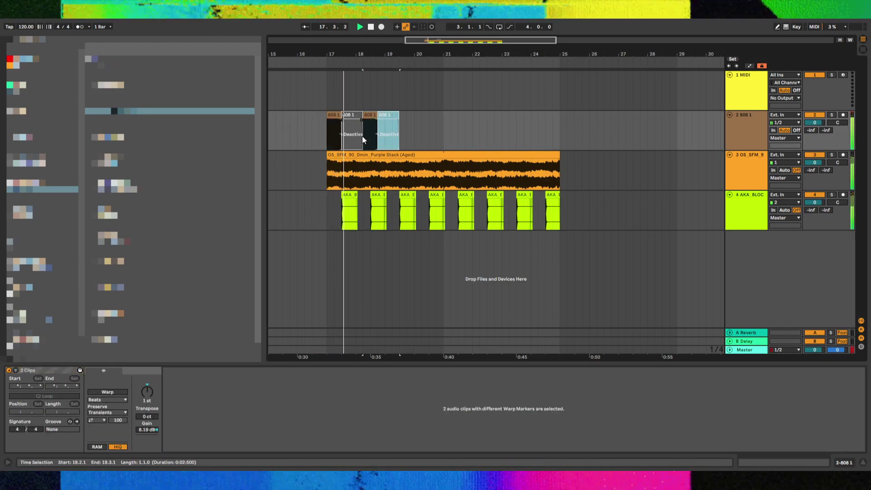
left_click_drag(385, 133, 324, 124)
key("ctrl+d")
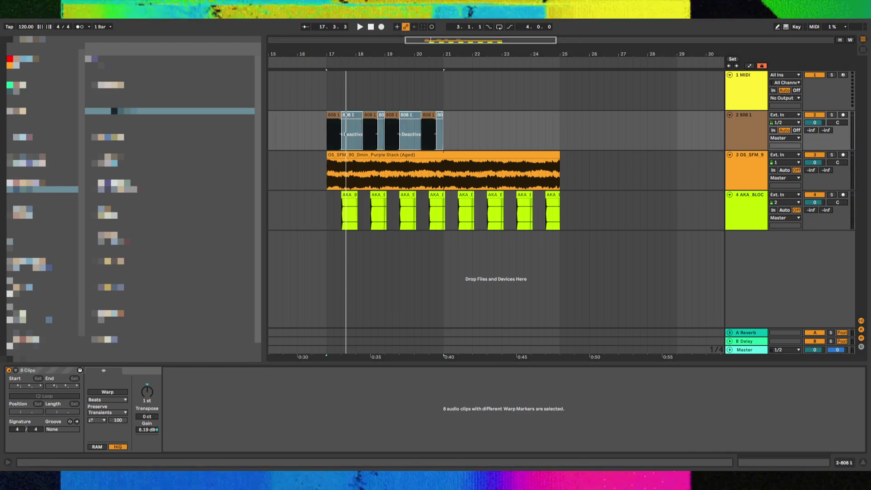
Add EQ Eight to the 808 track, lower band 1 to -6.32 dB at 63.9 Hz, and listen
double_click(127, 111)
left_click_drag(58, 410, 76, 417)
key("space")
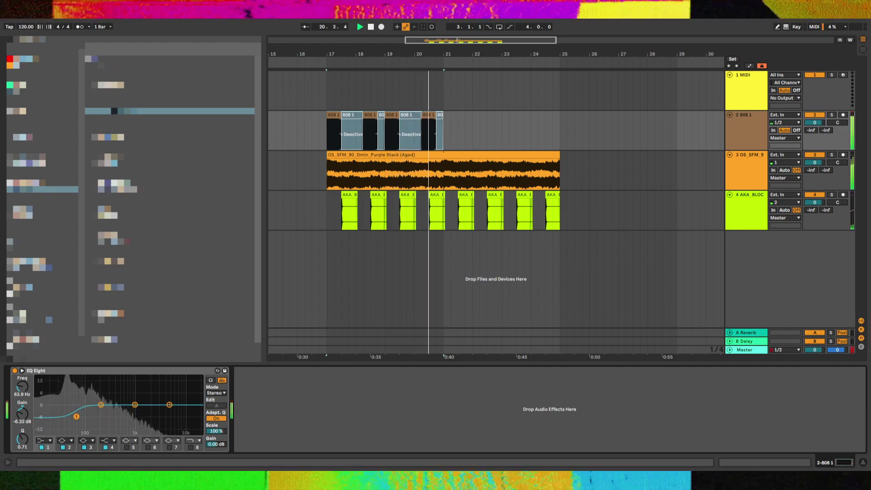
key("space")
key("space")
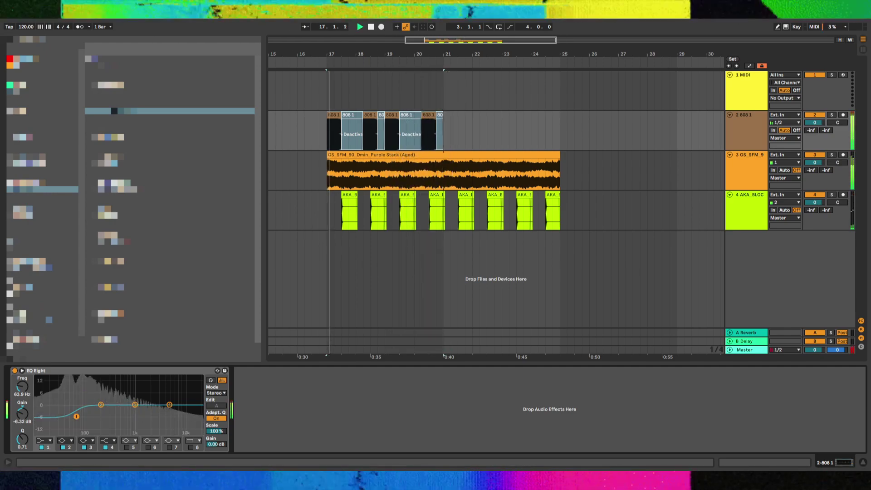
Stop playback and delete all the 808 clips from track 2
left_click_drag(459, 122, 328, 133)
key("space")
key("ctrl+j")
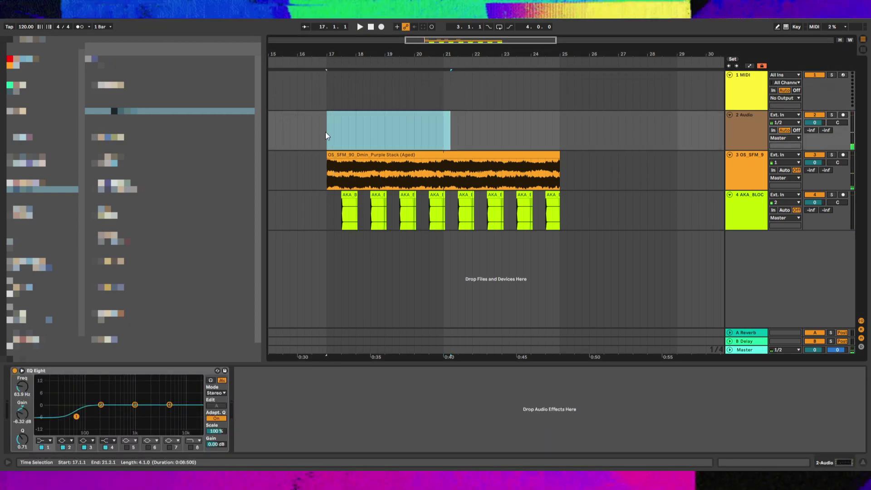
Insert a new audio track below the AKA_BLOCK clap track
left_click(735, 178)
left_click(735, 212)
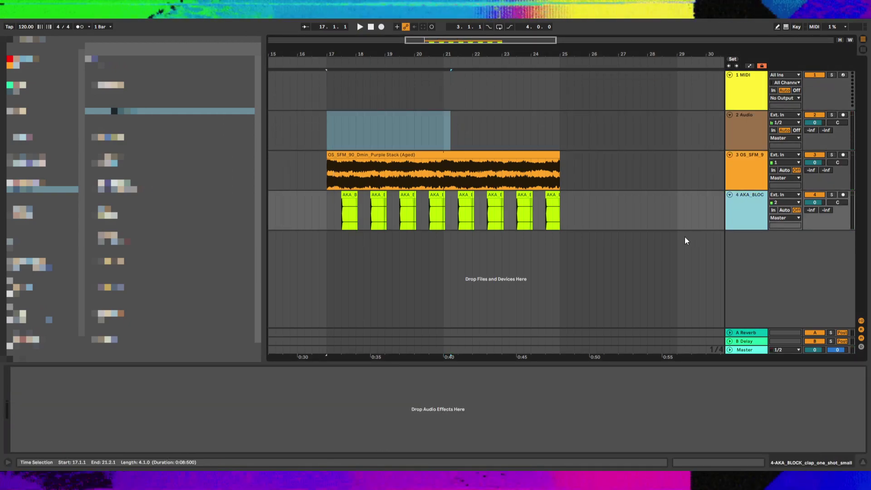
key("ctrl+t")
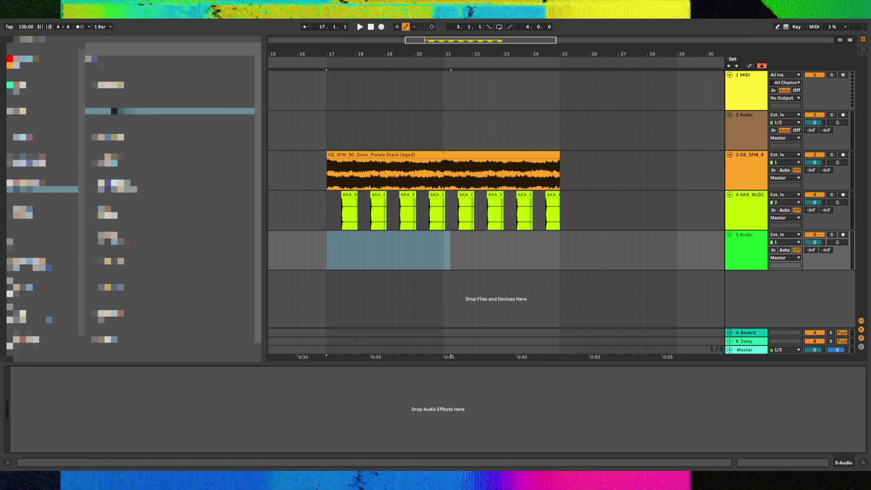
Place the OLS_clap_paw sample on track 5 at beat 17.4 and play from beat 17.3
left_click(363, 255)
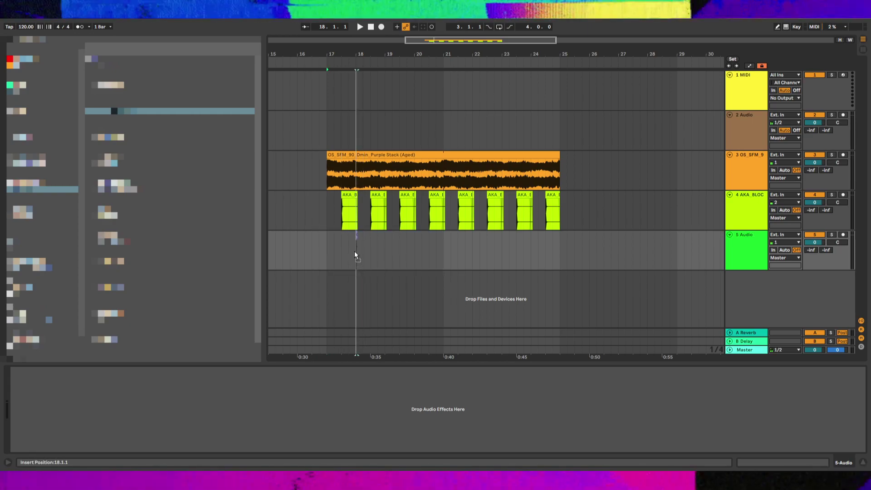
left_click_drag(355, 252, 351, 252)
scroll(351, 252, "up", 10)
left_click(273, 255)
key("space")
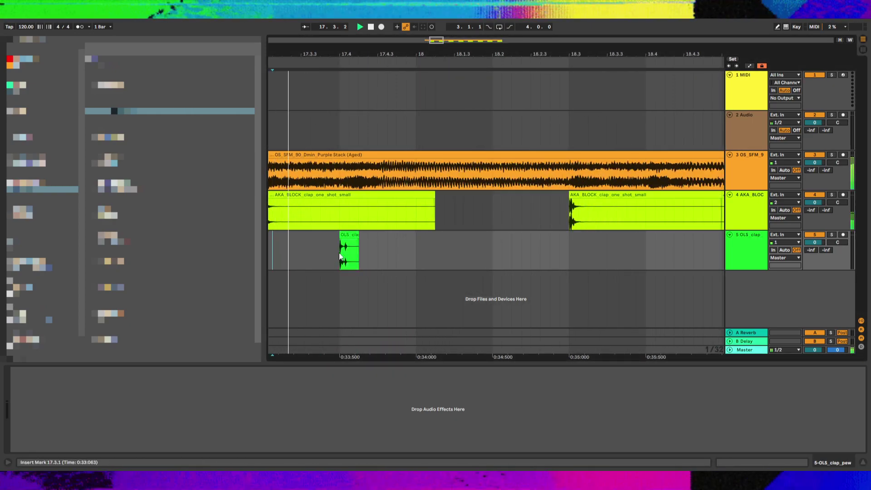
Move the OLS clap just before beat 17.4, paste a second copy right after the beat, and listen
left_click(357, 236)
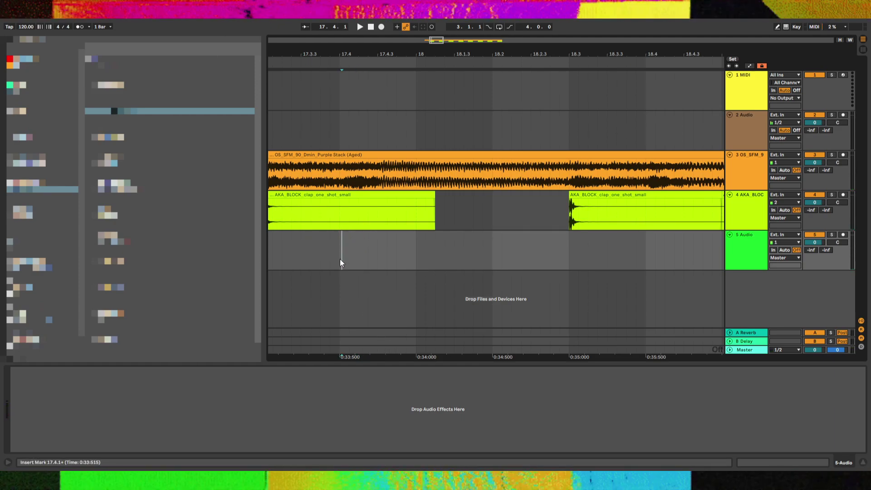
key("ctrl+v")
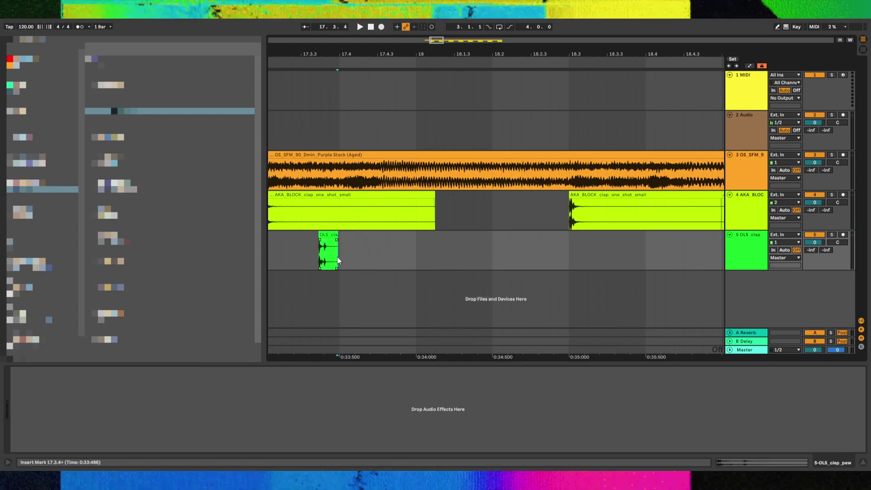
key("ctrl+v")
key("space")
left_click(304, 255)
left_click(321, 260)
key("space")
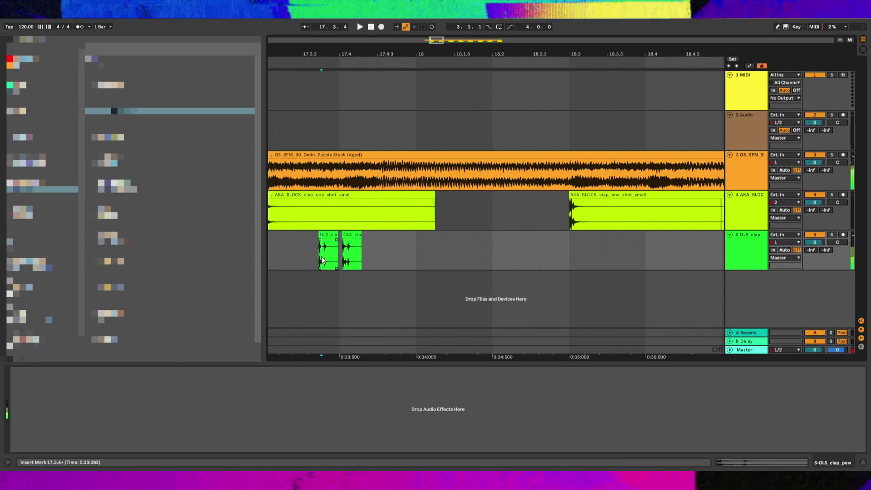
Deactivate the very beginning of the first OLS clap and play it back
scroll(325, 250, "up", 3)
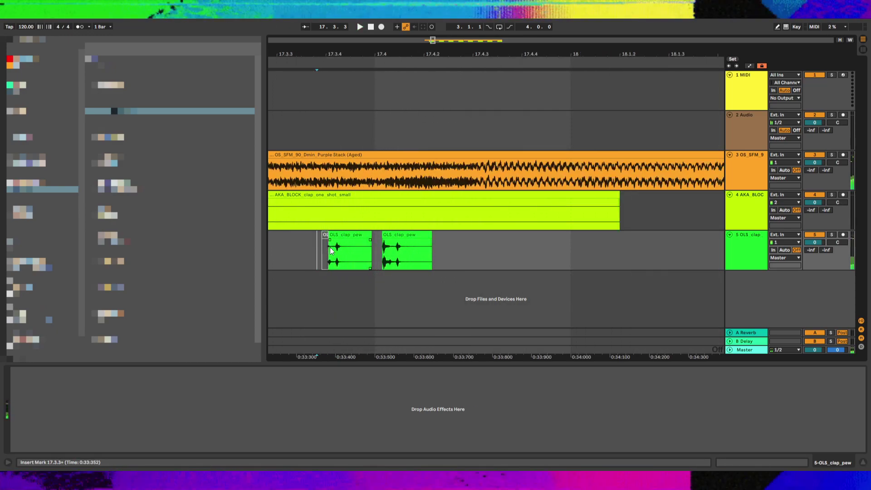
left_click(337, 246)
left_click(325, 250)
key("space")
left_click(316, 250)
key("space")
key("space")
Adjust the first OLS clap's position and move the second clap earlier, directly behind it
left_click_drag(333, 235, 329, 236)
key("space")
key("space")
left_click_drag(387, 233, 382, 240)
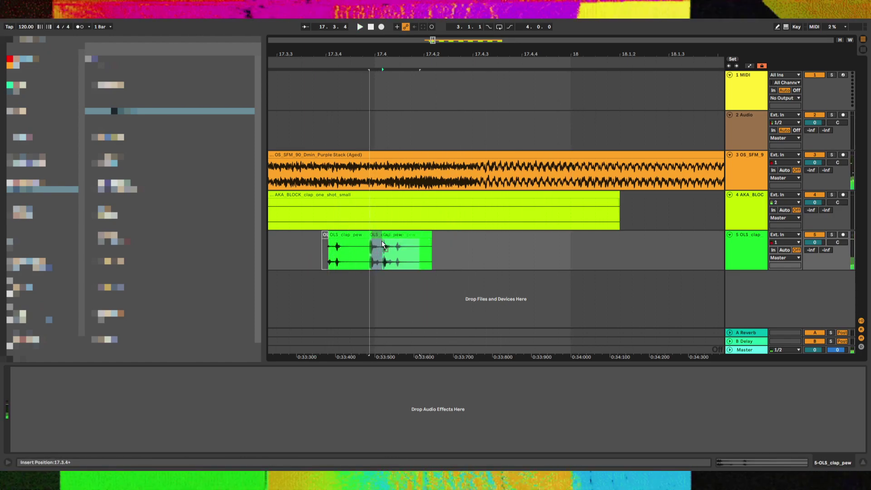
left_click(357, 261)
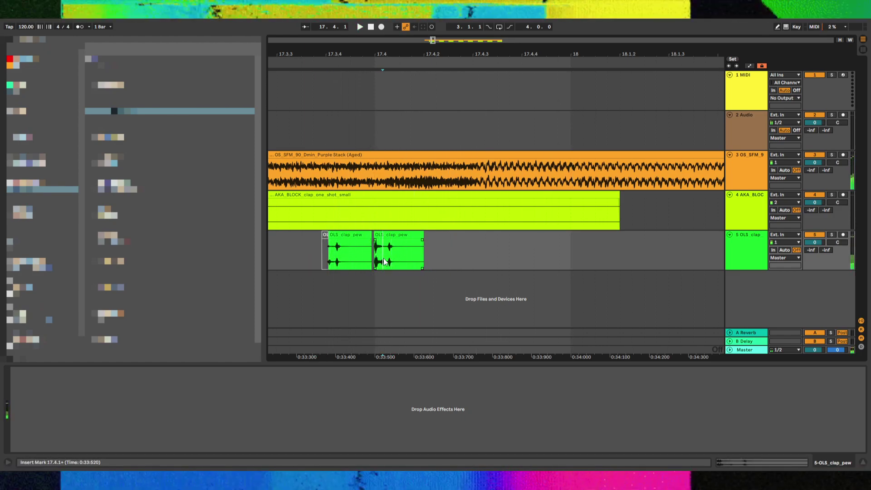
Cut the later part of the second OLS clap, paste it at 17.4.3, and play the pattern from around beat 17.2
key("ctrl+x")
left_click(329, 255)
mouse_move(385, 259)
left_mouse_down()
mouse_move(442, 259)
mouse_move(386, 248)
left_mouse_up()
key("space")
key("space")
key("space")
key("space")
left_click(475, 256)
key("ctrl+v")
key("space")
key("minus")
key("minus")
key("minus")
key("minus")
left_click(332, 245)
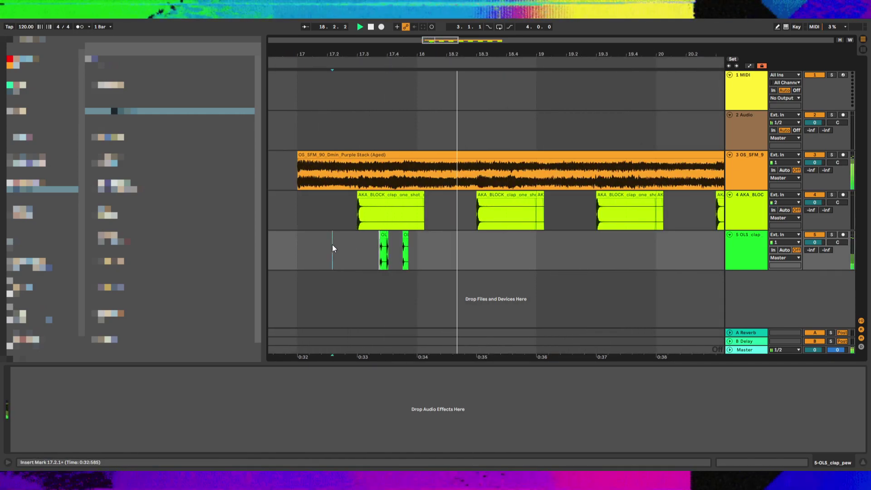
Copy the OLS clap at 17.4.3 to 18.1.3, duplicate it twice, and play the pattern from 17.4.4
key("space")
key("space")
scroll(415, 248, "down", 2)
left_click(372, 263)
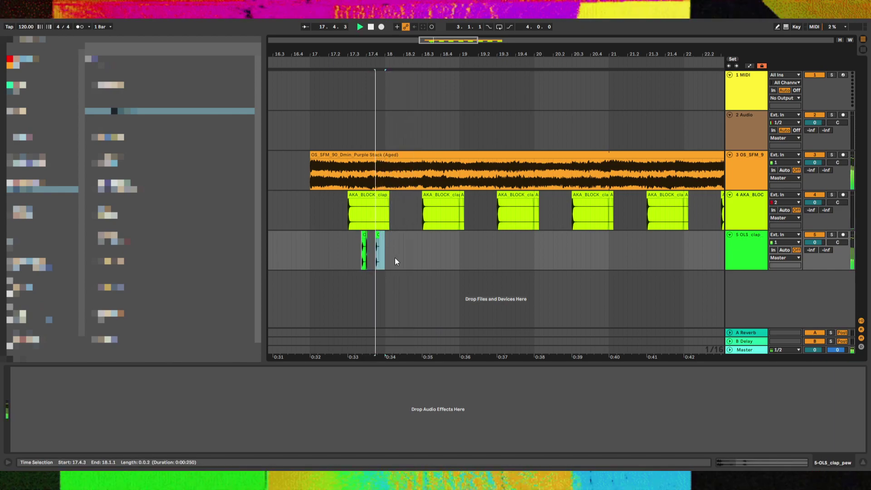
left_click(394, 258)
key("ctrl+v")
key("ctrl+d")
key("ctrl+d")
left_click(381, 261)
key("space")
key("space")
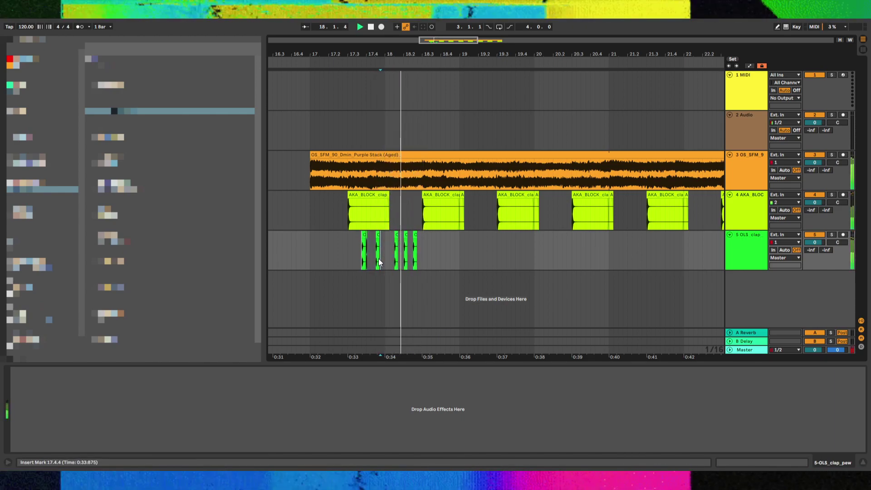
Remove the OLS clap at 18.1.3 and place a copy directly behind the one at 18.2.1 while listening
scroll(398, 259, "up", 3)
key("space")
left_click_drag(409, 261, 451, 262)
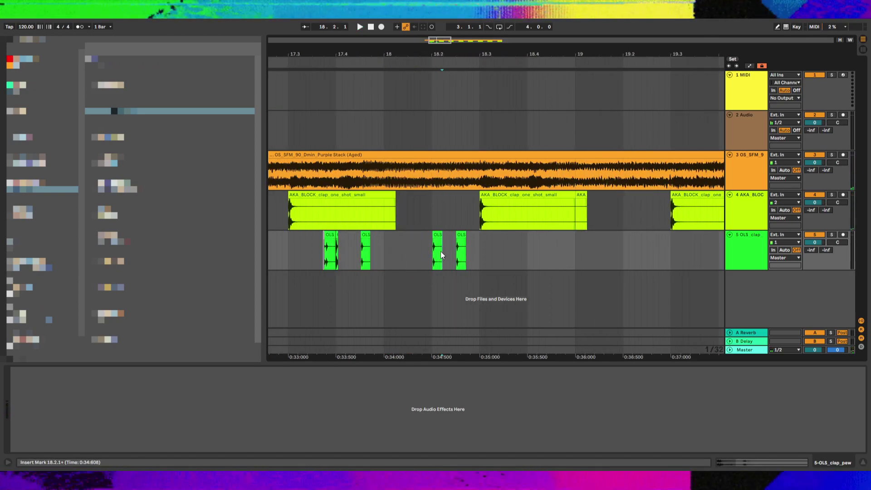
left_click(428, 252)
key("space")
scroll(412, 257, "up", 3)
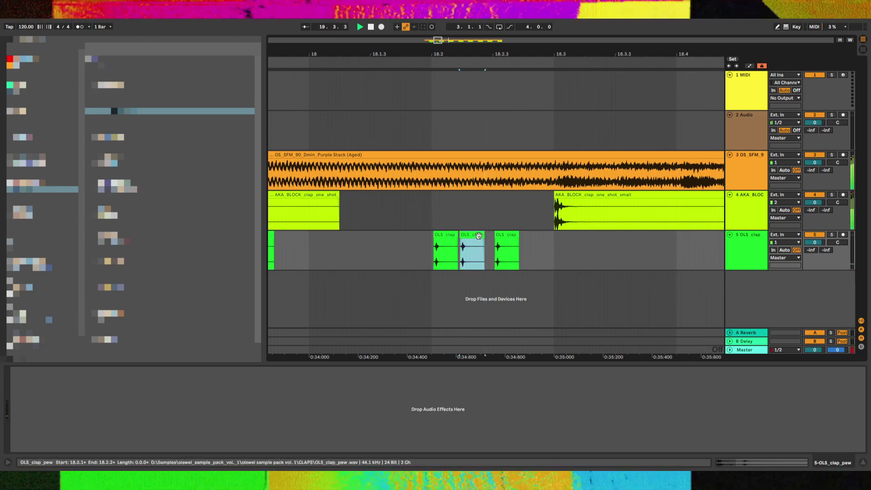
Extend the start of the middle OLS clap in beat 18.2, split it at the hit, and play from just before bar 17
left_click_drag(459, 241, 452, 239)
key("space")
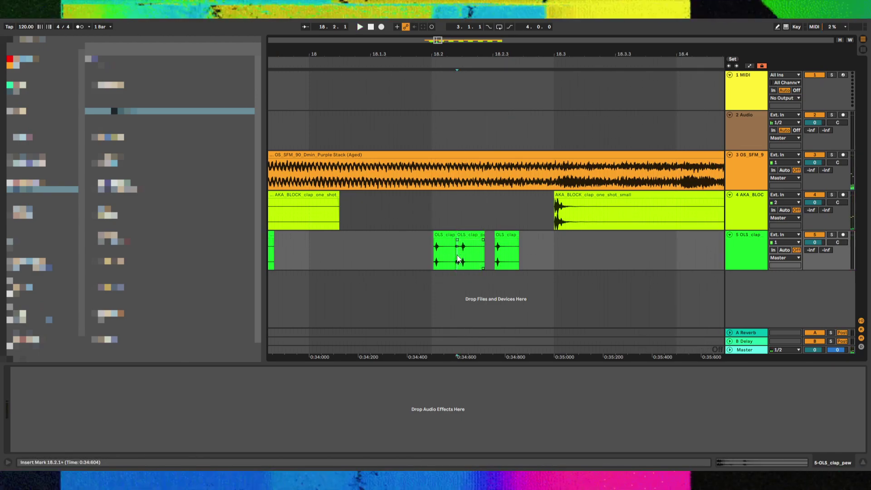
left_click(399, 248)
key("space")
left_click(461, 252)
key("ctrl+e")
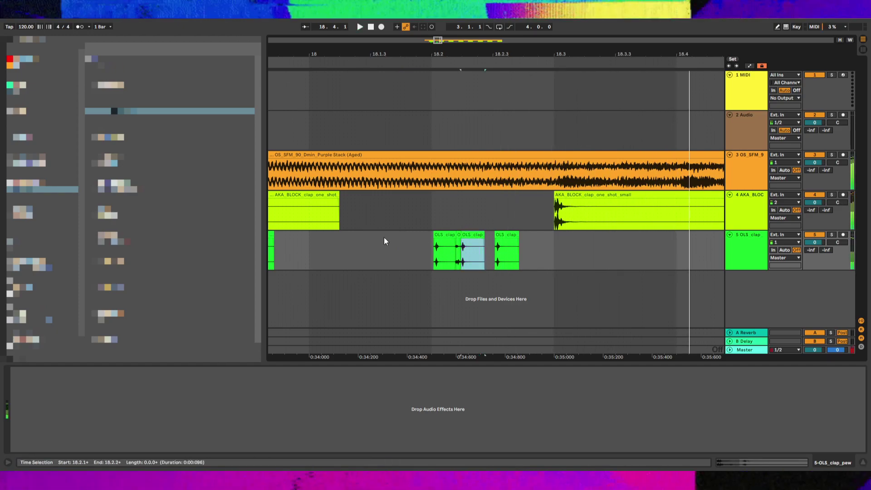
left_click(384, 237)
scroll(384, 237, "down", 5)
left_click(325, 240)
key("space")
key("space")
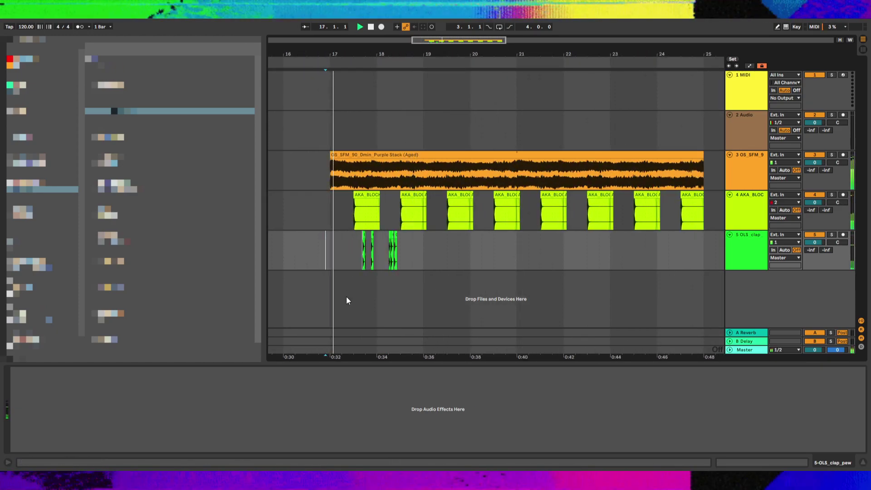
Move the OLS clap at 18.2.1 earlier to 18.1.4 and play the pattern around it
left_click_drag(327, 247, 362, 234)
scroll(391, 243, "up", 3)
left_click(358, 249)
left_click(356, 239)
key("space")
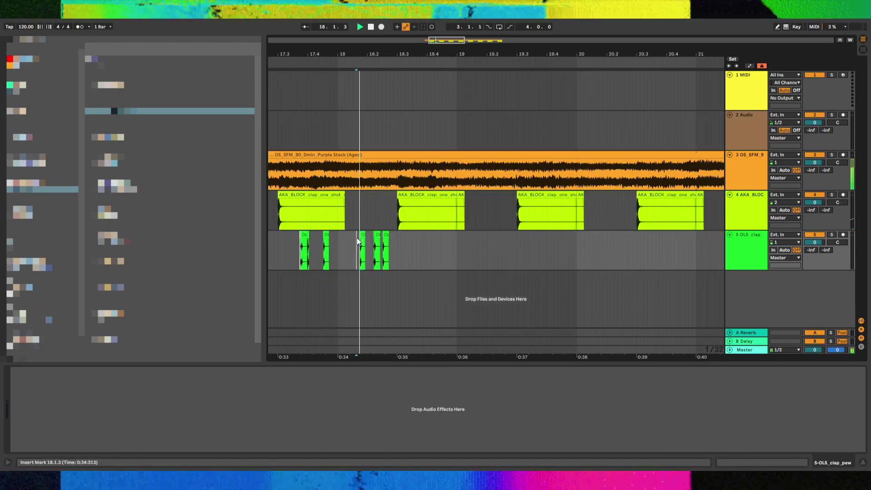
scroll(417, 250, "up", 5)
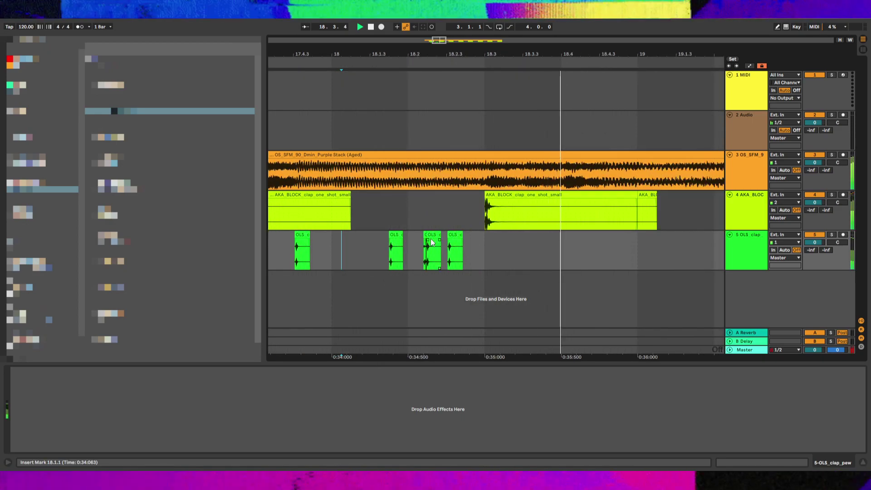
left_click(476, 232)
left_click(393, 233)
scroll(393, 234, "down", 8)
scroll(393, 233, "down", 5)
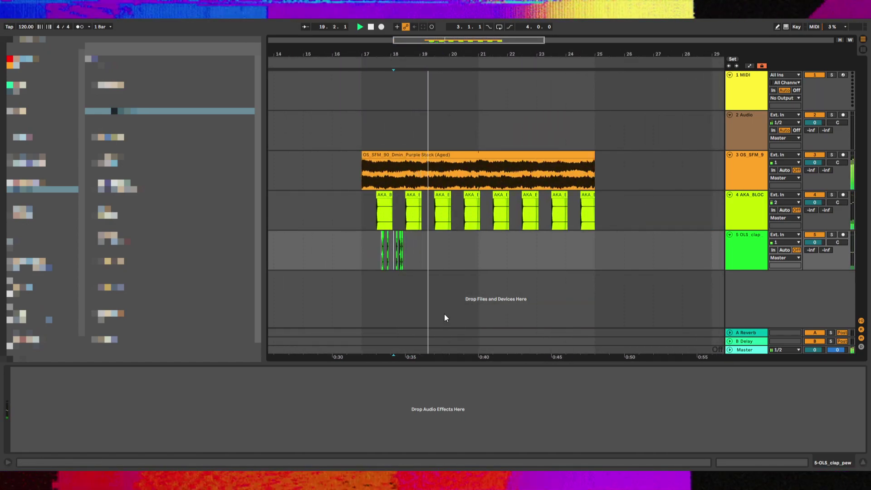
Duplicate the two-bar OLS clap pattern of bars 17–18 three times to fill the track through bar 24
left_click(380, 246)
key("ctrl+d")
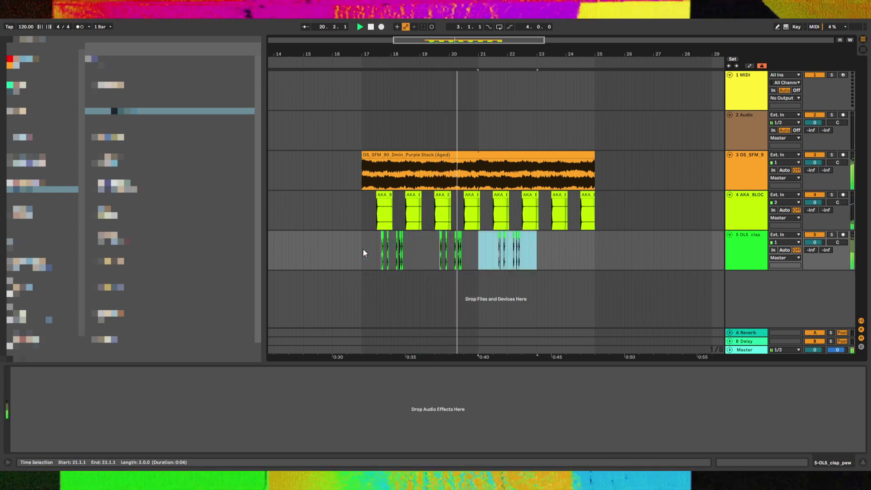
key("ctrl+d")
key("ctrl+d")
left_click(481, 241)
scroll(483, 241, "up", 7)
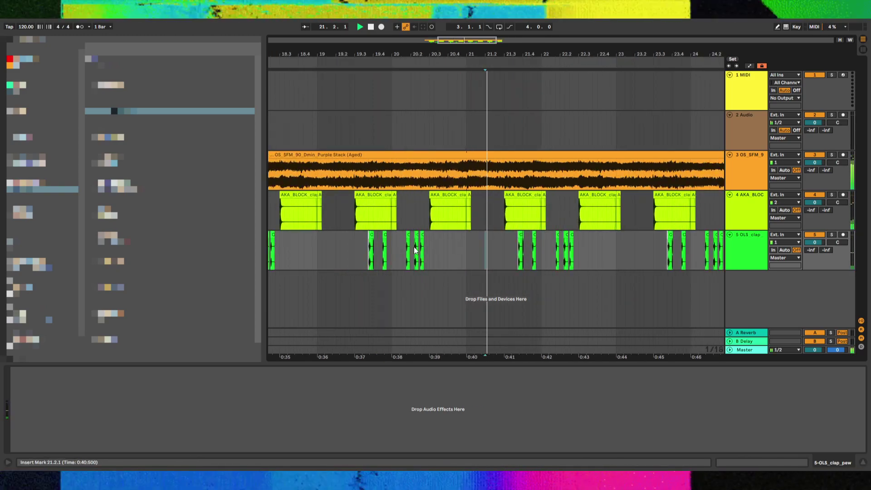
Try a pasted pair of OLS claps near the end of bar 20 and play from 20.3.2
left_click(366, 233)
left_click(425, 239)
left_click(431, 238)
key("ctrl+v")
left_click(403, 241)
key("space")
key("space")
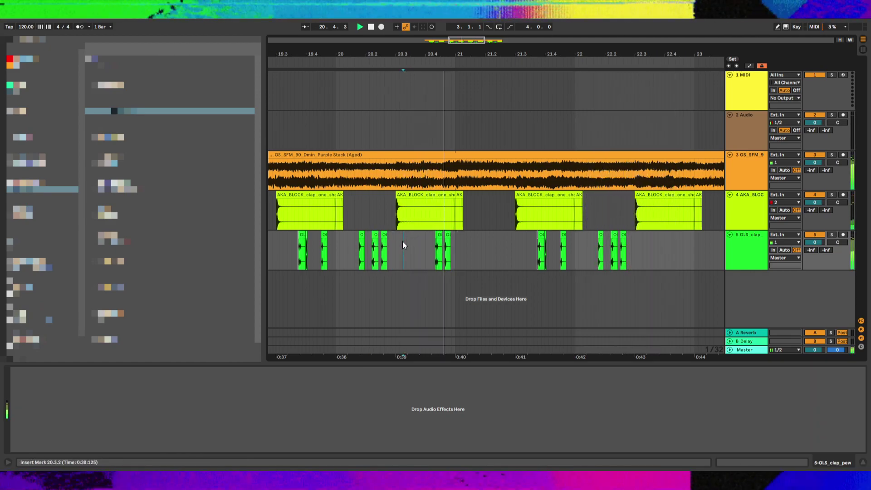
Undo the pasted clap pair, try it slightly earlier in beat 20.4, and delete it after listening
key("ctrl+z")
left_click(430, 243)
key("ctrl+v")
key("space")
key("space")
left_click(423, 243)
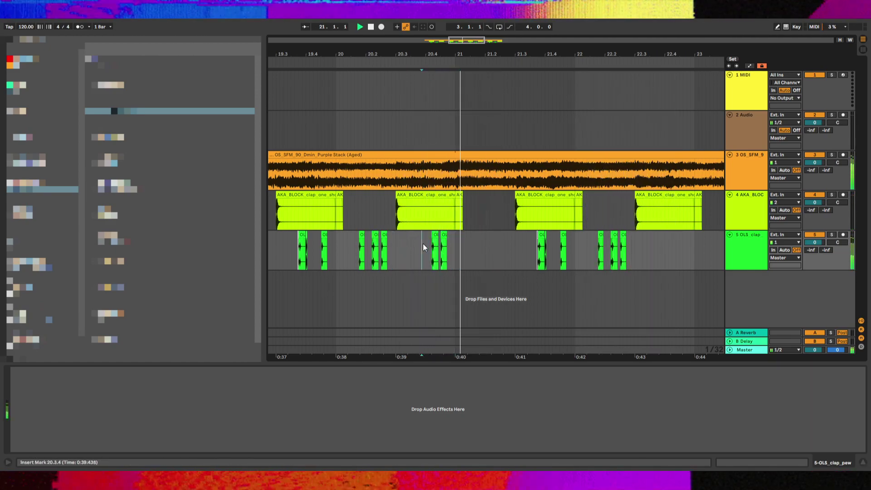
left_click_drag(423, 244, 451, 247)
key("Delete")
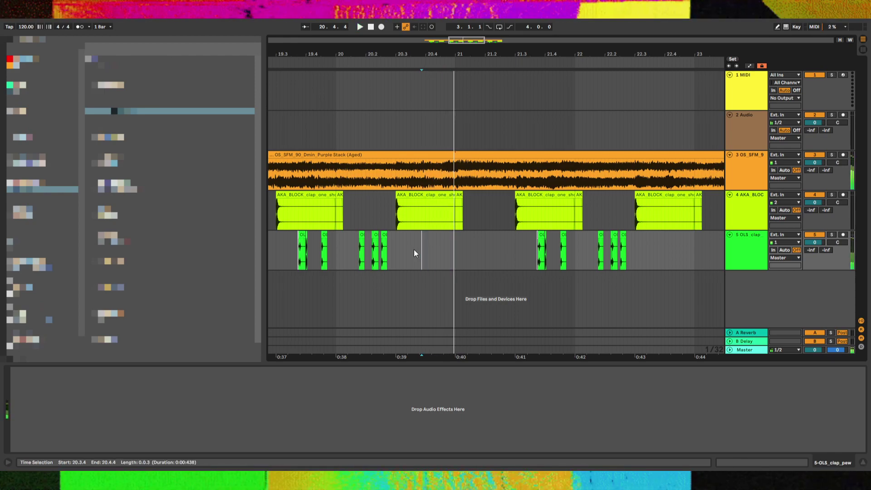
Paste single OLS claps at 20.4.3 and 20.4.2 and play the end of bar 20
left_click(370, 253)
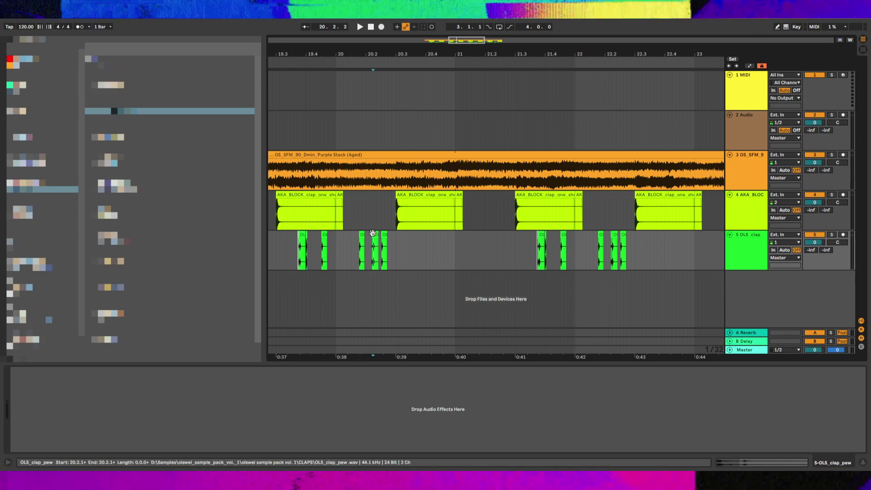
key("space")
left_click(439, 249)
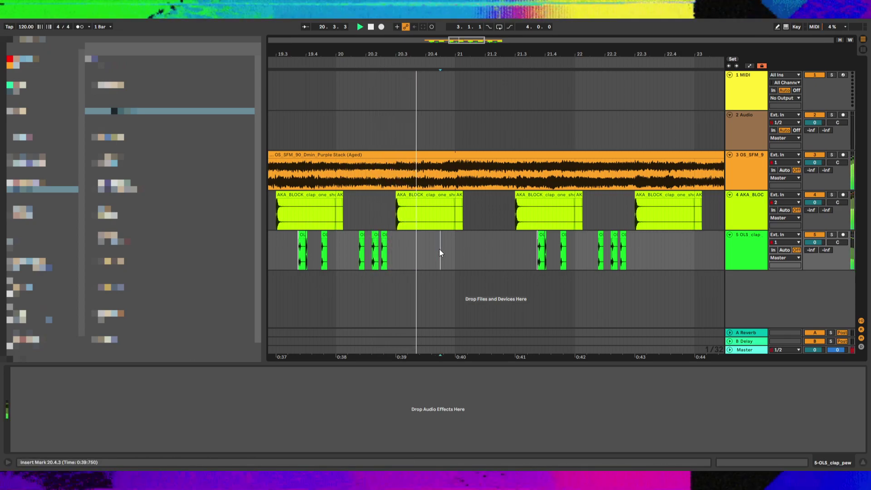
key("ctrl+v")
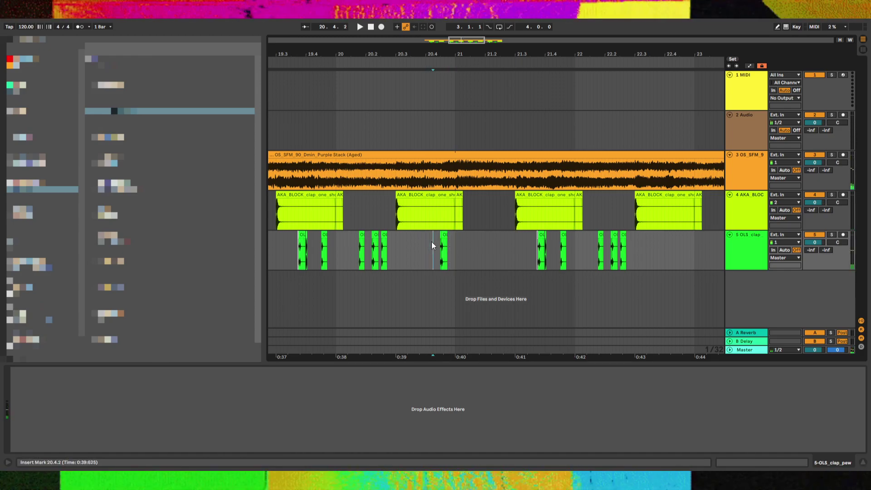
key("space")
left_click(388, 248)
Duplicate the four-bar OLS clap pattern of bars 17–20 onto bars 21–24 and play the beat from 17.1.1
scroll(452, 250, "down", 5)
left_click_drag(446, 250, 351, 251)
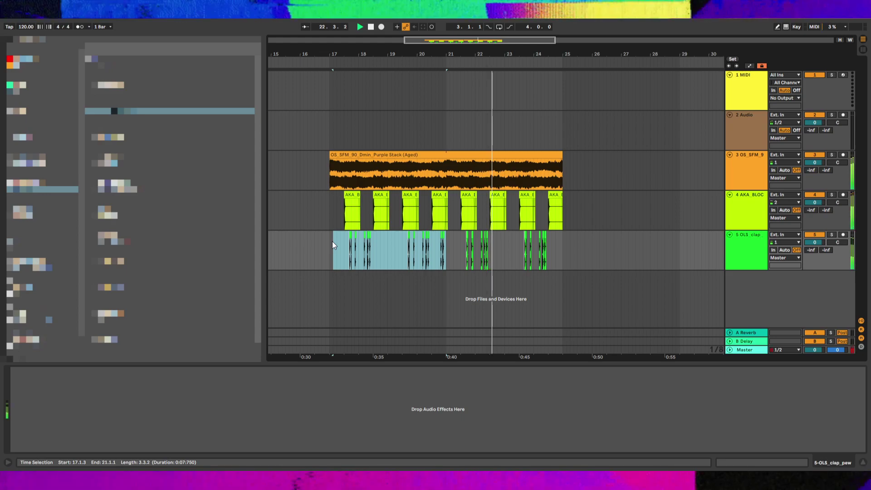
key("ctrl+d")
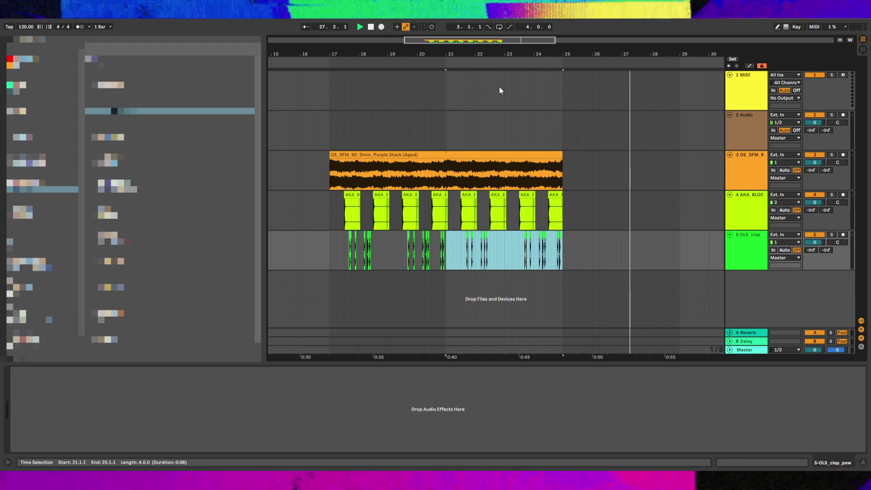
left_click(332, 170)
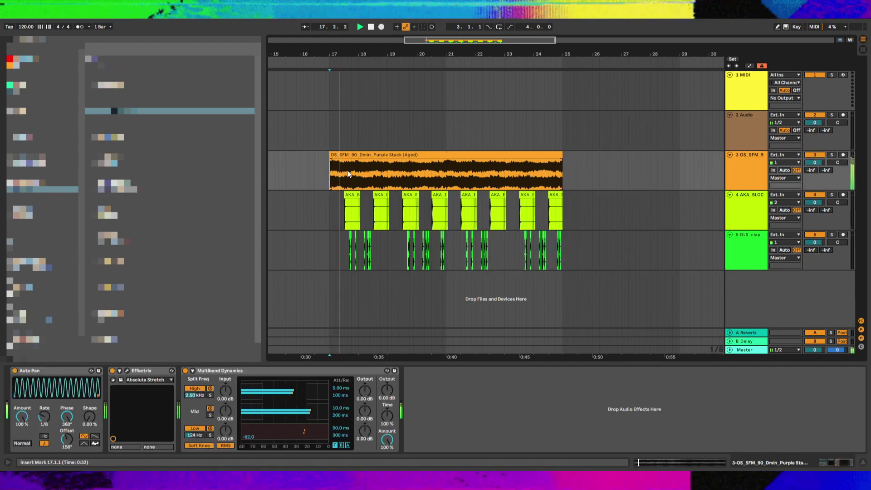
Insert a new audio track above the Purple Stack loop and place the kick sample c.wav at 17.1.1
left_click(752, 140)
key("ctrl+t")
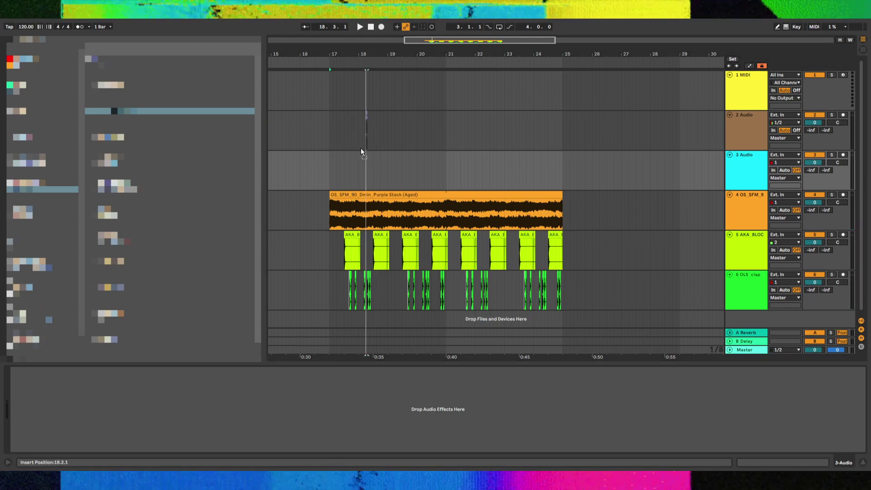
key("space")
Copy the kick to 17.4.1 and 17.4.3 and play the pattern to check the placement
left_click_drag(328, 163, 422, 169)
scroll(327, 175, "up", 8)
key("space")
key("space")
key("ctrl+d")
key("space")
left_click(434, 173)
key("ctrl+d")
left_click(421, 169)
key("space")
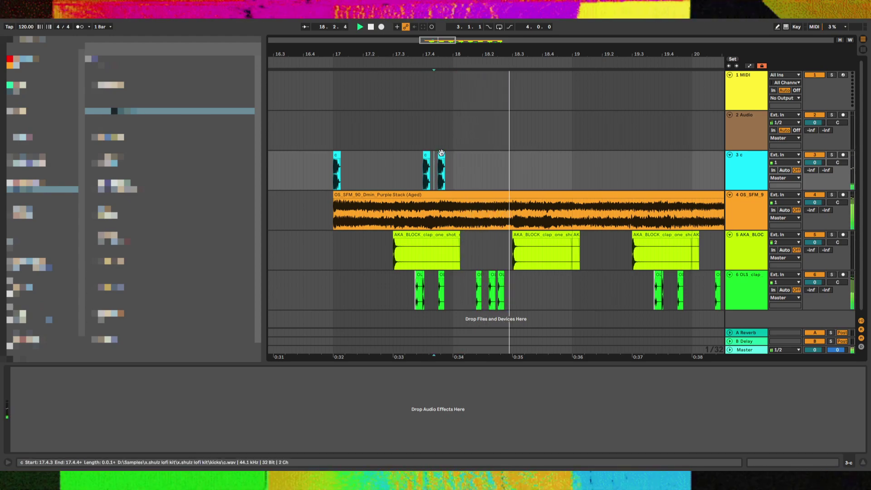
Paste further kicks at 18.2.1, 18.2.3 and 18.4.1, listening between placements
left_click(486, 164)
key("ctrl+v")
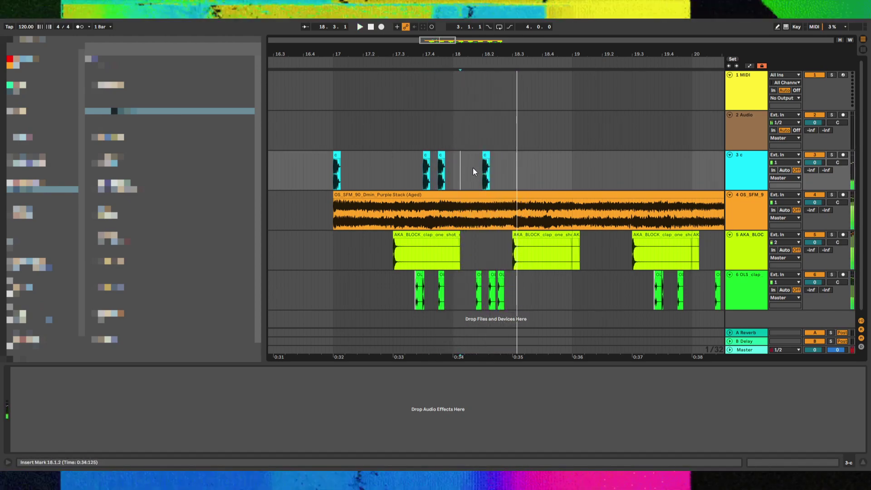
left_click(501, 168)
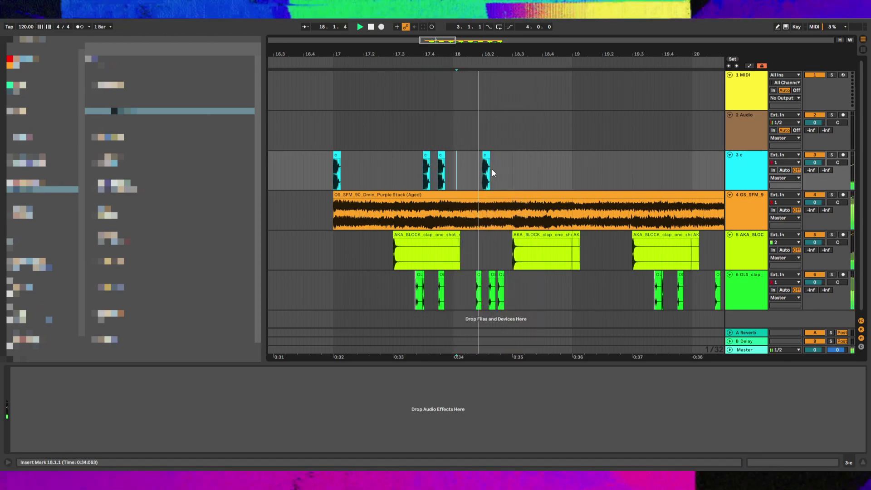
key("ctrl+v")
left_click(573, 171)
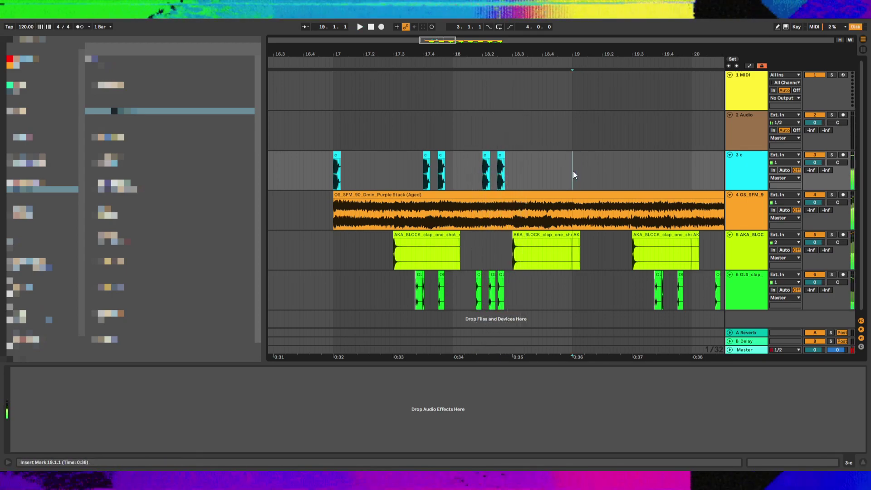
left_click(545, 168)
key("ctrl+v")
Duplicate the two-bar kick pattern of bars 17–18 three times to fill the track through bar 24
left_click_drag(568, 171, 333, 168)
key("ctrl+d")
key("ctrl+d")
key("ctrl+d")
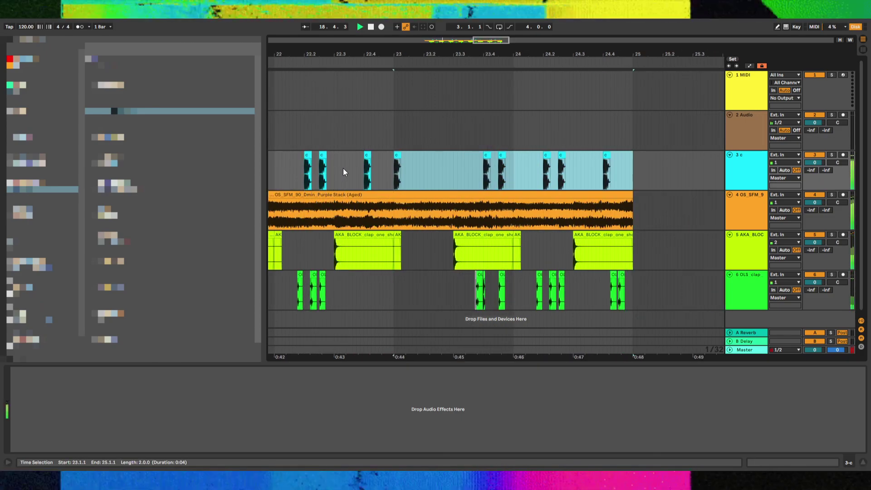
Raise the kick track's volume to 1.0 dB and play the whole beat from bar 17
key("minus")
key("minus")
key("minus")
key("minus")
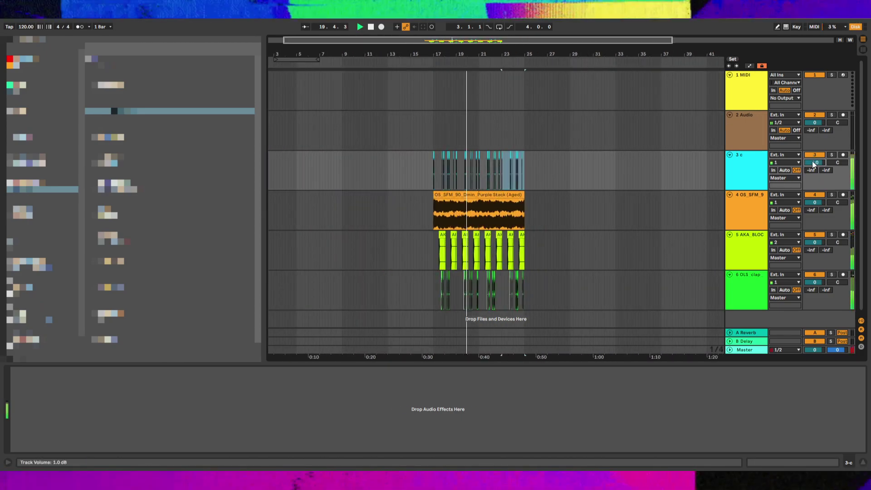
left_click_drag(812, 164, 813, 167)
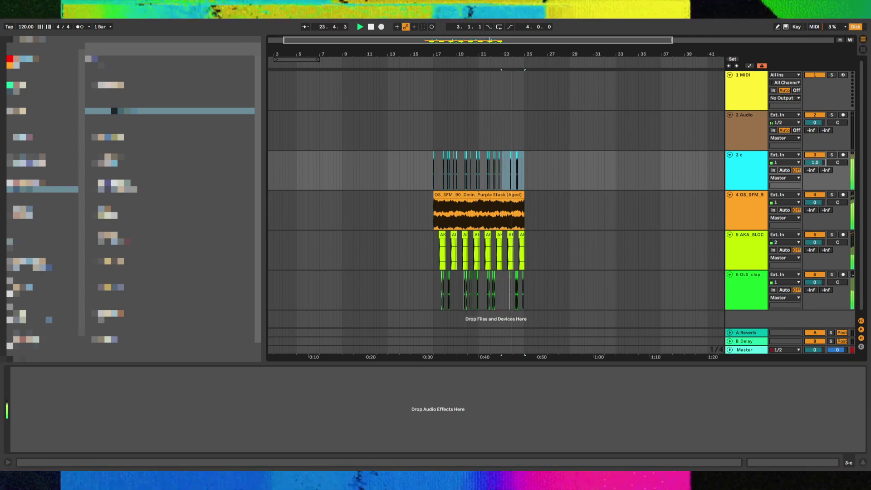
left_click(434, 181)
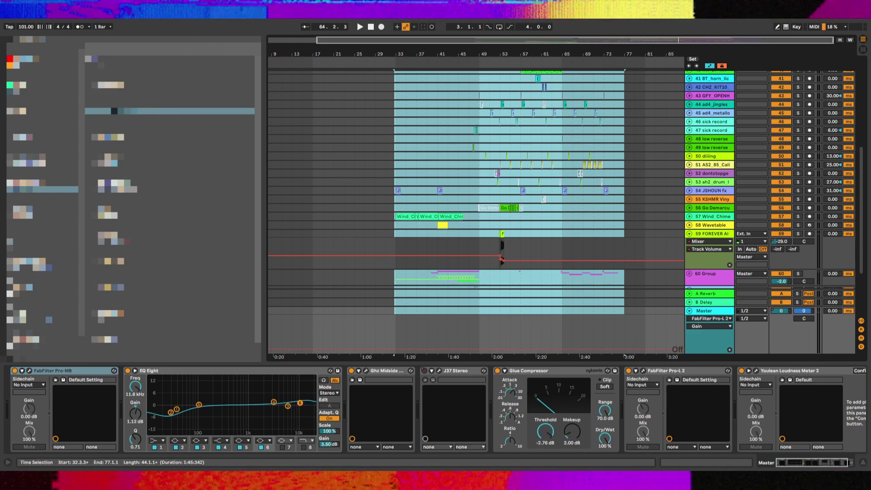
Play the 101 BPM arrangement from around bar 38 and look through its tracks
scroll(454, 199, "down", 4)
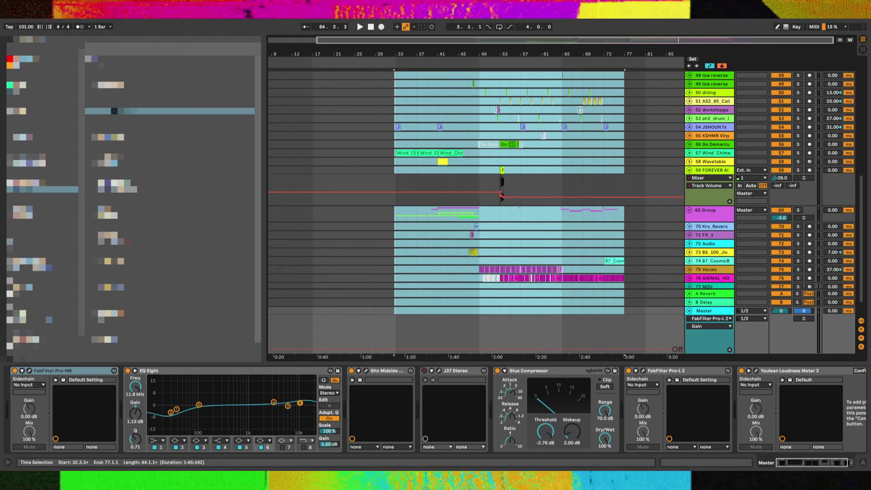
left_click(423, 214)
key("space")
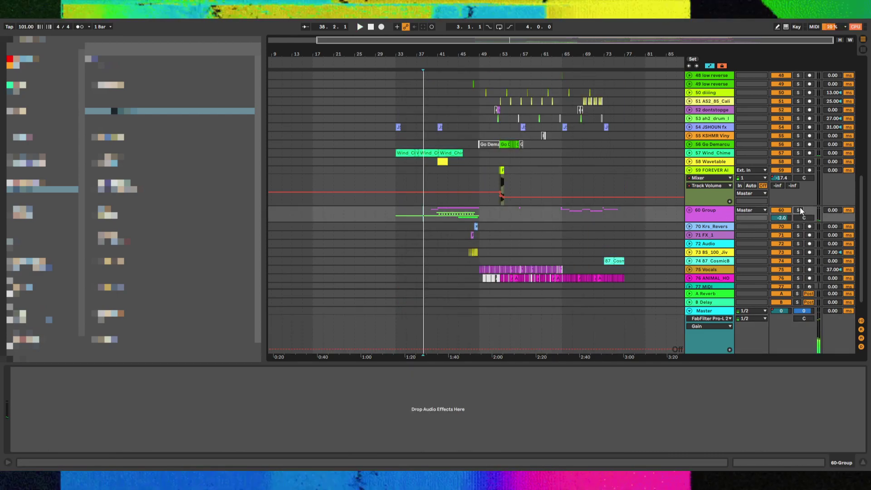
scroll(499, 227, "up", 15)
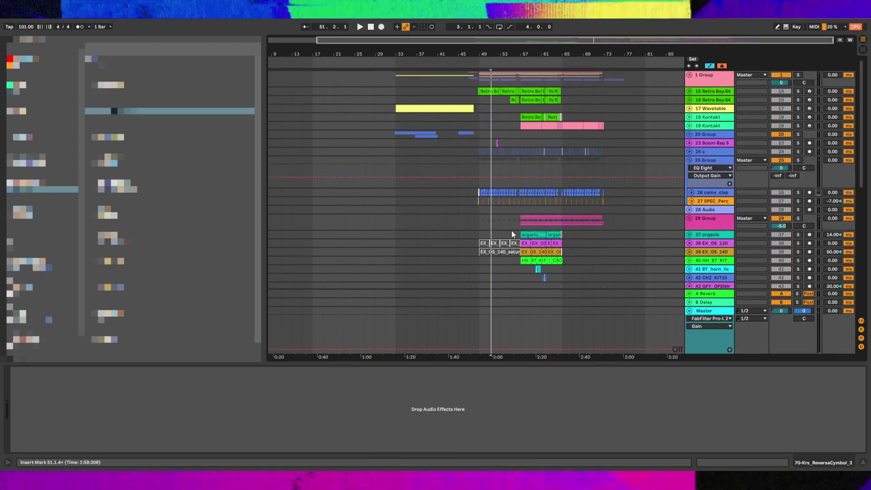
Solo the clap group 25 and the kick track 24 c, and show the group's effects for listening
left_click(798, 160)
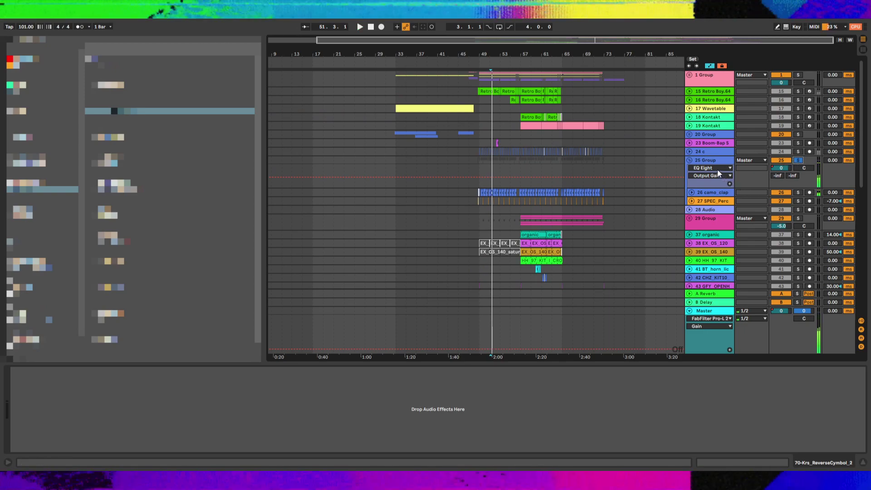
left_click(718, 170)
left_click(797, 152)
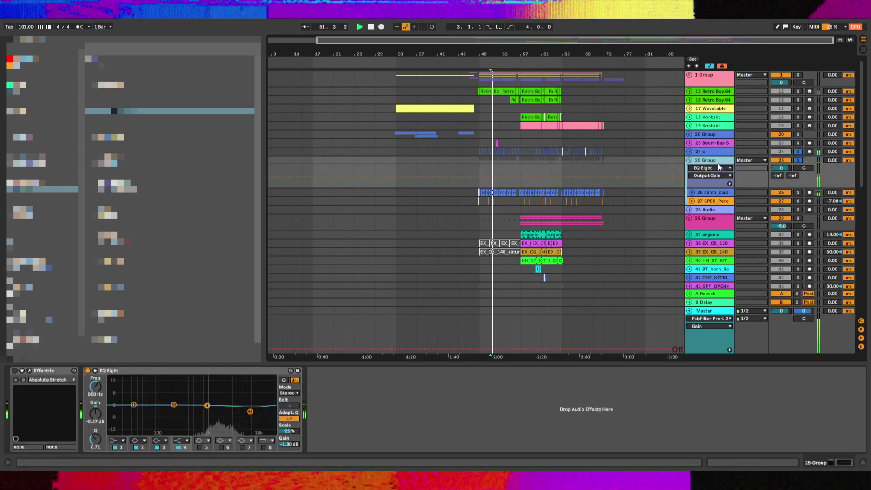
Show the EQ Eight of kick track 24 c and solo group 1 alongside the soloed kick and claps
left_click(714, 154)
left_click(798, 75)
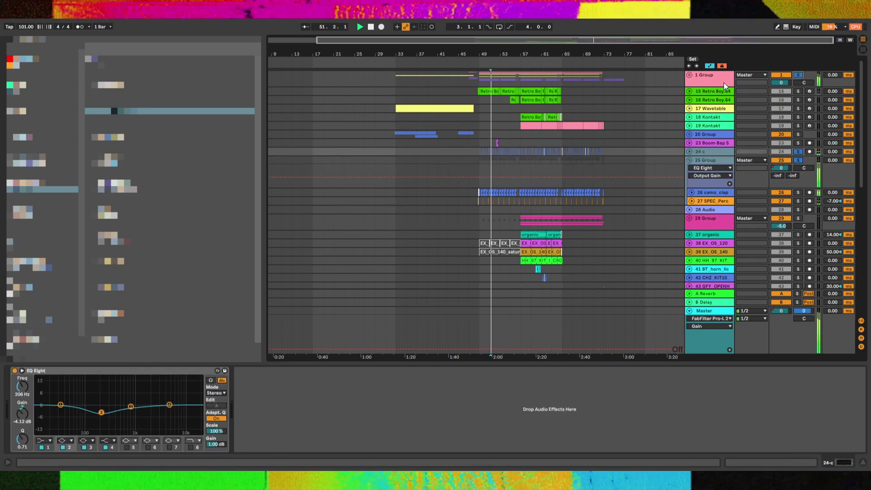
left_click(720, 83)
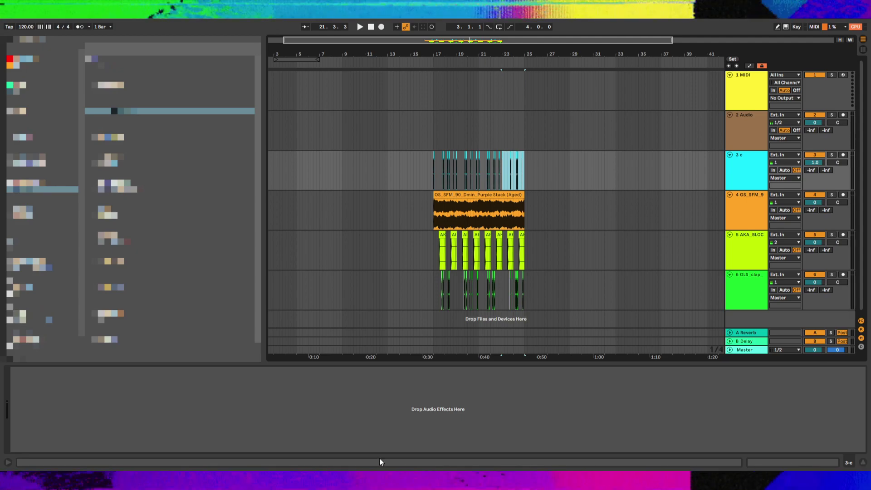
Paste the instrument group, kick track and clap group from the 101 BPM project above the 120 BPM kick track and play them from bar 55
left_click(747, 156)
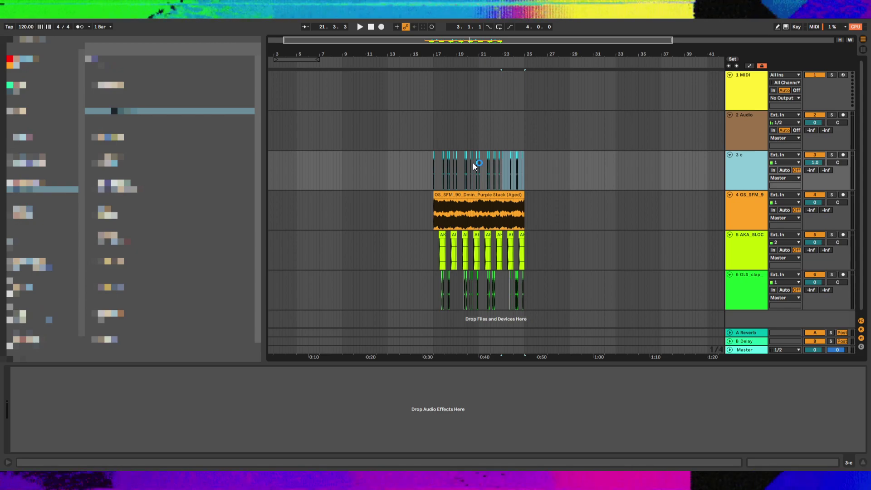
key("ctrl+z")
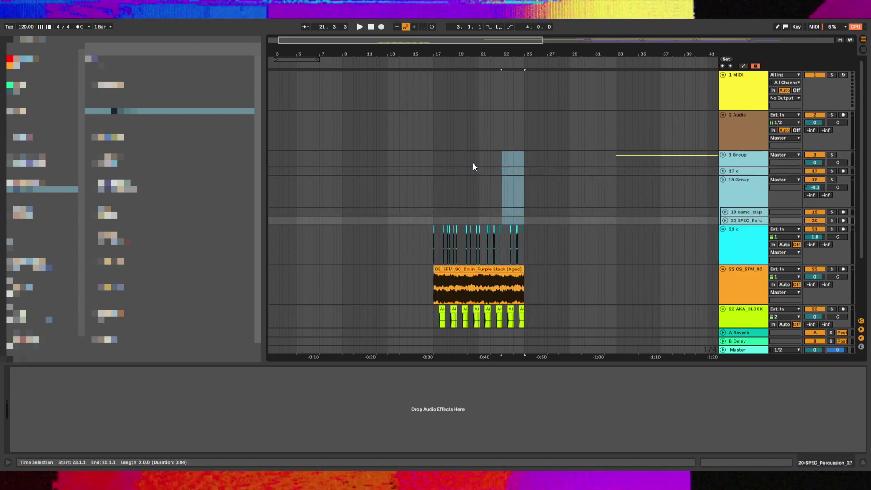
left_click(472, 163)
scroll(478, 163, "down", 8)
left_click(557, 195)
key("space")
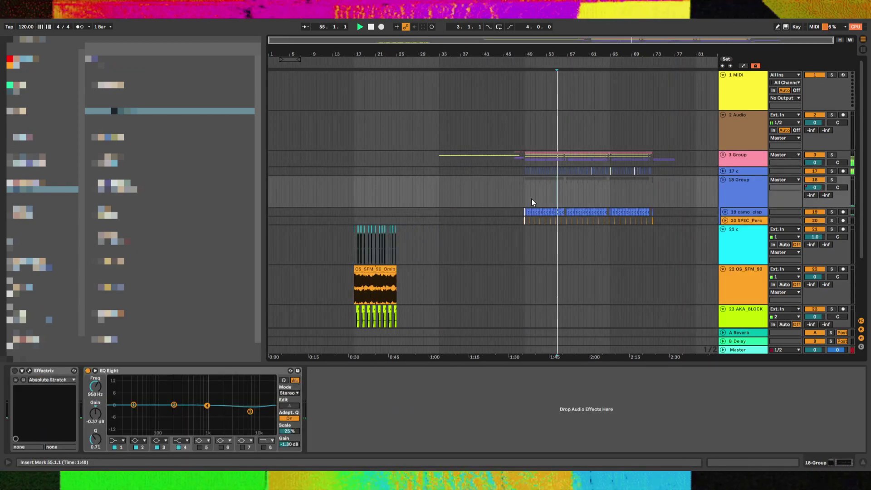
Compare the beat at bar 17 with the pasted arrangement at bar 49 by playing from both places
left_click(519, 204)
left_click(576, 192)
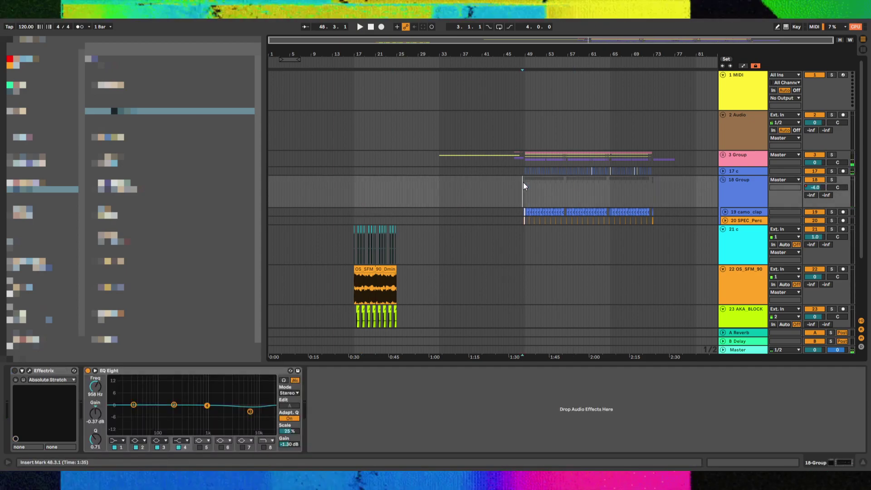
key("space")
left_click(355, 186)
left_click(524, 183)
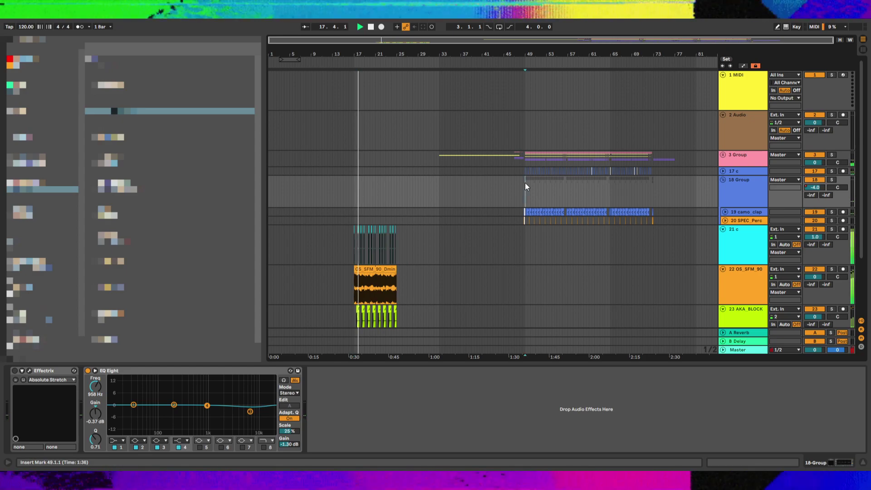
Show the EQ Eight of the pasted kick track 17 c and go back to the original beat just before bar 17
left_click(723, 159)
left_click(729, 170)
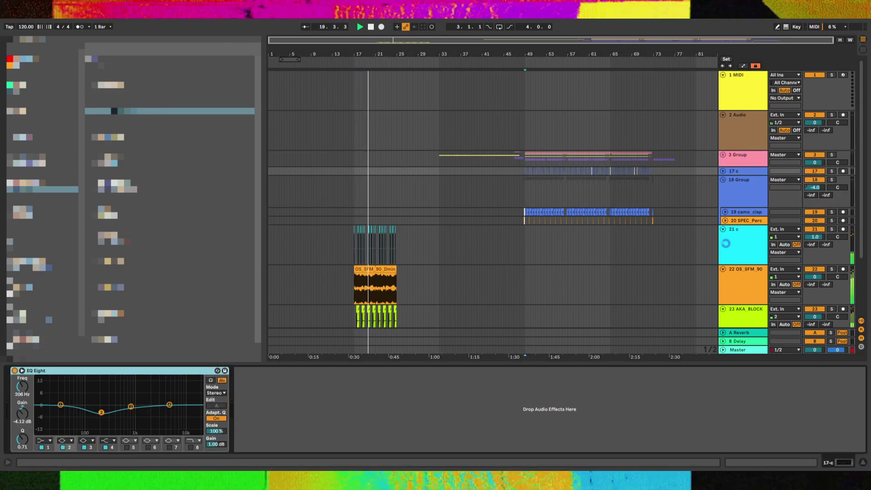
left_click(760, 230)
key("space")
left_click(352, 199)
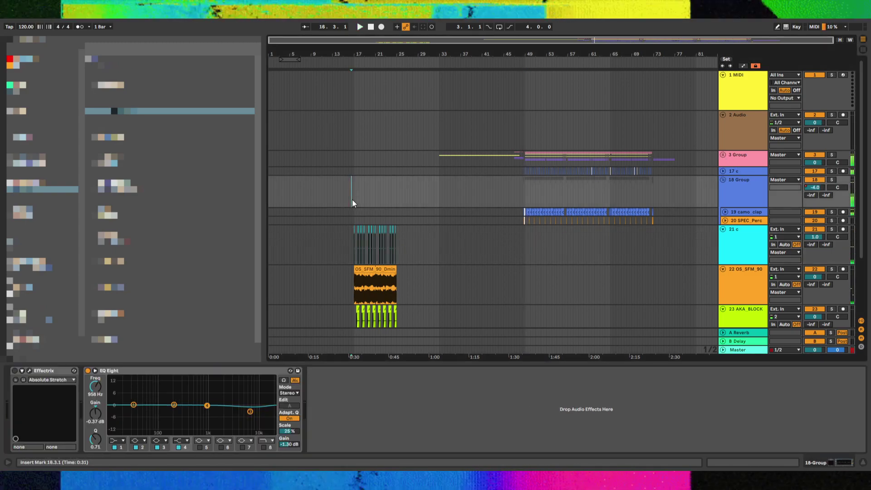
Inspect the pasted camo_kick_dump clip around bar 52 and compare its sound with the beat at bar 17
left_click(536, 170)
key("space")
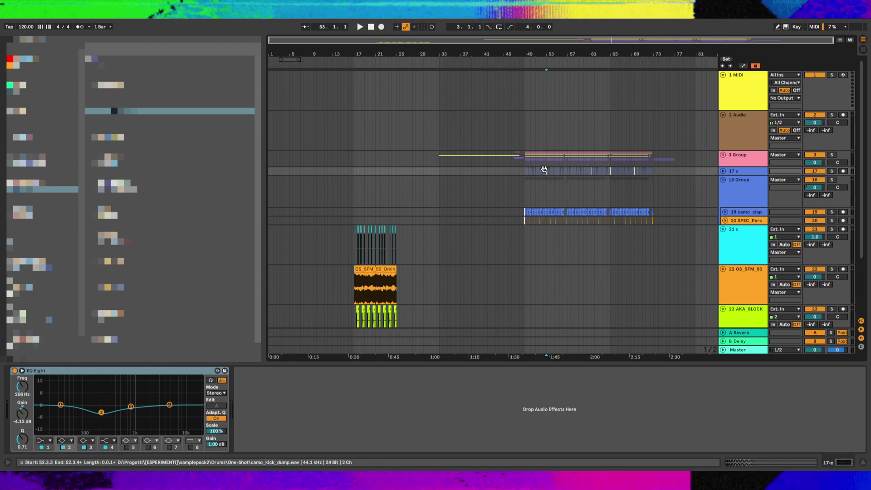
left_click(544, 171)
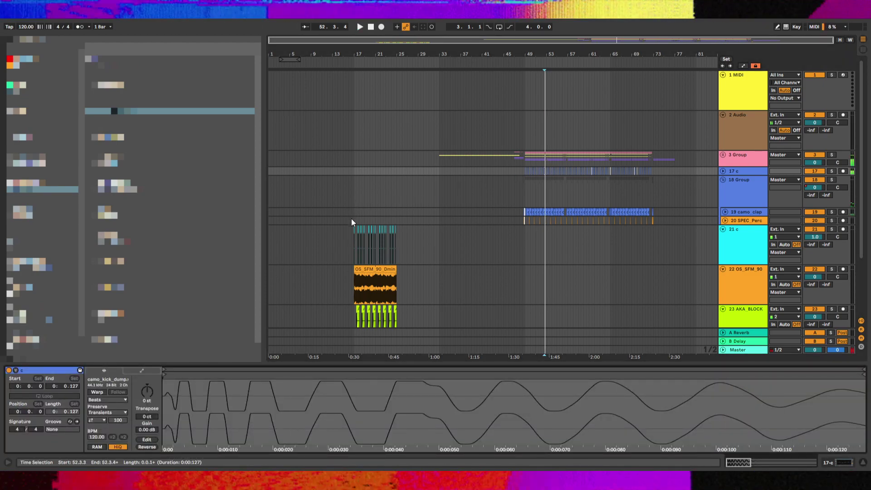
left_click(352, 220)
key("space")
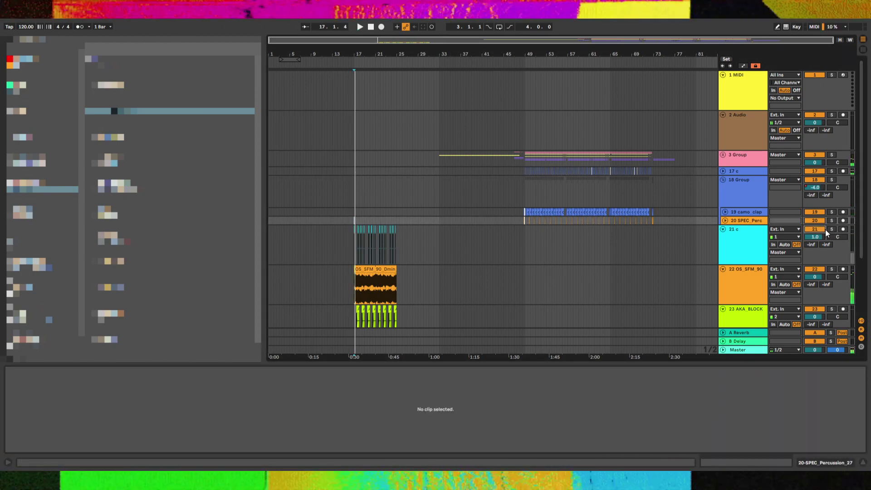
Expand the pasted kick track 17 c and check its camo_kick_dump.wav sample among the project's referenced files
left_click(723, 172)
left_click(539, 168)
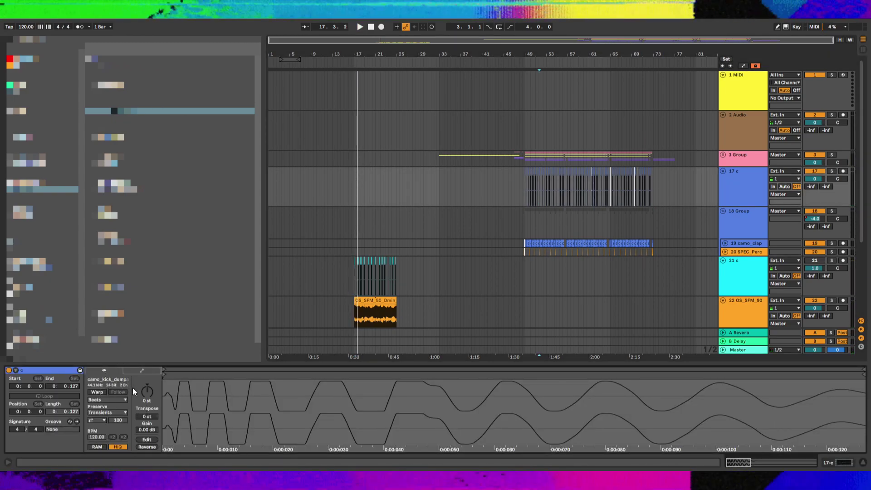
left_click(121, 380)
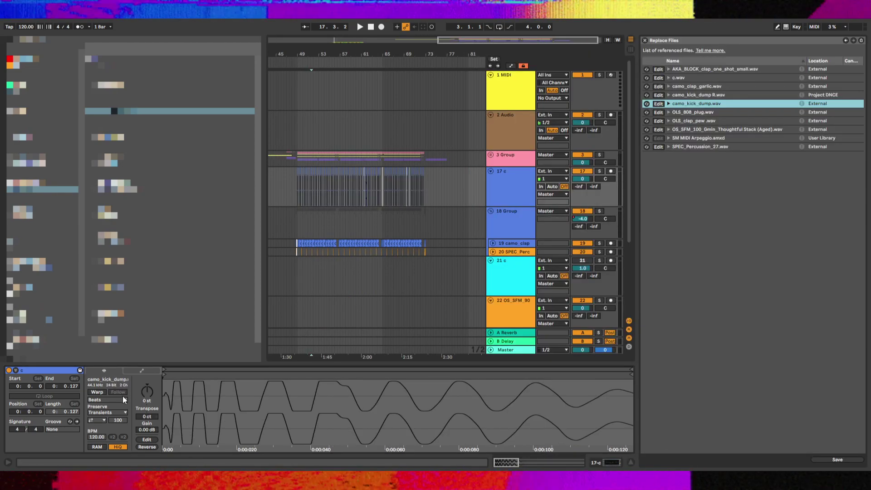
left_click(122, 396)
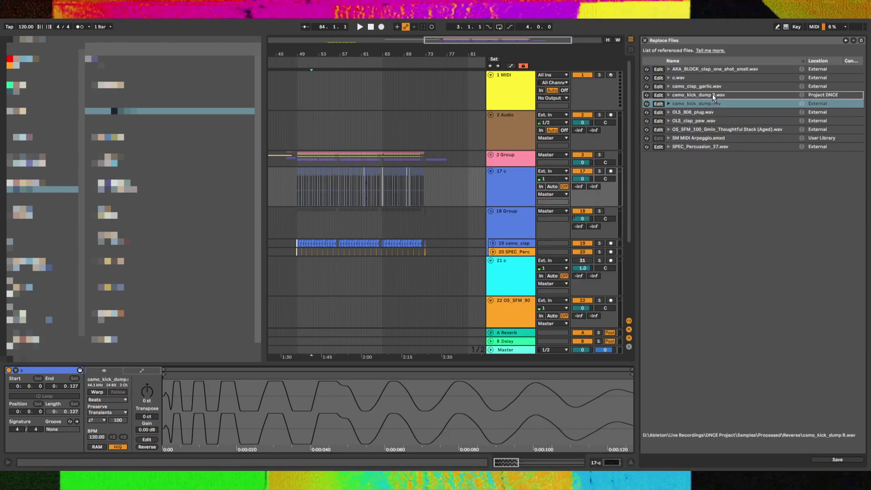
left_click(645, 40)
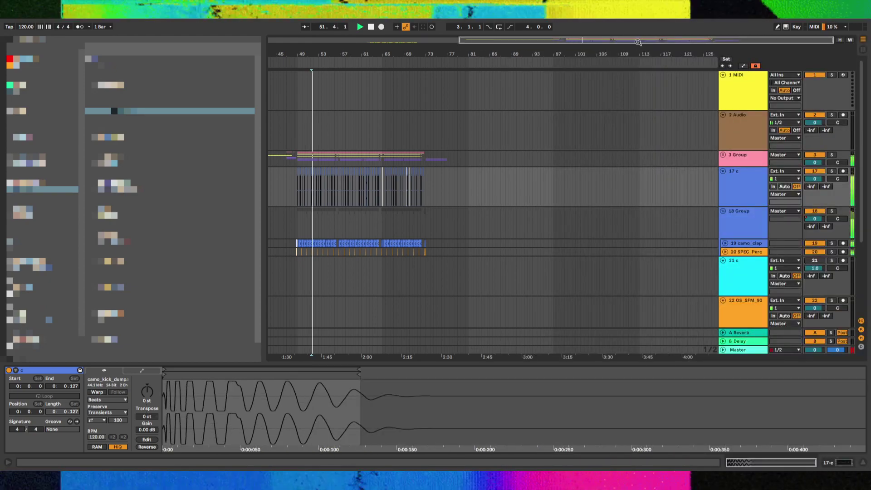
Play the beat from bar 17 with kick track 21 c active, and expand the SPEC_Percussion track
left_click_drag(459, 40, 269, 40)
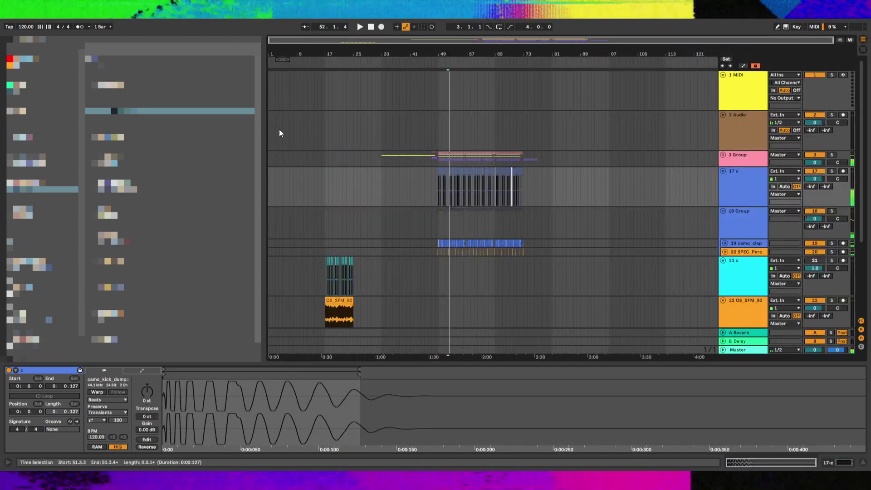
left_click(326, 232)
key("space")
key("space")
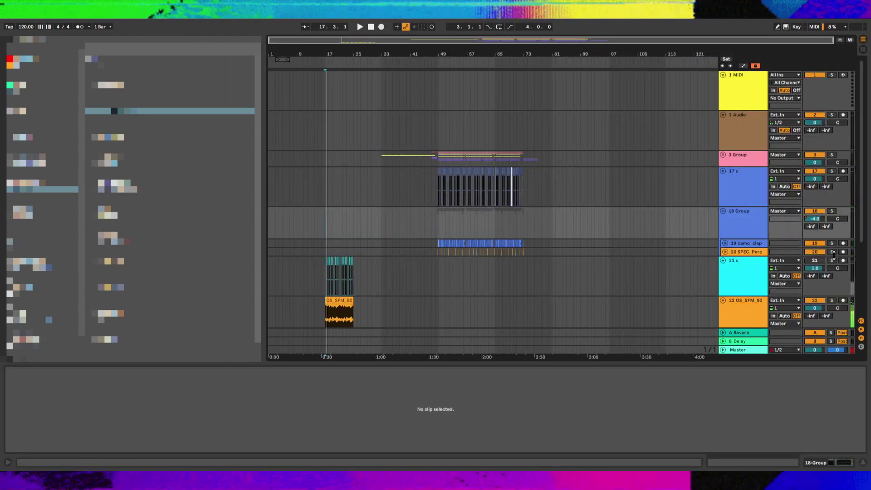
double_click(834, 252)
key("space")
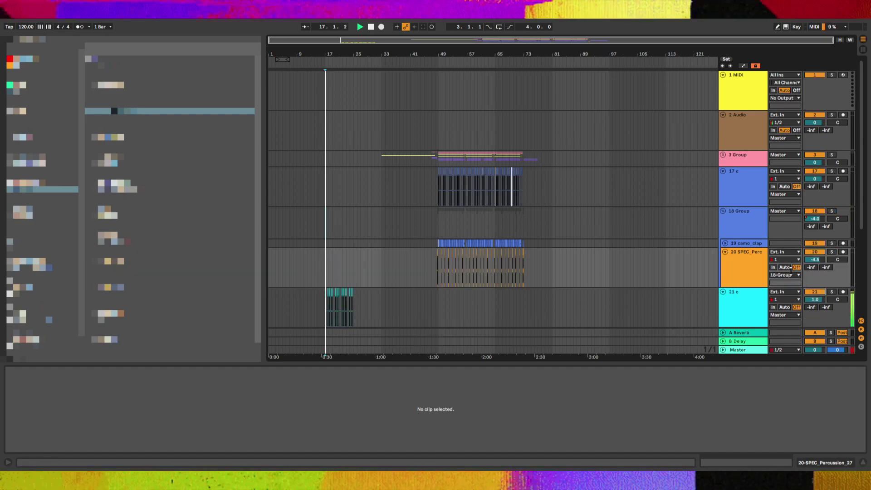
Mute the pasted kick track 17 c and collapse it together with clap group 18
left_click(816, 172)
double_click(753, 187)
double_click(750, 194)
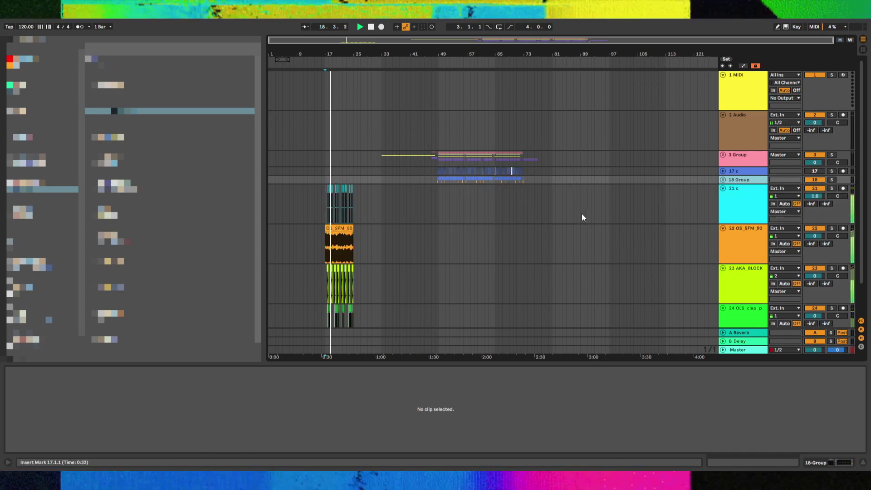
Unfold the pasted instrument group 3 and its subgroup 4 to reveal the Omnisphere and Addictive Keys tracks
left_click(734, 146)
double_click(742, 158)
key("space")
left_click(726, 155)
scroll(745, 175, "down", 1)
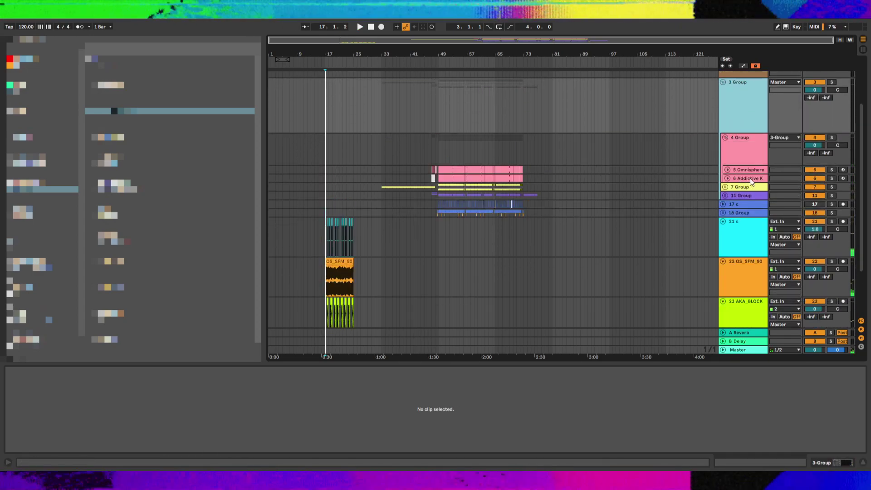
left_click(727, 171)
Copy the Omnisphere clips from bars 49–56 to bar 17 and play them with the beat
left_click(461, 170)
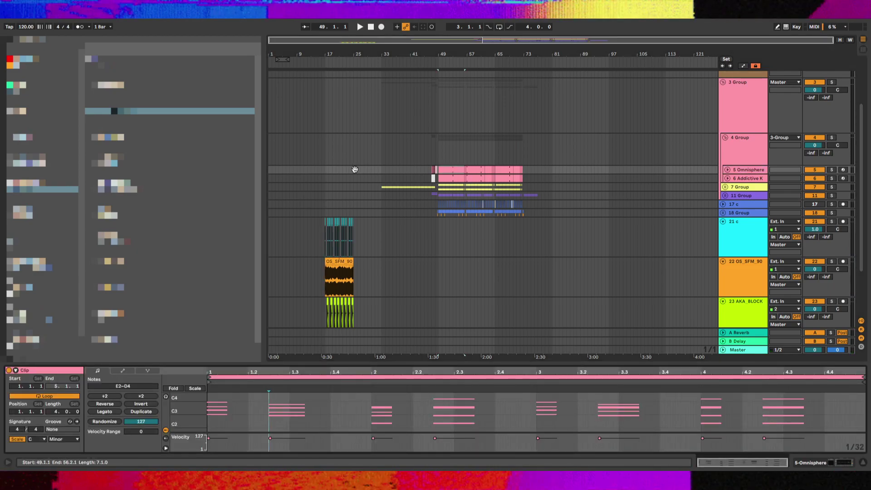
left_click(448, 169)
left_click_drag(339, 173, 334, 170)
key("space")
key("space")
key("space")
Select all notes of the copied Omnisphere clip and raise the track's volume to -4.2 dB
left_click(248, 391)
key("ctrl+a")
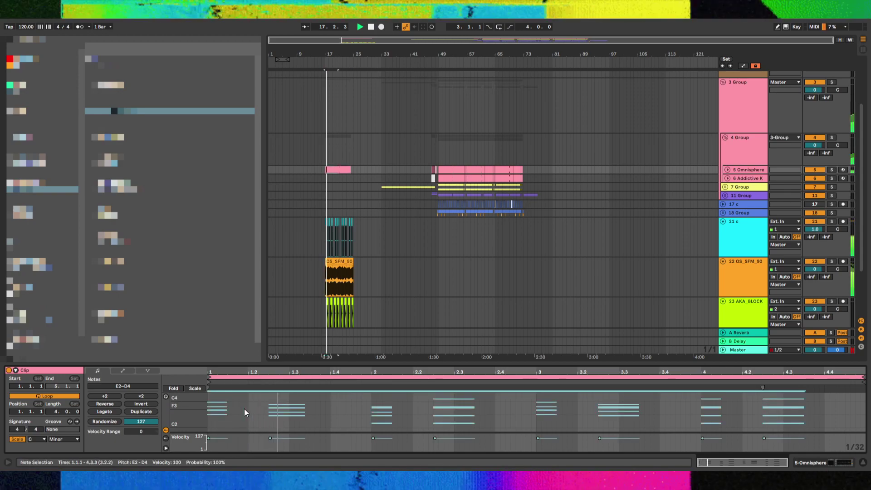
double_click(745, 170)
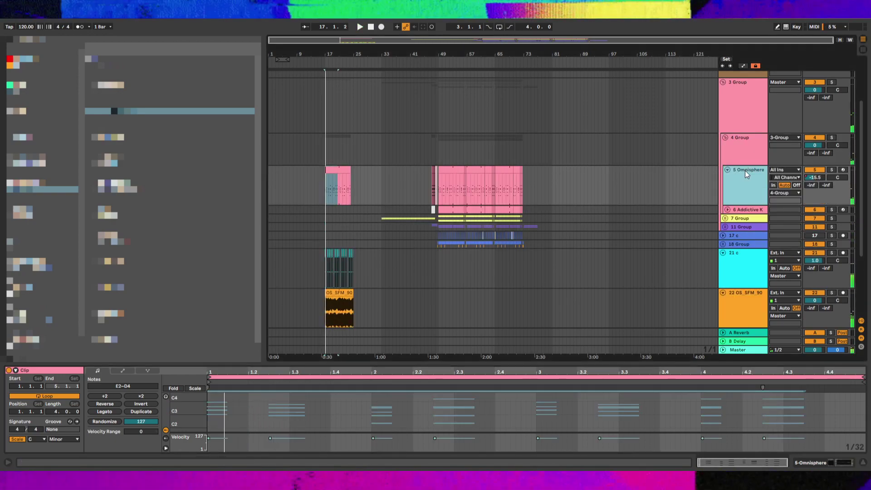
left_click_drag(815, 178, 815, 164)
key("space")
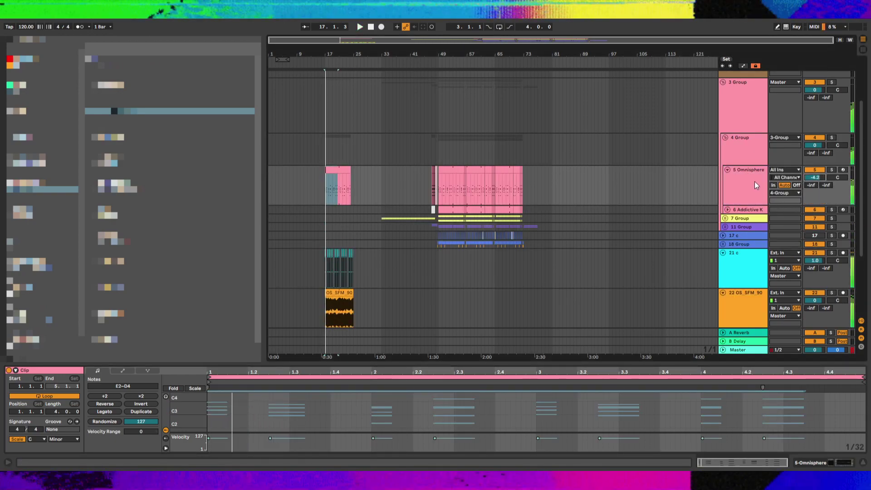
key("space")
key("space")
Show the Omnisphere track's effects and automation, and listen to the track soloed
left_click(755, 182)
left_click(831, 170)
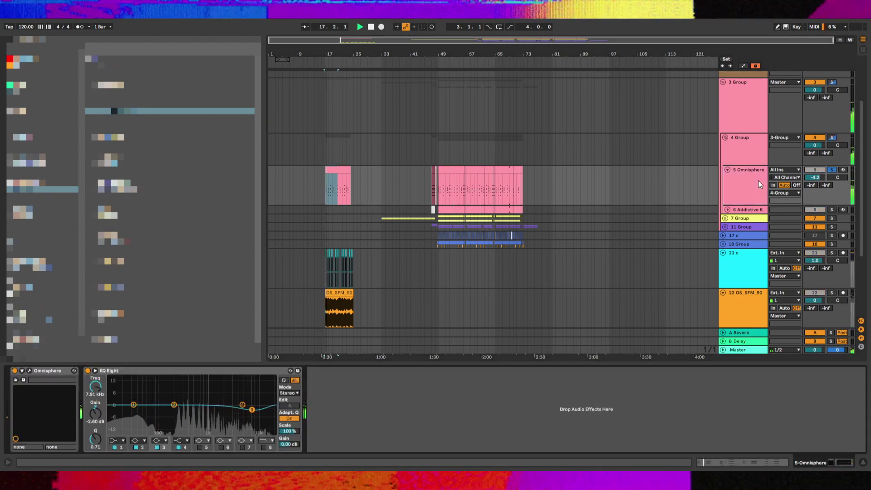
key("a")
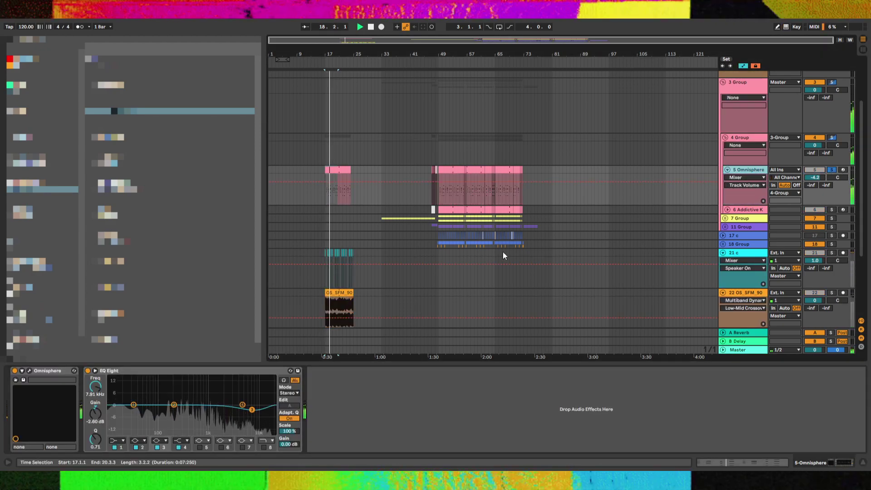
key("space")
Delete the effect rack with the two Auto Filters from group 4 and play the chords
left_click(753, 140)
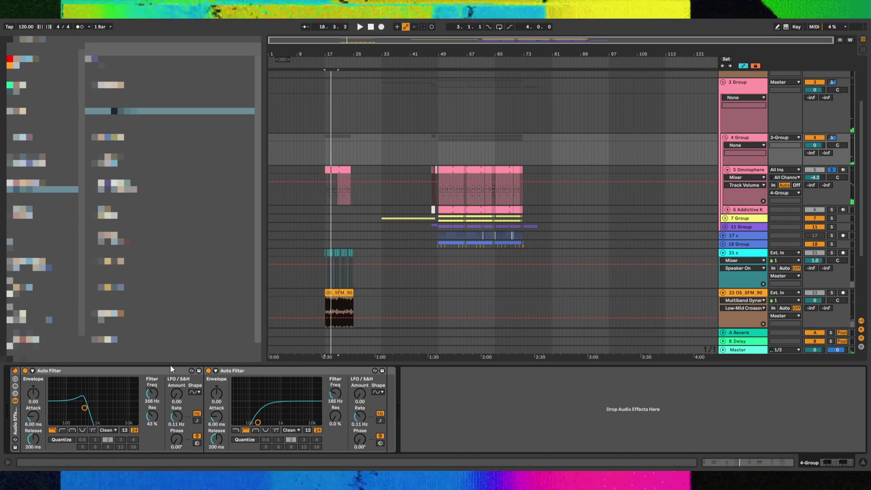
left_click(15, 419)
key("Delete")
key("space")
key("space")
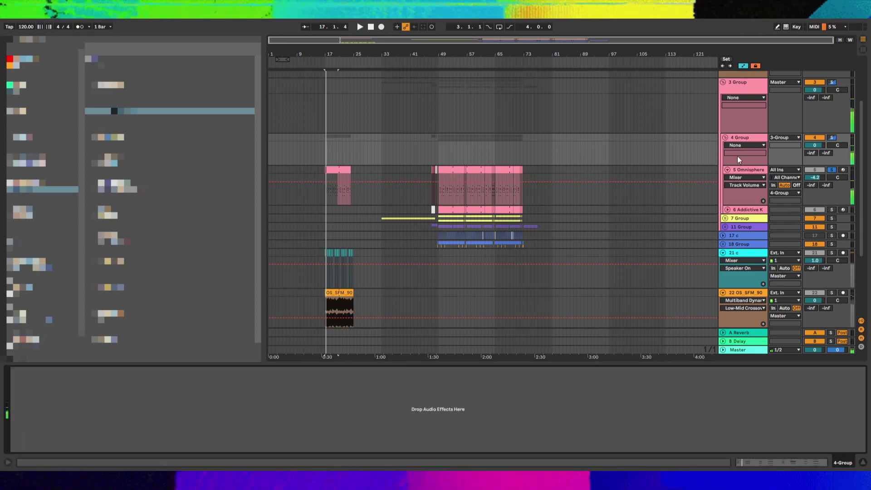
Delete the sidechain Compressor from group 3 and play the chords from bar 17
left_click(754, 92)
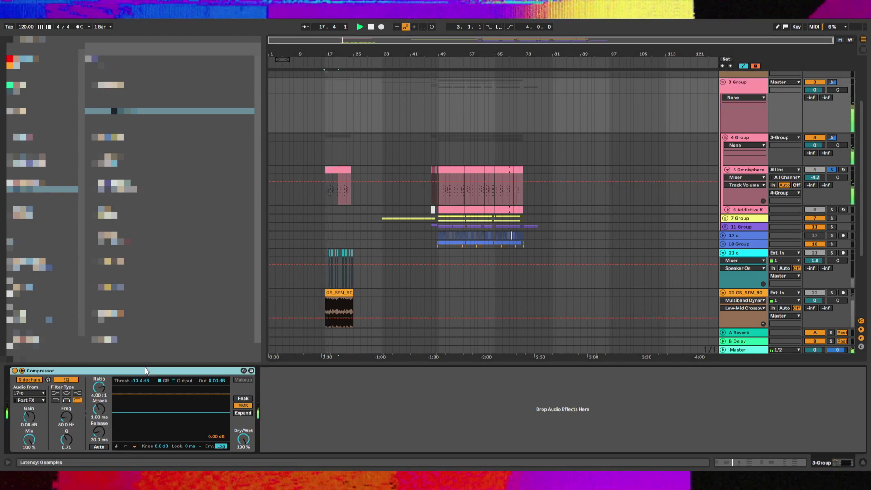
key("Delete")
key("space")
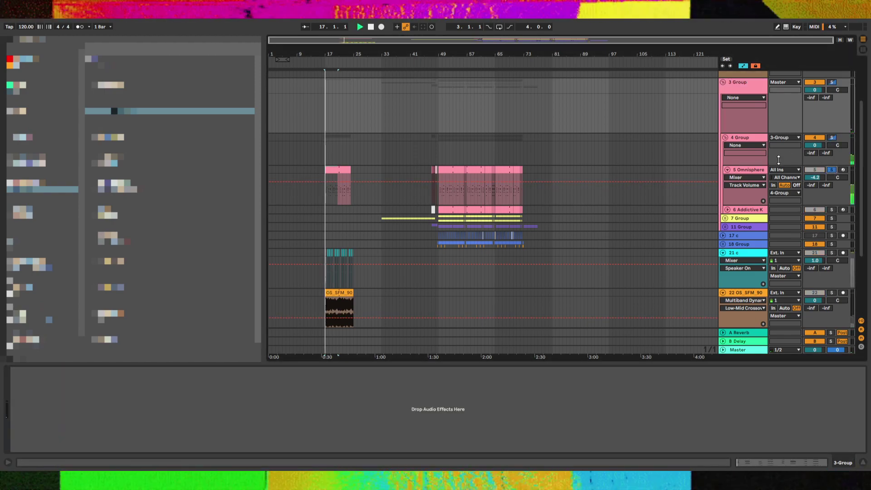
key("space")
key("space")
Copy the Addictive Keys clips from bars 49–56 to bar 17
left_click(461, 211)
key("ctrl+c")
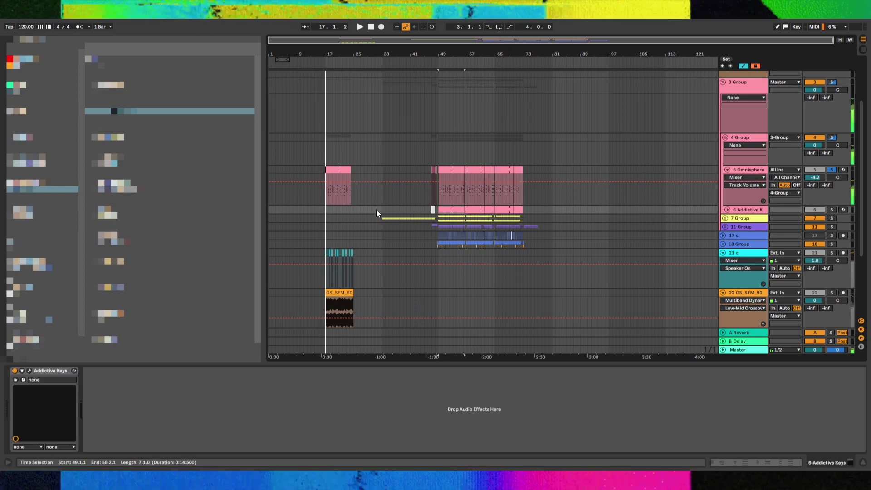
left_click(326, 207)
key("ctrl+v")
Listen to Addictive Keys soloed together with Omnisphere, mute the keys track and clear the solos
key("space")
key("space")
left_click(833, 209)
key("space")
key("space")
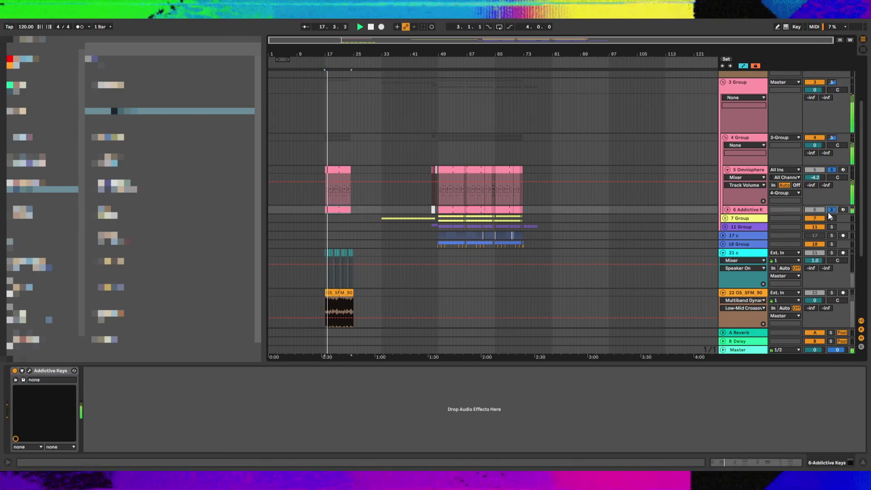
left_click(830, 210)
Open the Omnisphere clip at bar 17 and transpose all its notes up two semitones, to F#2–E4
double_click(335, 168)
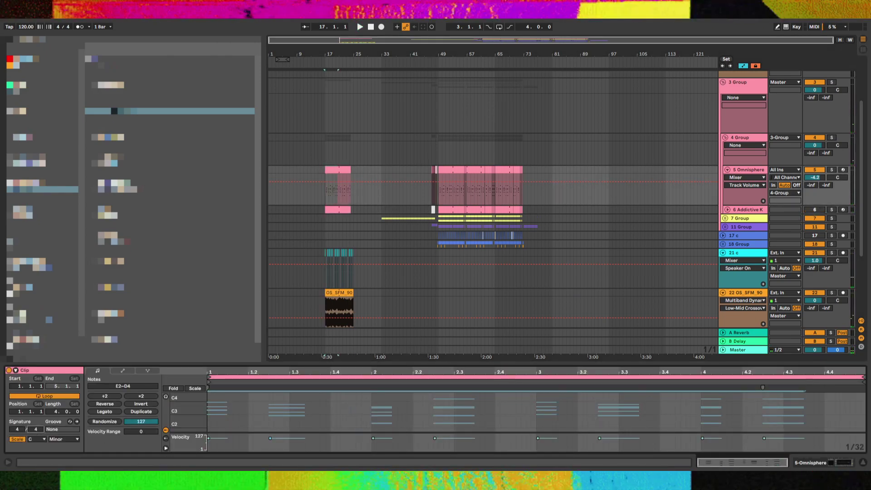
left_click(42, 394)
key("space")
left_click_drag(201, 416, 175, 407)
key("Up")
key("Up")
Set the Omnisphere clip's scale to F#/Gb Minor, show only its scale notes and play from bar 17
key("space")
key("space")
left_click(198, 388)
key("space")
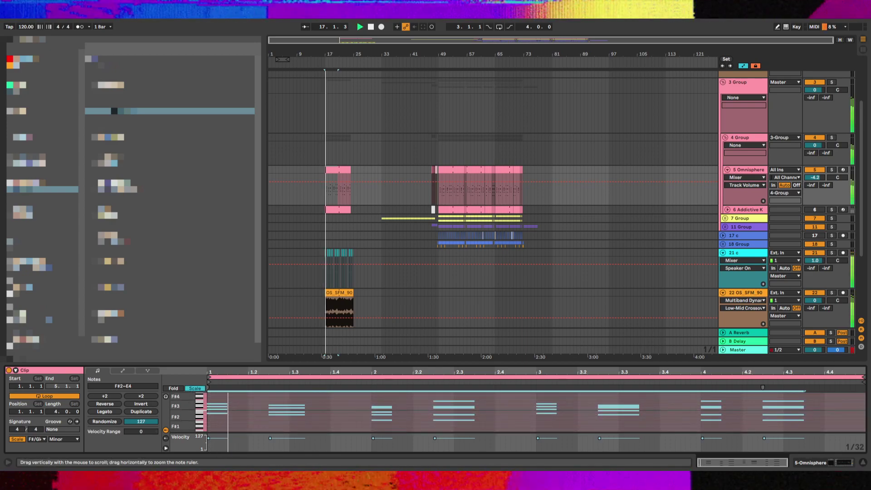
key("space")
left_click_drag(253, 396, 863, 424)
key("Delete")
key("space")
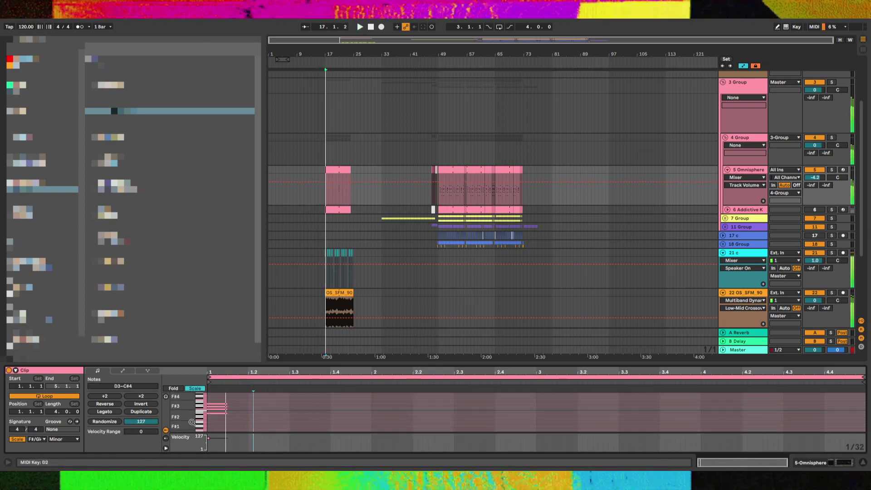
left_click_drag(233, 400, 217, 430)
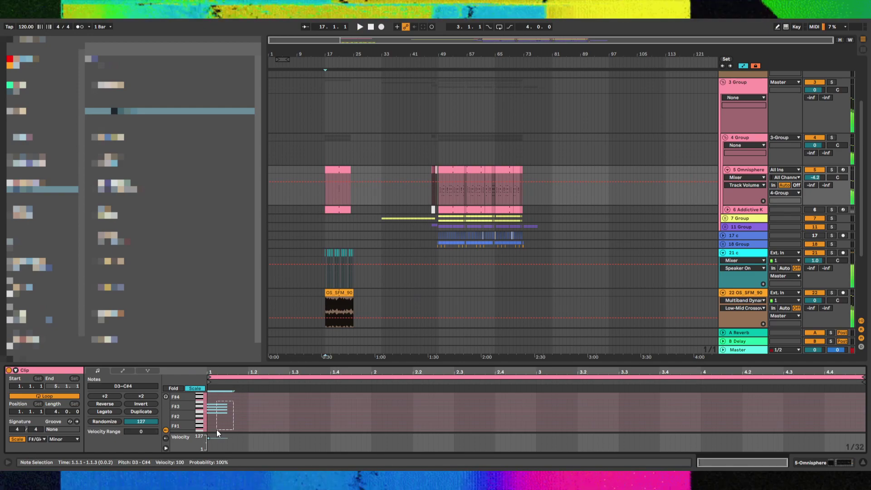
key("ctrl+z")
key("ctrl+z")
Delete every chord in the Omnisphere clip except the first one at 1.1.1
key("space")
left_click_drag(394, 400, 366, 431)
key("space")
left_click_drag(185, 406, 176, 407)
key("Delete")
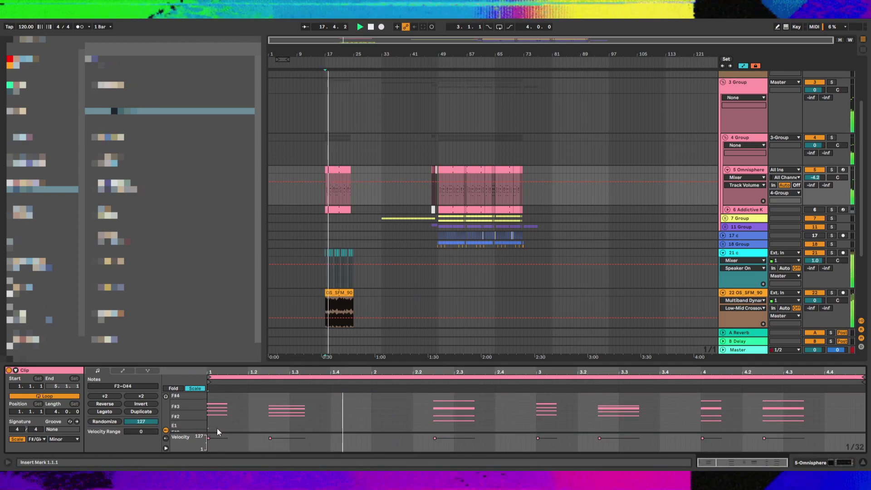
key("ctrl+a")
key("Delete")
Shift the remaining chord to F#2–A3 and nudge it to start slightly after 1.1.1, ending around 1.1.4, checking it in playback
key("space")
key("shift+Down")
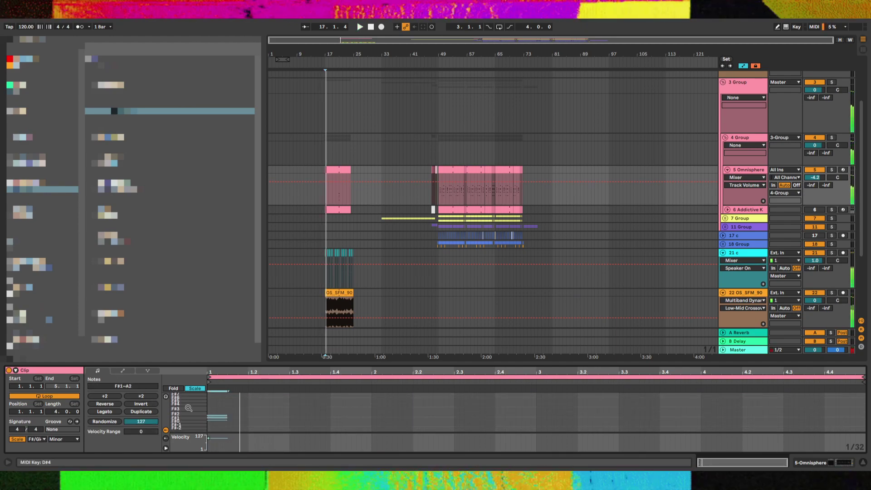
key("shift+Up")
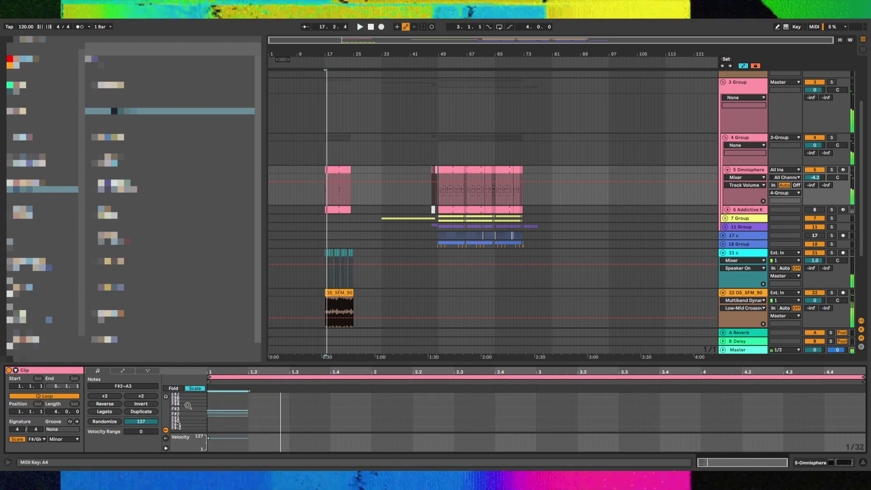
key("Right")
key("Left")
key("space")
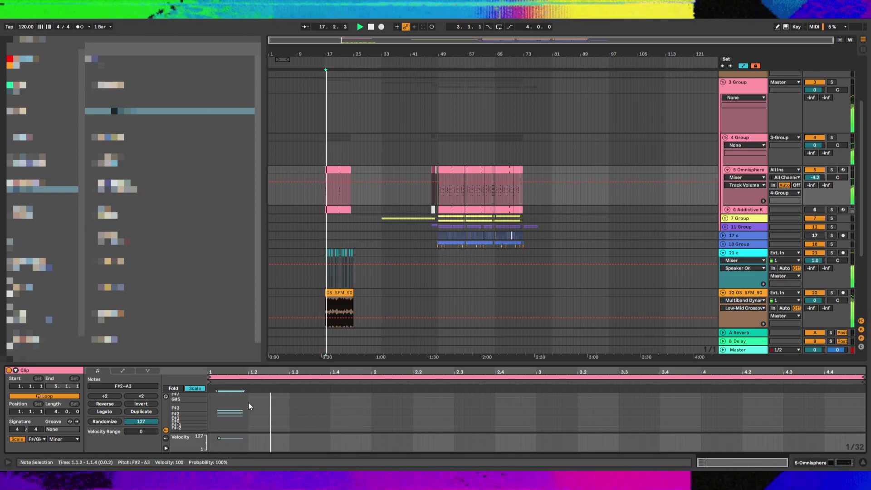
key("space")
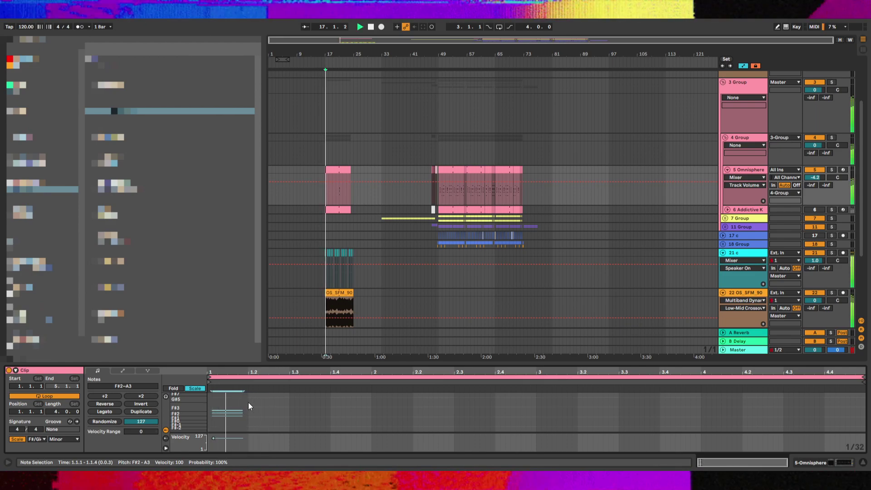
Paste a copy of the F#2–A3 chord at 1.2.3 and fine-tune the first chord's timing
left_click(268, 402)
left_click(295, 398)
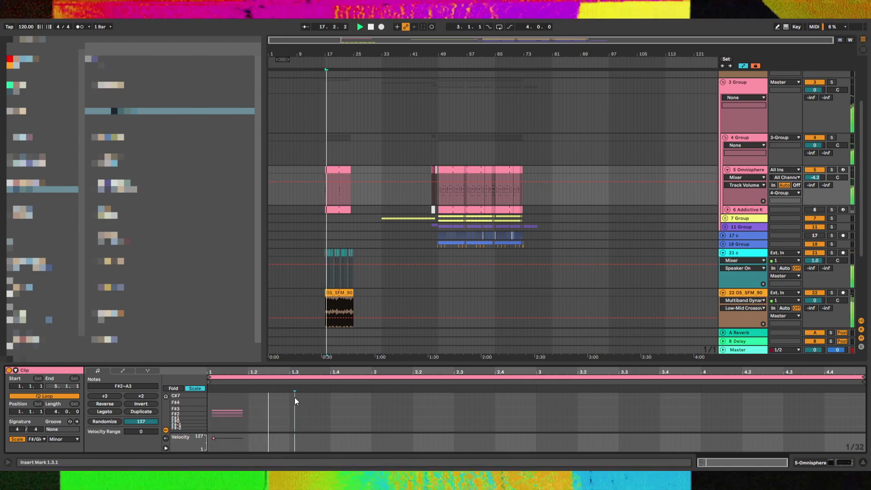
key("ctrl+v")
key("space")
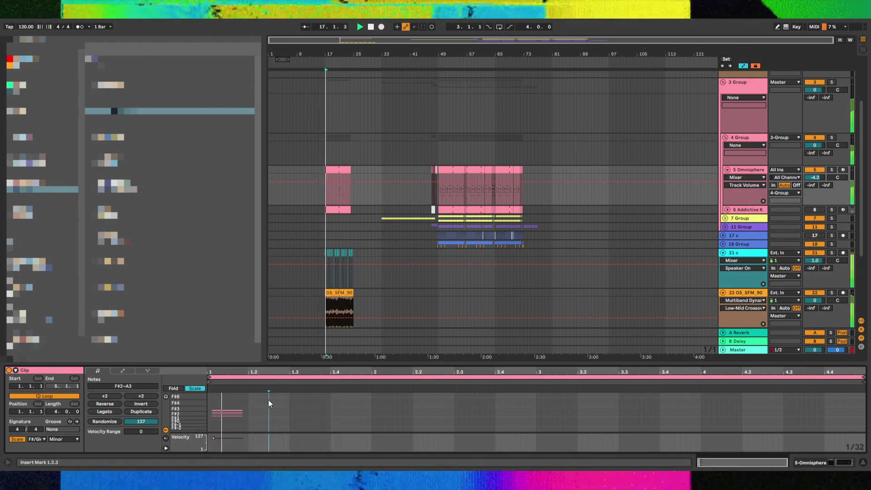
key("Left")
key("Left")
key("Left")
left_click_drag(264, 400, 211, 439)
key("space")
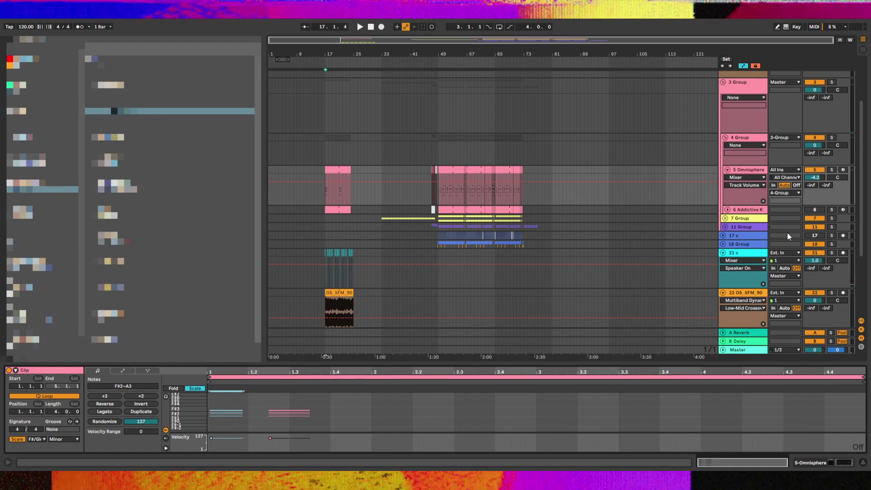
Solo the Omnisphere track, switch on the metronome and play from bar 17
key("space")
left_click(831, 170)
left_click(749, 169)
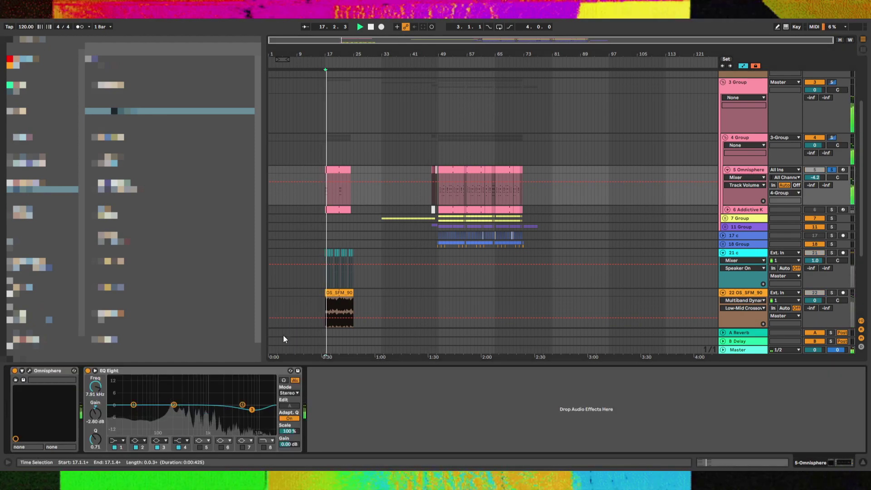
key("o")
key("space")
key("space")
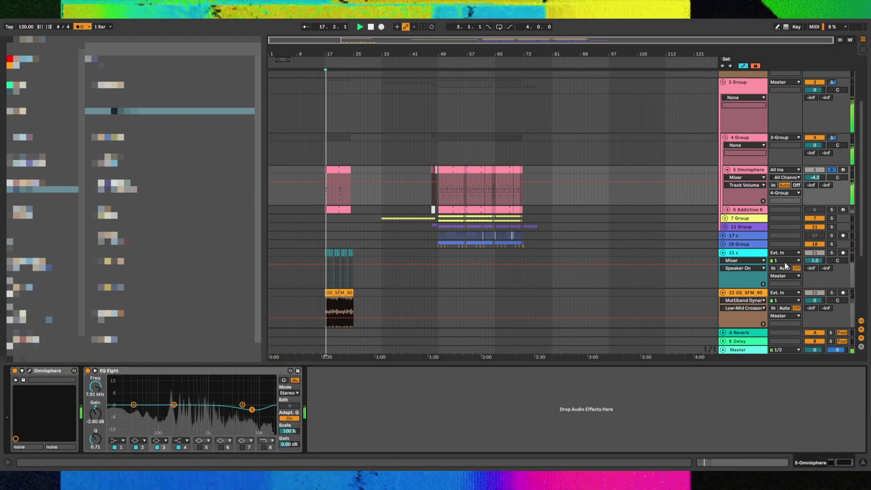
Add tracks 21 and 22 to the Omnisphere solo and play them together
left_click(832, 253, "ctrl")
left_click(833, 292, "ctrl")
key("space")
key("space")
scroll(829, 290, "down", 1)
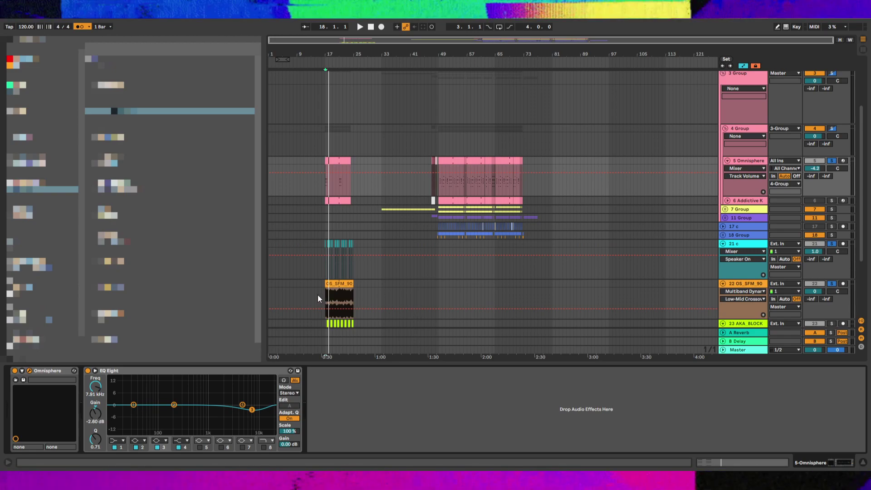
Replay the three soloed tracks from bar 17 several times to judge where the next chords should fall
key("space")
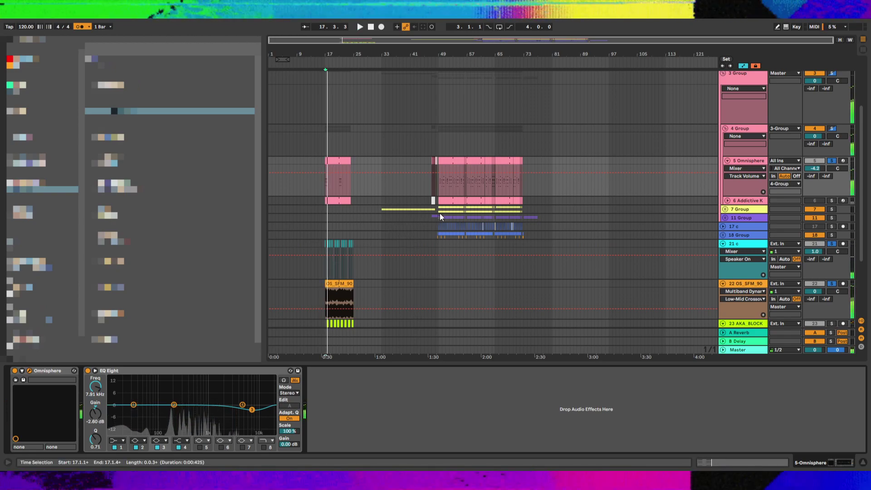
key("space")
key("space")
key("space")
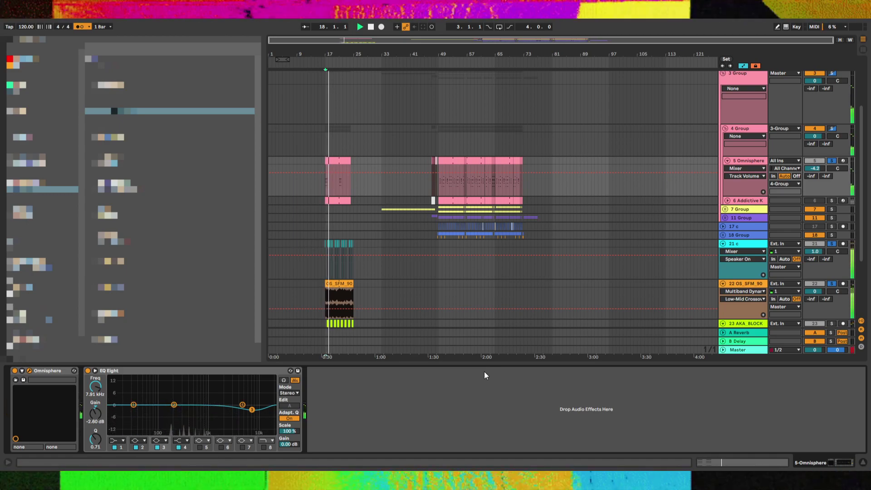
key("space")
key("space")
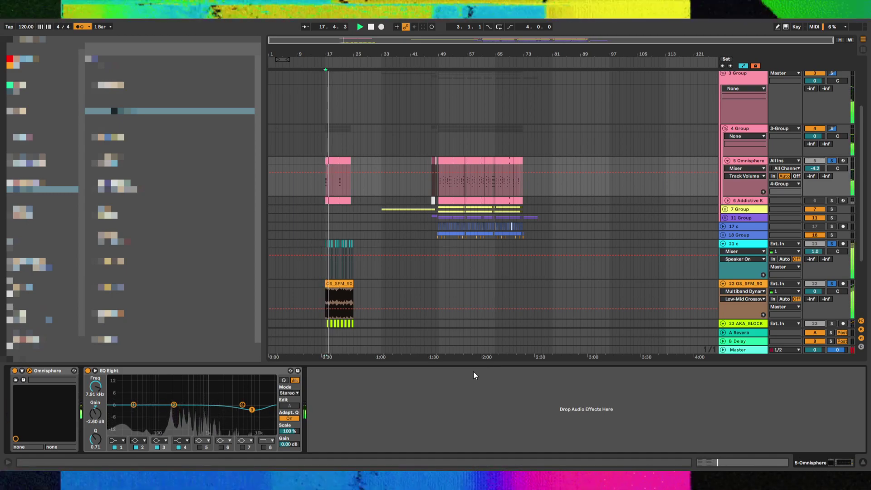
key("space")
key("space")
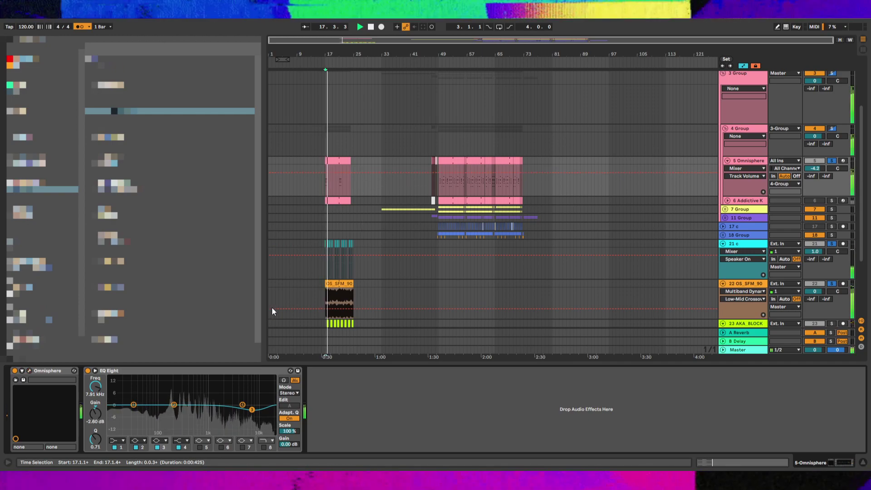
Reopen the Omnisphere clip at bar 17, place a copy of the chord at 2.2.1 and lower its top note to G#3
double_click(338, 161)
key("space")
key("space")
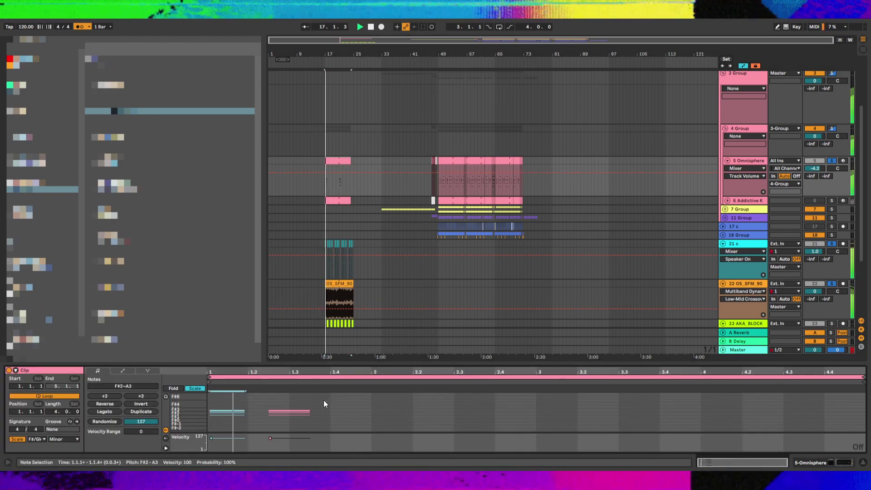
double_click(413, 411)
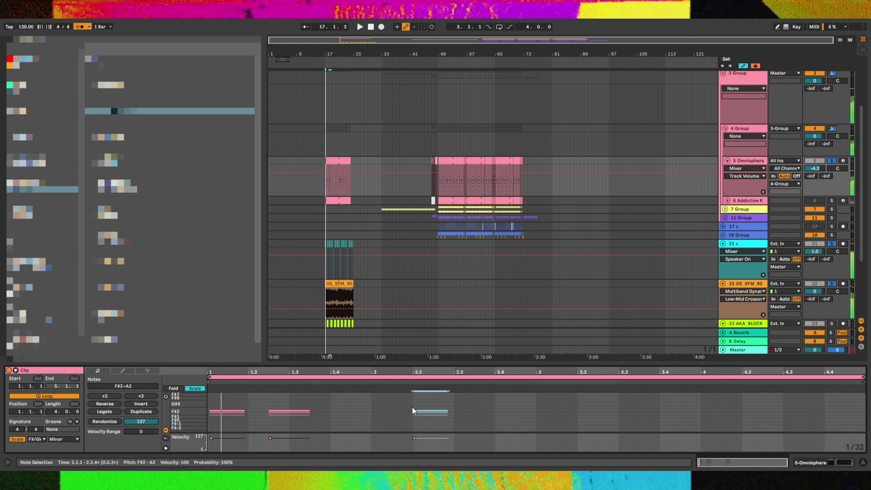
left_click_drag(214, 400, 455, 410)
key("space")
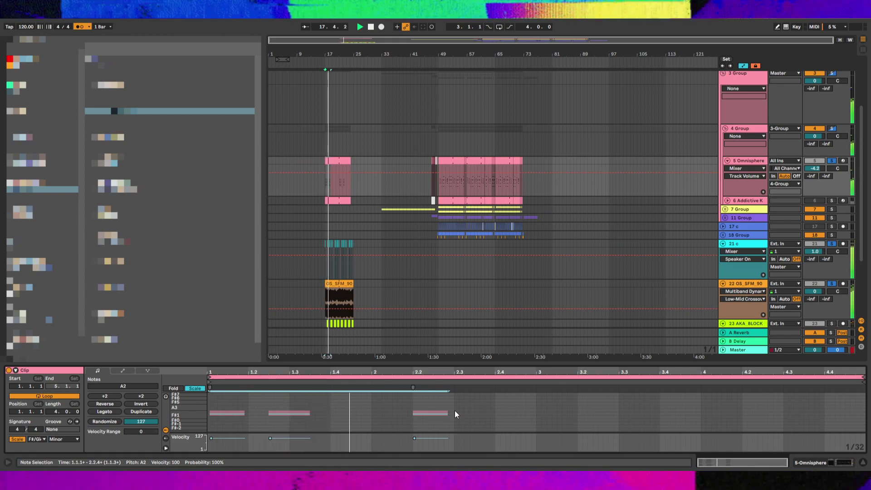
left_click(437, 434)
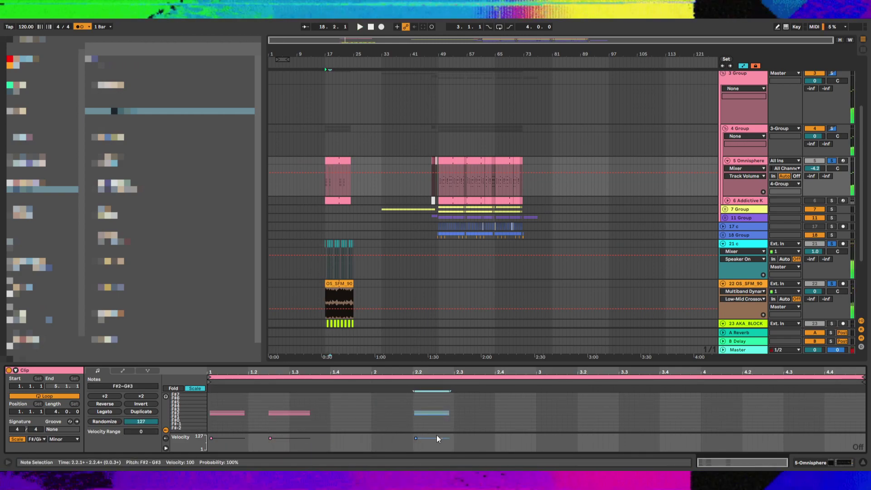
key("space")
Copy the 2.2.1 chord to 2.4.1 and lengthen the copy so it ends around 3.1.1
left_click(449, 406)
mouse_move(455, 406)
left_mouse_down()
mouse_move(408, 423)
mouse_move(415, 399)
left_mouse_up()
key("ctrl+c")
key("space")
key("space")
left_click(494, 401)
key("ctrl+v")
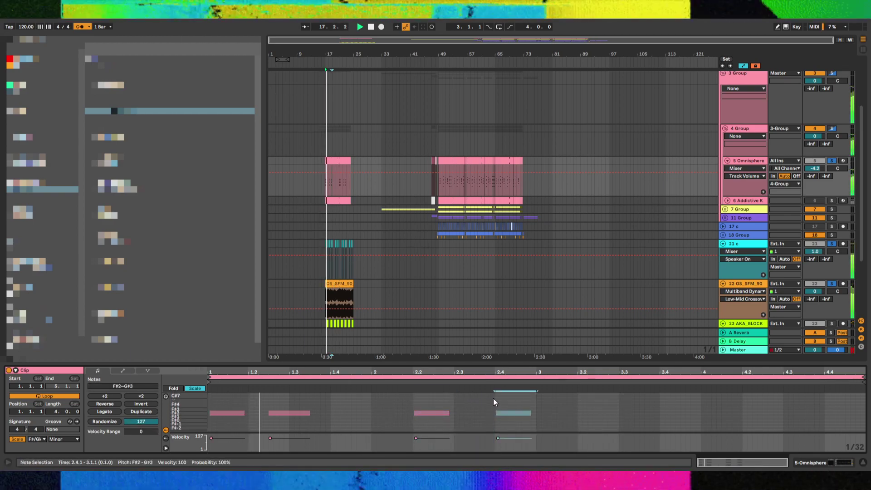
key("shift+Right")
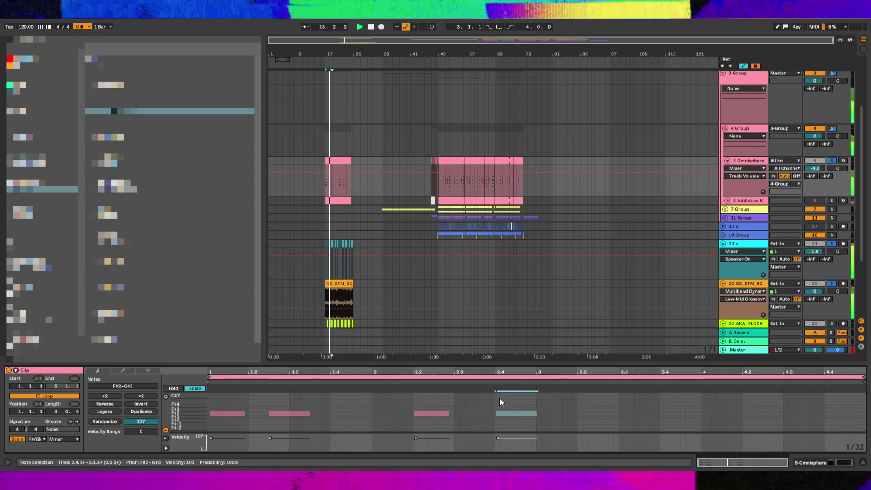
Split the top note of the 2.4.1 chord near 2.4.3, with A3 in its first half and G#3 in its second
key("plus")
key("plus")
key("space")
left_click_drag(502, 404, 482, 412)
left_click(166, 398)
key("Up")
key("space")
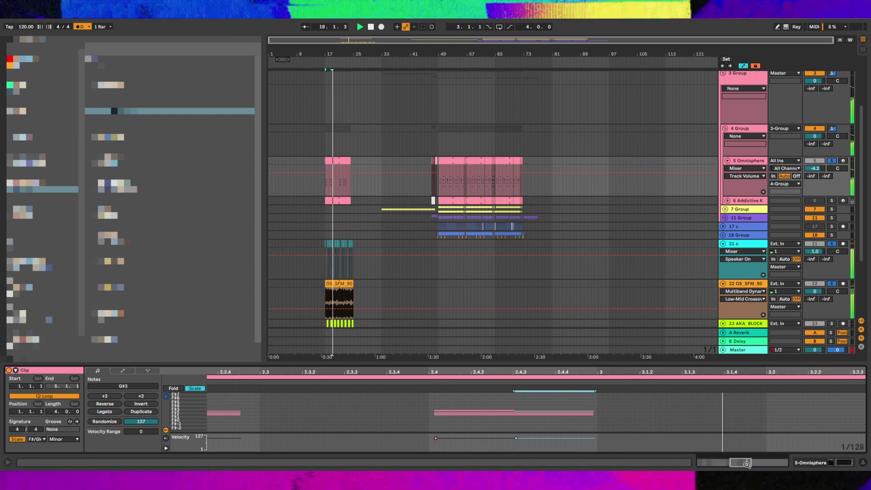
Play the whole chord clip from bar 17 and check the A3 top notes of the first two chords
scroll(622, 436, "down", 5)
key("space")
key("space")
key("ctrl+a")
left_click_drag(281, 400, 308, 411)
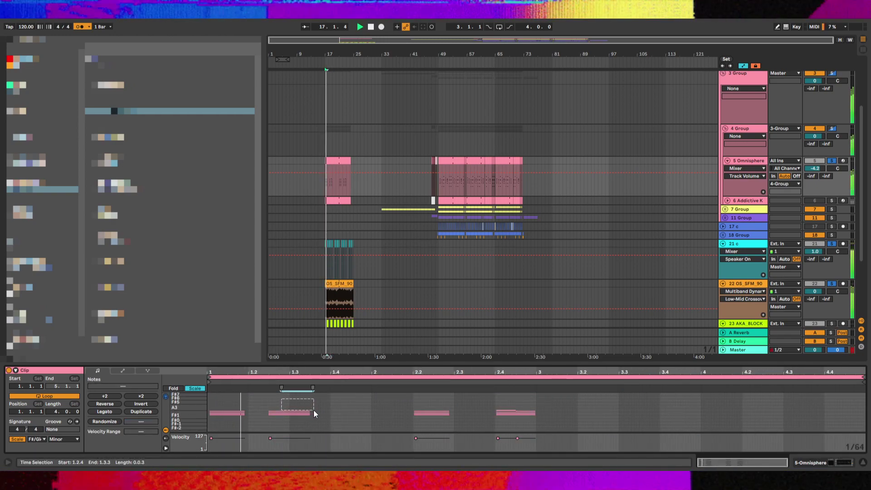
key("space")
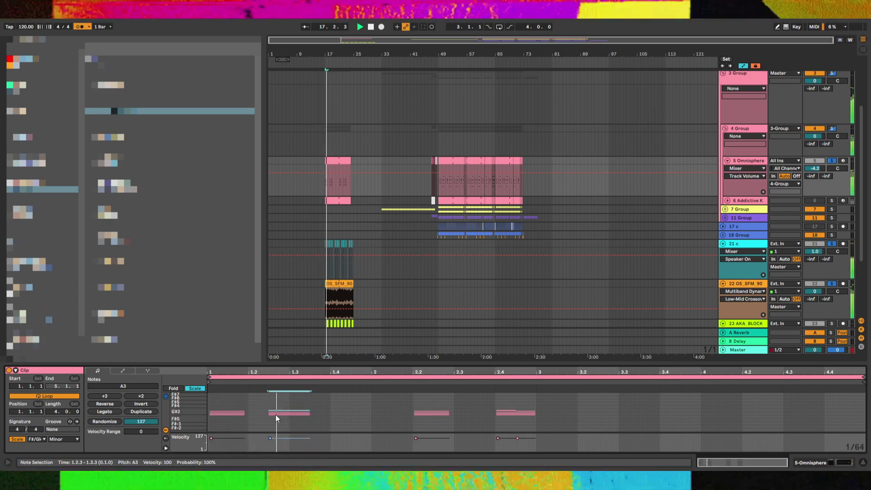
left_click(228, 411)
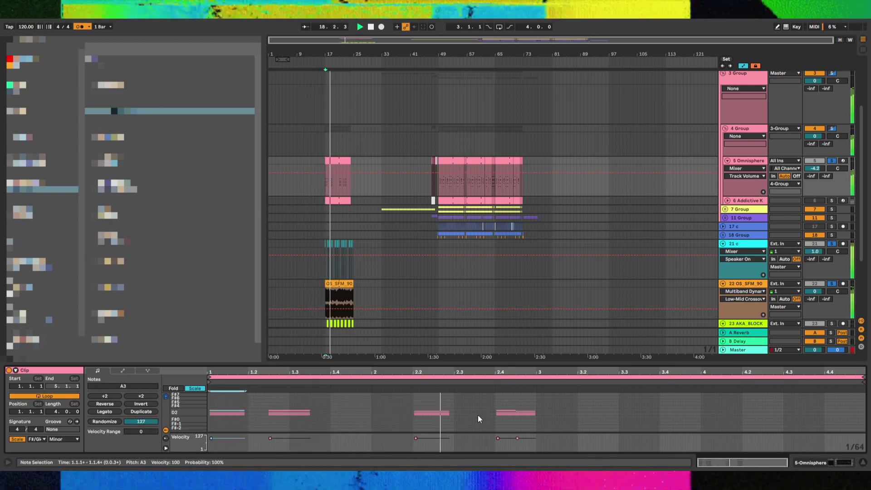
key("ctrl+a")
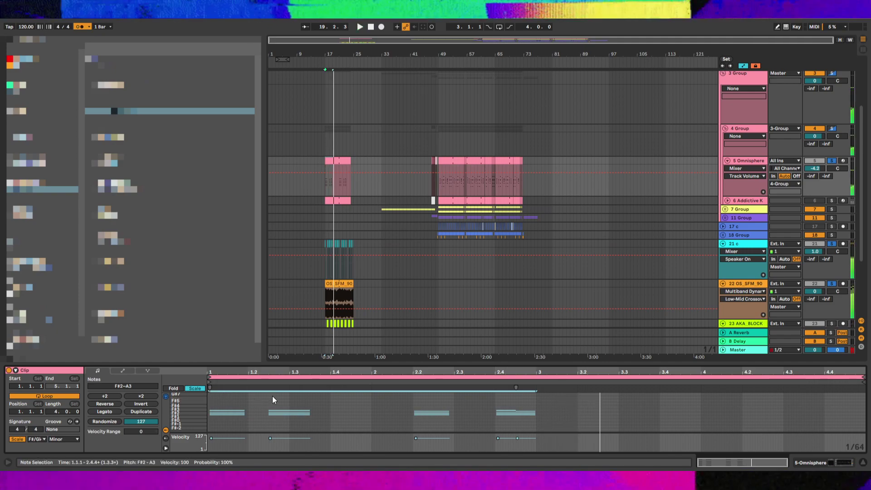
Move the last chord's notes, except the split-off G#3, earlier to just after 2.3.3 and lengthen them to about 2.4.4
left_click(508, 413)
key("Left")
key("Left")
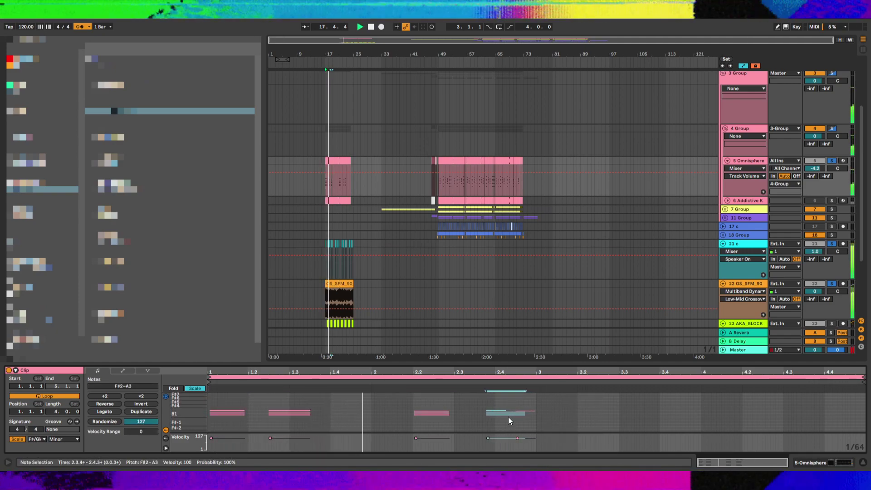
key("Left")
key("shift+Right")
key("shift+Right")
key("shift+Right")
key("shift+Right")
key("shift+Right")
key("shift+Right")
key("shift+Right")
key("shift+Right")
key("Left")
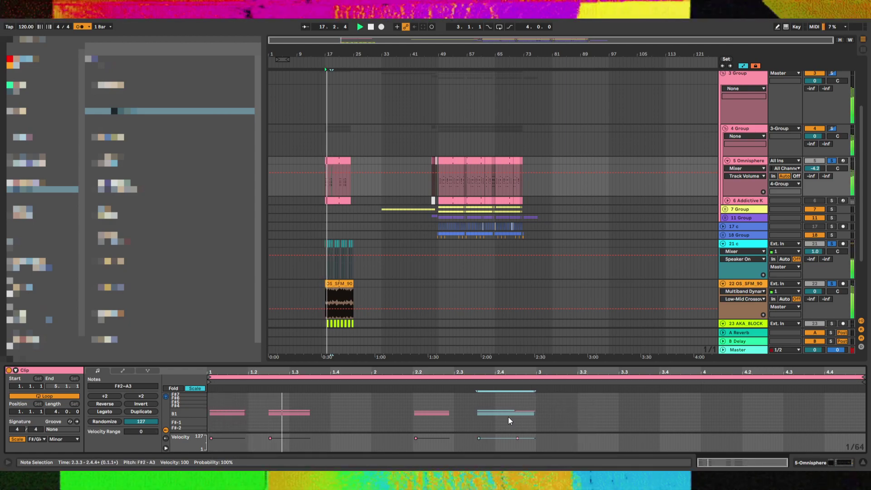
key("shift+Right")
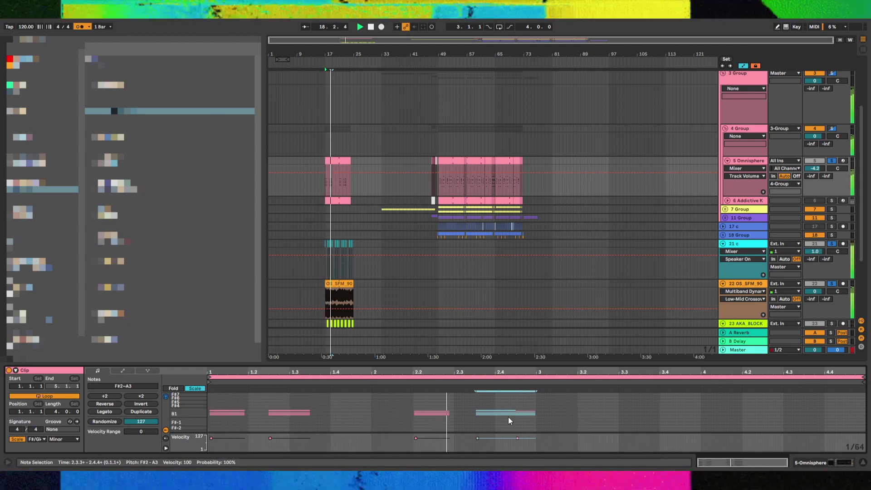
left_click(514, 410)
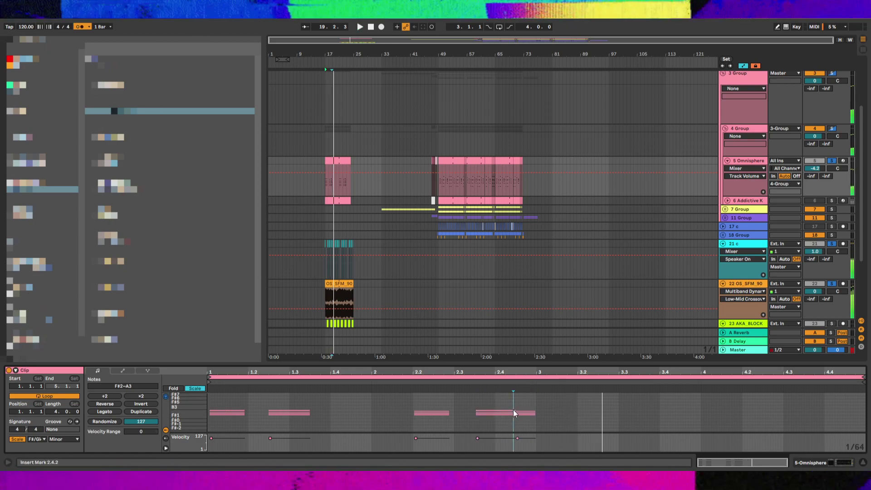
Copy track 22's Effectrix with its Absolute Stretch preset to the end of the Omnisphere chain and reopen the chord clip at bar 17
double_click(735, 285)
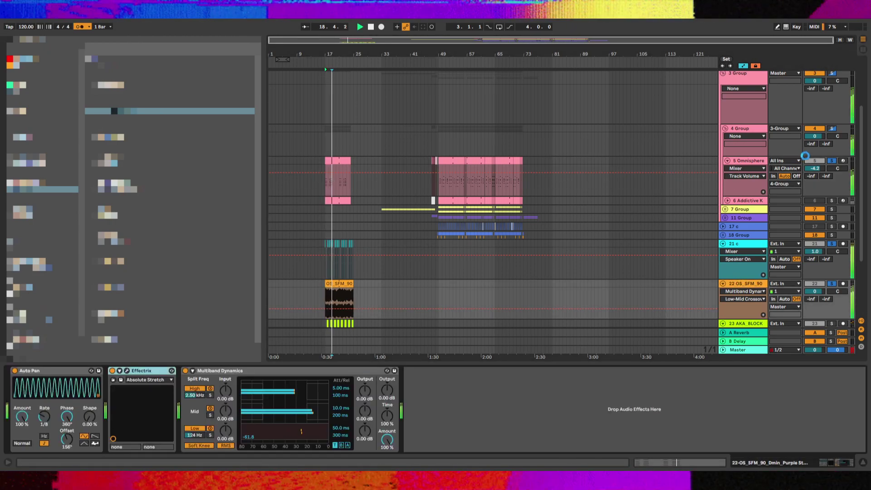
left_click(803, 155)
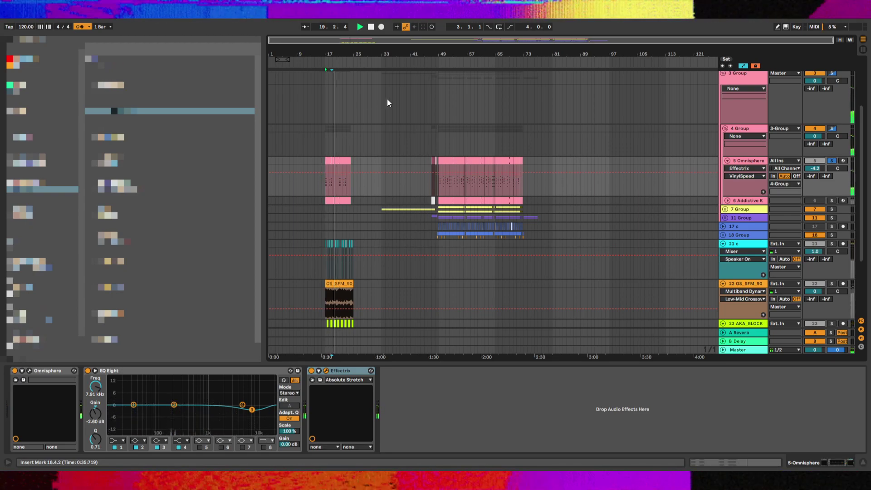
left_click(332, 157)
double_click(332, 157)
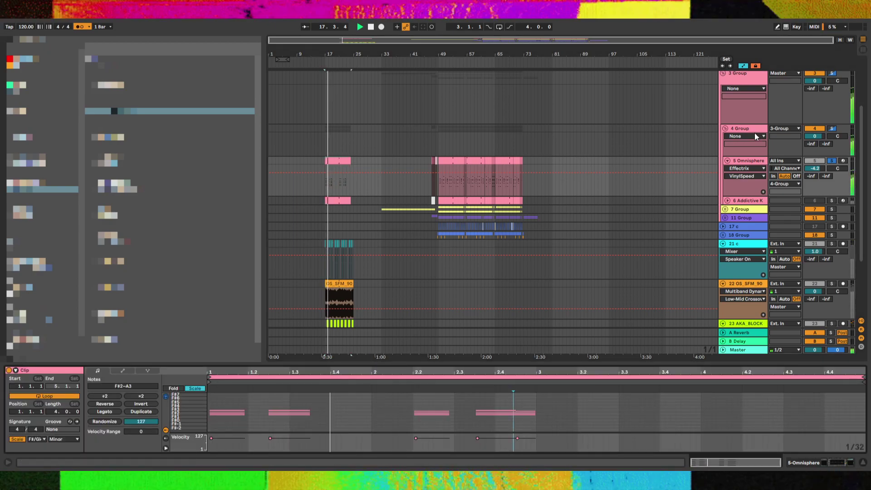
Open Effectrix on the Omnisphere track, replay the soloed chords and unsolo the track
left_click(747, 162)
left_click(326, 371)
key("space")
key("space")
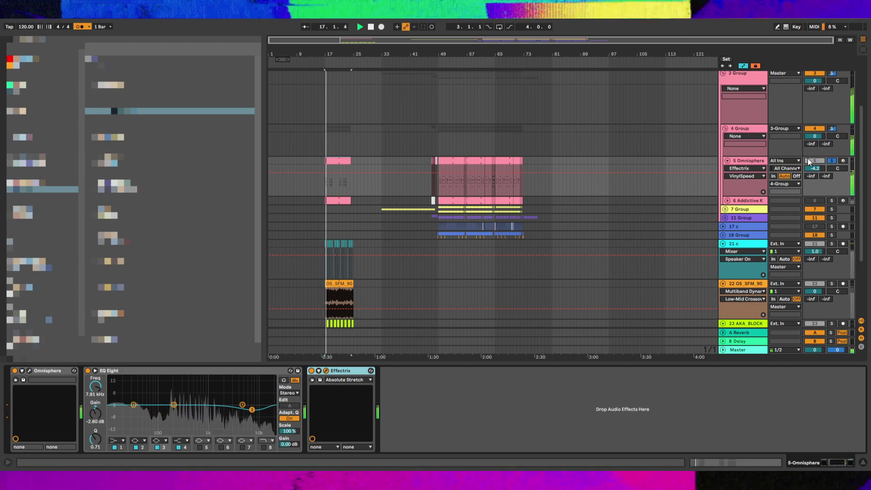
left_click(832, 161)
left_click(383, 100)
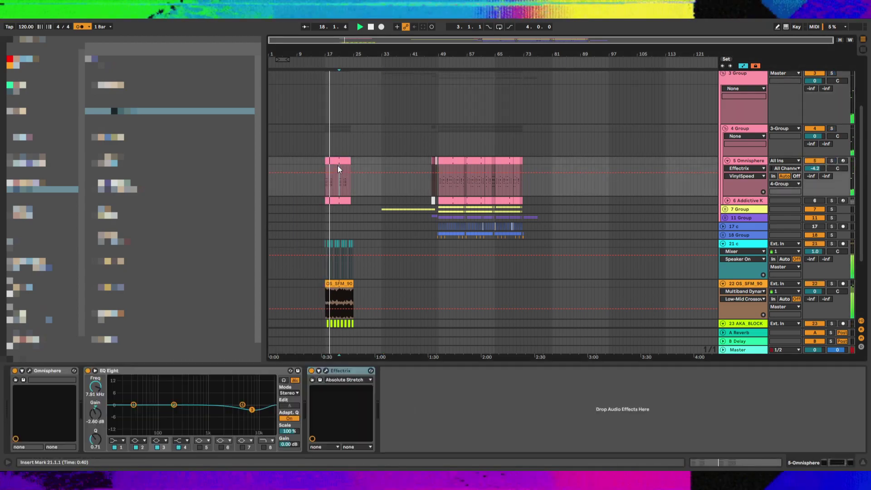
Duplicate all notes of the chord clip to 3.1.1 and transpose the copy down to the range B1 to D3
left_click(341, 160)
key("ctrl+a")
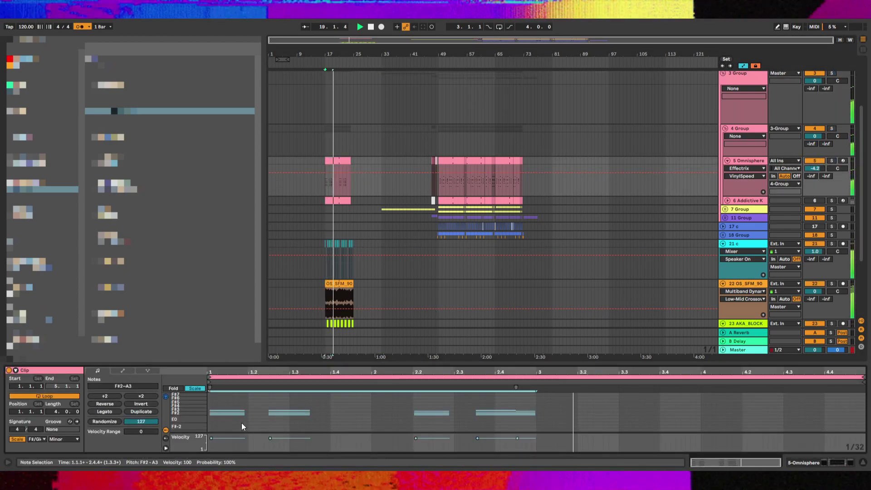
key("ctrl+d")
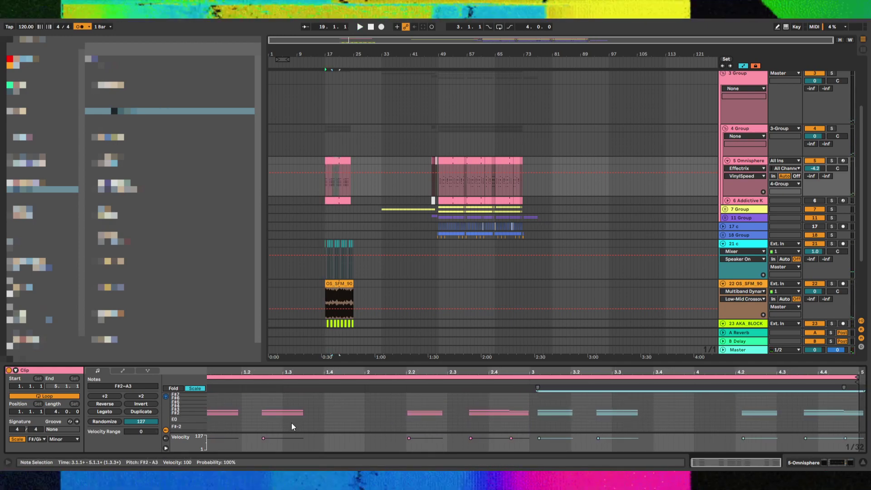
key("Delete")
key("ctrl+v")
key("Down")
key("Down")
key("Down")
key("Down")
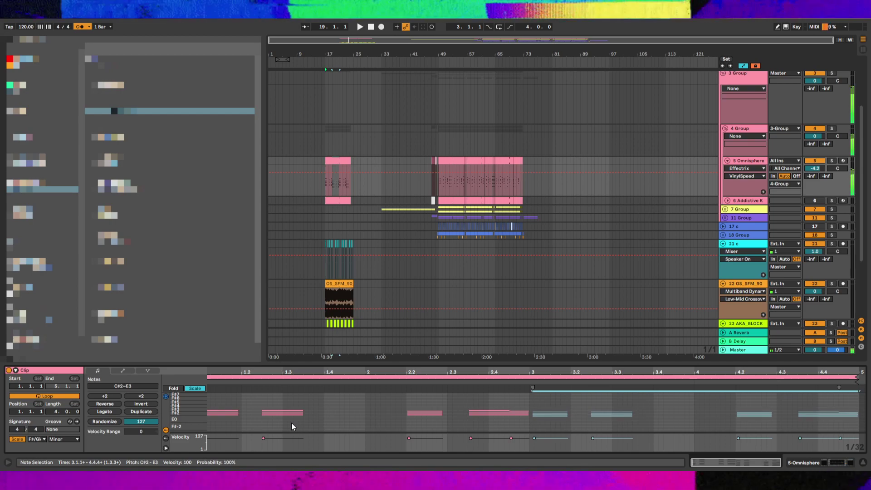
key("space")
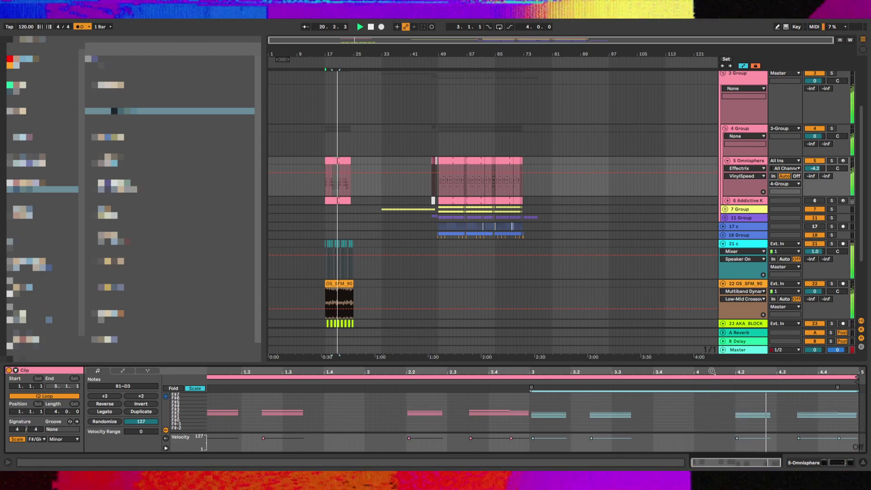
Align all notes in the chord clip to the grid and extend the Omnisphere clip to bar 25
left_click_drag(507, 402, 200, 427)
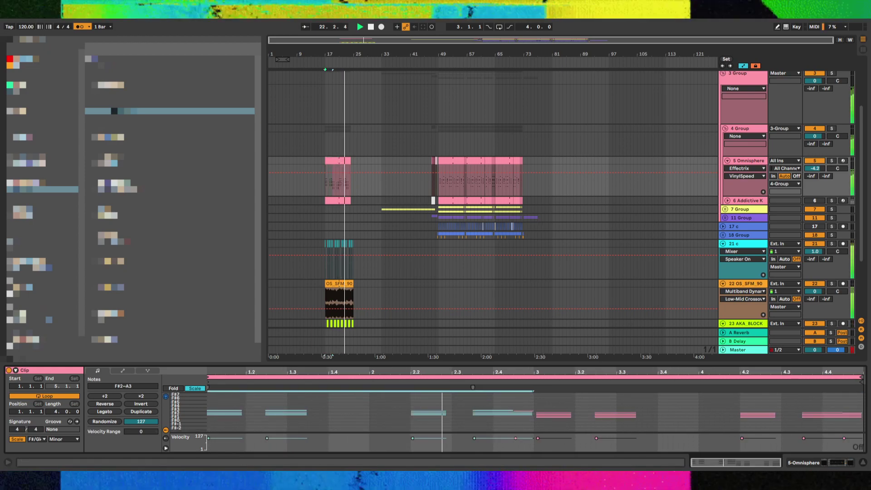
left_click(535, 403)
key("ctrl+a")
left_click(525, 401)
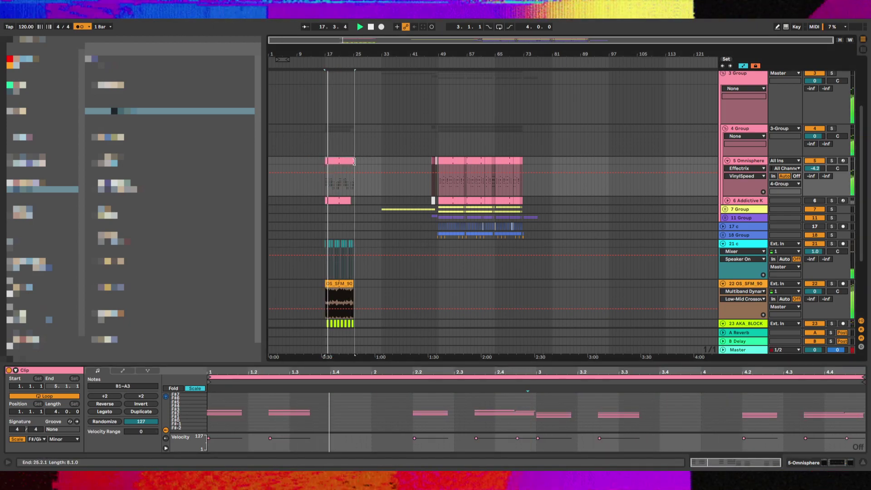
left_click_drag(351, 161, 353, 161)
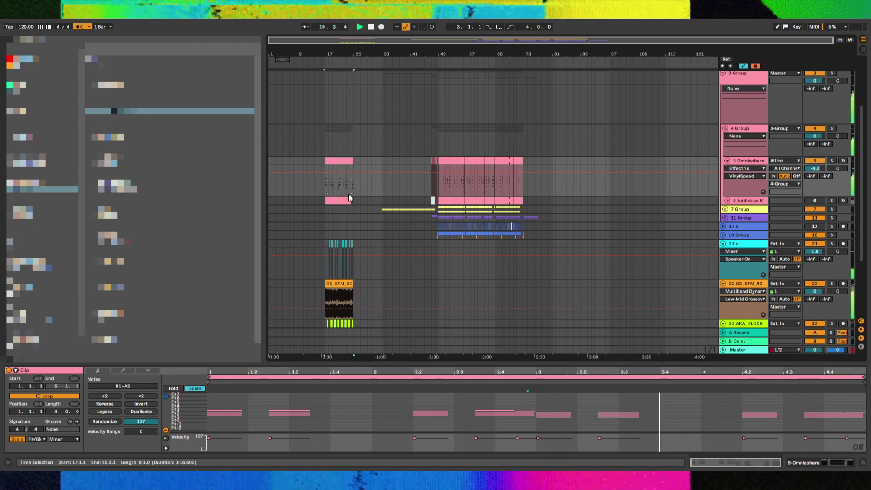
Extend the Addictive Keys clip to bar 25 and delete the old Omnisphere and Addictive Keys clips between bars 44 and 75
left_click(351, 201)
left_click_drag(346, 201, 350, 201)
key("ctrl+z")
key("ctrl+z")
left_click_drag(416, 181, 530, 198)
key("Delete")
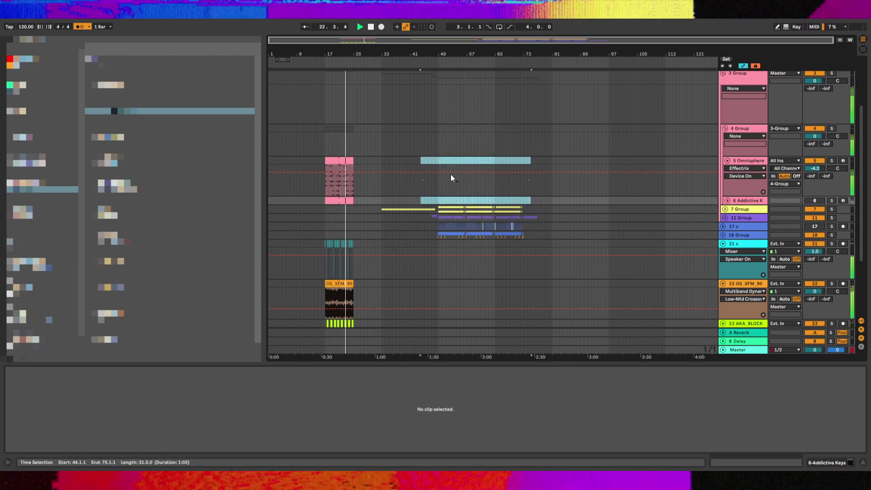
Solo the Omnisphere track, open its extended chord clip and play the full progression from bar 17
left_click(339, 198)
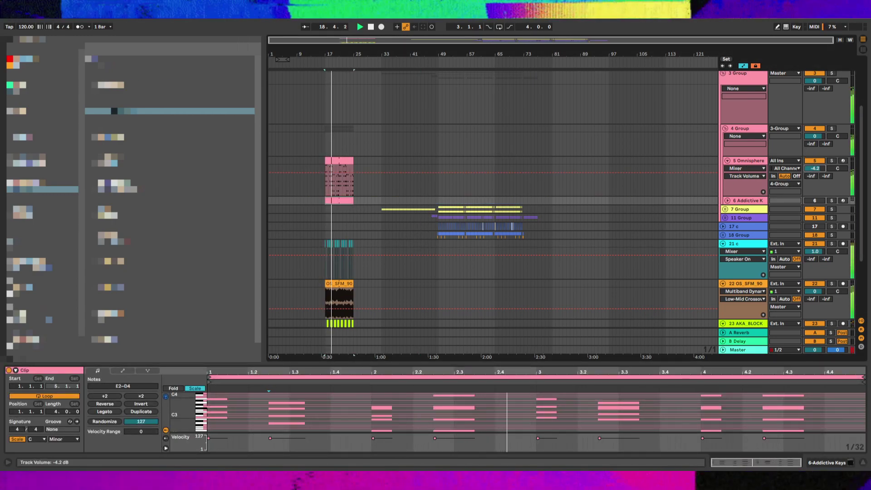
left_click_drag(815, 168, 815, 160)
left_click(832, 161)
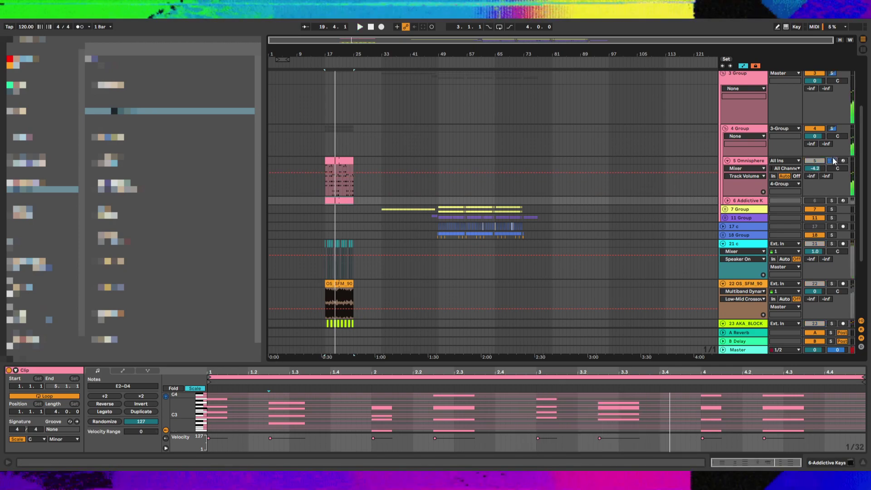
key("space")
key("space")
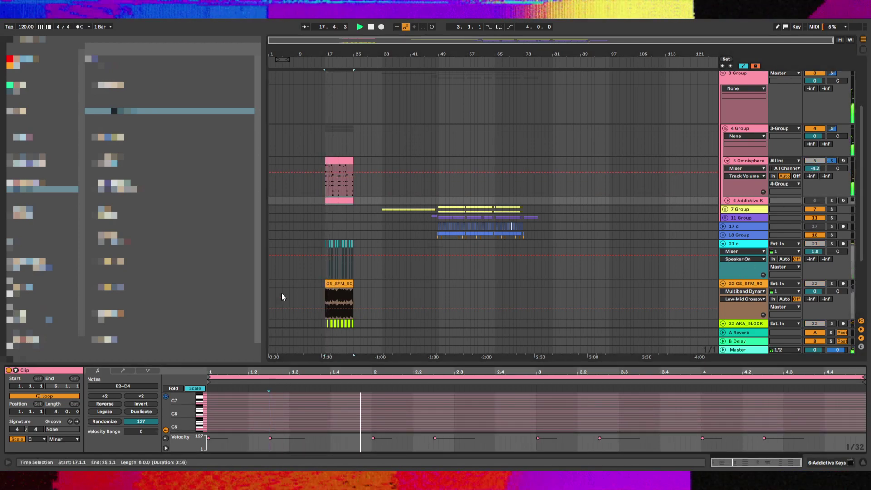
left_click(336, 162)
left_click(528, 419)
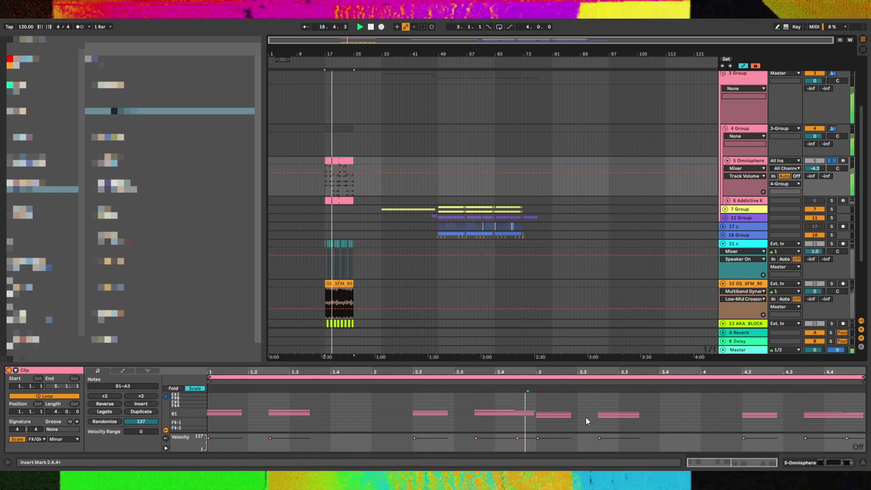
key("space")
key("space")
Audition the Omnisphere chords through Effectrix both soloed and within the full beat, and save the project
left_click(832, 161)
left_click(822, 161)
scroll(667, 241, "down", 3)
scroll(659, 245, "up", 2)
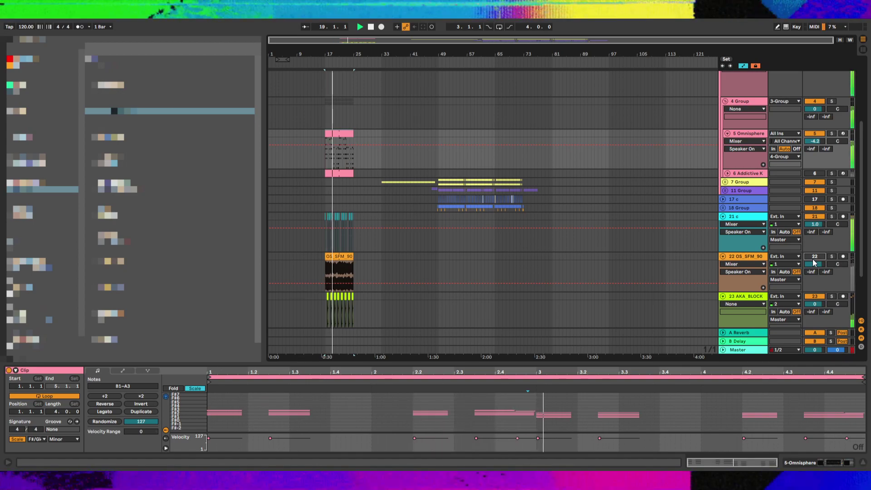
double_click(752, 134)
key("space")
left_click(326, 371)
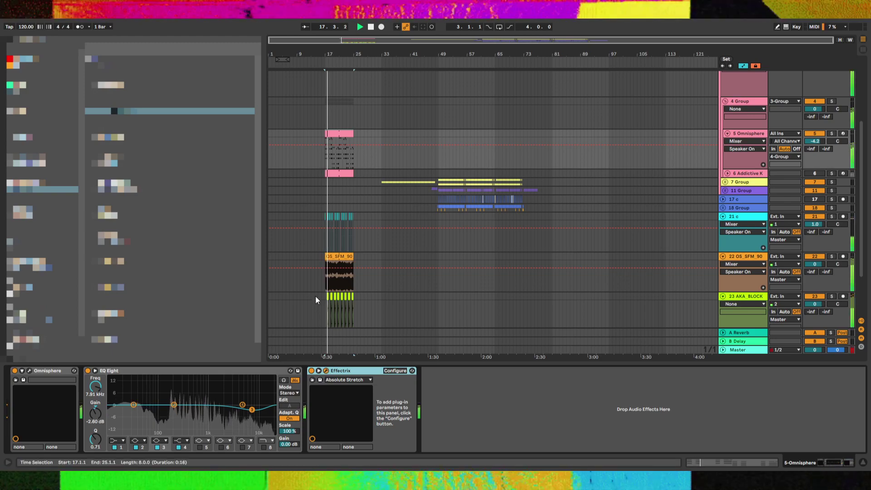
left_click(832, 133)
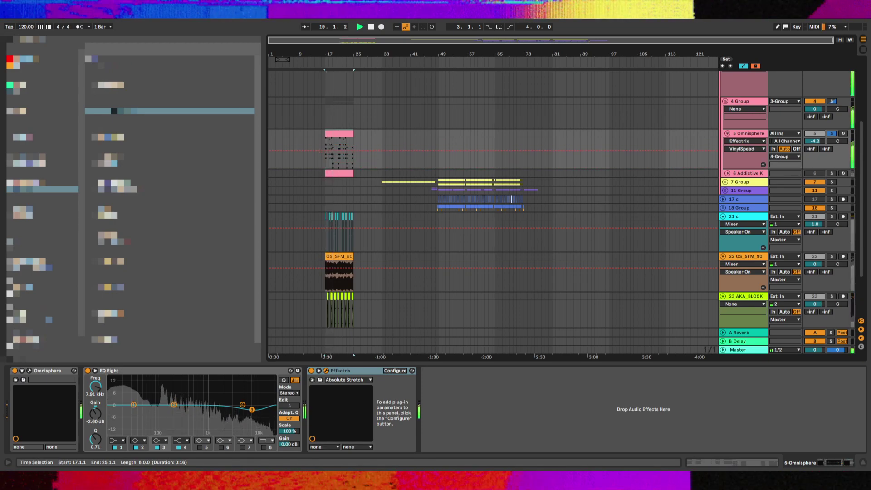
left_click(831, 134)
key("ctrl+s")
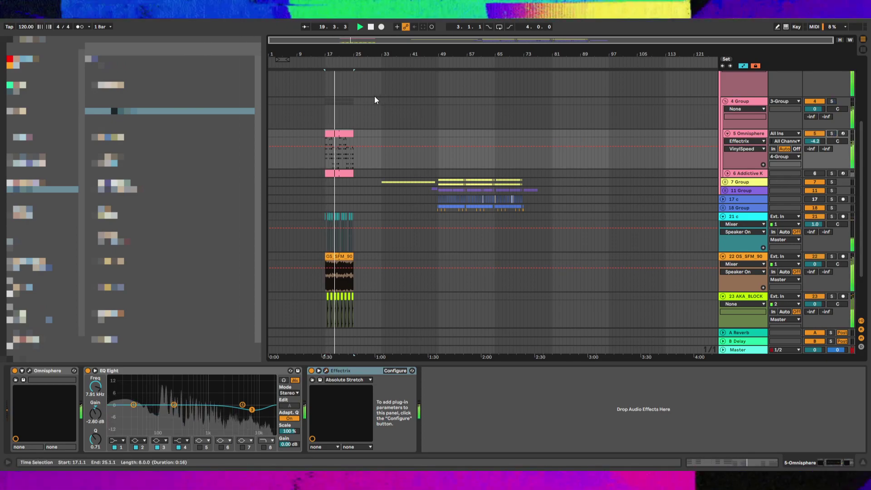
Activate and unfold the Addictive Keys track below Omnisphere, and compare the beat with and without it
left_click(810, 173)
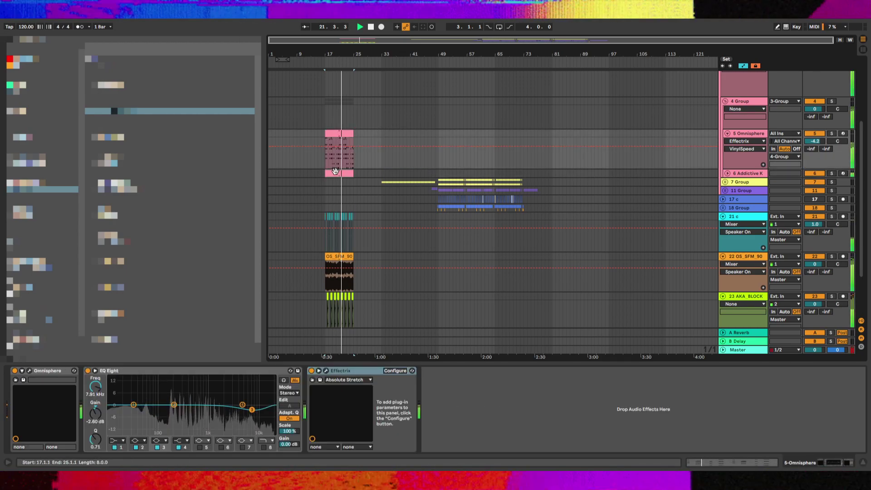
left_click(353, 173)
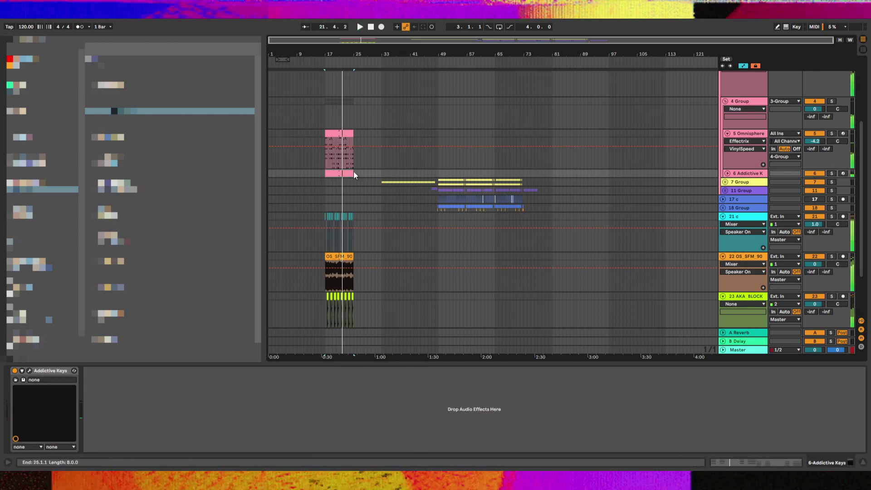
left_click(728, 173)
left_click(839, 175)
left_click(835, 174)
left_click(822, 174)
Unfold the yellow 7 Group and delete the Addictive Keys track below Omnisphere
left_click(726, 213)
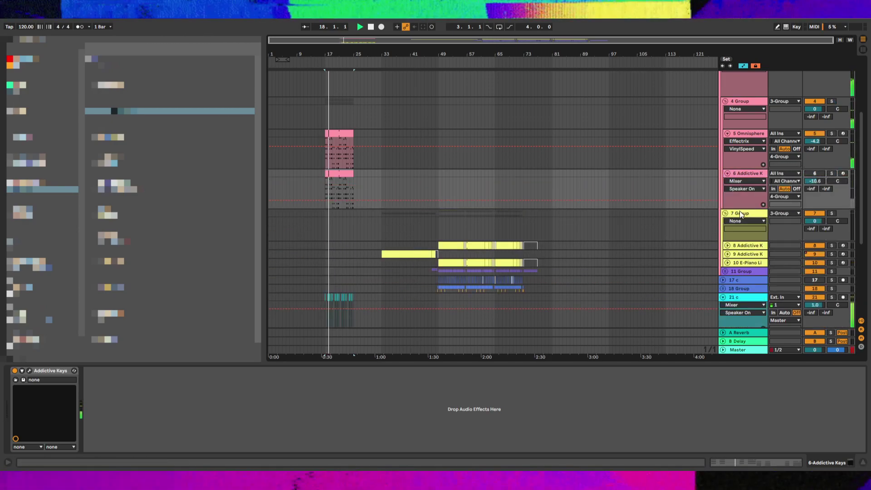
left_click(756, 175)
key("Delete")
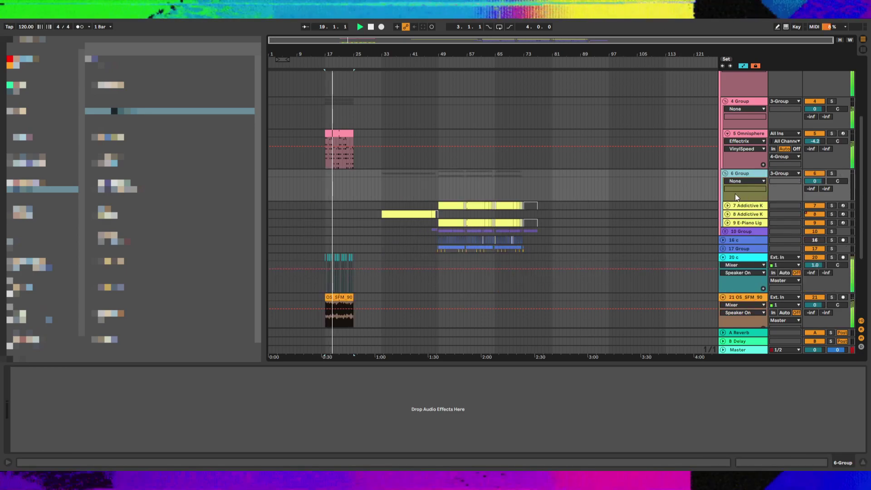
Arm the first Addictive Keys track in the yellow group and play the old arrangement from about bar 49
left_click(843, 205)
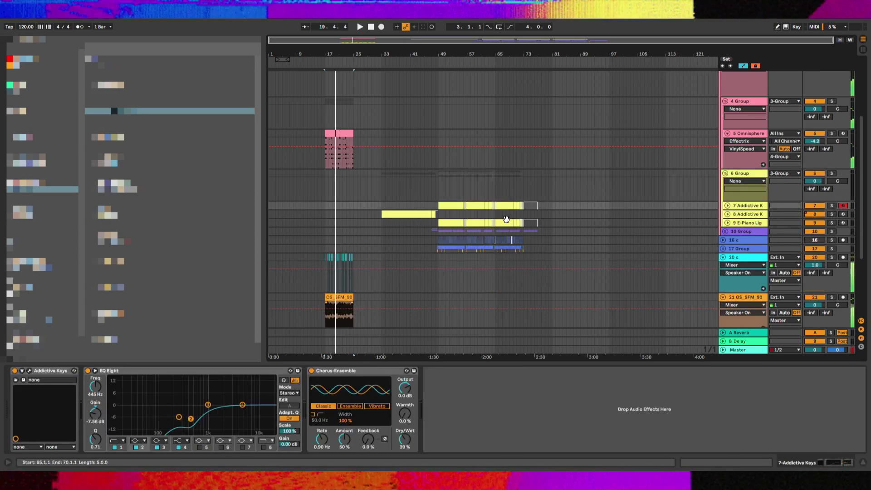
left_click(450, 211)
key("space")
left_click(444, 213)
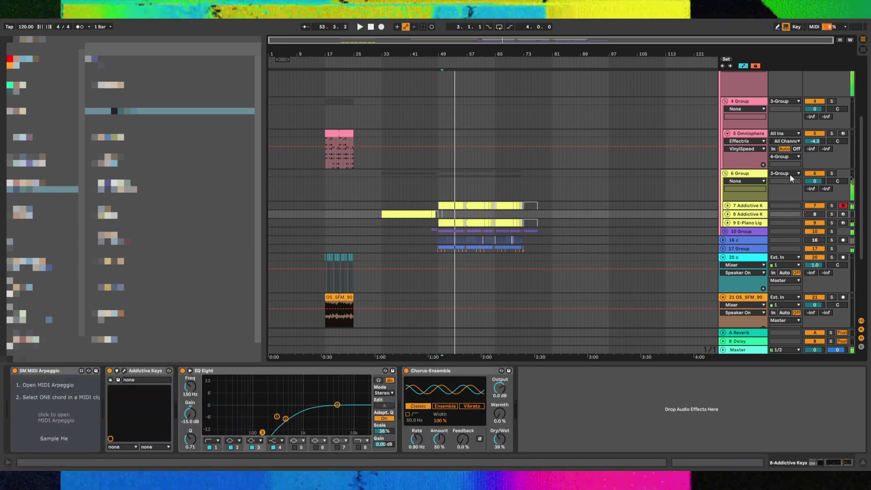
left_click(439, 231)
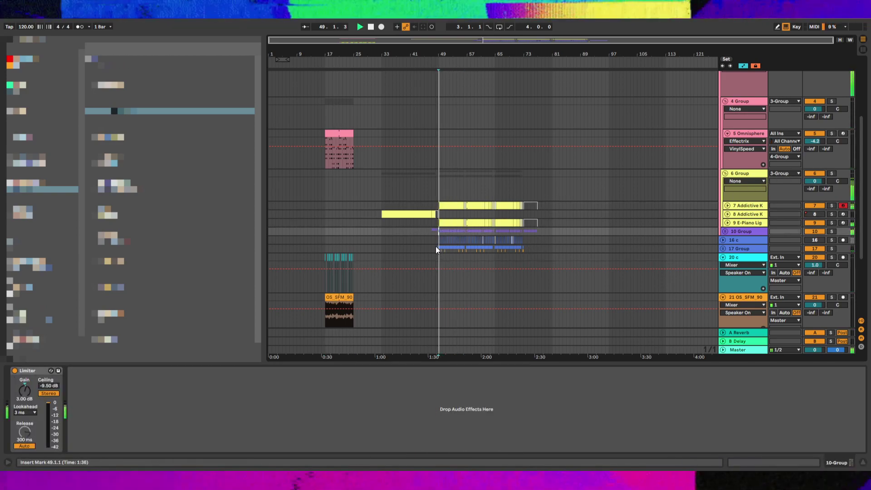
Play the old section from bar 48 and unfold the 17 Group to show its drum tracks
left_click(436, 248)
key("space")
key("space")
scroll(535, 239, "down", 3)
left_click(723, 204)
scroll(426, 231, "down", 3)
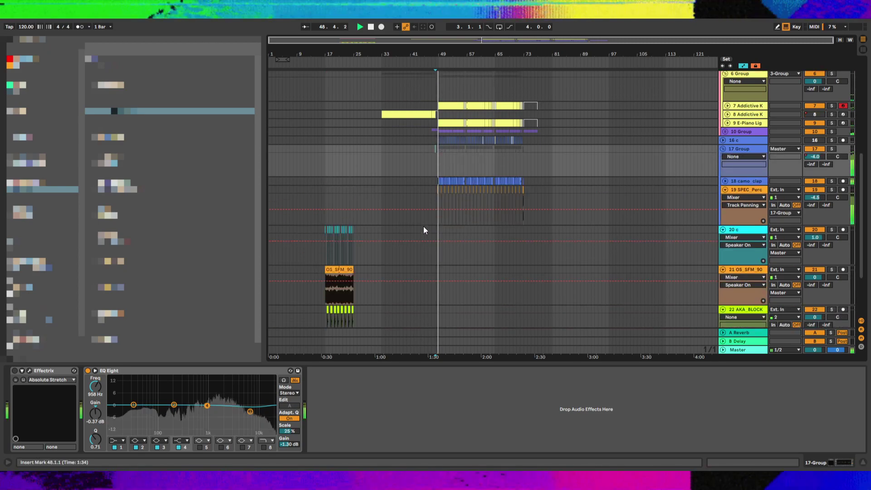
Pick a camo_clap clip near bar 49 in the 17 Group for reuse in the new beat
scroll(424, 231, "down", 2)
left_click(441, 155)
key("plus")
key("plus")
key("plus")
key("plus")
key("plus")
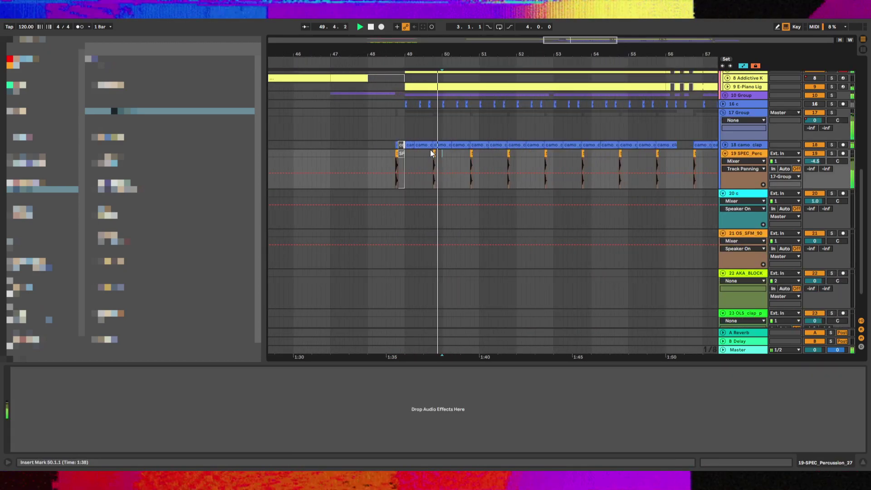
left_click(418, 145)
Play the new beat from bar 17, deactivate the AKA_BLOCK clap track and insert an audio track below it
left_click_drag(561, 48, 674, 9)
scroll(406, 236, "down", 2)
left_click(387, 221)
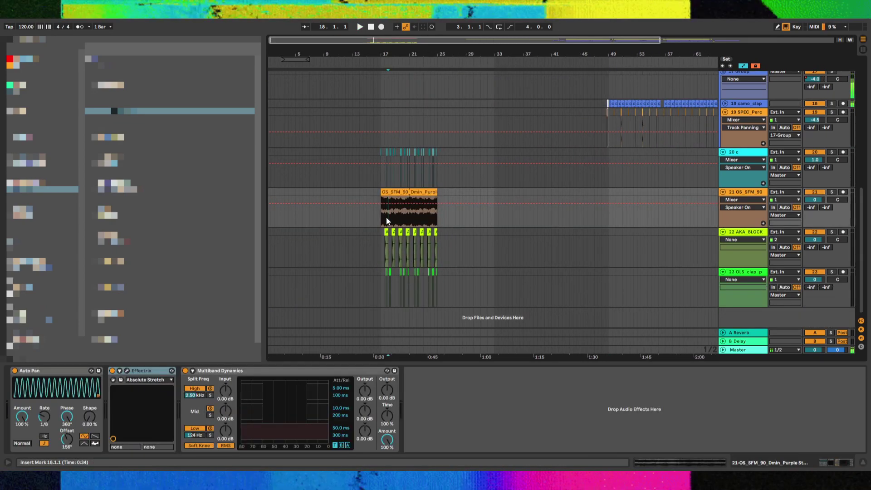
left_click(382, 258)
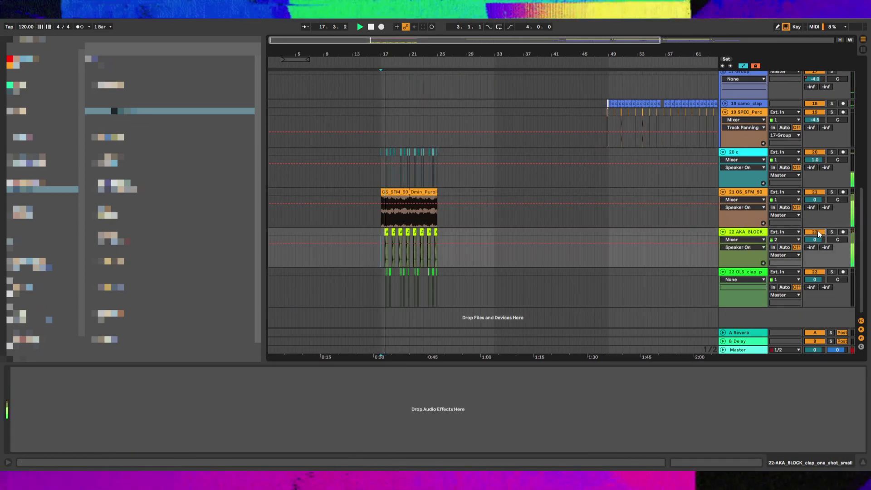
key("ctrl+t")
left_click(491, 293)
left_click(377, 279)
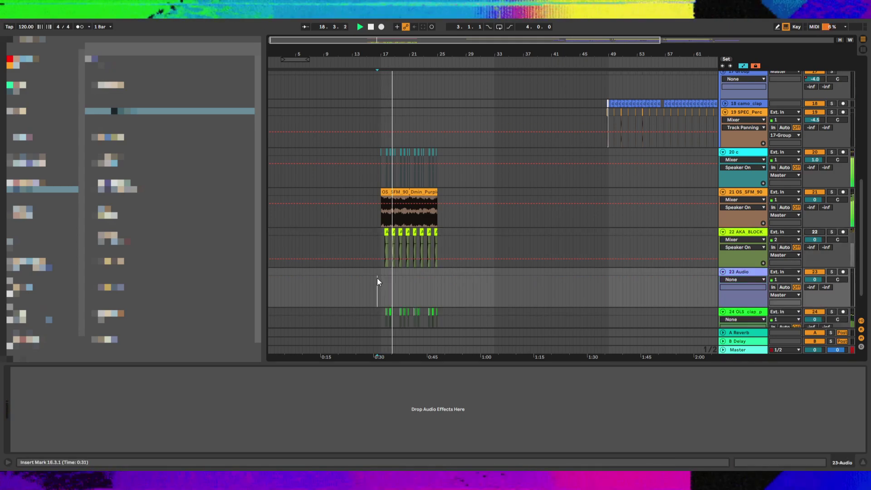
Place the camo_clap_garlic clip at 17.3.1 on the new audio track and repeat it every bar through 24.3.1
scroll(377, 278, "up", 4)
left_click(395, 273)
key("ctrl+v")
left_click(415, 271, "shift")
key("ctrl+d")
key("ctrl+d")
key("ctrl+v")
key("ctrl+v")
key("ctrl+v")
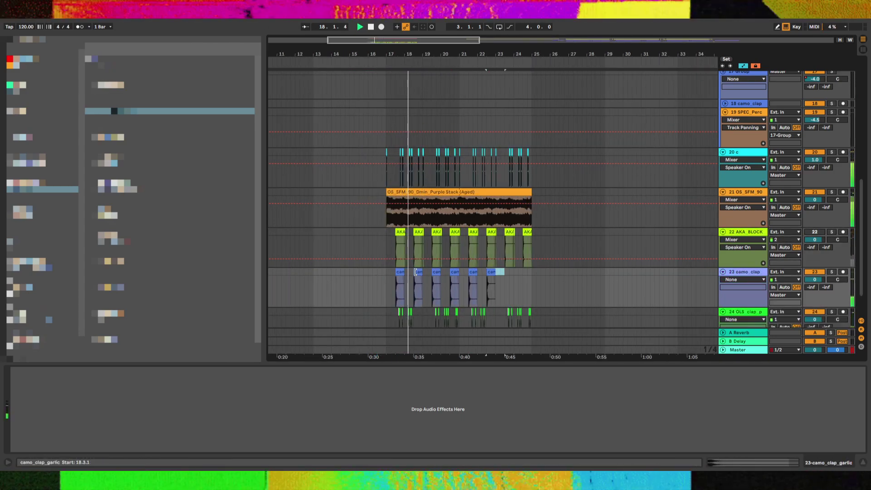
Keep the camo_clap track at 0 dB, lower the reactivated AKA_BLOCK clap track to about -7.8 dB and save the project
left_click_drag(815, 279, 815, 290)
double_click(815, 279)
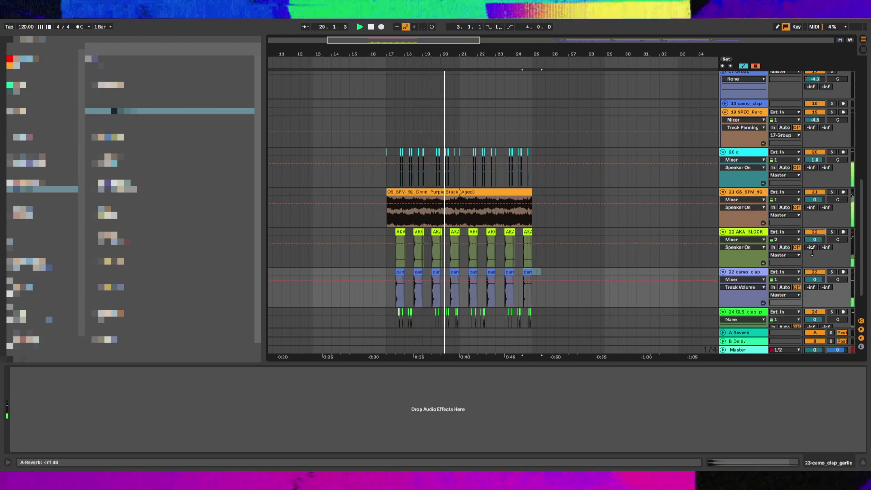
left_click_drag(815, 240, 809, 244)
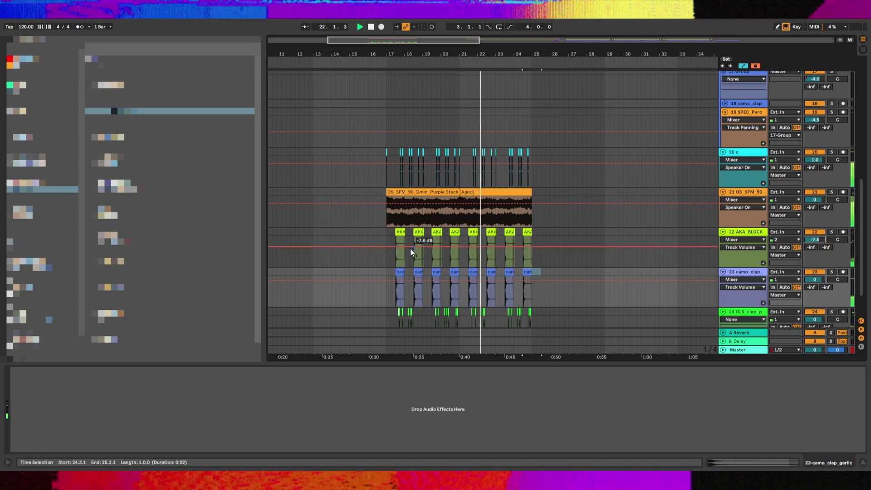
left_click(389, 232)
scroll(389, 231, "up", 5)
scroll(388, 231, "up", 1)
key("ctrl+s")
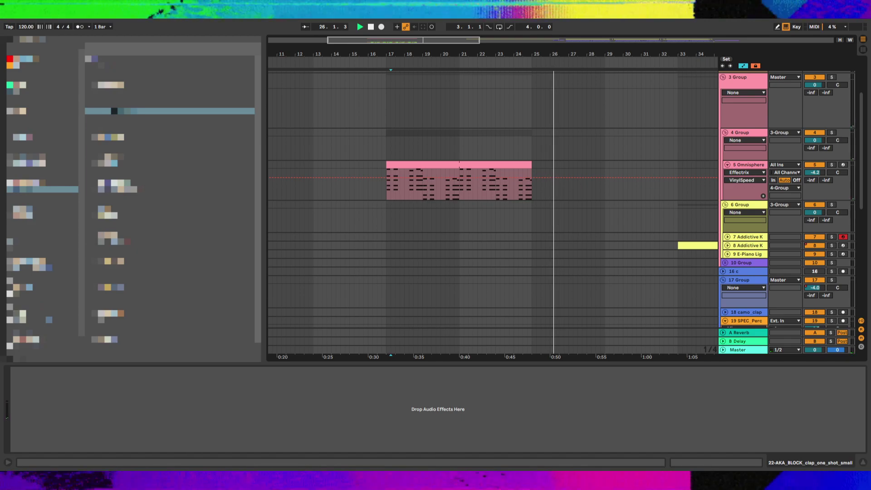
Play the Omnisphere chords with the layered claps from just before bar 17 and review the tracks below
left_click(382, 184)
left_click(392, 186)
key("space")
key("space")
left_click(383, 194)
key("space")
key("space")
scroll(391, 193, "down", 4)
scroll(499, 163, "down", 5)
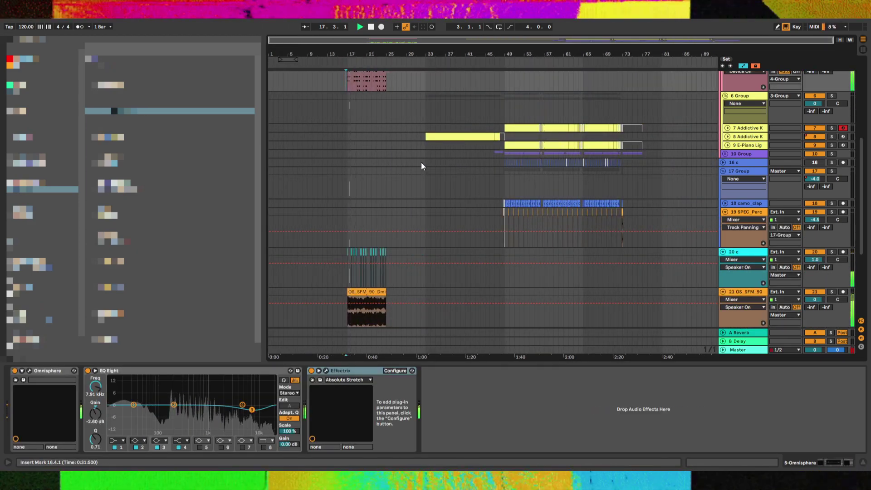
Lower the volume of the Omnisphere chord track (track 5) to -8 dB and save the project
scroll(447, 161, "up", 4)
mouse_move(813, 164)
left_mouse_down()
mouse_move(814, 178)
mouse_move(814, 171)
left_mouse_up()
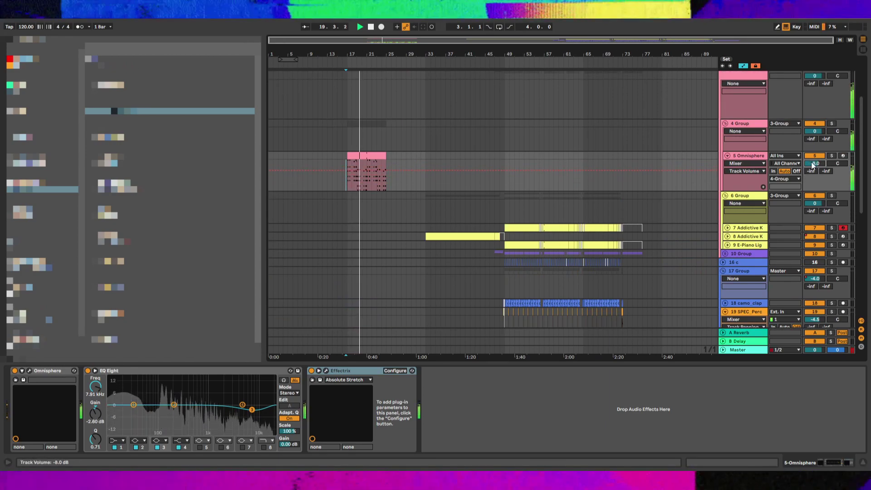
left_click(757, 159)
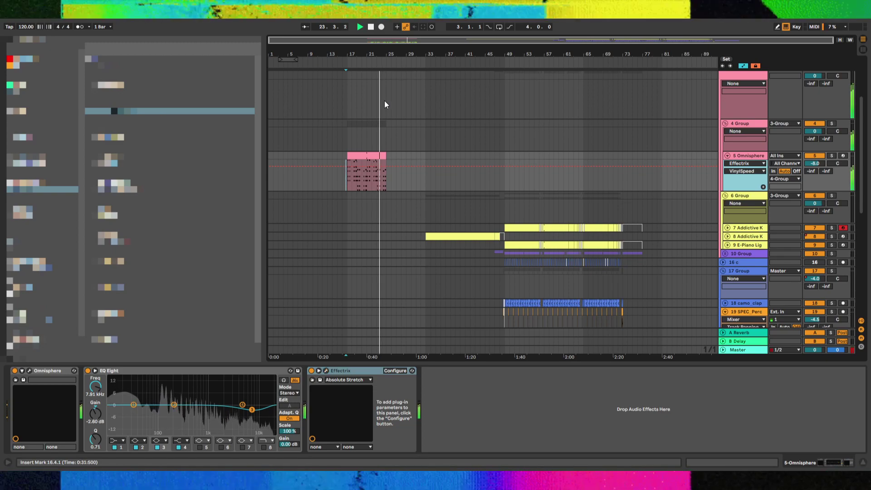
left_click(343, 195)
key("ctrl+s")
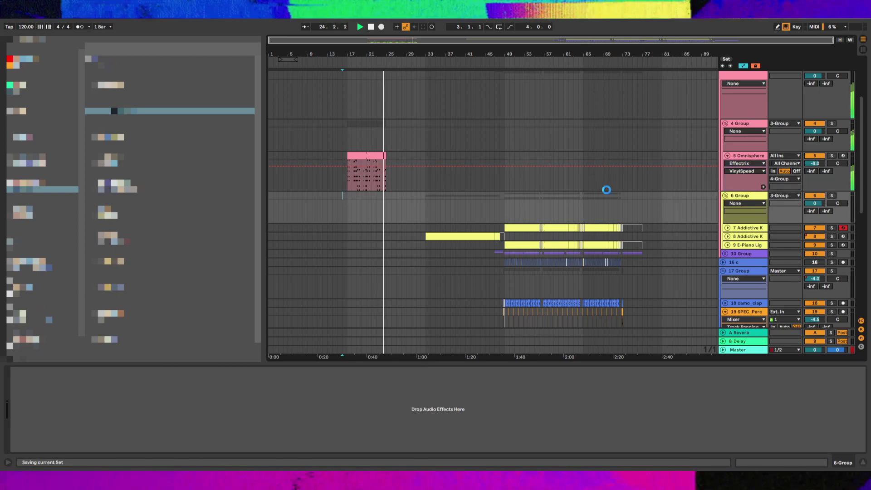
Play the beat with the quieter Omnisphere chords from bar 16 and check the drum and sample tracks below
left_click(744, 163)
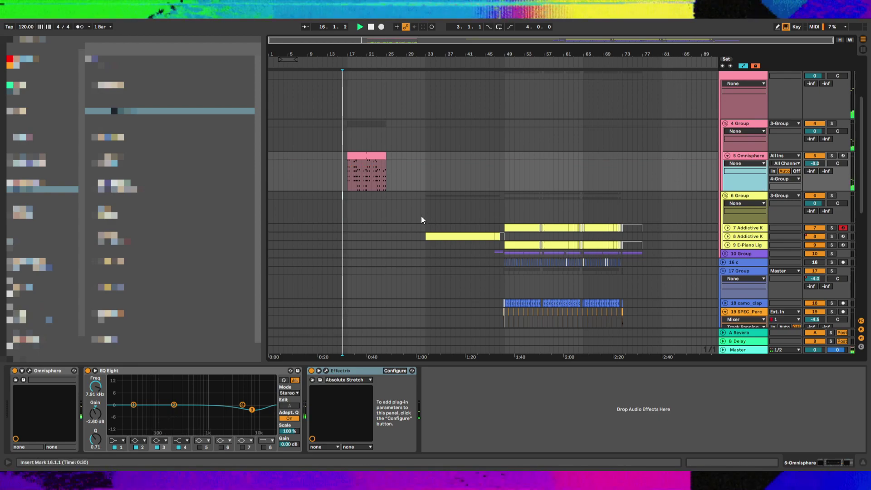
key("space")
scroll(373, 209, "down", 5)
scroll(405, 214, "up", 3)
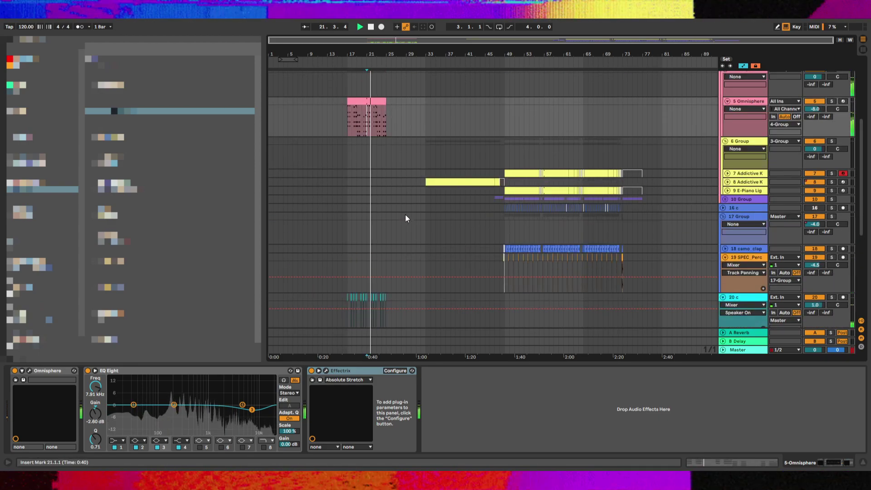
scroll(405, 214, "down", 3)
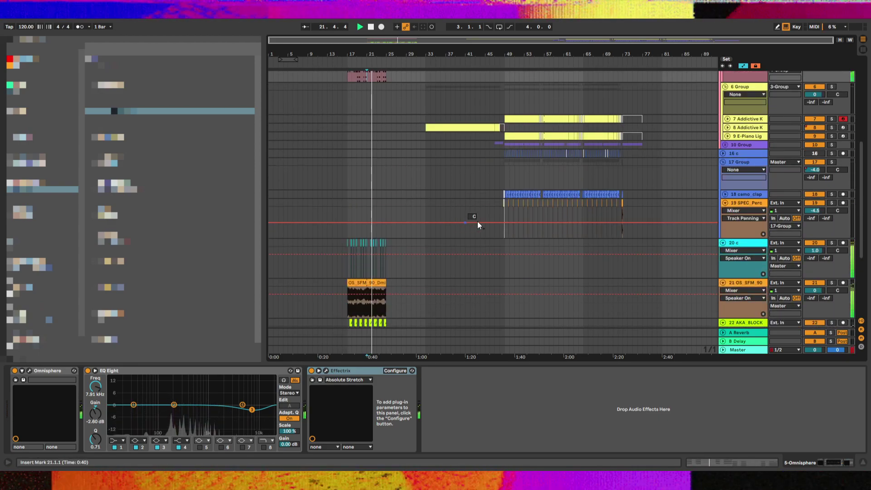
Unfold the purple 10 Group, solo its Omnisphere track 13 and play that part from around bar 49
left_click(743, 163)
left_click(743, 151)
scroll(727, 208, "up", 9)
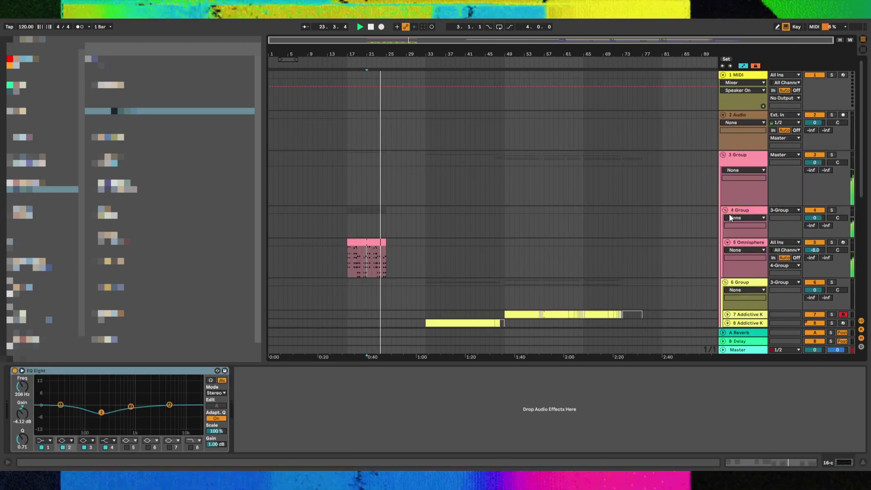
scroll(730, 203, "down", 5)
left_click(726, 214)
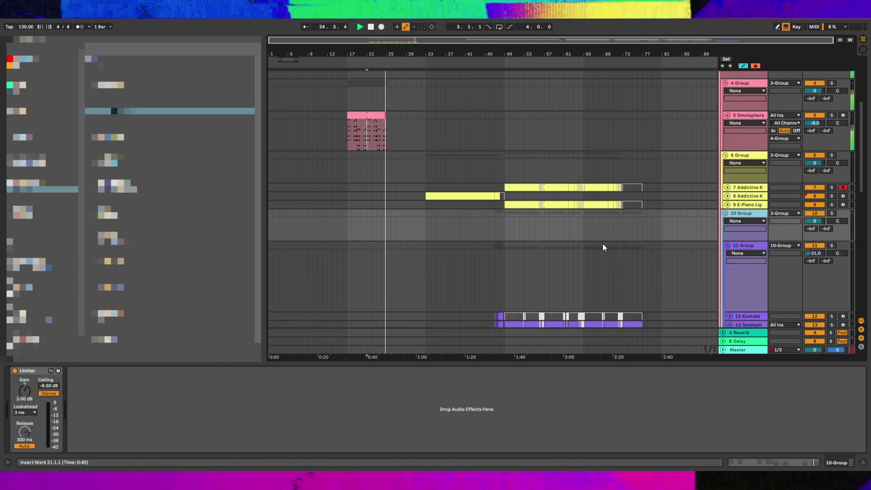
scroll(608, 247, "down", 2)
left_click(510, 279)
scroll(515, 273, "down", 3)
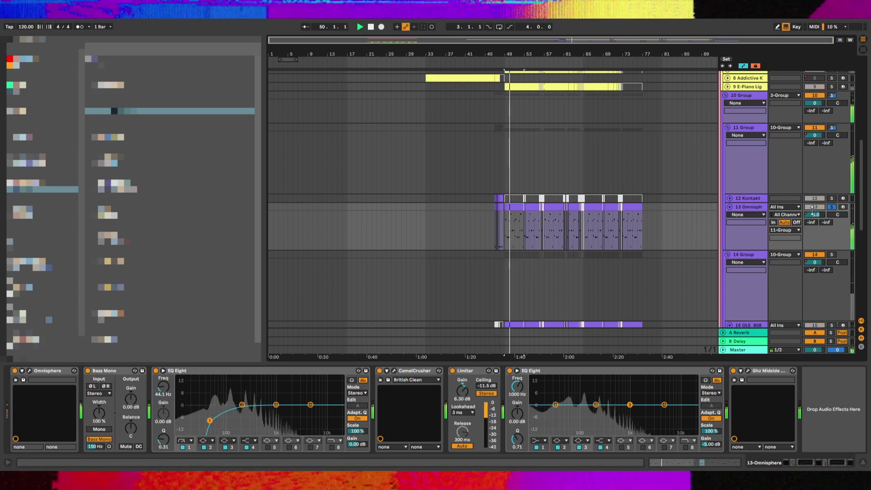
Unlock the automation envelopes and delete all Kontakt, Omnisphere and 808 clips from bar 46 onward
scroll(561, 251, "down", 2)
left_click(514, 280)
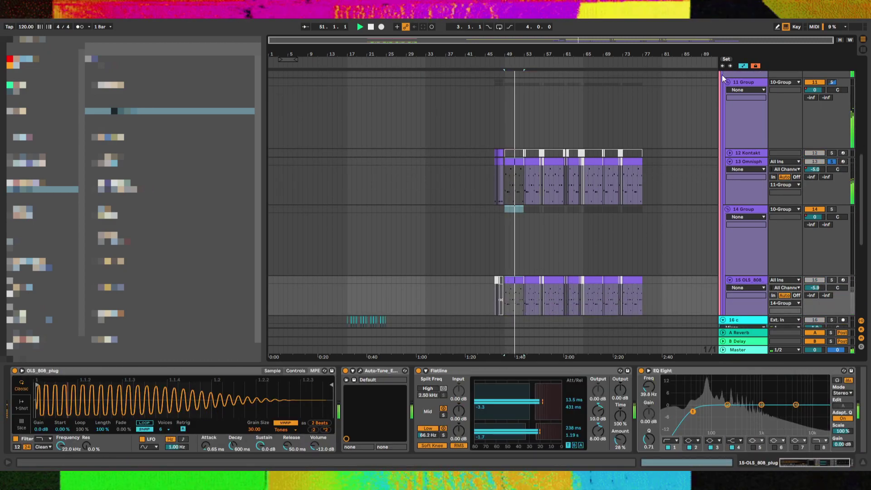
left_click(489, 157)
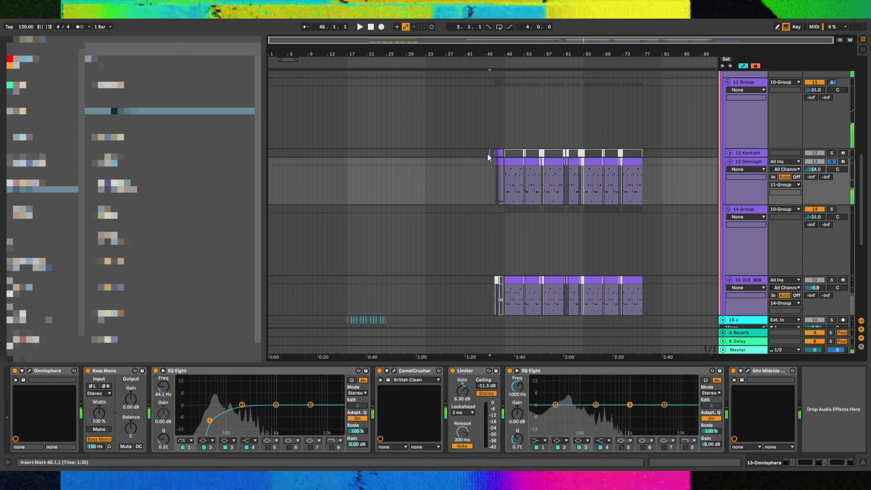
left_click_drag(489, 156, 654, 276)
left_click(756, 66)
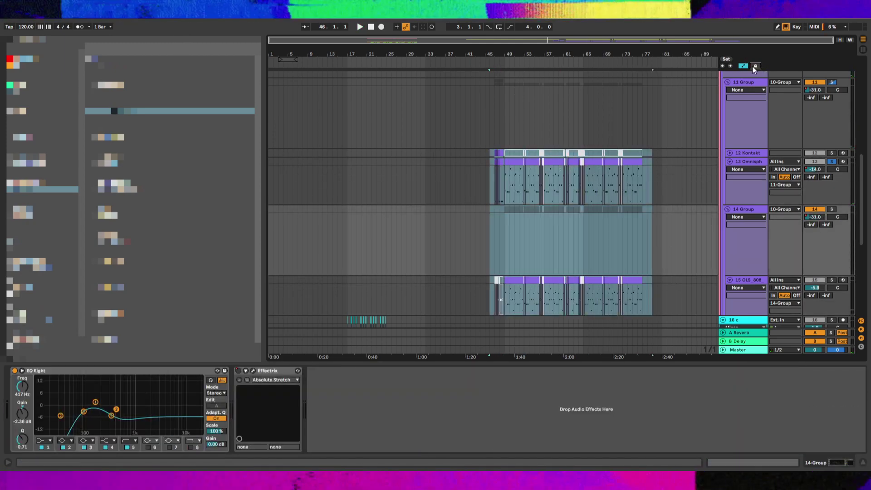
left_click(487, 154, "shift")
key("Delete")
Paste the copied four-bar bass clips at bar 17 on the Omnisphere and 808 tracks and play them
left_click(348, 211)
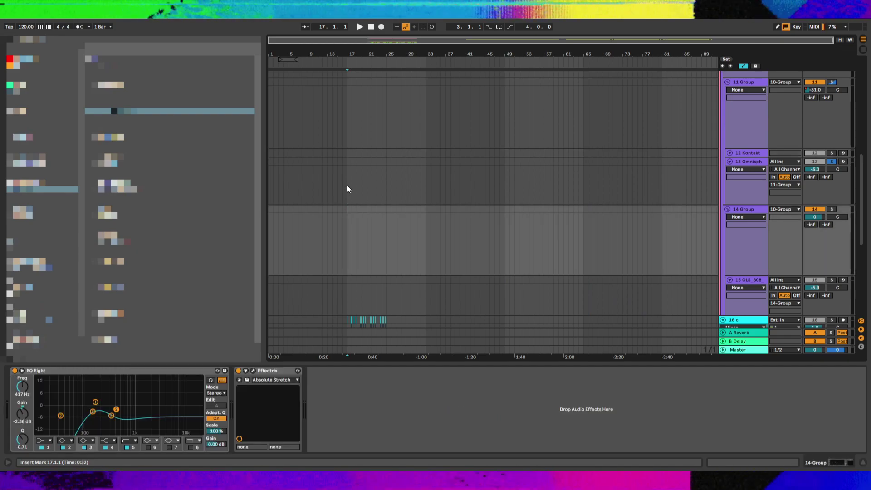
key("space")
key("space")
left_click(347, 182)
key("ctrl+v")
left_click(347, 182)
key("space")
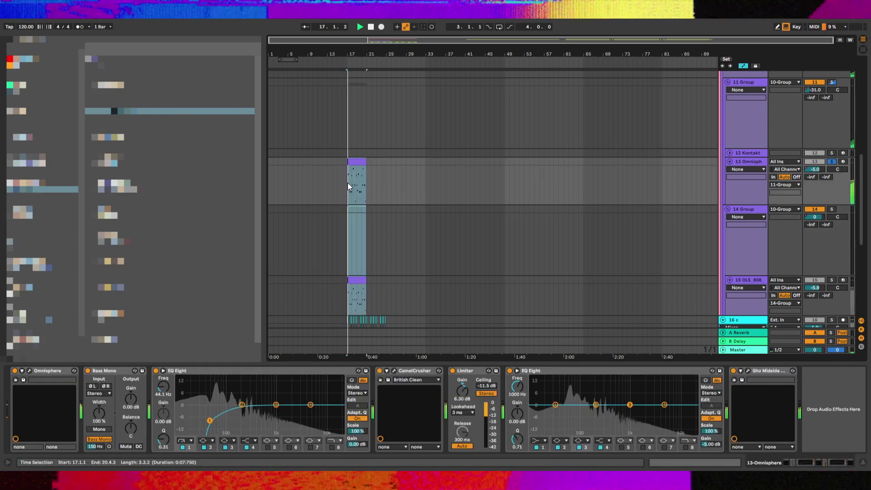
key("space")
Solo the 10 Group instead of the 11 Group and remove the 11 Group's volume automation, leaving its volume at 0
scroll(834, 86, "up", 3)
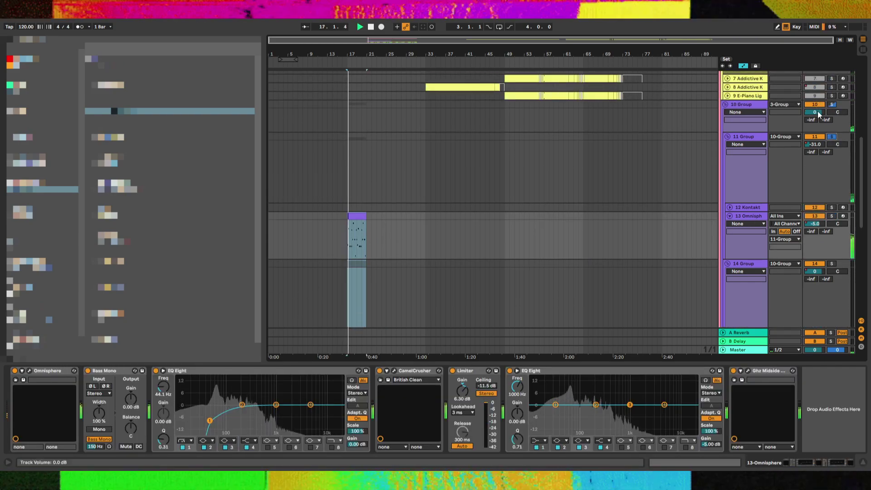
key("space")
left_click(833, 105)
key("space")
left_click(819, 144)
key("ctrl+BackSpace")
key("space")
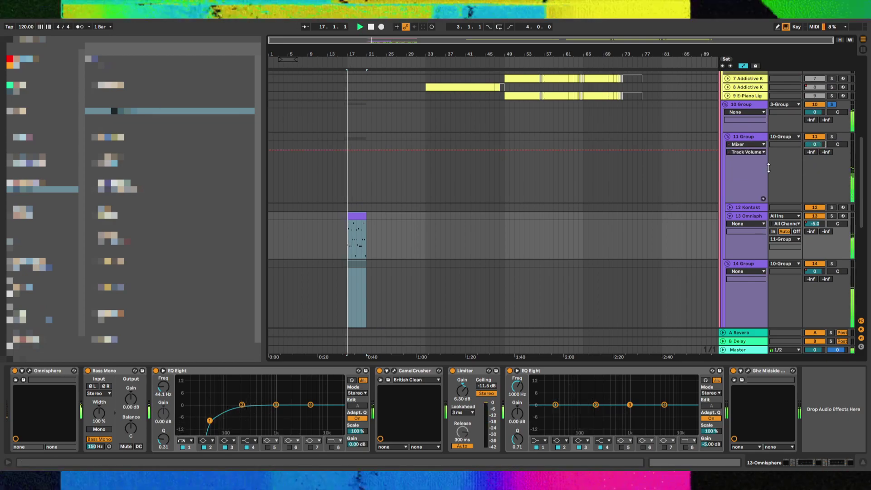
Turn off solo on the 10 Group and play the bass within the full mix
key("space")
scroll(593, 173, "down", 3)
scroll(796, 149, "up", 4)
left_click(832, 114)
key("space")
Open the Omnisphere clip at bar 17, set its scale to F#/Gb Minor and play it back
left_click(357, 225)
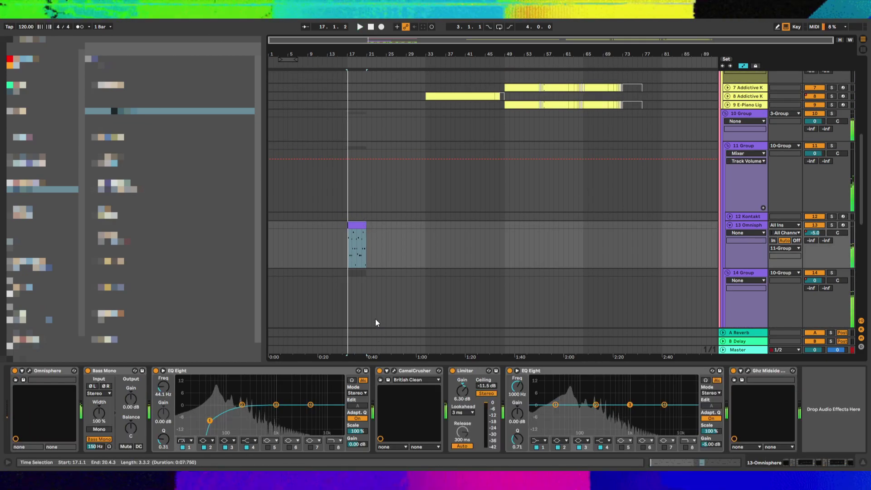
double_click(362, 229)
key("ctrl+a")
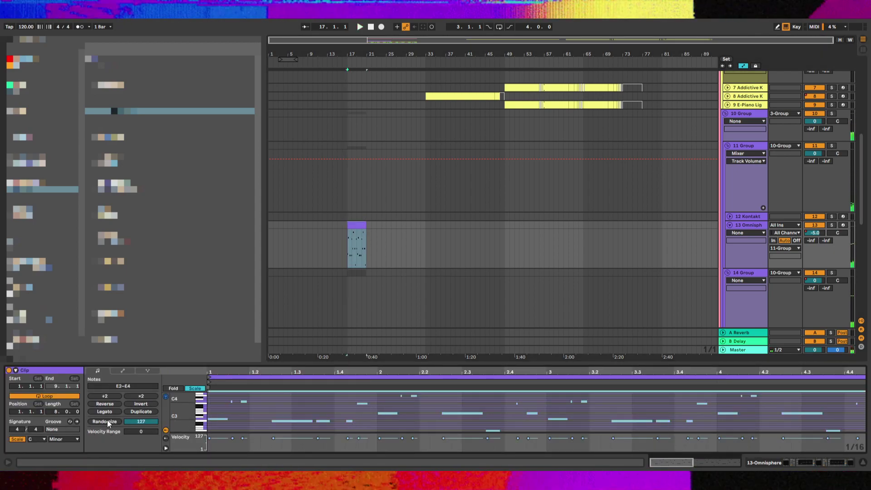
left_click(37, 440)
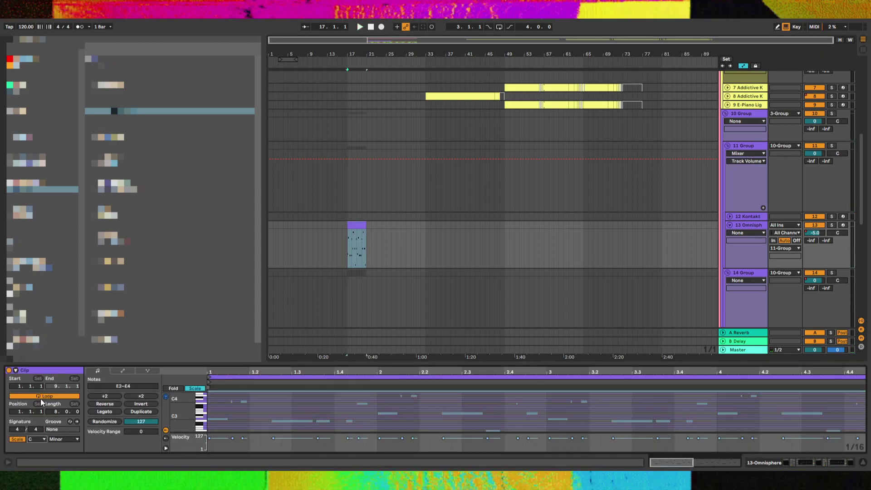
left_click(39, 399)
key("space")
left_click(201, 422)
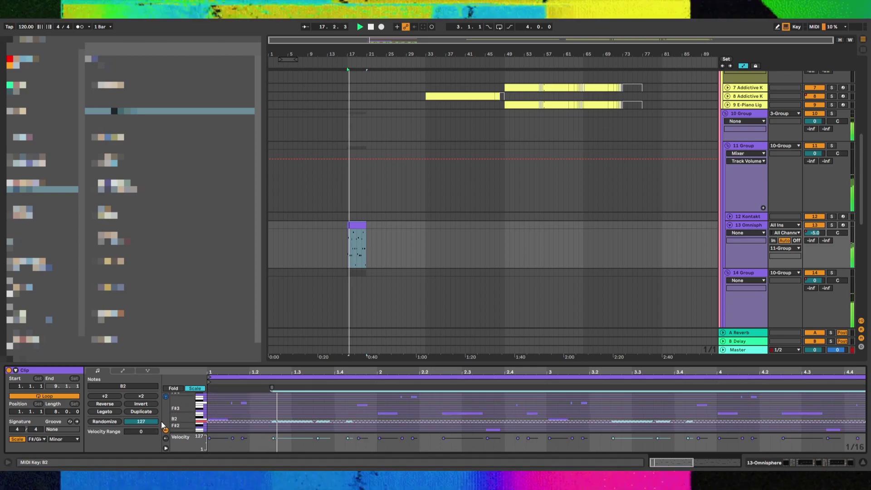
left_click_drag(183, 422, 172, 422)
key("space")
key("space")
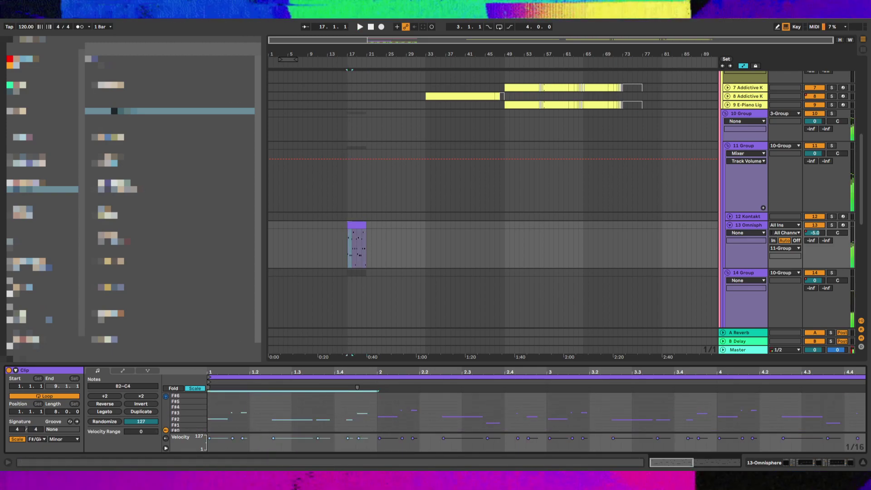
Remove the first bar's notes in the Omnisphere clip and transpose the remaining notes up to G#2–G#4
left_click_drag(374, 396, 475, 455)
key("ctrl+a")
key("Up")
key("Up")
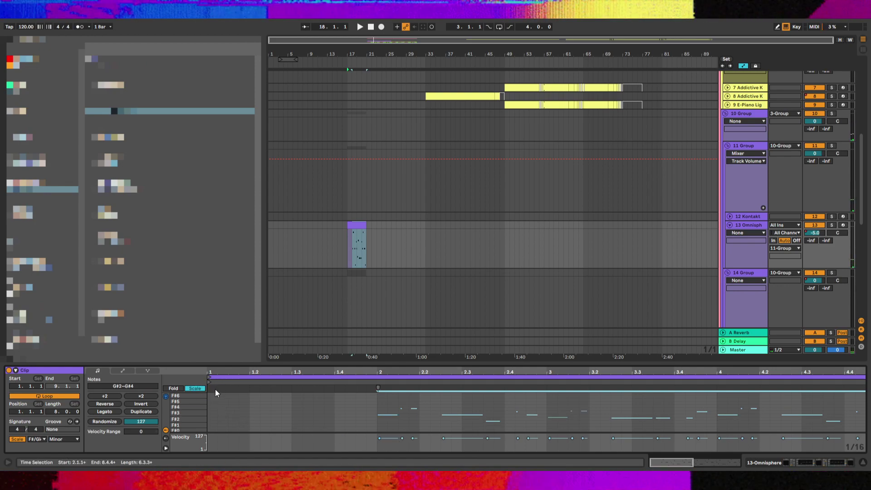
Move the remaining notes from bar 2 to the start of the Omnisphere clip and play the result
key("Delete")
left_click(212, 407)
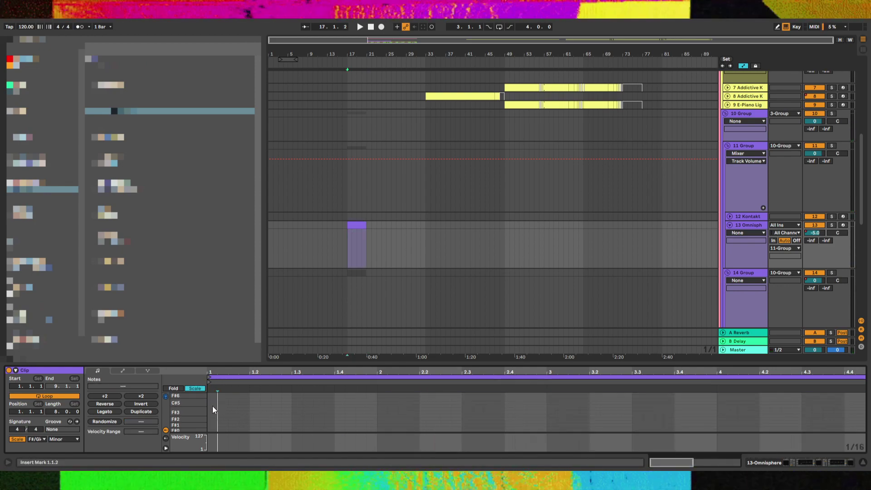
key("ctrl+z")
key("space")
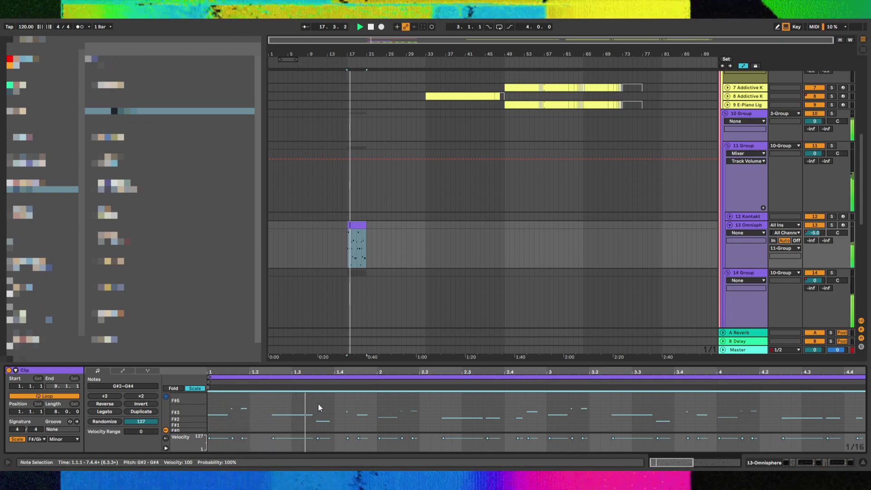
key("space")
Copy the edited Omnisphere clip onto the 808 track at bar 17 and extend it to end at bar 21
left_click(369, 224)
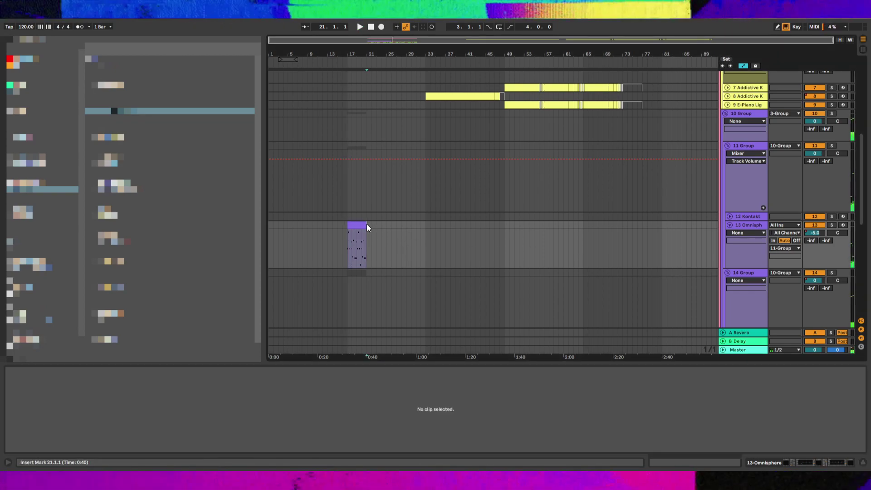
left_click(358, 225)
scroll(358, 225, "down", 3)
left_click(356, 289)
key("space")
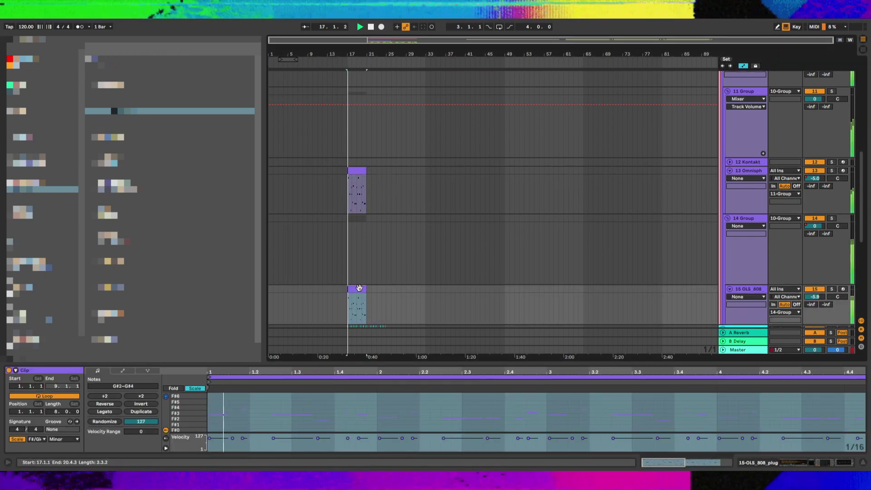
left_click_drag(372, 289, 367, 289)
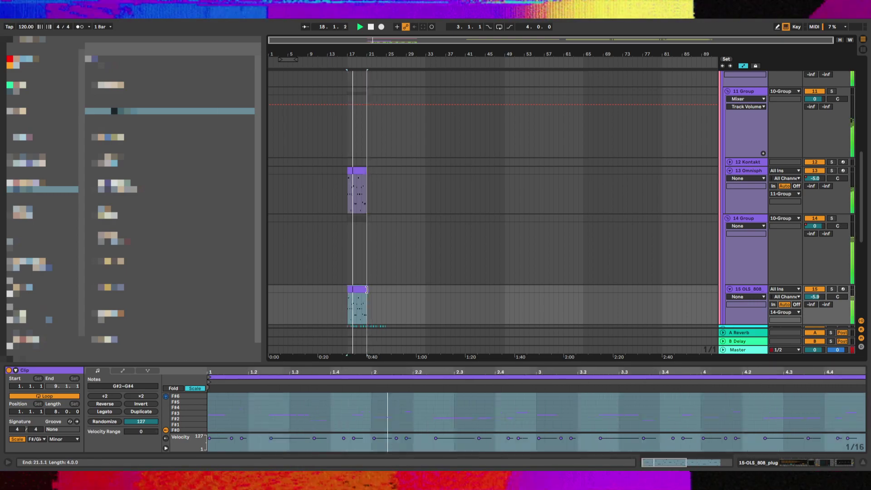
key("space")
Solo the Omnisphere track and transpose all its clip's notes down to F#2–F#4, checking the pitch by playback
left_click(362, 170)
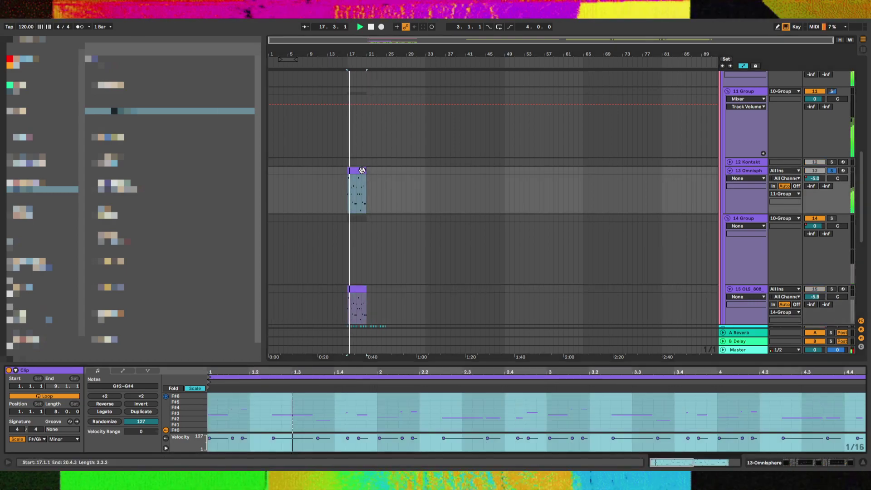
left_click(372, 403)
key("ctrl+a")
key("Down")
key("space")
key("space")
key("Down")
key("Up")
key("space")
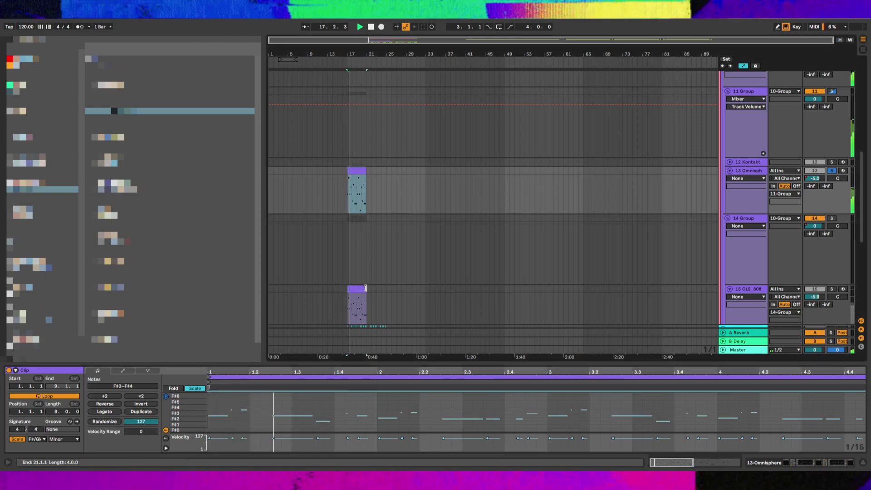
Solo the 808 track instead of the Omnisphere track and collapse the 808 track
left_click(364, 290)
key("space")
left_click(831, 295)
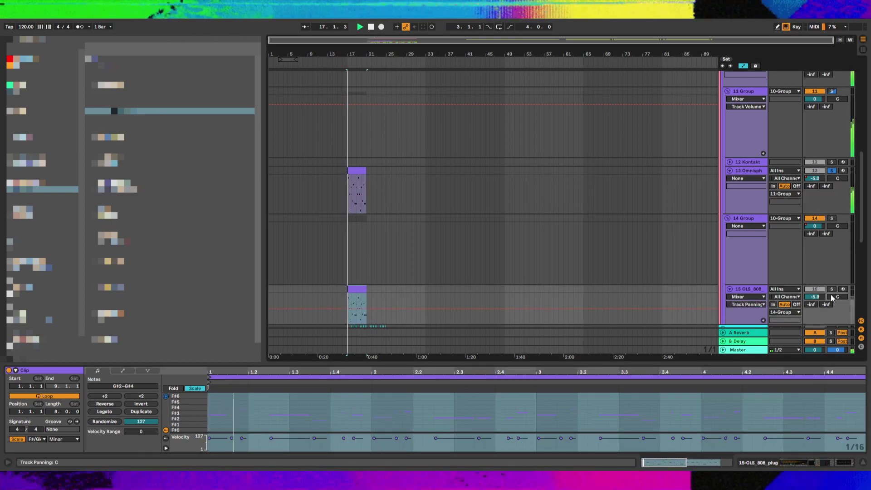
key("space")
key("u")
key("Up")
key("u")
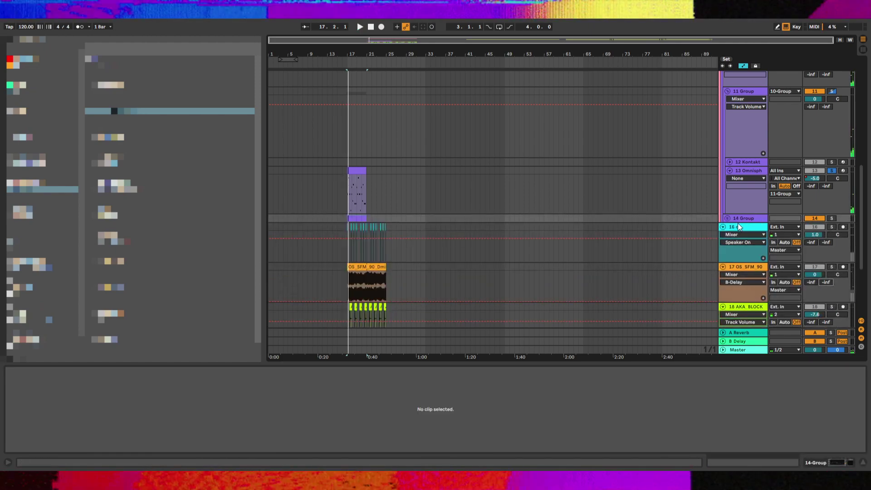
key("Right")
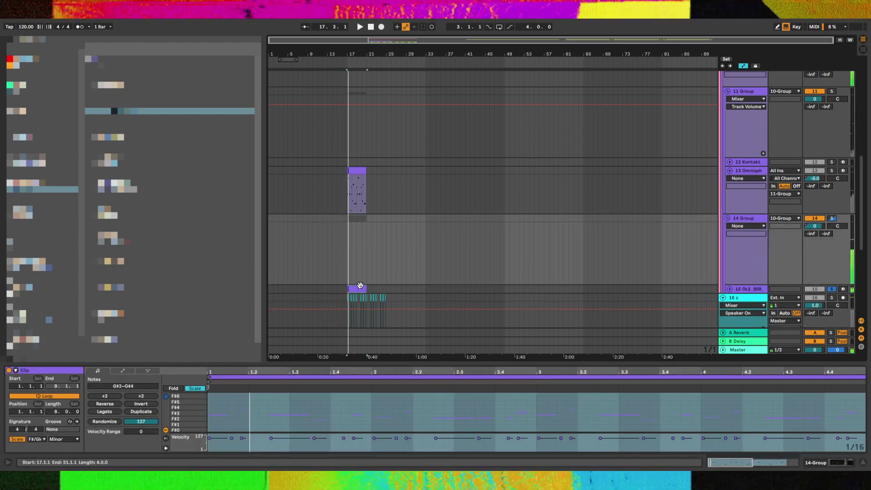
Match the 808 clip's notes to the Omnisphere clip's F#2–F#4 range and make the clip end at bar 21
key("Down")
key("space")
left_click(363, 287)
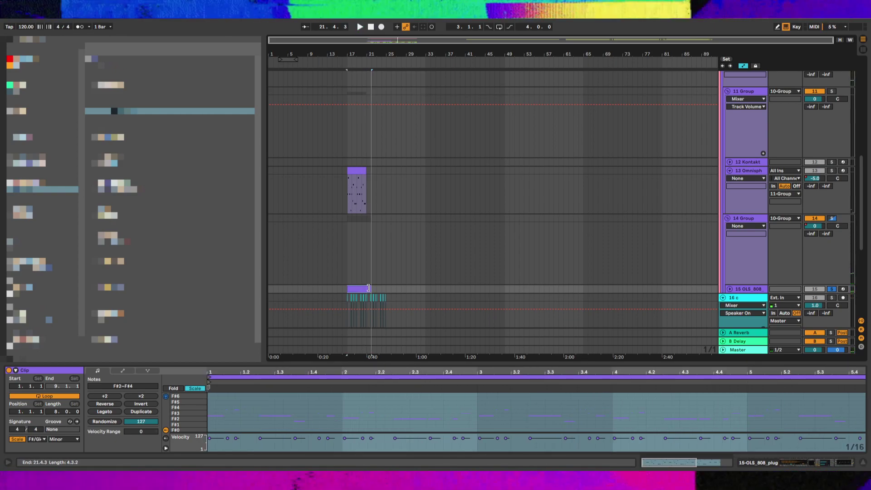
left_click_drag(368, 288, 367, 288)
key("space")
Transpose all notes of the 808 clip down one octave to F#1–F#3 and turn off the track's solo
left_click(360, 412)
key("ctrl+a")
key("shift+Down")
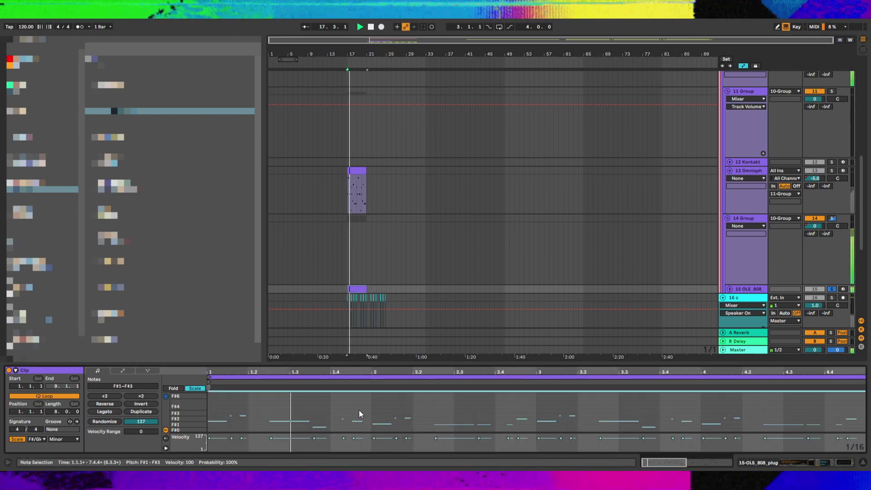
left_click(830, 289)
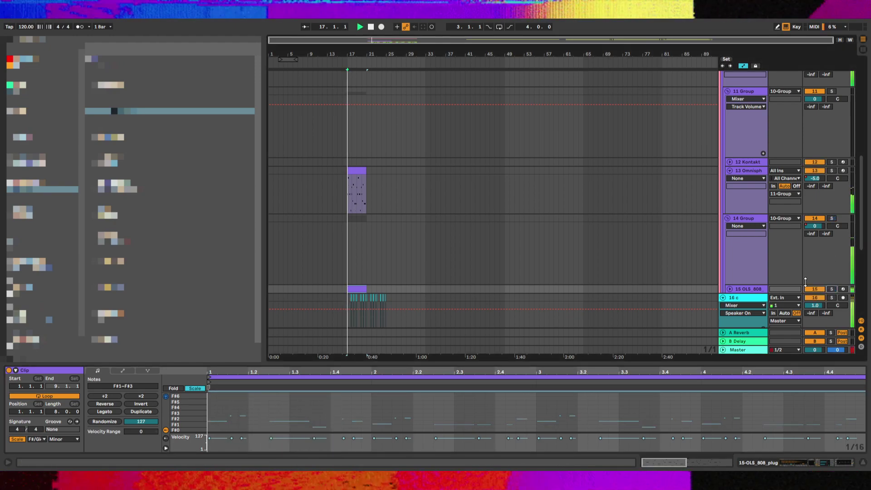
Expand the 808 track and set the Omnisphere track's volume to -4.0 dB
left_click(730, 289)
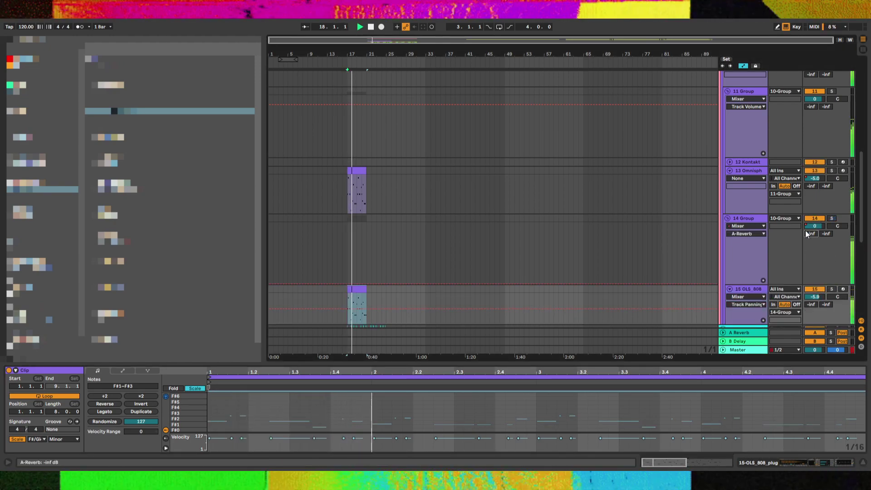
left_click(811, 231)
left_click(817, 179)
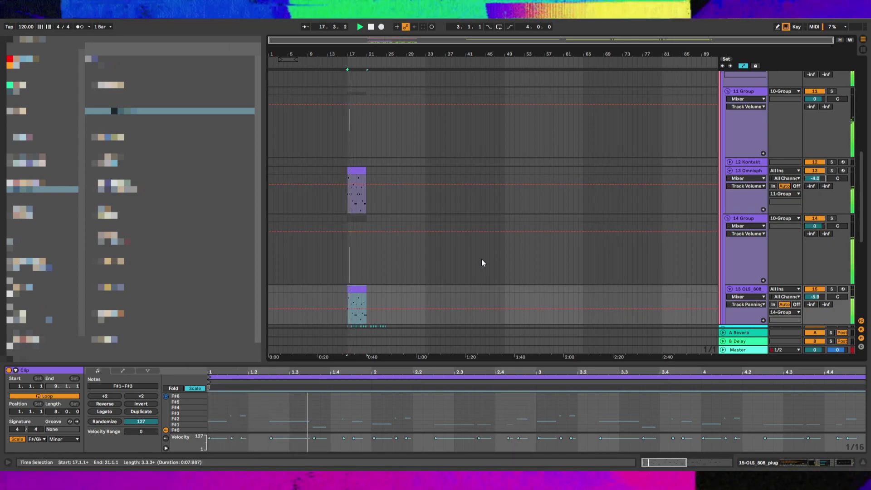
Duplicate bar 17 of the Omnisphere and 808 clips three times to fill bars 17 to 20, and play the loop
scroll(356, 204, "up", 4, "ctrl")
left_click_drag(352, 202, 326, 298)
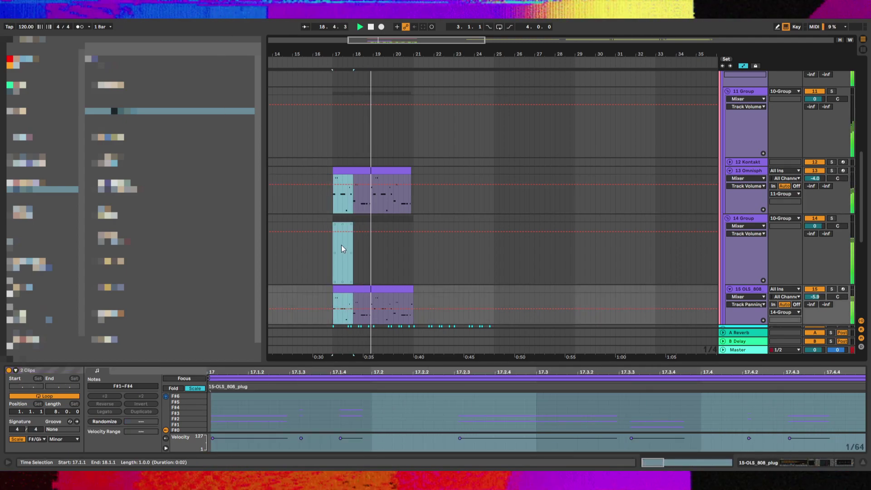
key("ctrl+d")
key("ctrl+d")
key("ctrl+d")
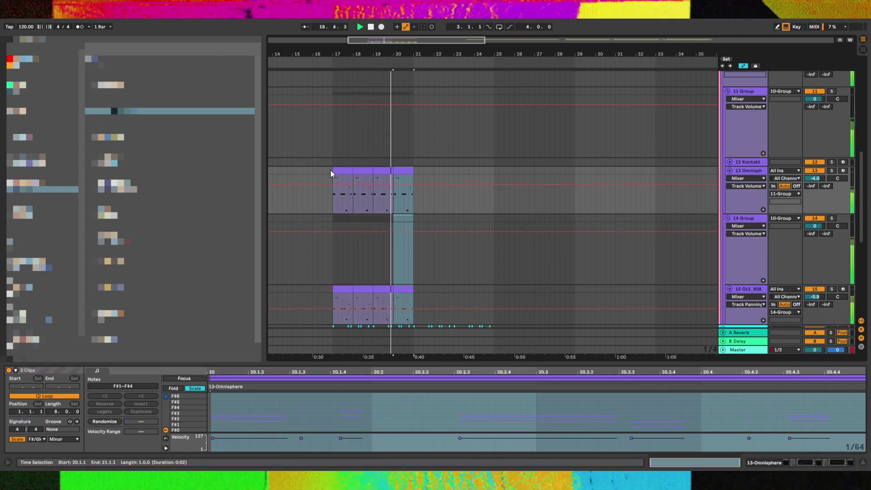
left_click(330, 170, "shift")
key("space")
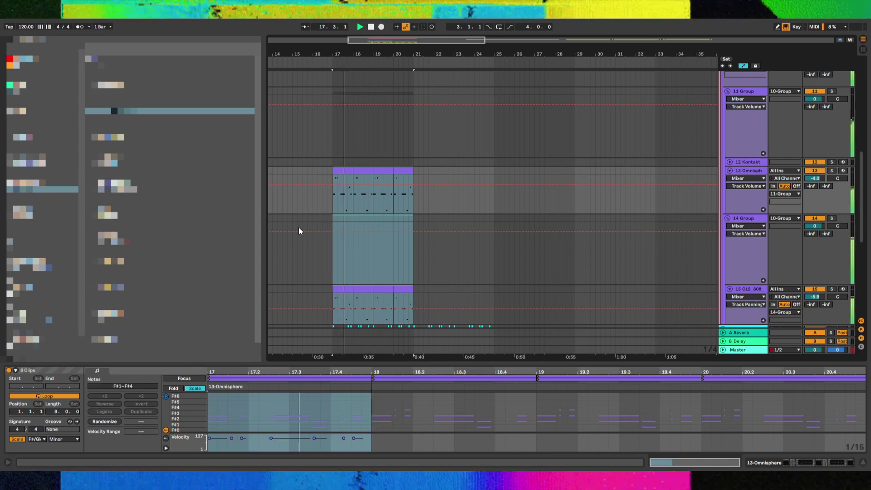
Join the two Omnisphere clips in bars 19 and 20 into one two-bar clip and open its notes
left_click(389, 164)
left_click(390, 170)
left_click(400, 171, "shift")
left_click(445, 253)
left_click(404, 175)
Transpose all notes of the two-bar Omnisphere clip at bar 19 down to B1–B3 and play it
key("Down")
key("Down")
key("Down")
key("Down")
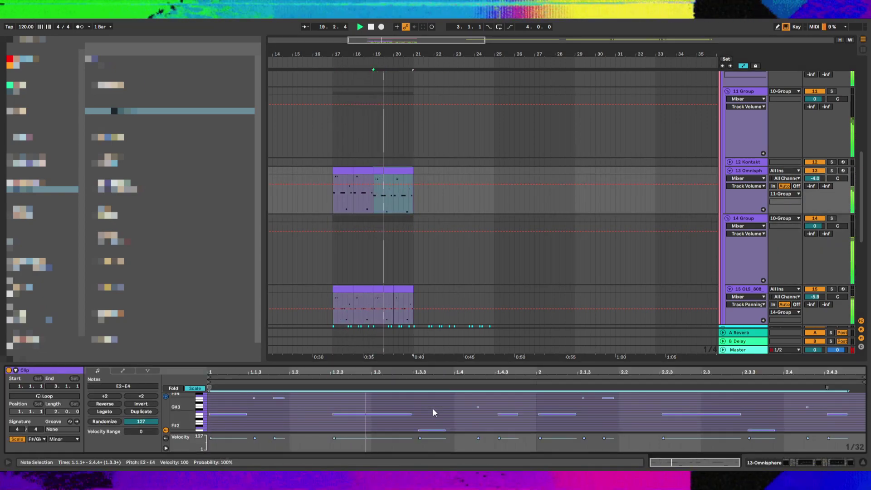
key("space")
key("space")
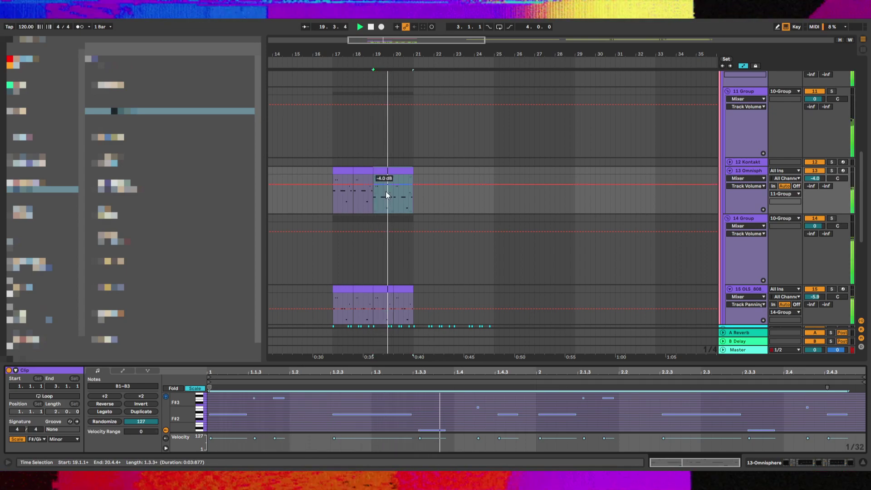
Copy the two-bar Omnisphere clip onto the 808 track at bar 19
left_click(390, 164)
key("space")
left_click(384, 172)
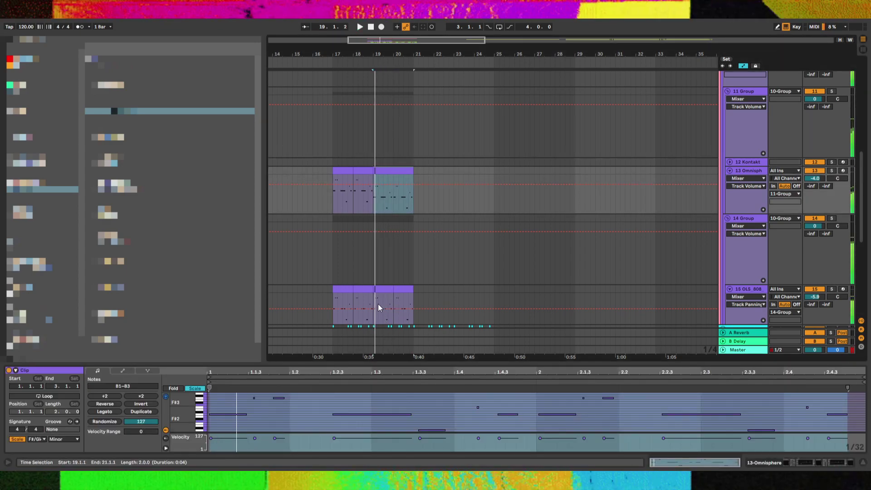
left_click(375, 309)
key("space")
Transpose all notes of the 808 clip at bar 19 down one octave to B0–B2 and play it
key("ctrl+a")
key("space")
key("space")
key("shift+Down")
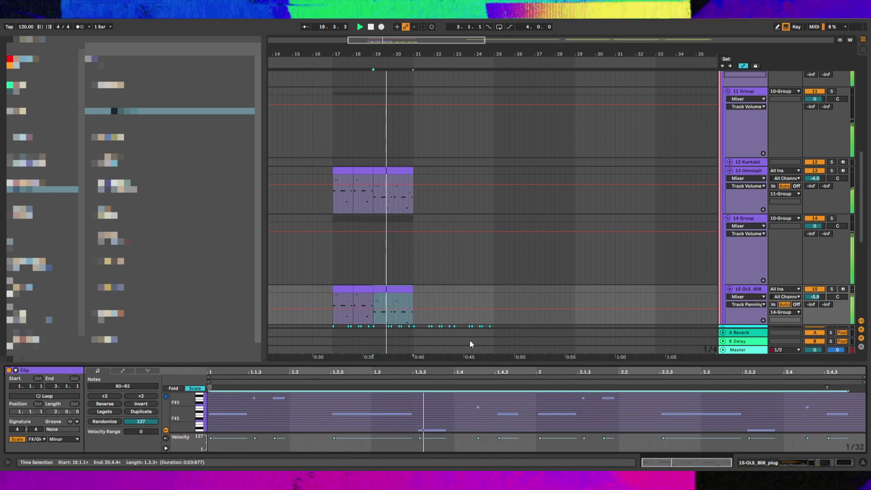
Join the Omnisphere clips and the 808 clips across bars 17 to 20 into one four-bar clip on each track
left_click(377, 172)
left_click(339, 171, "shift")
left_click(349, 290)
left_click(380, 292, "shift")
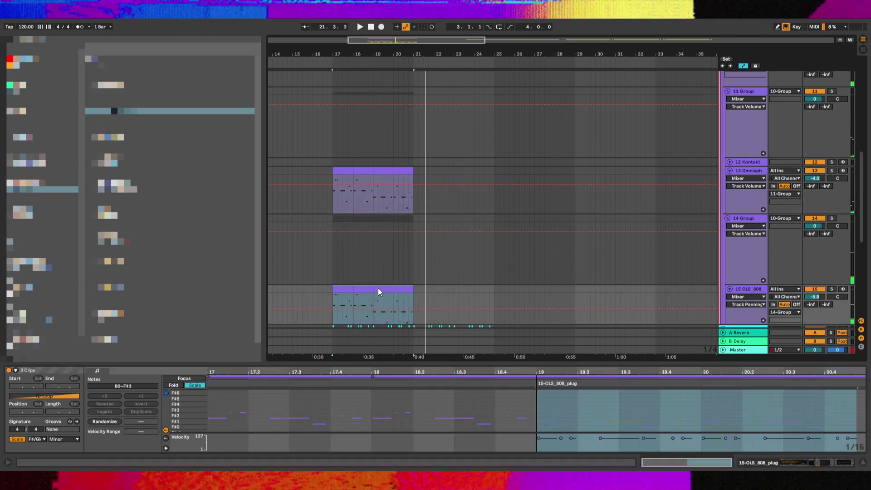
Transpose all notes of the four-bar Omnisphere clip up one octave to B1–F#4, soloing the Omnisphere and 808 tracks
left_click(348, 169)
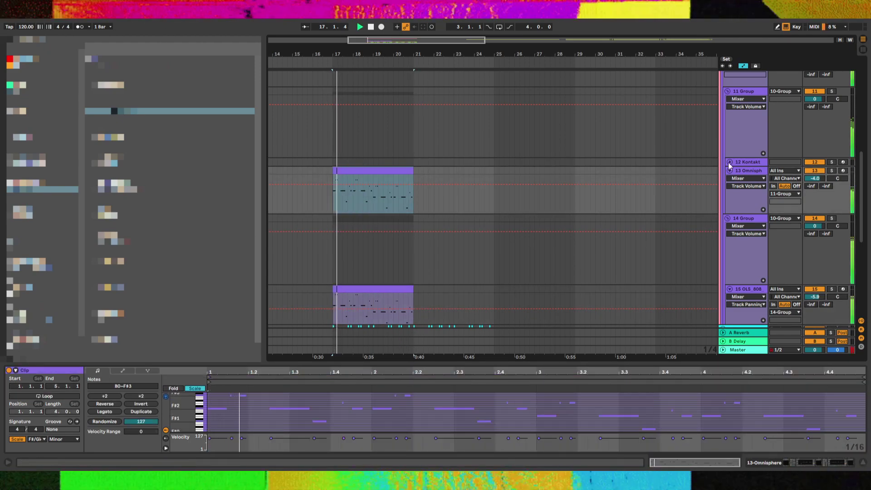
left_click(832, 171)
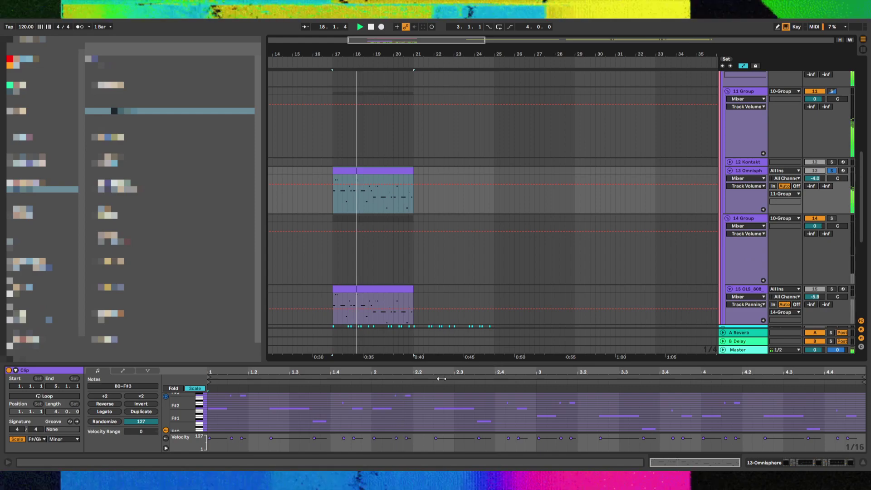
left_click(441, 379)
key("ctrl+a")
key("shift+Up")
left_click(833, 291, "ctrl")
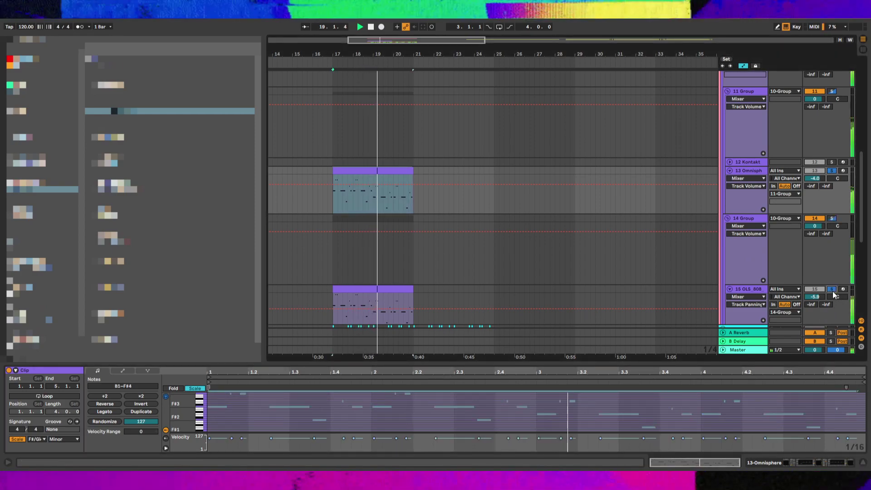
Set the volume of the purple parent bass group to 3.6 dB while playing from bar 17
left_click(330, 203)
scroll(631, 196, "up", 2)
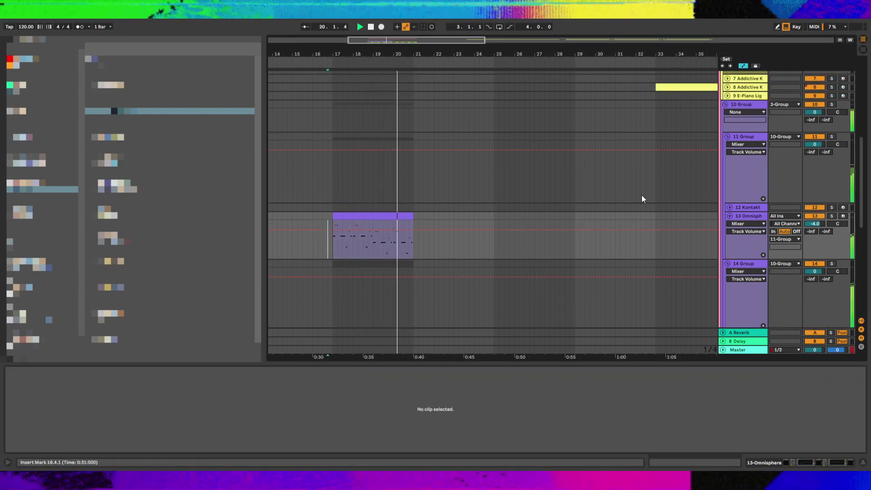
left_click(364, 141)
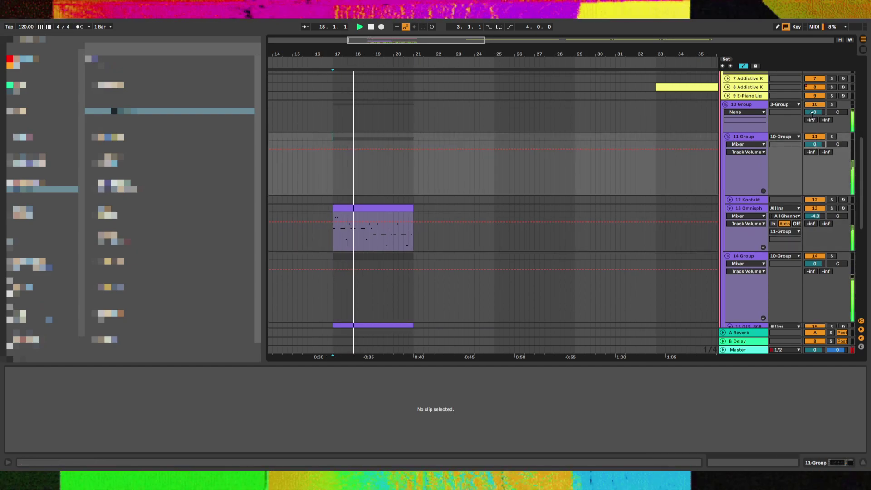
left_click_drag(817, 115, 818, 97)
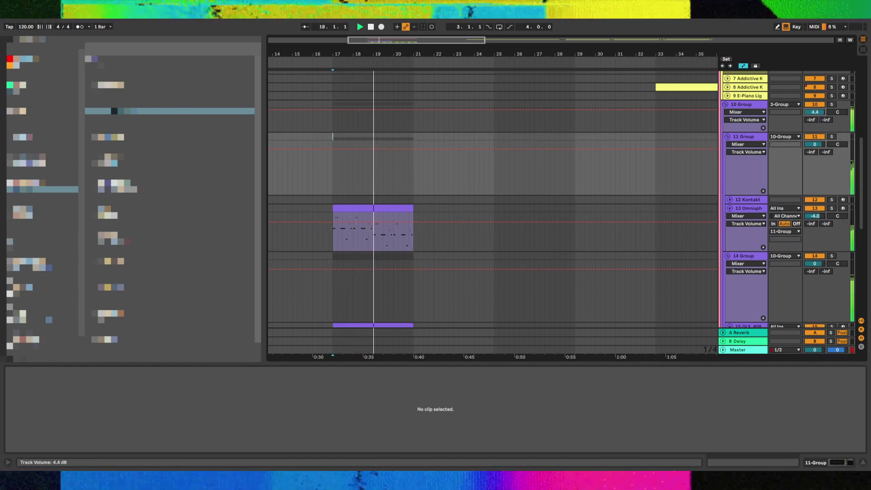
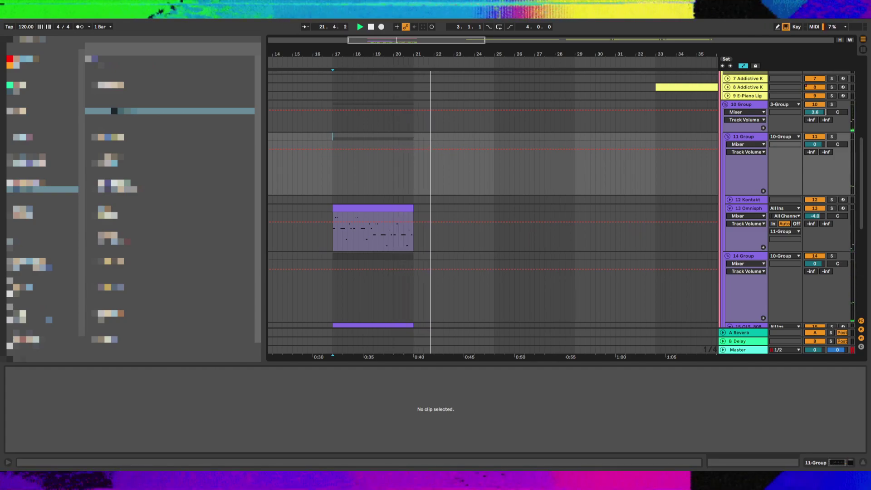
key("space")
Delete the yellow group containing the Addictive Keys and E-Piano tracks
scroll(595, 174, "up", 3)
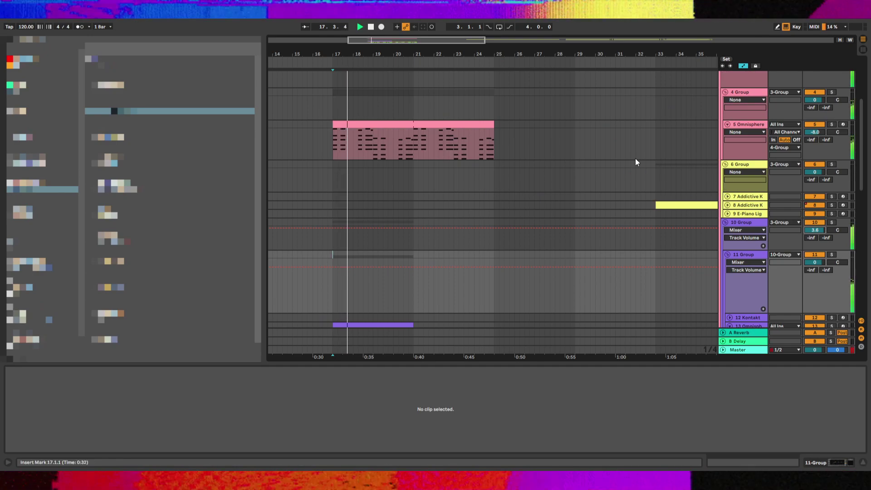
left_click(750, 167)
key("Delete")
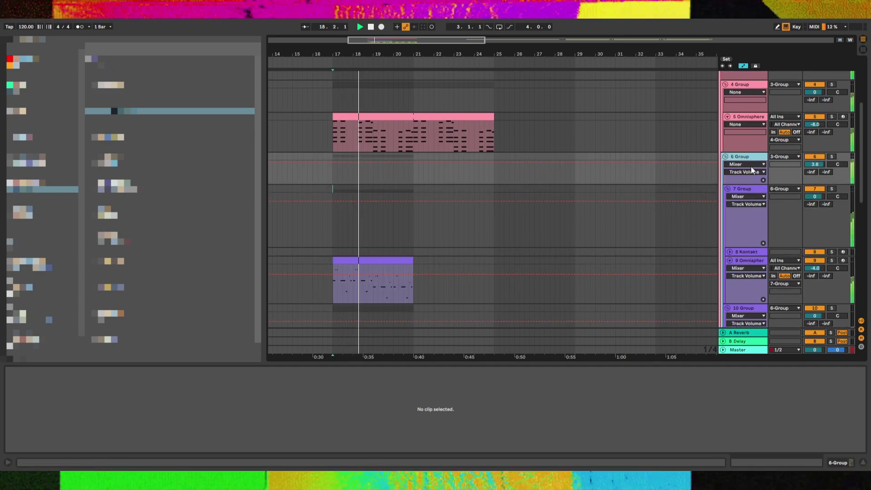
Fold the bass group and the pink groups, and select the OS_SFM_90 track below
key("Delete")
scroll(750, 166, "up", 3)
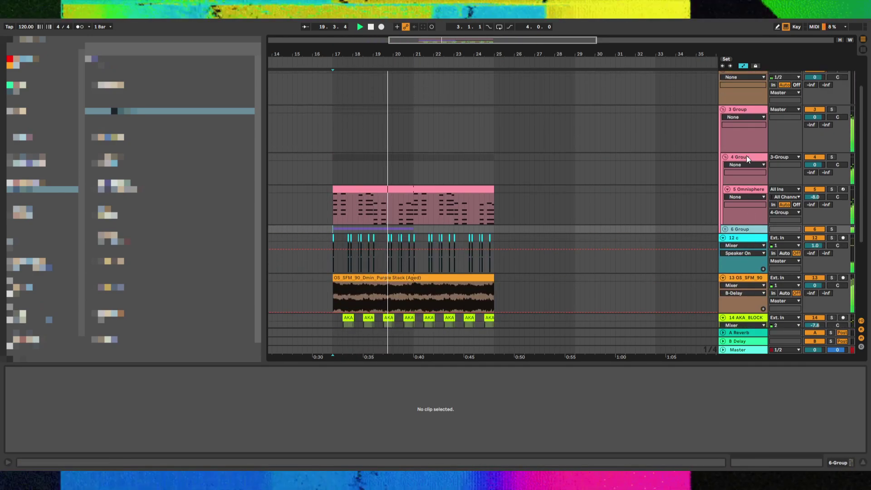
left_click(747, 156)
key("Left")
key("Up")
key("Left")
key("Down")
key("Down")
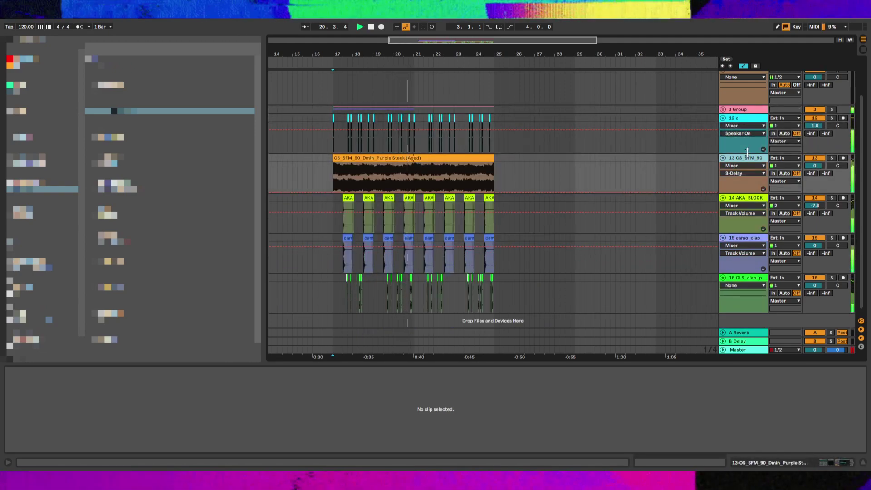
Add an audio track below OS_SFM_90, place camo_drumloop_90_zipper on it at bar 17, and set the clip tempo to 180 BPM
key("ctrl+t")
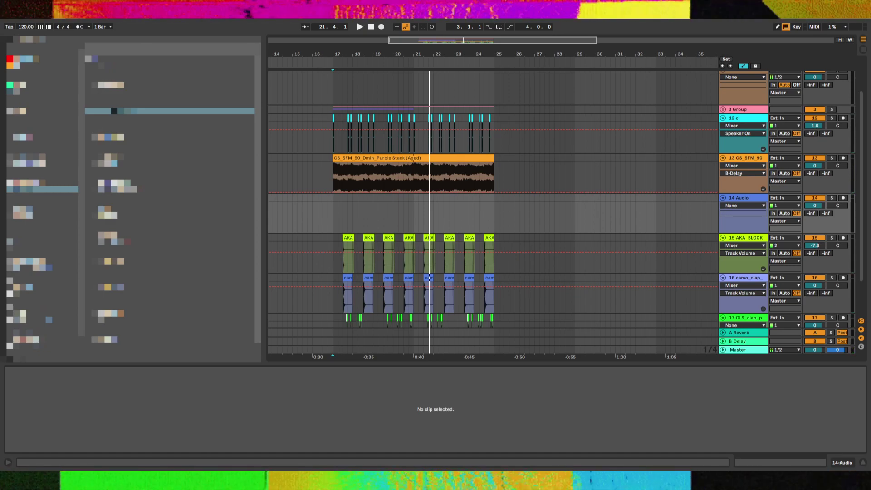
left_click_drag(114, 111, 334, 208)
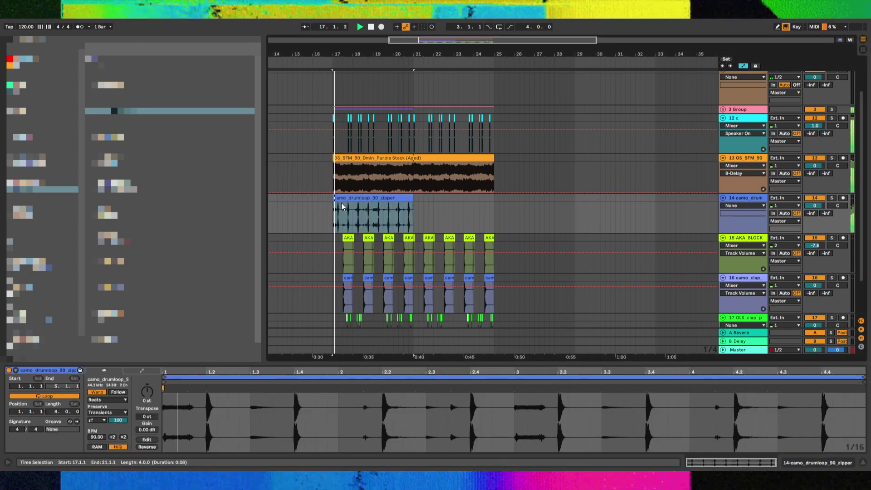
left_click(124, 437)
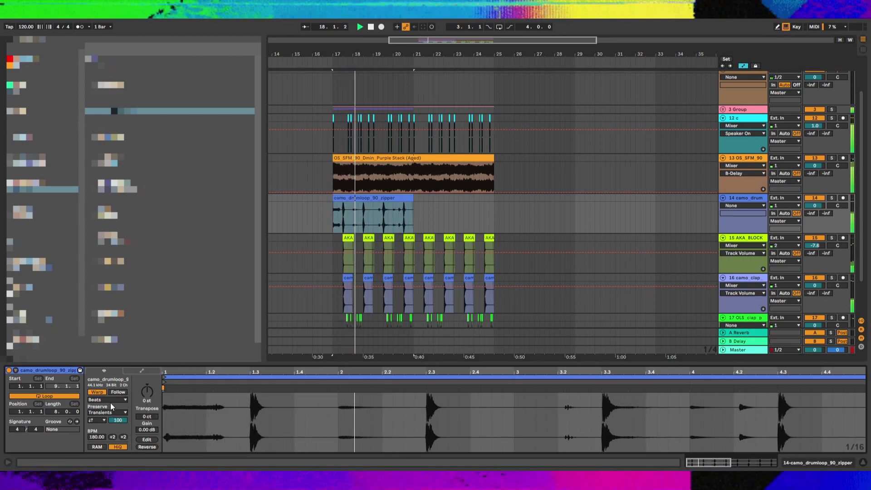
Set the camo_drumloop_90_zipper clip's gain to -6.08 dB and its warp mode to Complex
left_click_drag(148, 430, 148, 441)
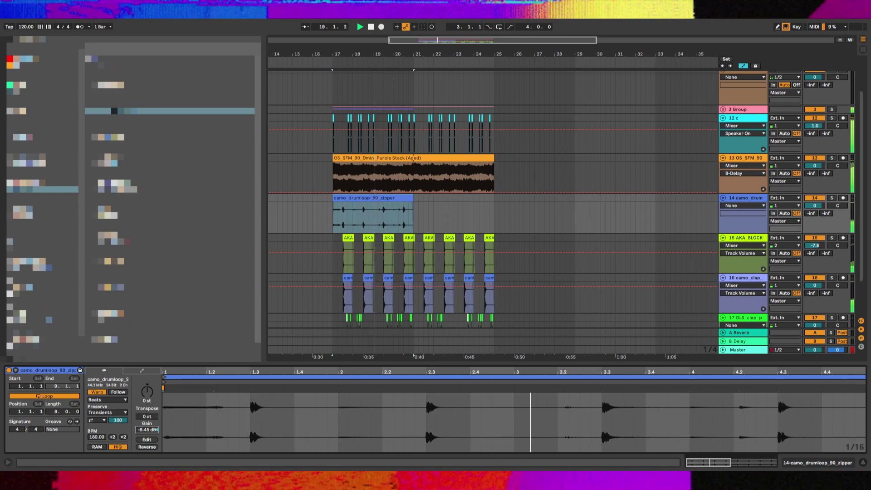
left_click(107, 400)
left_click(106, 439)
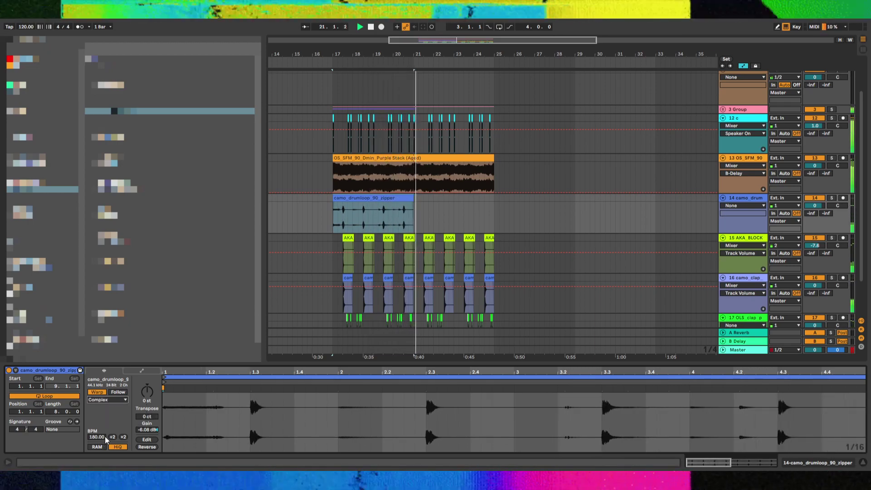
key("space")
Extend the camo_drumloop_90_zipper clip to bar 25 and add an audio track below OS_SFM_90
left_click_drag(413, 203, 493, 199)
left_click(736, 159)
key("ctrl+t")
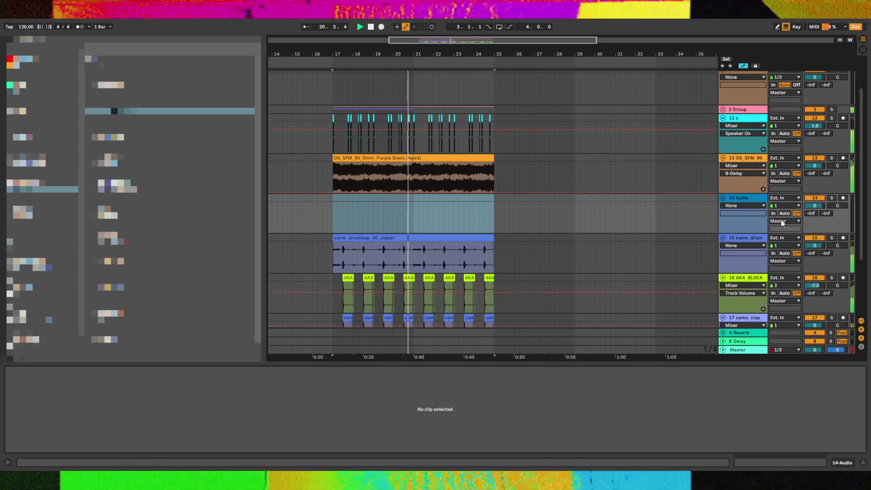
Play the section with the extended zipper drum loop and insert a MIDI track directly above that loop
left_click(481, 232)
left_click(461, 235)
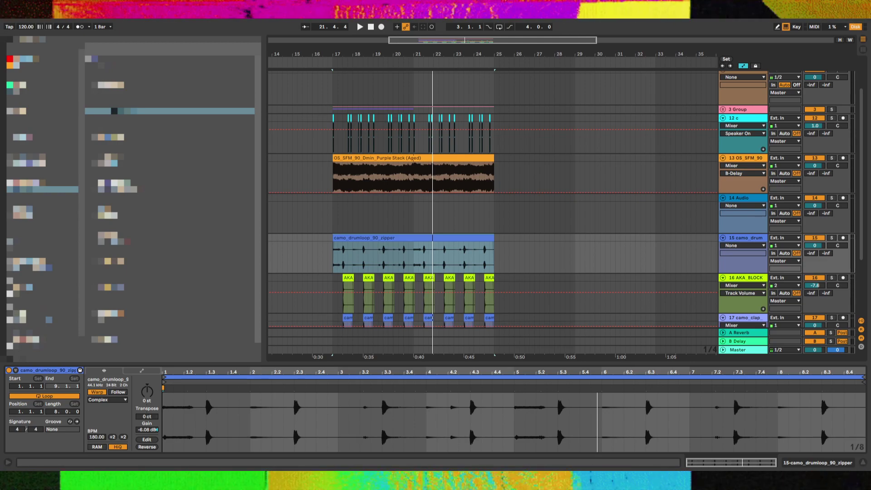
key("space")
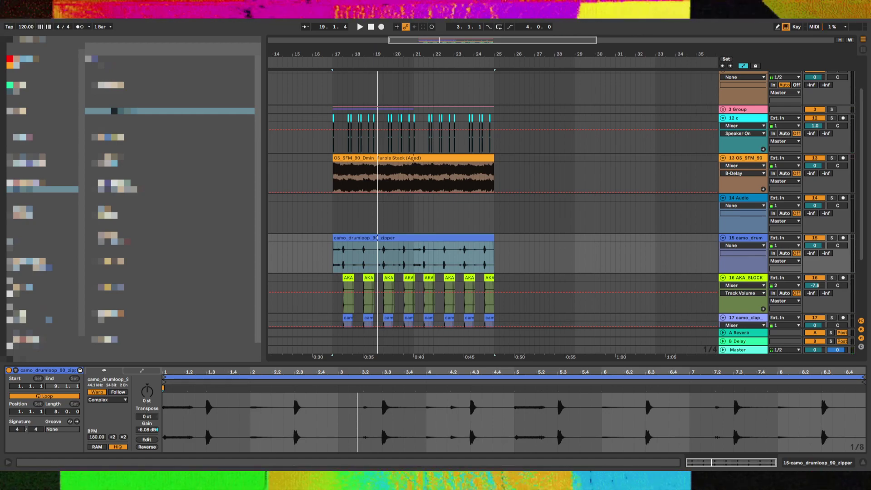
key("space")
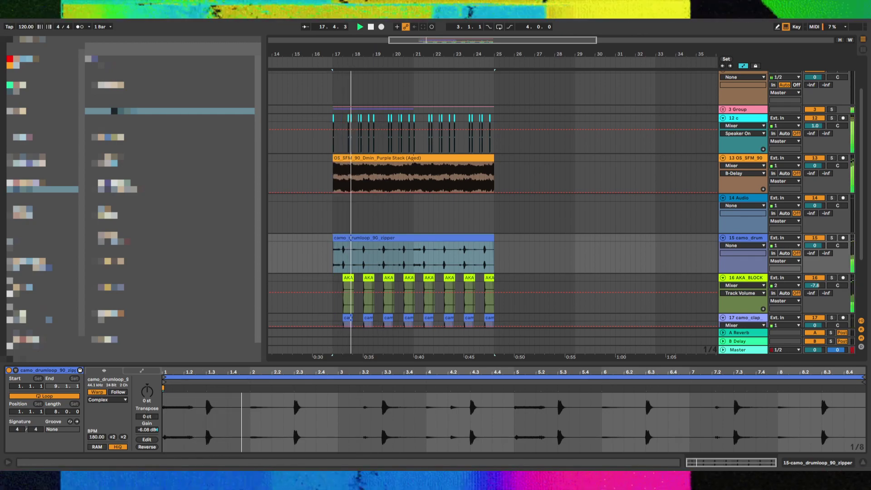
key("ctrl+shift+t")
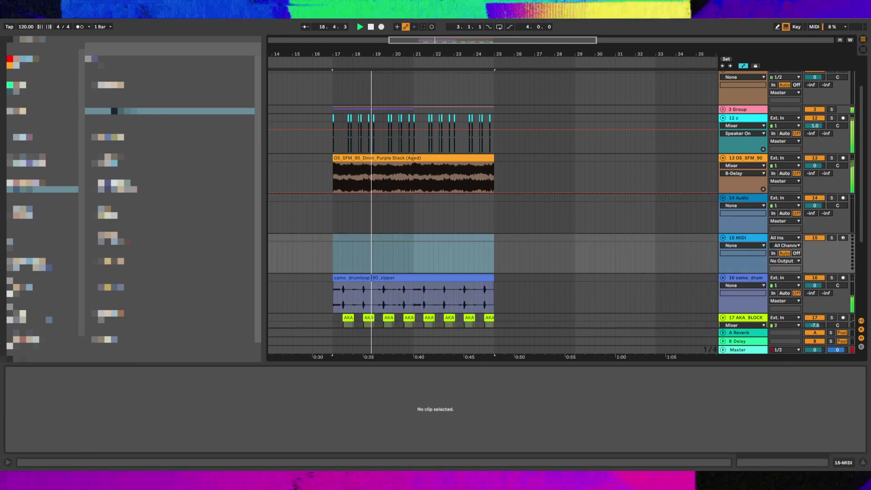
key("space")
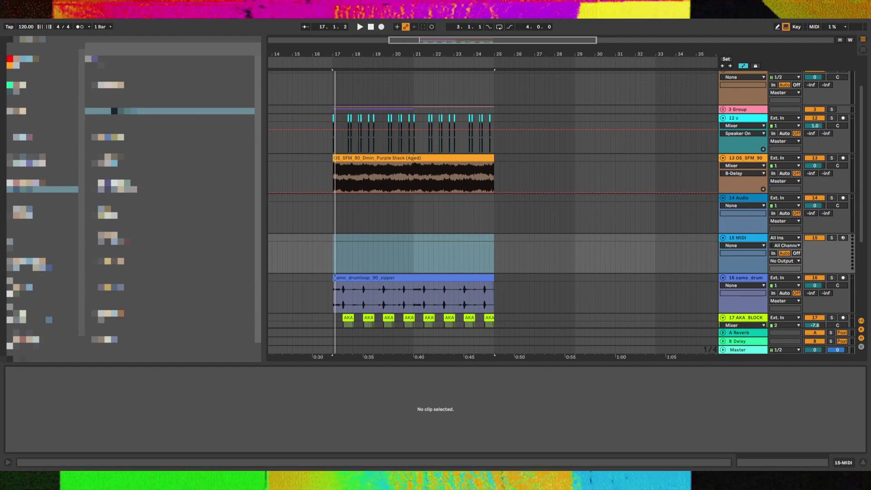
Place the AKA_BLOCK_hihat_loop_really_do_ya_deux_85 loop on the new track at bar 17 and set the track volume to -6.3 dB
left_click_drag(127, 110, 335, 247)
key("space")
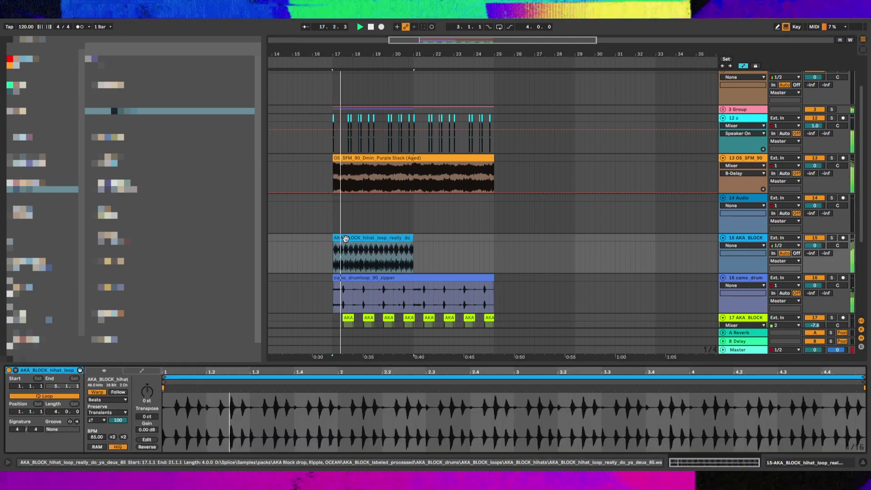
left_click_drag(815, 246, 815, 254)
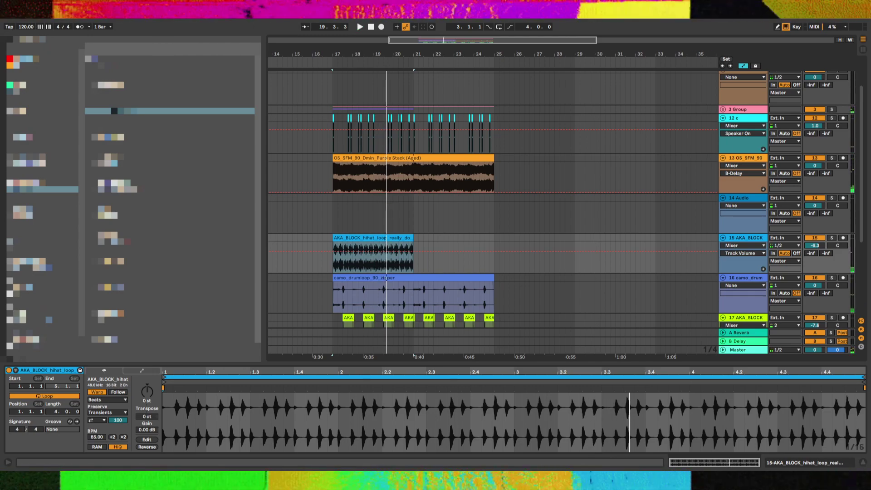
Replace the hi-hat clip's sample with OS_SFM_90_Extra loops and set the clip's warp mode to Complex
left_click_drag(225, 426, 225, 428)
key("space")
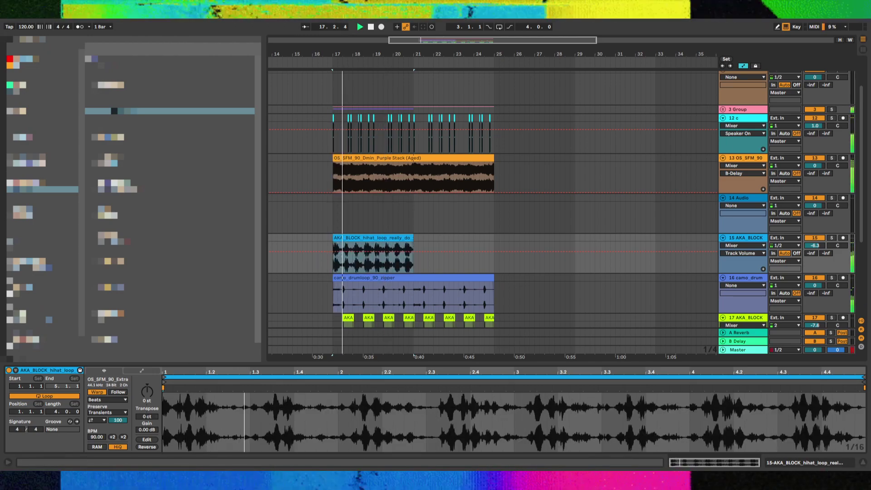
key("space")
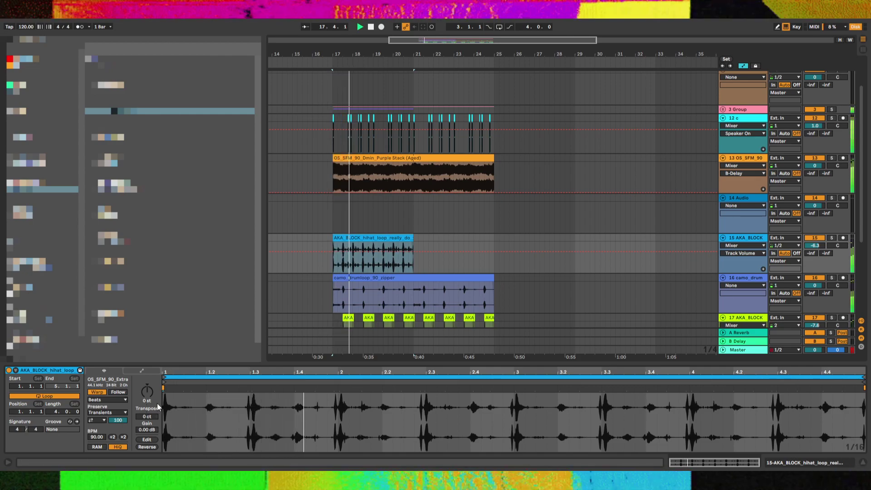
left_click(106, 436)
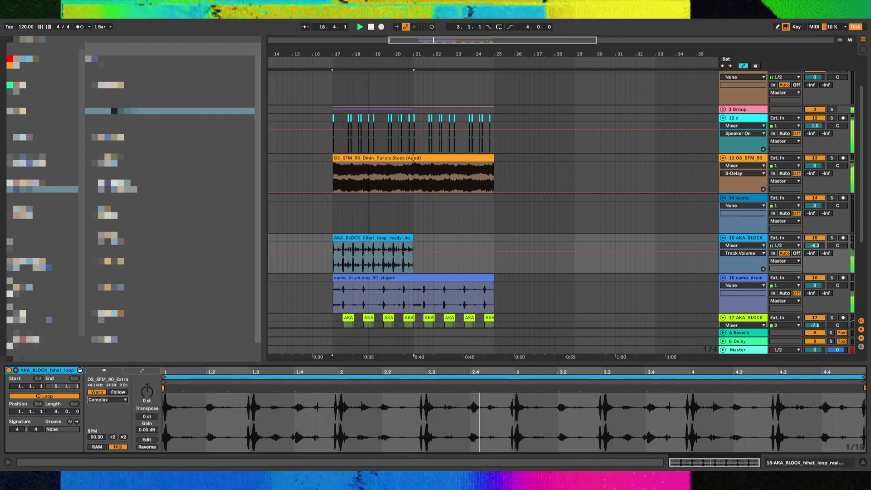
left_click(236, 392)
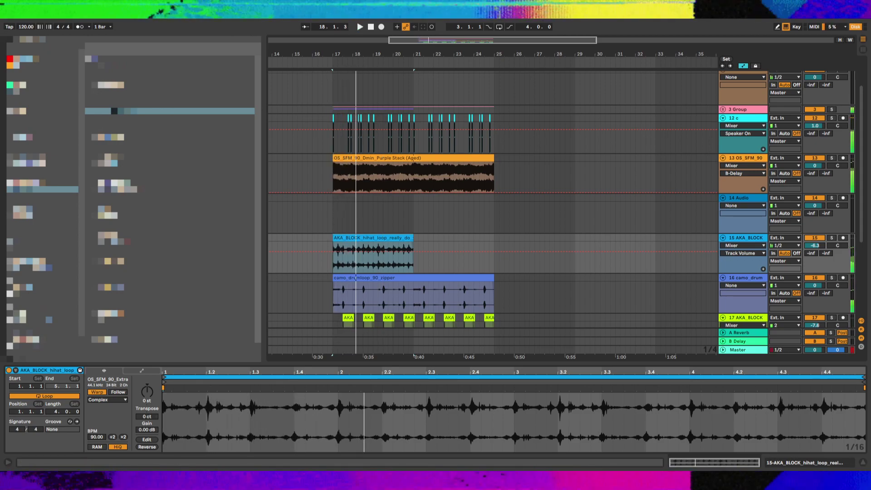
Try another OS_SFM_90_Extra loop, an OS_SFM_100_Extr loop and quirky drums.aif as the hi-hat clip's sample, playing each
left_click_drag(118, 111, 225, 401)
key("space")
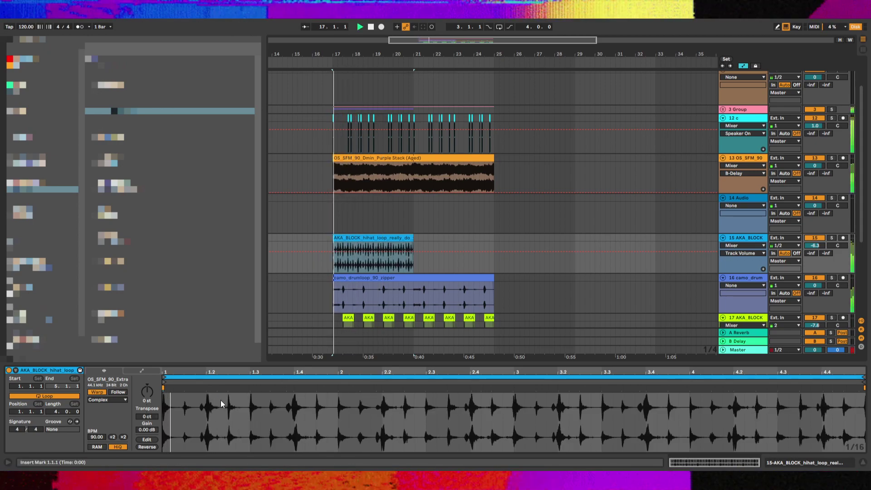
left_click_drag(118, 111, 239, 414)
key("space")
key("space")
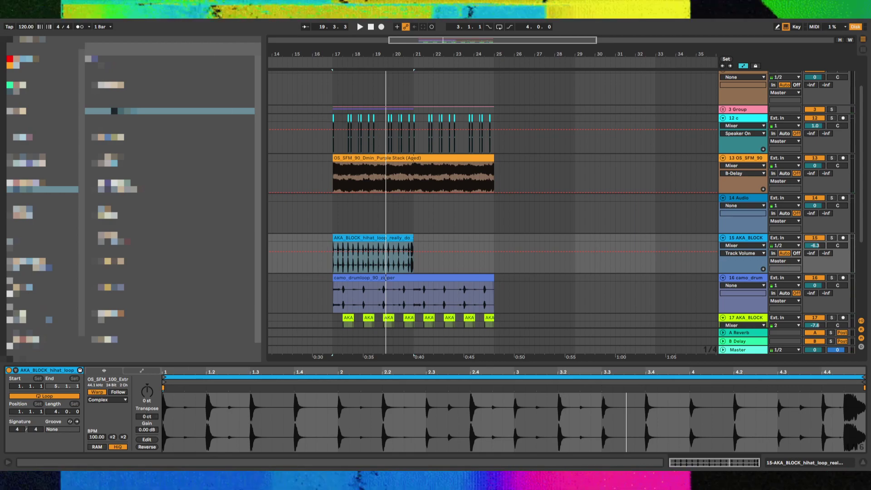
left_click_drag(127, 111, 238, 429)
key("space")
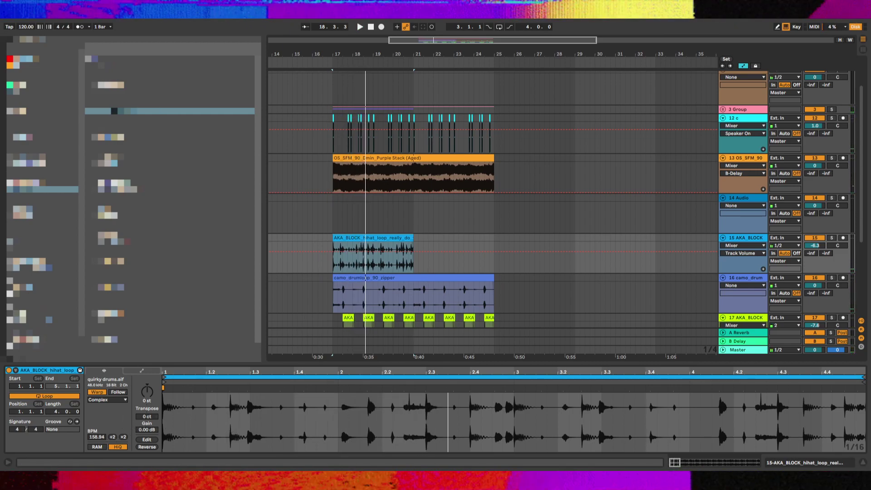
Replace the hi-hat clip's sample with something.wav and play it from bar 17
left_click_drag(127, 111, 235, 417)
key("space")
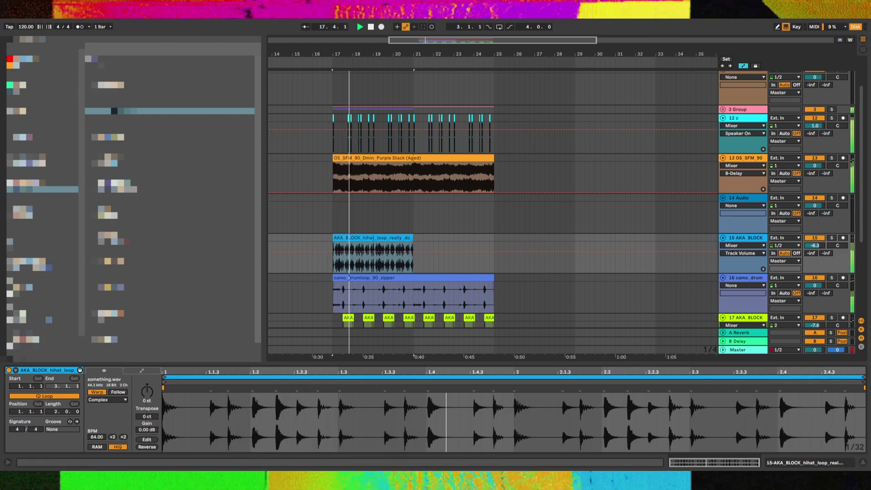
key("space")
key("space")
key("space")
Deactivate the opening slice of the something.wav clip at bar 17, play the result, and hide the automation lanes
scroll(340, 262, "up", 10)
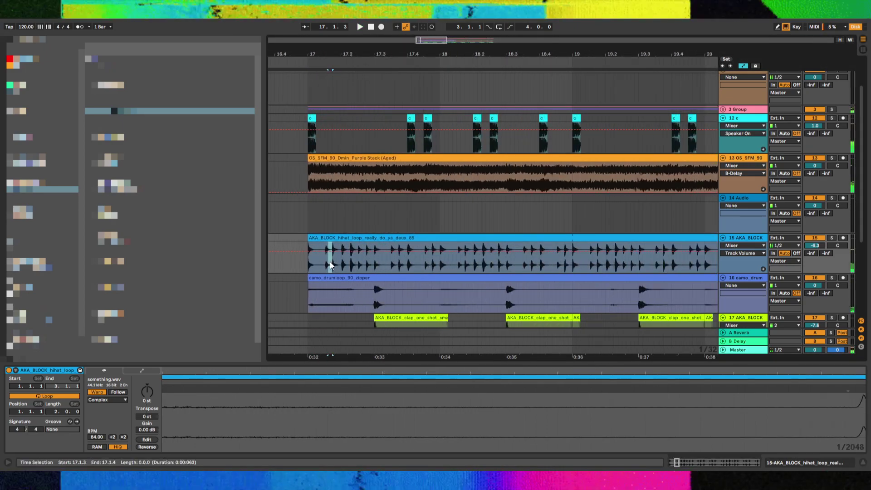
left_click(309, 263)
left_click_drag(295, 259, 333, 245)
key("space")
key("0")
key("space")
key("0")
key("space")
key("a")
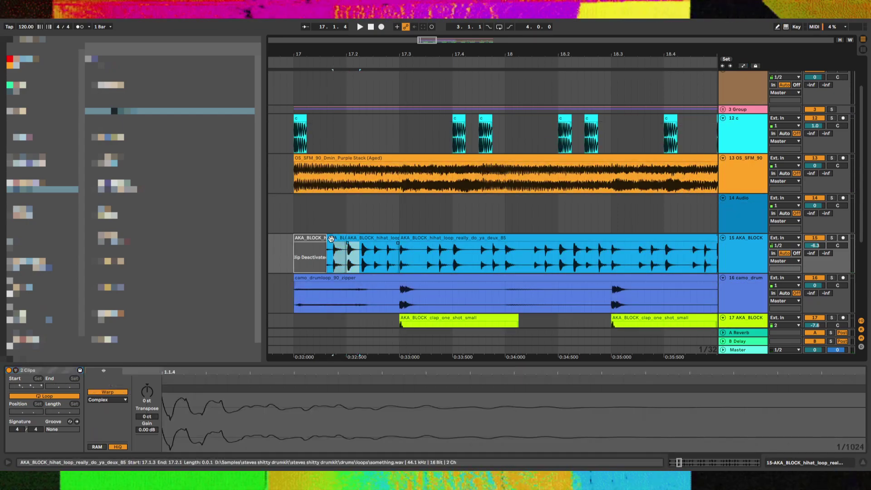
Deactivate the something.wav slices from bar 17 up to 17.2.2 and from 17.2.4 to 17.3, playing the section from bar 17
key("0")
left_click(330, 238)
left_click(307, 238)
key("space")
key("space")
left_click(391, 258)
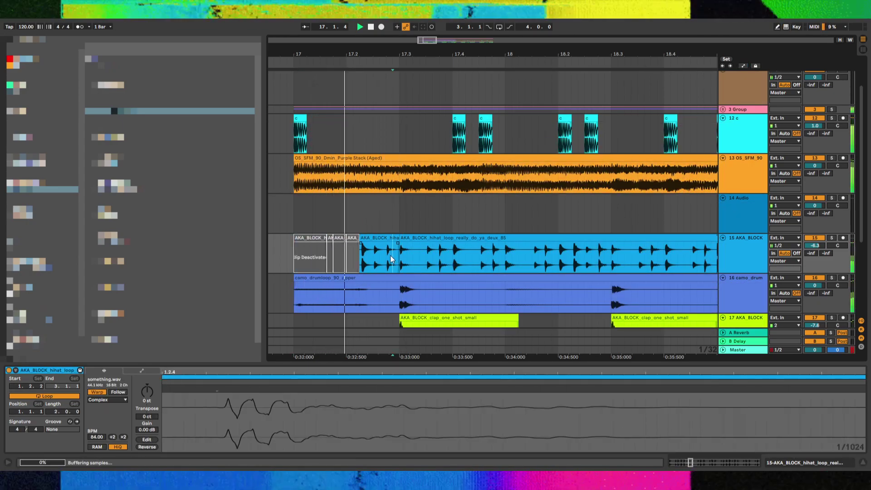
left_click_drag(388, 258, 400, 253)
key("space")
key("0")
left_click(313, 249)
key("space")
Duplicate the half-bar pattern of hi-hat slices repeatedly from 17.3 onward
left_click(313, 238)
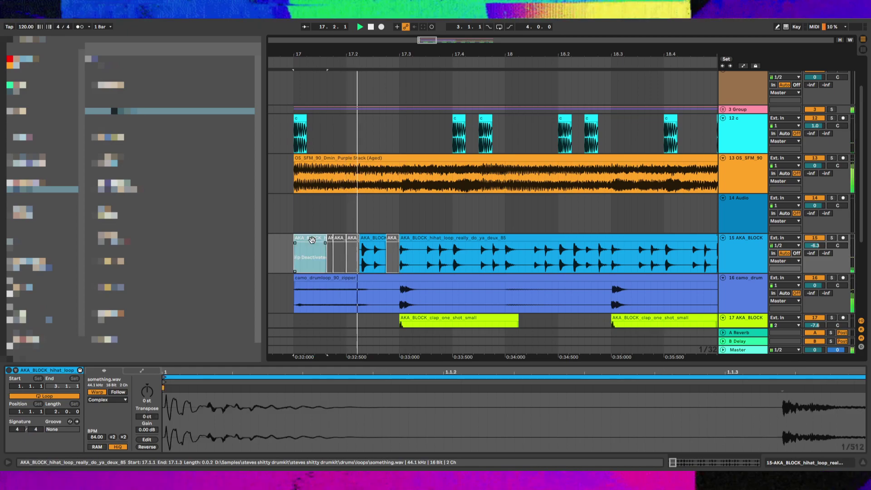
left_click(391, 239, "shift")
key("ctrl+d")
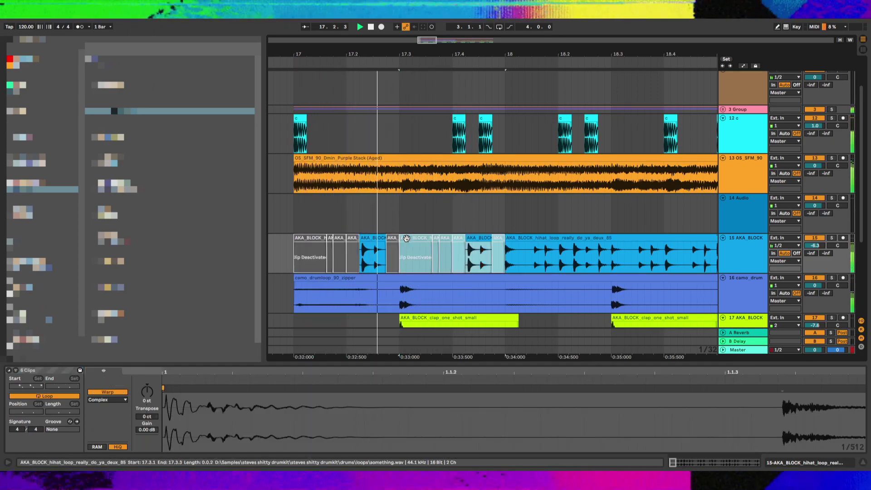
key("ctrl+d")
key("ctrl+d")
key("ctrl+d")
key("ctrl+d")
key("ctrl+d")
key("ctrl+d")
key("ctrl+d")
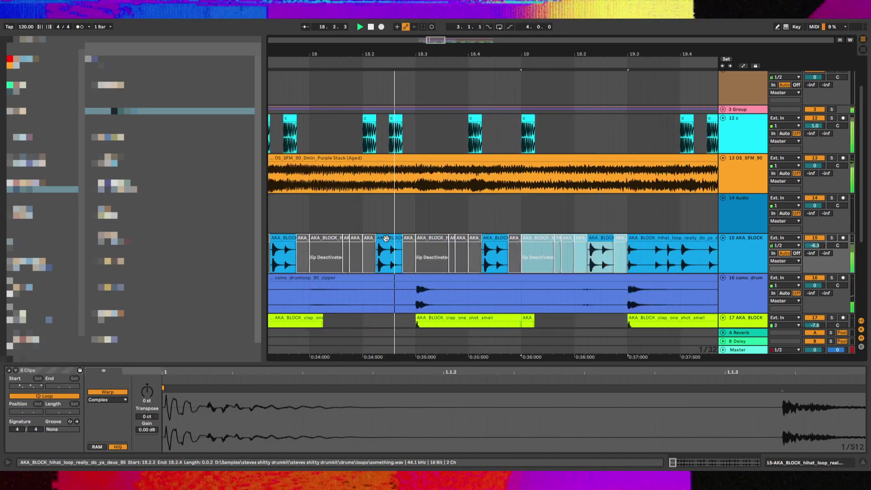
Undo the last hi-hat copies and duplicate the four-bar pattern so it fills bars 21 to 25
key("ctrl+z")
key("ctrl+z")
key("minus")
key("minus")
key("minus")
key("minus")
key("minus")
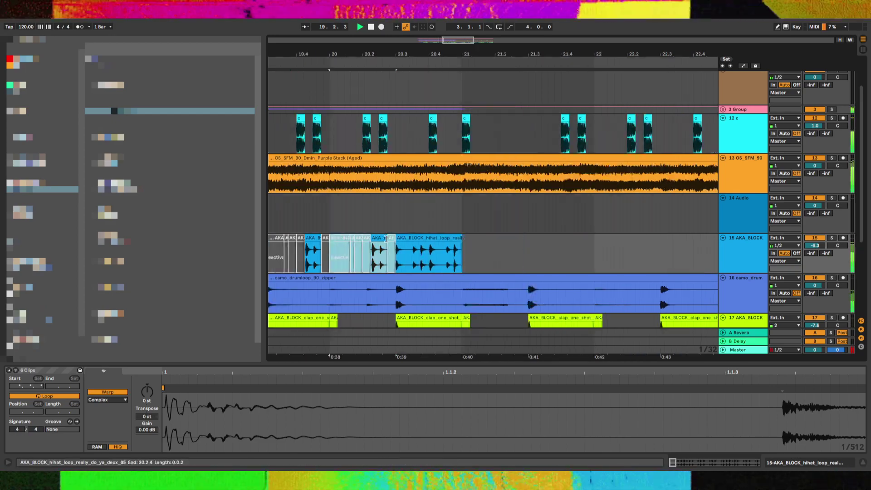
key("ctrl+d")
mouse_move(378, 240)
left_mouse_down()
mouse_move(291, 241)
mouse_move(380, 255)
left_mouse_up()
key("ctrl+d")
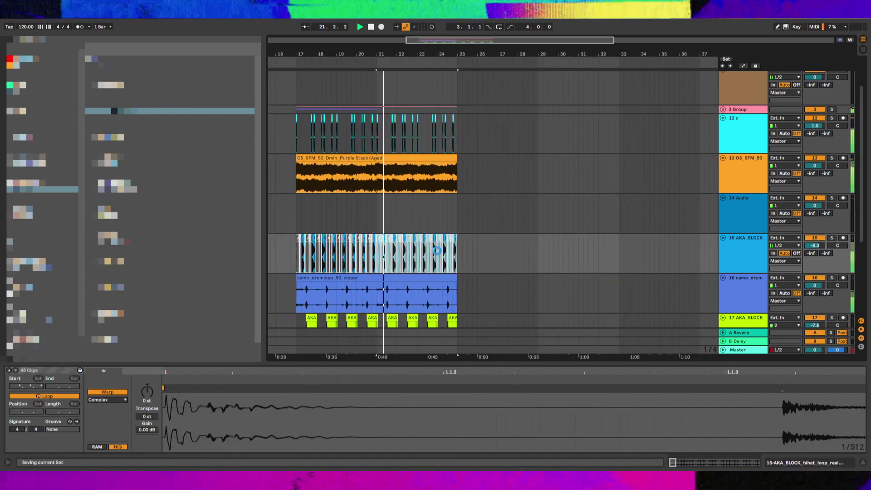
Show the track delays, fold track 14, and set the hi-hat track's delay to 8 ms while playing
left_click(862, 346)
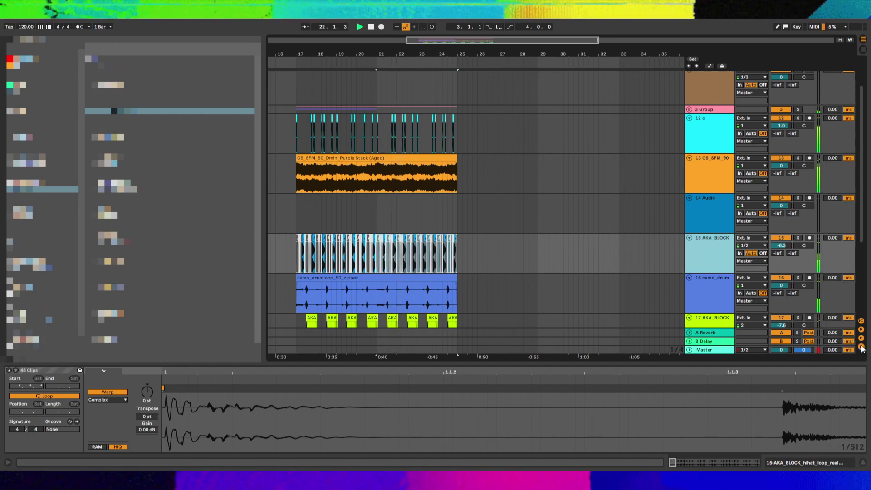
double_click(832, 234)
key("space")
key("space")
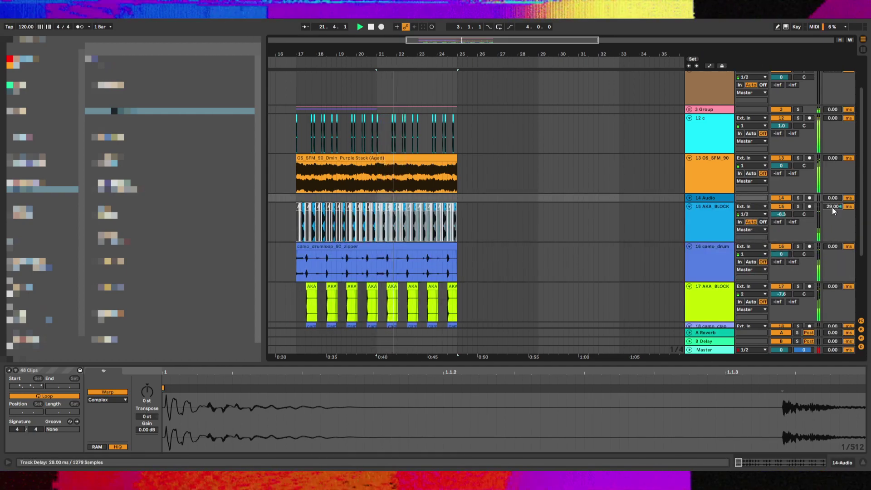
mouse_move(832, 207)
left_mouse_down()
mouse_move(834, 226)
mouse_move(833, 211)
left_mouse_up()
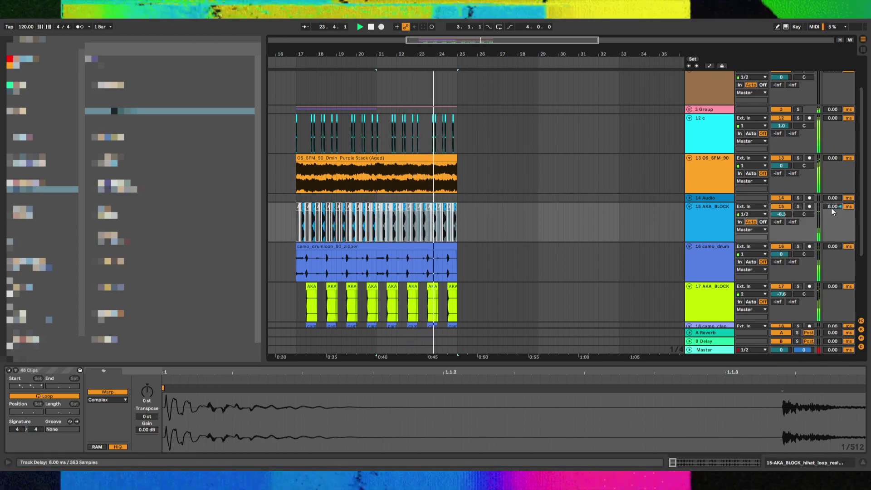
Insert an audio track below the hi-hat track, place OLS_FX_banana.wav at bar 17, and play it
left_click(725, 215)
key("ctrl+t")
left_click(298, 252)
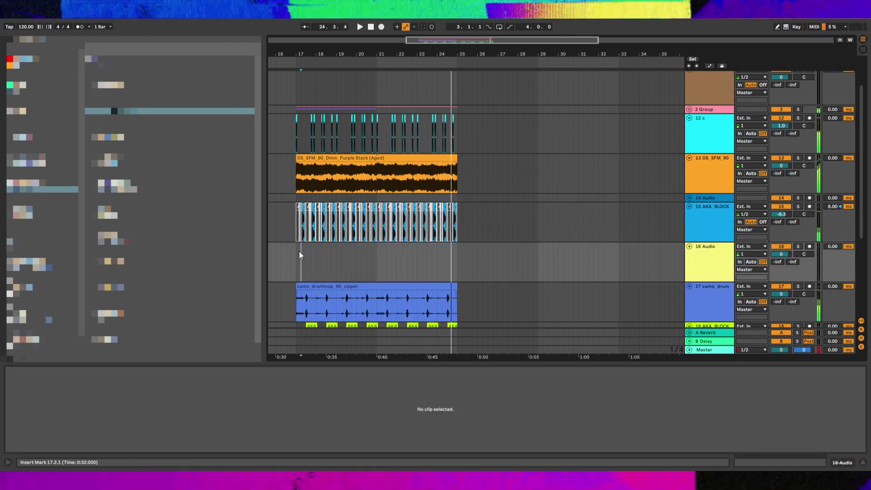
key("space")
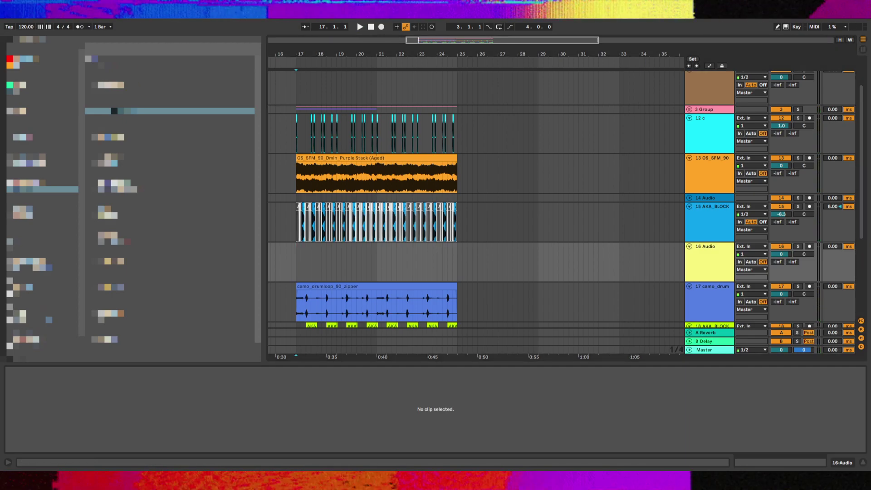
left_click_drag(322, 263, 296, 262)
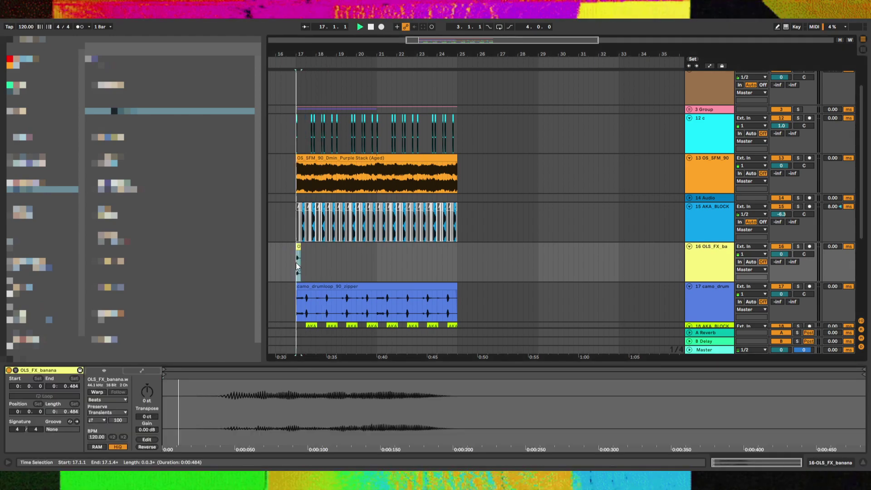
key("space")
key("space")
key("space")
Reposition the OLS_FX_banana clip about half a beat after the start of bar 17 and play the section
left_click(296, 263)
scroll(296, 262, "up", 5)
key("plus")
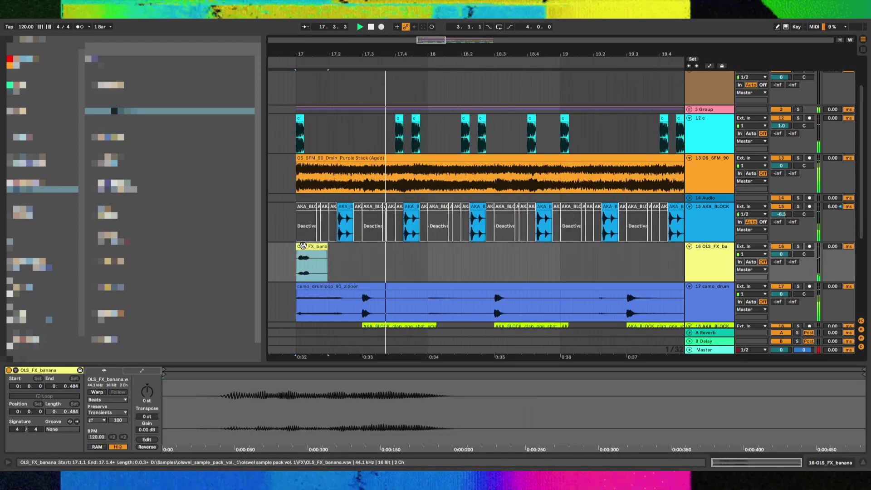
key("ctrl+z")
left_click(317, 251)
key("ctrl+v")
left_click(293, 251)
key("space")
left_click(329, 246)
key("space")
Deactivate the short opening slice of the OLS_FX_banana clip and play the result
left_click_drag(329, 246, 428, 249)
left_click(295, 252)
key("space")
left_click(317, 253)
key("space")
key("0")
left_click(293, 260)
key("space")
key("space")
key("space")
Duplicate the one-bar OLS_FX_banana pattern from bar 17 until it fills the track up to bar 25
left_click(293, 249)
key("ctrl+d")
key("ctrl+d")
key("ctrl+d")
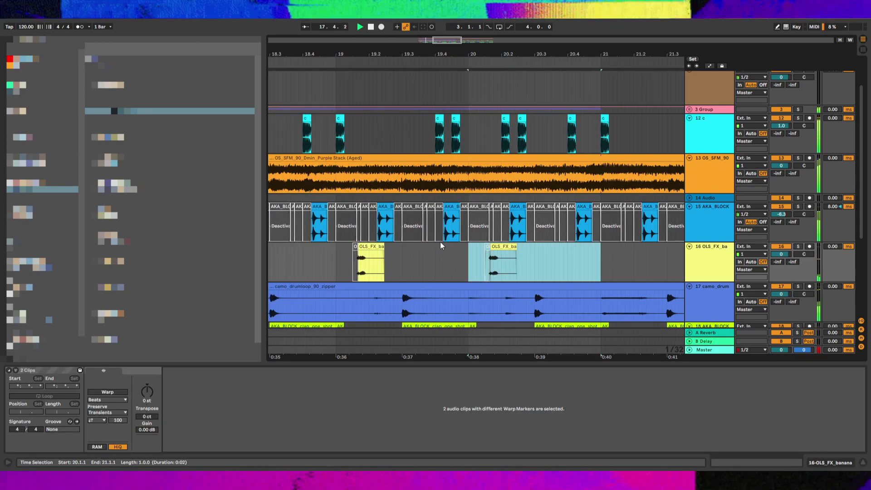
key("minus")
key("minus")
key("minus")
key("minus")
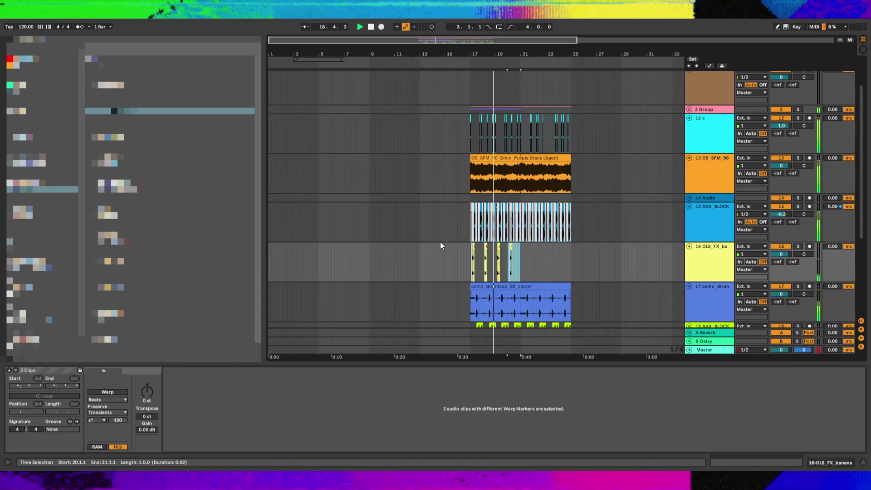
left_click(469, 247, "shift")
key("ctrl+d")
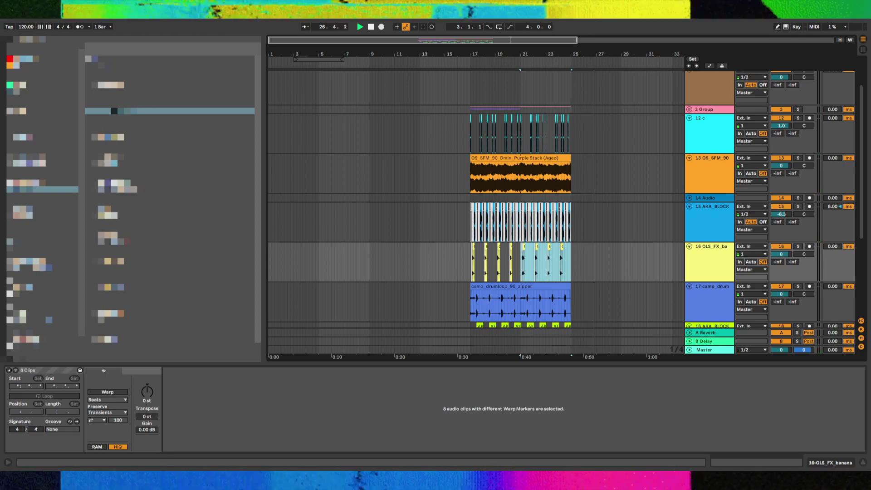
Play the section from bar 17, add EQ Eight to the hi-hat track, and roll off the highs above about 6 kHz
left_click(473, 188)
left_click(467, 188)
left_click(473, 188)
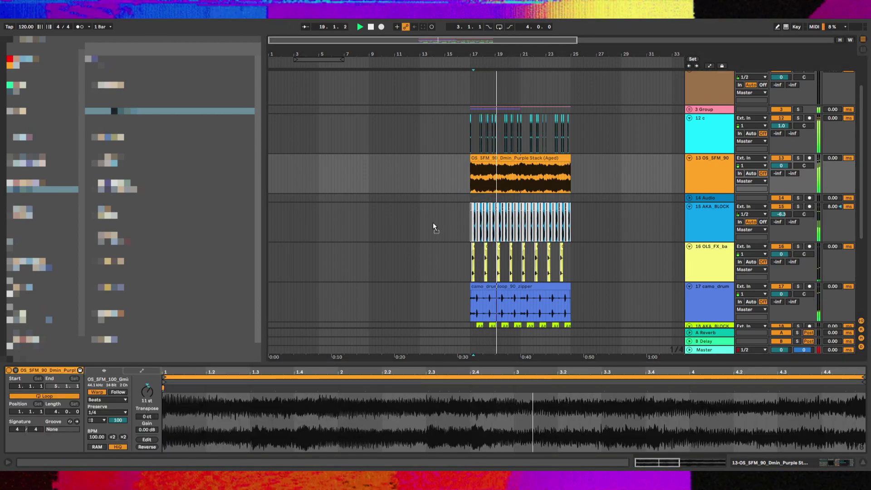
left_click_drag(128, 111, 739, 212)
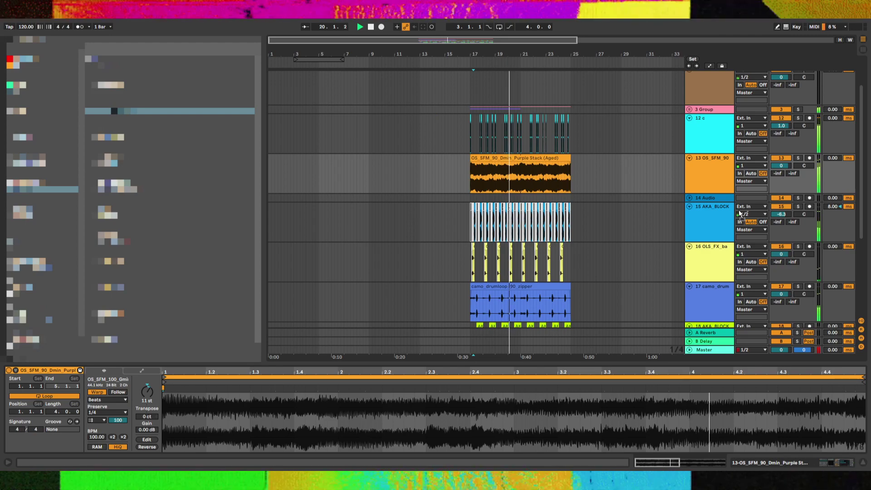
left_click(177, 418)
key("space")
key("space")
left_click_drag(169, 406, 172, 433)
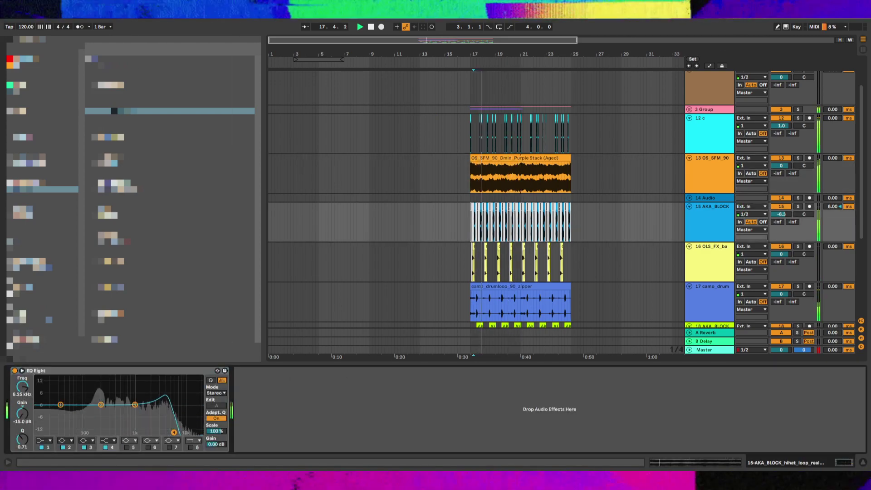
Cut the hi-hat's lows with EQ band 1, move the high cut to 8.43 kHz, set the output gain to -8 dB, and replay
key("space")
key("space")
left_click_drag(60, 405, 142, 432)
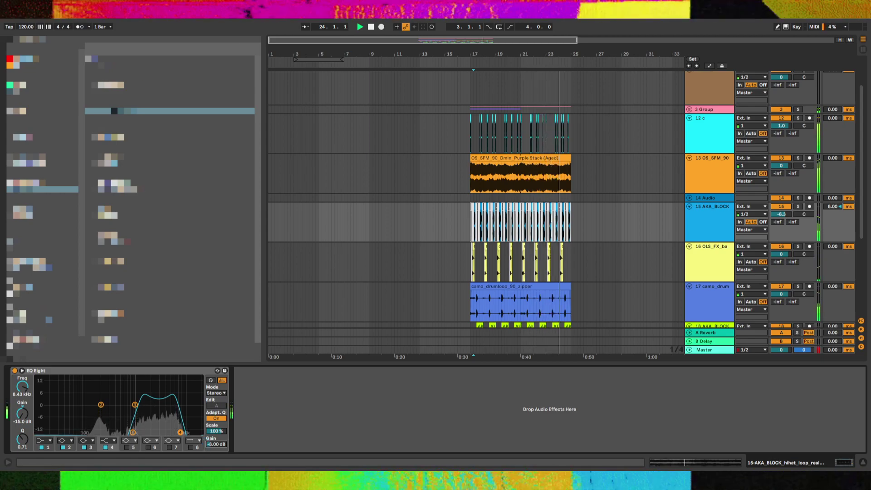
left_click(470, 230)
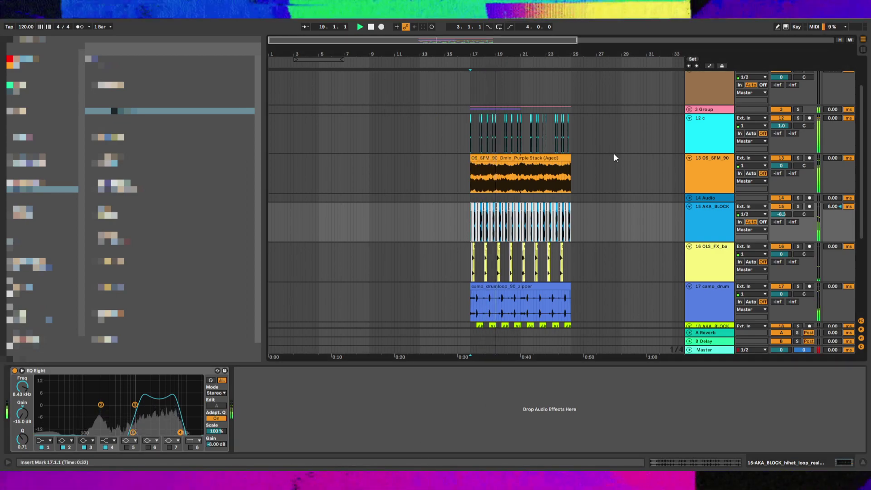
Solo the 3 Group track, play it from bar 17, and remove the solo
left_click(701, 108)
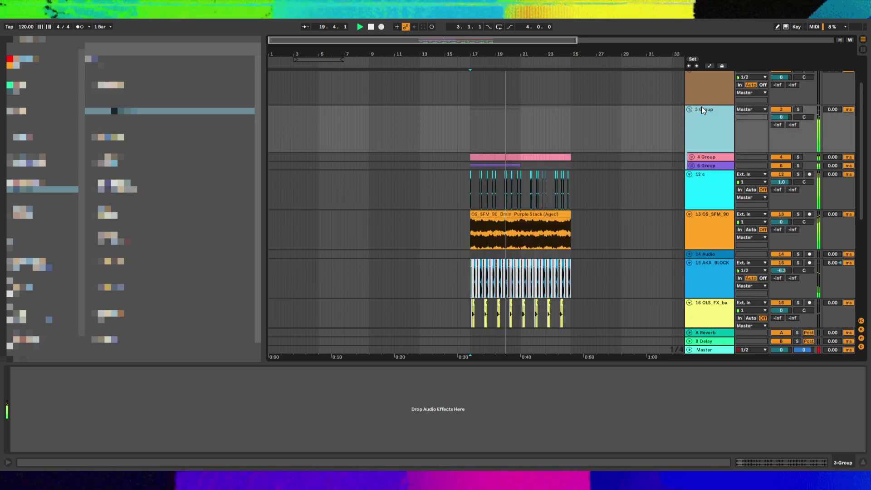
left_click(798, 110)
key("space")
key("space")
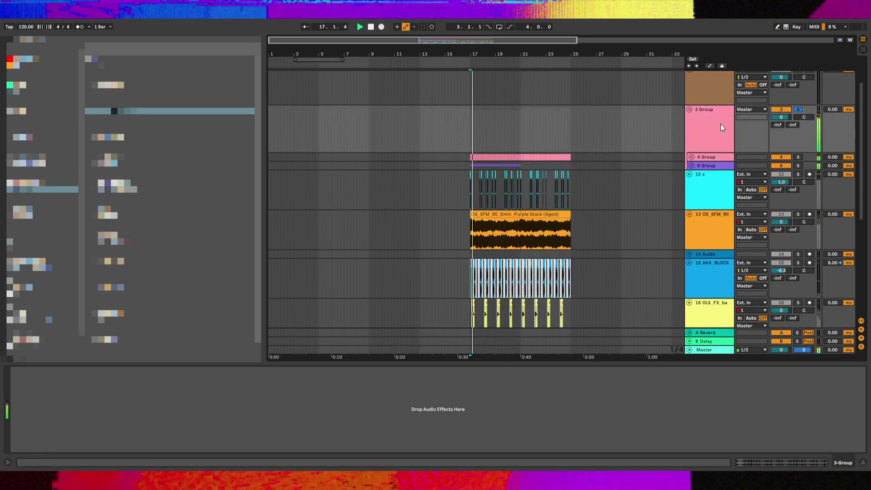
left_click(721, 124)
left_click(799, 105)
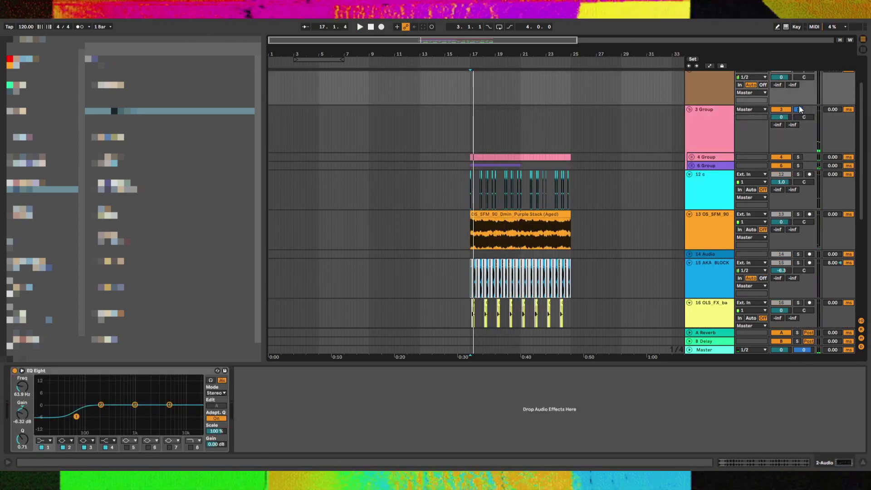
left_click(798, 110)
Place the 93_Lights_Beat_SP loop on audio track 14 at bar 17 and play it
key("space")
scroll(751, 154, "down", 3)
left_click(712, 198)
key("Up")
key("Up")
key("Down")
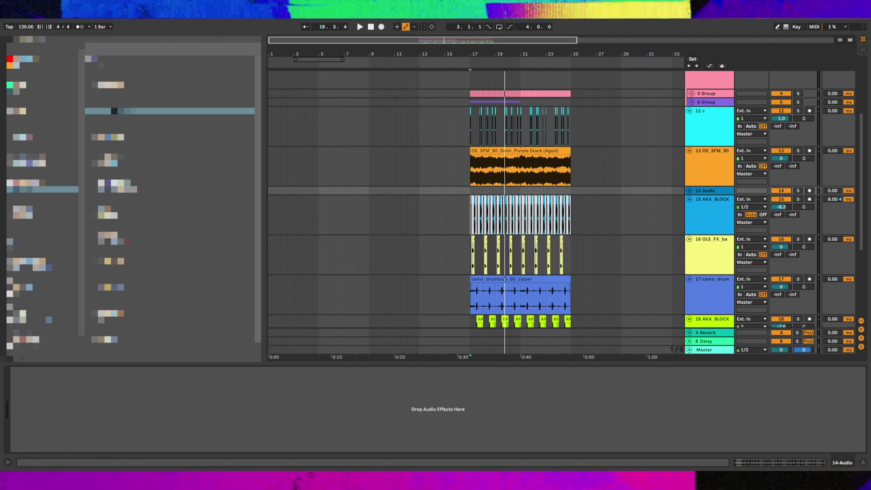
left_click_drag(170, 111, 470, 191)
key("space")
double_click(474, 191)
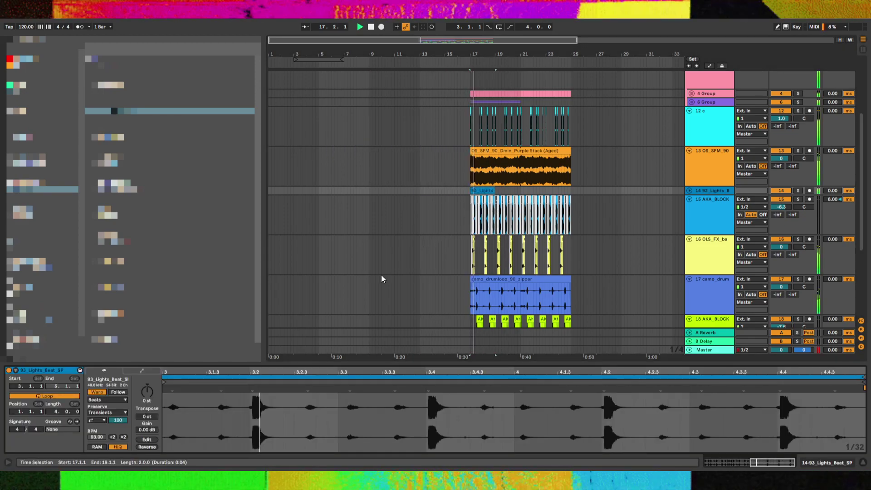
key("space")
Loop the 93_Lights_Beat_SP clip over one beat from 3.2.3 to 3.3.3 and adjust its start and warp marker around 3.3
left_click_drag(166, 379, 276, 385)
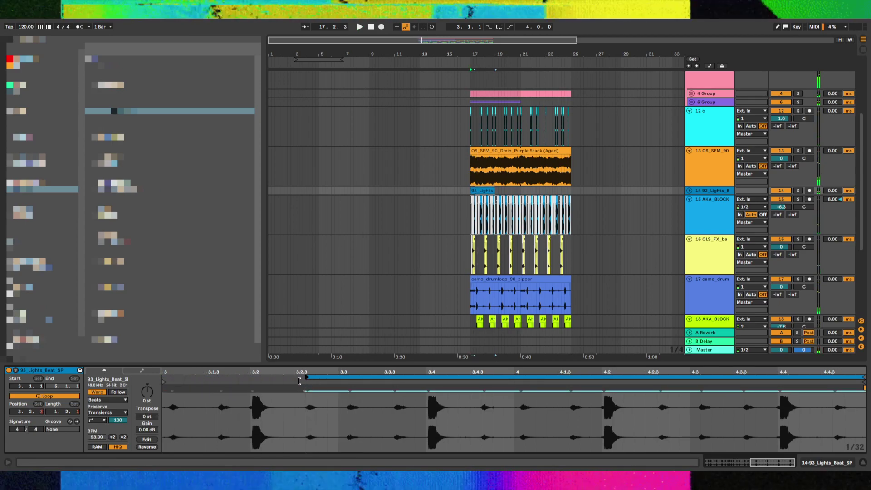
mouse_move(863, 377)
left_mouse_down()
mouse_move(360, 377)
mouse_move(382, 377)
left_mouse_up()
left_click_drag(164, 382, 344, 389)
key("space")
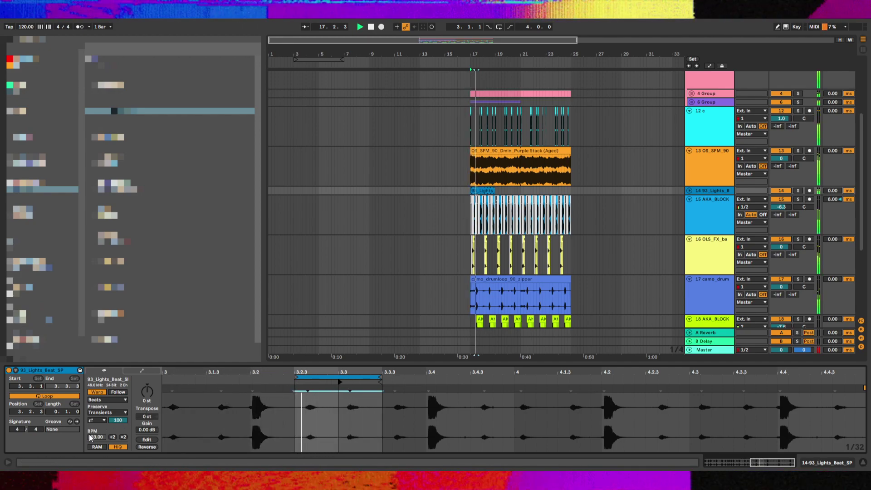
left_click_drag(339, 382, 306, 388)
double_click(306, 388)
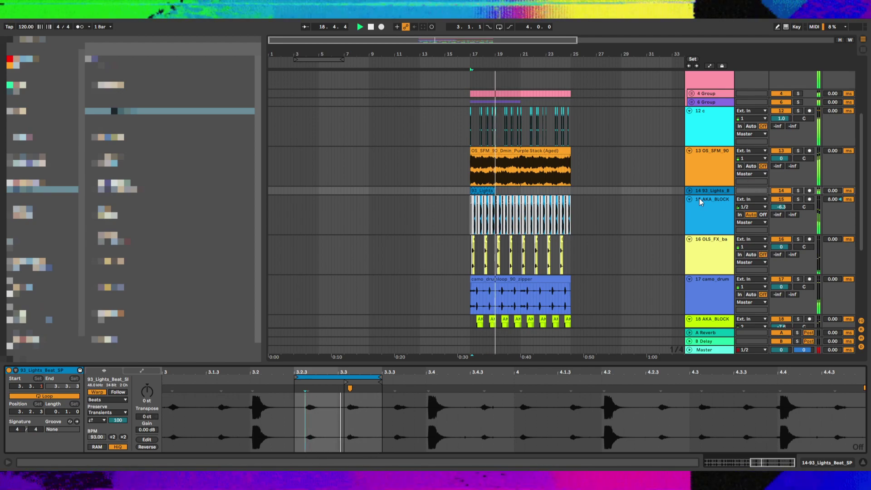
Unfold track 14 and extend the looped 93_Lights_Beat_SP clip to bar 25
left_click(689, 190)
left_click(491, 193)
left_click_drag(491, 191, 569, 195)
Load the FreeClip plug-in on the Master track
left_click(706, 350)
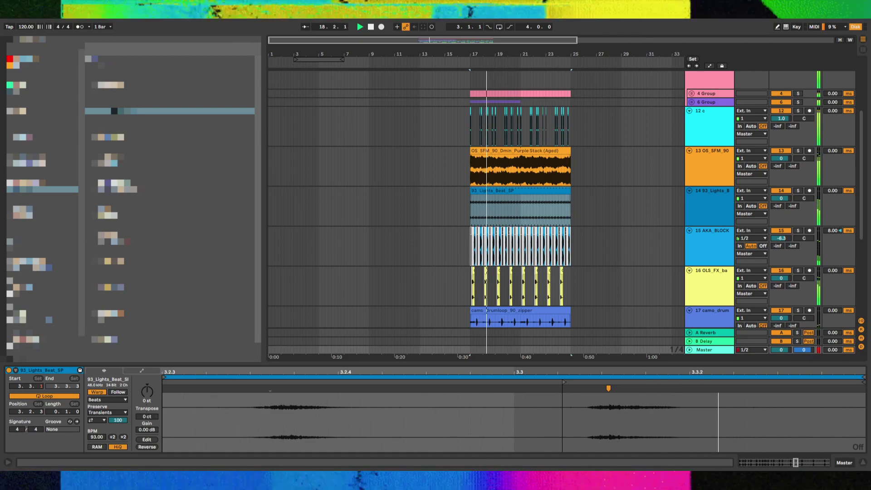
double_click(114, 111)
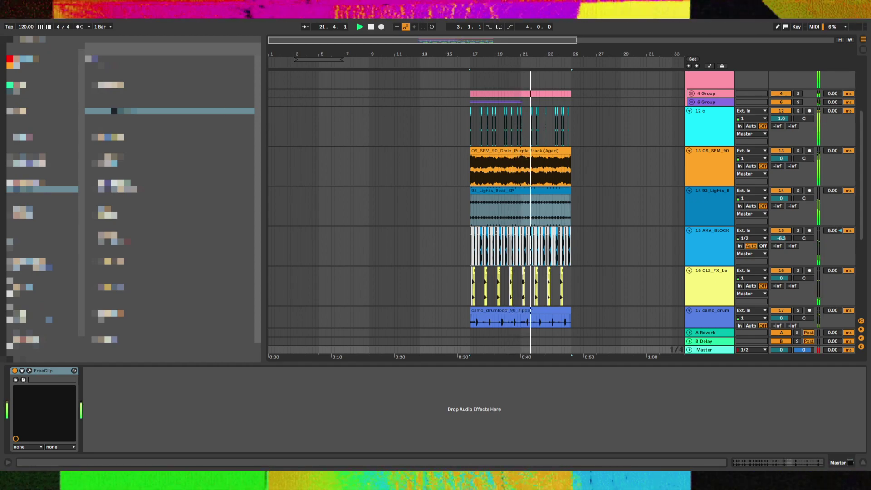
Unfold the 6 Group track and duplicate its Omnisphere and OLS 808 clips from bar 17 to bars 21 to 25
left_click(701, 102)
double_click(701, 103)
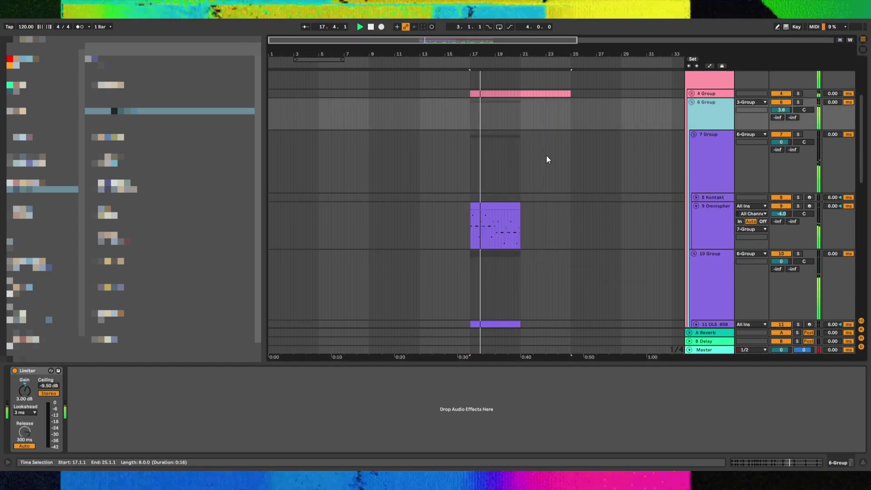
left_click(496, 200)
left_click(497, 205)
scroll(491, 214, "down", 3)
left_click(507, 270, "shift")
key("ctrl+d")
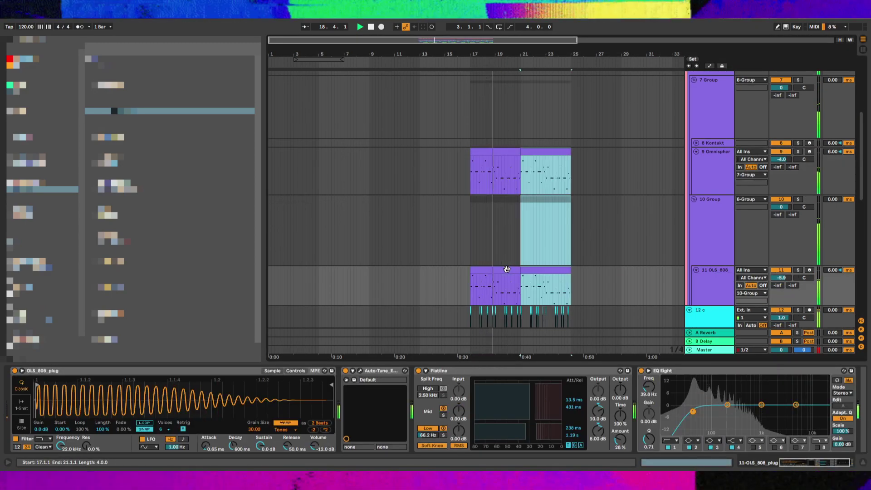
Lower the opening note by one octave in the first Omnisphere and OLS 808 clips, to F#2 and F#1
left_click(504, 158)
left_click(494, 146)
double_click(483, 154)
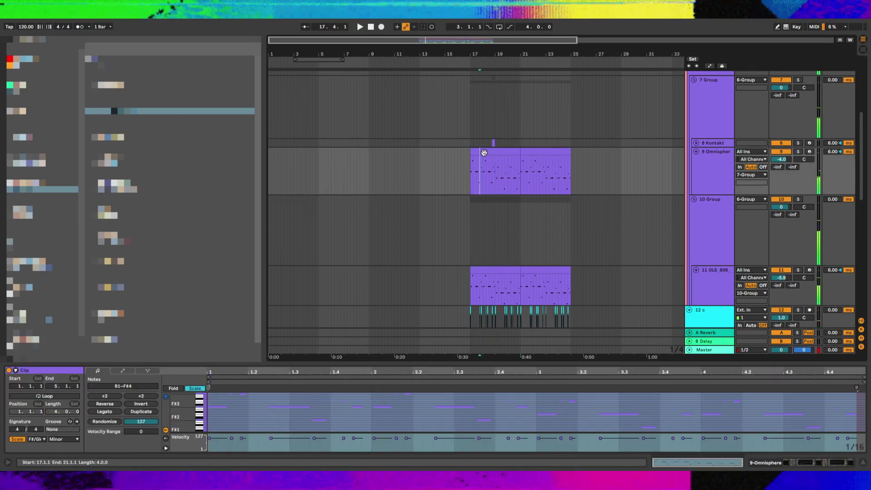
left_click(220, 411)
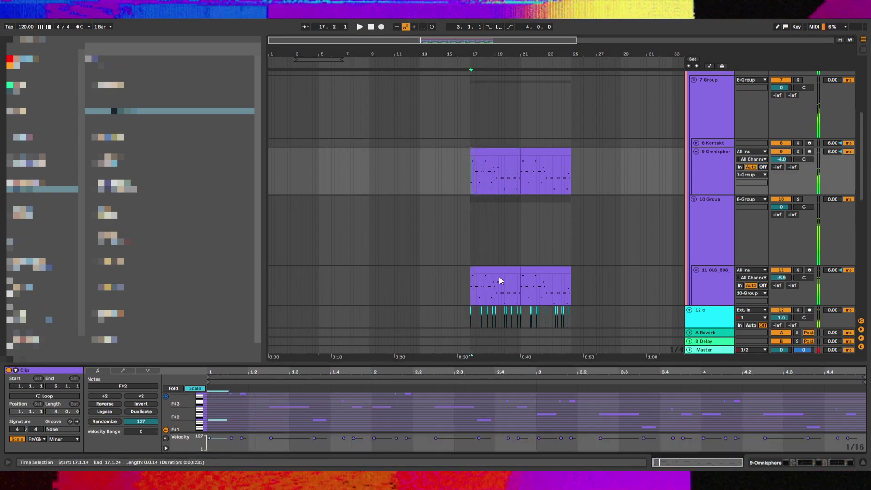
left_click(498, 286)
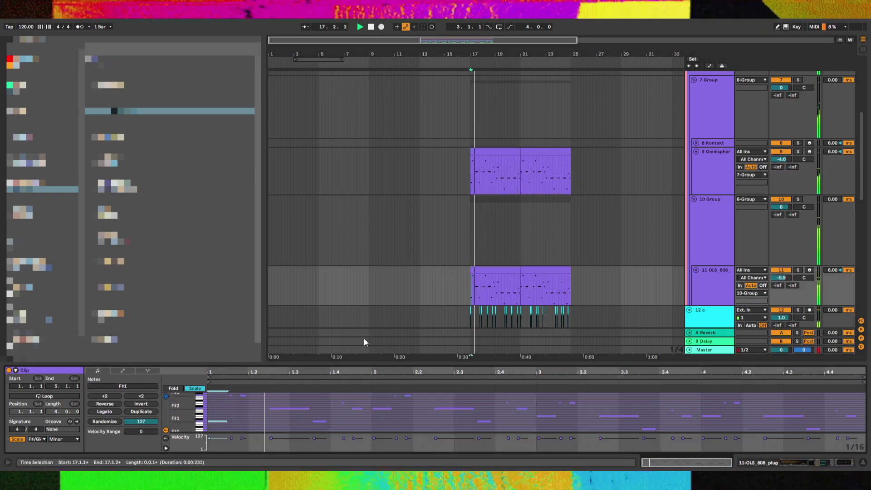
Lower the note at 2.1 by one octave in the first OLS 808 and Omnisphere clips, and save the set
left_click_drag(362, 387, 375, 413)
left_click_drag(382, 409, 382, 406)
key("ctrl+z")
left_click(383, 415)
left_click(383, 409)
key("shift+Down")
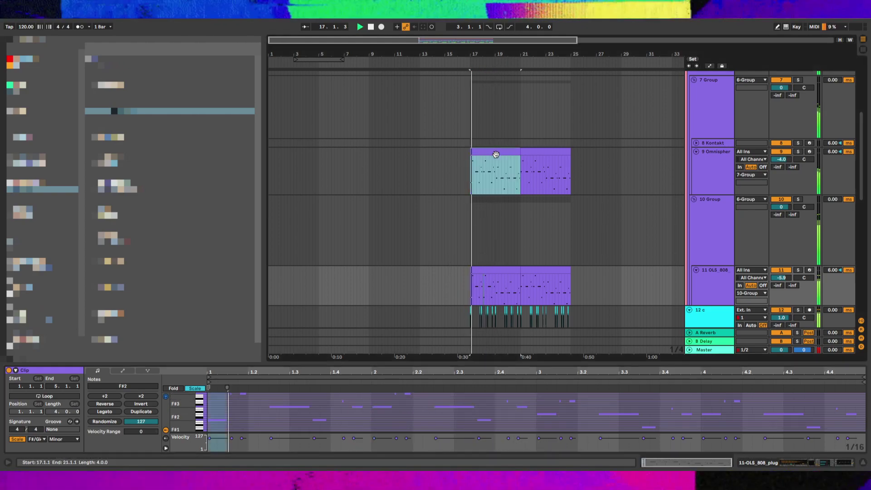
left_click(496, 152)
left_click(382, 404)
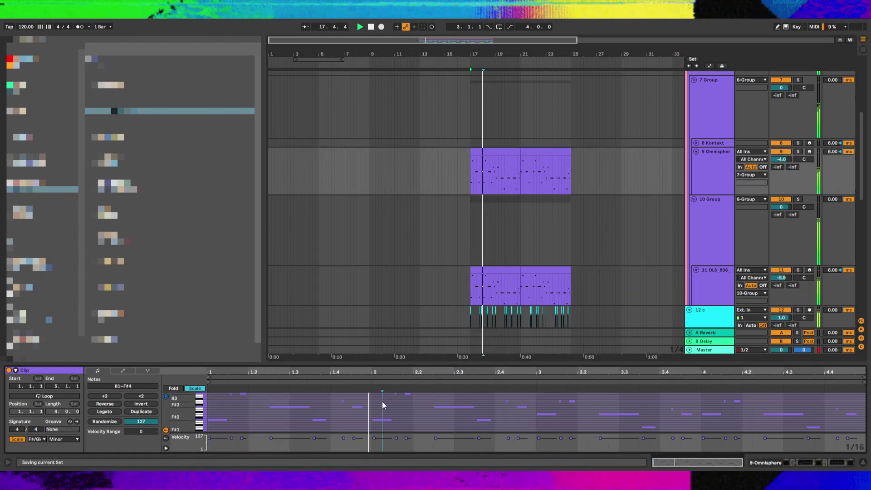
key("ctrl+s")
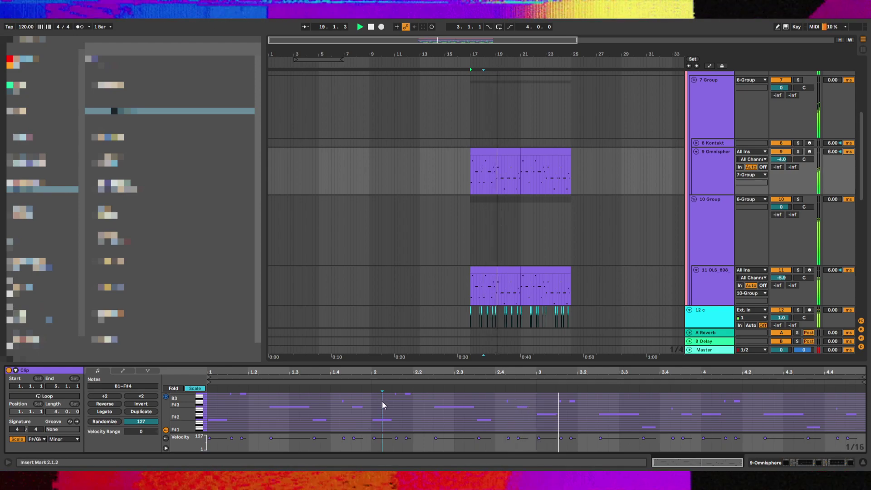
Duplicate the edited Omnisphere and OLS 808 clips over bars 21 to 25 and fold the 7 Group track
left_click(511, 270)
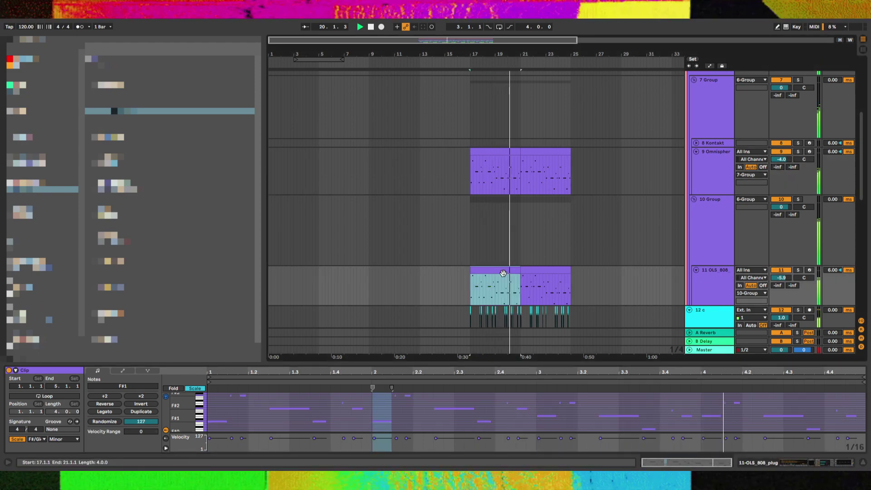
left_click(506, 152, "shift")
key("ctrl+d")
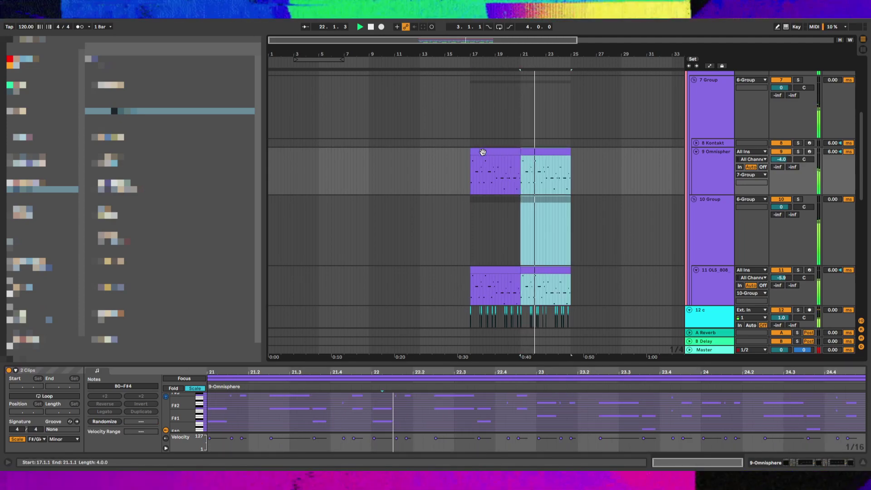
scroll(594, 178, "up", 3)
left_click(694, 134)
left_click(704, 177)
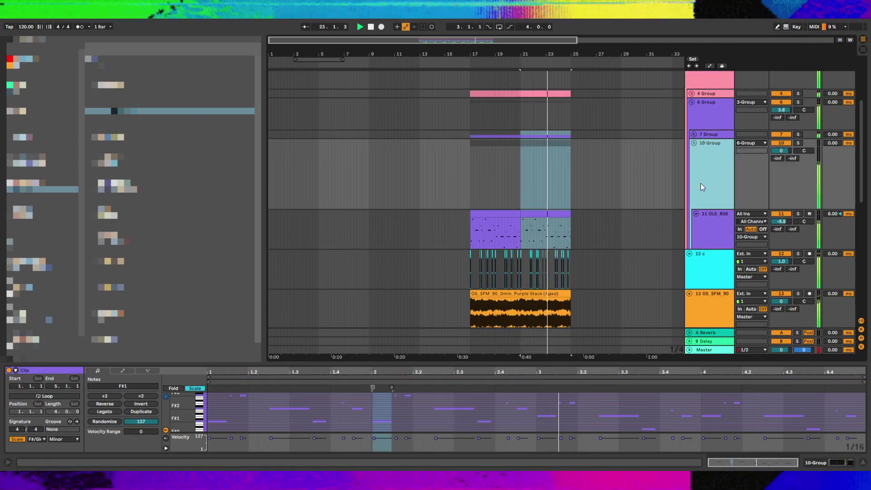
Audition the 93_Lights_Beat_SP track in solo, load Kickstart on it, and save the set
scroll(704, 177, "down", 3)
left_click(526, 278)
key("space")
key("space")
left_click(799, 279)
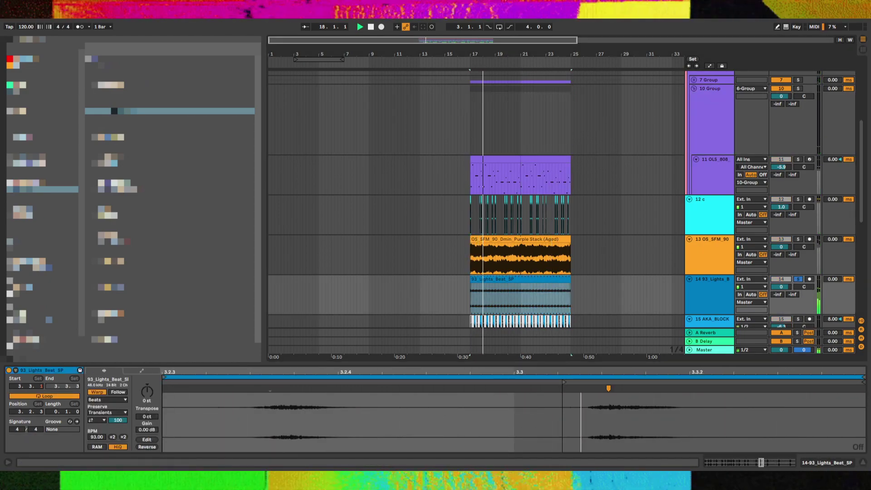
key("shift+Tab")
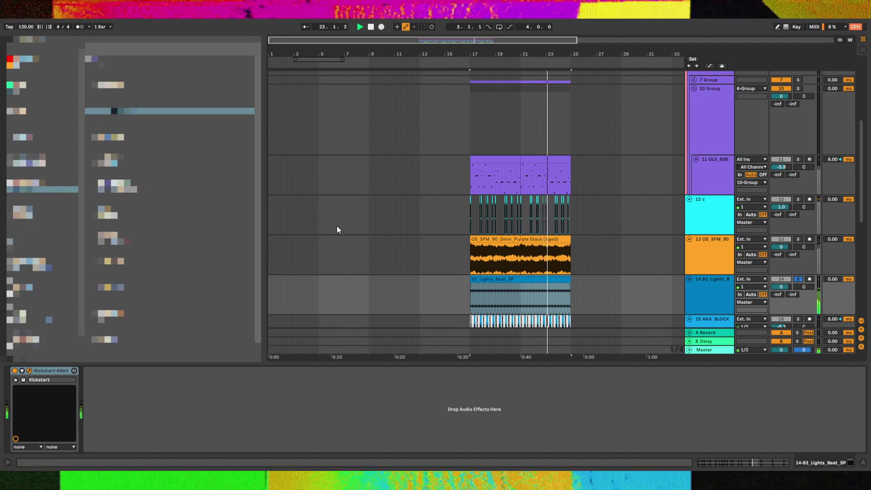
key("ctrl+s")
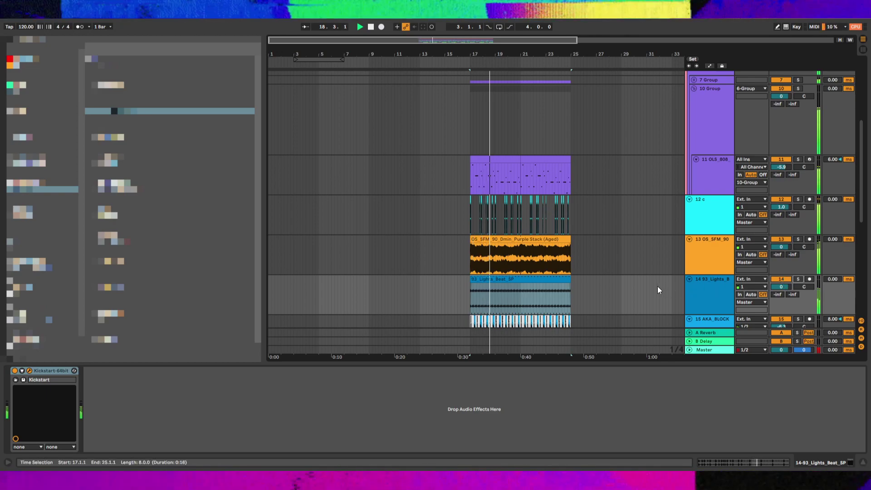
left_click(697, 281)
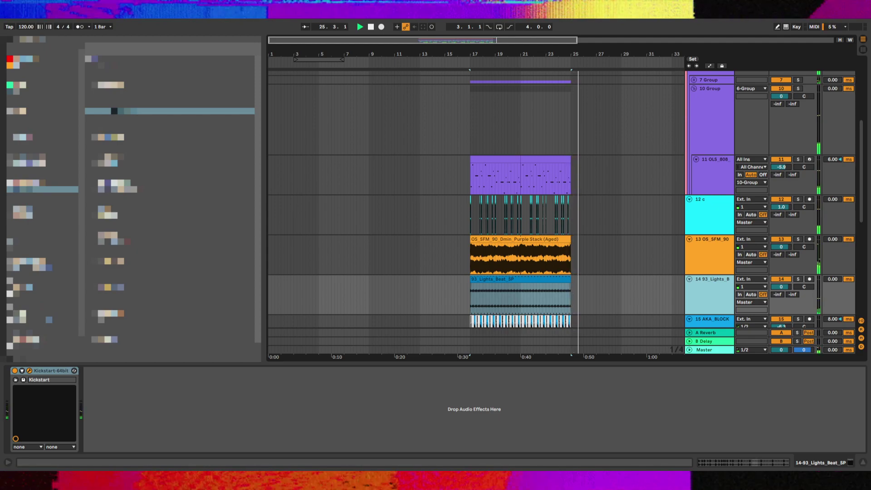
Insert a MIDI track below the OS_SFM_90 track and load the Retro Boy.64 instrument on it
left_click(464, 260)
scroll(463, 261, "down", 5)
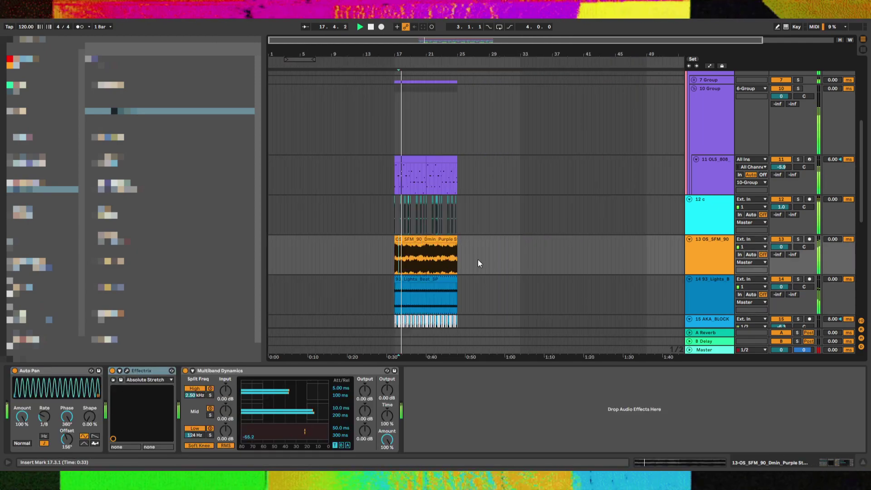
left_click(410, 259)
scroll(709, 242, "down", 3)
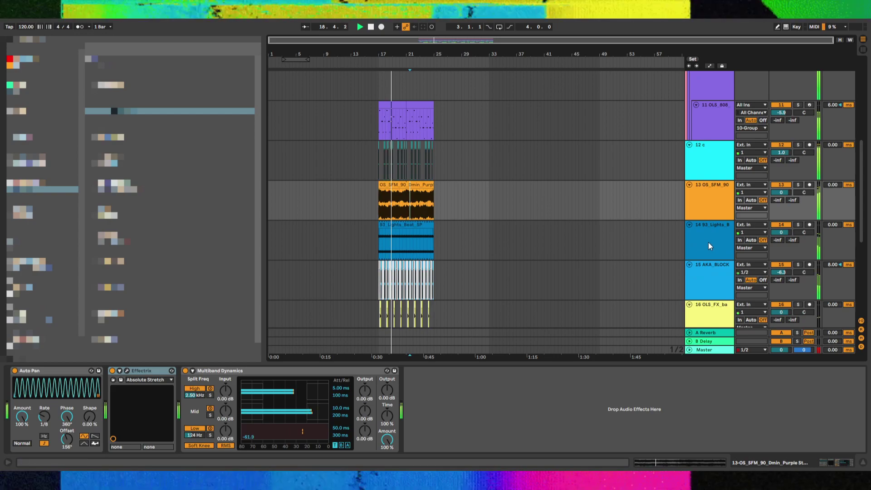
scroll(708, 227, "down", 1)
key("ctrl+t")
key("ctrl+z")
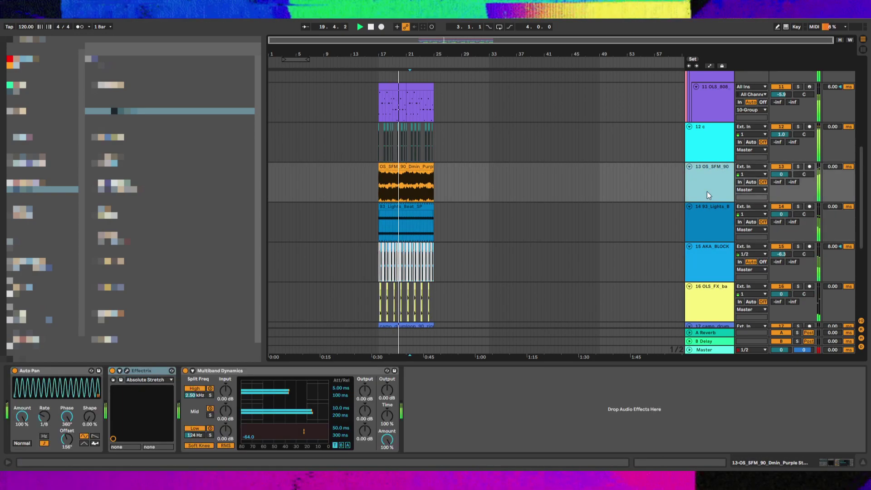
key("ctrl+shift+t")
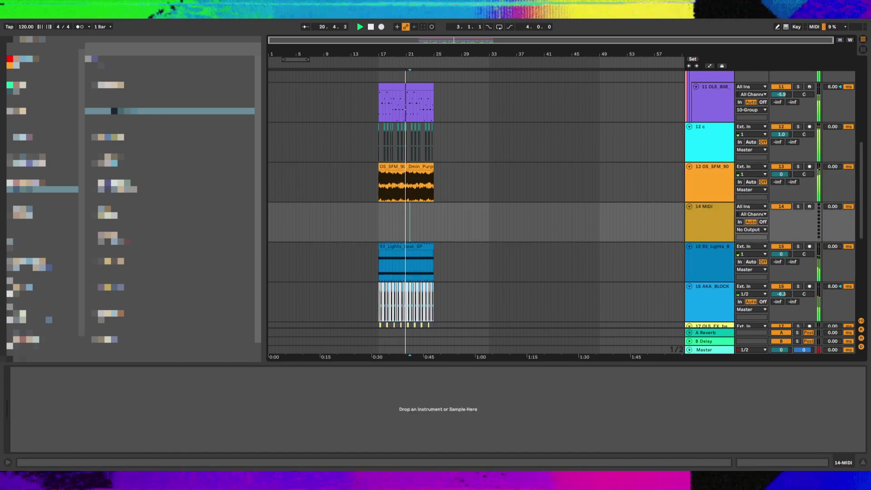
left_click_drag(717, 218, 717, 219)
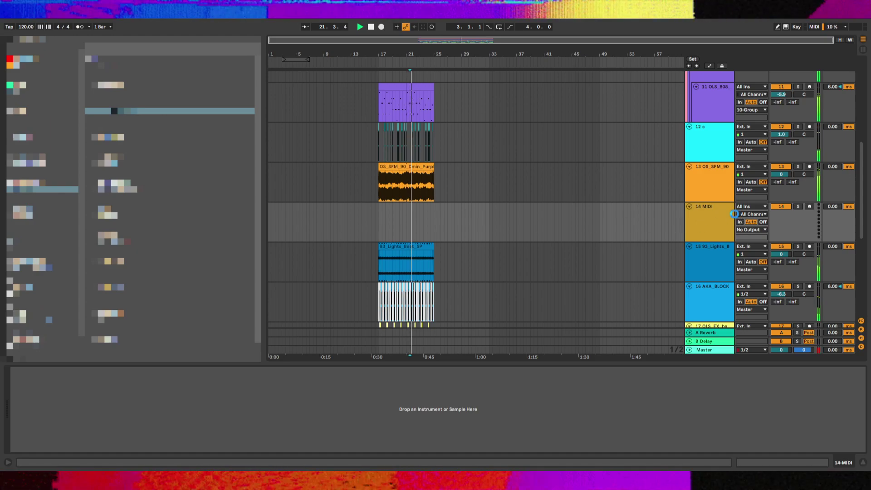
Create an empty MIDI clip from bar 17 to 25 on the Retro Boy.64 track and add a note at 1.1.1
left_click(382, 213)
left_click_drag(385, 212, 432, 214)
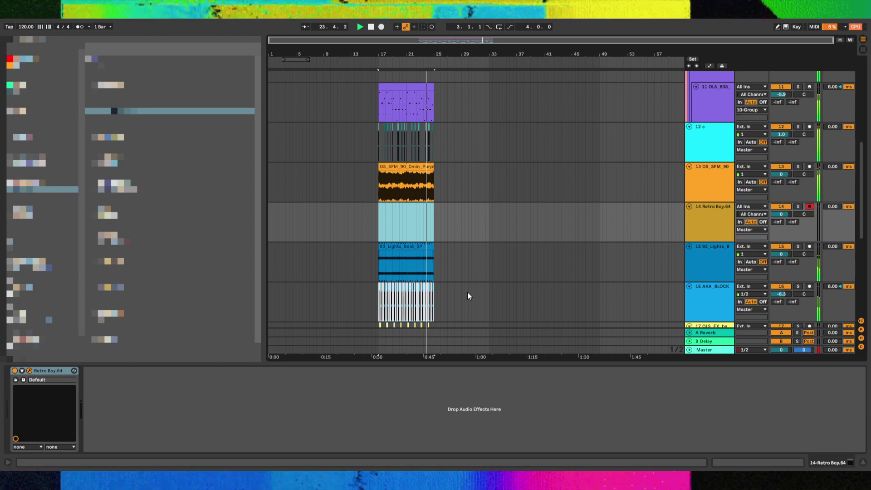
key("ctrl+shift+m")
double_click(210, 407)
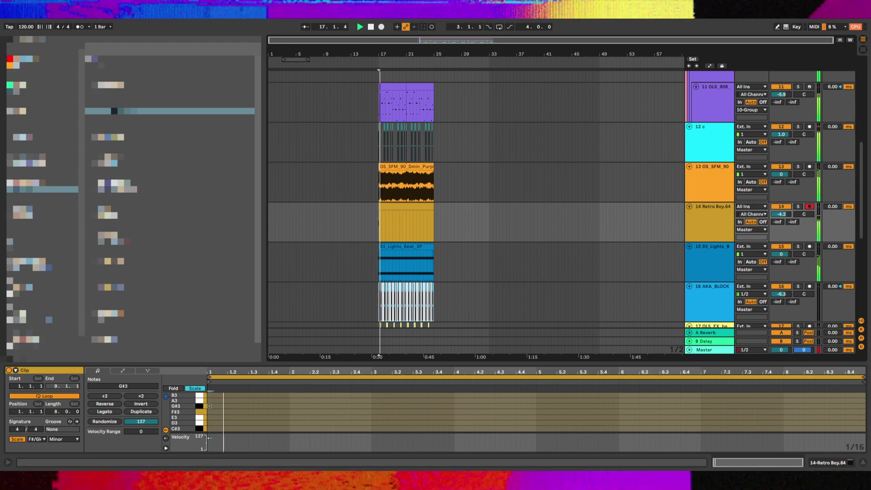
Place the opening note on F#3, turn the note grid off and nudge the note earlier while auditioning it
key("space")
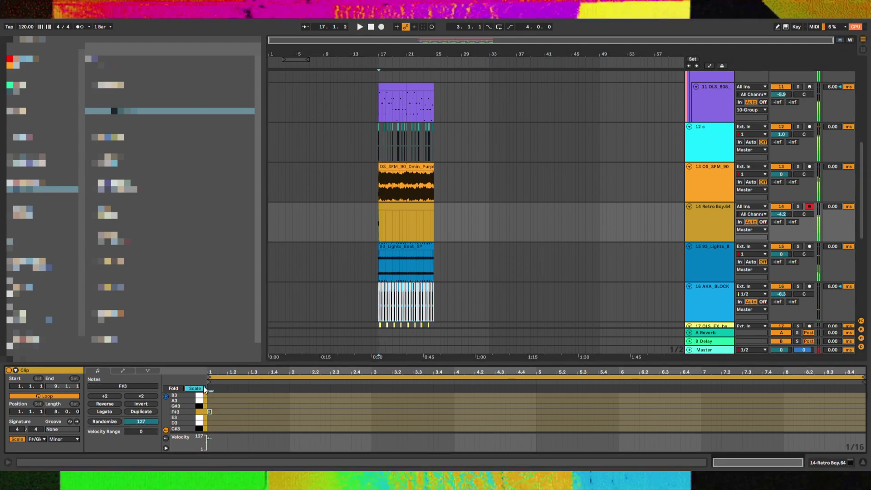
key("space")
key("space")
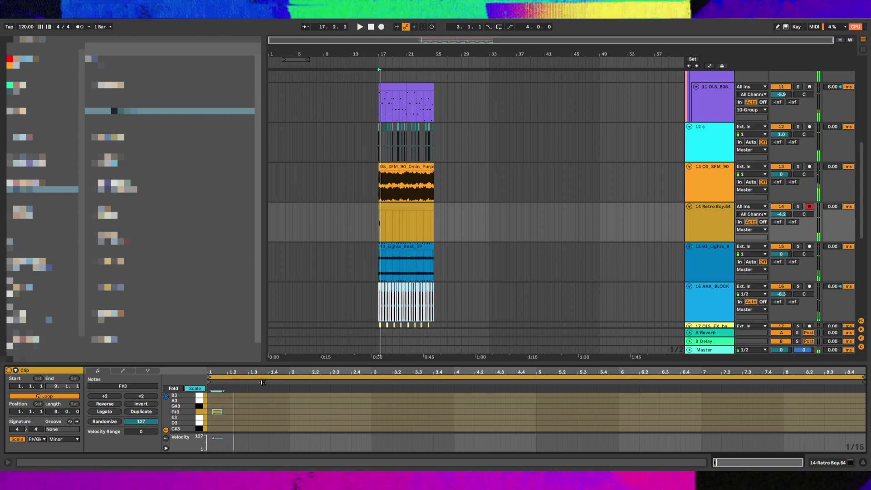
key("ctrl+4")
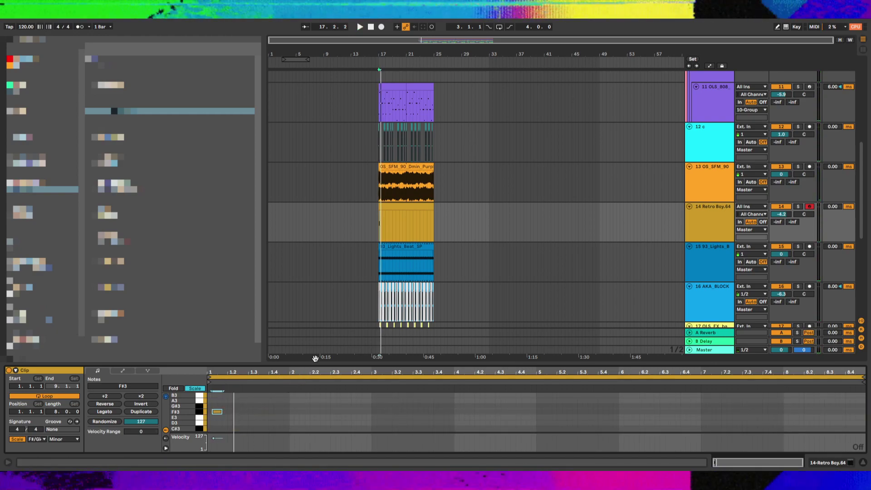
left_click_drag(220, 420, 219, 419)
key("Left")
key("Left")
key("Left")
key("Left")
key("Left")
key("Left")
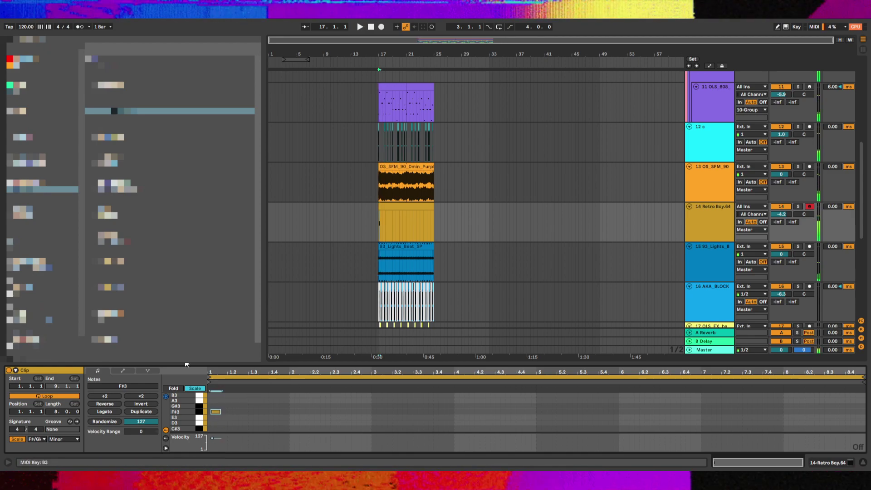
key("space")
key("space")
key("space")
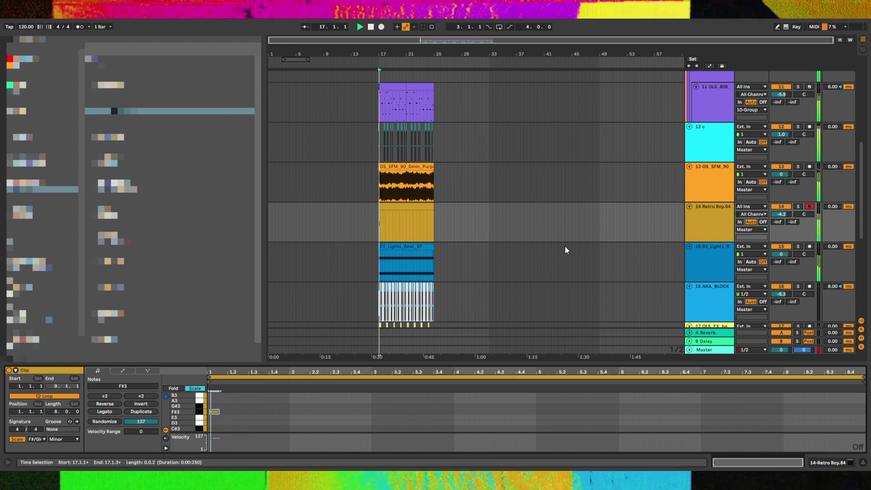
key("space")
Set the Retro Boy.64 track volume to -7.8 and try a longer F#3 note
left_click_drag(783, 214, 769, 217)
key("space")
key("space")
key("shift+Right")
key("space")
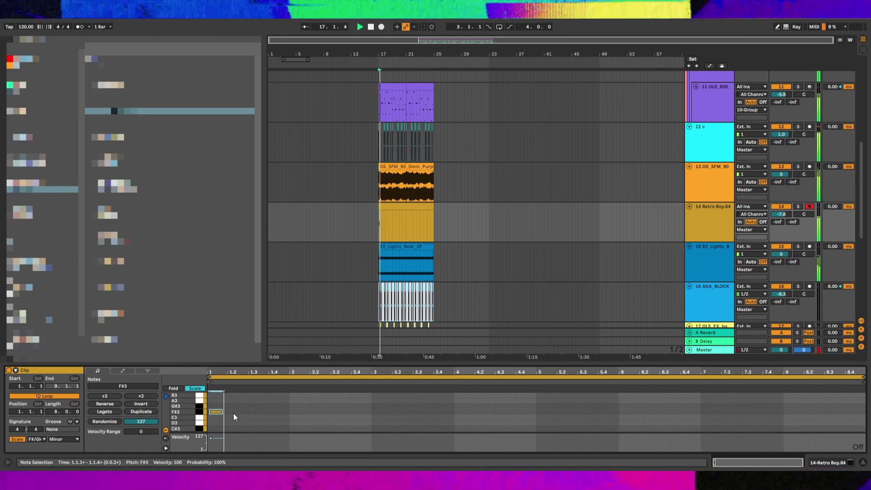
key("space")
key("space")
key("space")
key("ctrl+z")
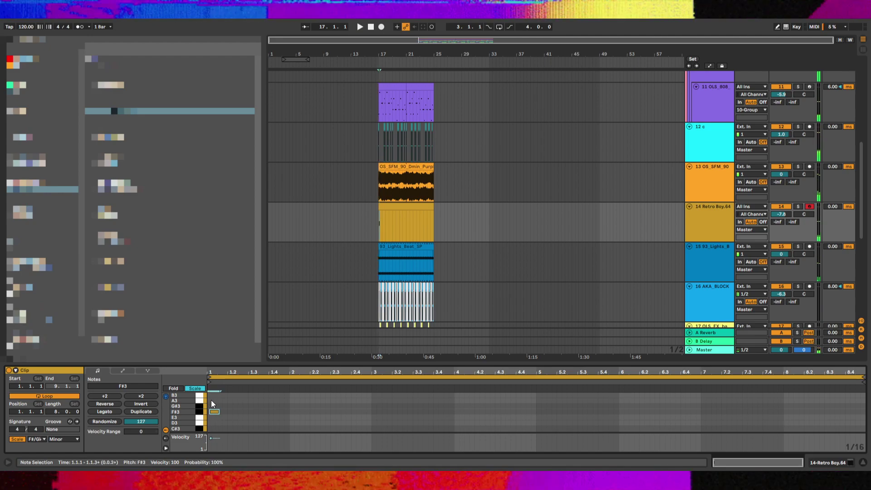
Shorten the opening F#3 note to about a sixteenth and audition it against the beat
left_click(227, 401)
left_click_drag(218, 412, 216, 412)
key("space")
key("space")
key("ctrl+4")
key("space")
key("space")
key("ctrl+4")
Duplicate the F#3 note to 1.1.3 and raise the copy to C#4
left_click_drag(216, 407, 208, 412)
key("ctrl+d")
key("Up")
key("Up")
key("Up")
key("Up")
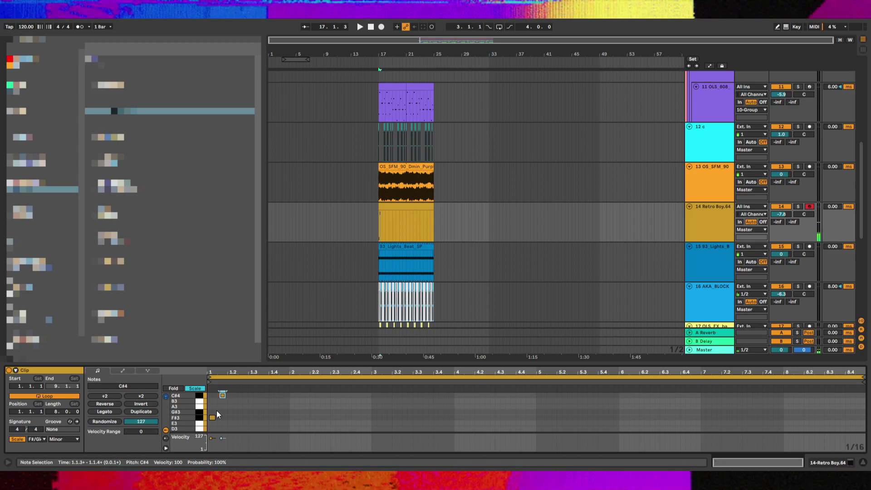
key("space")
key("space")
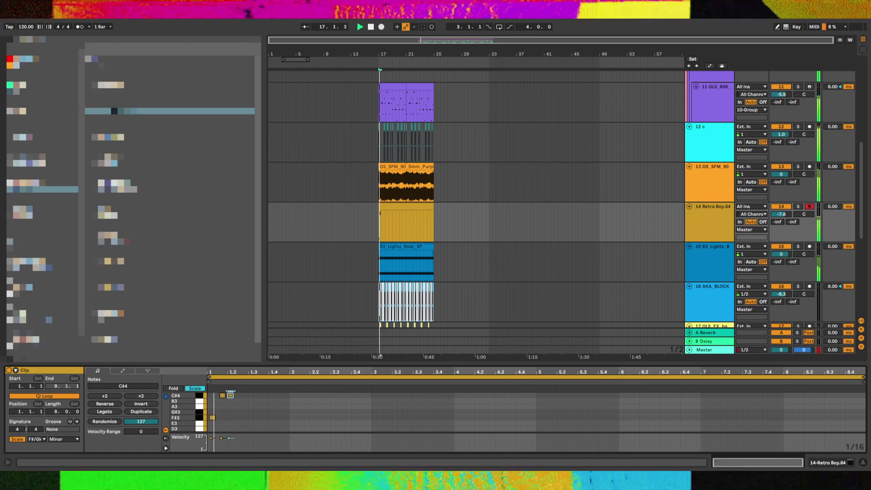
key("space")
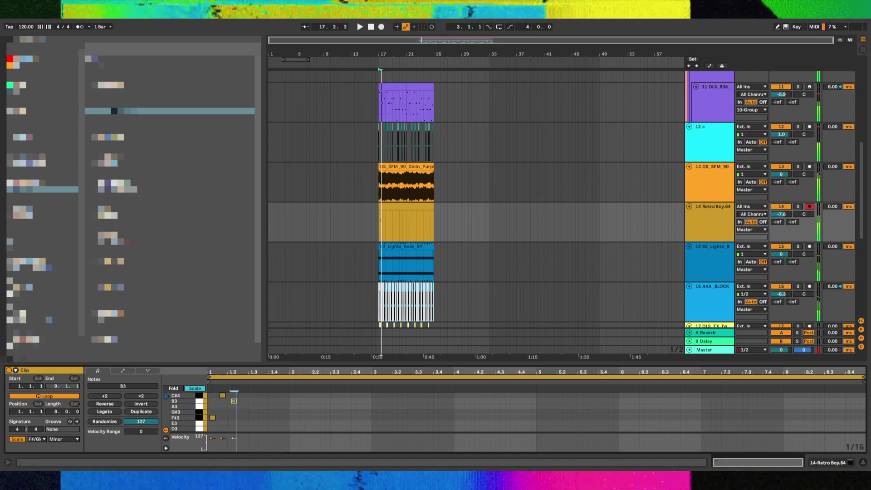
key("Down")
key("Down")
key("Down")
key("Down")
key("Right")
key("Delete")
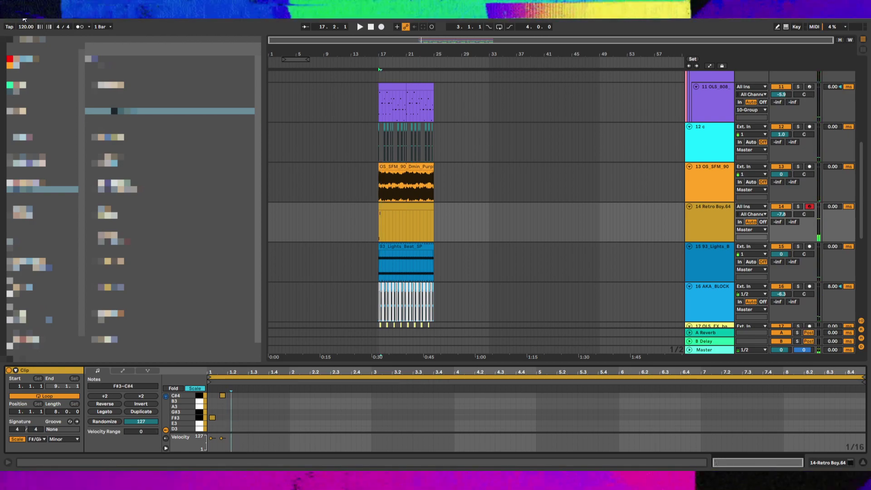
Duplicate the F#3 and C#4 note pair twice, onto beats 1.2 and 1.3
left_click_drag(227, 423, 208, 394)
key("ctrl+d")
key("ctrl+d")
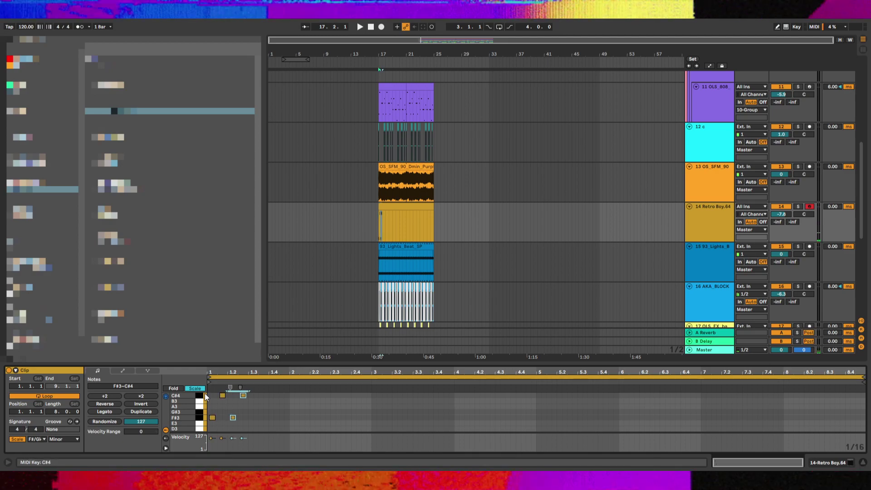
Raise the F#3 on beat 1.3 to D4, lengthen it, and copy the D4 and C#4 pair to beat 1.4
left_click(254, 418)
key("shift+Up")
key("Down")
key("Down")
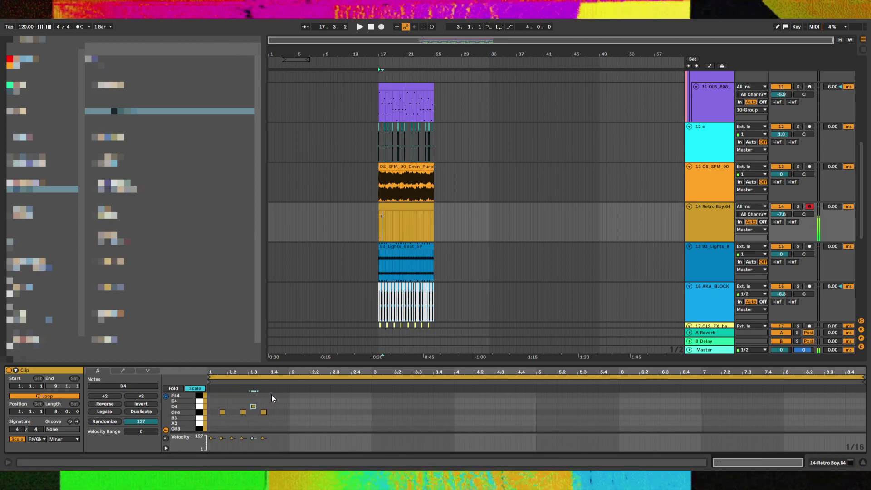
key("space")
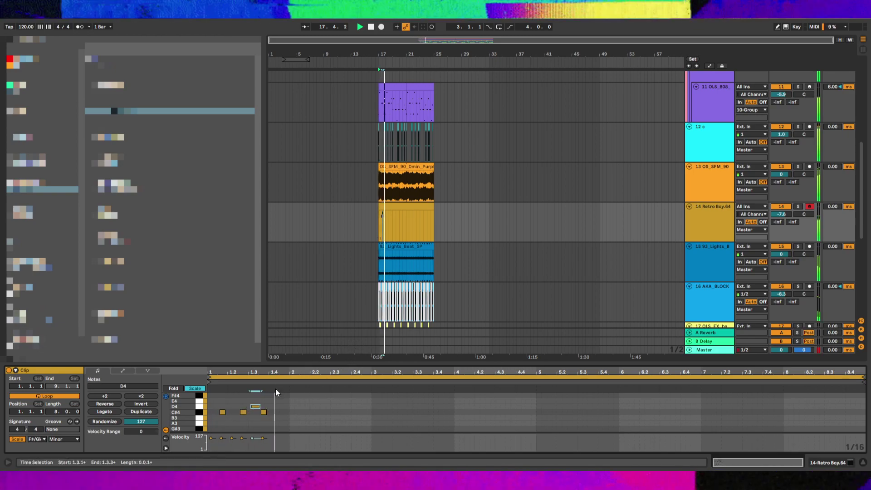
left_click(268, 409)
key("ctrl+v")
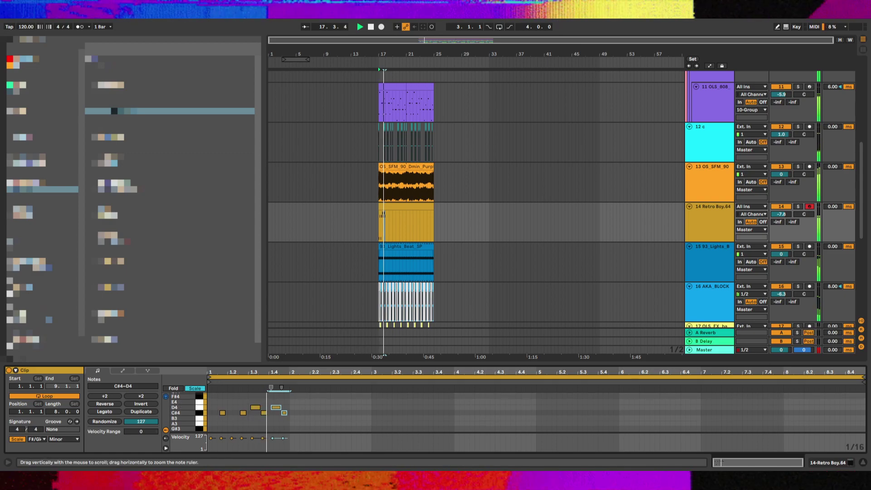
Turn off the note grid and shorten the F#3 note on beat 1.2 to a very short hit, auditioning it
left_click(231, 438)
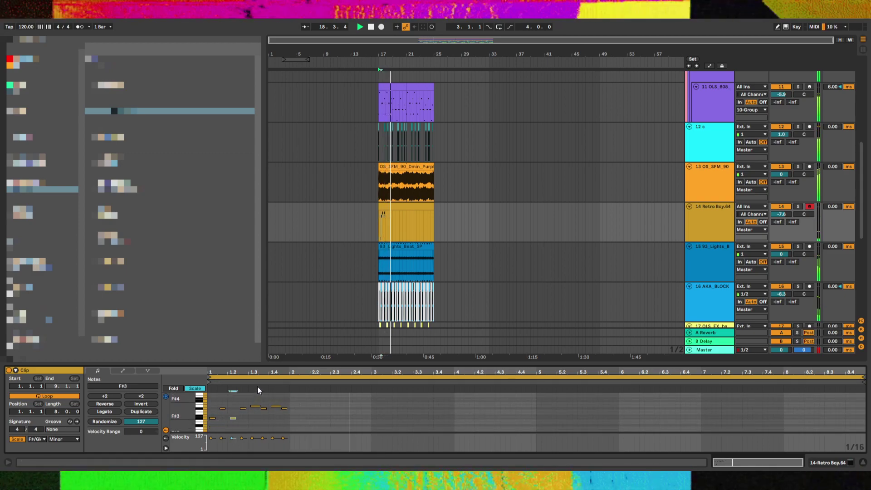
key("space")
key("space")
key("ctrl+4")
key("shift+Left")
key("space")
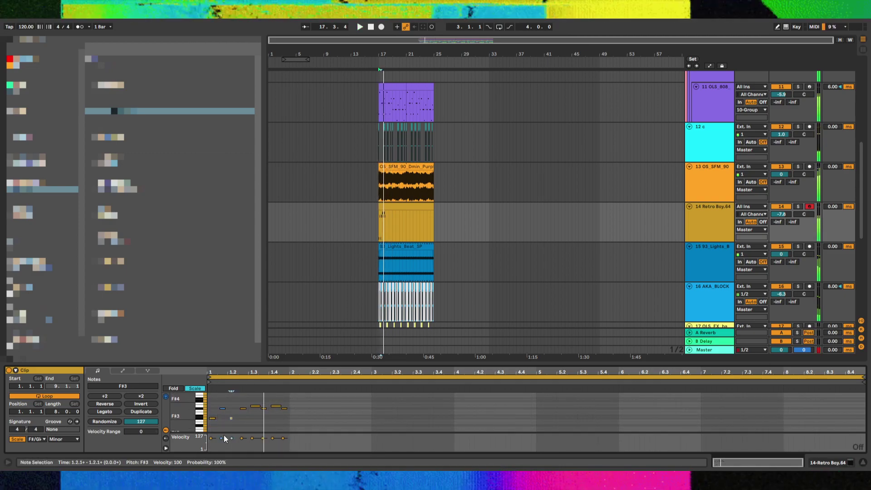
Insert a short C#4 note at the start of beat 1.3, just before the D4, and audition it
left_click(250, 414)
left_click(252, 409)
left_click_drag(252, 409, 253, 408)
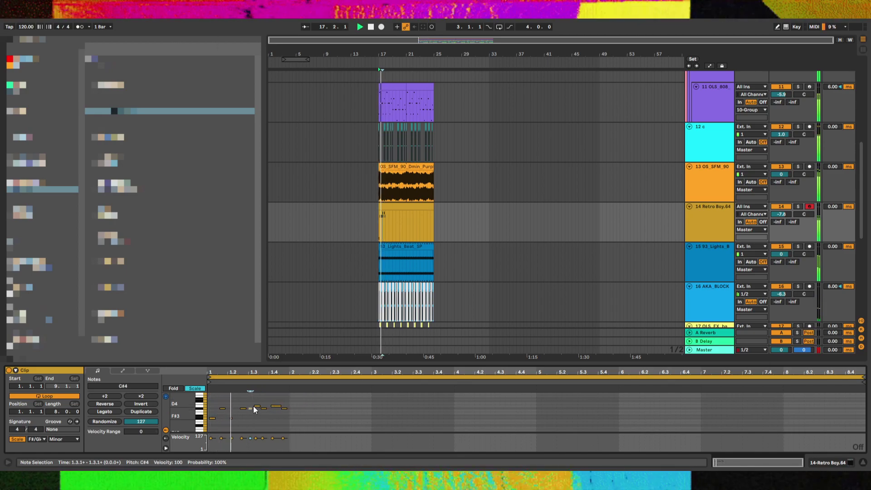
key("space")
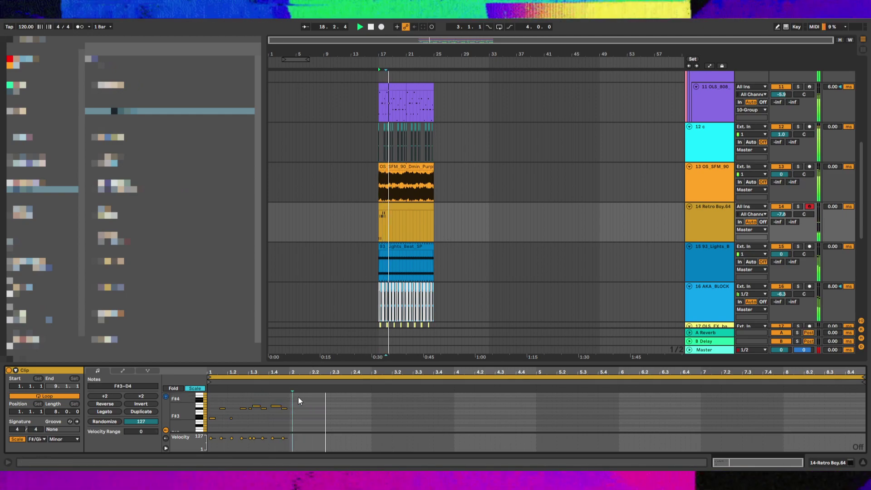
Duplicate the one-bar phrase into bar 2 and deactivate the F#3 note that opens the copy
key("ctrl+a")
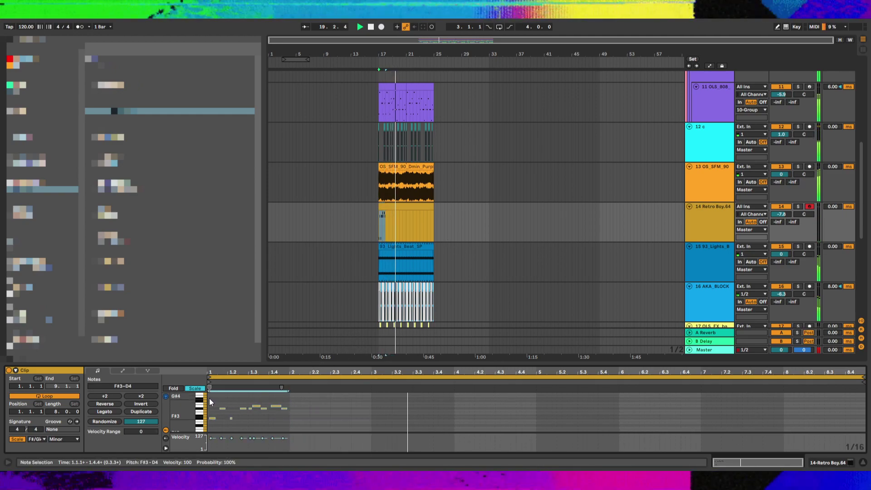
key("Left")
key("space")
key("space")
key("ctrl+d")
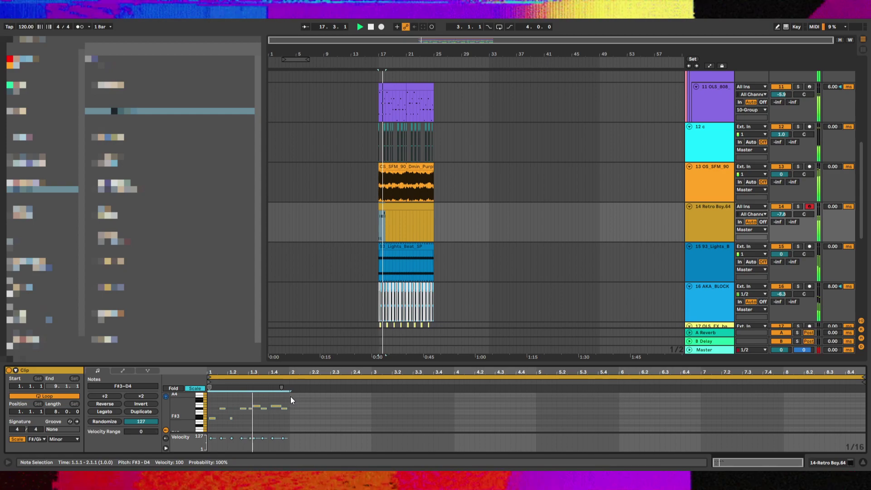
left_click_drag(287, 414, 295, 424)
Duplicate the two-bar phrase into bars 3 and 4 and transpose the copy down to span C#3 to A3
key("ctrl+a")
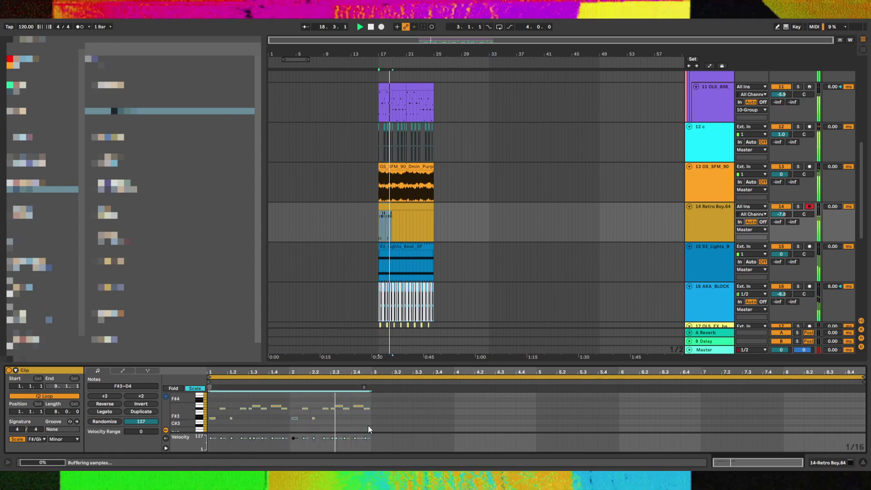
key("ctrl+d")
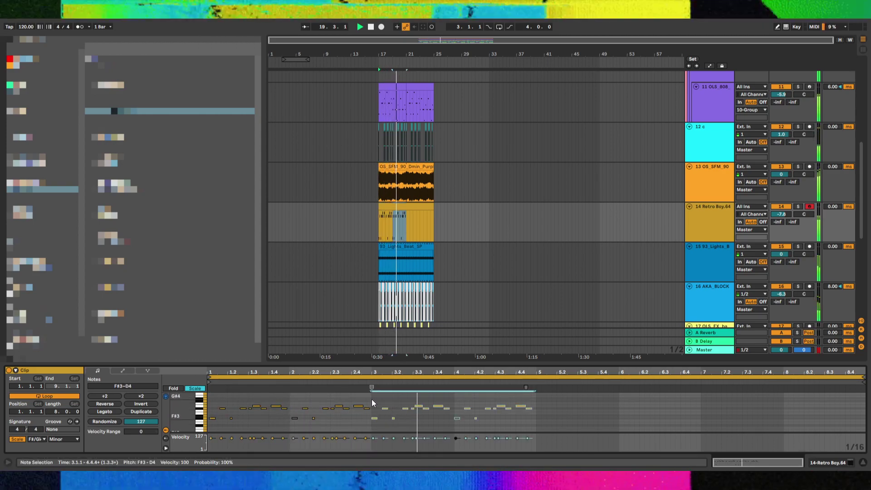
key("ctrl+z")
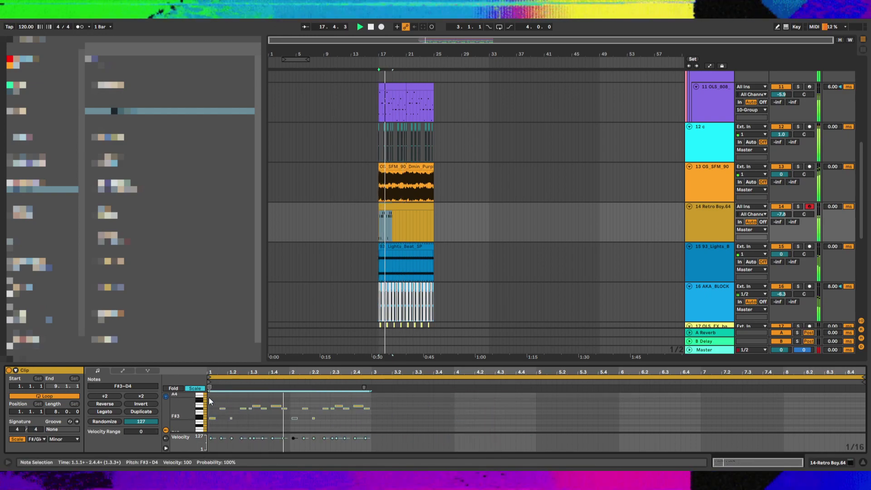
key("ctrl+d")
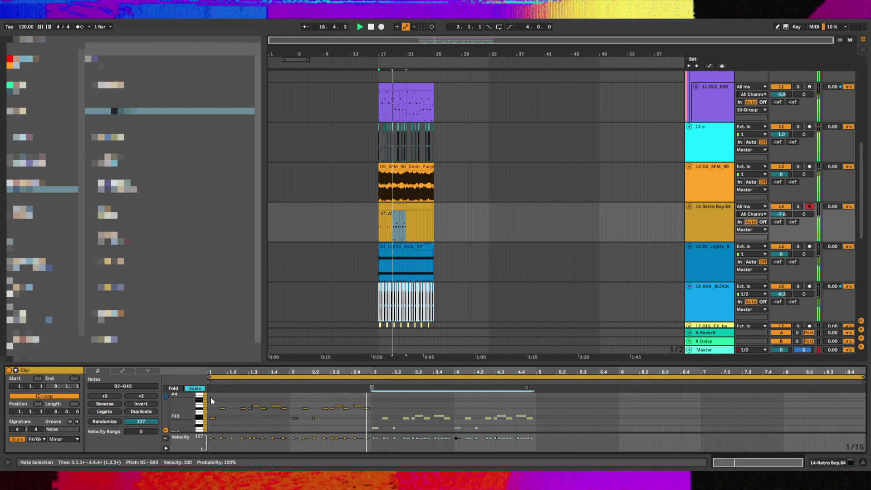
key("Up")
key("Up")
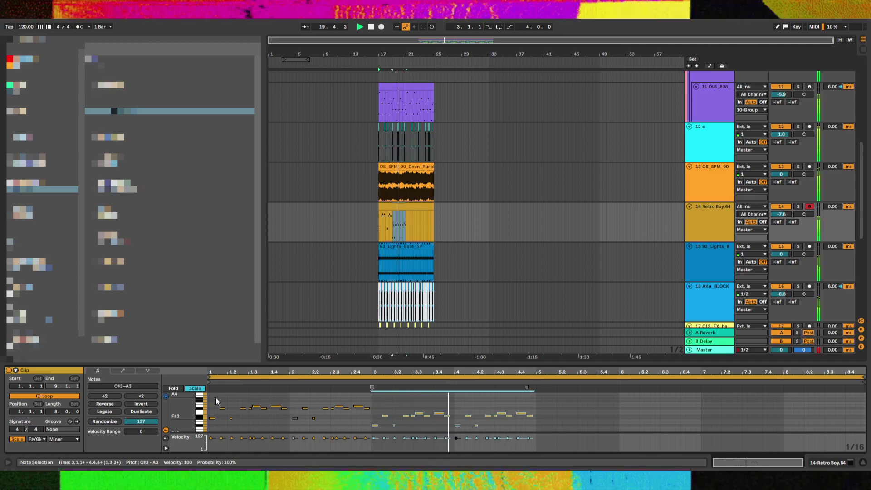
Change the low C#3 notes in bars 3 and 4 to B2, auditioning A2, G#2 and D3 as alternatives from bar 3
left_click_drag(358, 424, 568, 440)
key("Up")
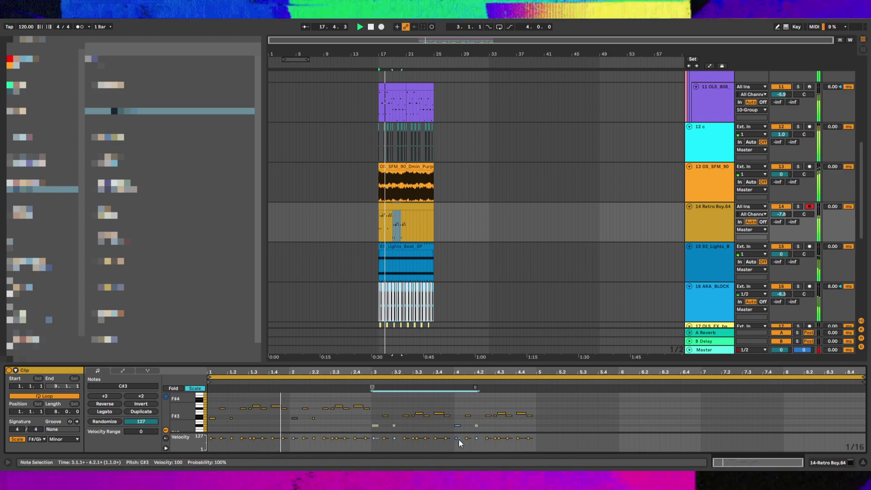
key("Down")
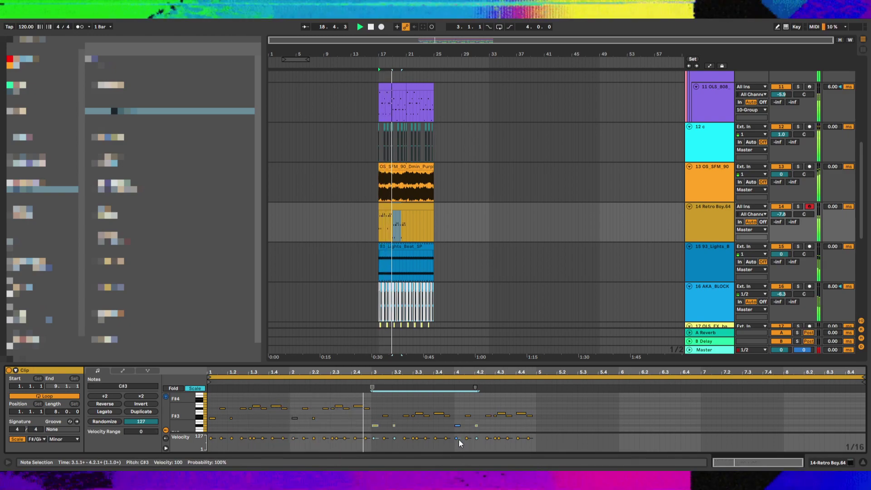
key("Down")
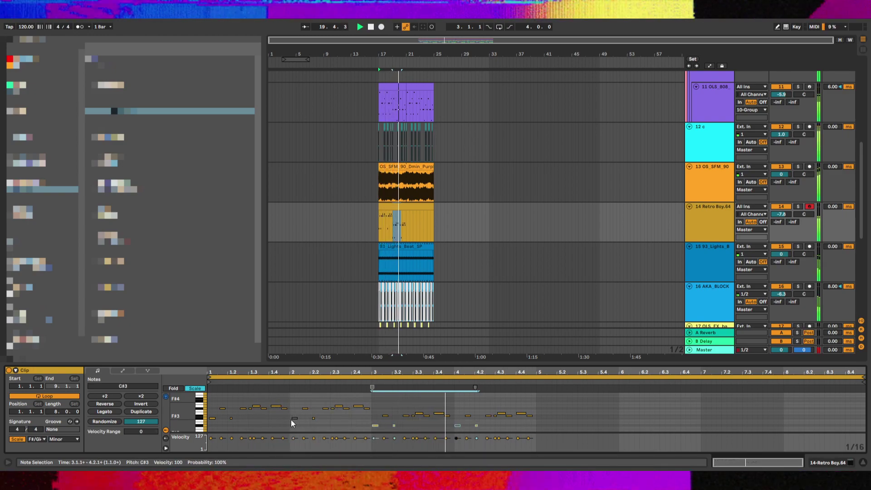
key("Down")
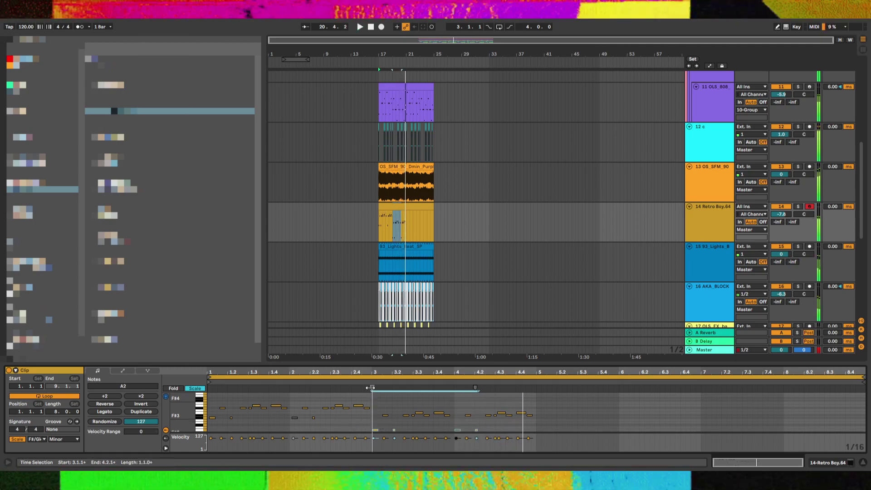
left_click(367, 385)
key("Down")
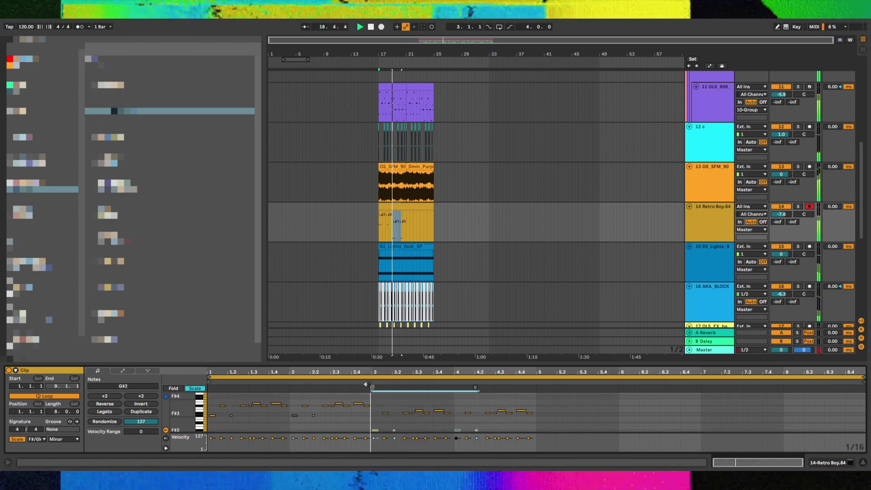
key("Down")
left_click(366, 384)
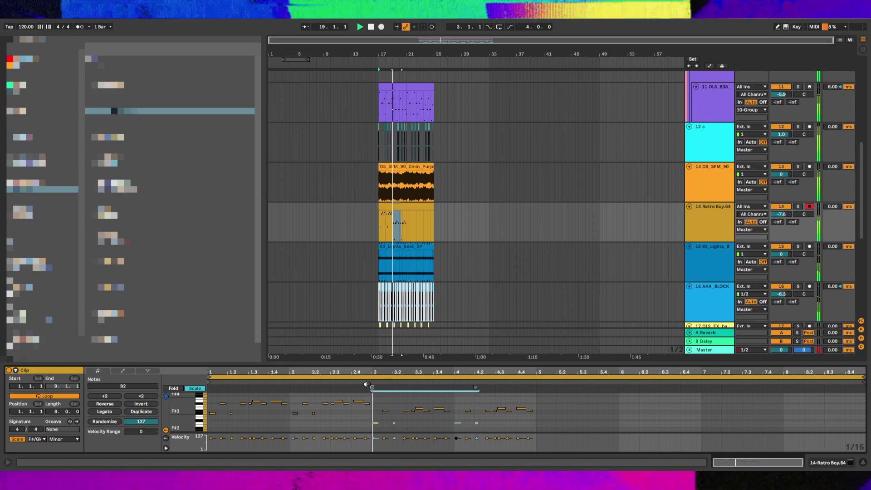
key("Up")
left_click(367, 385)
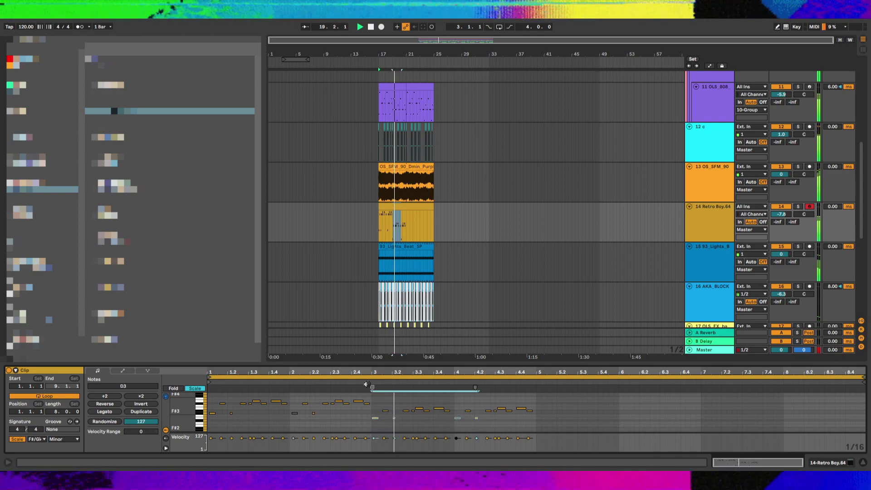
key("Down")
Lower the G#3 notes in bars 3 and 4 to F#3, keeping G#3 for the notes that follow each A3
left_click_drag(362, 413, 557, 410)
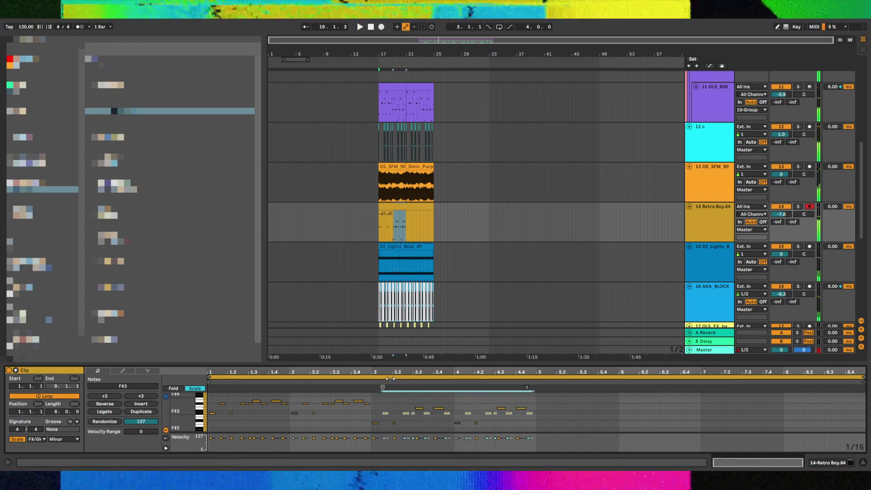
key("ctrl+a")
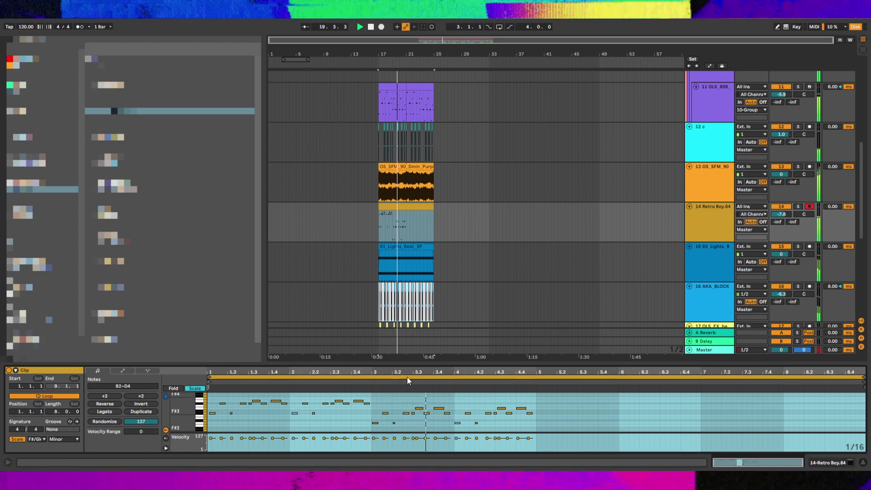
left_click_drag(422, 417, 442, 418)
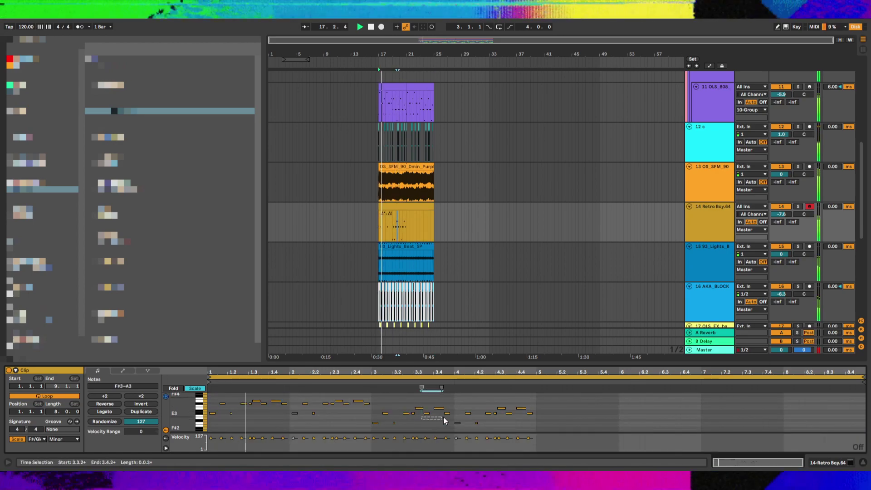
left_click_drag(499, 418, 529, 418)
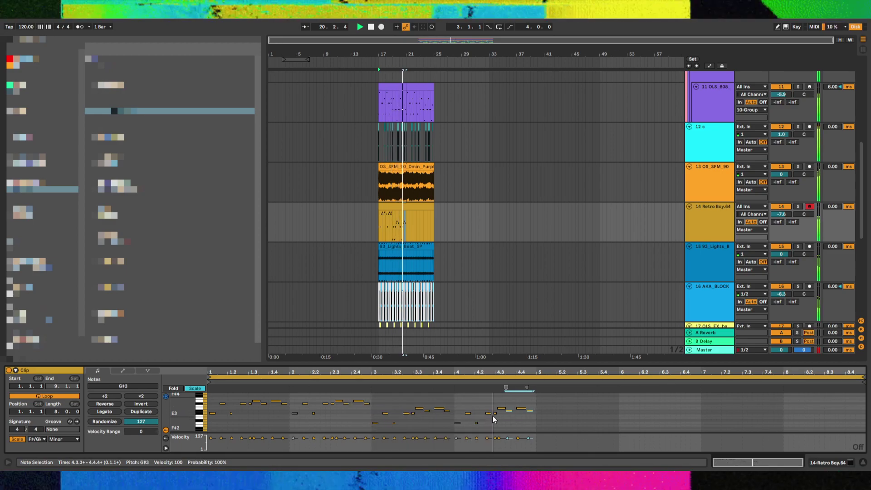
Reactivate the B2 note that opens bar 4 and duplicate the whole four-bar phrase into bars 5 to 8
left_click(457, 424)
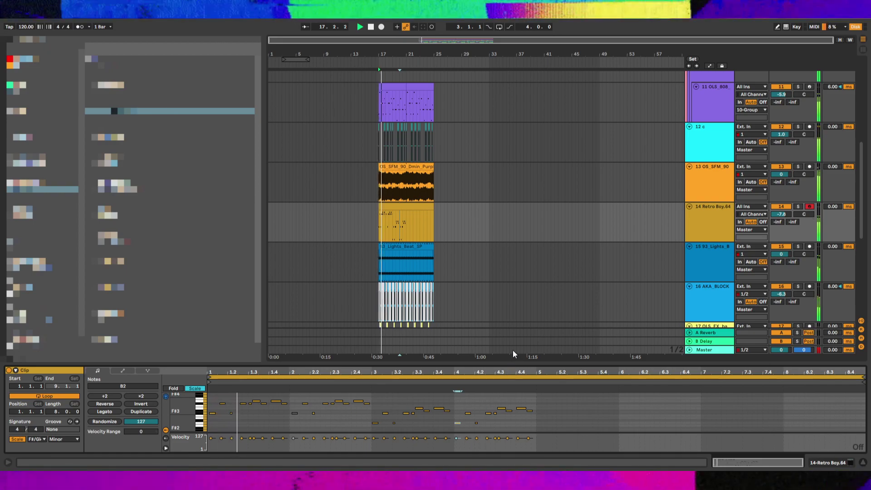
key("ctrl+a")
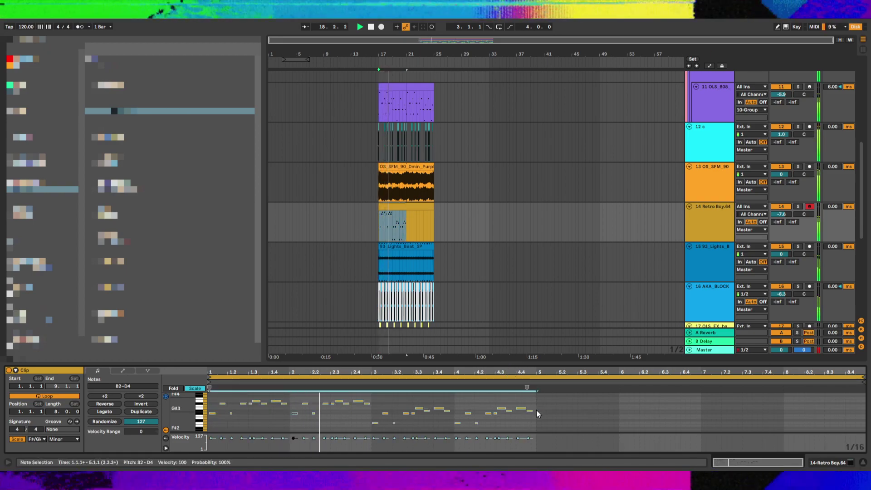
key("ctrl+d")
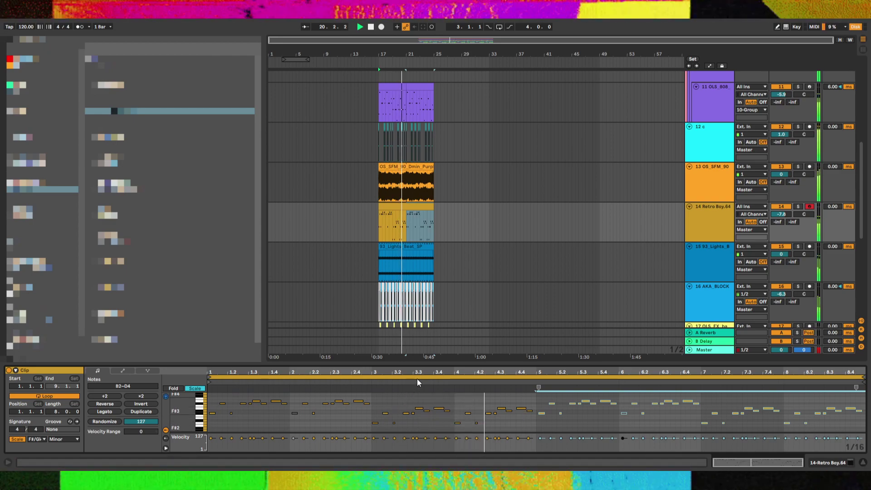
Try bars 3–4 and 7–8 an octave higher with the Retro Boy.64 track at -10.4 dB, and undo both changes
left_click_drag(372, 406, 535, 440)
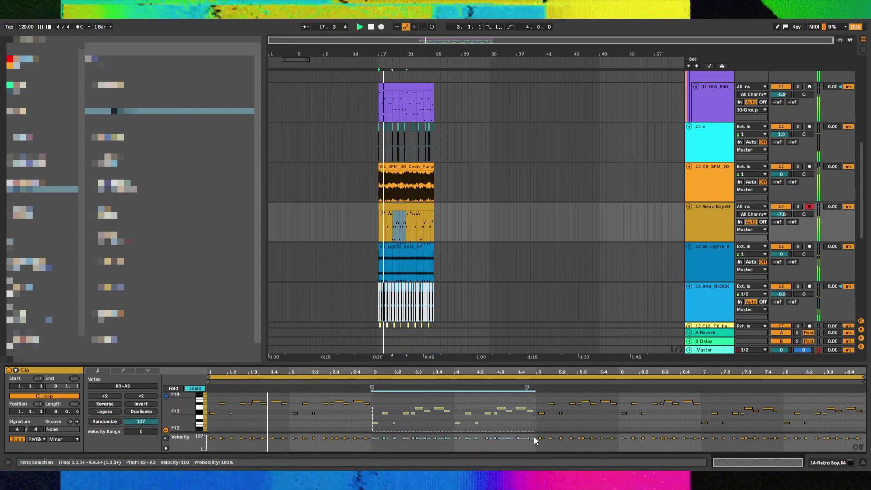
left_click_drag(702, 404, 863, 448)
key("shift+Up")
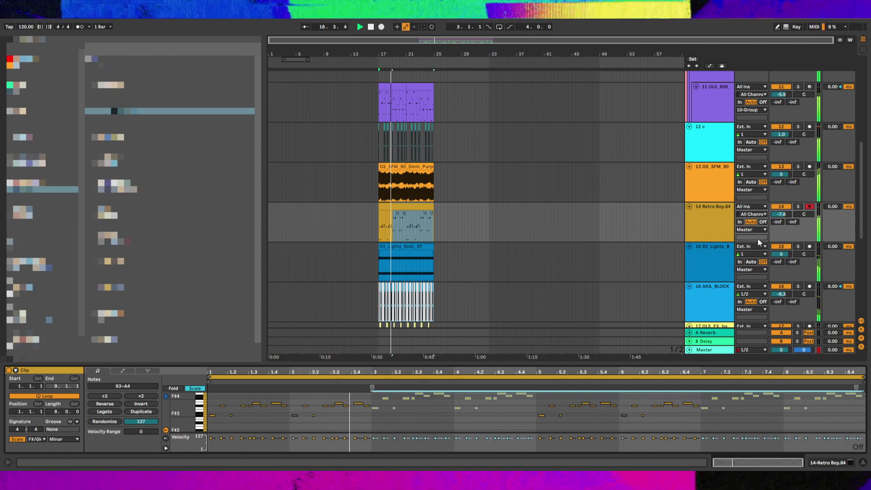
scroll(782, 217, "down", 3)
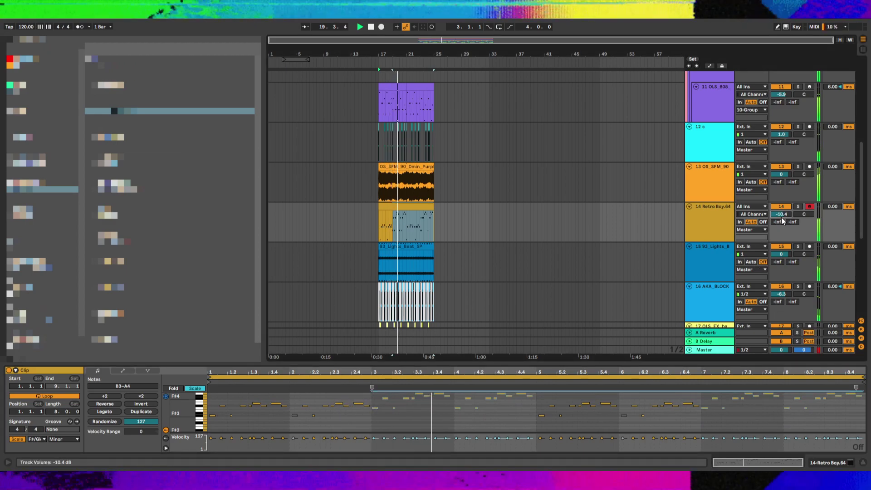
key("ctrl+z")
key("ctrl+z")
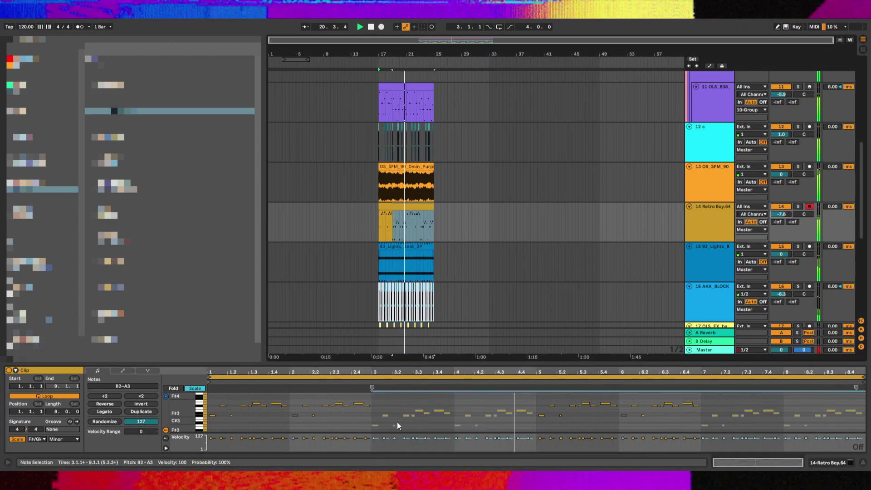
Try raising the first three notes of bar 3 by an octave and audition them from bar 3
key("space")
left_click_drag(394, 408, 374, 428)
key("shift+Up")
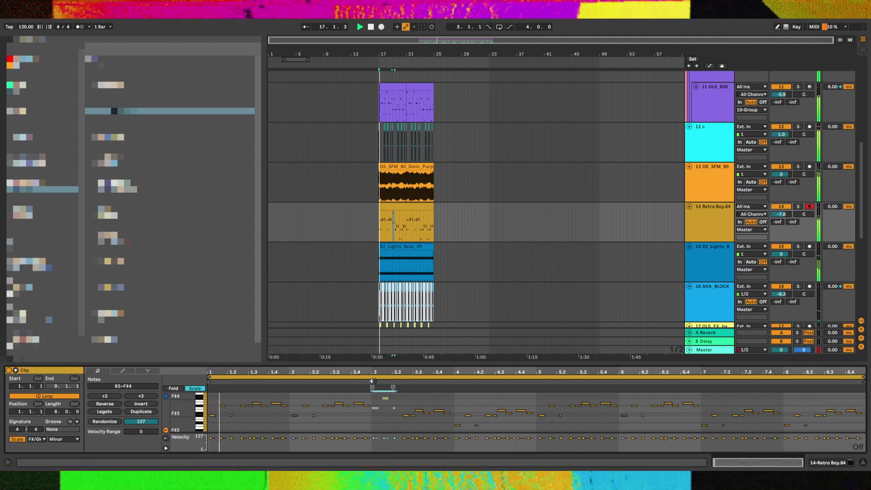
left_click(373, 382)
key("space")
Lower the three raised bar 3 notes back by an octave one at a time, to F#3 and B2, and audition the phrase
left_click(386, 398)
key("shift+Down")
left_click(393, 407)
key("shift+Down")
key("space")
left_click(376, 409)
key("shift+Down")
key("space")
key("space")
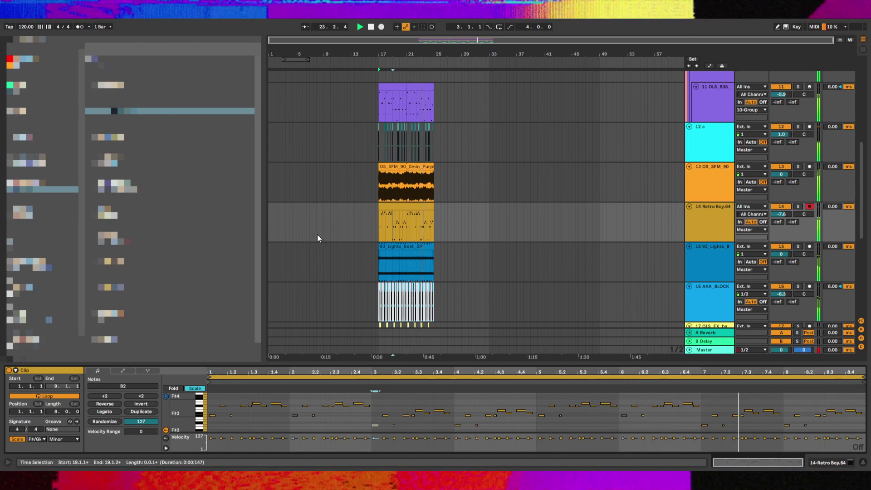
Nudge the opening B2 of bar 3 and the first F#3 notes in bars 3 and 4 slightly later off the grid
left_click(388, 415)
left_click(470, 415)
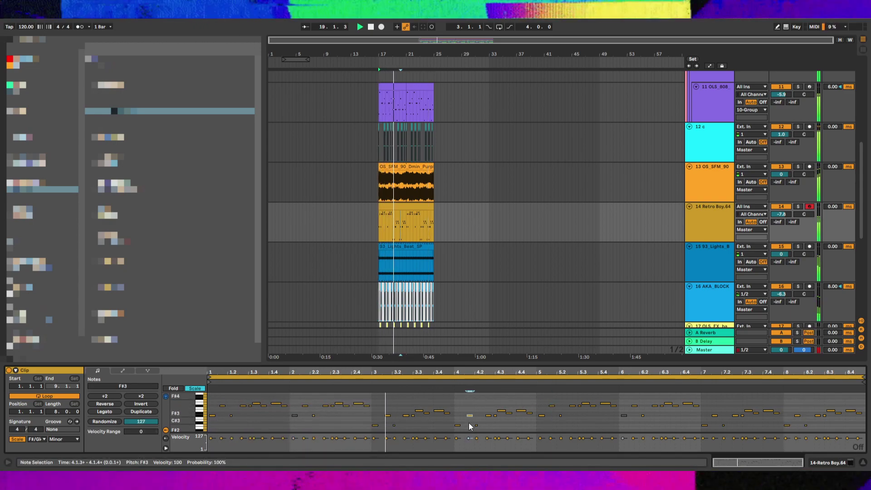
left_click(376, 425)
left_click(390, 413)
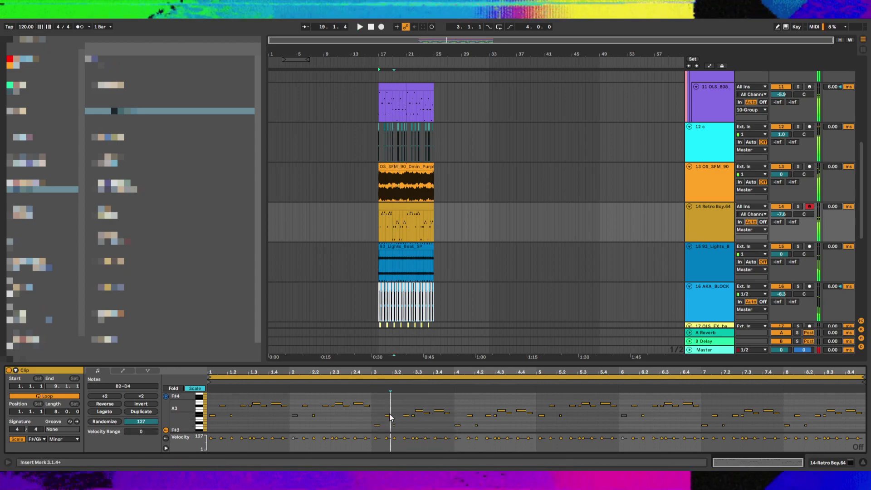
left_click(369, 382)
Nudge the short second B2 and the F#3 notes in the first half of bar 3 slightly later, auditioning from bar 3
left_click(394, 425)
left_click(370, 380)
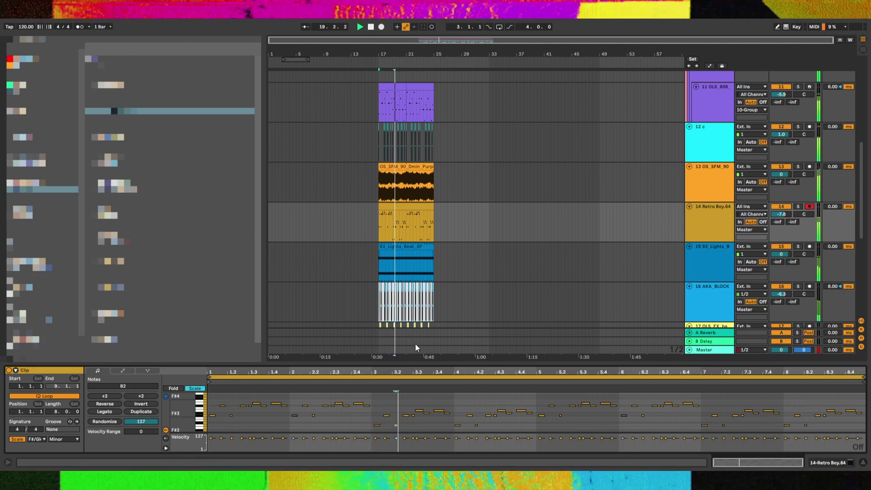
left_click_drag(403, 410, 407, 421)
key("space")
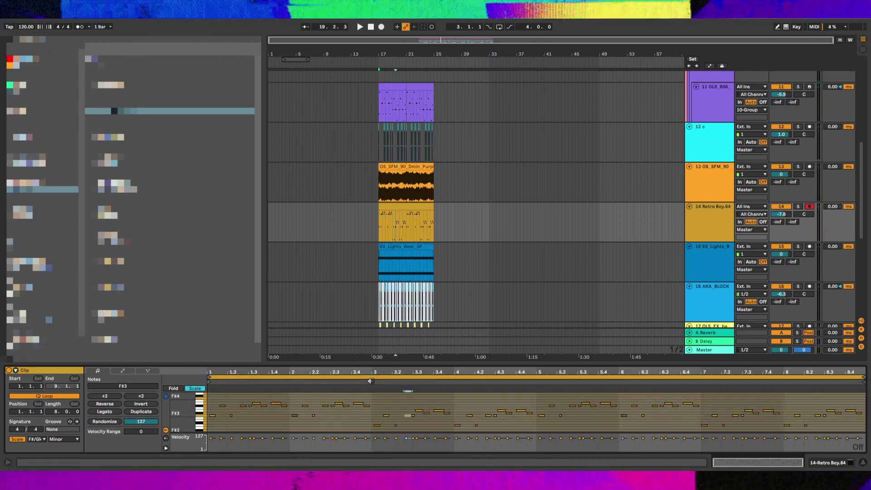
left_click(395, 427)
left_click(396, 425)
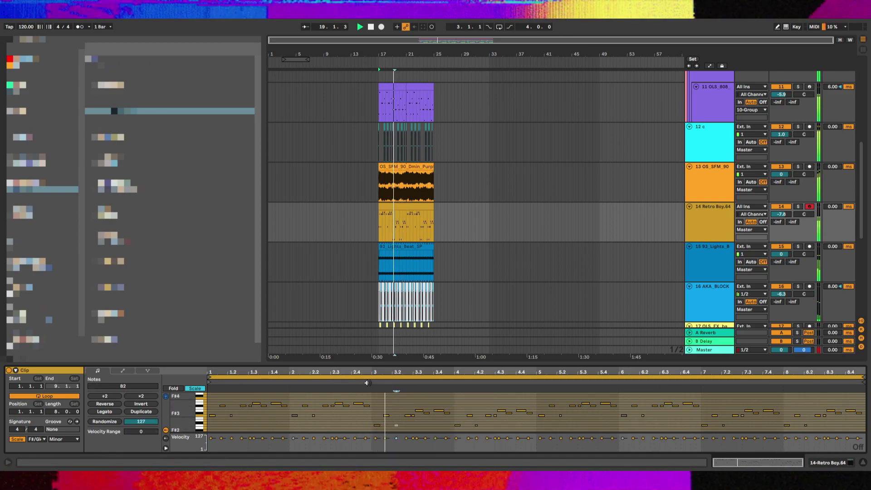
left_click(387, 415)
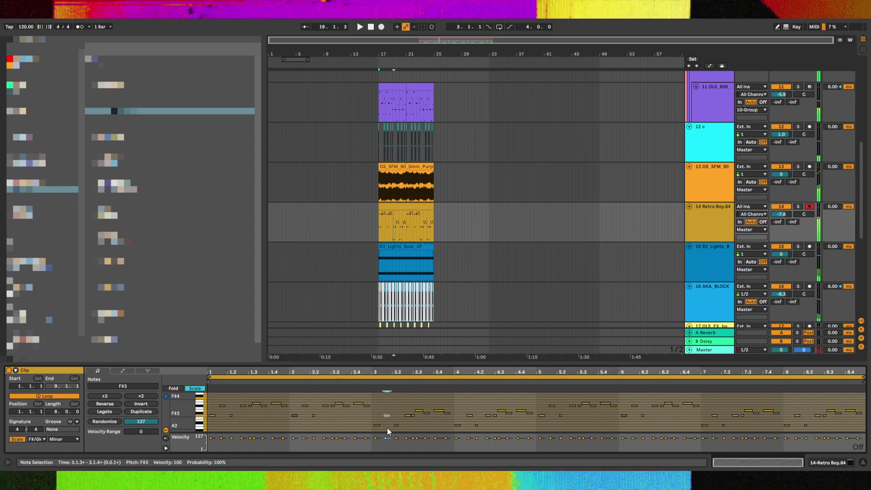
left_click(370, 378)
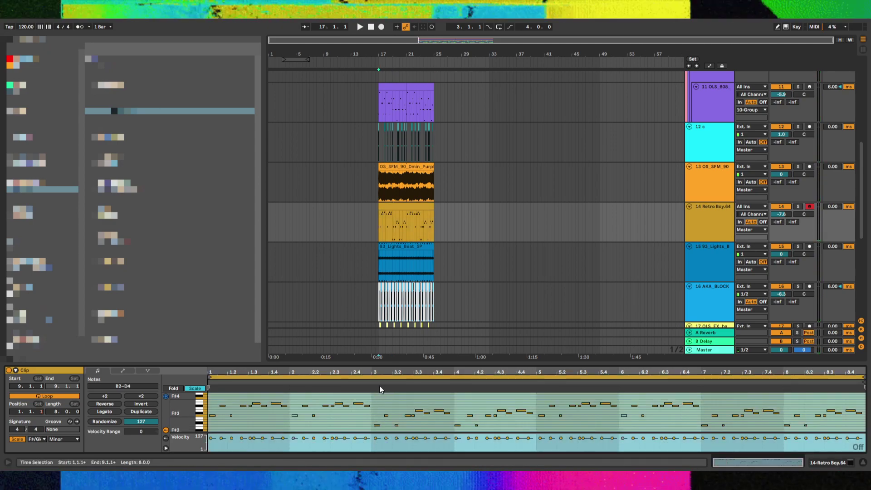
left_click(373, 393)
key("space")
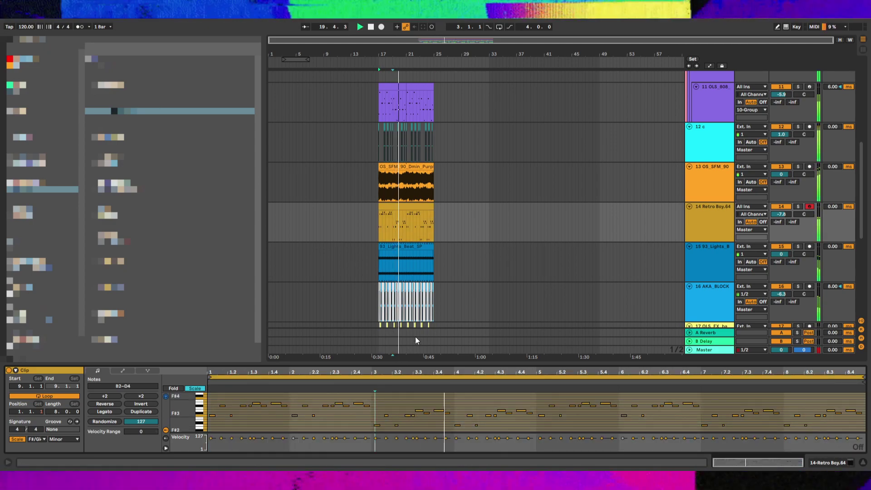
Nudge the closing F#3–A3 notes in the second half of bar 3 slightly later and audition them
key("space")
left_click_drag(414, 406, 446, 426)
left_click(411, 381)
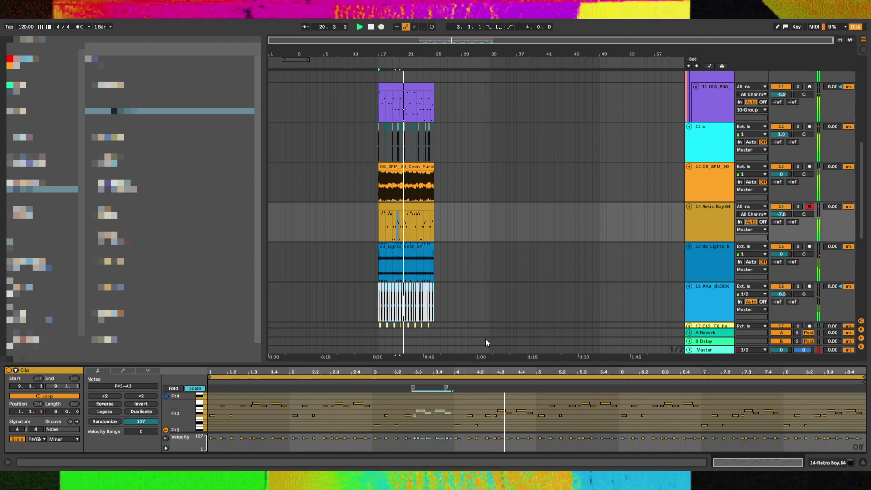
Delete the bar 4 notes and replace them with a duplicate of the humanized bar 3 phrase
left_click(464, 409)
left_click_drag(457, 406, 528, 429)
key("Delete")
key("Delete")
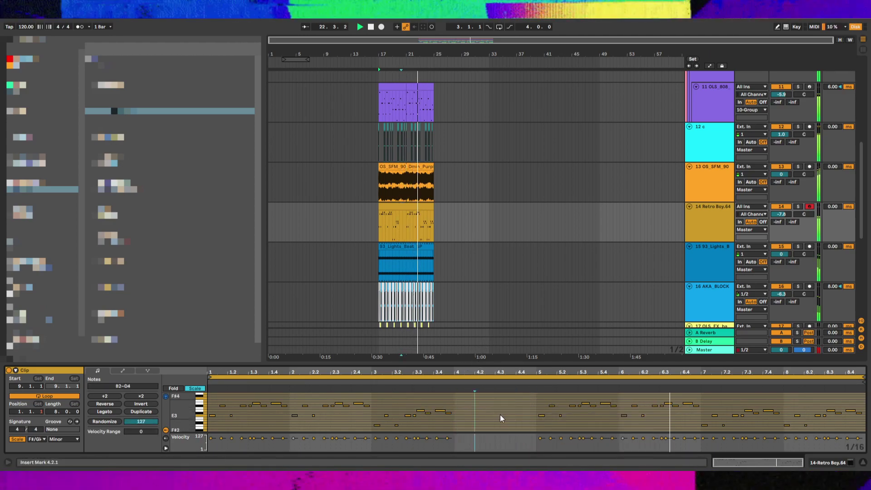
key("space")
left_click_drag(448, 399, 374, 435)
key("ctrl+d")
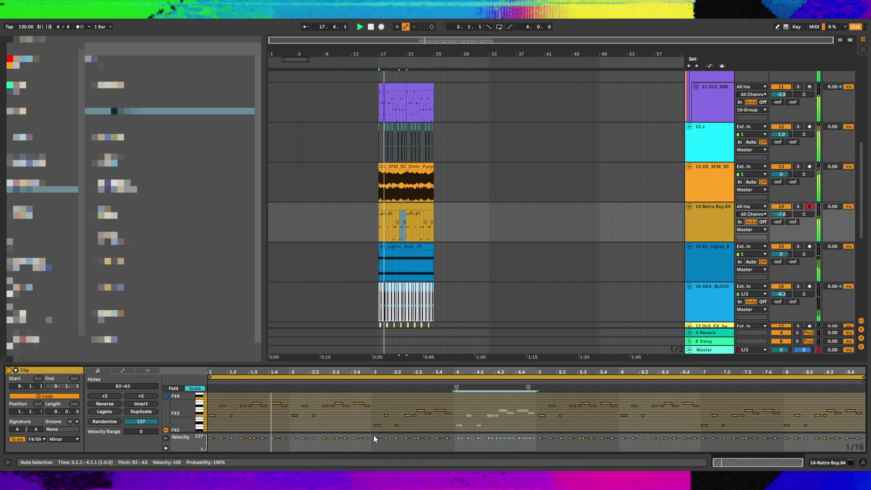
Delete the notes in bars 5–8, shorten the clip's loop to 4 bars starting at 1.1.1, and save the set
left_click_drag(545, 396, 864, 432)
key("Delete")
left_click_drag(559, 429, 537, 404)
key("Delete")
left_click(51, 412)
type("4")
key("Return")
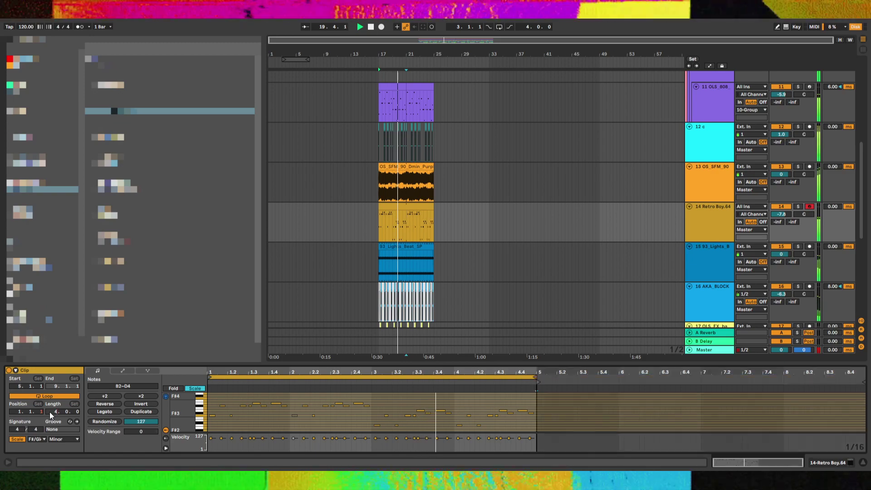
left_click_drag(538, 386, 202, 391)
key("ctrl+s")
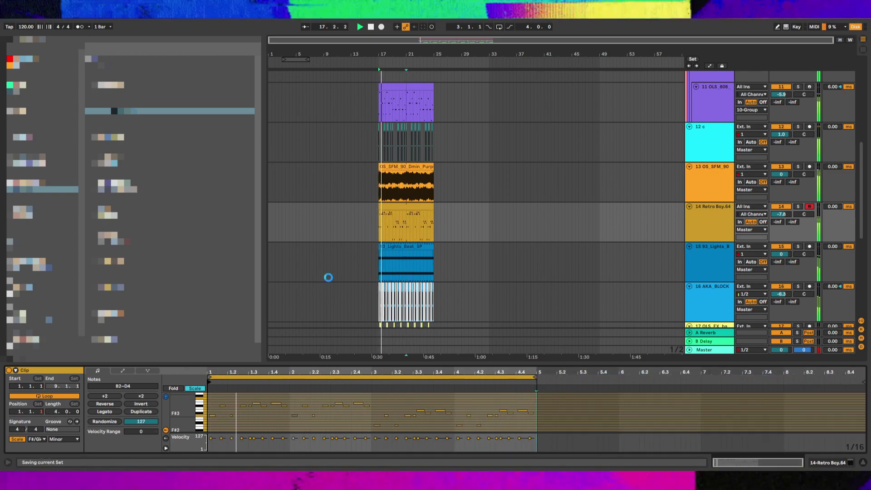
Add Chorus-Ensemble to the Retro Boy.64 track at 24% dry/wet, save the set, and lower the track volume to -10.0 dB
left_click(701, 224)
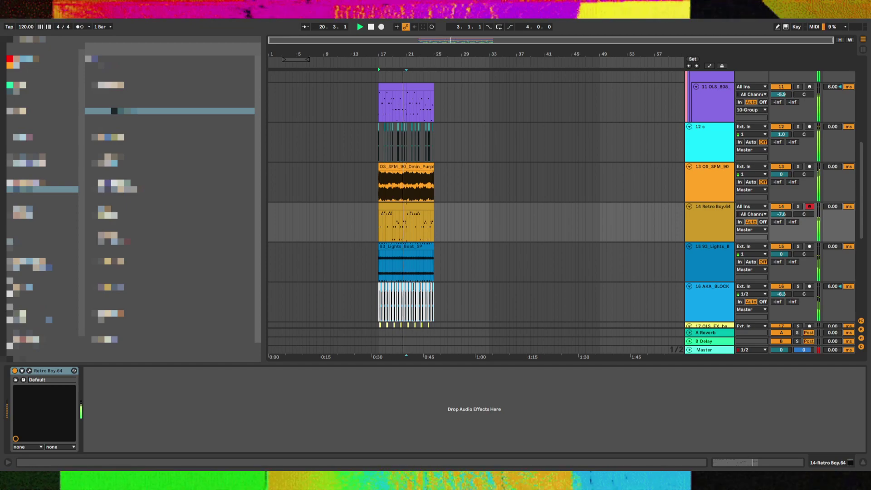
left_click_drag(118, 111, 149, 402)
left_click_drag(180, 438, 180, 463)
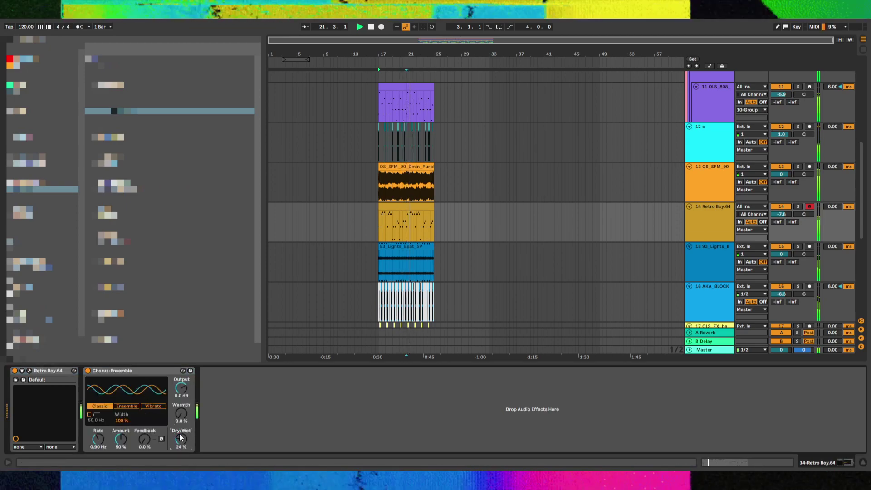
key("ctrl+s")
left_click_drag(782, 214, 781, 224)
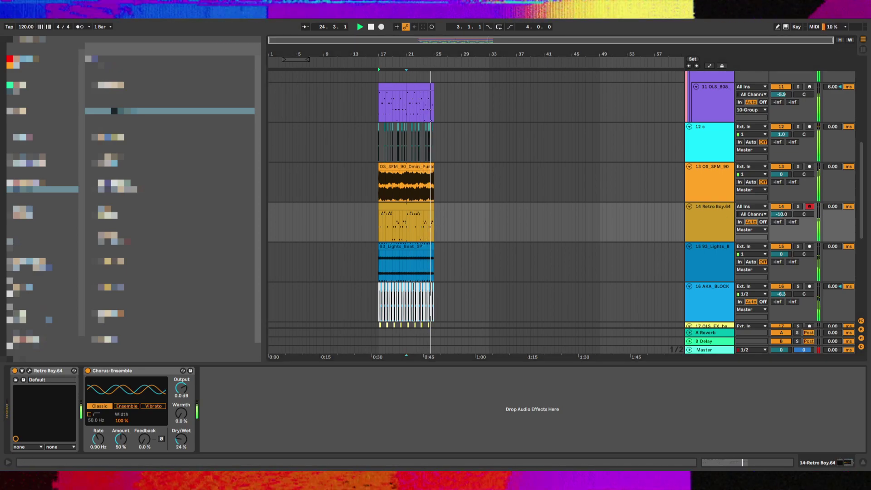
Add the Long Tail reverb after the chorus, solo the track, and set the reverb to 1.15 s decay and 8.7% dry/wet
double_click(132, 111)
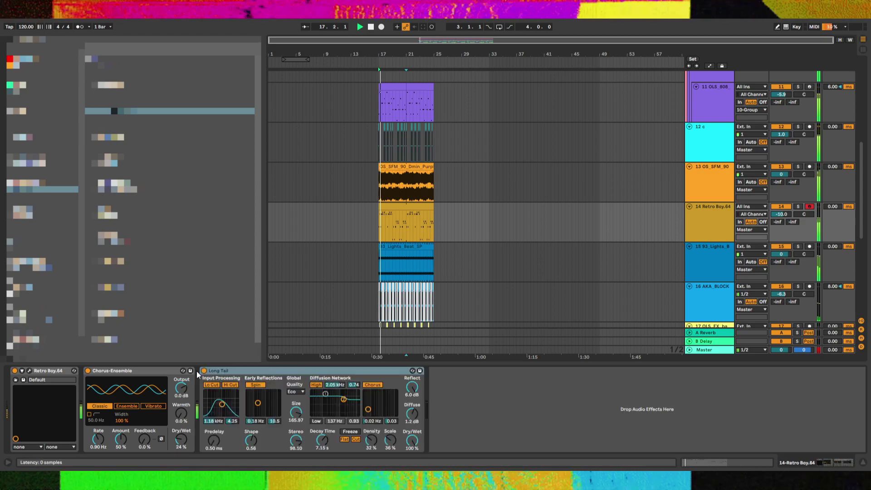
left_click_drag(410, 449, 411, 472)
left_click_drag(322, 440, 323, 462)
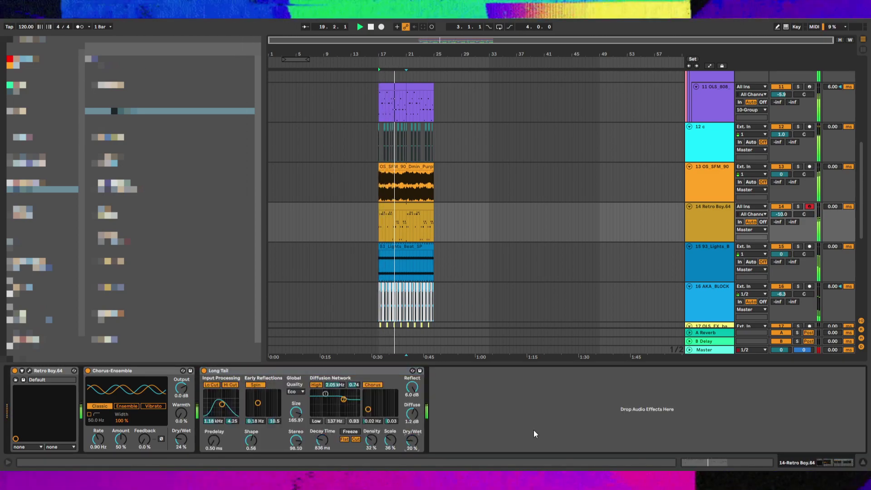
left_click(797, 207)
left_click_drag(323, 440, 323, 435)
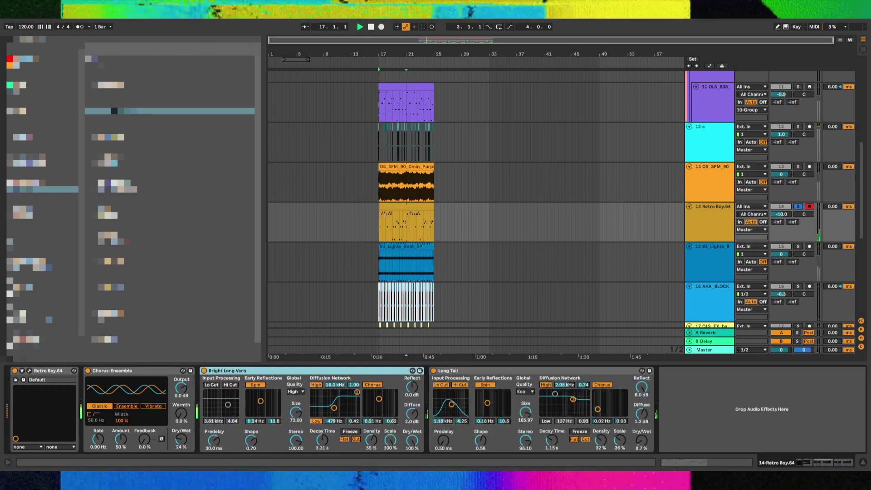
Try the Large Space Chorus preset before Long Tail with a 915 ms decay, then unsolo the track and set its volume to -5.1 dB
key("Return")
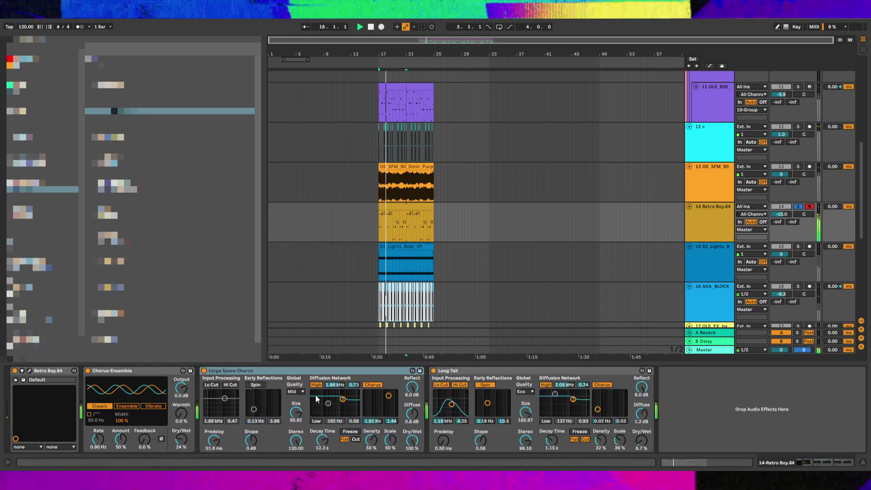
left_click_drag(326, 443, 327, 472)
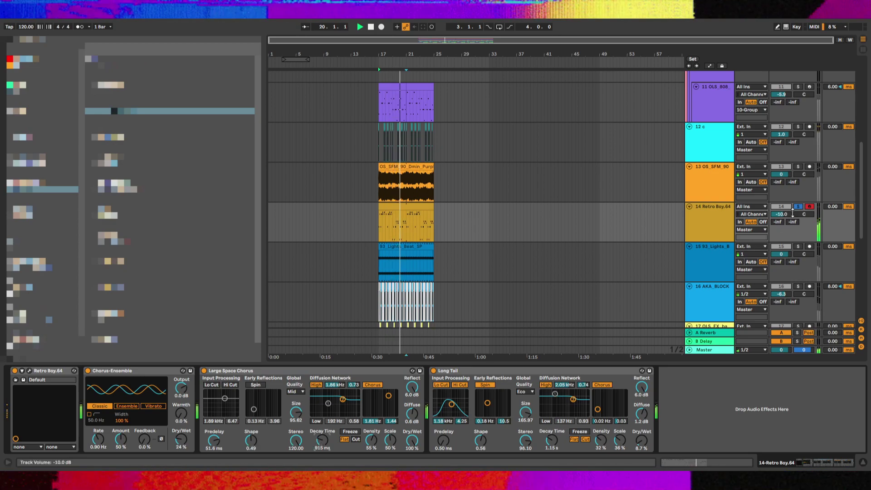
left_click(801, 206)
left_click_drag(782, 214, 782, 209)
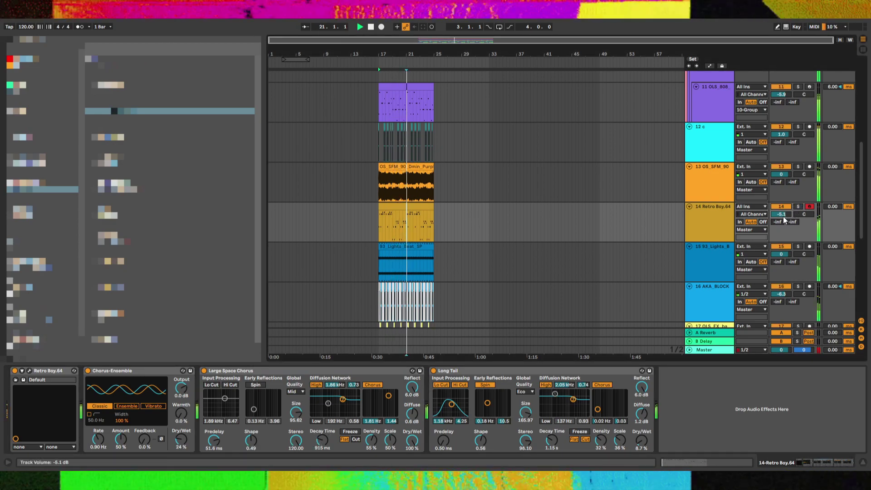
Set the Outer Space reverb to 0.50 ms predelay and 444 ms decay, checking the Retro Boy.64 track soloed and in the mix
left_click_drag(216, 445, 216, 483)
left_click_drag(323, 442, 323, 455)
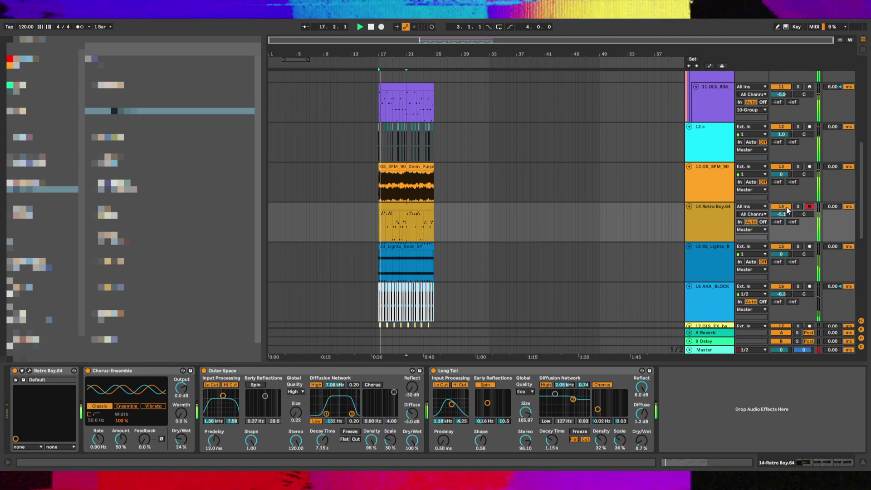
left_click(798, 206)
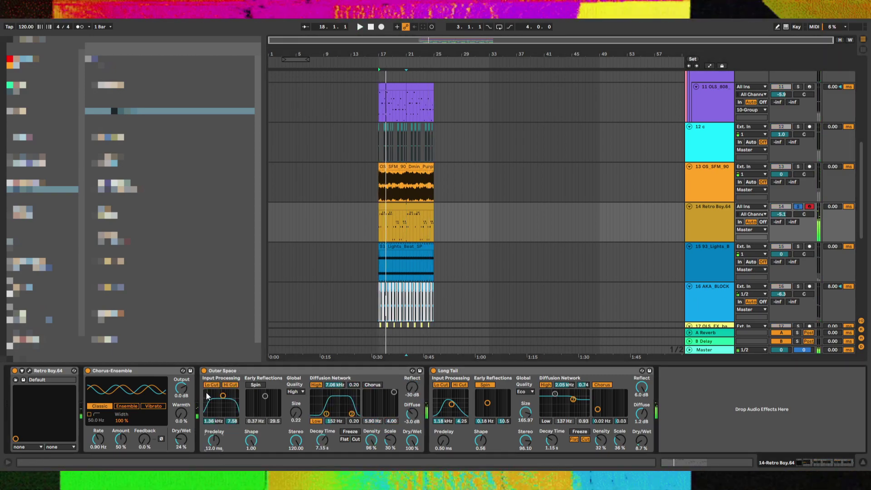
key("space")
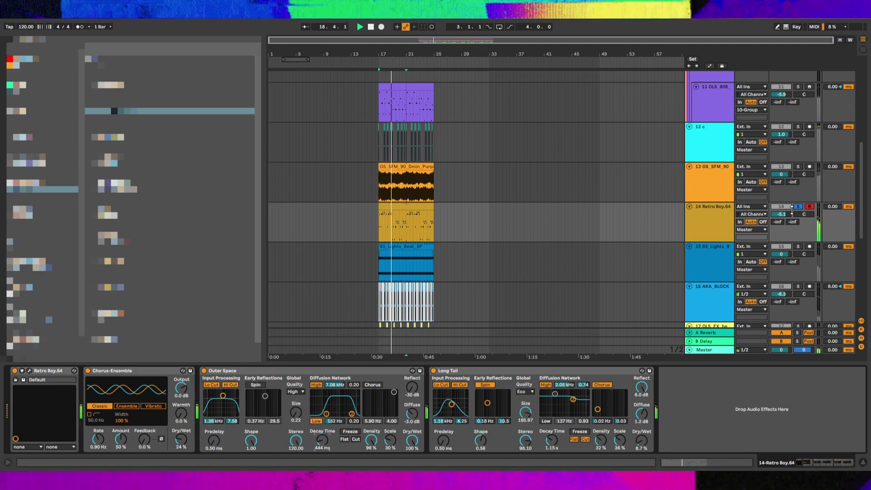
left_click(798, 207)
mouse_move(781, 215)
left_mouse_down()
mouse_move(782, 200)
mouse_move(782, 211)
left_mouse_up()
Solo the Retro Boy.64 track and compare its sound with the Outer Space reverb bypassed and enabled
double_click(397, 203)
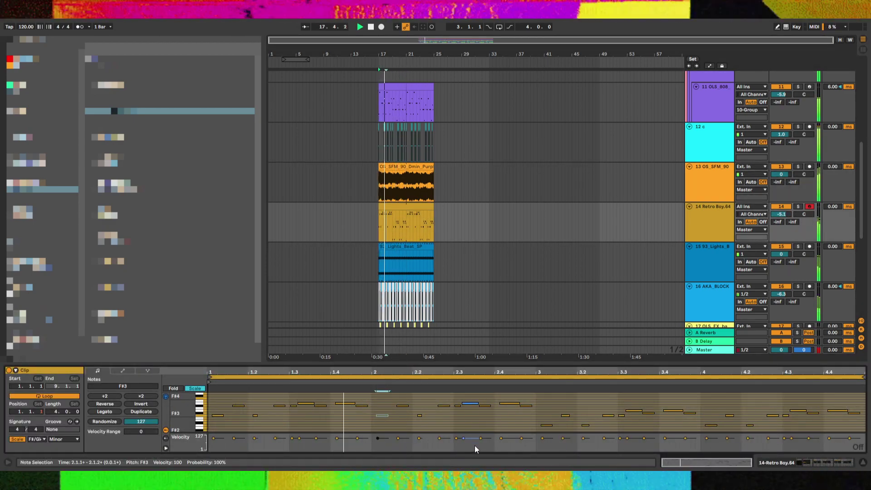
left_click_drag(536, 429, 864, 391)
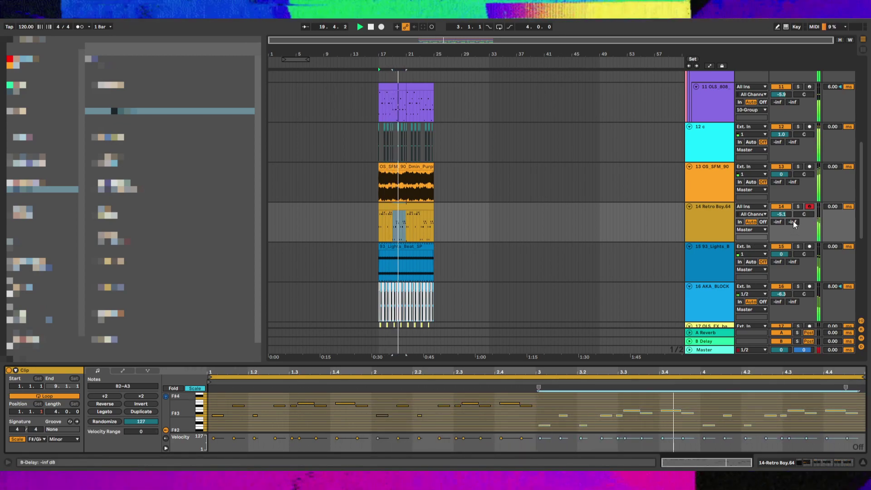
left_click(799, 207)
left_click(702, 215)
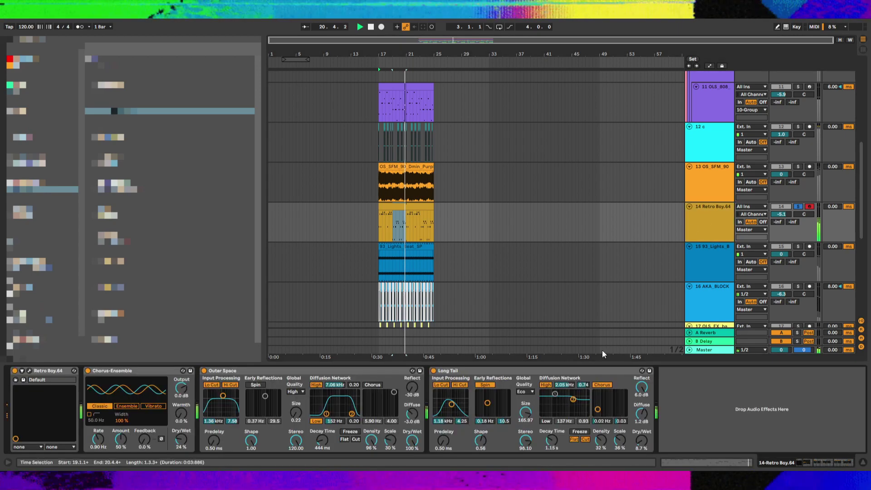
left_click(209, 373)
left_click(203, 371)
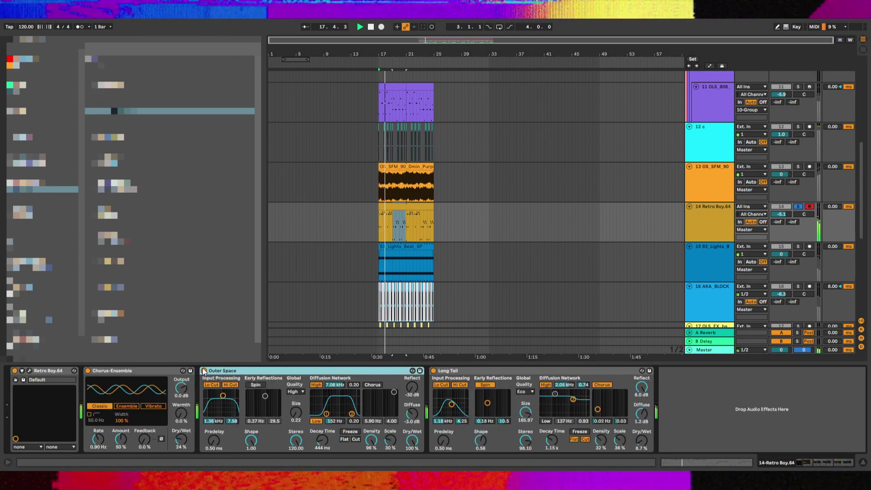
left_click(203, 370)
Lower the Outer Space reverb's dry/wet amount and shorten its decay time to 357 ms
left_click_drag(412, 441, 412, 463)
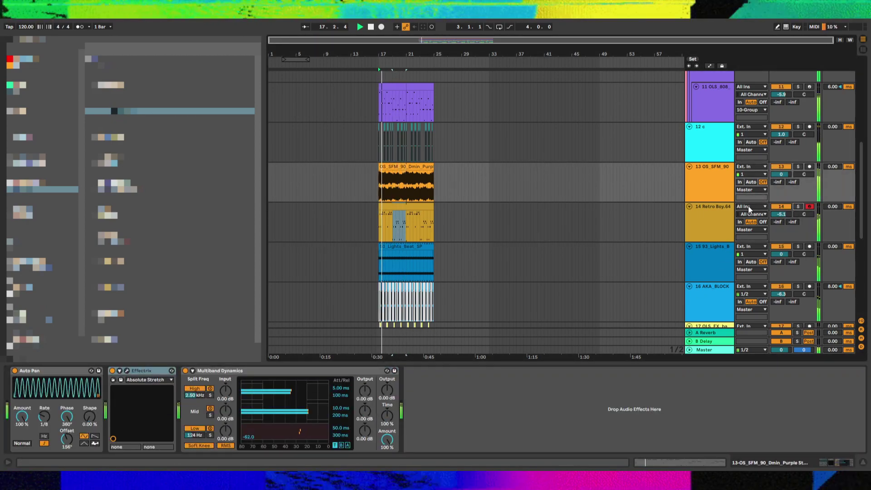
left_click(723, 208)
left_click_drag(413, 448, 413, 453)
left_click_drag(327, 450, 326, 453)
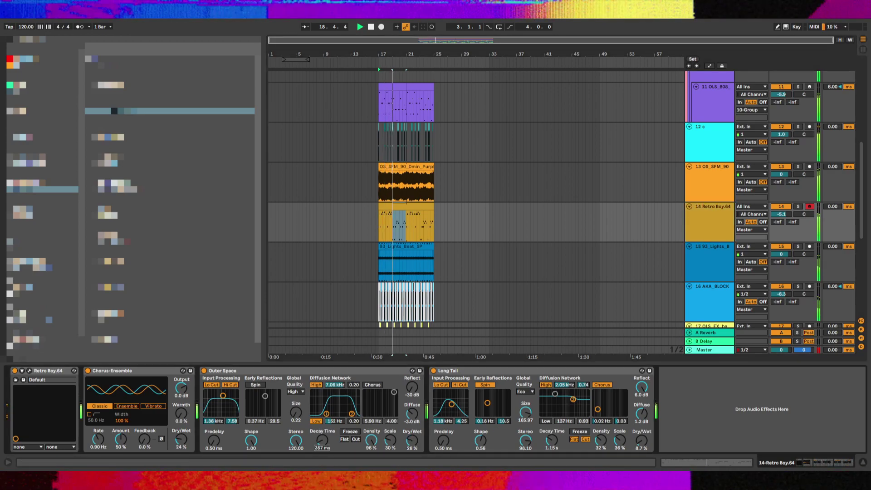
Try lowering the Retro Boy.64 track volume to -8.4 dB and undo it
left_click_drag(786, 220, 785, 225)
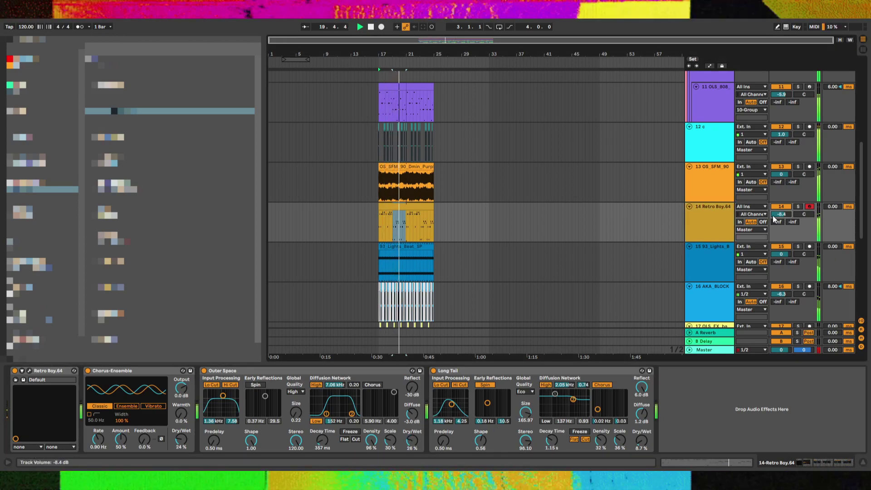
key("ctrl+z")
Nudge all the notes in bars 3–4 of the Retro Boy.64 clip slightly later
double_click(401, 206)
key("space")
key("space")
left_click_drag(534, 407, 860, 431)
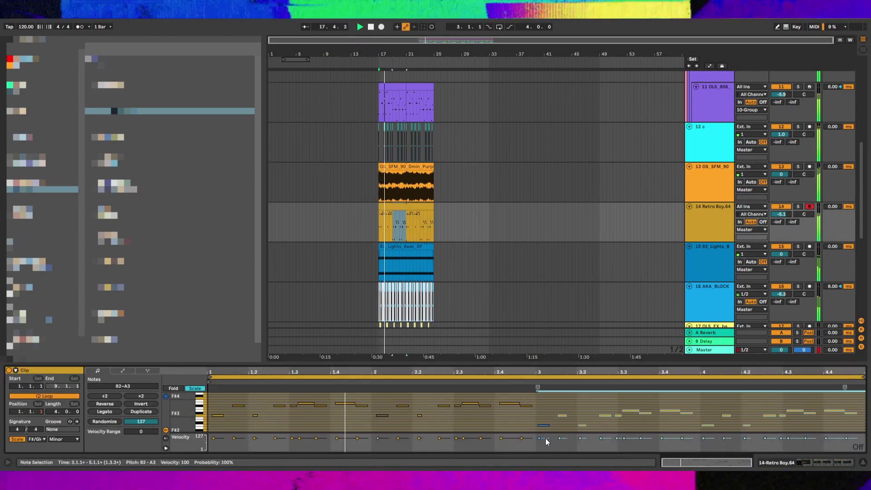
key("Right")
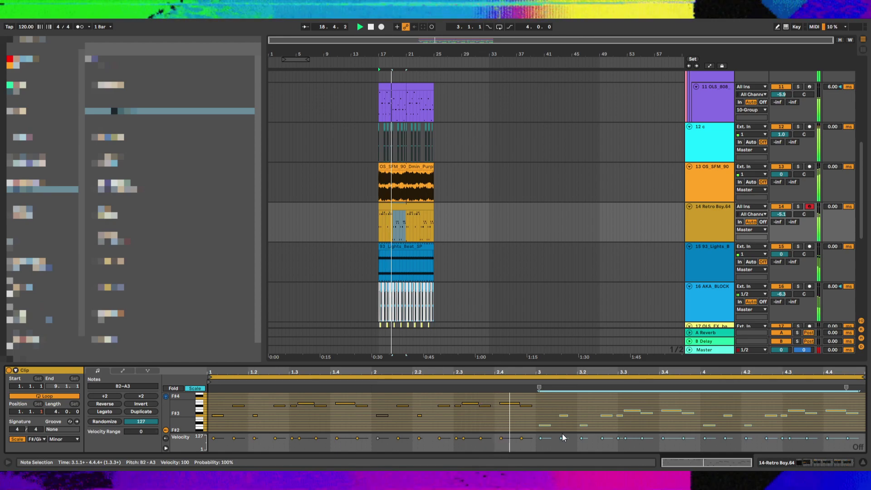
Nudge the F#3–A3 phrase in the second half of bar 3 slightly later and copy it over the matching bar 4 notes
left_click_drag(622, 396, 691, 399)
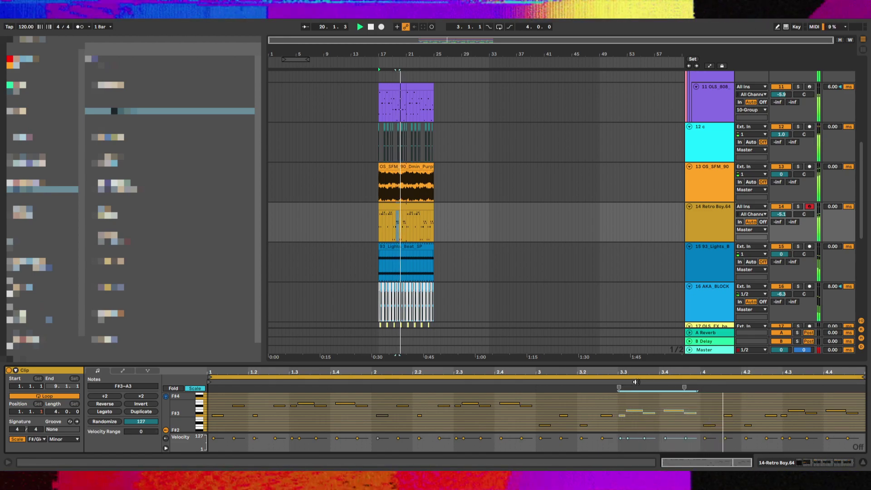
left_click_drag(786, 405, 859, 421)
key("Delete")
left_click(782, 412)
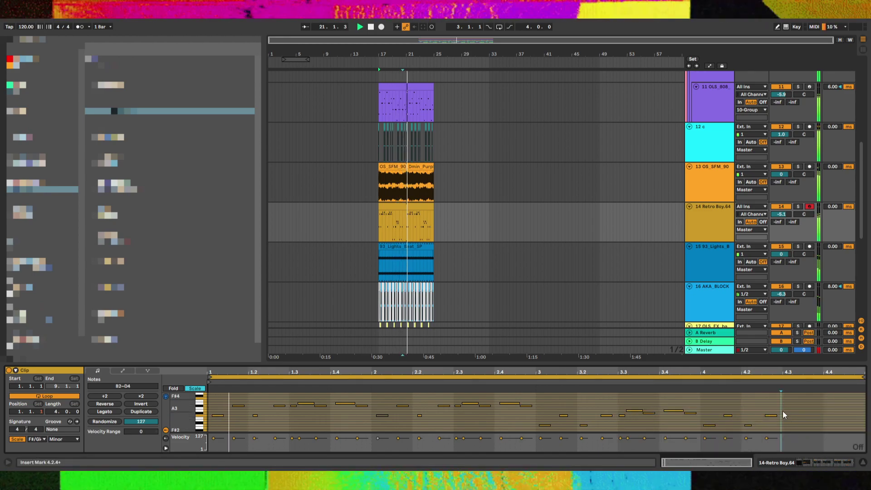
key("ctrl+v")
left_click(770, 382)
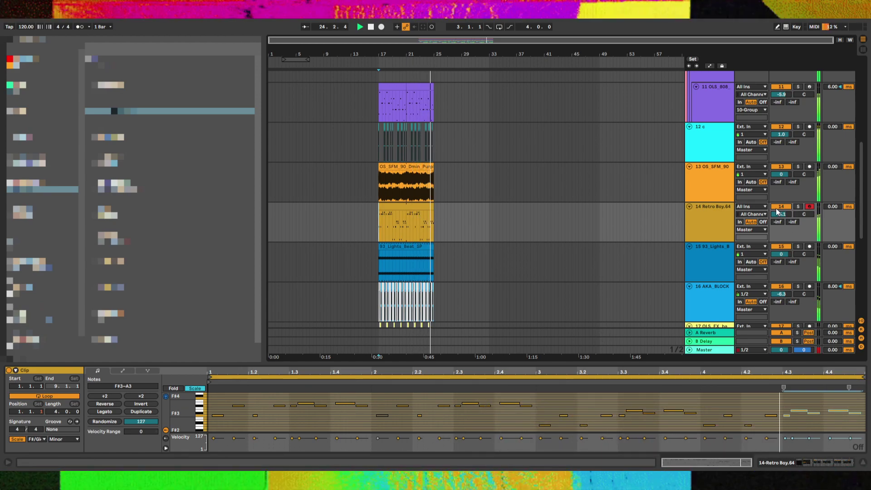
Compare the Retro Boy.64 melody in the mix with the Outer Space reverb bypassed and active
left_click(715, 211)
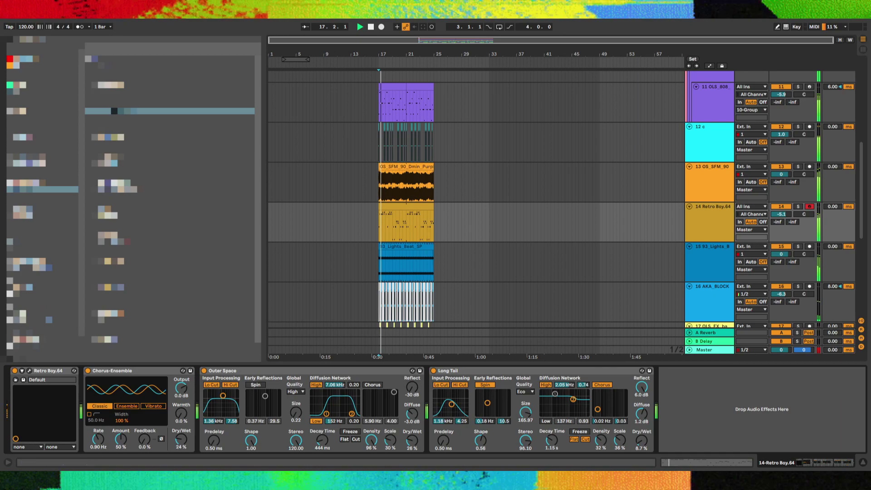
double_click(213, 371)
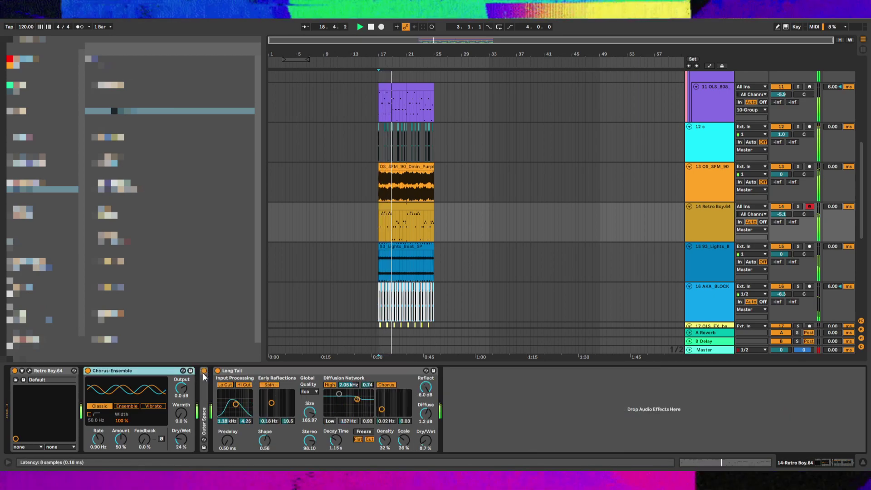
left_click(203, 372)
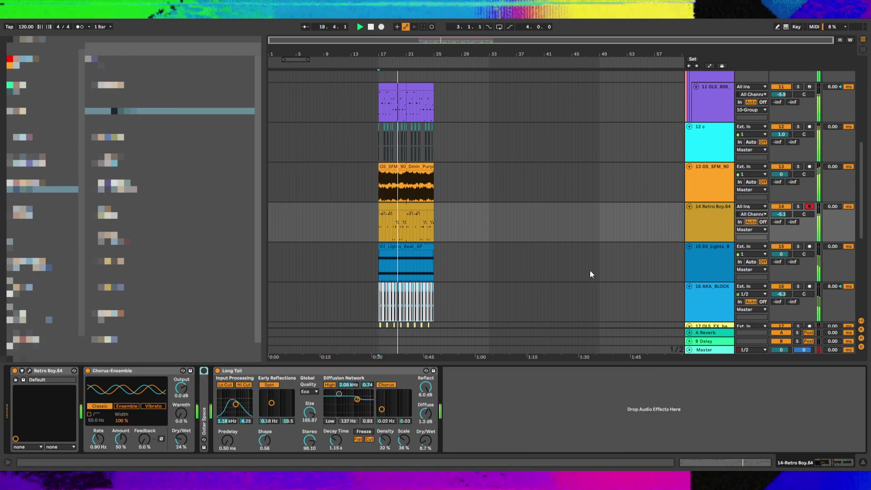
left_click(710, 227)
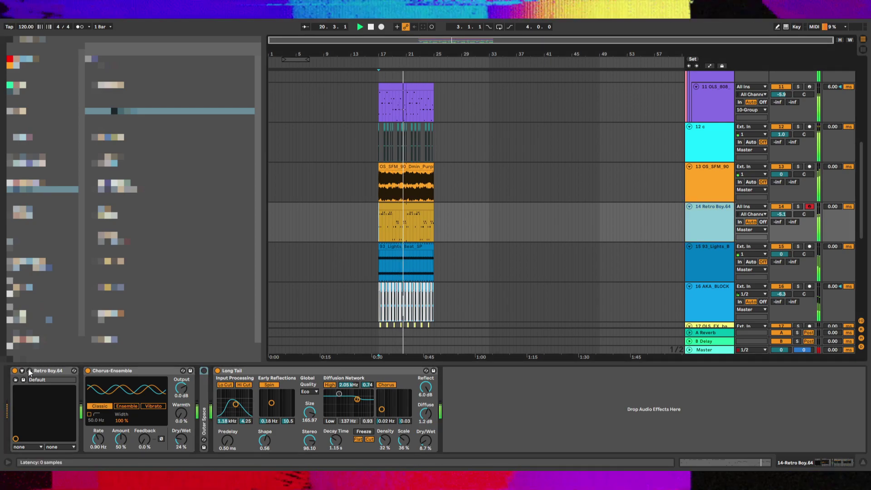
left_click(203, 368)
double_click(690, 226)
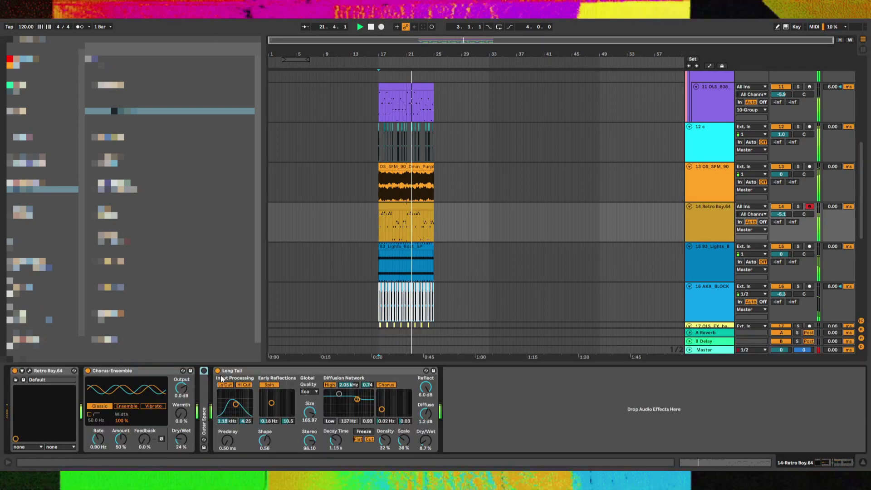
left_click(203, 371)
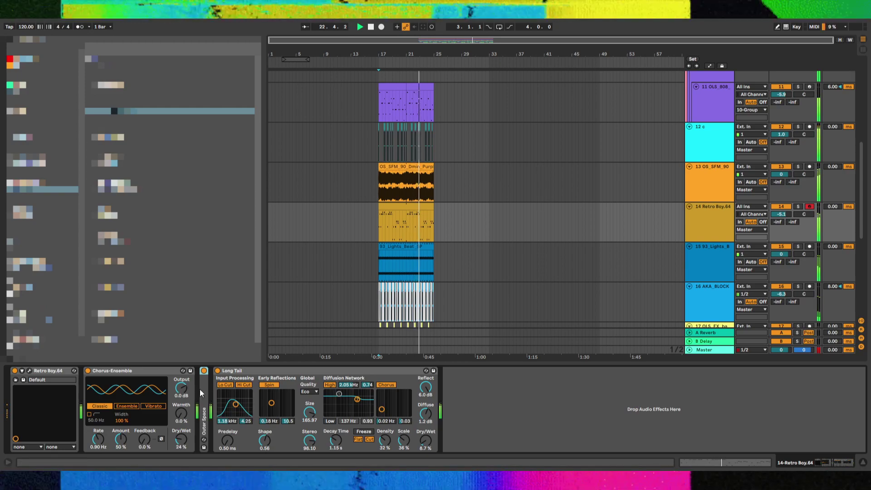
double_click(200, 389)
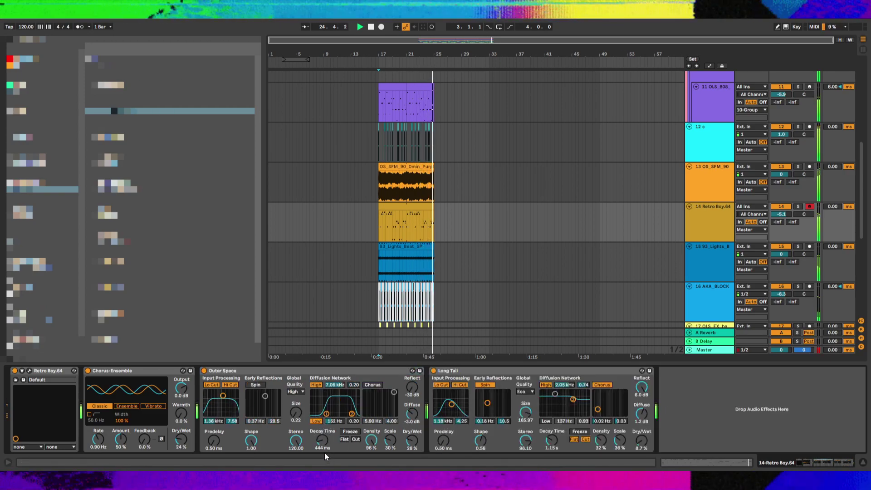
key("space")
key("space")
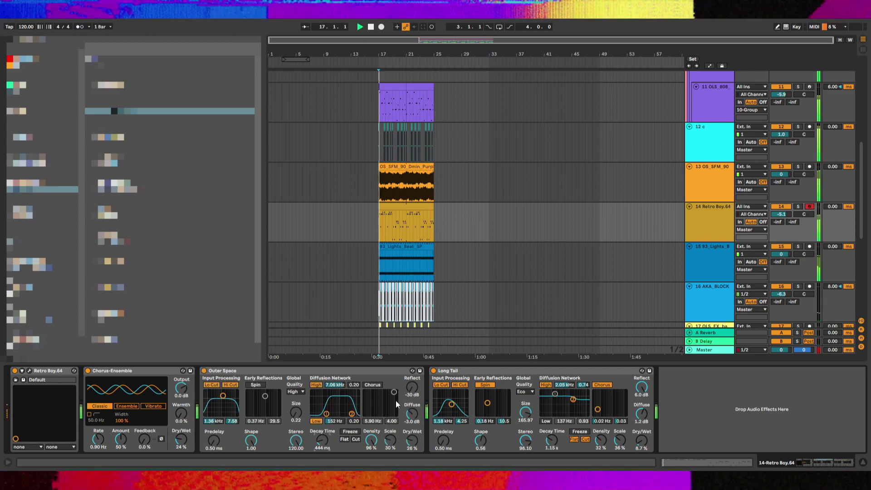
Insert Effectrix between the Outer Space and Long Tail reverbs on Retro Boy.64, auditioning the track soloed and in the mix
left_click(799, 207)
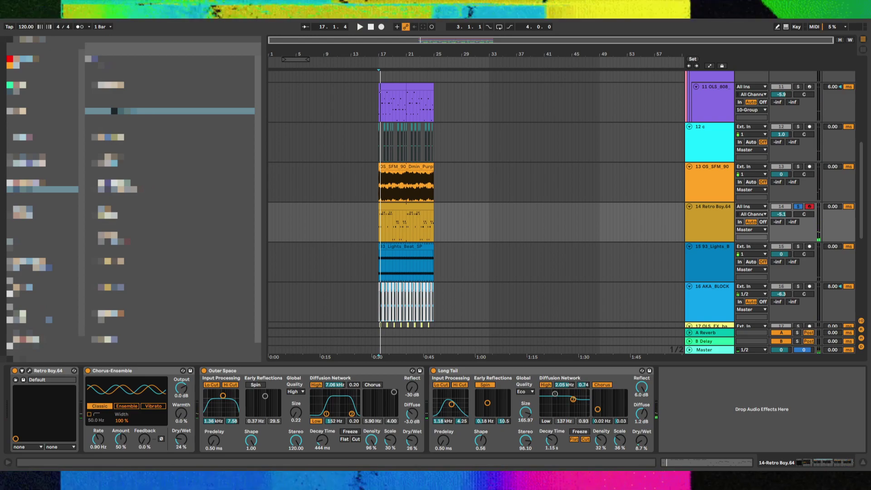
left_click_drag(123, 110, 423, 395)
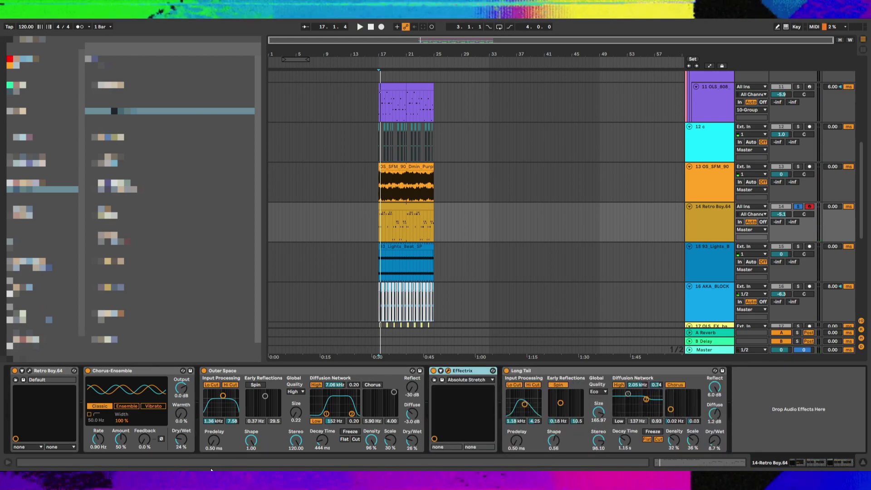
key("space")
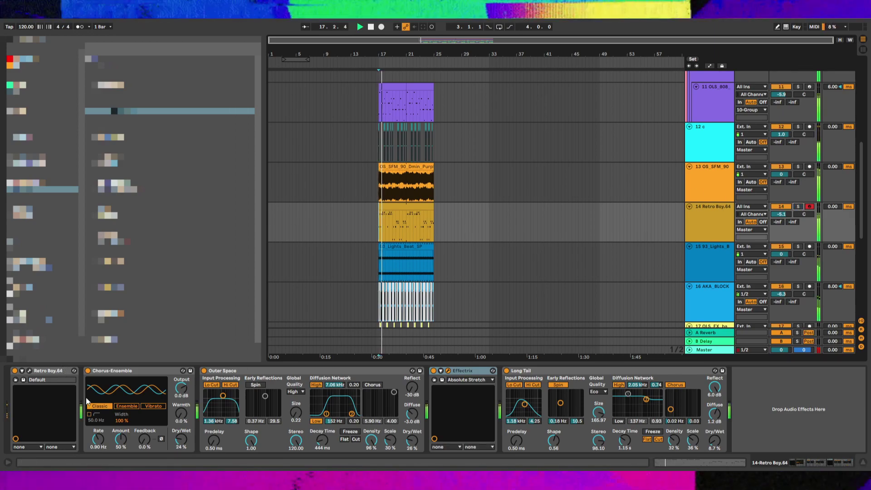
key("space")
key("space")
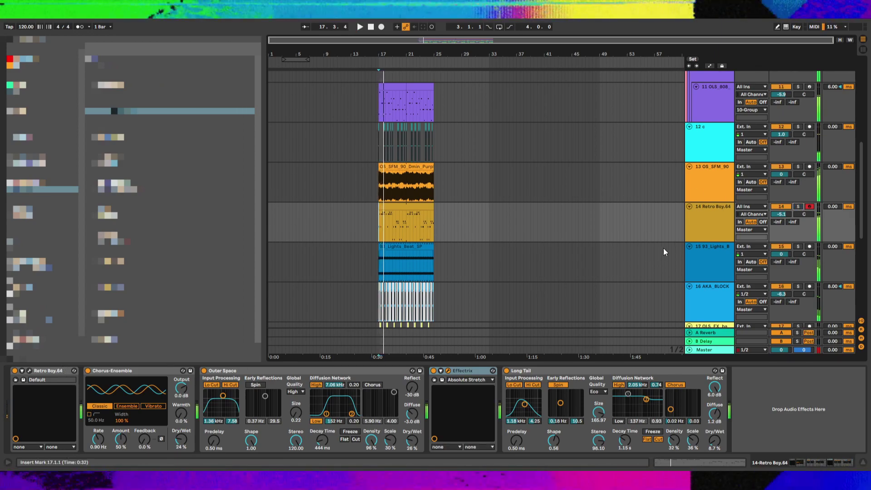
key("space")
key("space")
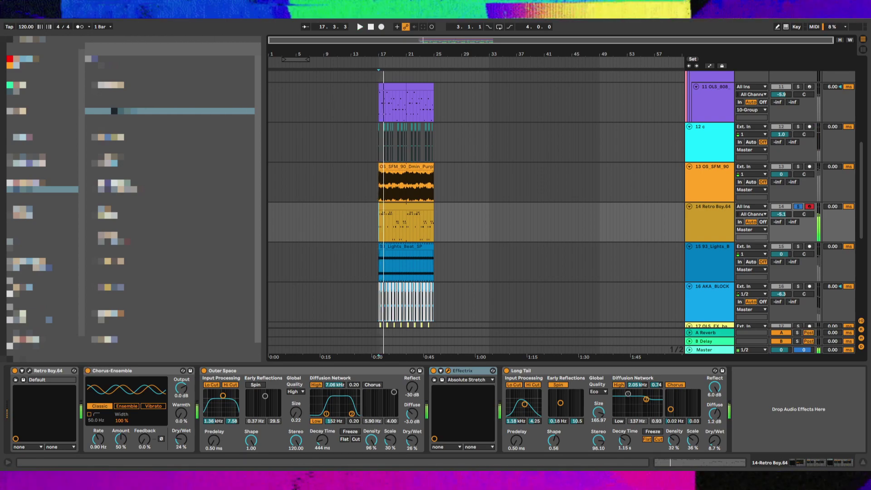
left_click(797, 208)
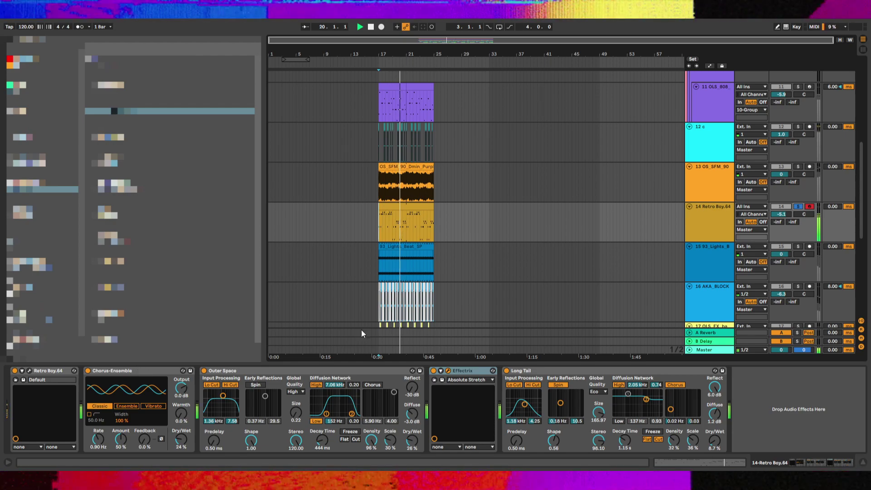
left_click(798, 207)
Add EQ Eight after Effectrix on Retro Boy.64 and cut the lows with band 1 at about 730 Hz, -6.82 dB
left_click(395, 152)
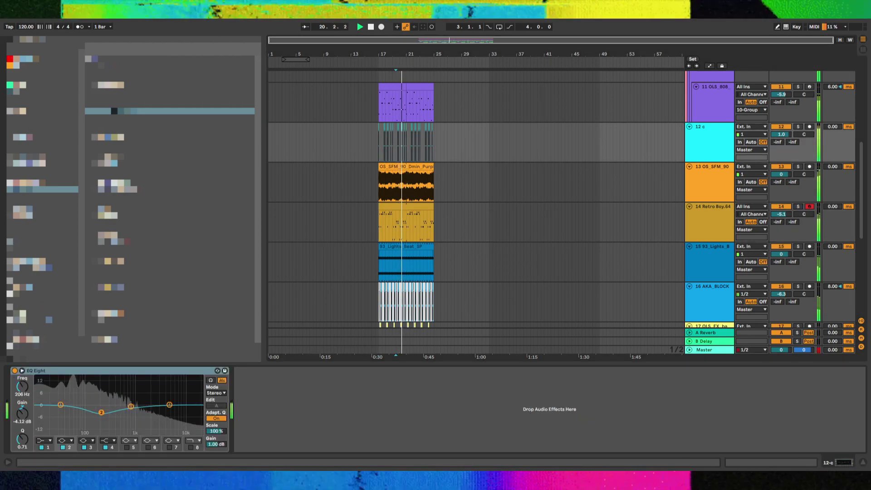
left_click(722, 214)
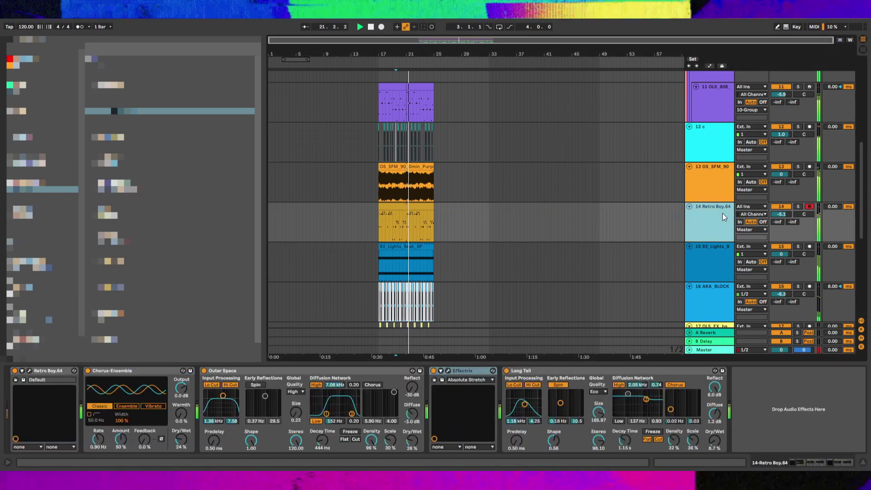
left_click_drag(206, 380, 426, 400)
left_click_drag(535, 373, 708, 385)
left_click_drag(551, 403, 620, 417)
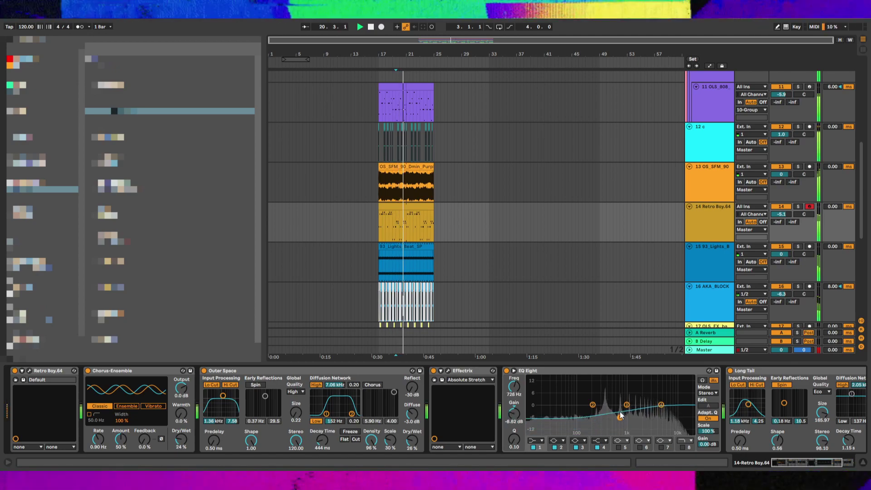
double_click(598, 399)
left_click(514, 371)
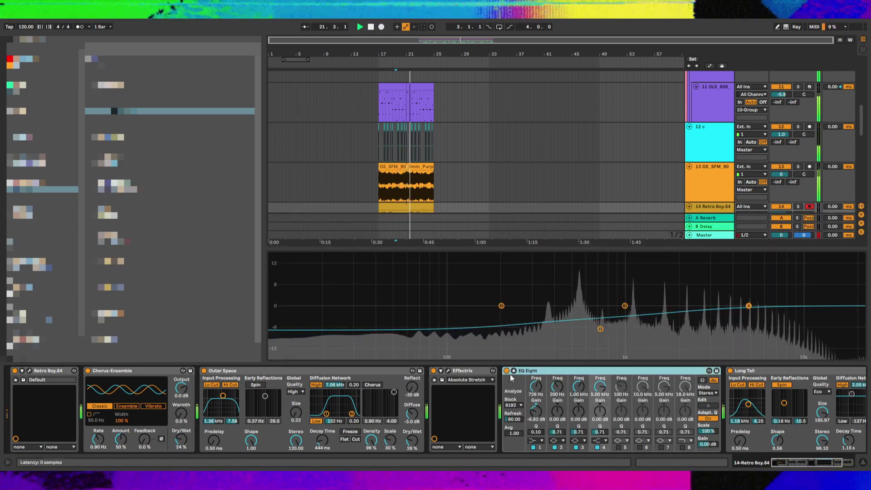
Shape EQ Eight with a low cut on band 2 and a high cut on band 8, and move band 1 to 880 Hz
left_click(533, 438)
left_click(559, 442)
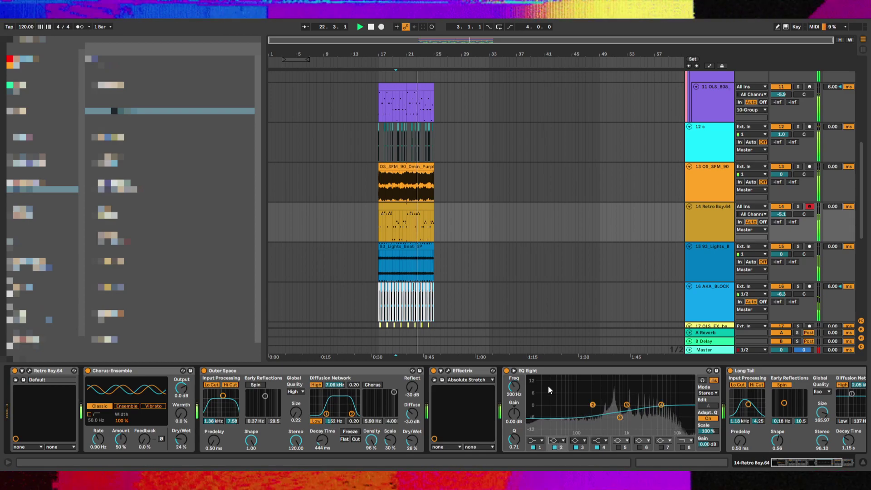
left_click(550, 412)
left_click_drag(514, 388, 516, 410)
left_click(684, 447)
left_click(683, 448)
left_click_drag(655, 413, 673, 412)
mouse_move(620, 417)
left_mouse_down()
mouse_move(658, 405)
mouse_move(614, 417)
left_mouse_up()
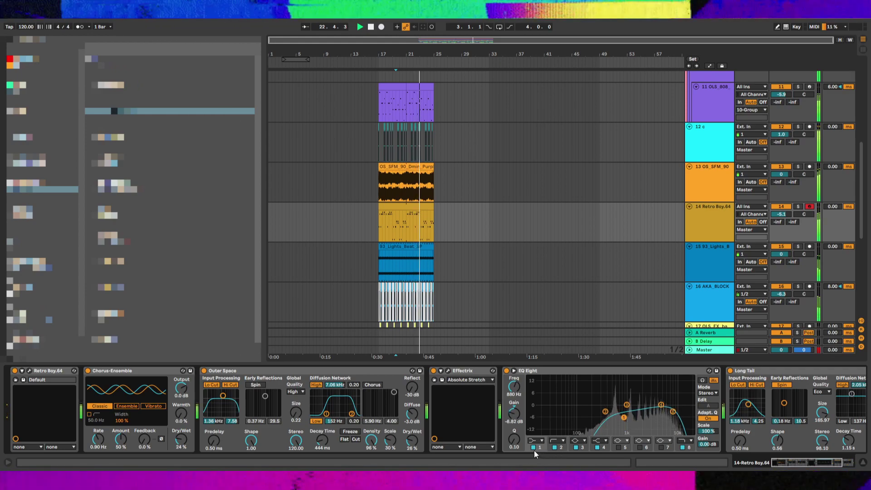
Turn off EQ Eight's band 2 and boost band 3 by 6.57 dB at 16.7 kHz
left_click(554, 448)
left_click(627, 405)
left_click_drag(627, 404, 686, 393)
Bypass Effectrix and set EQ Eight's band 8 high cut to 8.80 kHz
left_click(441, 371)
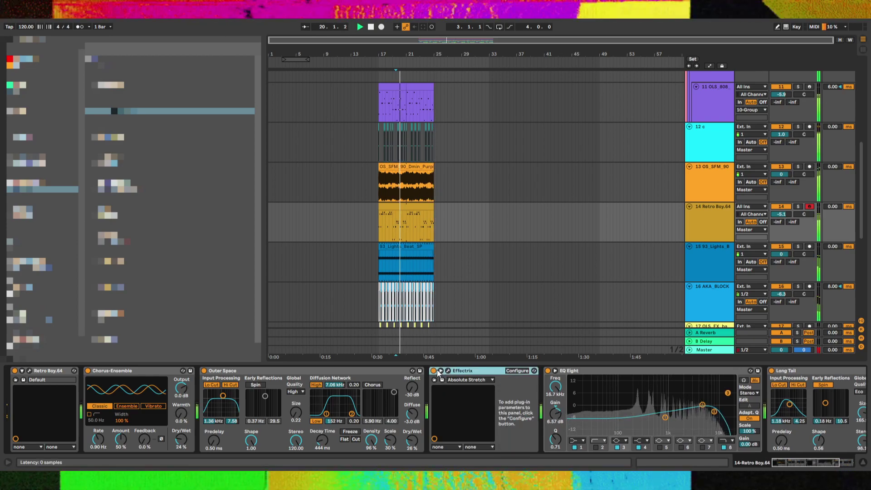
left_click(440, 372)
mouse_move(675, 412)
left_mouse_down()
mouse_move(665, 411)
mouse_move(673, 412)
left_mouse_up()
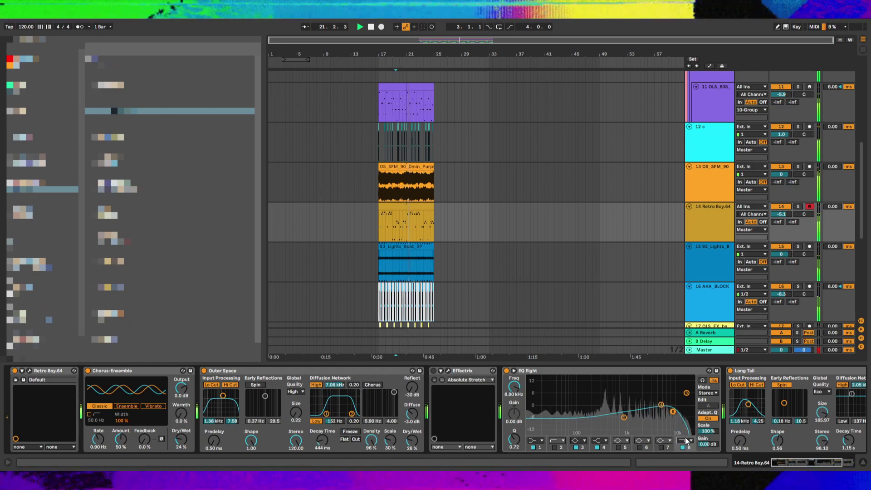
Enable EQ Eight's band 7 as an additional high-frequency cut
left_click(662, 446)
left_click(664, 442)
left_click_drag(524, 383, 524, 364)
mouse_move(512, 441)
left_mouse_down()
mouse_move(512, 460)
mouse_move(512, 444)
left_mouse_up()
Set EQ Eight's band 1 to 1.35 kHz and -10.3 dB, and save the set
key("space")
left_click_drag(624, 417, 623, 418)
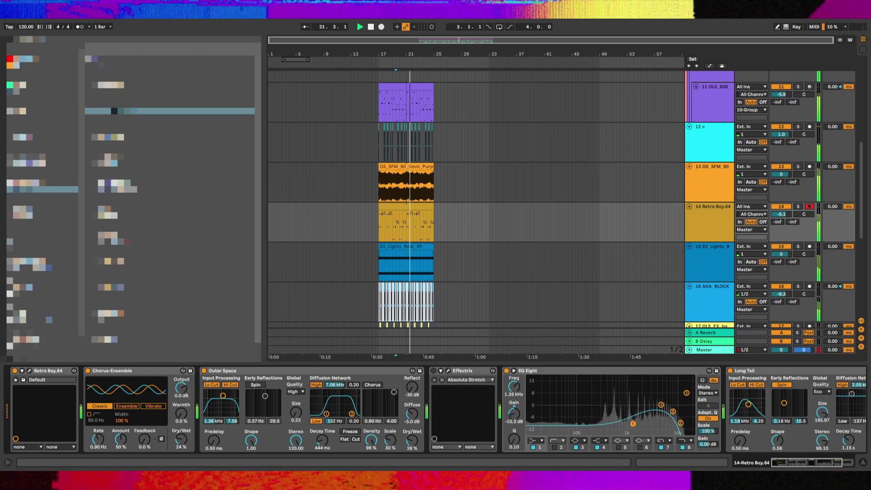
key("ctrl+s")
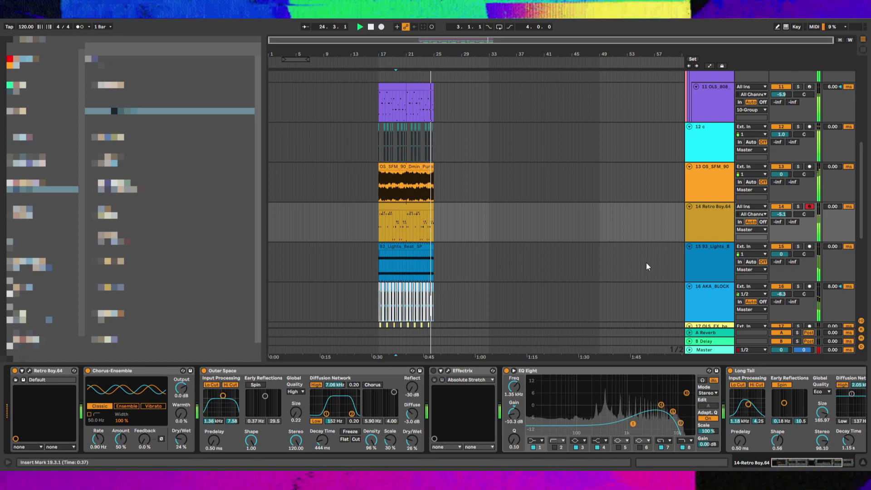
Insert a new audio track below the OLS clap track at the end of the track list
scroll(702, 233, "down", 3)
scroll(702, 234, "down", 5)
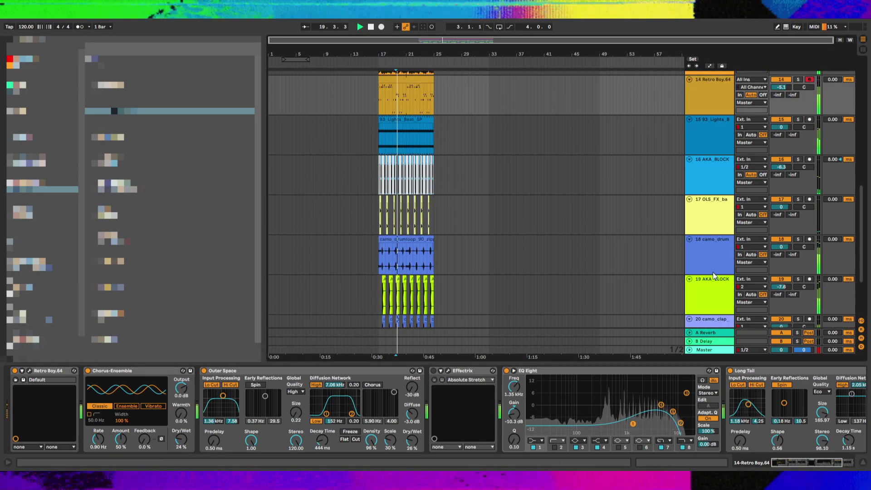
left_click(710, 276)
scroll(711, 276, "down", 3)
left_click(711, 275)
left_click(716, 313)
key("ctrl+t")
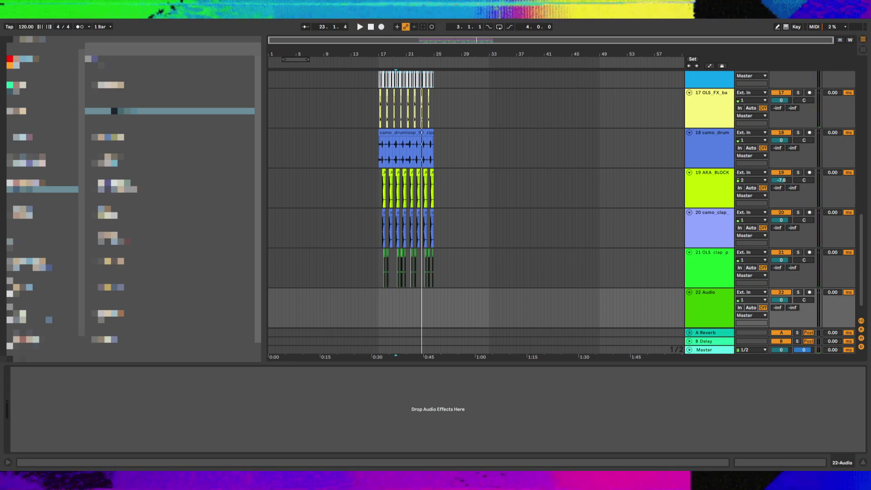
Place the AA Ding sample in bar 17 of the new track and lower the track volume to -7.8 dB
left_click_drag(382, 302, 383, 302)
key("space")
left_click_drag(817, 319, 816, 324)
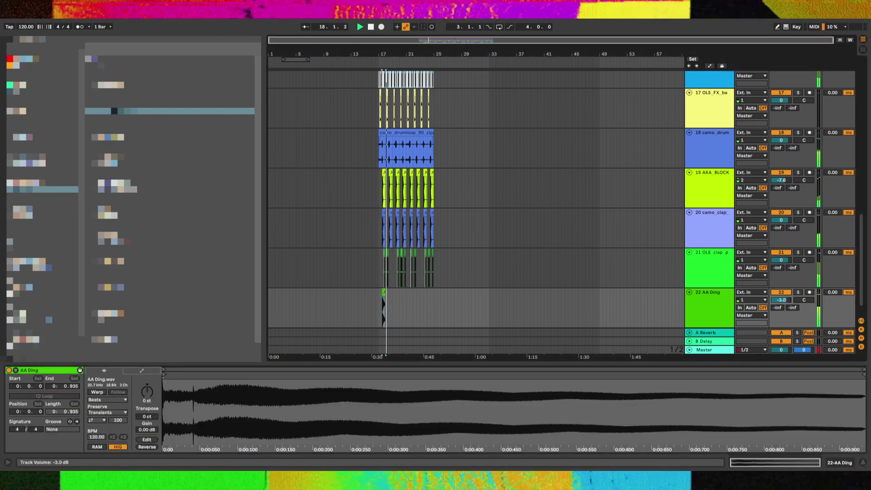
key("space")
Move the AA Ding clip to the start of bar 17
left_click_drag(341, 300, 383, 299)
scroll(388, 299, "up", 5)
left_click(429, 296)
scroll(429, 296, "up", 2)
left_click(479, 292)
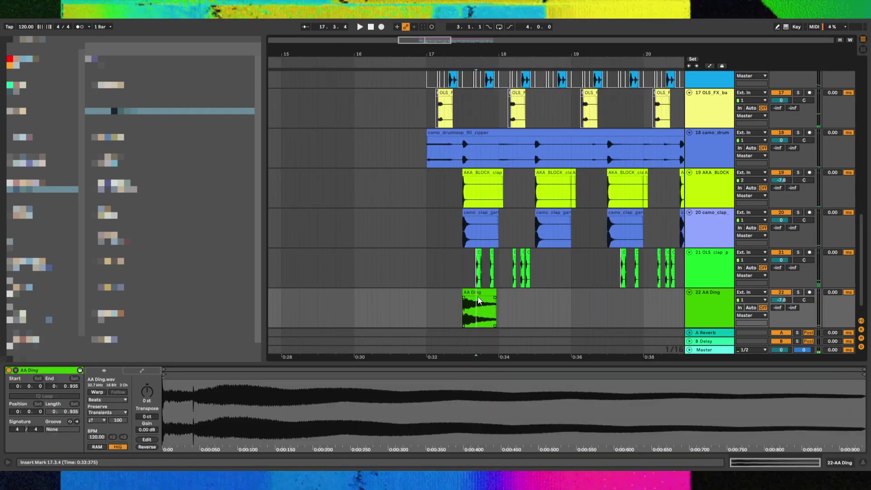
left_click_drag(480, 291, 443, 294)
key("space")
key("space")
Transpose the AA Ding clip to -1 st and set its gain to -5.33 dB
left_click_drag(148, 393, 149, 396)
key("space")
left_click_drag(147, 429, 147, 429)
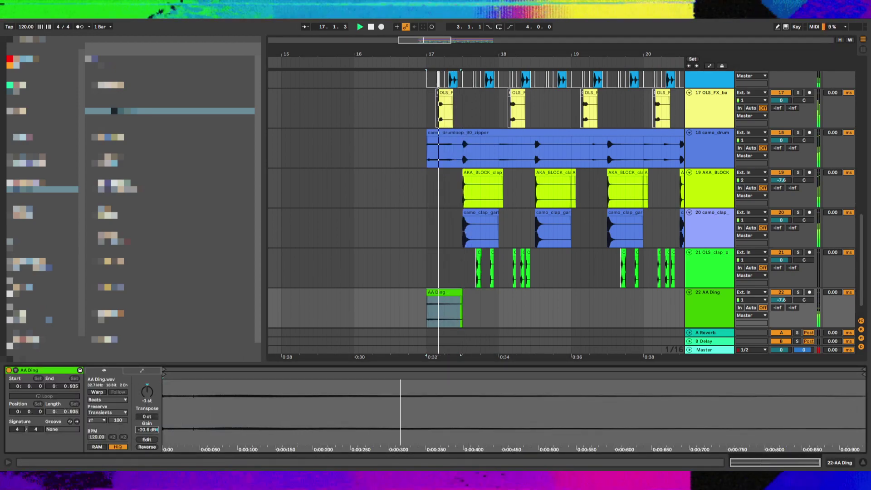
left_click_drag(464, 308, 464, 307)
key("space")
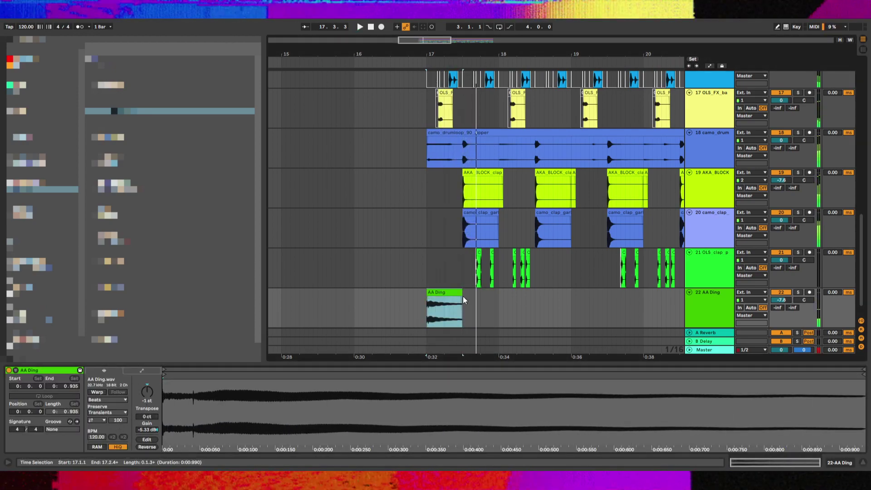
Copy the AA Ding clip to the start of bar 19
left_click(502, 296)
left_click(571, 294)
key("ctrl+v")
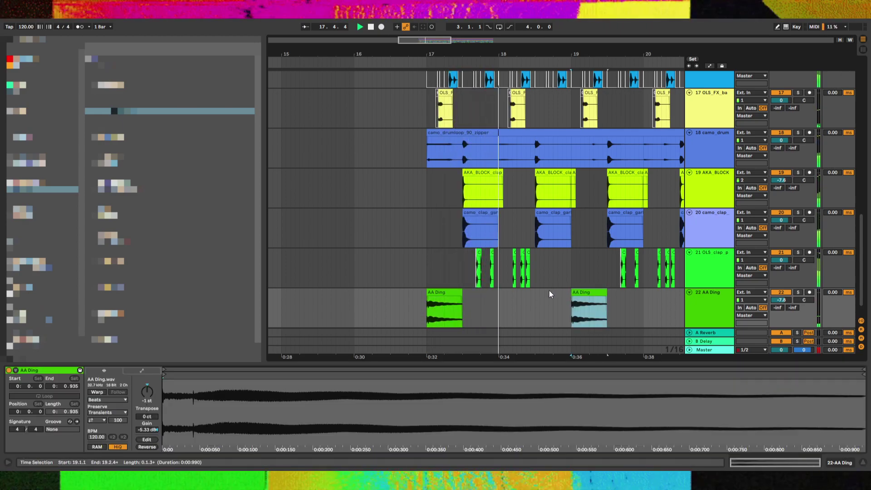
Transpose the AA Ding clip at bar 19 to -8 st
left_click_drag(147, 391, 155, 398)
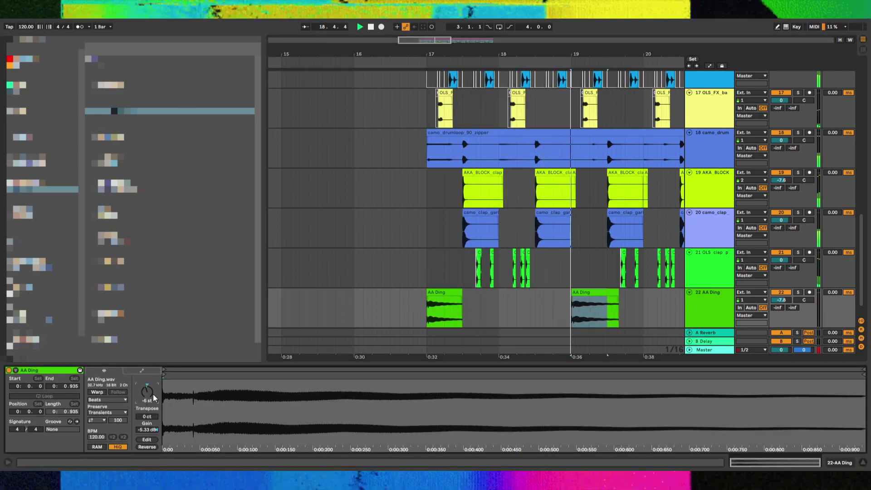
key("Down")
key("Down")
key("Down")
key("Down")
key("space")
key("Up")
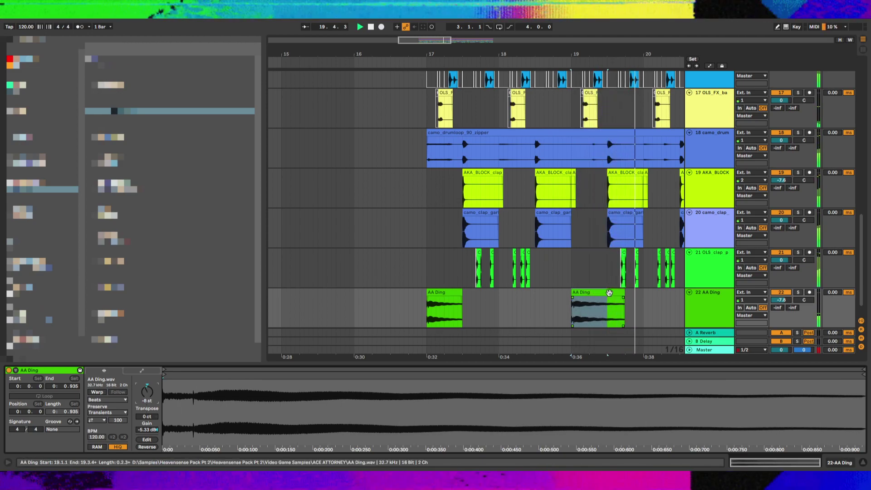
Play the section from bar 17 to review the two AA Ding hits against the drums
key("space")
left_click_drag(623, 298, 591, 299)
left_click(590, 291)
left_click(435, 286)
left_click(435, 292)
key("minus")
key("minus")
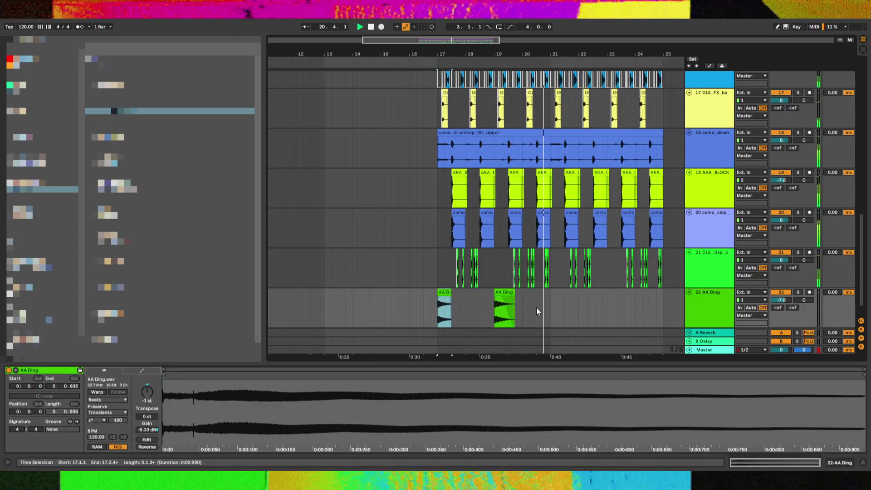
left_click(544, 307)
key("space")
left_click_drag(546, 306, 438, 300)
key("space")
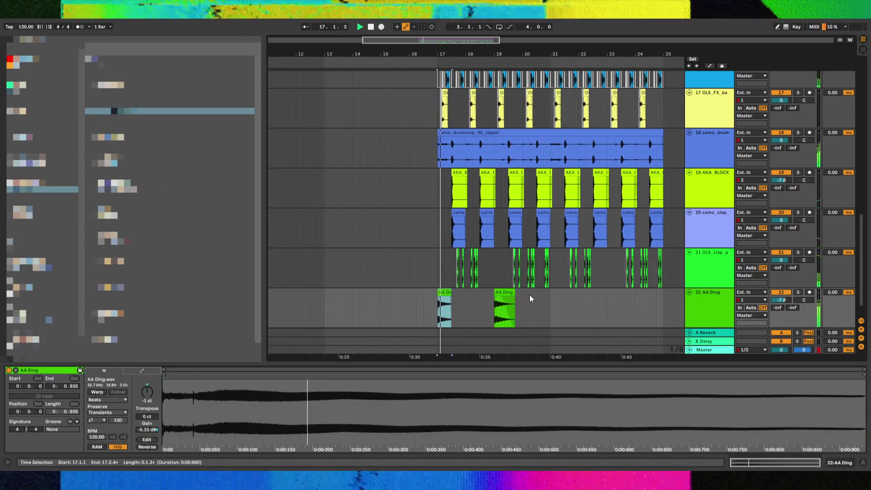
Duplicate the bar 17 to 21 AA Ding section so its two hits repeat at bars 21 and 23
left_click(553, 298, "shift")
key("ctrl+d")
left_click(447, 309)
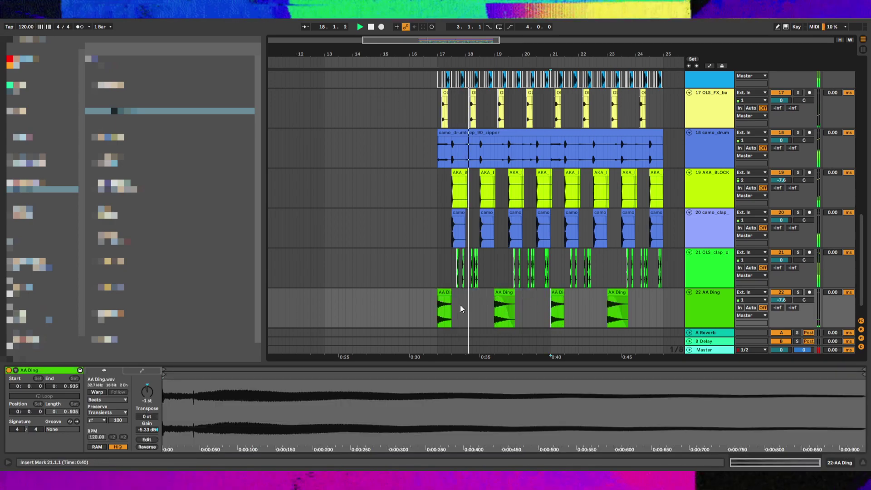
left_click(437, 306)
left_click(440, 304)
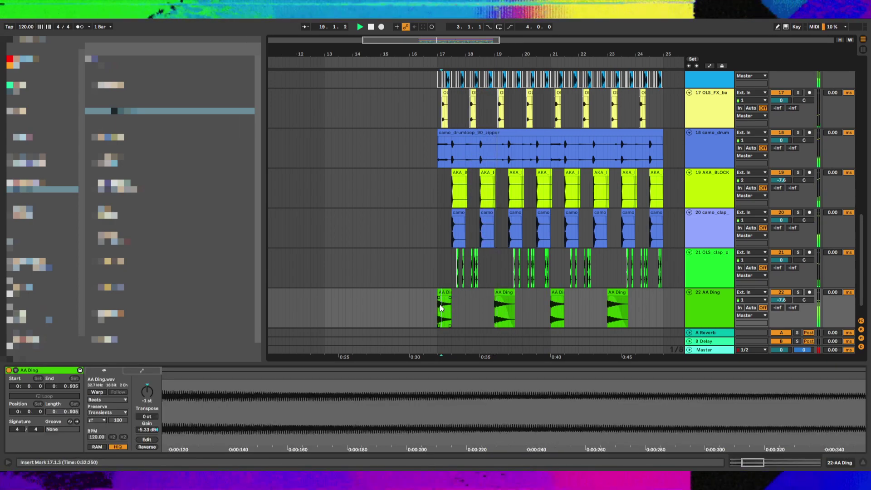
Copy a short piece from the start of the bar 17 AA Ding clip to 18.4.3, directly before the bar 19 hit
left_click(435, 304)
left_click_drag(437, 304, 445, 305)
key("ctrl+c")
key("space")
left_click(483, 304)
key("space")
left_click(486, 301)
key("ctrl+v")
key("space")
left_click(148, 391)
key("space")
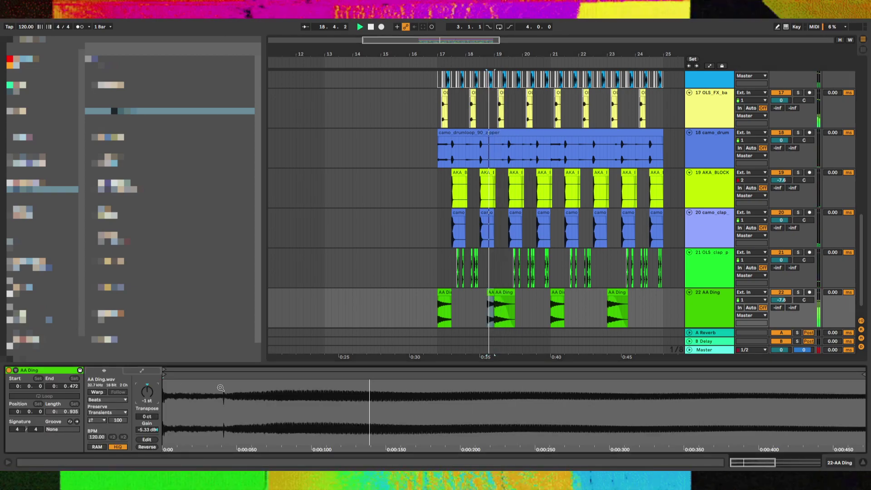
key("0")
Duplicate the three-hit AA Ding pattern from bars 17 to 21 onto bars 21 to 25
left_click(548, 302)
left_click(554, 304)
left_click_drag(554, 304, 434, 301)
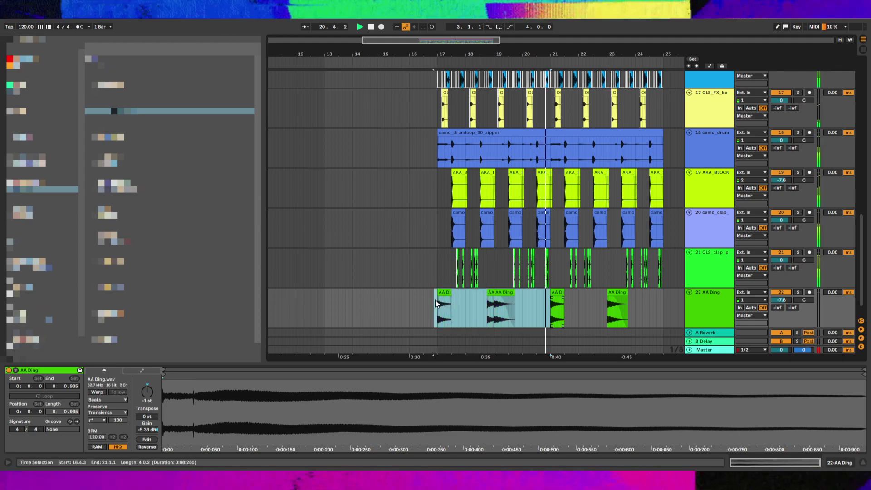
key("ctrl+d")
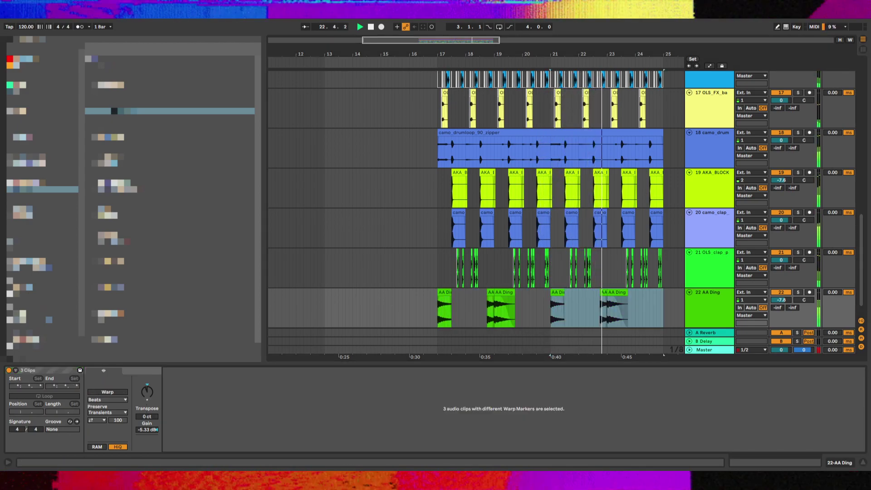
Collapse the AA Ding track, set its track delay to 20 ms and play the section
left_click_drag(828, 327, 827, 296)
key("space")
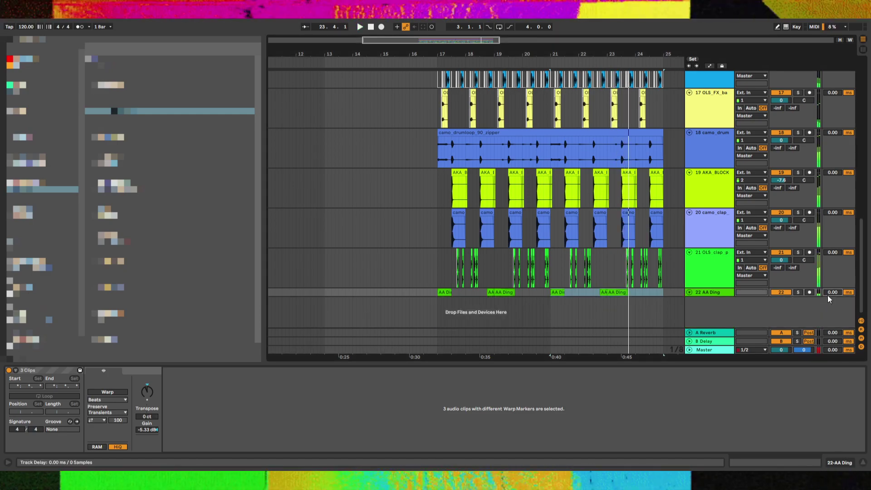
left_click(828, 295)
type("20")
key("Return")
key("space")
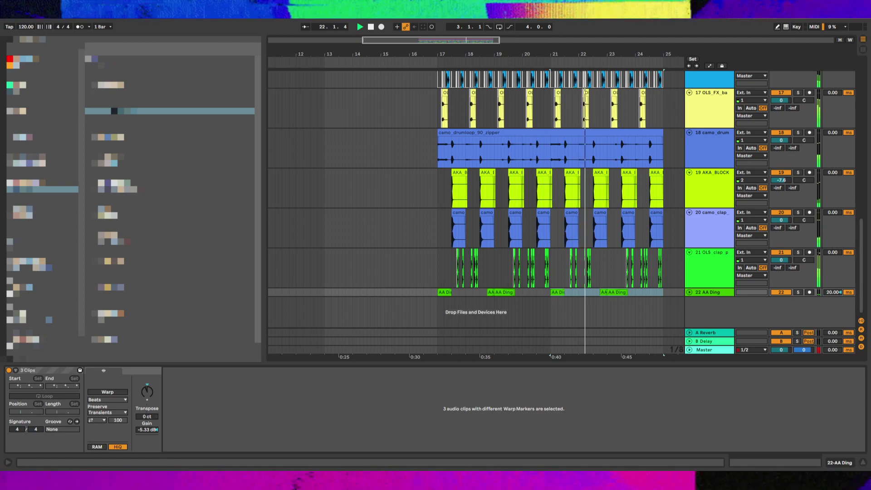
Set the AA Ding track's Channel EQ to -15 dB for Low and -3.6 dB for Mid
key("shift+Tab")
key("Return")
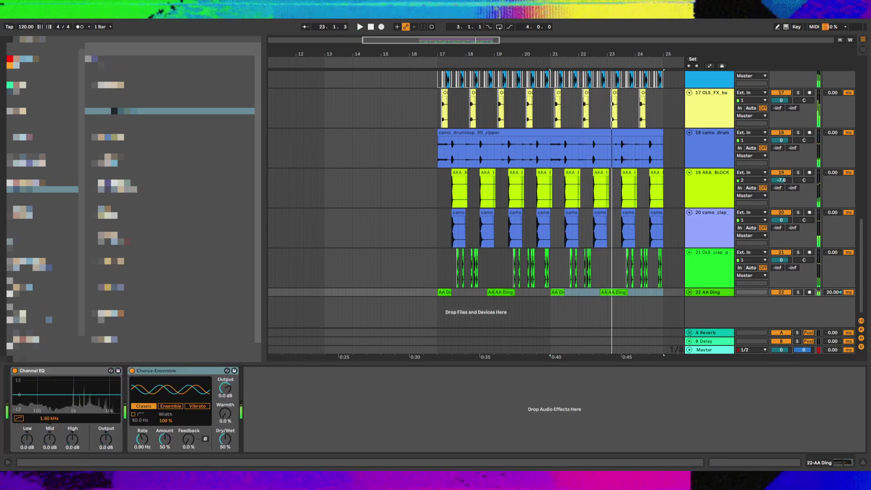
key("space")
key("space")
left_click_drag(27, 439, 26, 477)
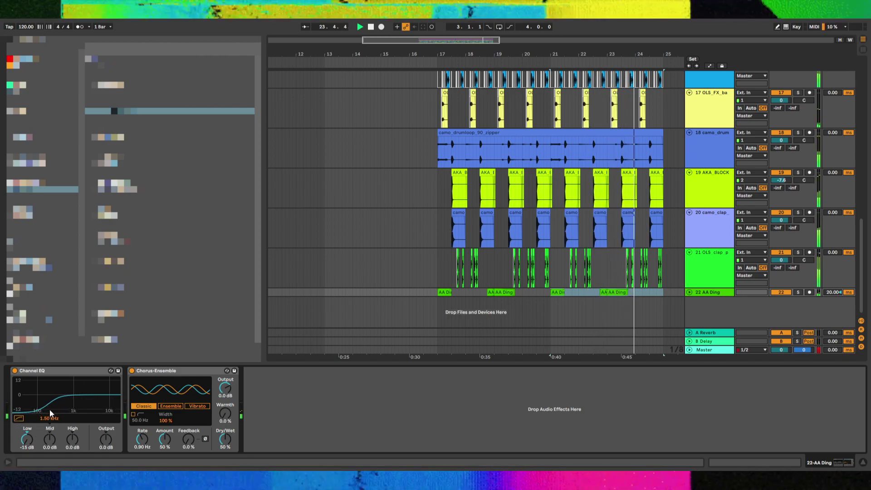
left_click_drag(46, 418, 46, 381)
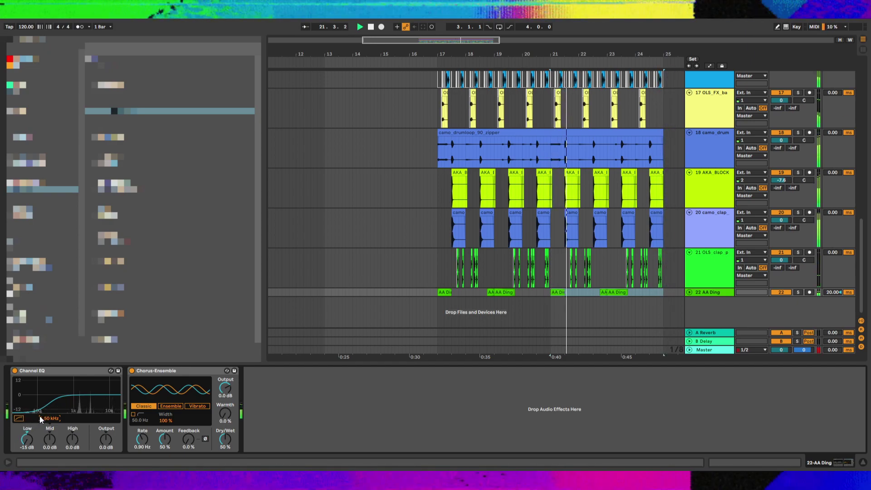
left_click_drag(57, 439, 57, 449)
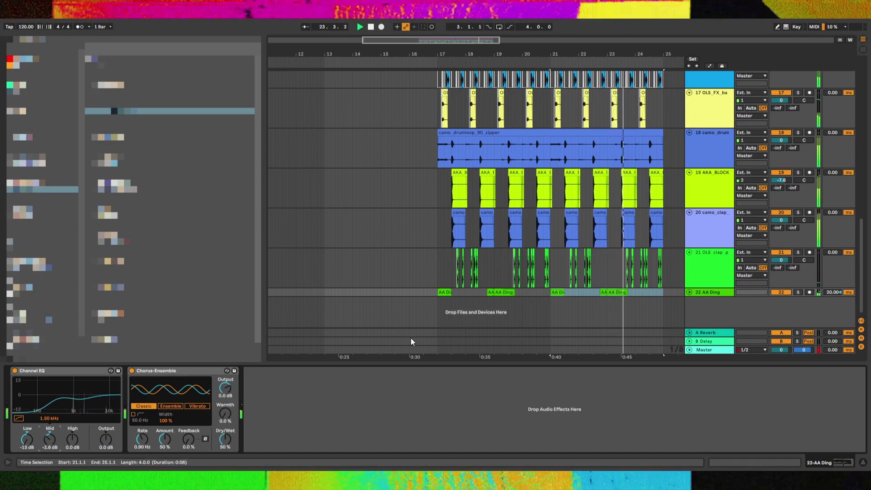
Set the track volume to -10.8 dB for AA Ding and 0.4 dB for OLS_FX_ba, and save the project
left_click(437, 302)
left_click(690, 293)
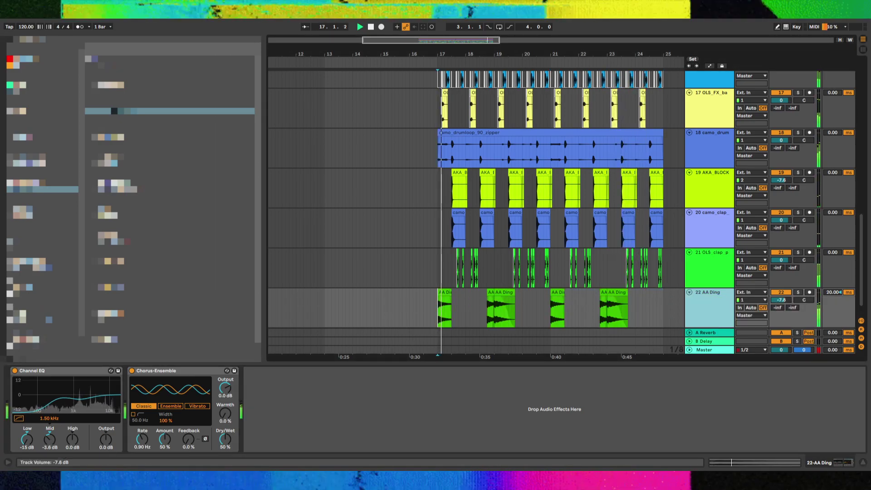
scroll(718, 305, "up", 5)
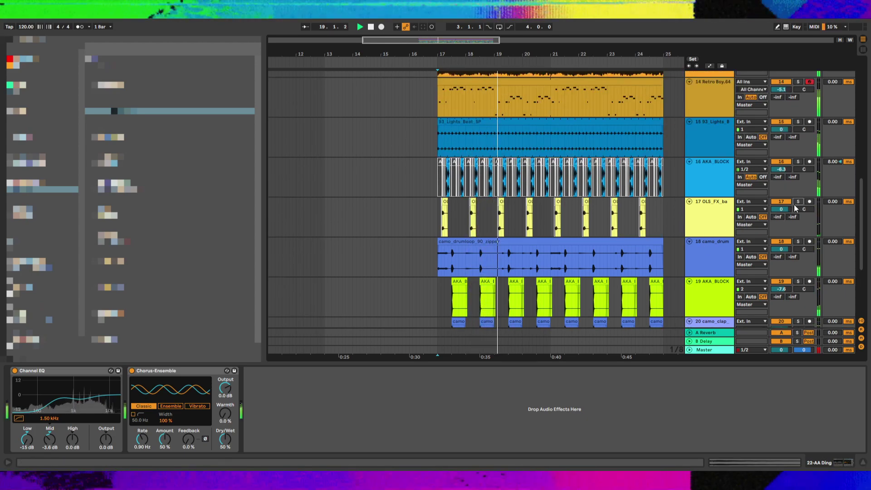
left_click_drag(781, 209, 781, 204)
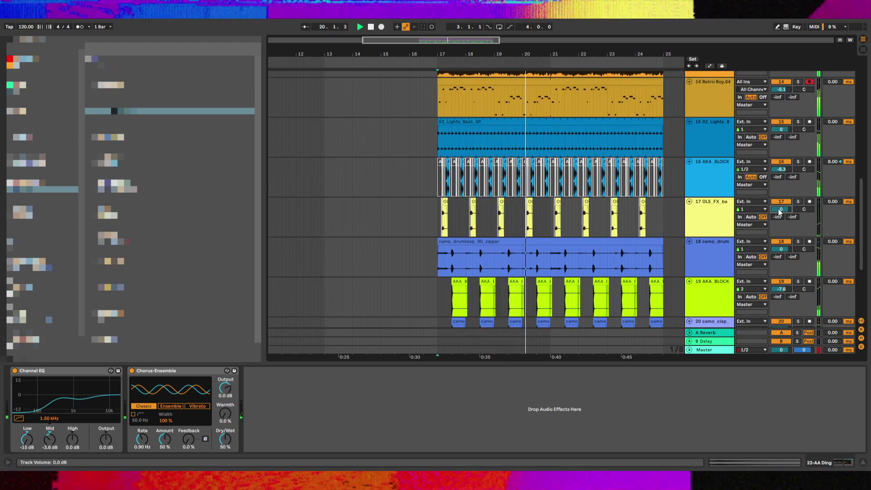
key("ctrl+s")
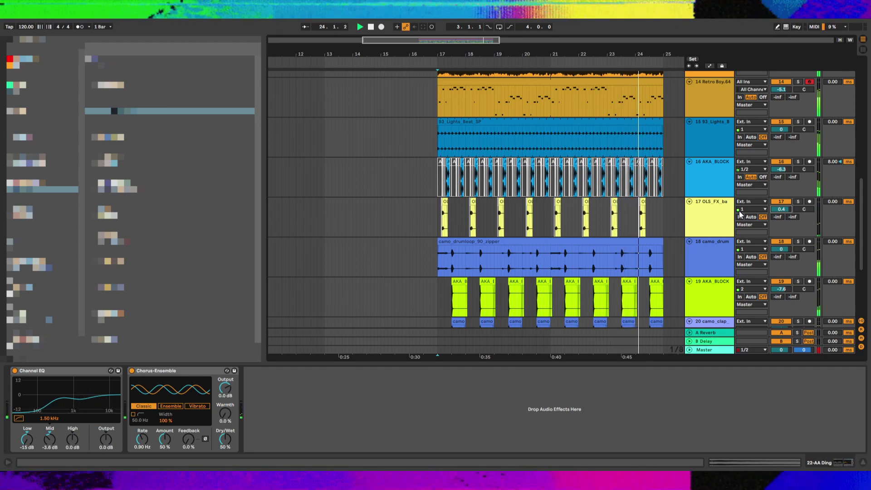
Play the section from bar 17 to review how the AA Ding hits sit with the drums and melody
key("space")
key("space")
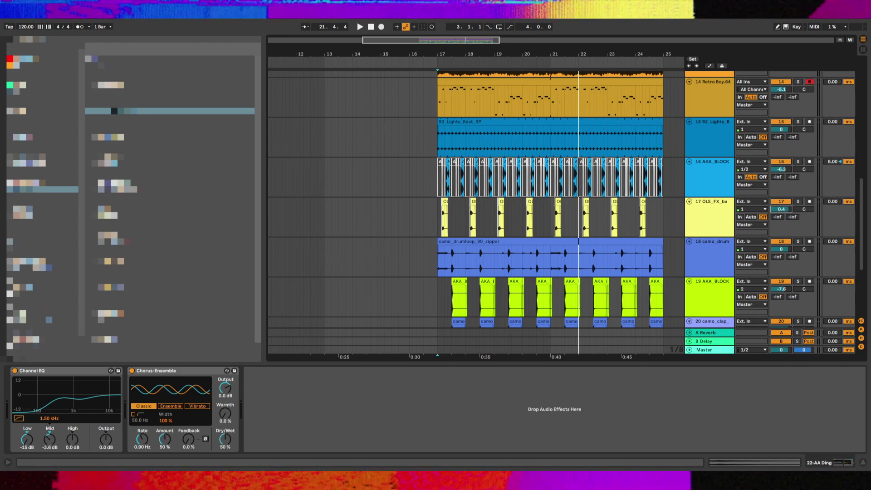
key("space")
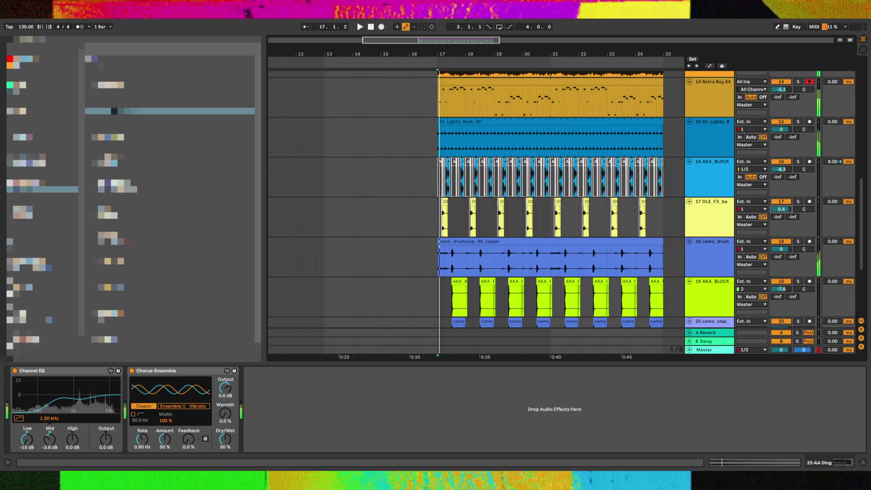
key("space")
scroll(420, 253, "down", 5)
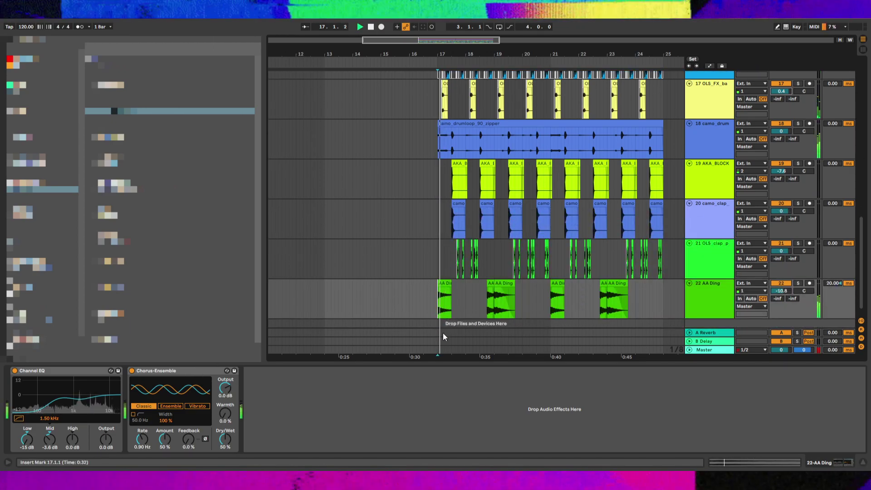
left_click(434, 242)
left_click(435, 214)
key("space")
scroll(435, 213, "up", 3)
key("space")
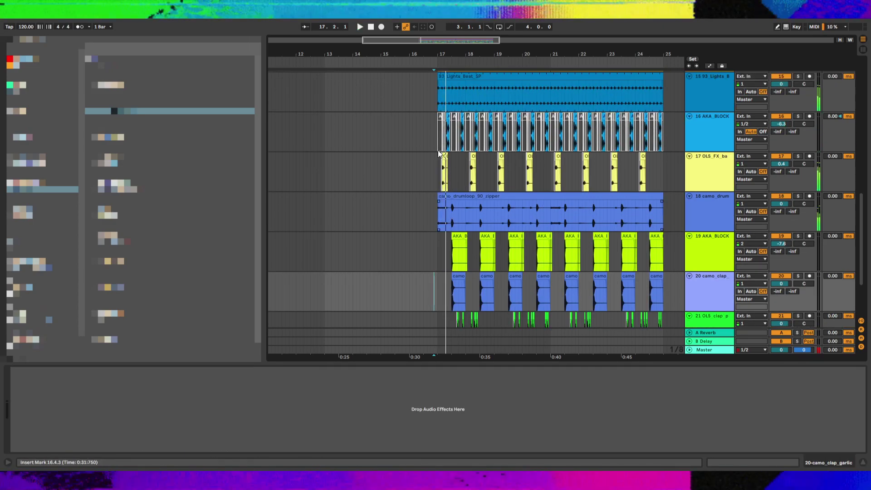
Deactivate the second beat of bar 17 in the OS_SFM_90_Dmin_Purple Stack clip and audition it from bar 17
left_click(433, 121)
scroll(433, 122, "up", 5)
key("plus")
key("plus")
left_click_drag(463, 135, 475, 132)
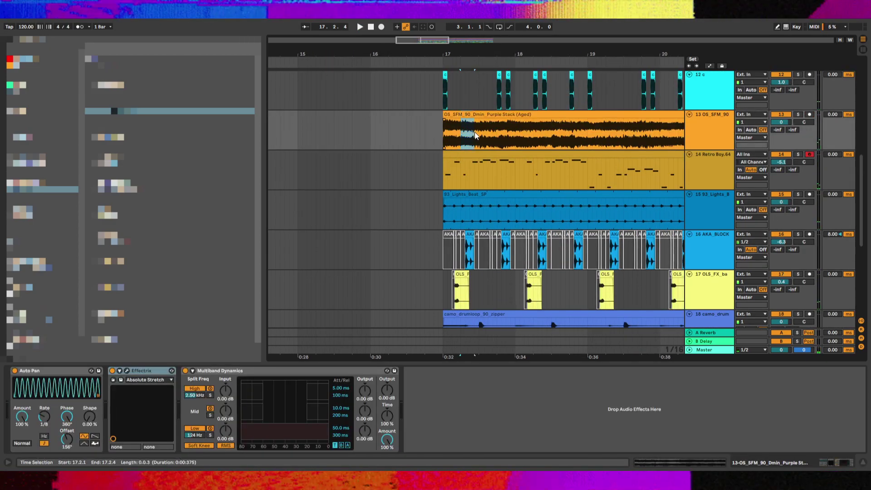
left_click(442, 132)
key("space")
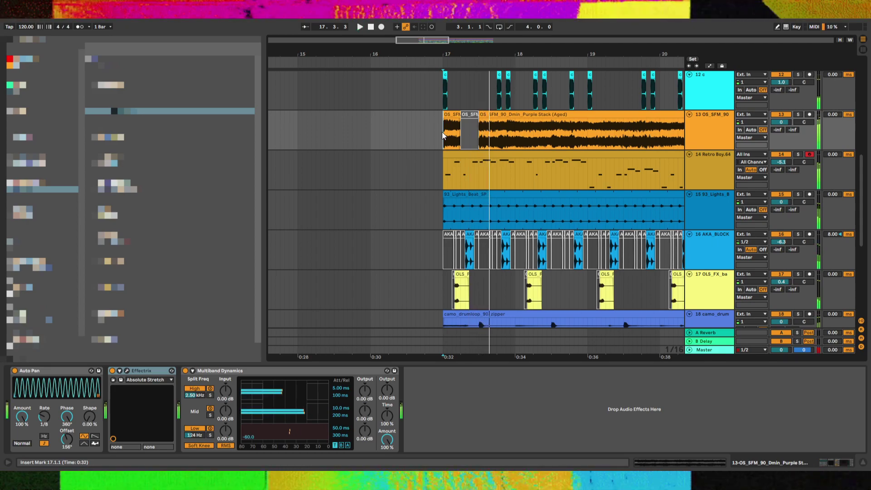
key("space")
key("space")
Shorten the deactivated OS_SFM_90 segment in bar 17 to end at 17.2.3 by extending the following audio back, and audition it
left_click(470, 138)
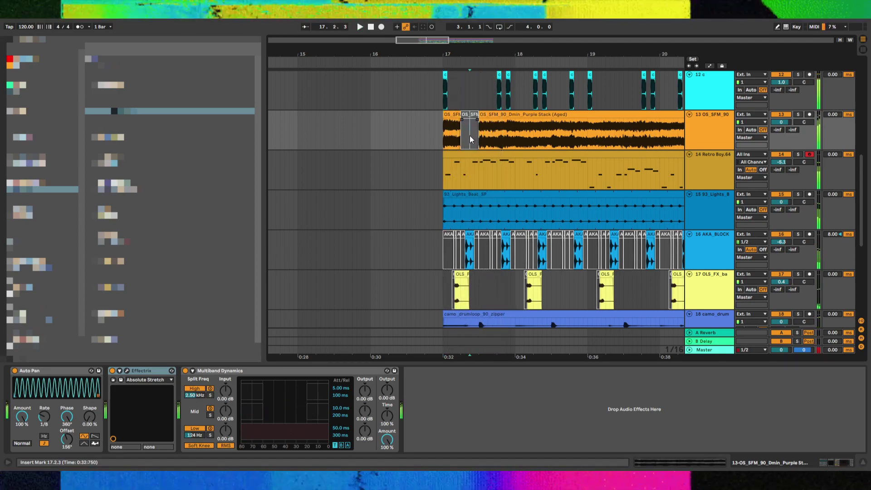
left_click_drag(480, 114, 471, 115)
left_click(460, 117)
key("space")
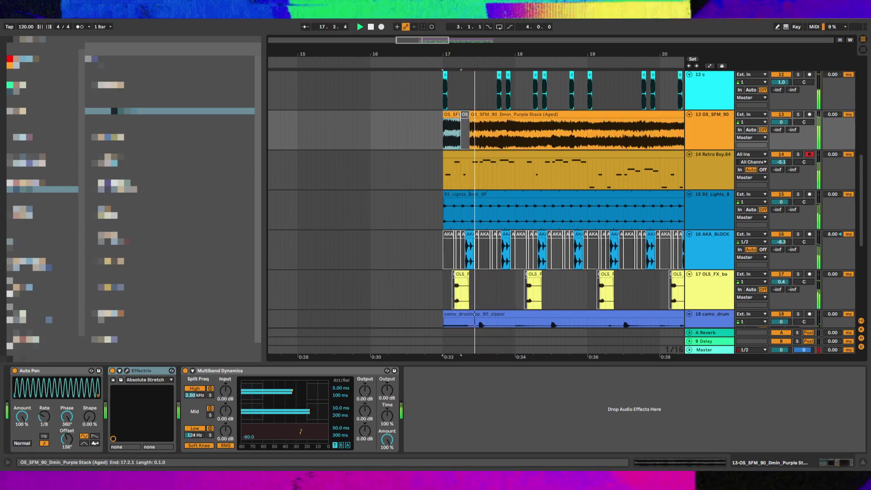
key("space")
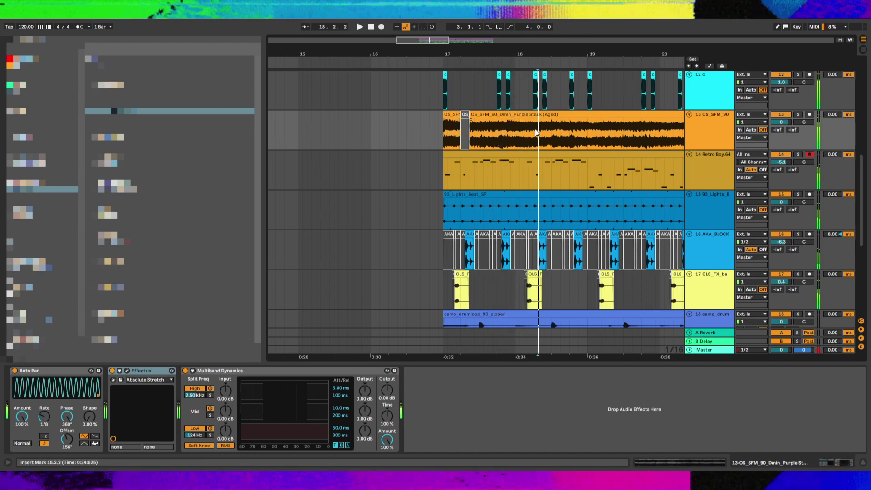
Deactivate the OS_SFM_90 clip from 18.2.1 to 18.2.3 and play from the start of the section to check the gaps
left_click_drag(536, 129, 529, 133)
key("0")
key("space")
key("ctrl+z")
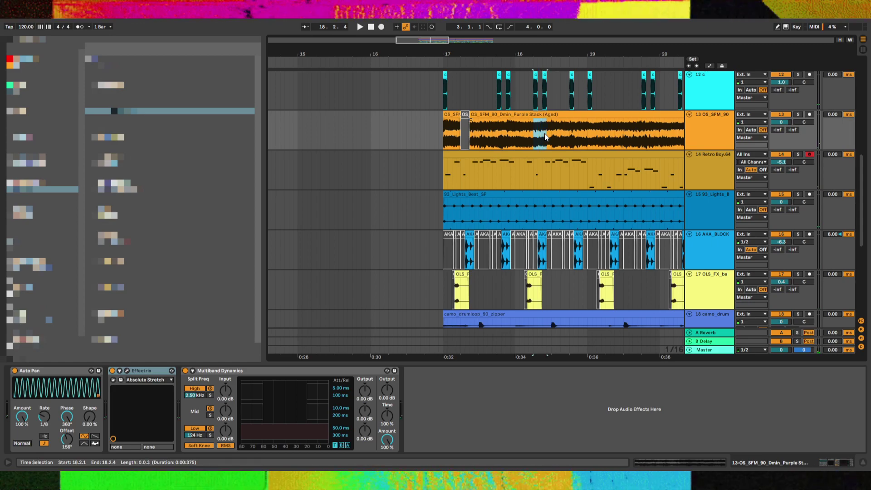
key("space")
key("ctrl+e")
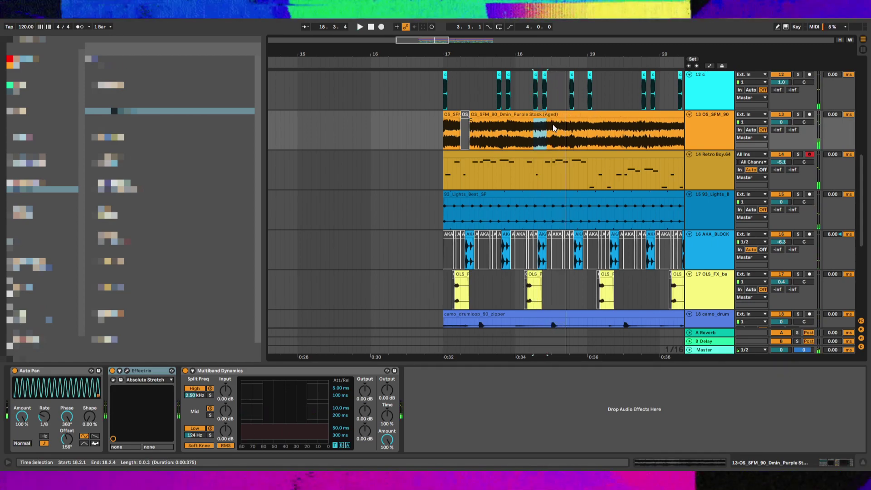
key("plus")
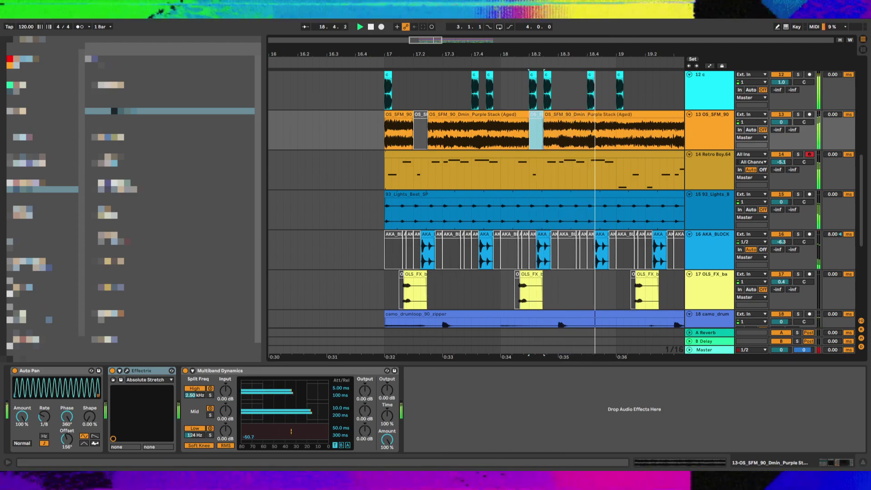
left_click(411, 125)
key("minus")
key("minus")
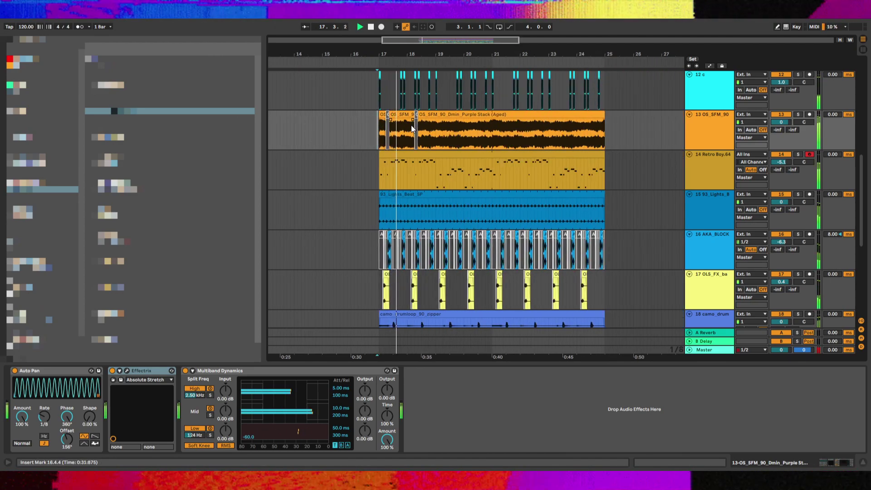
left_click(389, 134)
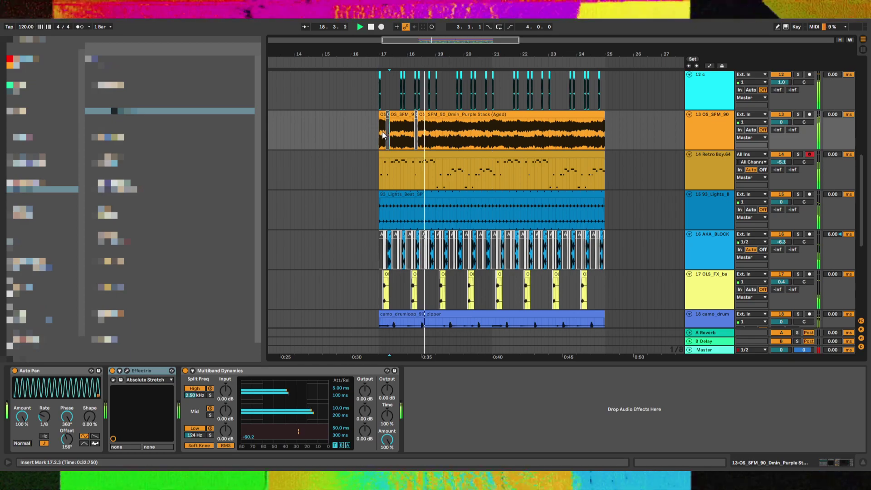
left_click(383, 135)
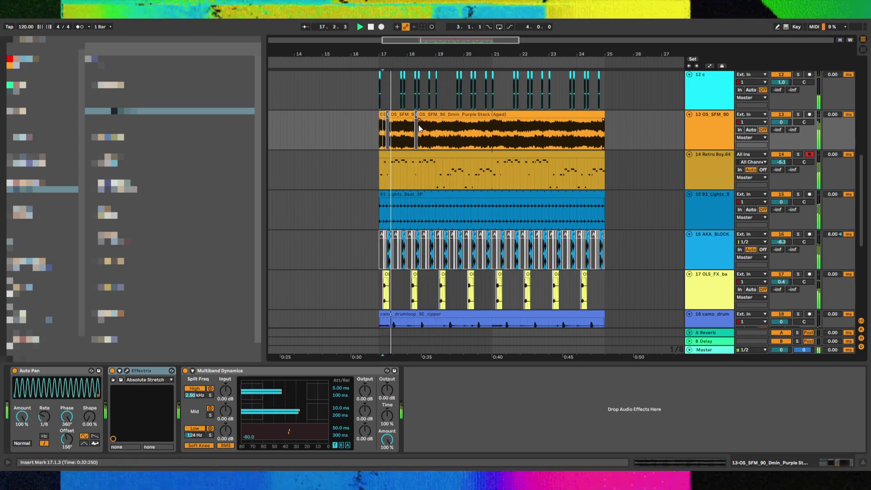
Deactivate the OS_SFM_90 clip from 19.2.1 to 19.2.3 and from 20.2.1 to 20.2.3
left_click(679, 134)
key("plus")
key("plus")
key("plus")
key("plus")
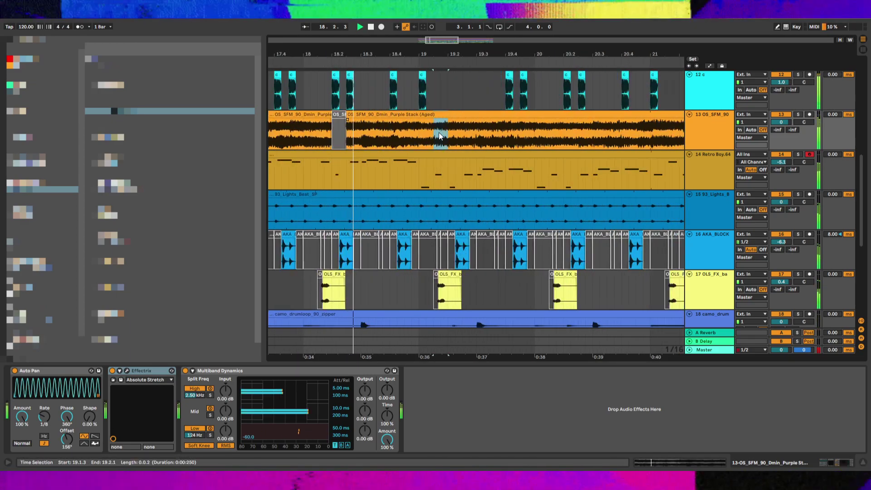
left_click(450, 135)
left_click_drag(469, 128, 475, 129)
key("0")
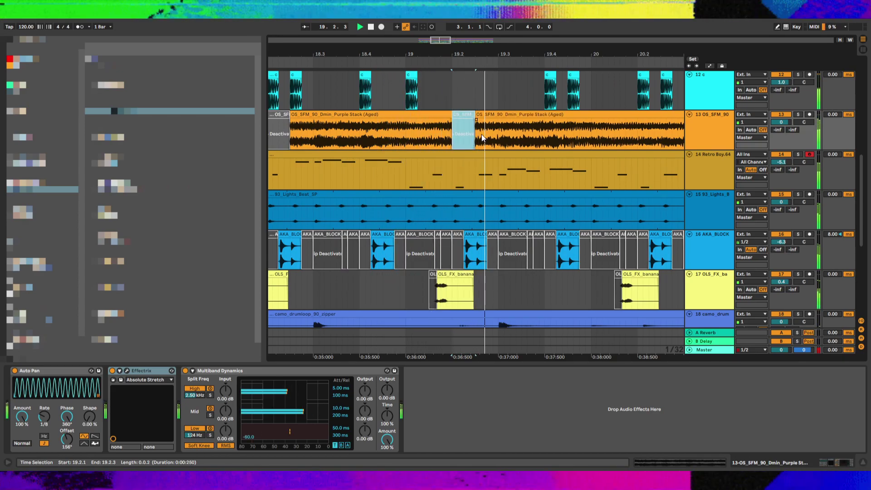
left_click_drag(638, 131, 660, 130)
key("0")
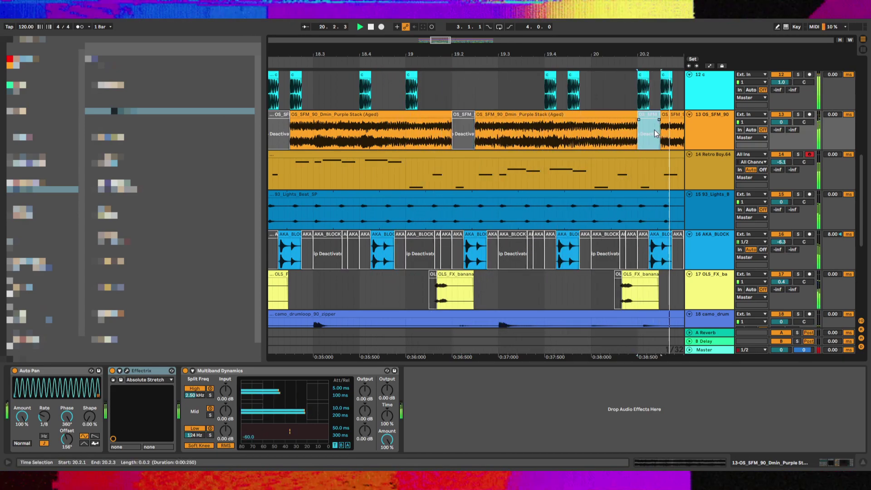
Extend the OS_SFM_90 audio slightly into the deactivated gap at 20.2 and fade out its end
key("minus")
key("minus")
key("minus")
scroll(651, 121, "up", 5)
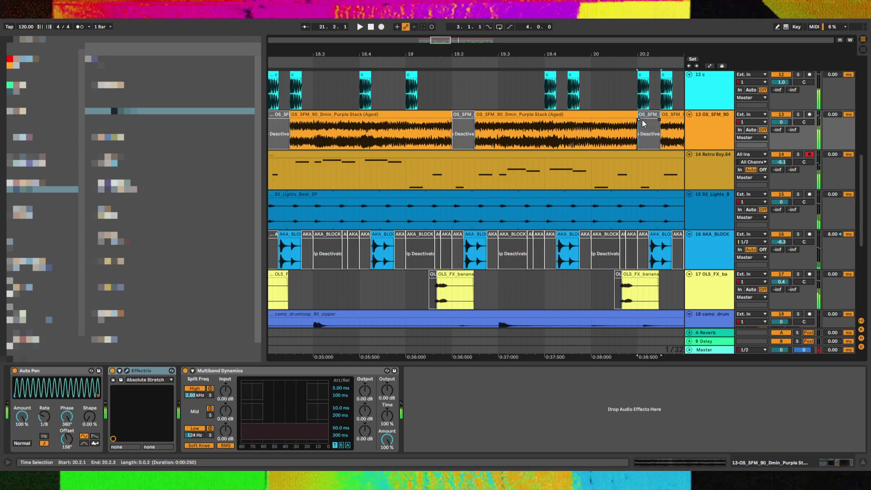
left_click(632, 130)
left_click(632, 106)
left_click(632, 120)
key("minus")
key("minus")
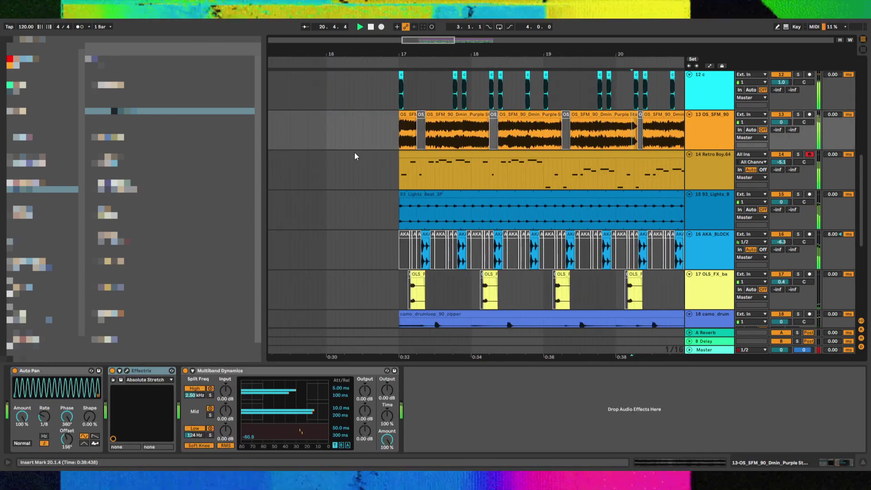
Extend the OS_SFM_90 audio slightly into the deactivated gap at 18.2 and audition it from 18.1.2
left_click(444, 130)
key("plus")
scroll(519, 127, "up", 2)
left_click_drag(522, 119, 532, 121)
left_click(486, 132)
key("space")
Duplicate the gapped OS_SFM_90 audio from bars 17 to 21 over bars 21 to 25
scroll(486, 131, "down", 8)
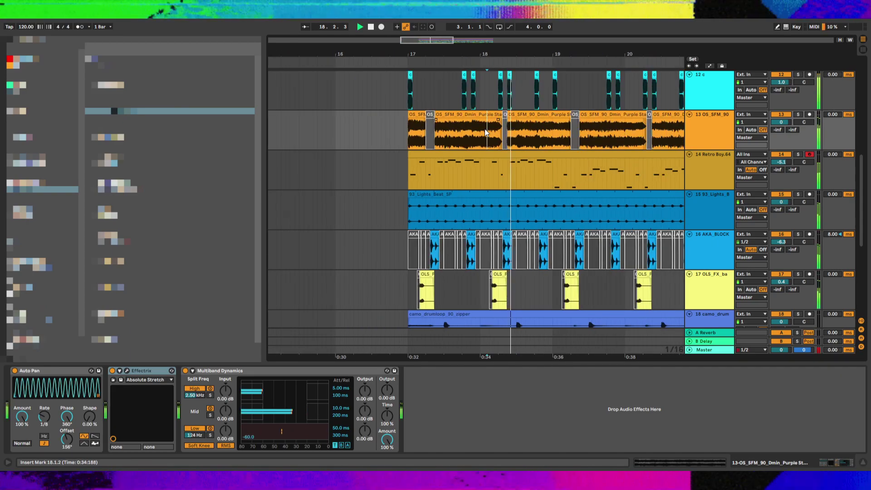
left_click_drag(471, 134, 542, 133)
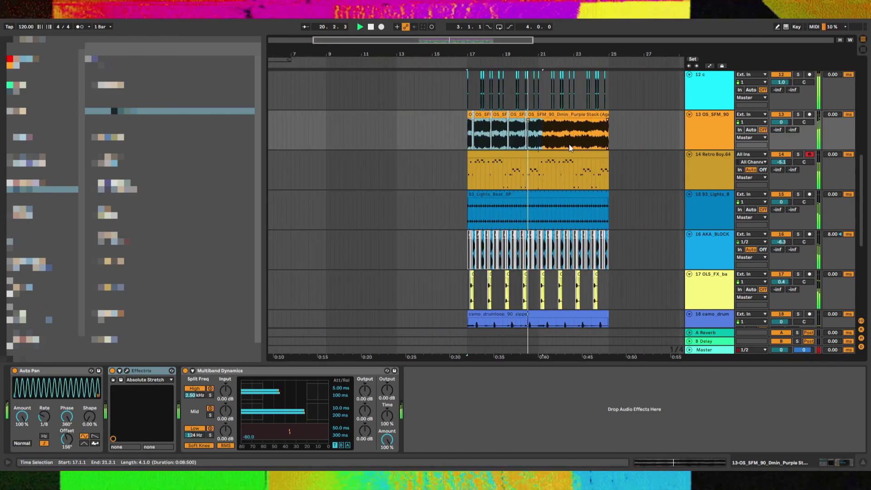
key("ctrl+d")
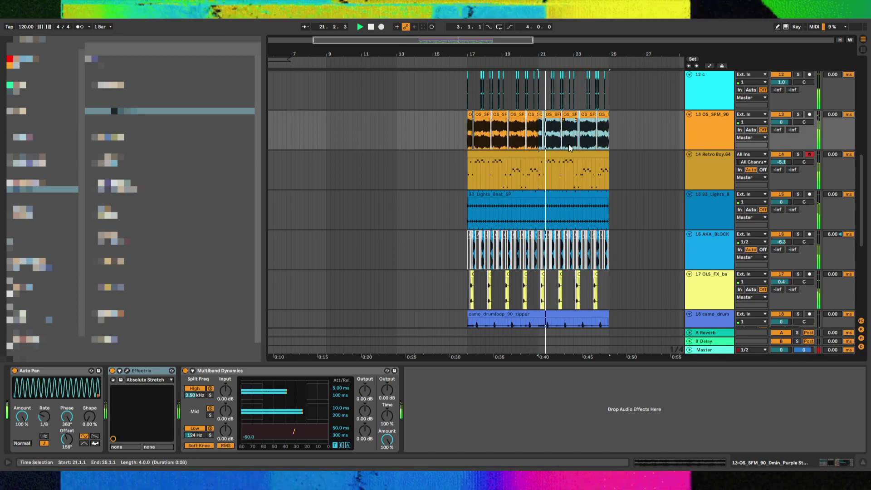
Add an EQ Eight to the OS_SFM_90 track and boost its second band by 15 dB at 843 Hz while playing
left_click(725, 133)
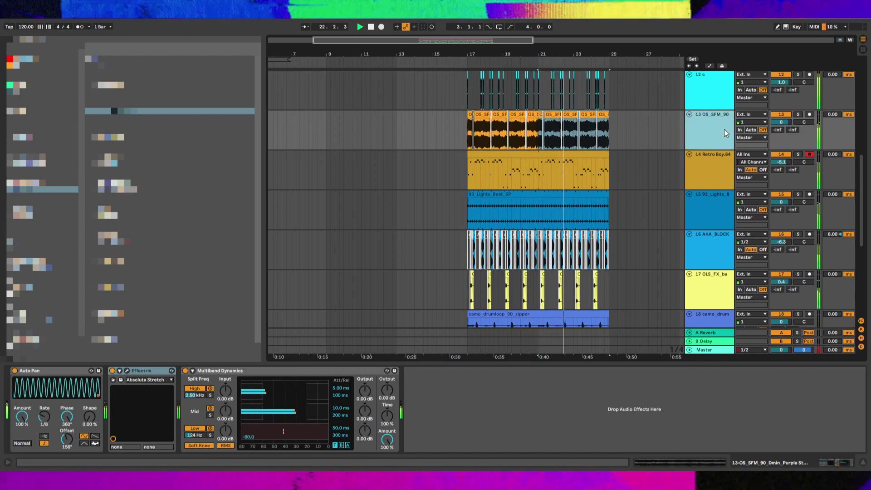
key("ctrl+alt+p")
left_click(428, 428)
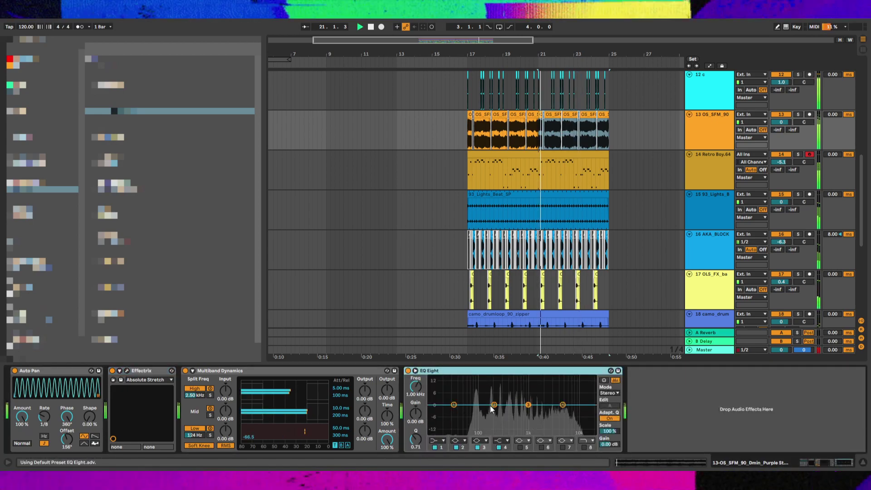
key("space")
left_click_drag(494, 405, 525, 377)
key("space")
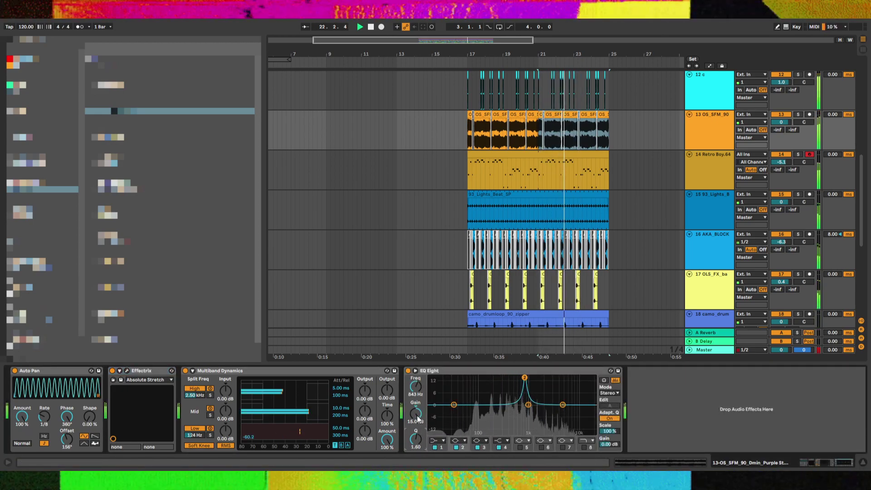
Turn the boosted EQ band into a slight cut, reset the first band to its 30 Hz default, and save the set
left_click_drag(417, 420, 418, 449)
left_click_drag(416, 414, 548, 411)
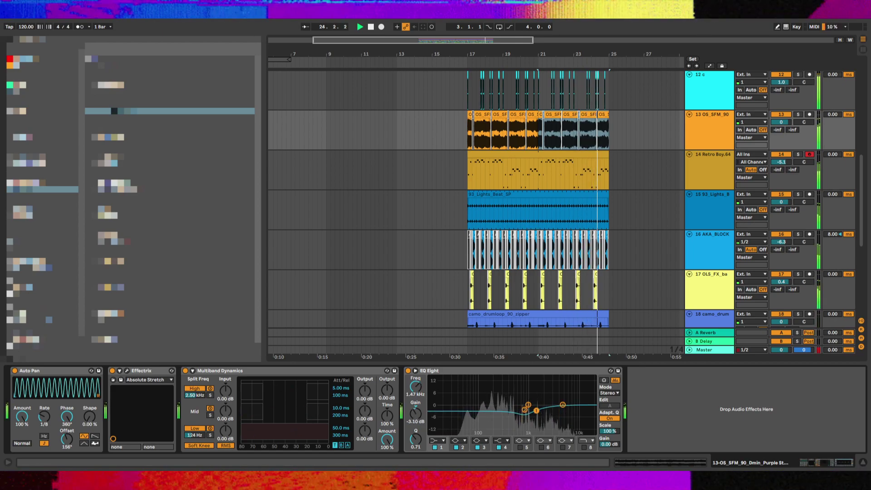
double_click(524, 410)
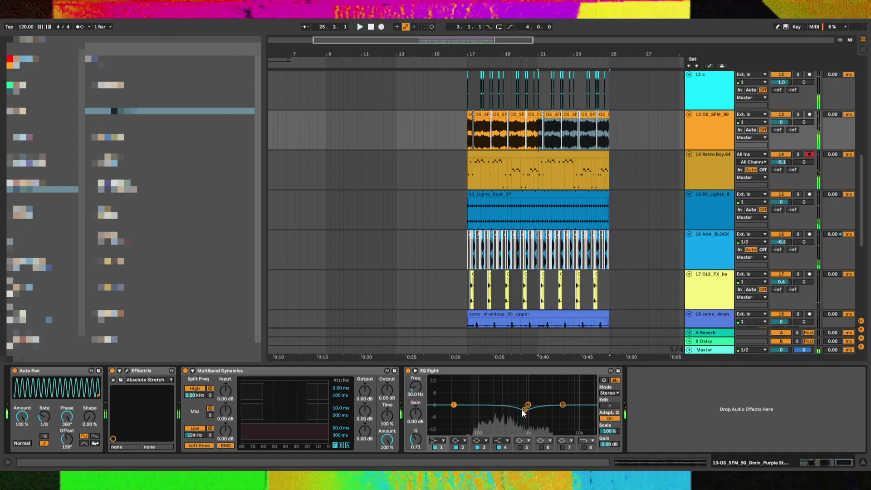
key("space")
key("ctrl+s")
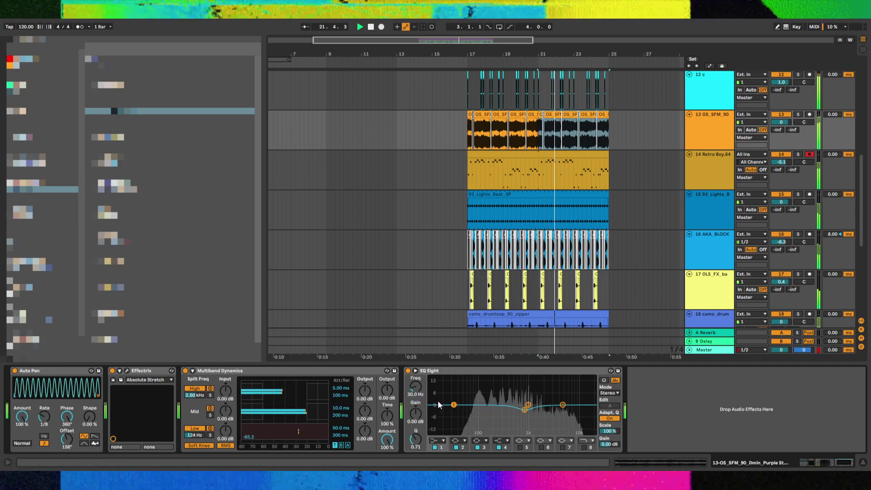
Soften the EQ cut on OS_SFM_90 to -0.82 dB at 825 Hz and replay from bar 21
left_click_drag(518, 410, 524, 407)
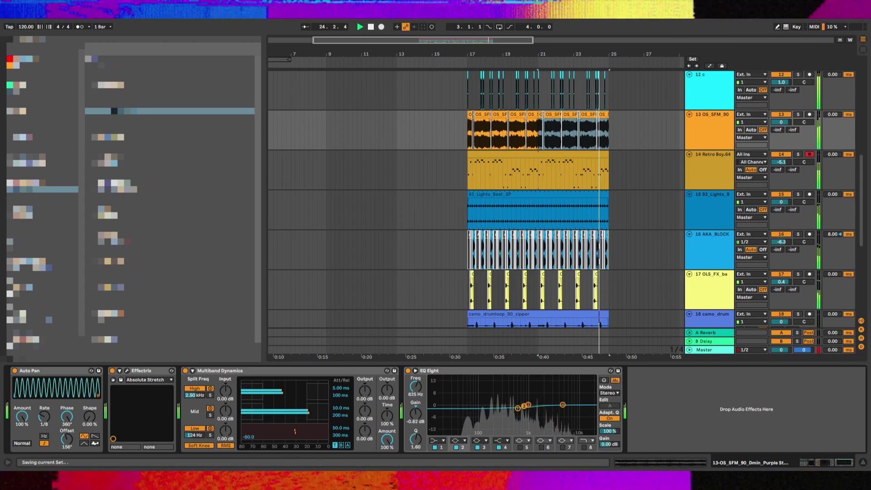
key("space")
key("space")
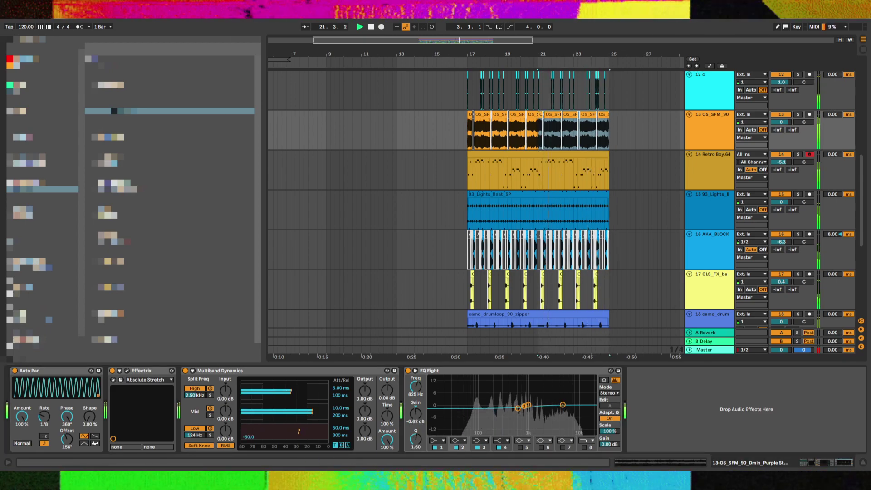
Add a Reverb after the EQ on OS_SFM_90, solo the track, and set the reverb's dry/wet to 6.2 %
double_click(137, 111)
left_click(799, 114)
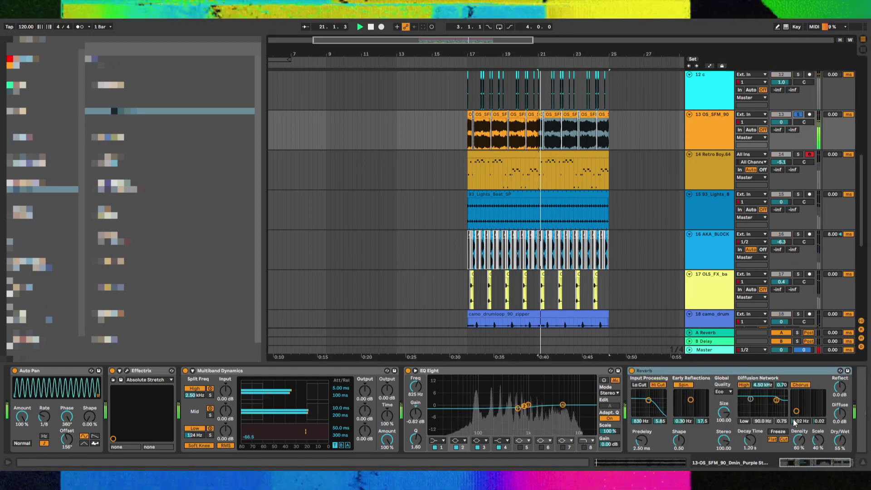
left_click_drag(840, 441, 840, 462)
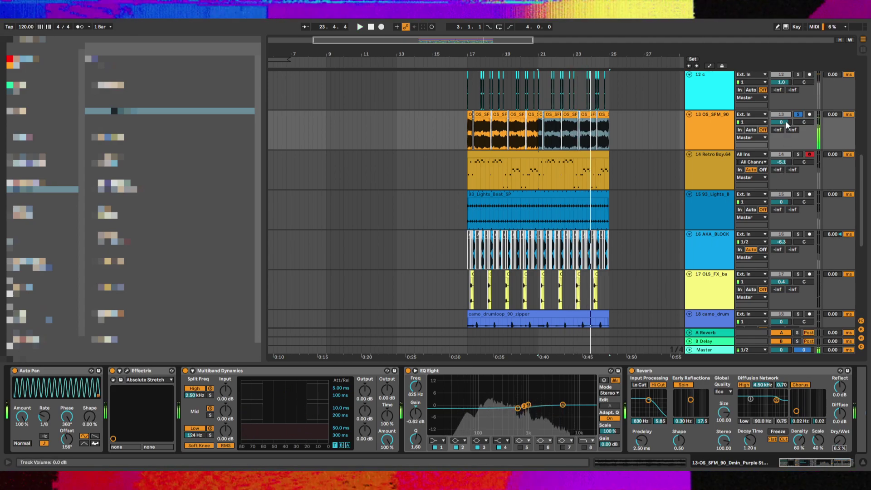
key("space")
Unsolo OS_SFM_90, set the Reverb's decay time to 1.61 s and dry/wet to 7.2 %, and audition from bar 17
left_click(798, 114)
left_click_drag(750, 440, 749, 440)
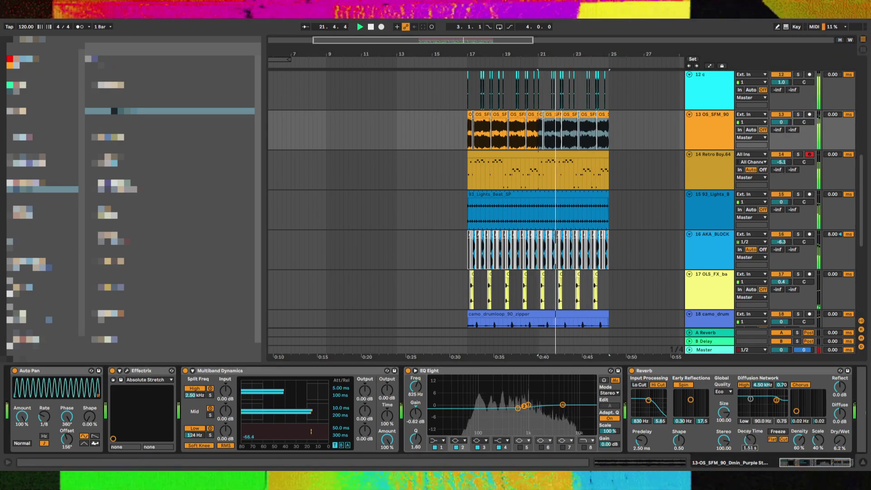
left_click_drag(843, 447, 843, 446)
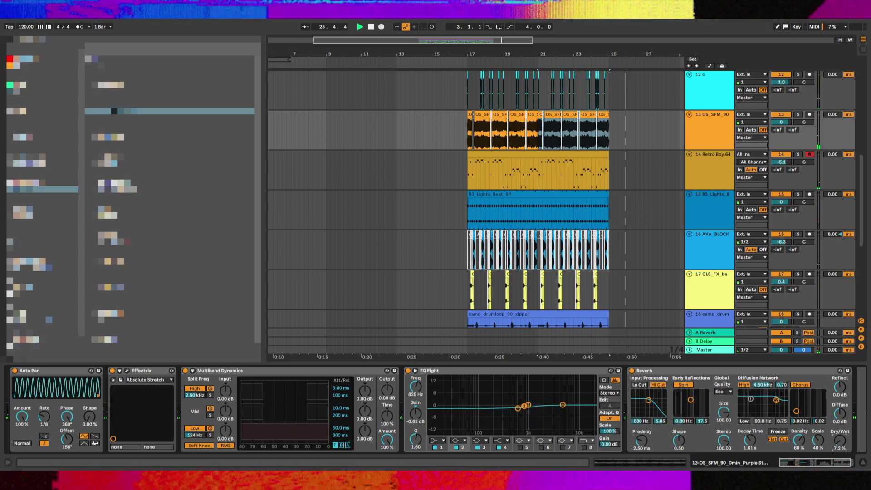
key("space")
left_click(469, 174)
key("space")
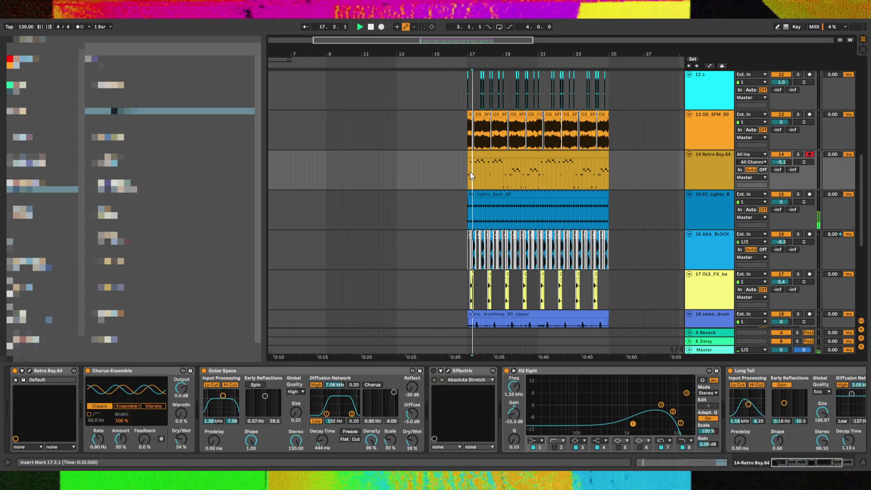
key("space")
key("space")
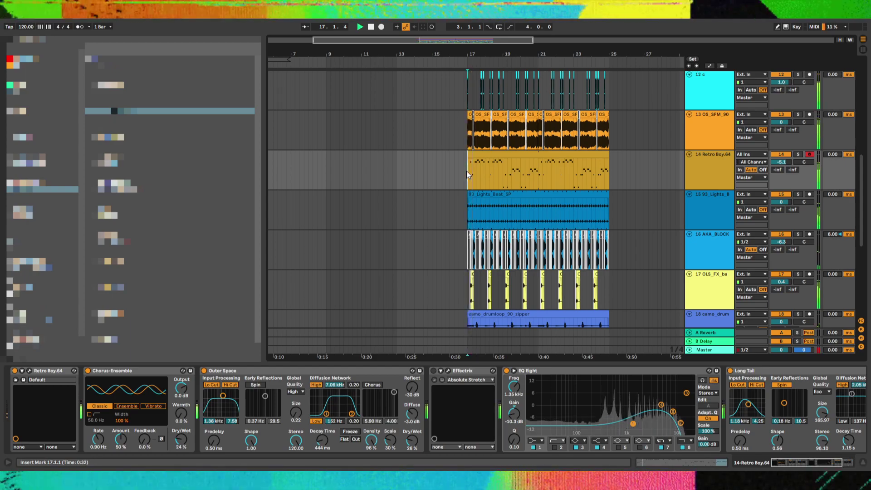
Try duplicating the Retro Boy.64 clip to bar 25, and try extending its start back to bar 9
left_click(488, 153)
key("ctrl+d")
key("ctrl+z")
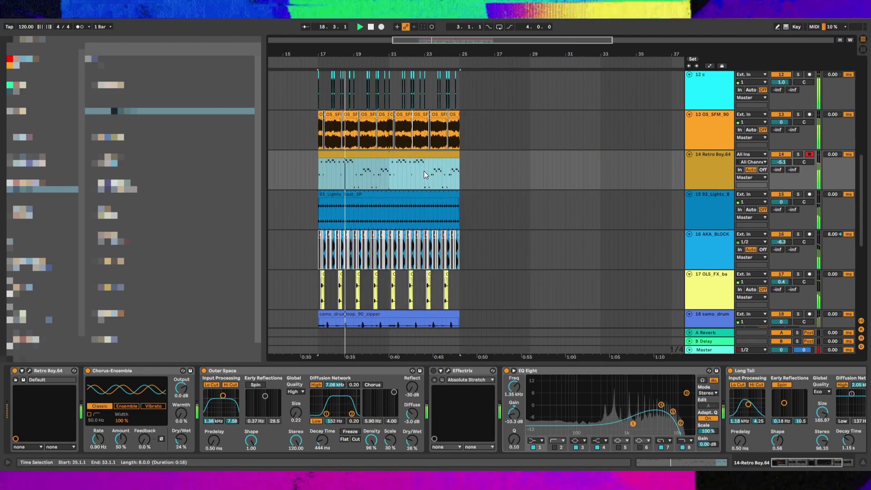
key("minus")
left_click_drag(379, 157, 323, 157)
scroll(385, 170, "up", 2)
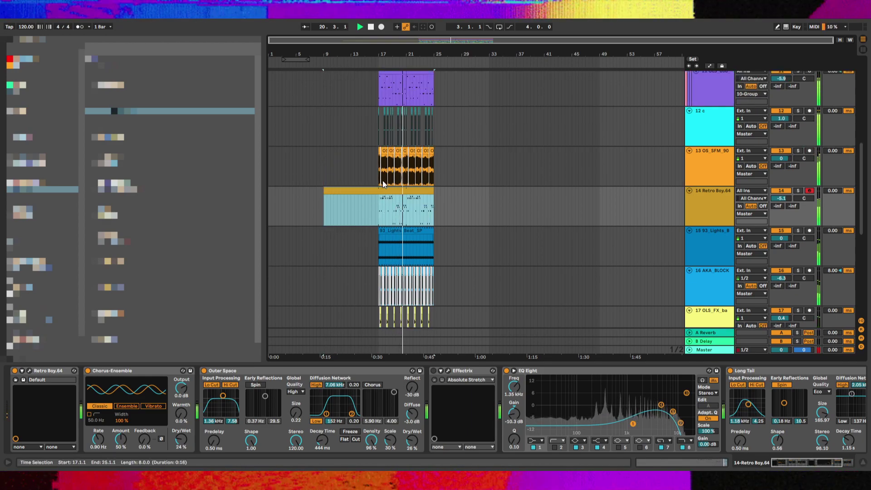
key("ctrl+z")
Copy the Retro Boy.64 clip from bar 17 to bar 9, and select bars 17 to 25 across all tracks for copying
left_click_drag(394, 193, 339, 189)
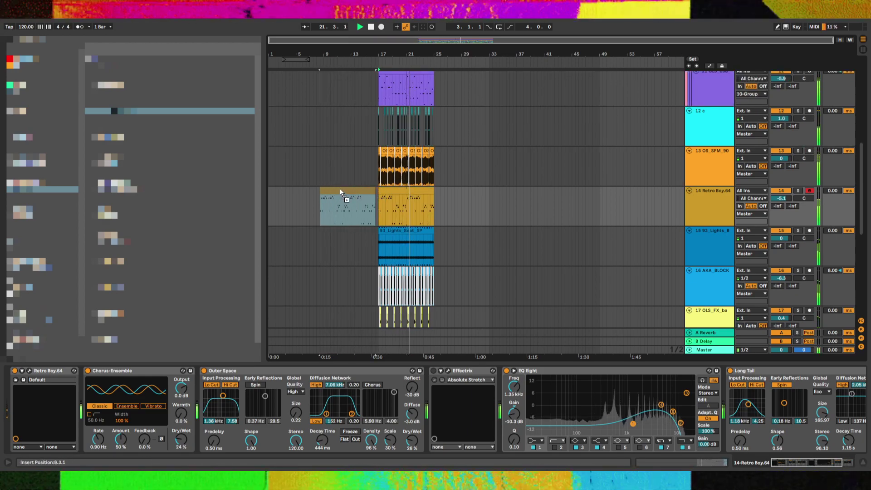
left_click(384, 230)
key("ctrl+a")
left_click(376, 350, "shift")
left_click_drag(377, 358, 378, 358)
left_click_drag(517, 349, 433, 355)
scroll(428, 258, "up", 3)
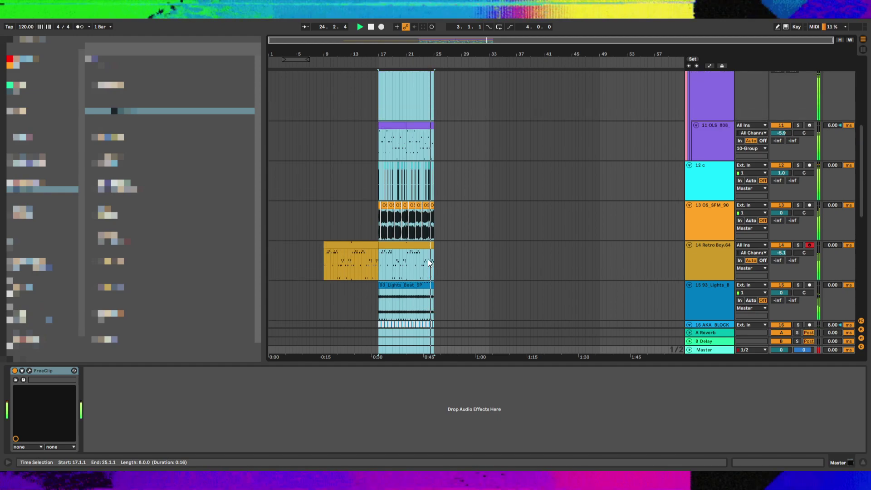
scroll(336, 150, "up", 6)
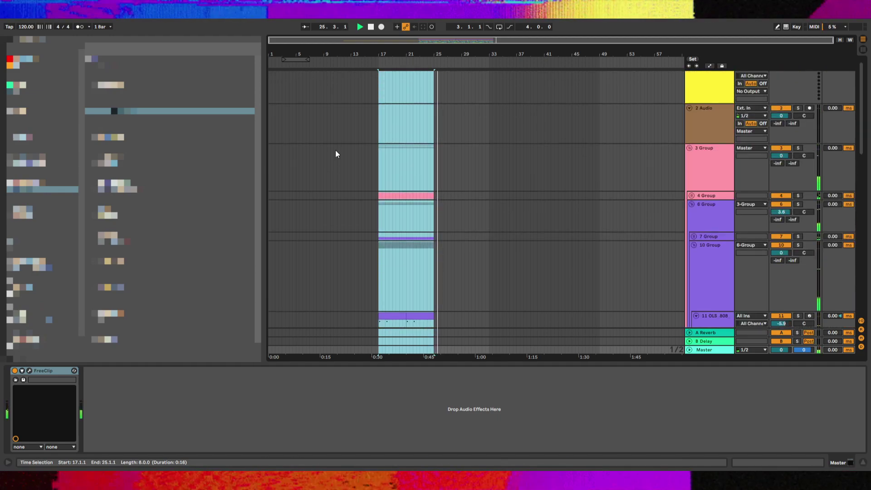
Paste the copied eight-bar section at 9.1.1, leaving OS_SFM_90 empty there, then save the set and check the pasted tracks
left_click(316, 85)
left_click(323, 78)
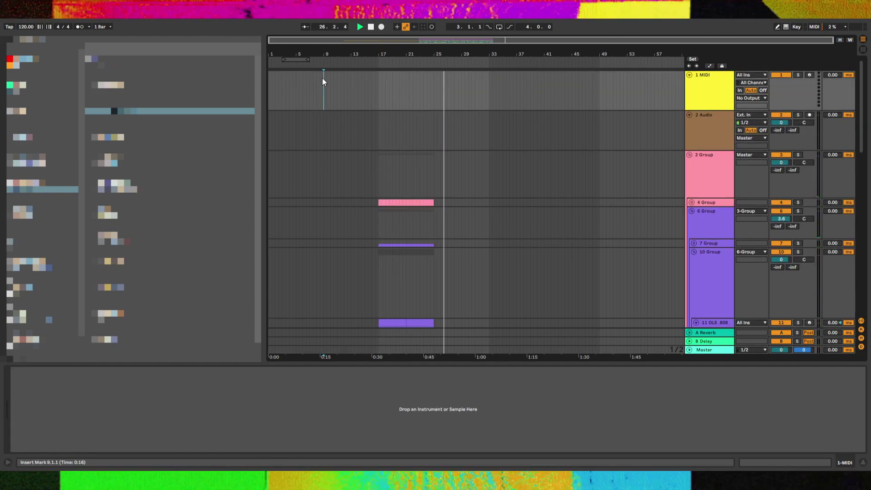
key("ctrl+v")
scroll(322, 89, "down", 3)
scroll(323, 110, "down", 3)
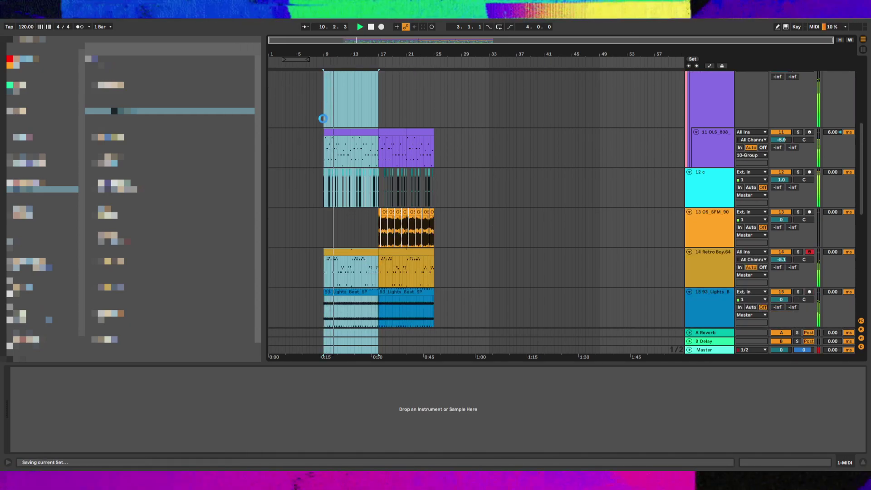
scroll(334, 140, "down", 5)
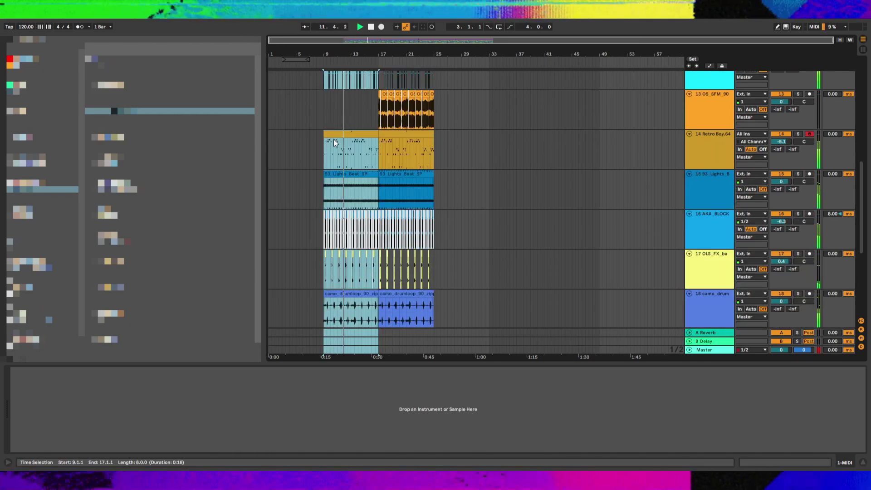
scroll(334, 140, "down", 3)
scroll(461, 176, "up", 3)
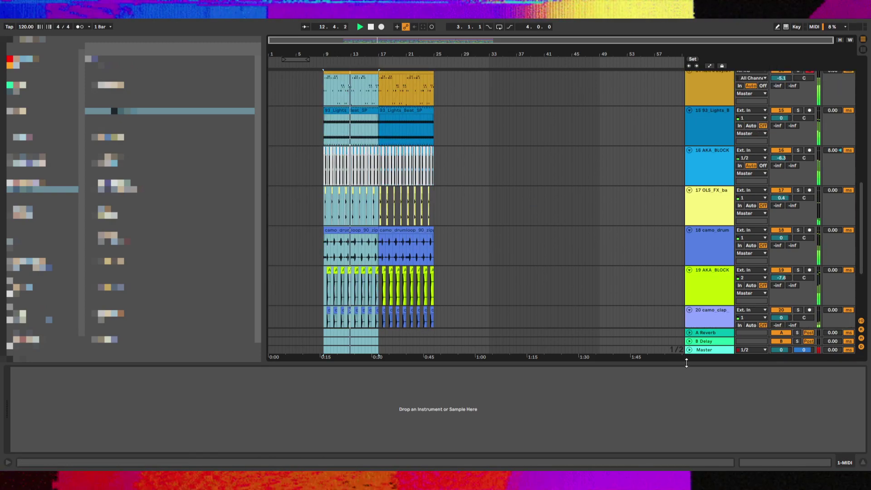
Add an EQ Eight after FreeClip on the Master track, try out its second and third bands, and save the set
left_click(709, 344)
left_click(710, 351)
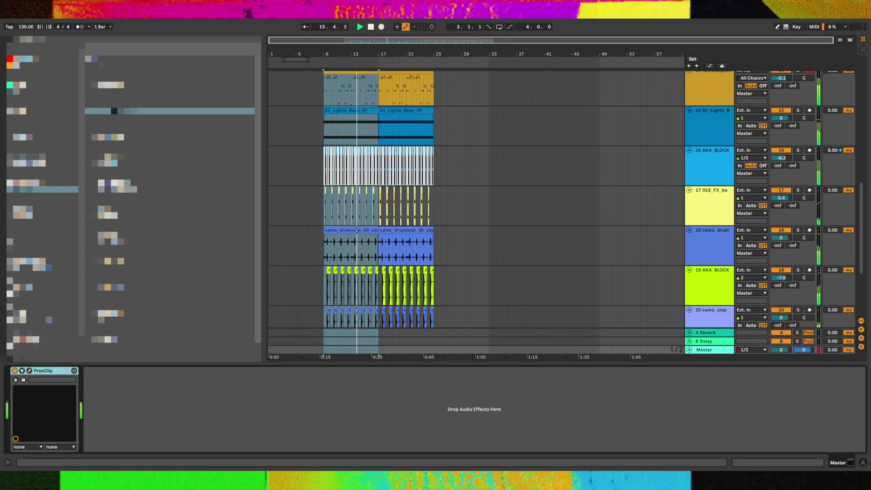
left_click_drag(119, 111, 113, 402)
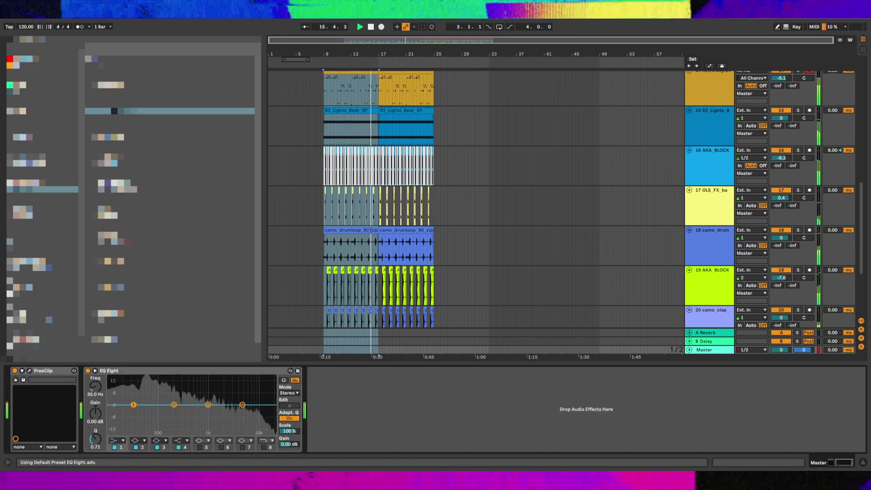
left_click_drag(174, 404, 145, 409)
left_click_drag(208, 405, 189, 405)
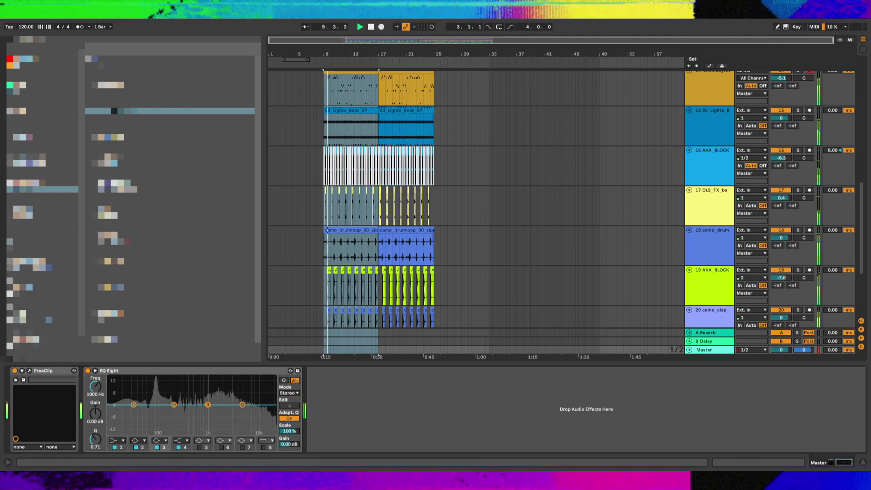
key("ctrl+s")
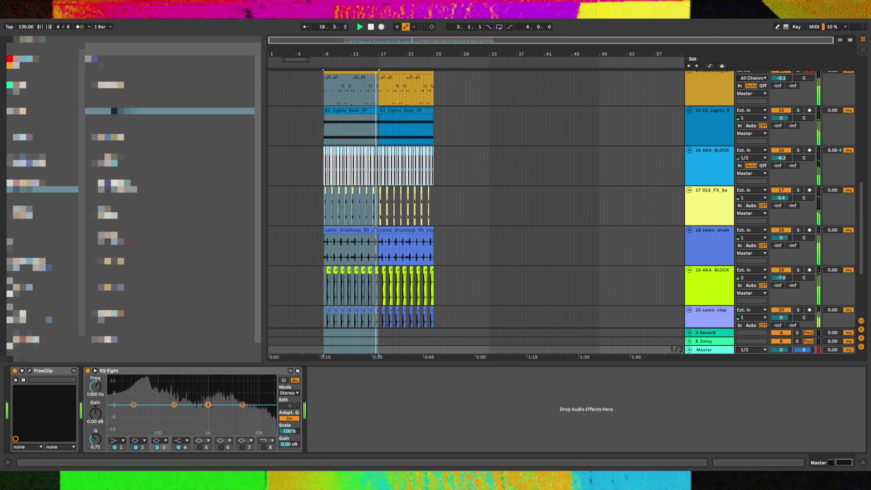
Add Multiband Dynamics with the OTT preset at the start of the OS_SFM_90 device chain and adjust its output gain
scroll(464, 279, "down", 5)
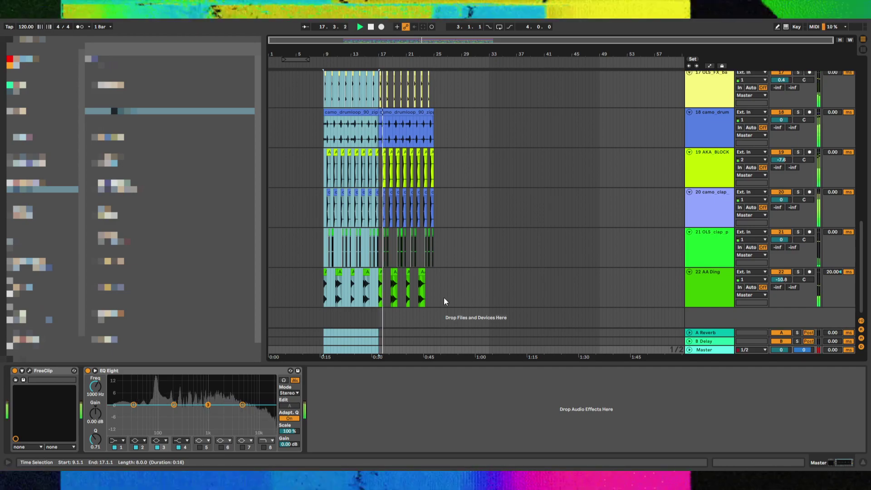
scroll(366, 268, "up", 7)
left_click(368, 157)
left_click(375, 109)
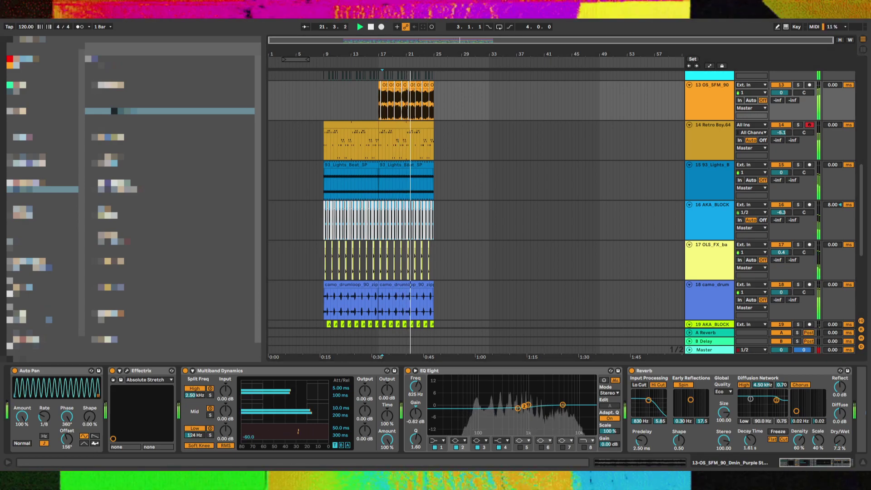
key("ctrl+z")
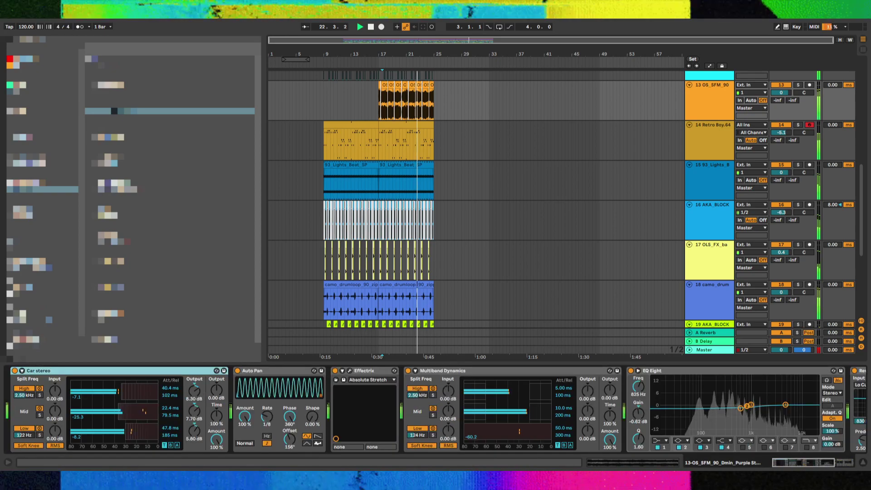
left_click_drag(113, 111, 124, 415)
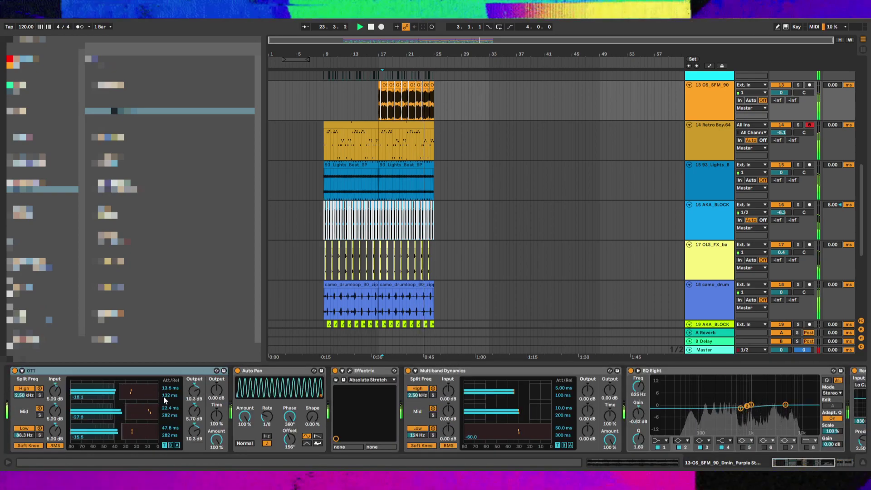
mouse_move(216, 392)
left_mouse_down()
mouse_move(216, 379)
mouse_move(213, 390)
left_mouse_up()
key("space")
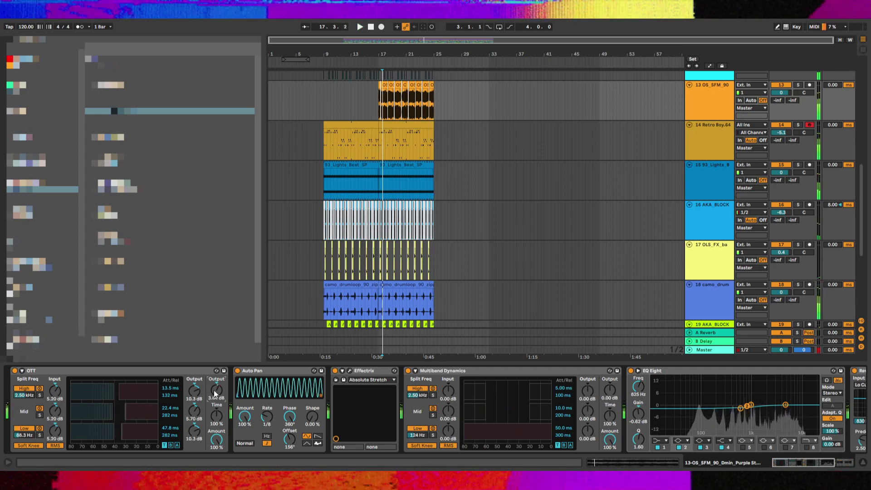
Remove the OTT device from the OS_SFM_90 chain during playback and duplicate the track
key("space")
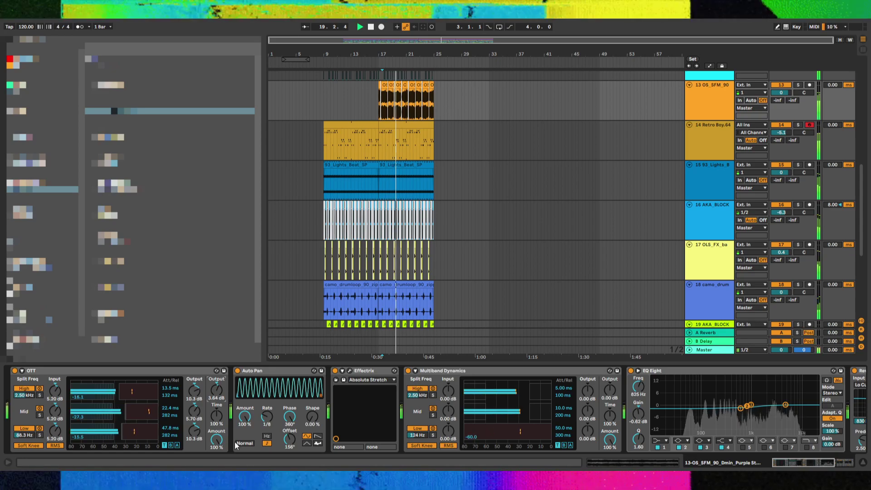
left_click(84, 374)
key("Delete")
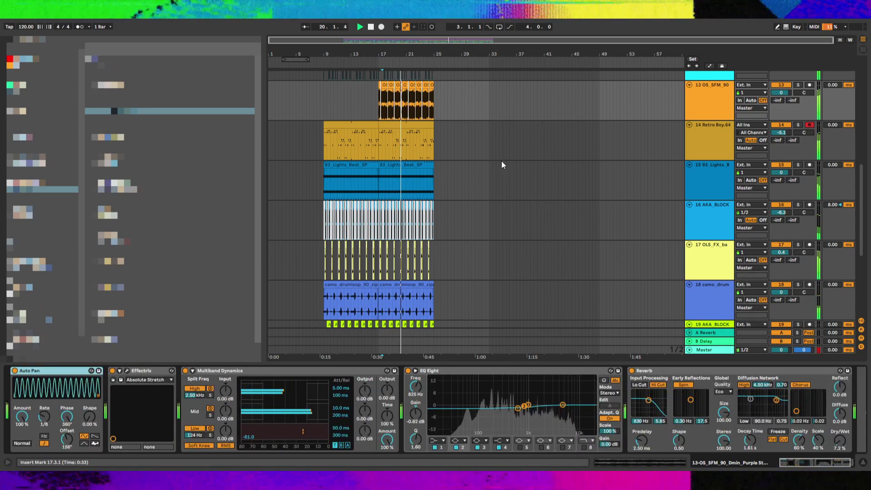
left_click(717, 103)
key("ctrl+d")
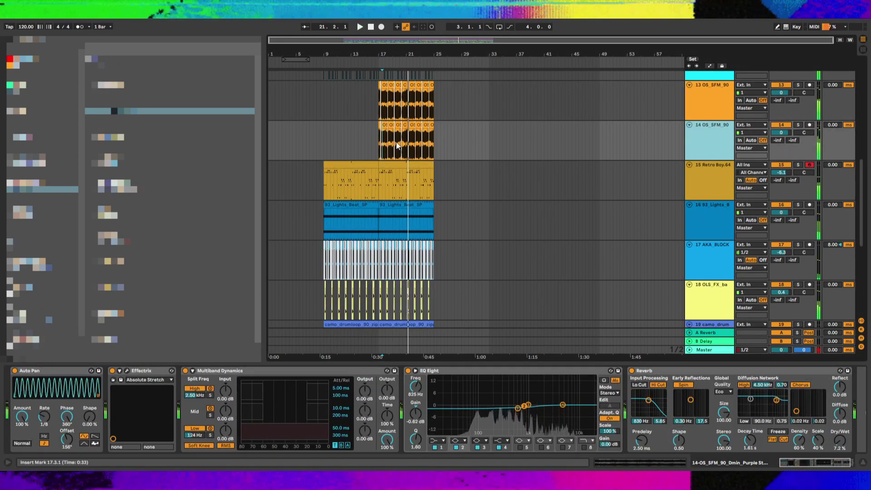
Turn the chopped clips on the duplicated OS_SFM_90 track into one continuous clip from bar 17 to bar 25
left_click(381, 126)
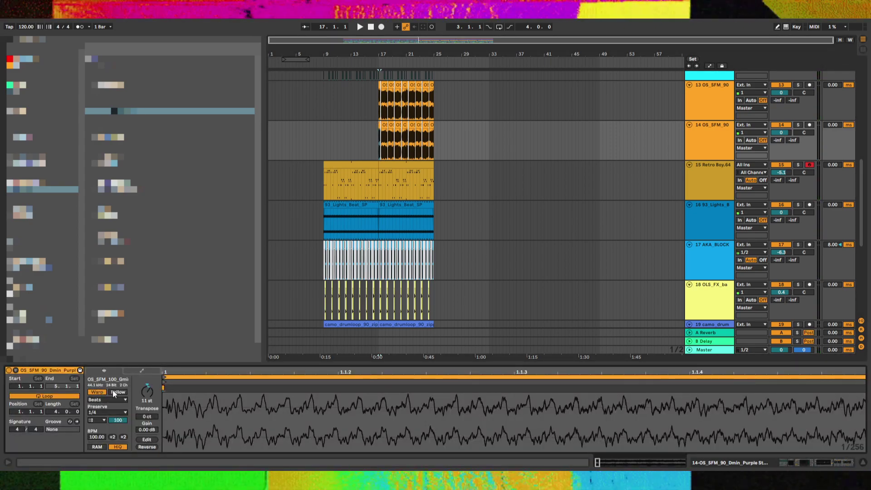
scroll(381, 146, "up", 3)
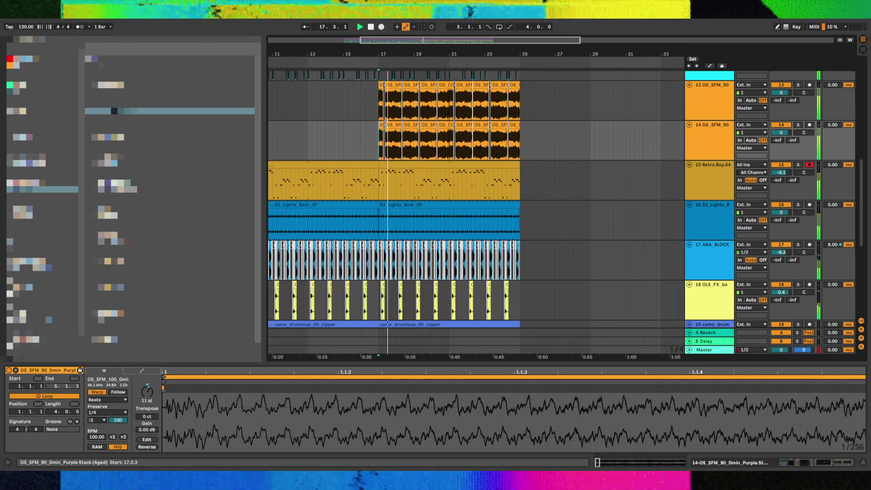
left_click(385, 125)
left_click_drag(383, 126, 520, 126)
key("space")
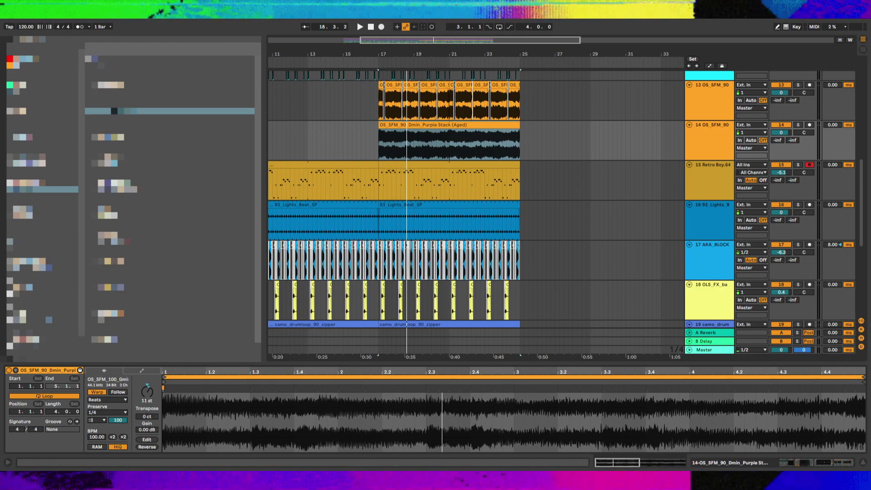
Swap the duplicated clip's sample to OLIVER_fx_chimes after trying LL_fx_wind_chime, and lower track 14's volume to -8.2 dB
left_click_drag(117, 110, 299, 419)
key("space")
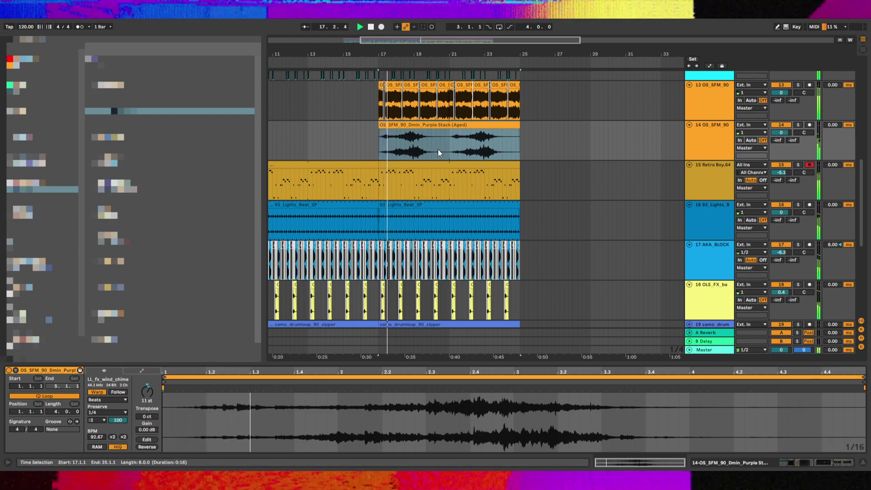
left_click_drag(782, 133, 782, 138)
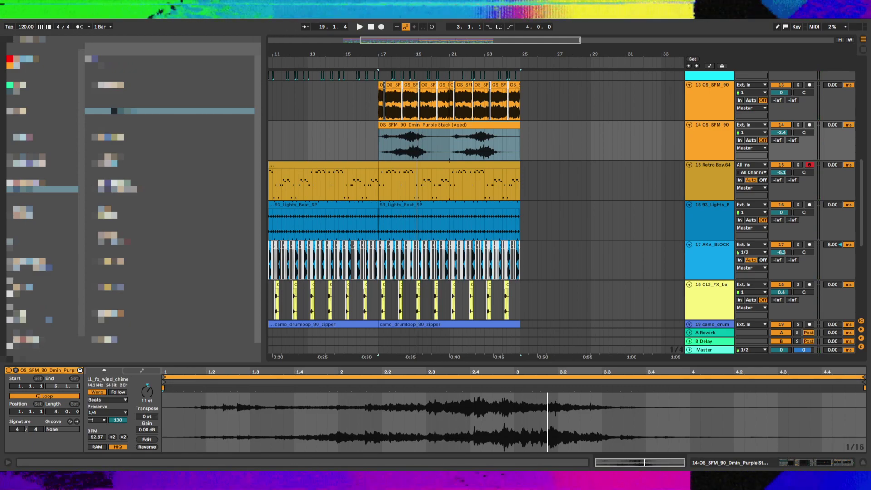
key("space")
left_click_drag(781, 132, 781, 147)
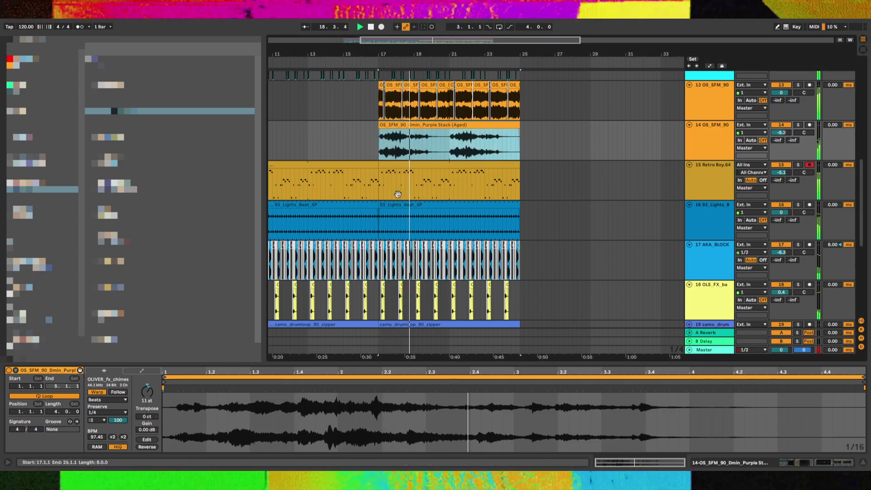
Shorten the chimes clip's loop length to 2.0.0 and save the set
left_click(53, 413)
key("Down")
key("Down")
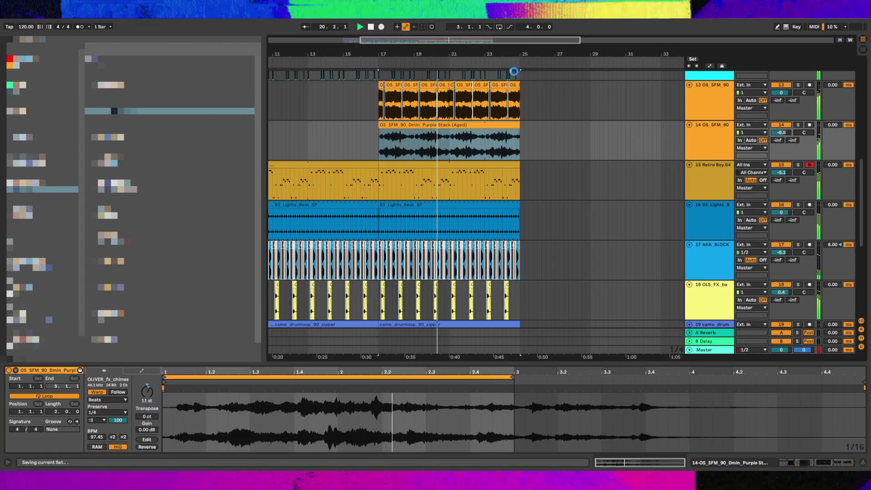
Try extending the start of the chimes clip on track 14 back to bar 9
left_click_drag(517, 56, 518, 28)
left_click_drag(380, 135, 323, 135)
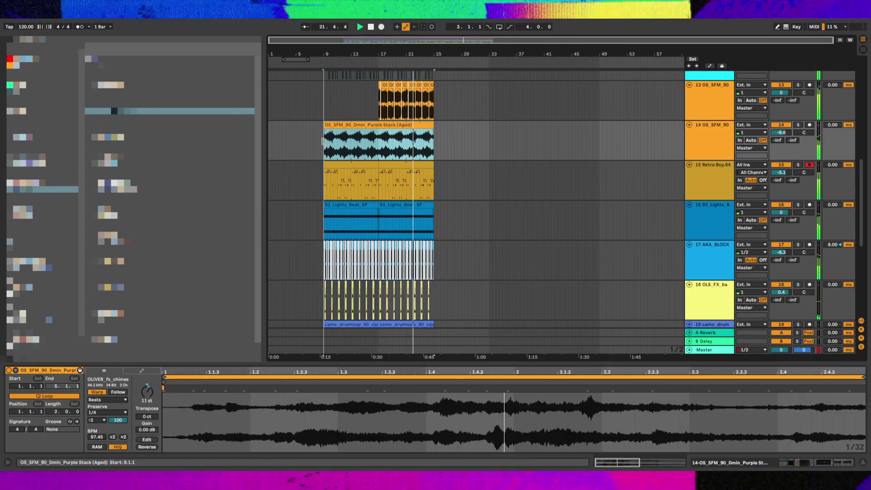
left_click(724, 152)
key("ctrl+z")
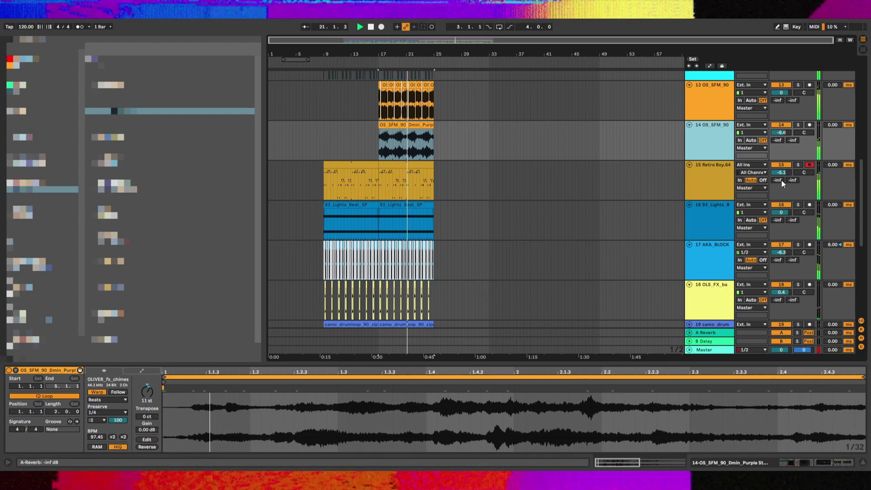
Raise the Retro Boy.64 track volume to -4.1 dB, save the set, and play from bar 17
left_click_drag(782, 173, 781, 169)
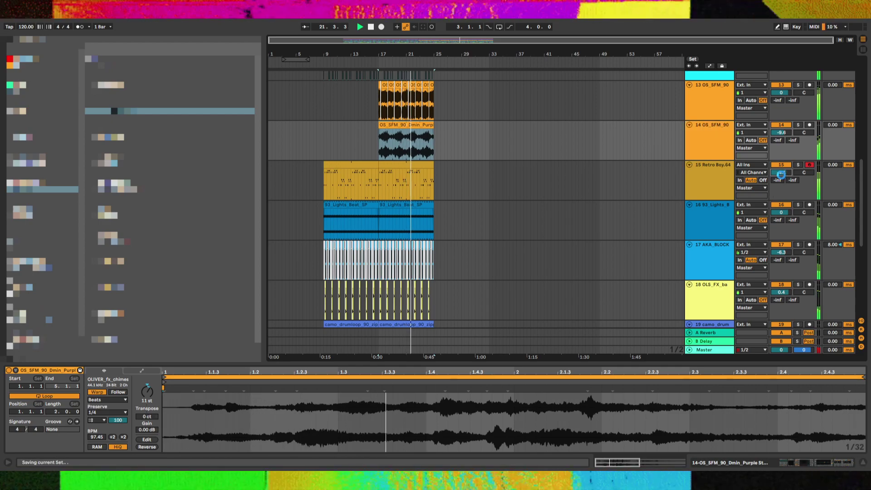
left_click(697, 187)
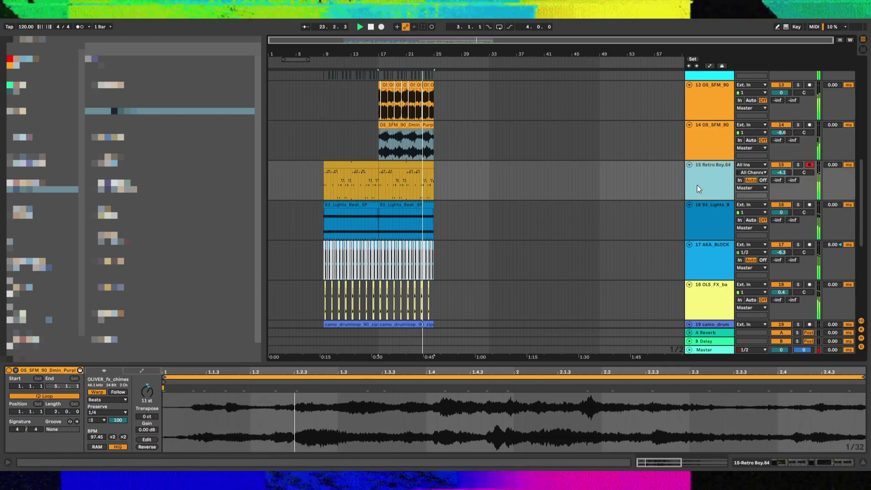
left_click(373, 184)
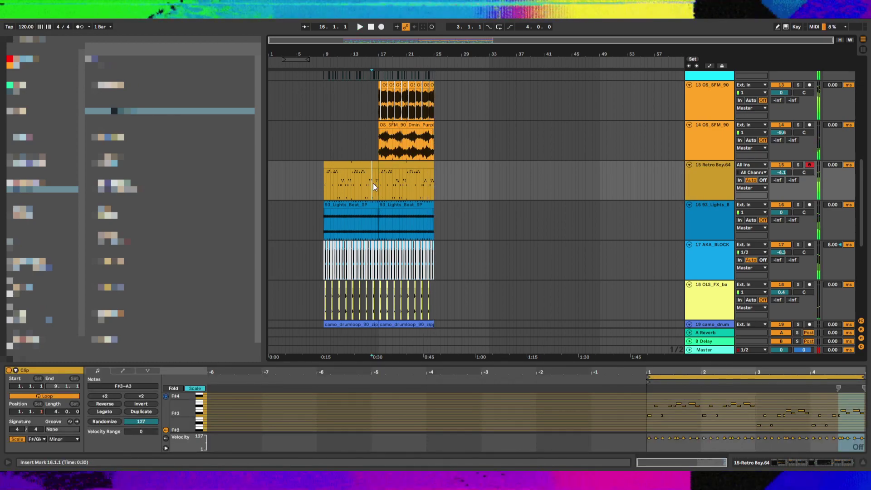
left_click(377, 179)
key("space")
key("ctrl+a")
left_click(378, 179)
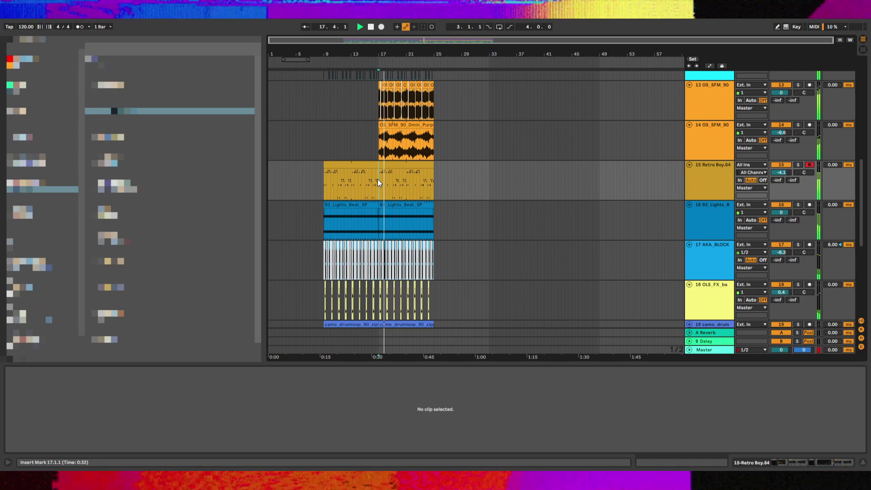
Insert a new audio track below the OLS clap track
scroll(378, 179, "down", 6)
scroll(378, 179, "up", 4)
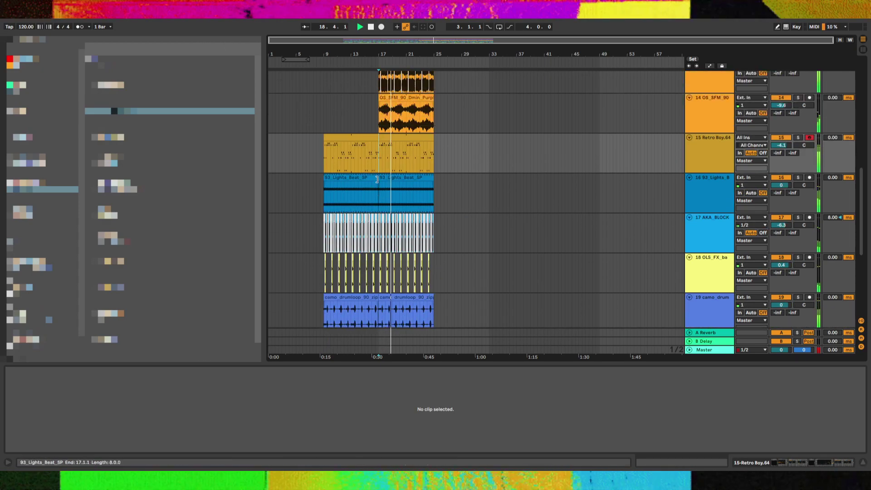
scroll(378, 178, "down", 5)
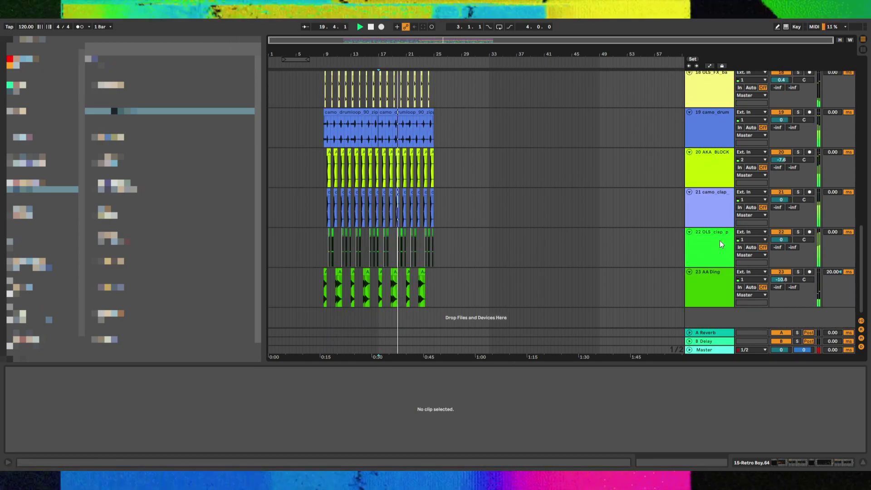
left_click(720, 241)
key("ctrl+t")
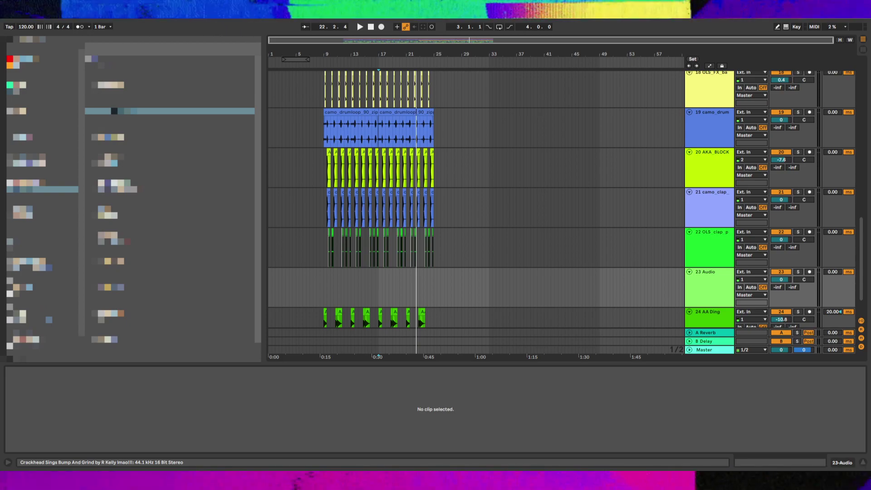
Browse the vocal samples and place "you already know who it is" on the new audio track at 12.3.1
key("Up")
key("Up")
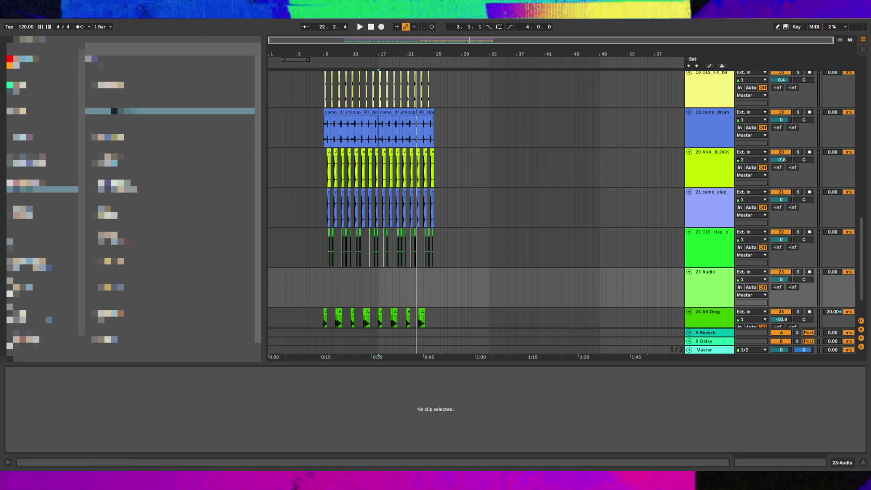
key("space")
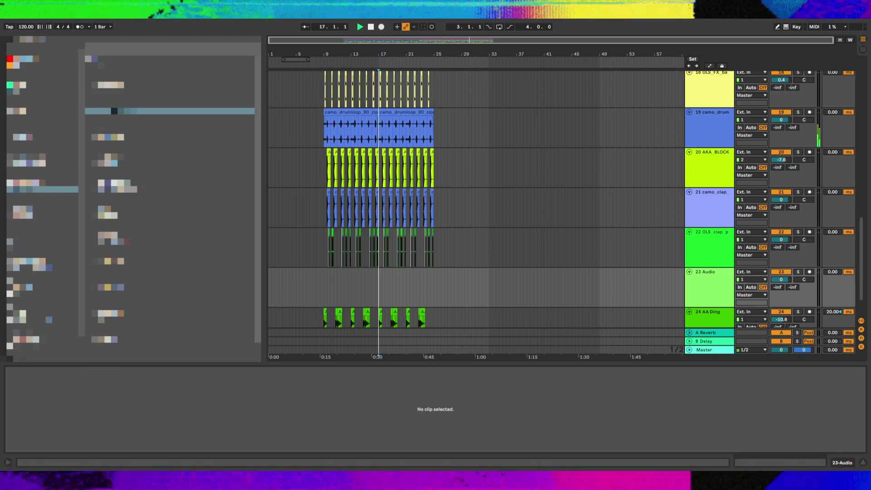
left_click_drag(113, 111, 350, 275)
left_click(378, 282)
scroll(378, 281, "up", 5)
key("space")
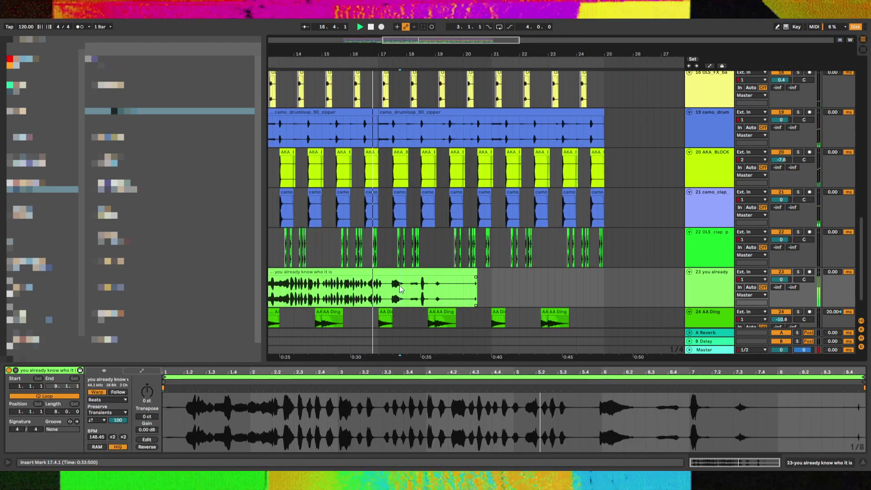
Find the phrase start by playback, split the vocal clip at 16.4.1, and deactivate the part before it
left_click(344, 285)
key("space")
key("space")
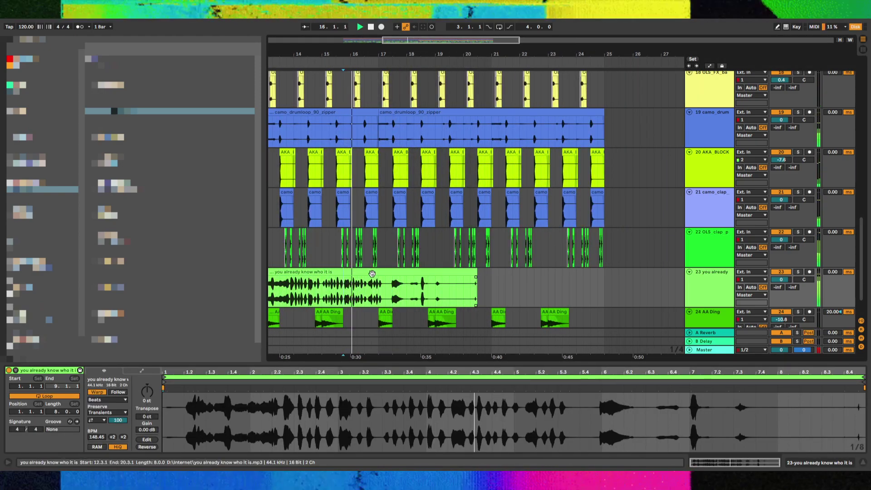
left_click(374, 290)
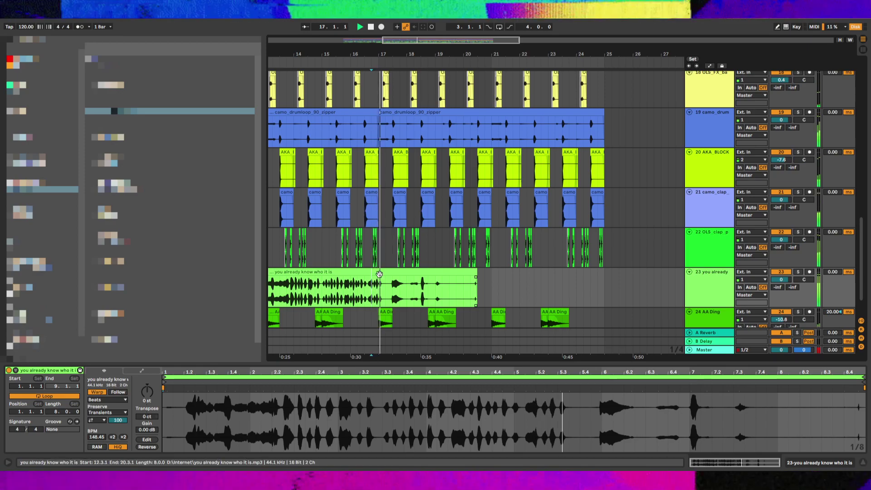
left_click(333, 274)
key("space")
left_click(374, 296)
key("space")
key("ctrl+e")
left_click(365, 275)
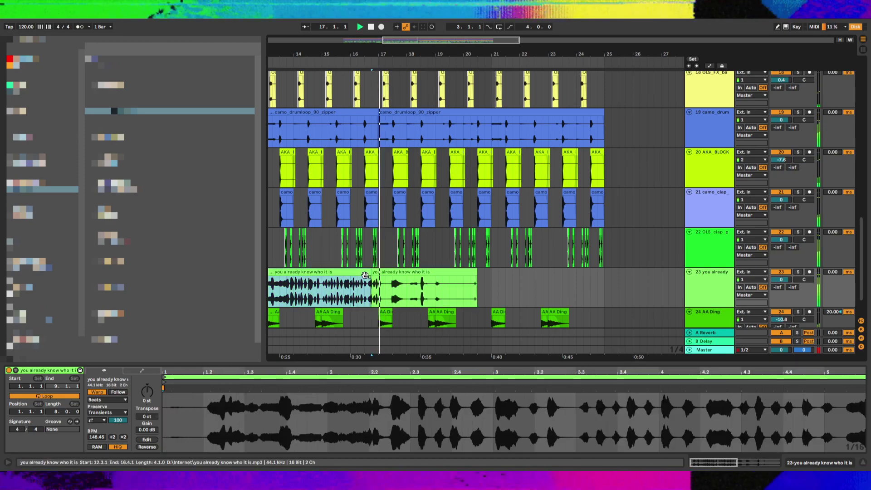
key("0")
Try cutting the vocal clip's section between 17.1.1 and 17.3.1
left_click(374, 292)
key("space")
key("space")
mouse_move(385, 294)
left_mouse_down()
mouse_move(457, 294)
mouse_move(390, 291)
left_mouse_up()
left_click(379, 292)
key("space")
key("space")
key("Delete")
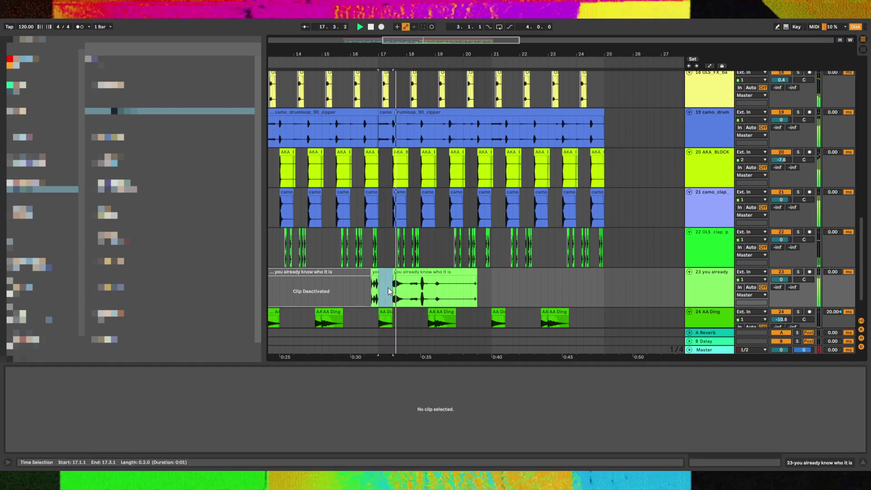
key("ctrl+t")
key("ctrl+z")
key("ctrl+z")
Split the vocal clip at about 18.3.1 and cut the part after it
left_click(392, 263)
left_click(399, 260)
left_click(399, 253)
left_click(421, 270)
key("plus")
key("plus")
left_click(398, 272)
key("space")
key("space")
scroll(414, 273, "down", 7)
left_click_drag(421, 273, 488, 261)
key("Delete")
key("Delete")
Paste the cut vocal piece on track 23 at about 21.2.1
left_click(462, 264)
key("plus")
key("plus")
left_click(487, 264)
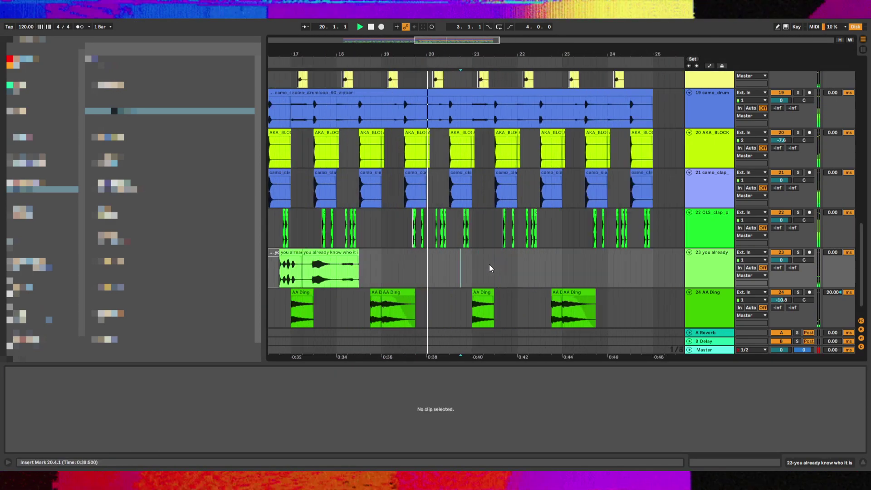
left_click(481, 260)
key("ctrl+v")
left_click(465, 261)
scroll(465, 255, "up", 5)
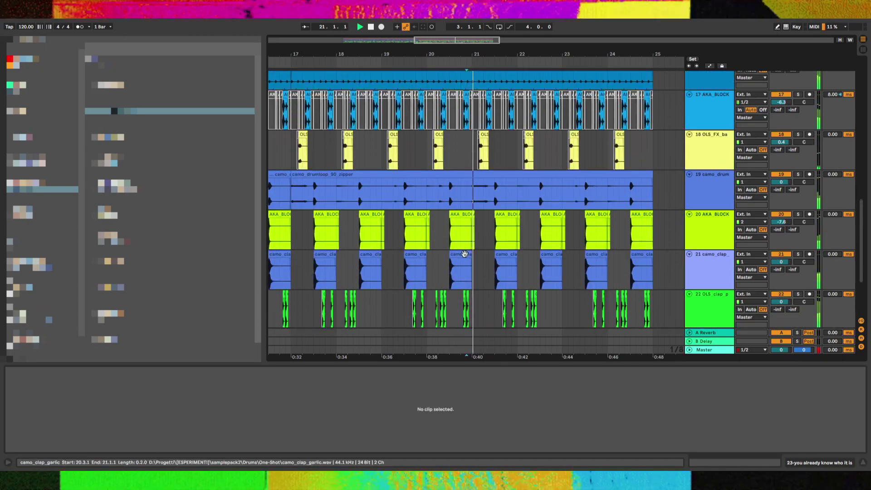
Play back around bars 20 and 21 to check how the pasted vocal piece fits with the other tracks
key("space")
left_click(478, 198)
scroll(478, 198, "up", 3)
scroll(449, 215, "down", 3)
left_click(429, 172)
key("space")
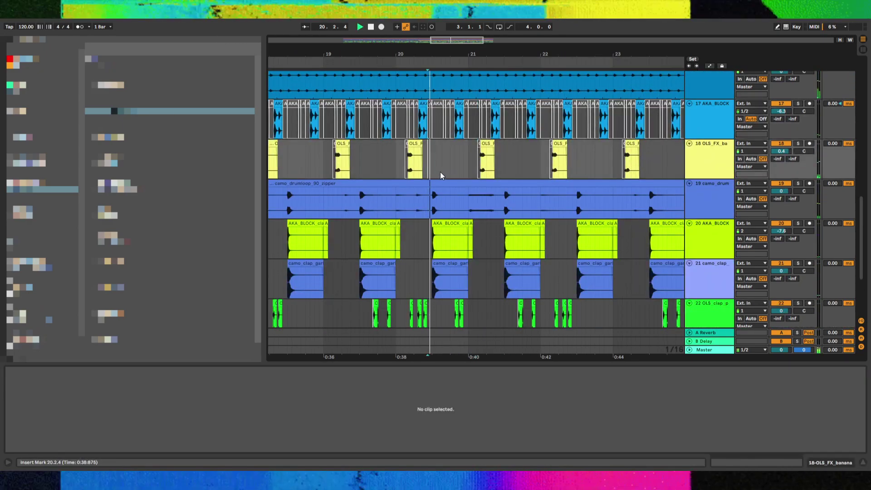
scroll(454, 191, "up", 3)
scroll(499, 245, "down", 4)
scroll(500, 248, "down", 3)
left_click(472, 277)
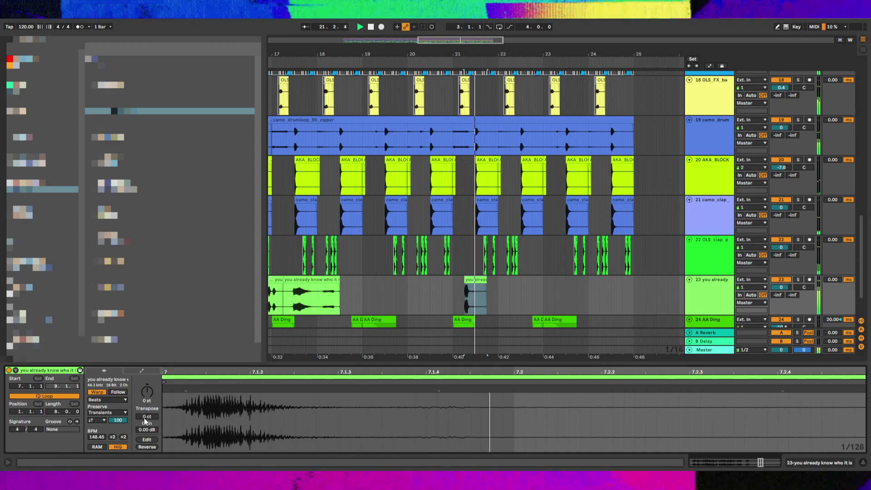
left_click(397, 276)
scroll(497, 206, "up", 2)
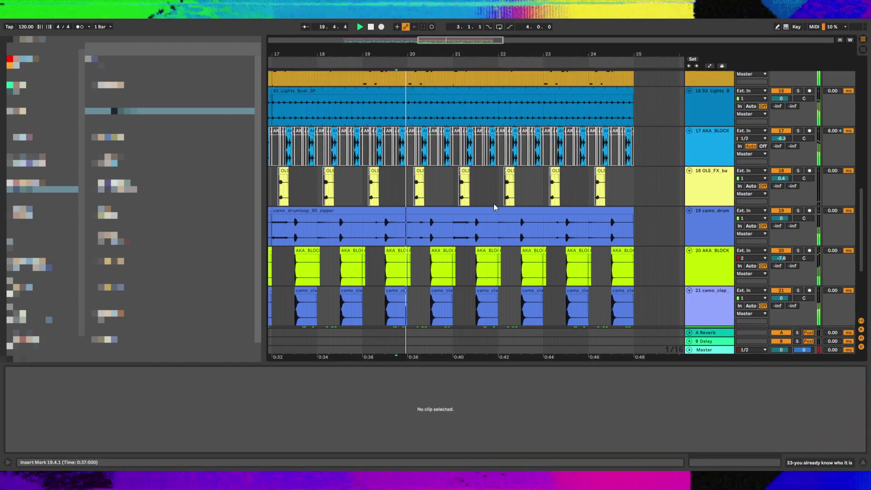
Try deactivating the clips on tracks 14 to 16 from 21.2.1 to about 21.2.4
key("plus")
scroll(498, 205, "up", 3)
left_click_drag(512, 192, 520, 130)
left_click(505, 125)
left_click(484, 204)
key("0")
left_click(484, 128)
scroll(481, 127, "up", 4)
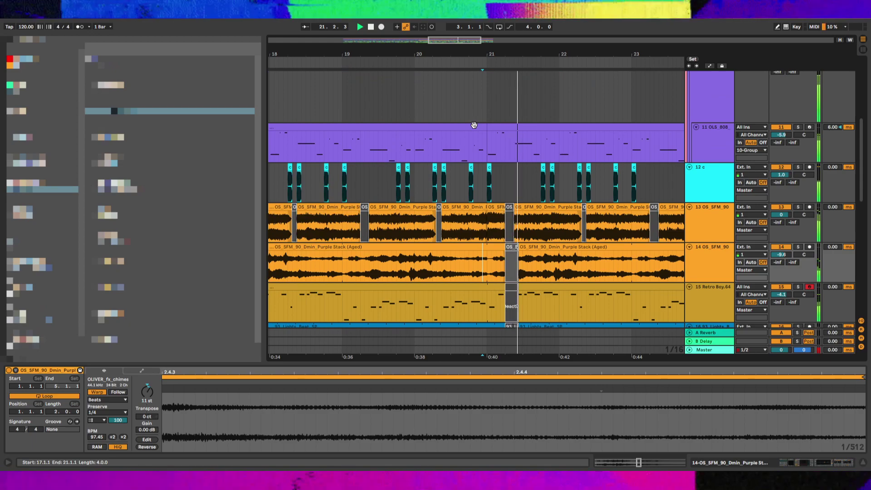
Listen to the gap from 20.4.1 and undo the clip deactivation on tracks 14 to 16
left_click(471, 155)
key("space")
key("space")
scroll(490, 149, "down", 4)
key("ctrl+z")
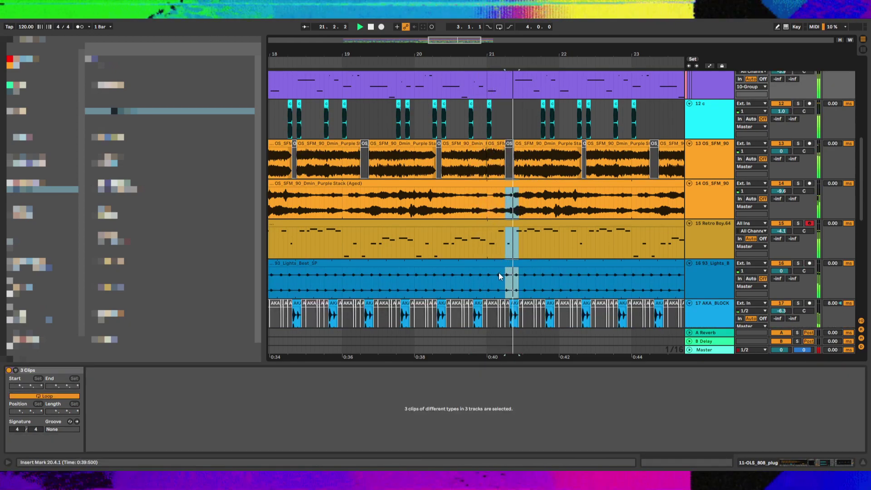
Deactivate a shorter section on tracks 14 to 16, from 21.2.1 to about 21.2.3, and play from 20.4.4
key("0")
left_click(487, 203)
scroll(487, 203, "up", 2)
left_click(497, 119)
left_click(483, 120)
scroll(670, 84, "up", 2)
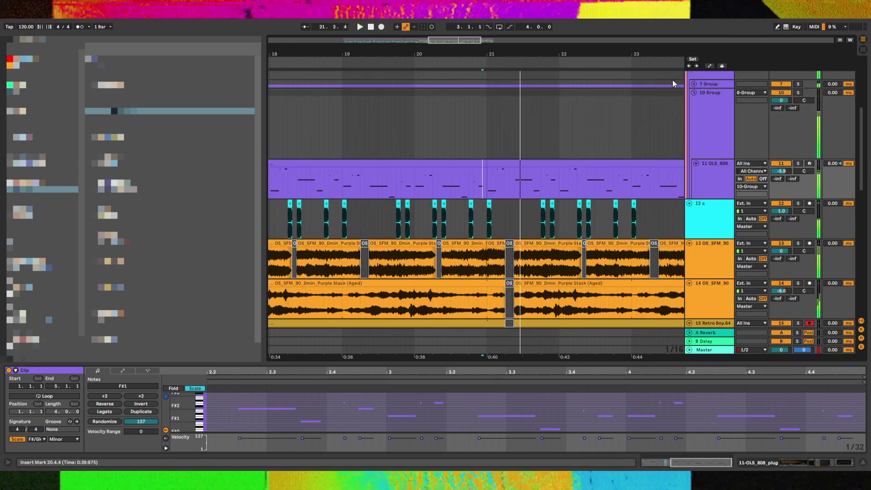
left_click(693, 83)
scroll(507, 152, "down", 5)
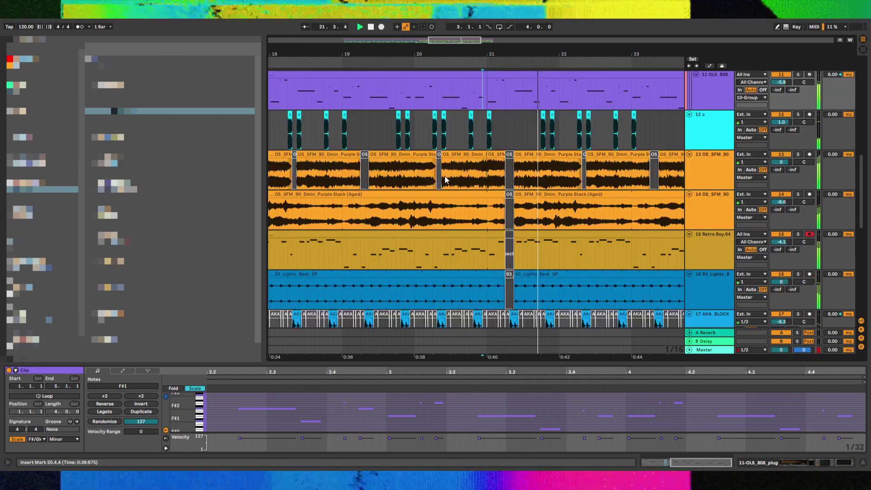
Deactivate the track 18 FX clip section at 21.2.1 and the track 19 drum loop from 21.1.4 to 21.2.2
left_click(440, 179)
key("space")
key("space")
scroll(449, 202, "down", 5)
mouse_move(505, 189)
left_mouse_down()
mouse_move(531, 199)
mouse_move(501, 179)
mouse_move(508, 181)
left_mouse_up()
key("0")
scroll(522, 201, "down", 1)
scroll(522, 201, "down", 2)
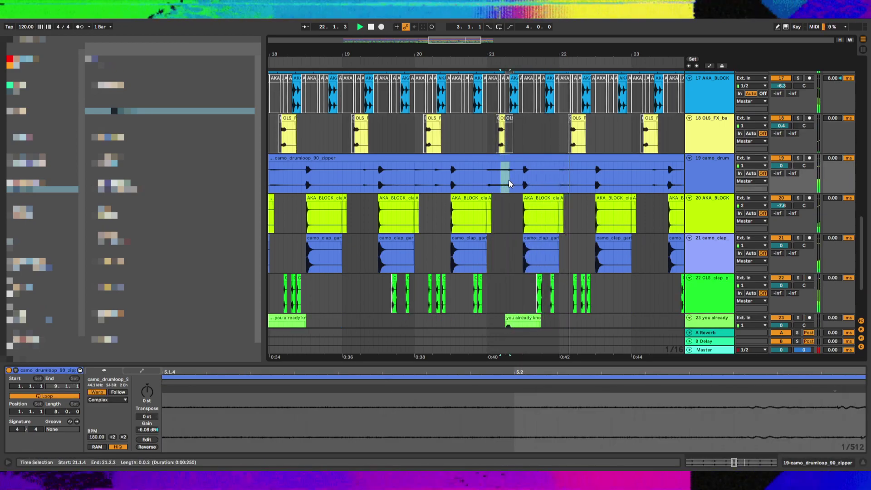
key("ctrl+e")
left_click(472, 180)
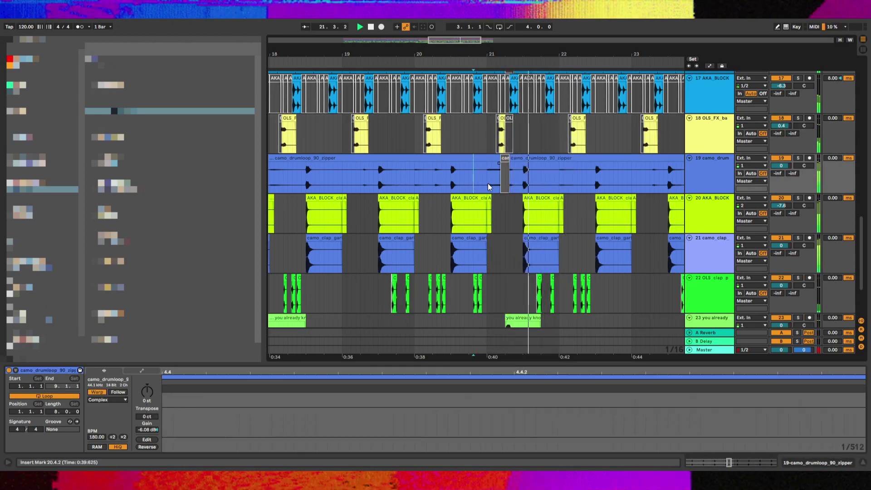
key("minus")
left_click(453, 186)
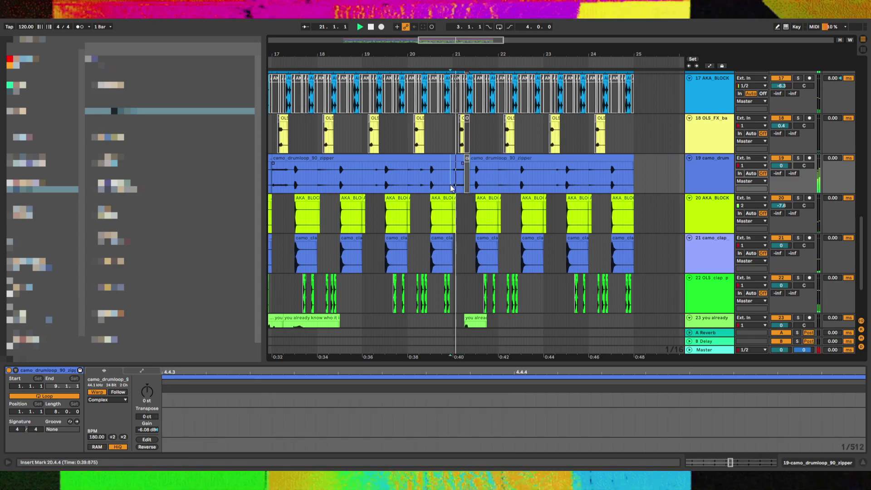
Deactivate the tail of the AA Ding clip on track 24 from 21.2.1 and play from 20.3.1
scroll(450, 184, "down", 4)
left_click(464, 300)
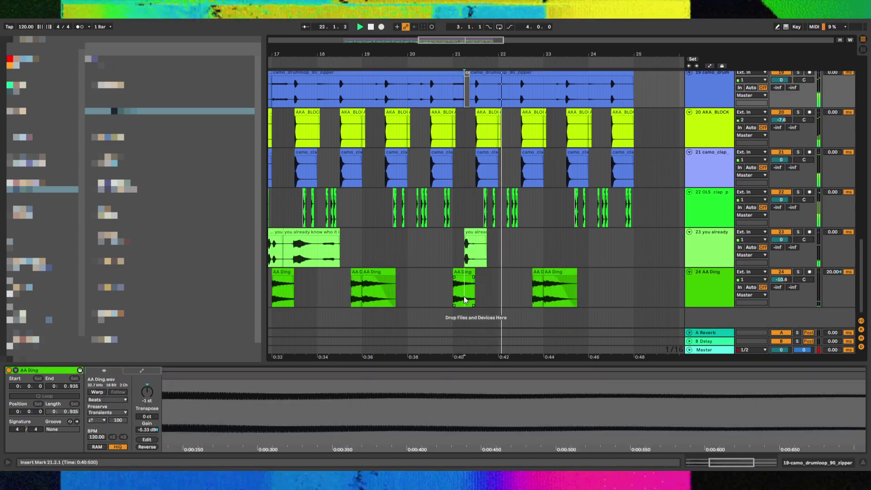
left_click(431, 292)
key("minus")
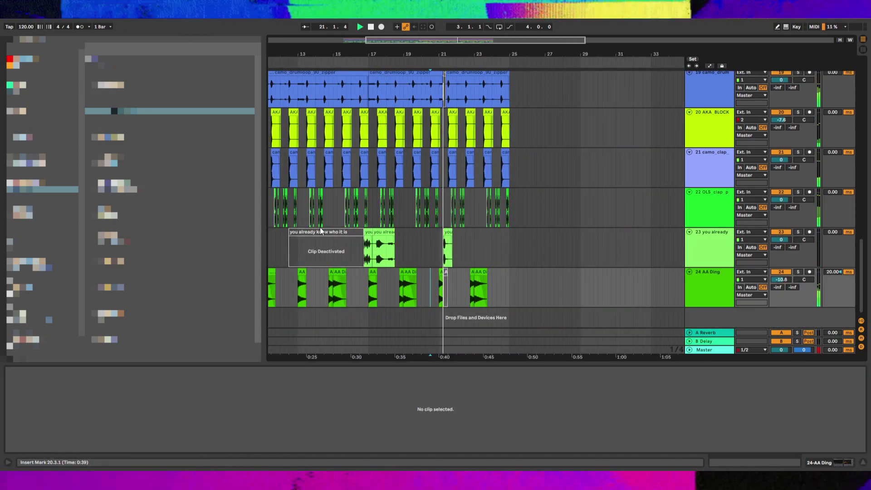
Listen from 16.4.1, then deactivate the vocal piece from 17.1.1 to 17.2.1 and the vocal clip following it on track 23
key("plus")
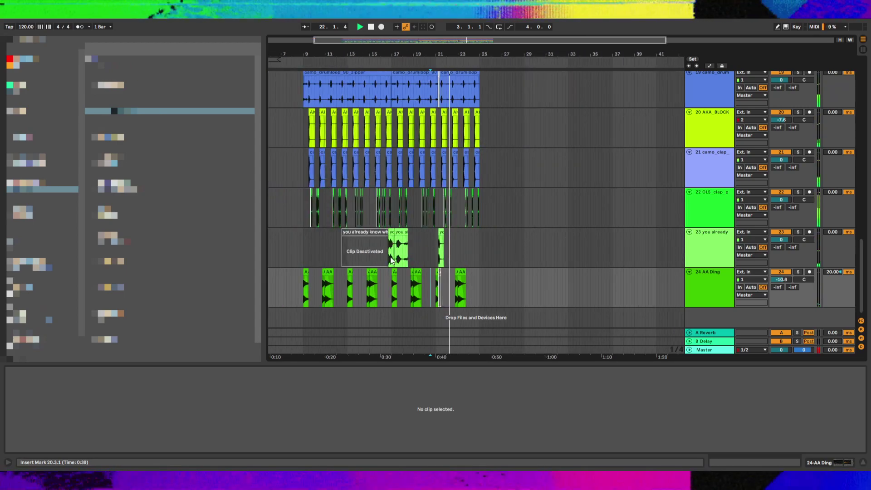
left_click(368, 259)
key("plus")
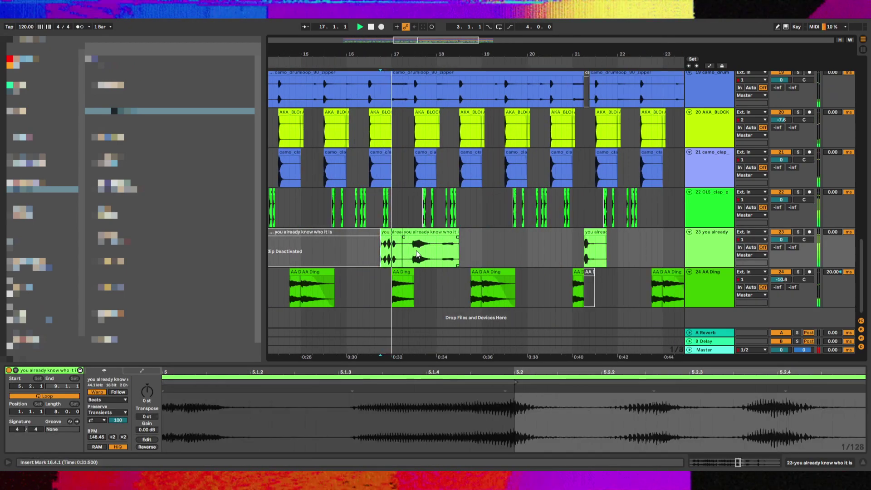
left_click(387, 250)
left_click(387, 250)
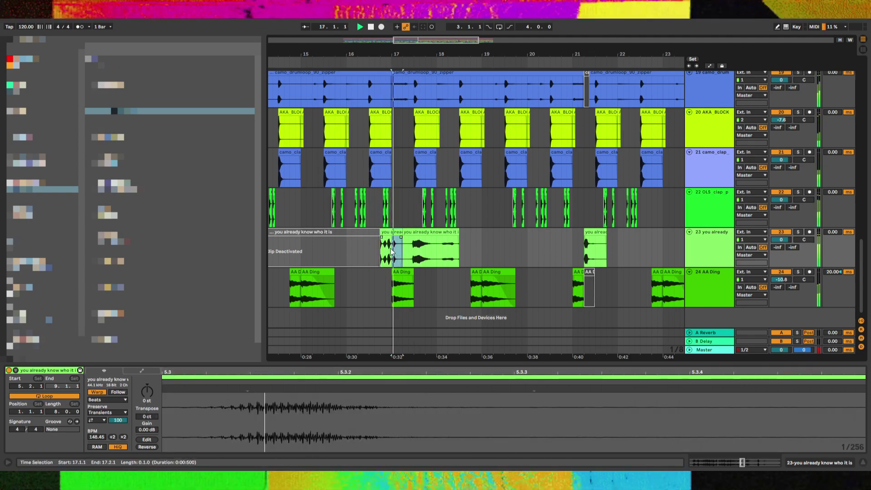
key("minus")
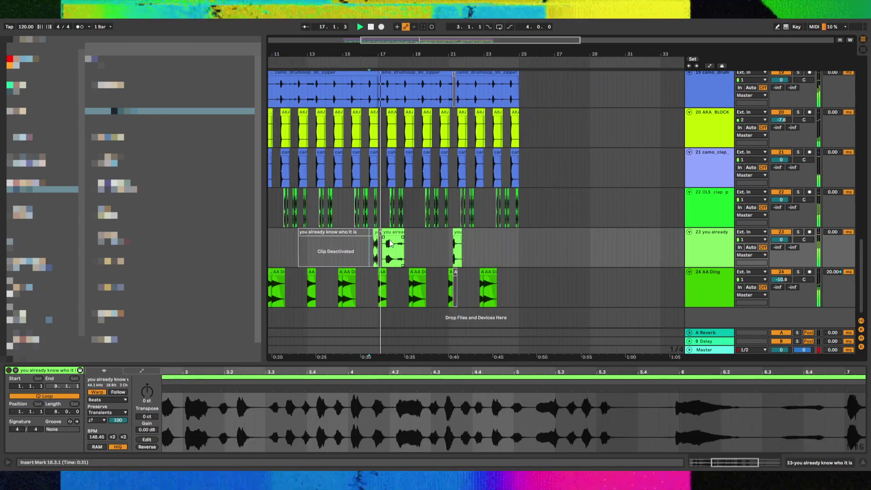
left_click(394, 234)
key("minus")
key("minus")
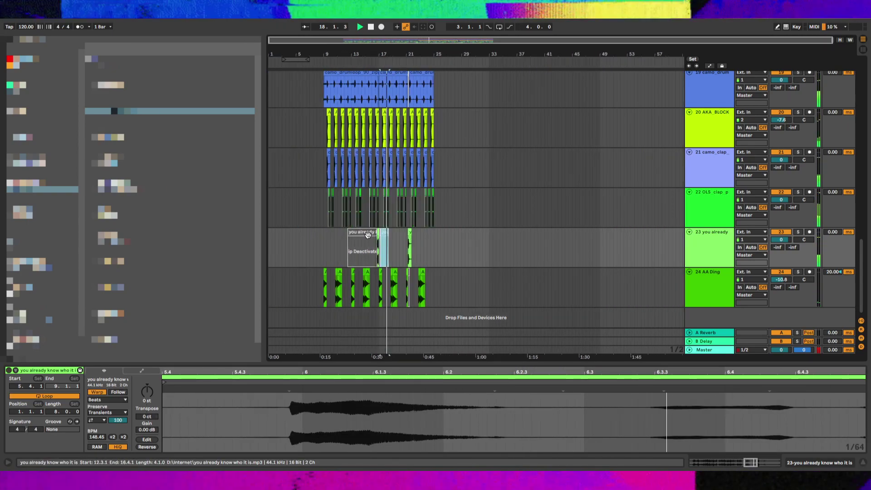
Reactivate the vocal clip from 12.3.1 to 16.4.1 on track 23 and play it from 13.2.1 and 13.4.4
left_click(367, 235)
key("space")
key("space")
scroll(359, 245, "up", 3)
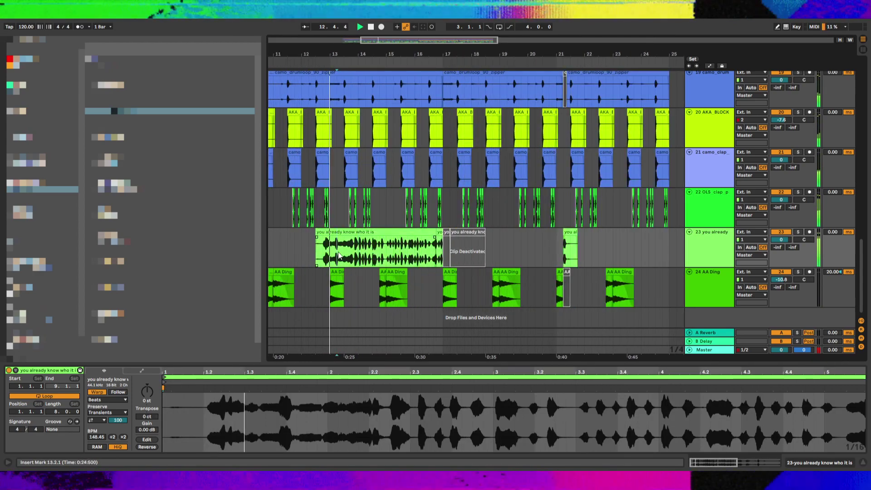
scroll(338, 254, "down", 1)
scroll(338, 256, "up", 2)
left_click(360, 262)
scroll(371, 255, "up", 2)
scroll(372, 254, "down", 1)
scroll(371, 254, "up", 1)
scroll(371, 252, "down", 1)
left_click(366, 238)
key("space")
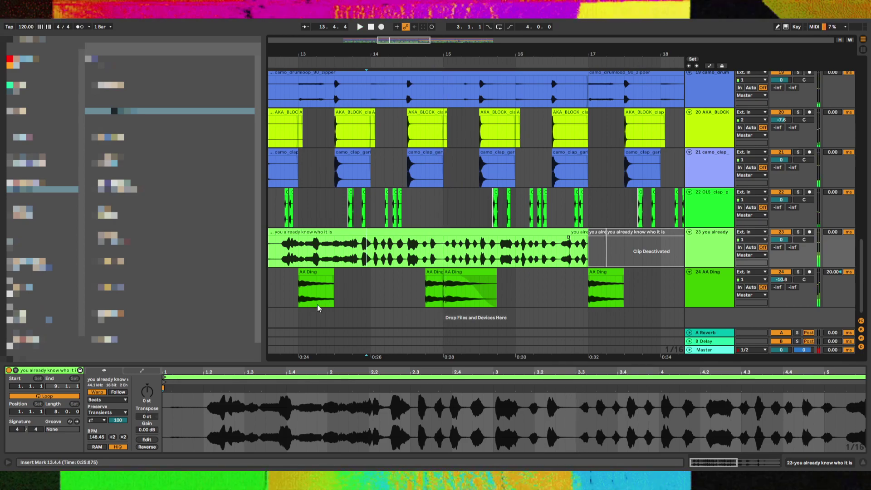
Set the warp mode of the reactivated vocal clip to Complex and play it
key("space")
left_click(101, 401)
left_click(104, 437)
key("space")
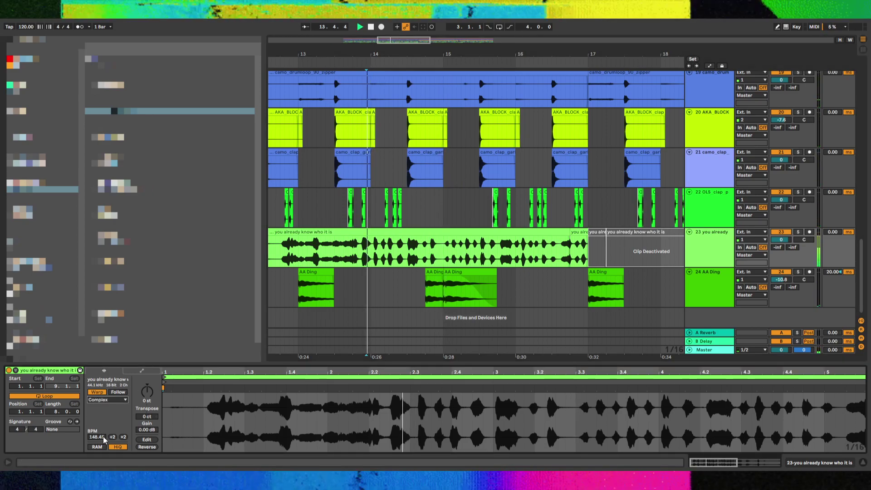
Play the vocal clip from several points between bar 14 and 15.3.1 to find a usable phrase
left_click_drag(372, 253, 457, 243)
left_click(410, 253)
key("space")
key("space")
left_click(430, 247)
key("space")
key("space")
left_click(443, 241)
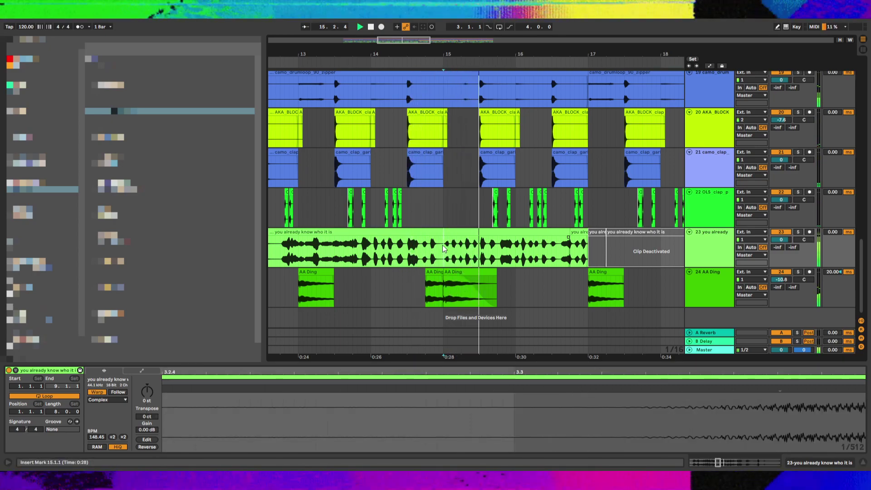
left_click(471, 250)
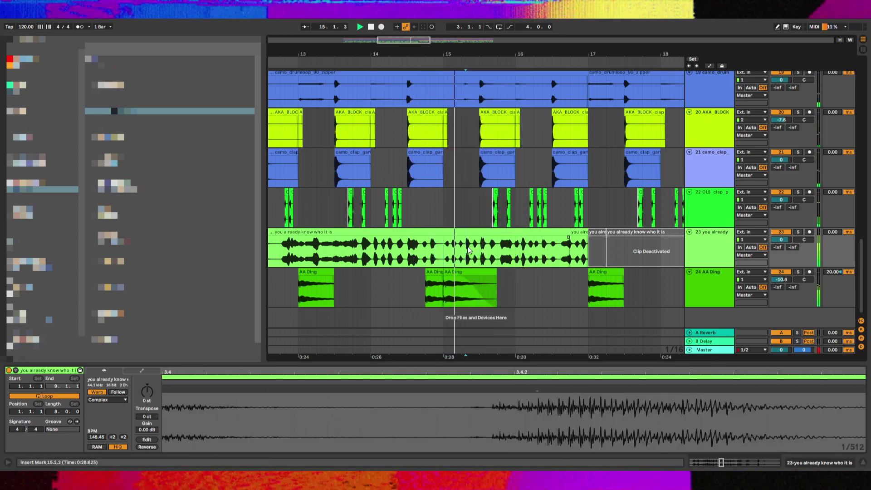
left_click(480, 251)
key("space")
key("space")
Split the track 23 vocal at 15.3.1 and 16.1.1, and delete the pieces on both sides of that phrase
key("ctrl+e")
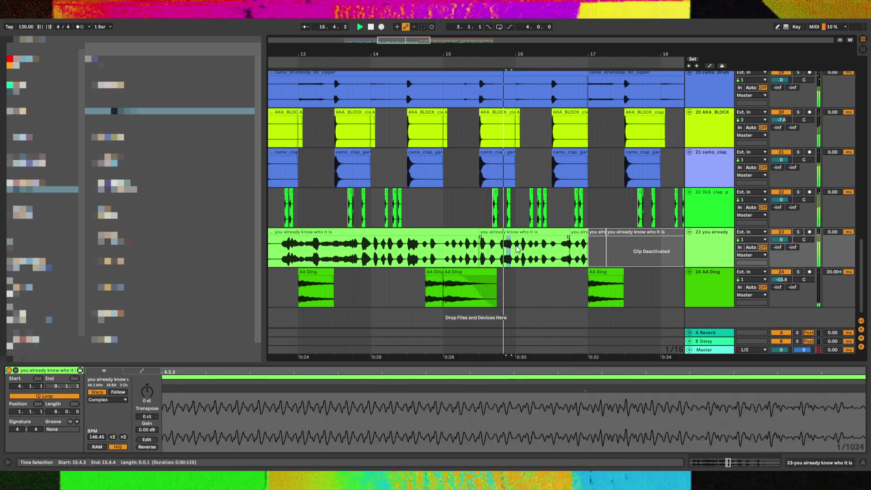
left_click(516, 251)
key("ctrl+e")
left_click(470, 232)
key("Delete")
left_click(532, 233)
key("Delete")
Play the isolated vocal piece from 15.3.1 to check how it sits in the beat
left_click(497, 248)
key("minus")
key("minus")
key("plus")
key("plus")
left_click(504, 245)
left_click(484, 243)
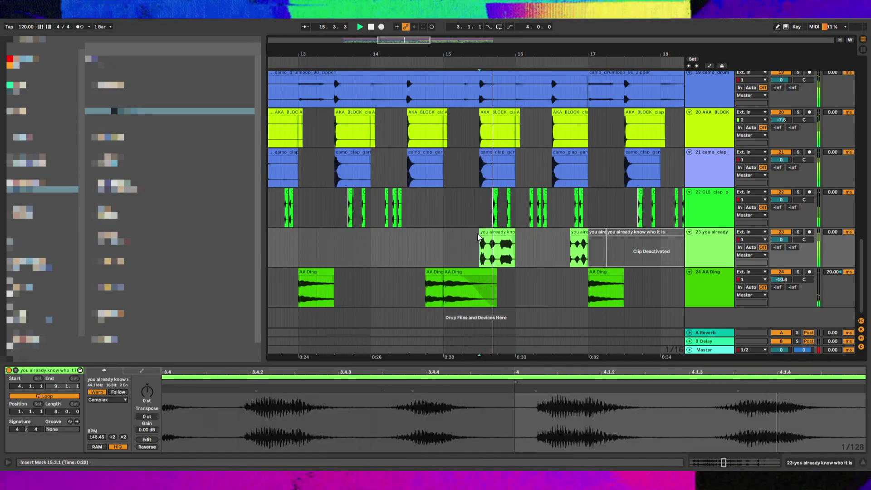
Transpose the vocal piece at 15.3.1 to 2 st, detune it to -17 ct and set its gain to -7.52 dB
key("space")
key("space")
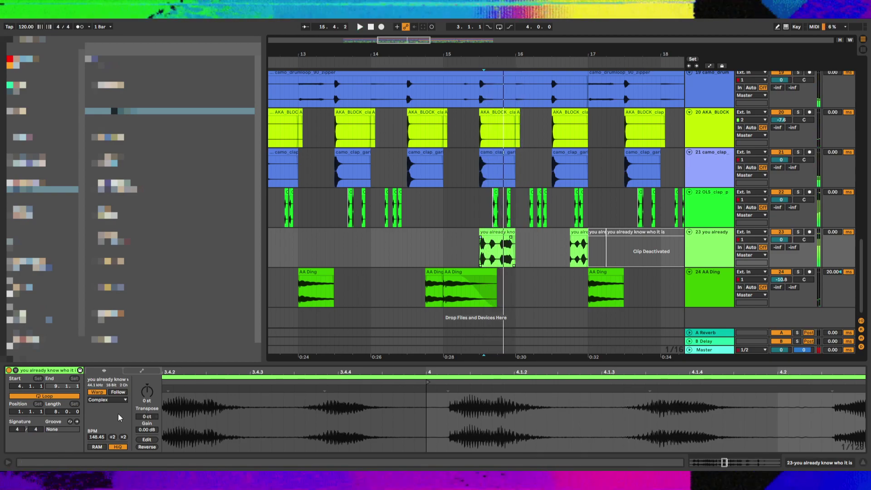
left_click(146, 397)
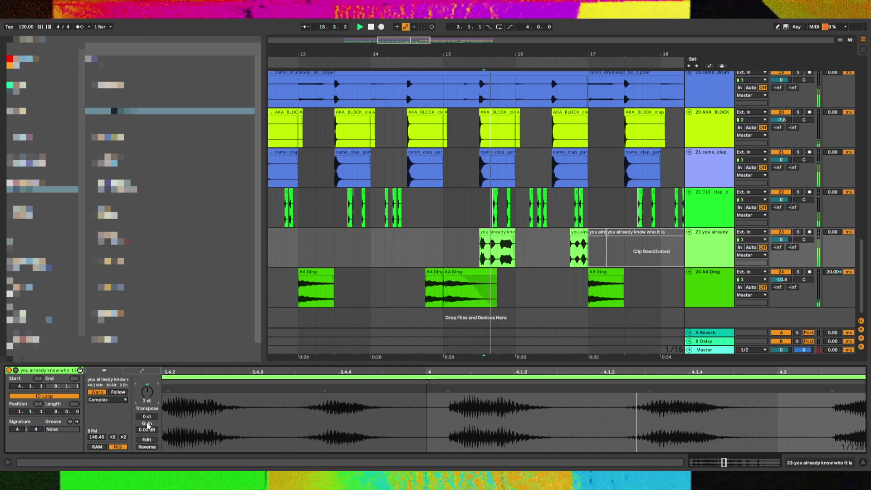
left_click_drag(147, 417, 144, 454)
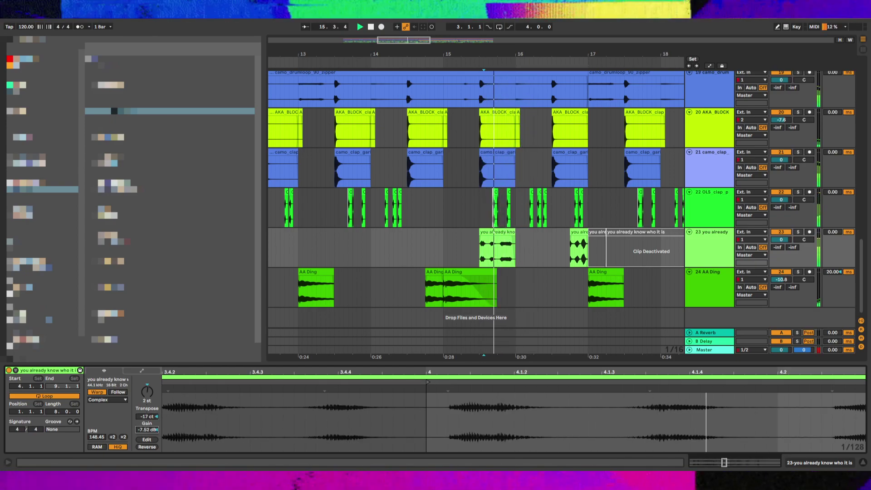
Play the arrangement from 14.2.1 to check the tuned vocal piece in context
left_click(454, 243)
scroll(453, 243, "down", 6)
left_click(451, 243)
left_click(416, 236)
key("space")
key("space")
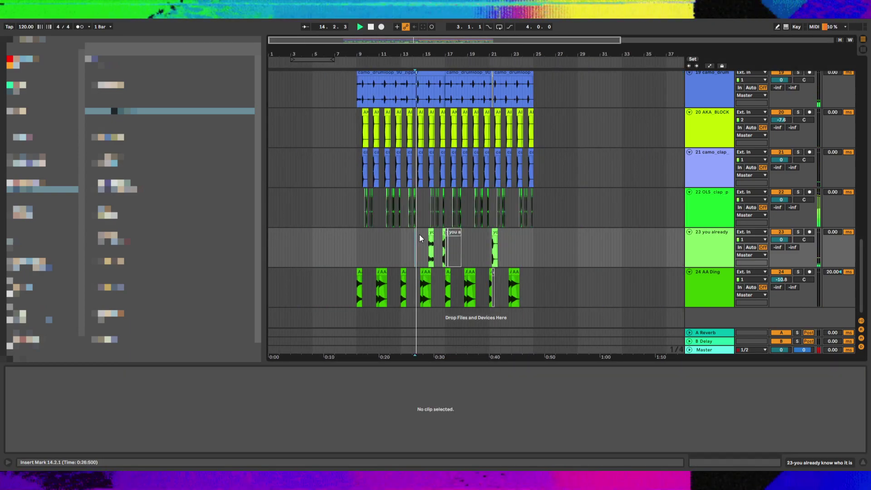
scroll(420, 239, "up", 2)
left_click(421, 241)
Try pasting a three-beat copy of the tuned vocal section at 14.2.1 on track 23
left_click_drag(425, 243, 434, 243)
left_click(438, 233)
left_click(409, 248)
key("space")
key("space")
left_click(415, 243)
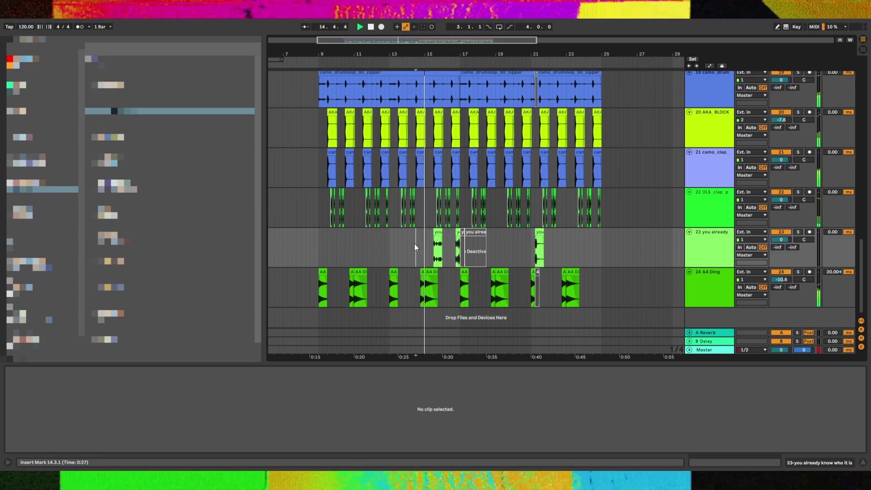
key("ctrl+v")
key("ctrl+z")
left_click(411, 242)
key("ctrl+v")
key("space")
key("space")
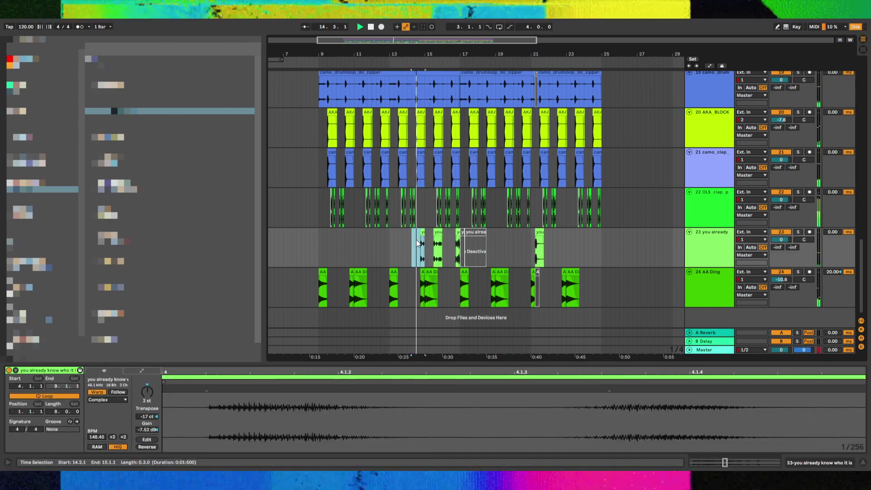
left_click(422, 234)
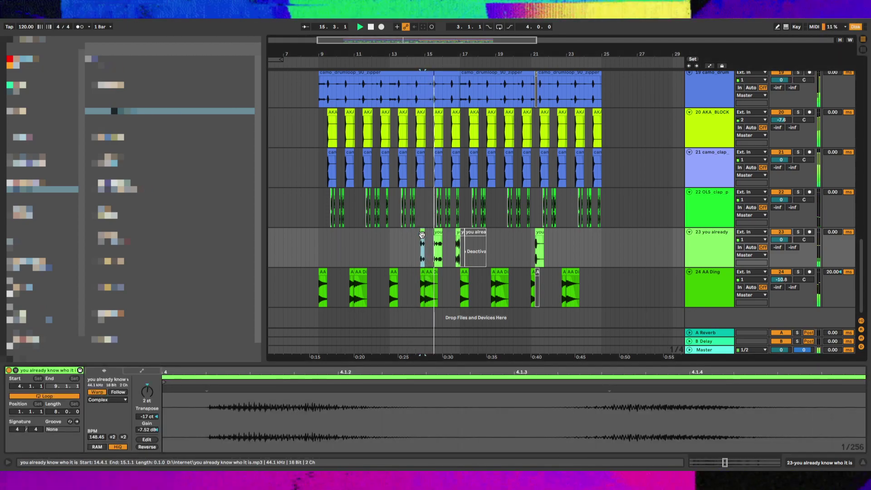
key("ctrl+z")
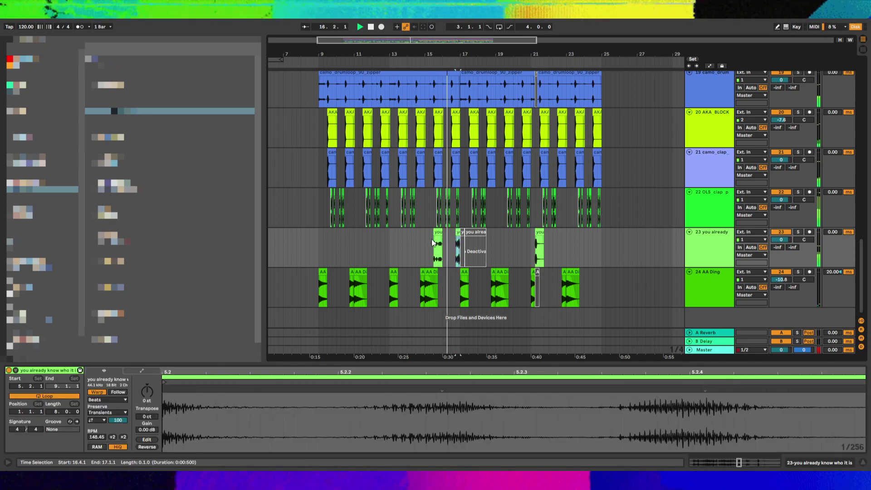
Copy the track 23 vocal range from 16.3.1 to 17.2.1, paste it at 14.3.1 and play it back
left_click(457, 244, "shift")
left_click(454, 246, "shift")
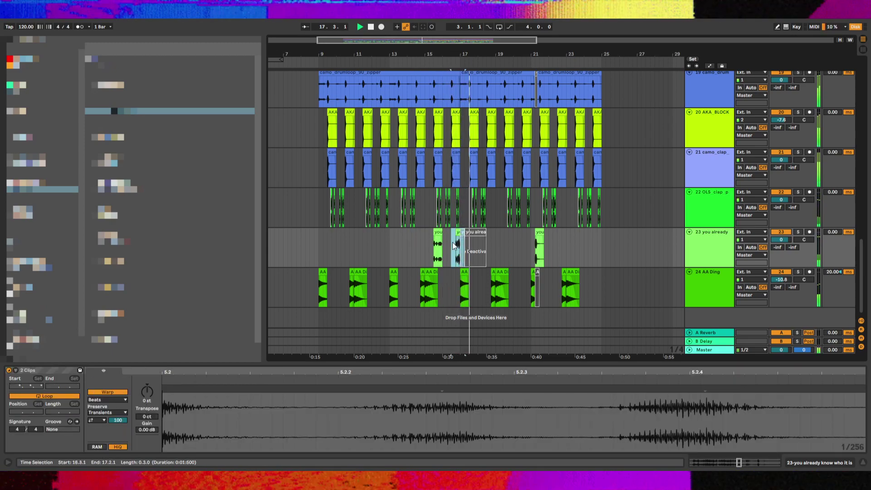
left_click(415, 245)
key("ctrl+v")
key("space")
key("space")
left_click(416, 246)
Deactivate the beginning of the pasted vocal piece on track 23, from 14.4.1 to 14.4.3
key("plus")
key("plus")
key("plus")
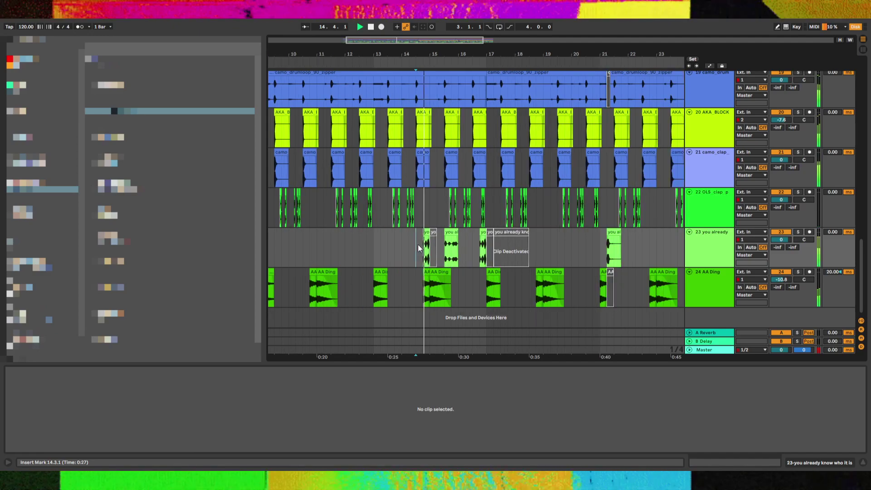
key("plus")
left_click(446, 249)
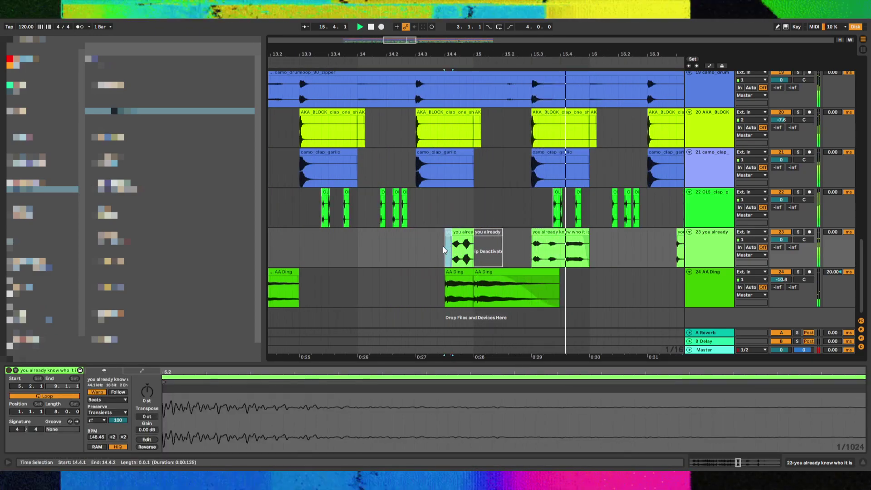
left_click(453, 259)
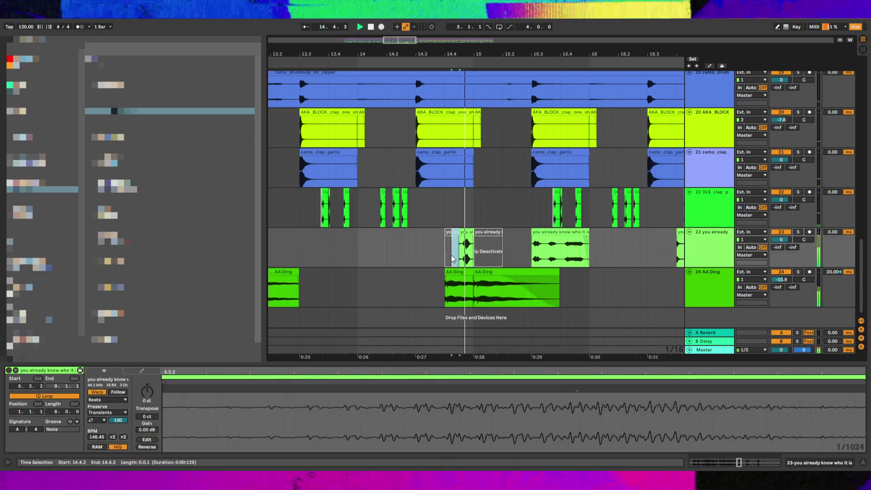
key("minus")
key("minus")
key("minus")
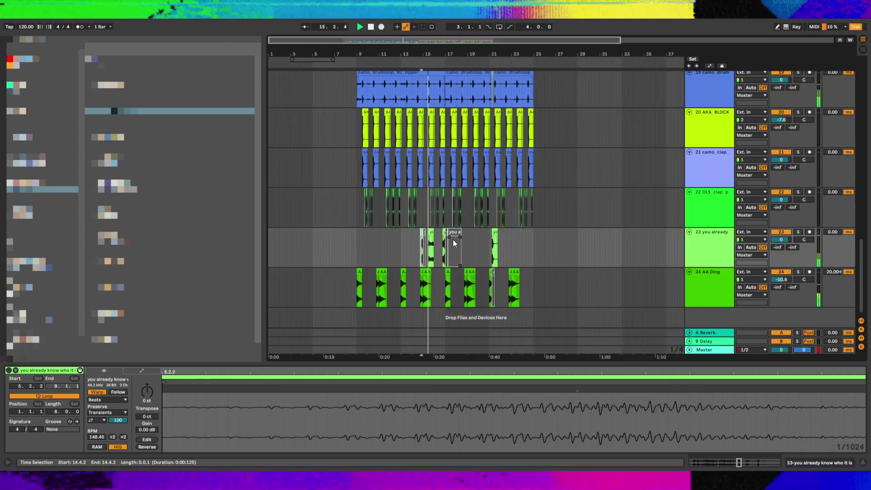
Copy the tuned vocal part from 15.4.1 to 16.1.1 and paste it at 13.4.1 on track 23
key("plus")
left_click(439, 246)
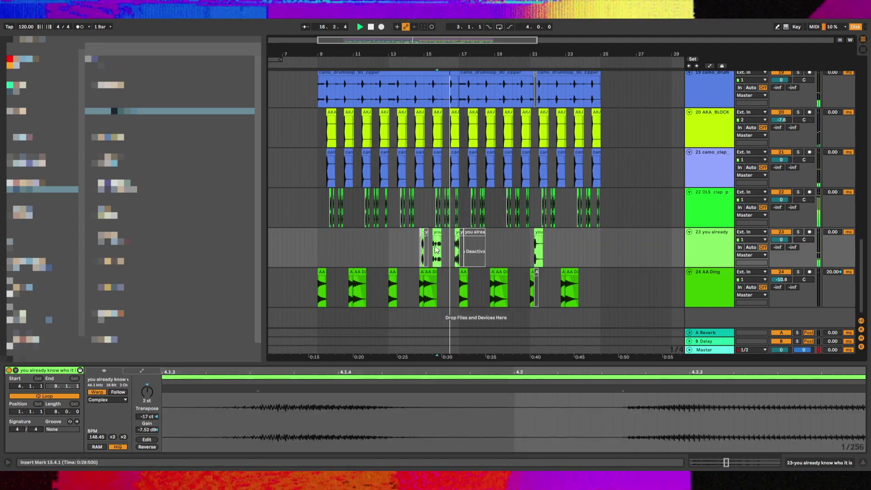
left_click(394, 252)
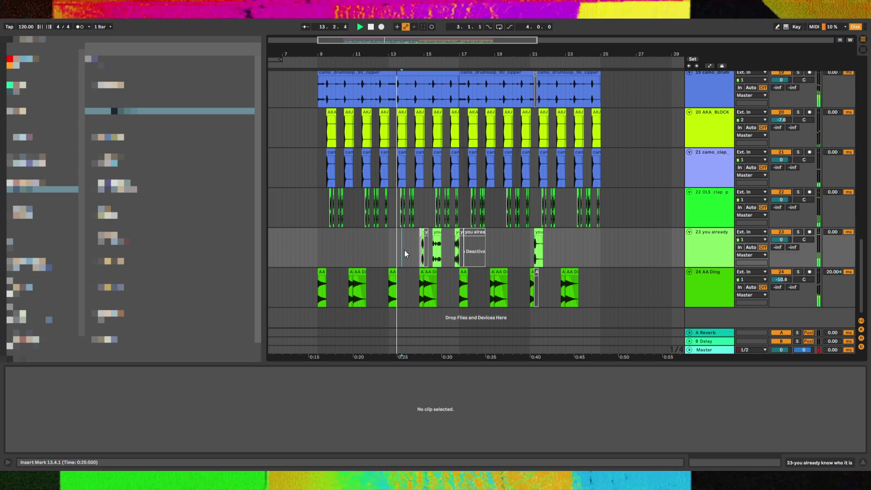
key("ctrl+v")
key("Delete")
left_click(392, 242)
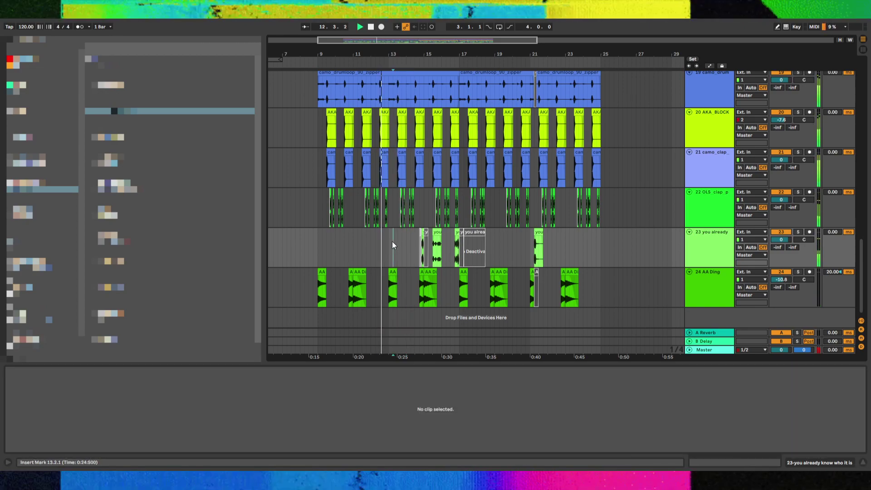
left_click(401, 240)
key("ctrl+v")
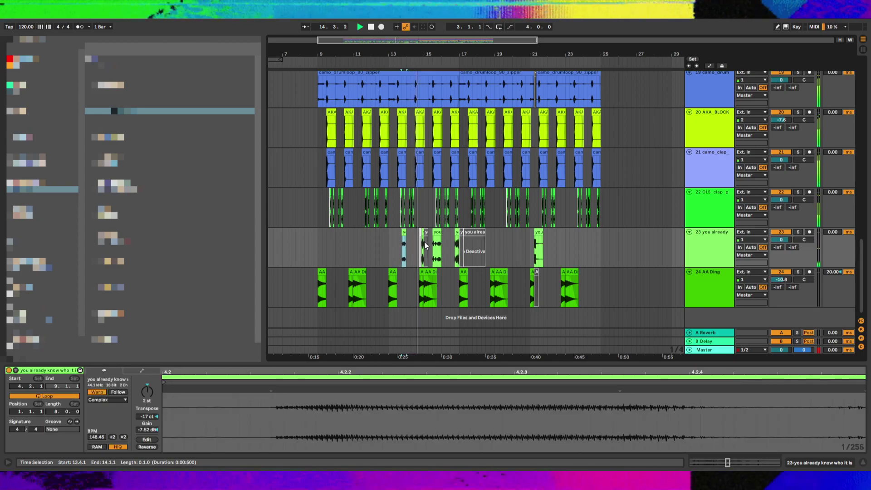
Copy the track 23 vocal range from 13.1.1 to 17.3.1 and paste it at 9.1.1 on the same track
left_click(452, 246, "shift")
left_click(458, 249, "shift")
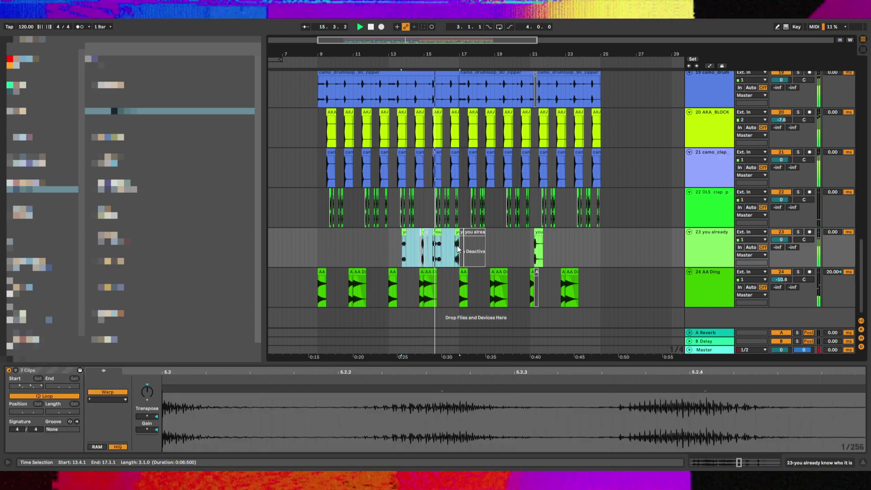
left_click(390, 257, "shift")
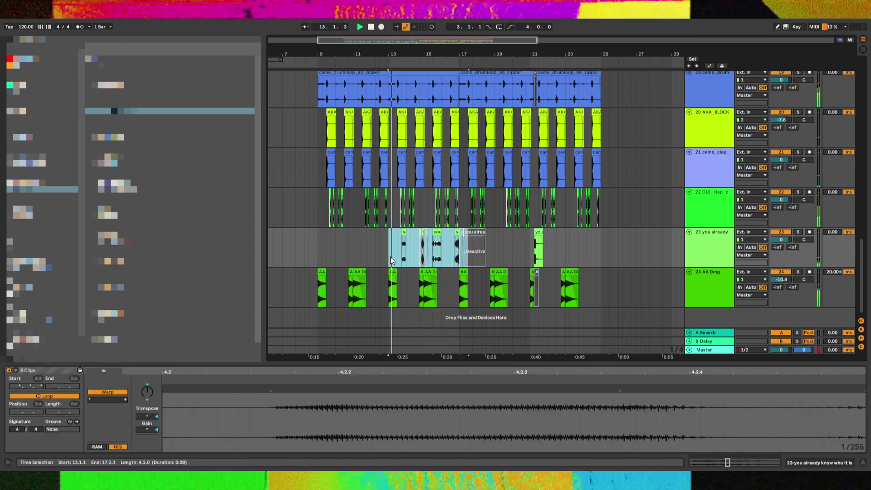
left_click(319, 250)
key("ctrl+v")
Copy the three-beat vocal section from 10.3.1 to 11.2.1 and paste it at 12.3.1 on track 23
left_click(344, 247)
mouse_move(344, 248)
left_mouse_down()
mouse_move(369, 248)
mouse_move(358, 248)
left_mouse_up()
key("ctrl+c")
left_click(379, 246)
key("ctrl+v")
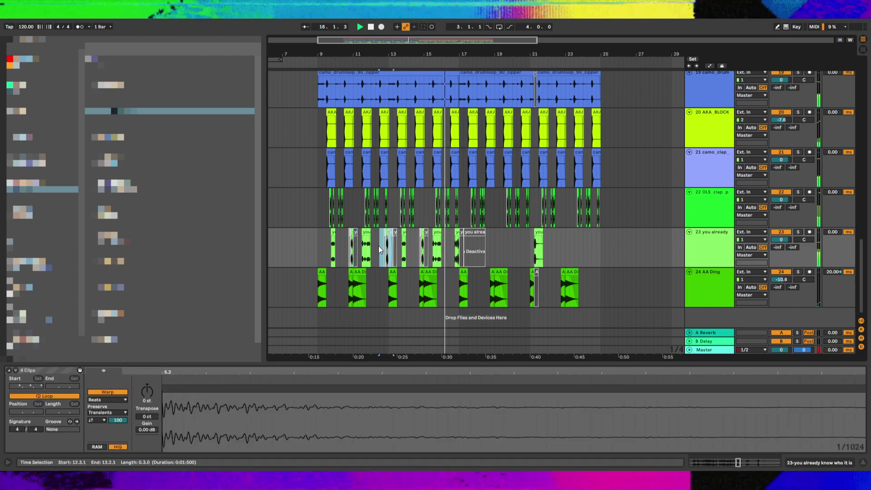
Copy the eight-bar vocal range from 9.1.1 to 17.1.1 on track 23 and try pasting it at 16.4.1
left_click_drag(461, 251, 319, 247)
key("ctrl+c")
left_click(457, 249)
key("ctrl+v")
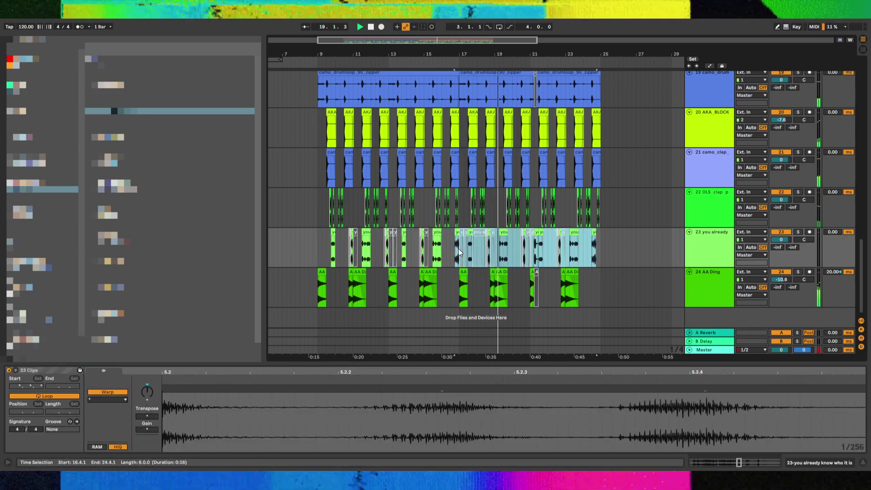
left_click(462, 252)
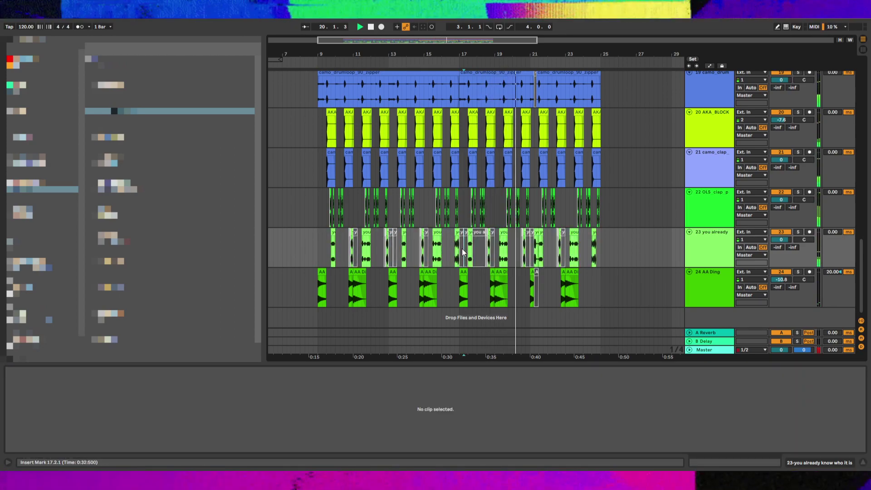
key("ctrl+z")
Try pasting the copied eight-bar vocal range at 17.1.1 on track 23 and take it back out
left_click(457, 252)
key("ctrl+v")
key("ctrl+z")
key("ctrl+v")
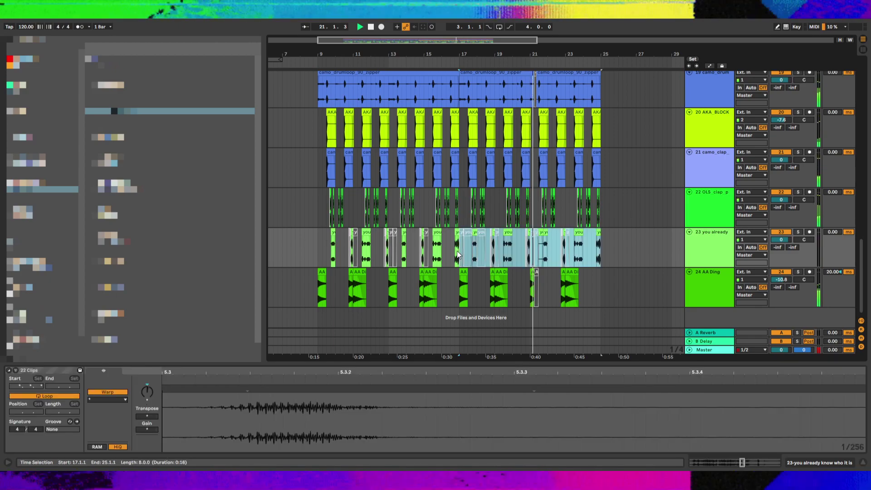
key("Delete")
Move the short vocal clip at 21.2.1 onto a new track 25 and paste the eight-bar vocal copy at 17.1.1 on track 23
left_click(536, 235)
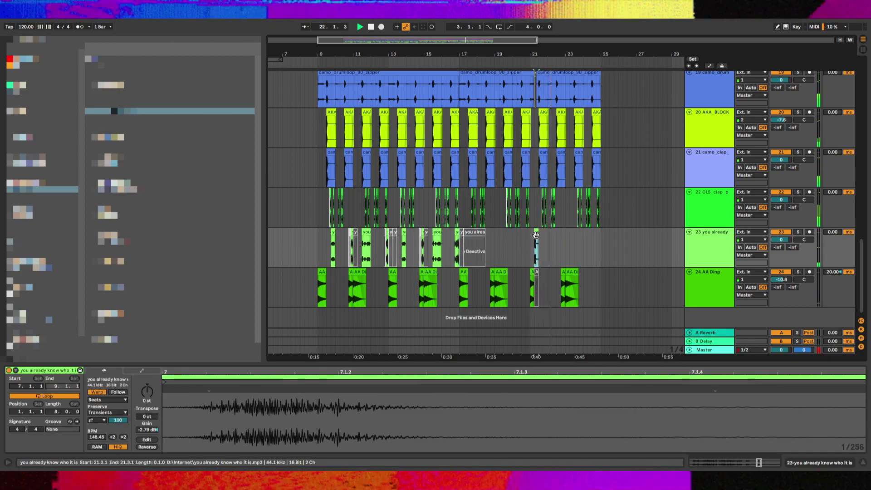
left_click_drag(535, 235, 535, 317)
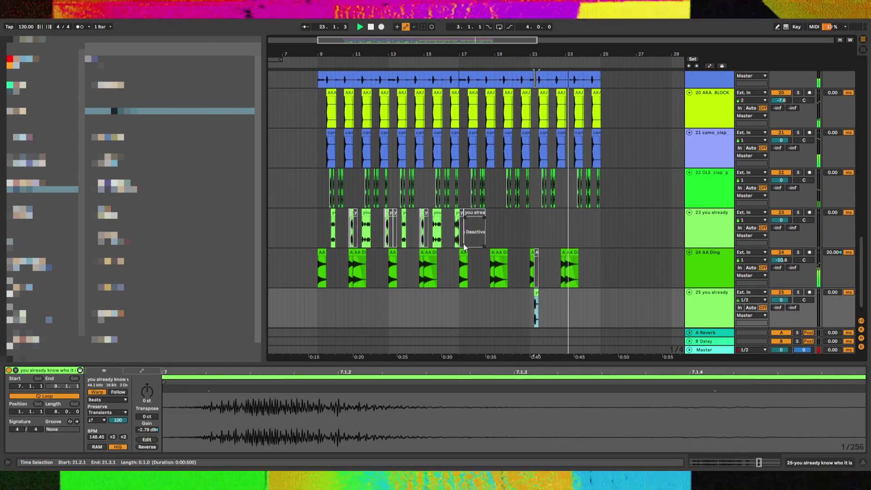
left_click(460, 245)
key("ctrl+v")
Move the short vocal clip from track 25 back to 21.2.1 on track 23 and play from 20.4.1
left_click(536, 293)
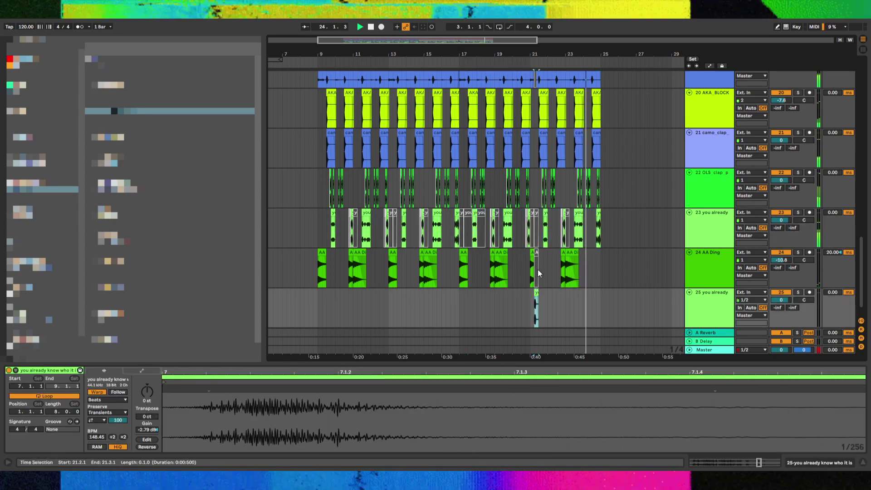
key("ctrl+x")
left_click(536, 238)
key("ctrl+v")
left_click(525, 235)
key("space")
key("space")
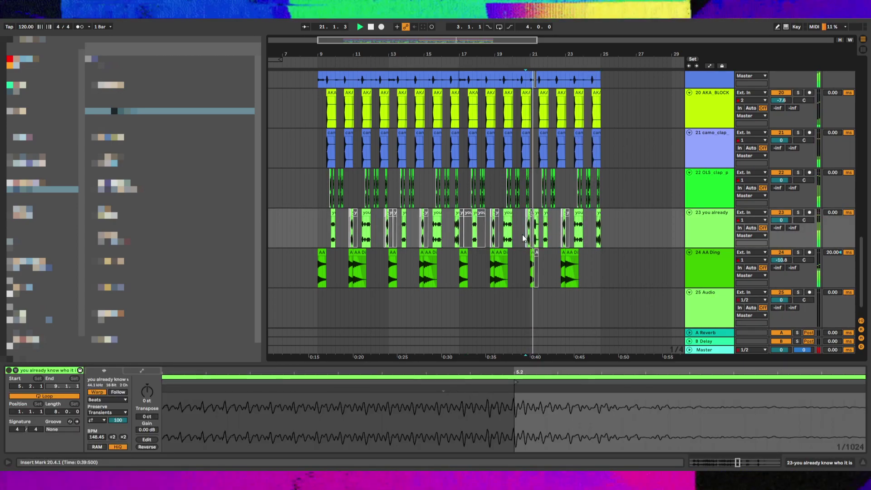
Set the gain of the short vocal clip at 21.2.1 on track 23 to -3.82 dB
left_click(531, 212)
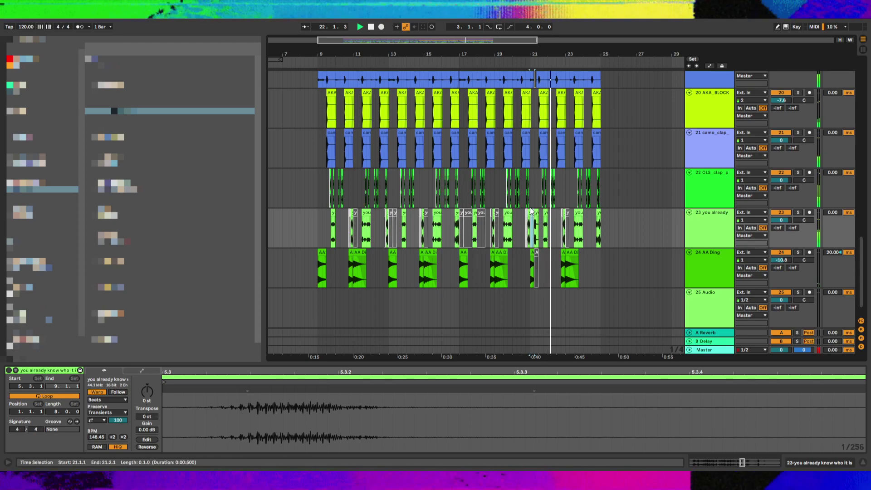
left_click(535, 211)
left_click_drag(139, 433, 139, 438)
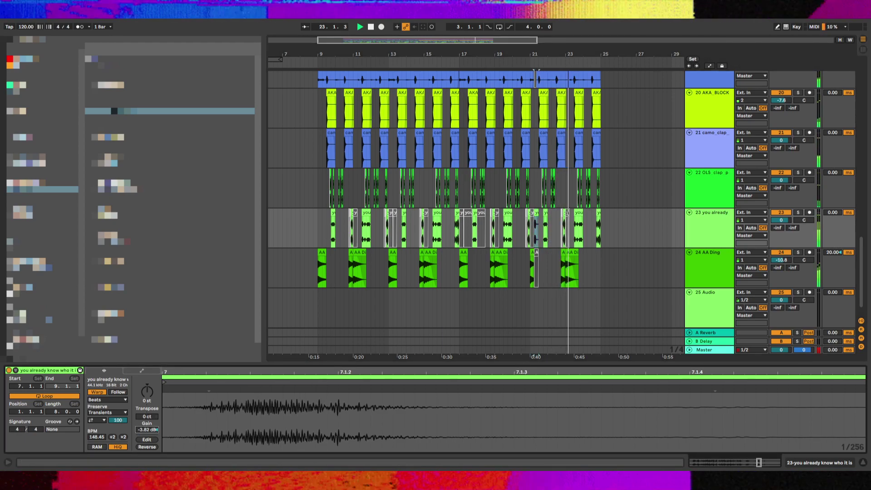
Play the arrangement from 9.1.1 and set the track 23 vocal volume to -3.3 dB
left_click(319, 243)
key("space")
key("space")
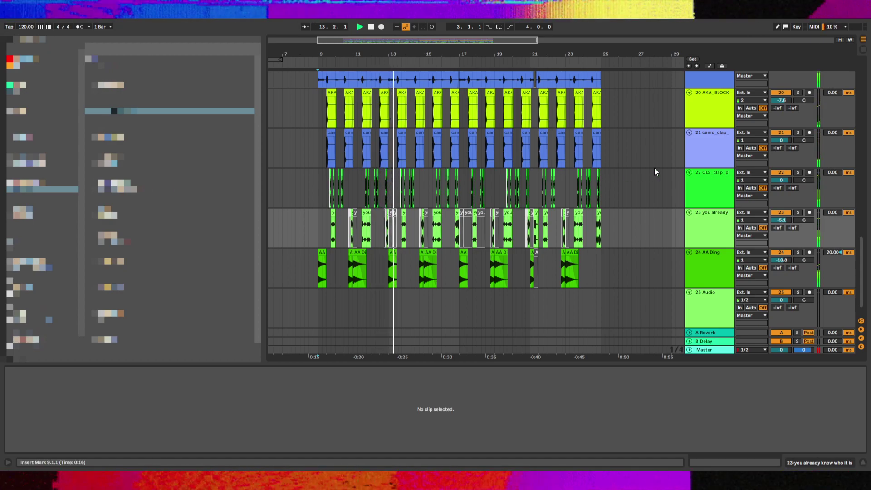
left_click_drag(790, 222, 790, 214)
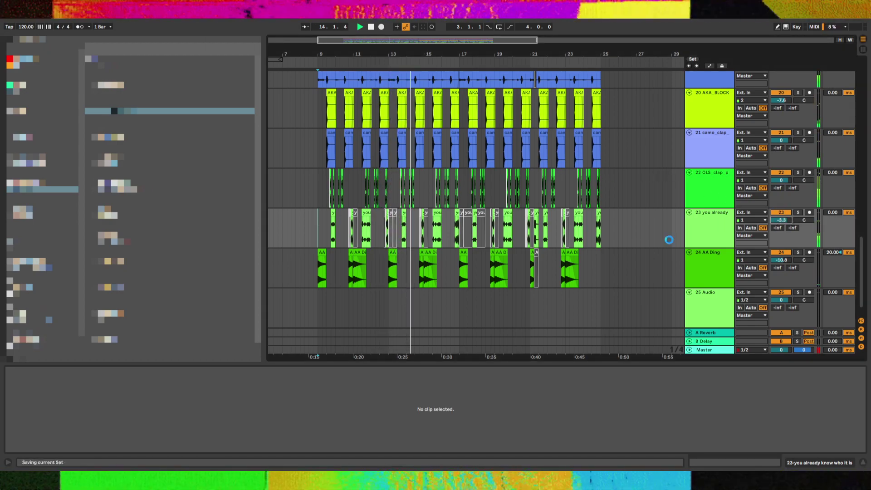